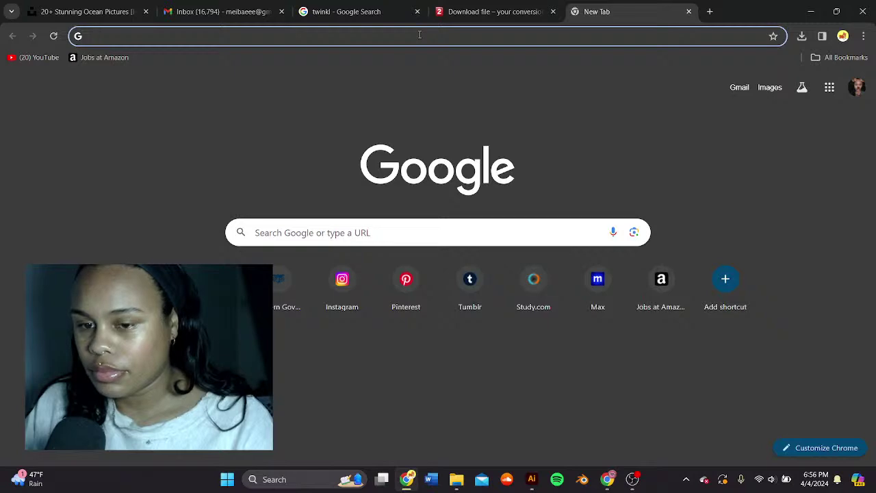
Step: Search Google for "trump vs biden"
{"action": "type", "text": "a"}
{"action": "key", "text": "BackSpace"}
{"action": "key", "text": "BackSpace"}
{"action": "type", "text": "t"}
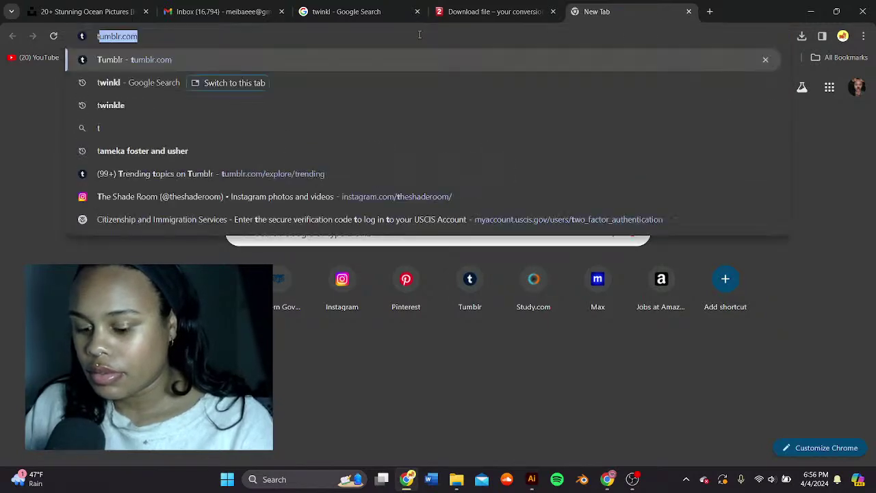
{"action": "type", "text": "rump"}
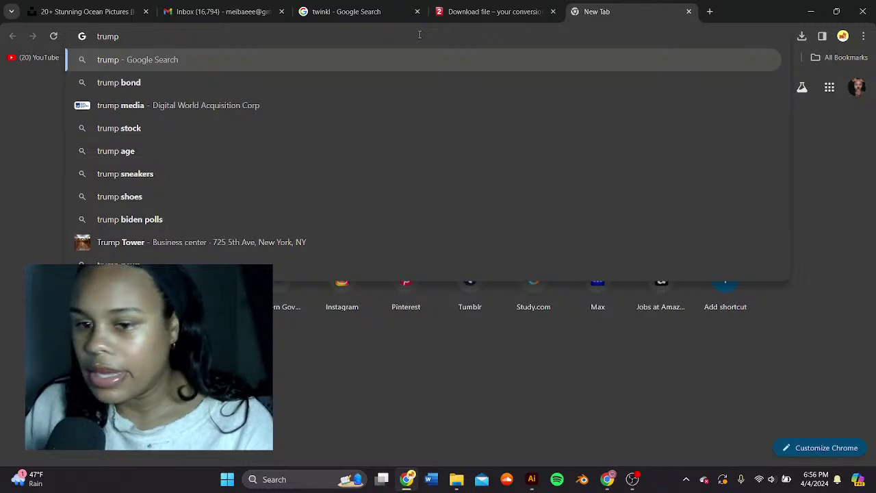
{"action": "key", "text": "BackSpace"}
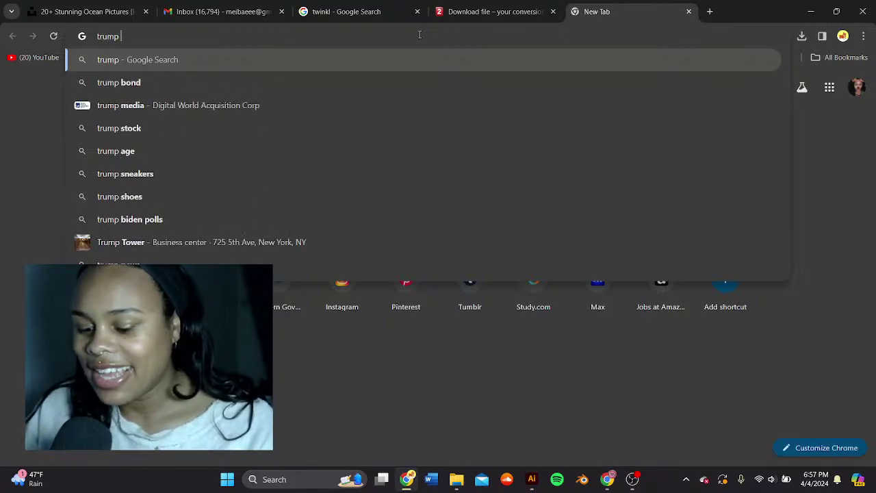
{"action": "key", "text": "BackSpace"}
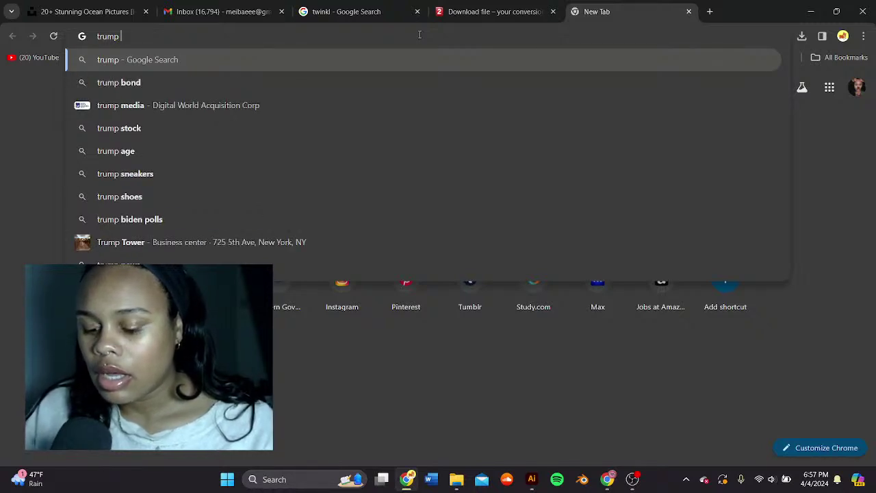
{"action": "type", "text": "m"}
{"action": "key", "text": "BackSpace"}
{"action": "key", "text": "BackSpace"}
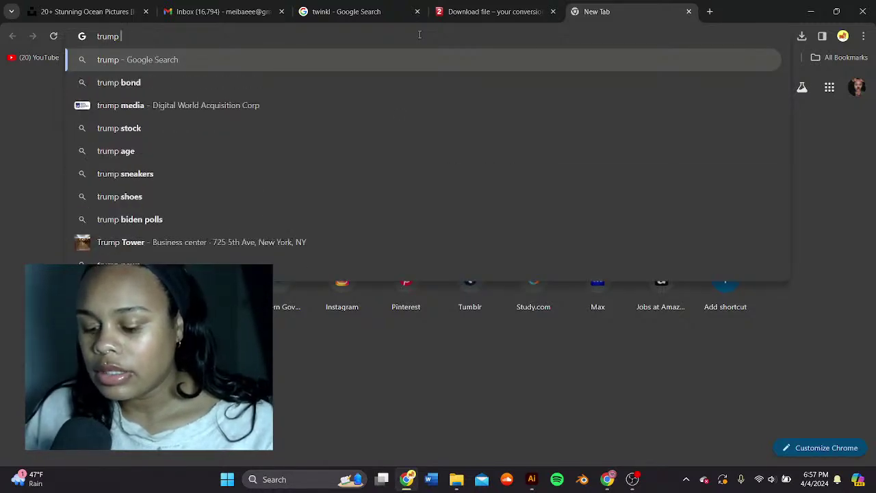
{"action": "type", "text": "m"}
{"action": "key", "text": "BackSpace"}
{"action": "type", "text": "m"}
{"action": "key", "text": "BackSpace"}
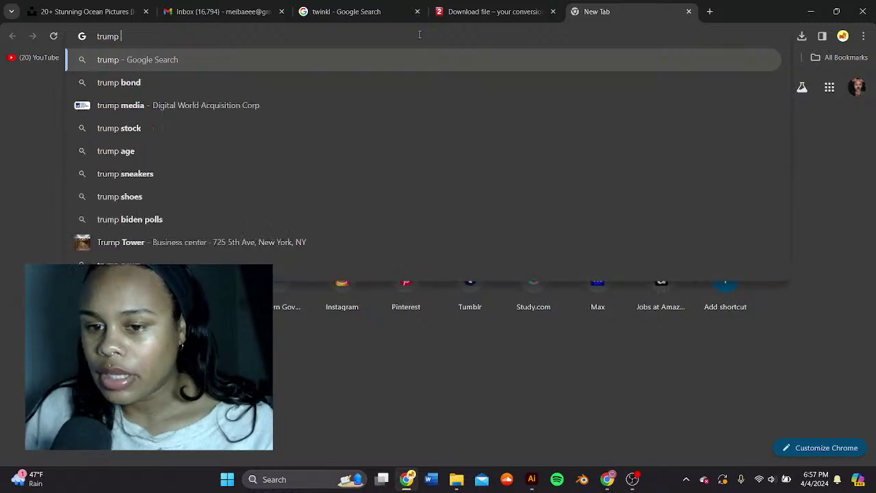
{"action": "type", "text": "m"}
{"action": "key", "text": "BackSpace"}
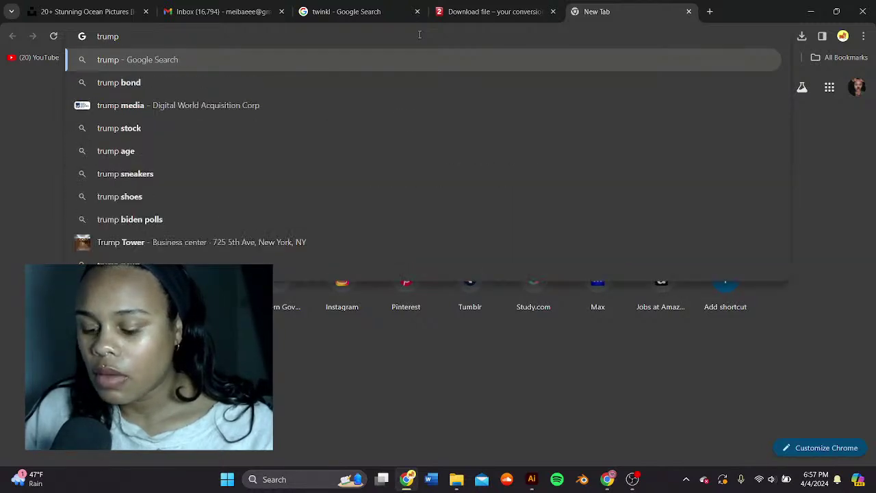
{"action": "type", "text": "m"}
{"action": "key", "text": "BackSpace"}
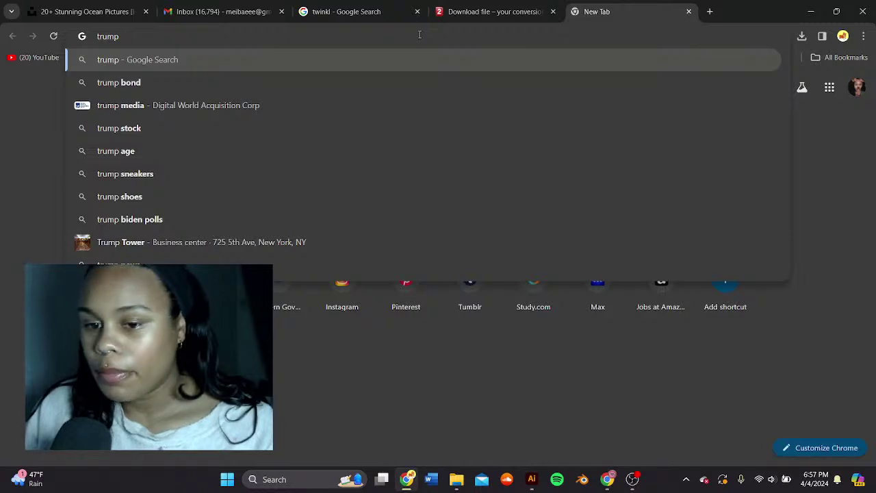
{"action": "type", "text": "vs "}
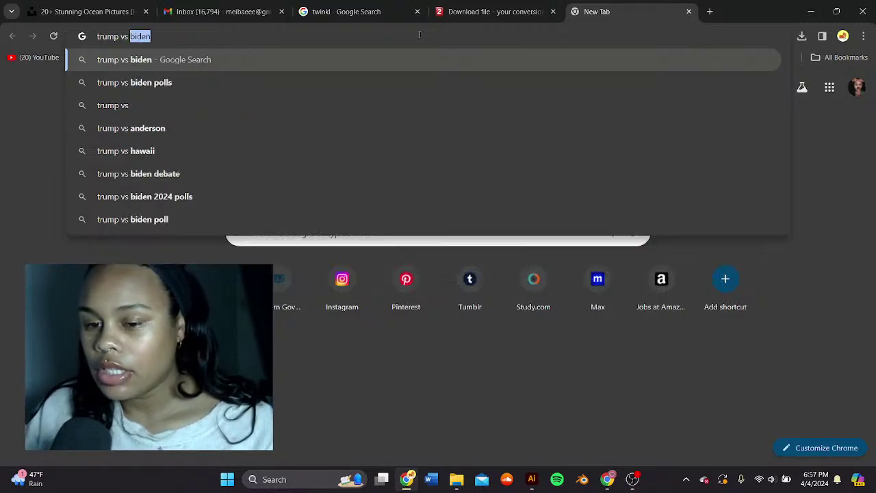
{"action": "type", "text": "biden"}
{"action": "key", "text": "Return"}
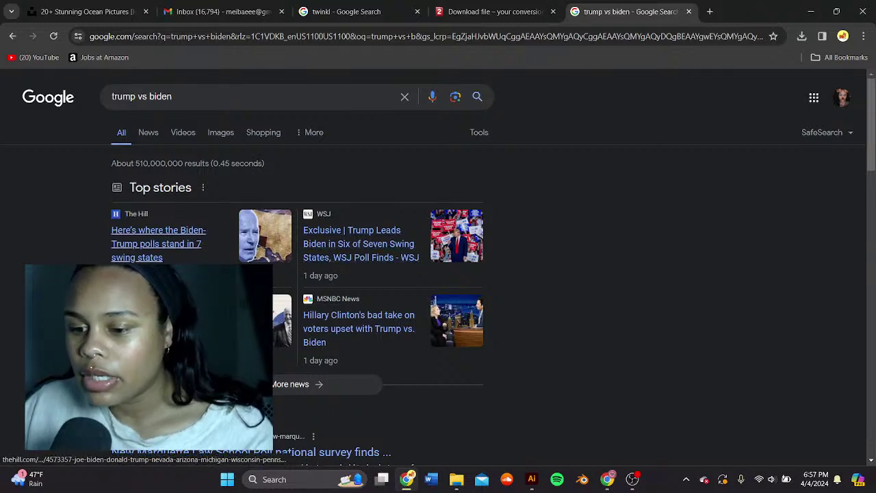
Step: Open The Hill's top story about where the Biden-Trump polls stand in 7 swing states
{"action": "scroll", "coordinate": [410, 274], "scroll_direction": "down", "scroll_amount": 1}
{"action": "scroll", "coordinate": [594, 214], "scroll_direction": "up", "scroll_amount": 1}
{"action": "scroll", "coordinate": [342, 301], "scroll_direction": "down", "scroll_amount": 1}
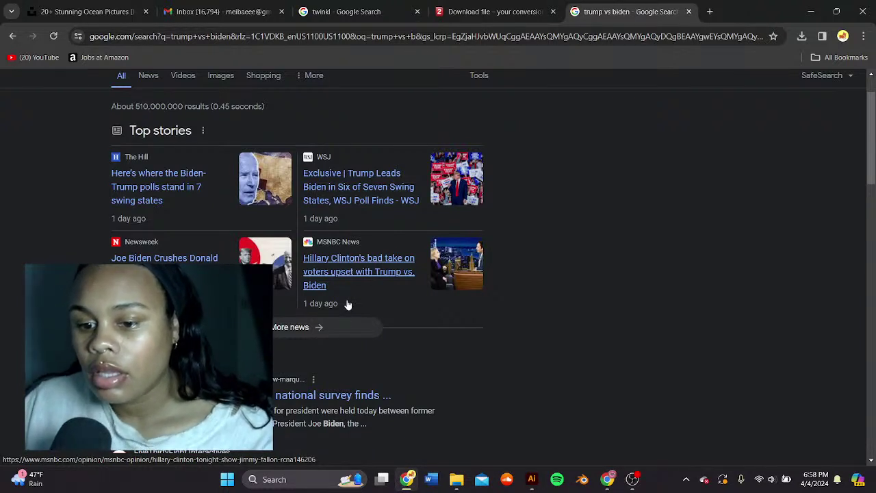
{"action": "left_click", "coordinate": [193, 179]}
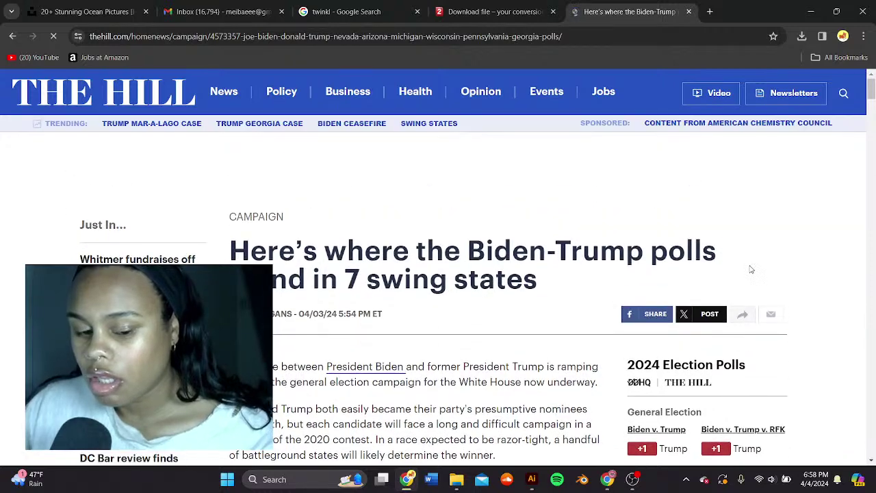
Step: Look through the opening of the article, down to the Biden vs. Trump polls chart
{"action": "scroll", "coordinate": [746, 265], "scroll_direction": "down", "scroll_amount": 2}
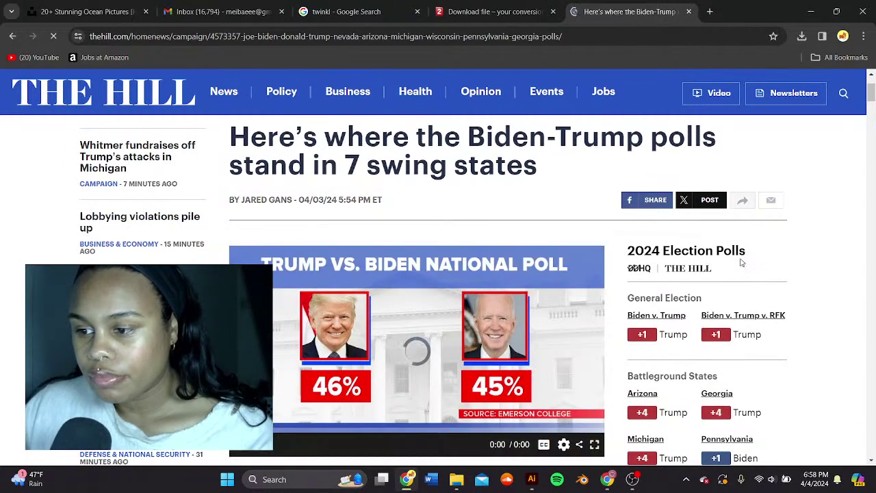
{"action": "scroll", "coordinate": [742, 263], "scroll_direction": "down", "scroll_amount": 1}
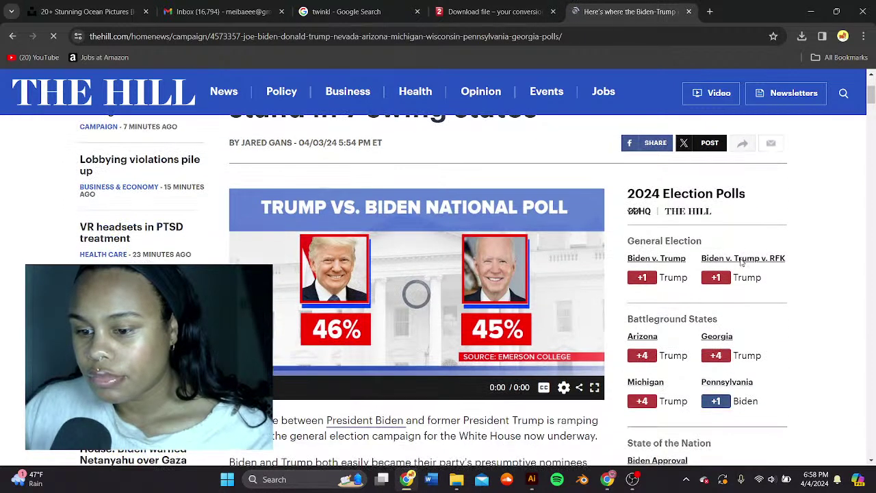
{"action": "scroll", "coordinate": [741, 262], "scroll_direction": "down", "scroll_amount": 1}
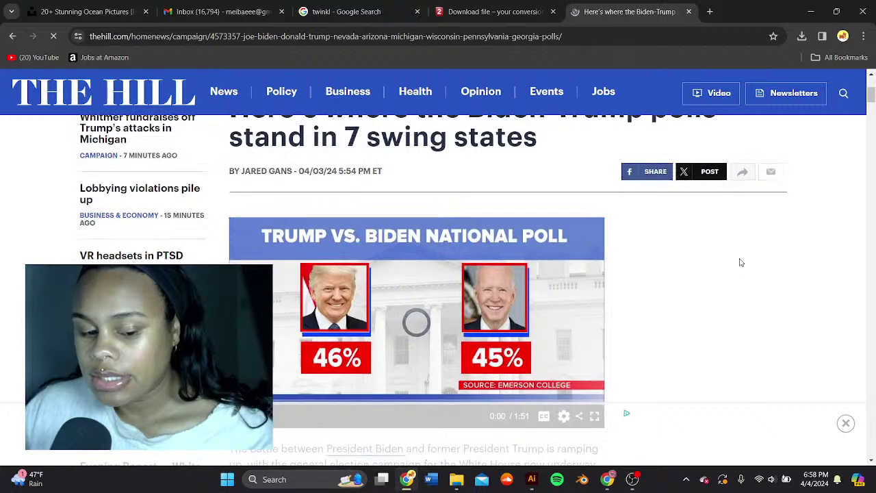
{"action": "scroll", "coordinate": [740, 262], "scroll_direction": "down", "scroll_amount": 2}
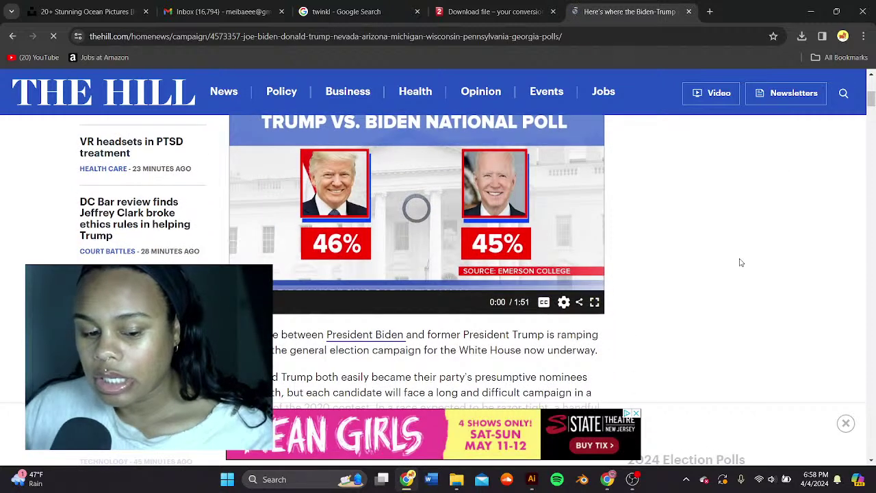
{"action": "scroll", "coordinate": [739, 266], "scroll_direction": "down", "scroll_amount": 1}
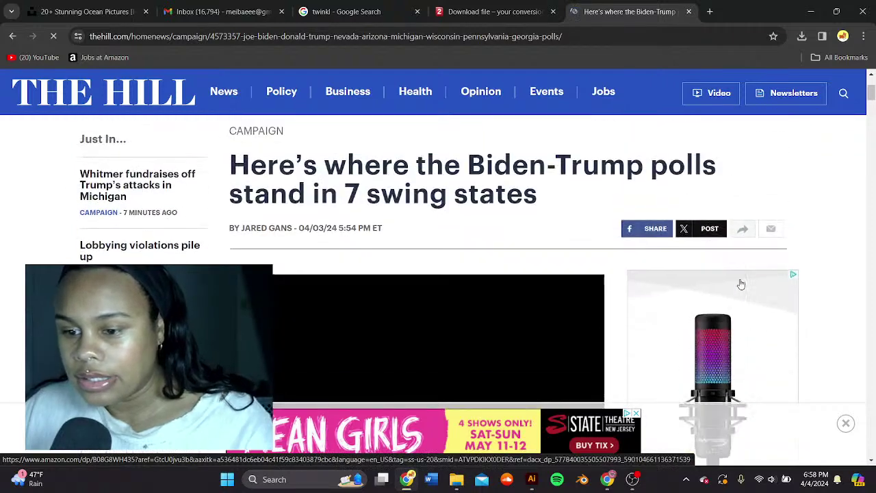
{"action": "scroll", "coordinate": [743, 282], "scroll_direction": "down", "scroll_amount": 8}
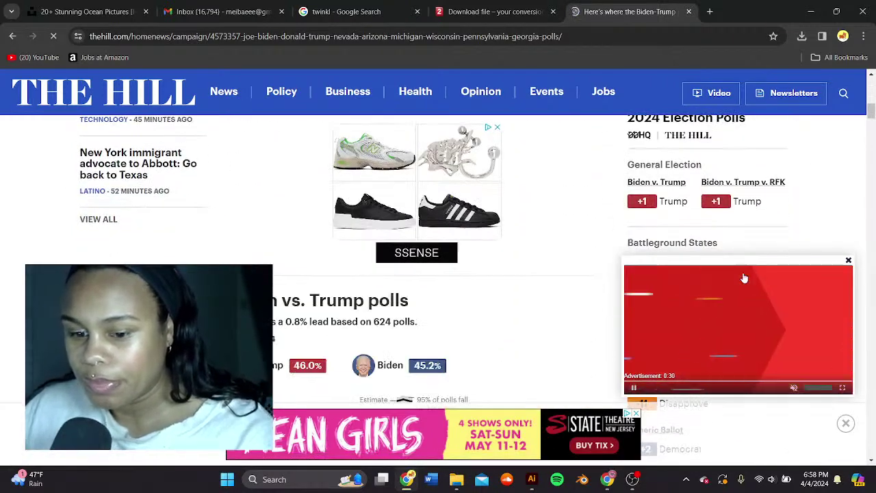
{"action": "scroll", "coordinate": [739, 274], "scroll_direction": "down", "scroll_amount": 2}
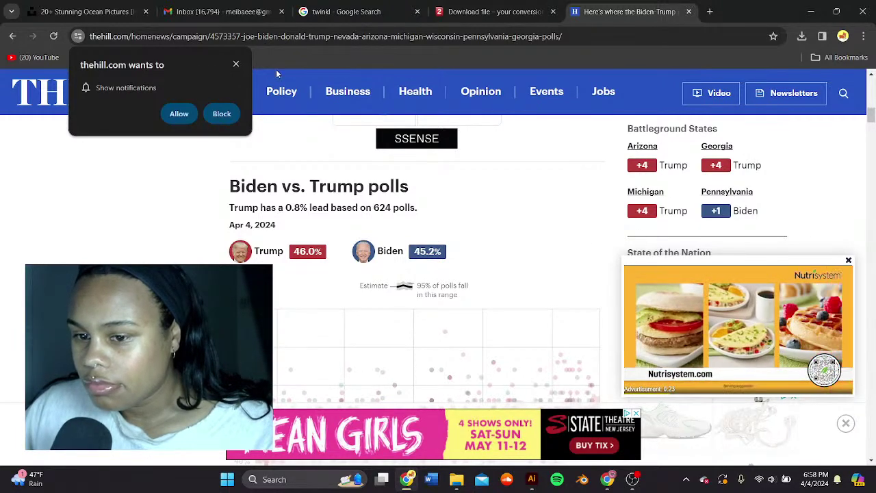
Step: Dismiss the notification request and the floating video ad, and read the article's Arizona and Georgia polling sections
{"action": "left_click", "coordinate": [236, 63]}
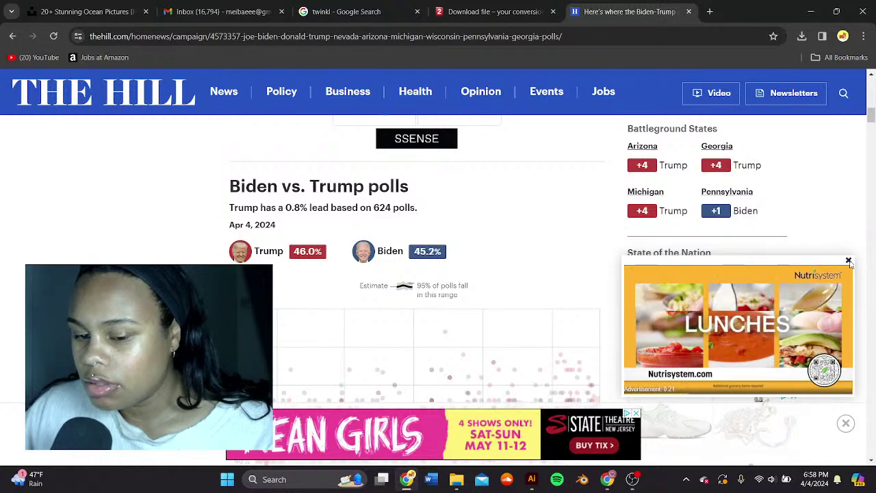
{"action": "left_click", "coordinate": [848, 260]}
{"action": "scroll", "coordinate": [457, 270], "scroll_direction": "down", "scroll_amount": 3}
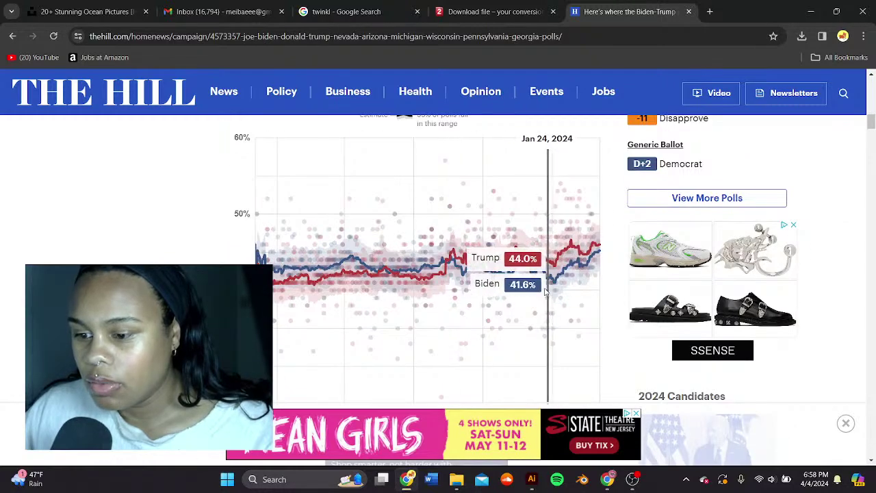
{"action": "scroll", "coordinate": [448, 280], "scroll_direction": "down", "scroll_amount": 5}
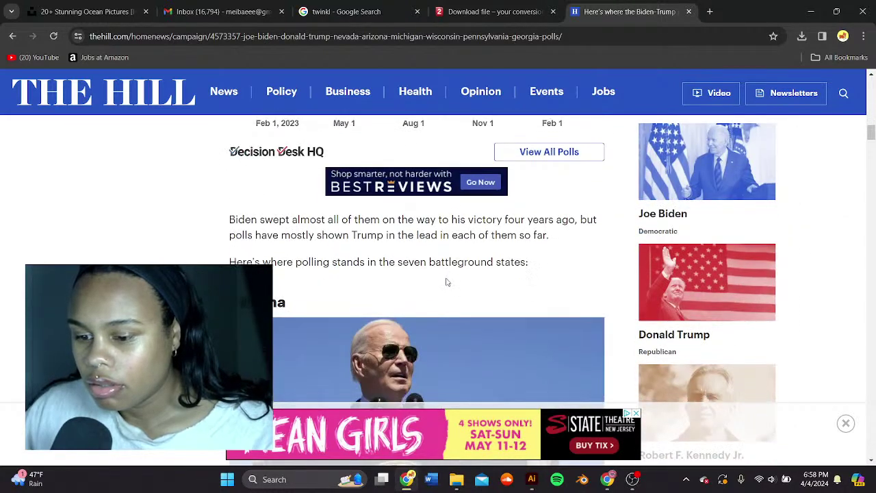
{"action": "scroll", "coordinate": [447, 284], "scroll_direction": "down", "scroll_amount": 6}
{"action": "scroll", "coordinate": [398, 271], "scroll_direction": "down", "scroll_amount": 2}
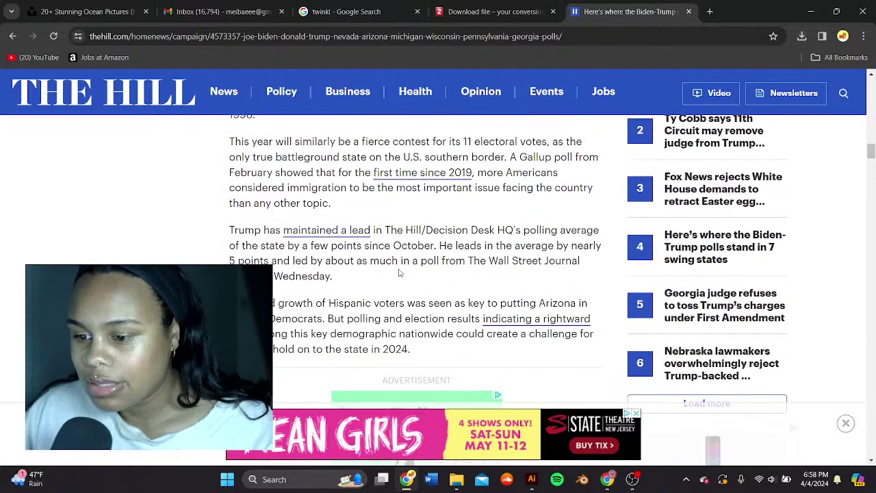
{"action": "scroll", "coordinate": [401, 273], "scroll_direction": "down", "scroll_amount": 4}
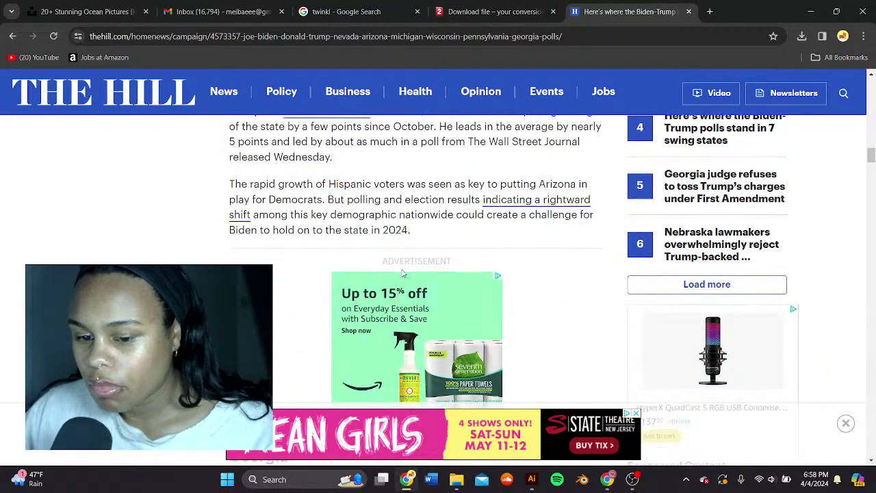
{"action": "scroll", "coordinate": [403, 272], "scroll_direction": "down", "scroll_amount": 3}
{"action": "scroll", "coordinate": [404, 272], "scroll_direction": "down", "scroll_amount": 3}
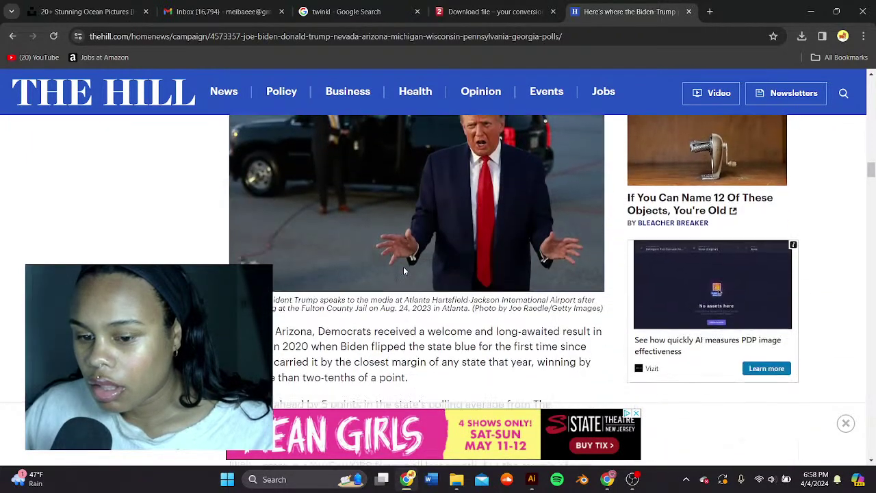
{"action": "scroll", "coordinate": [403, 272], "scroll_direction": "down", "scroll_amount": 1}
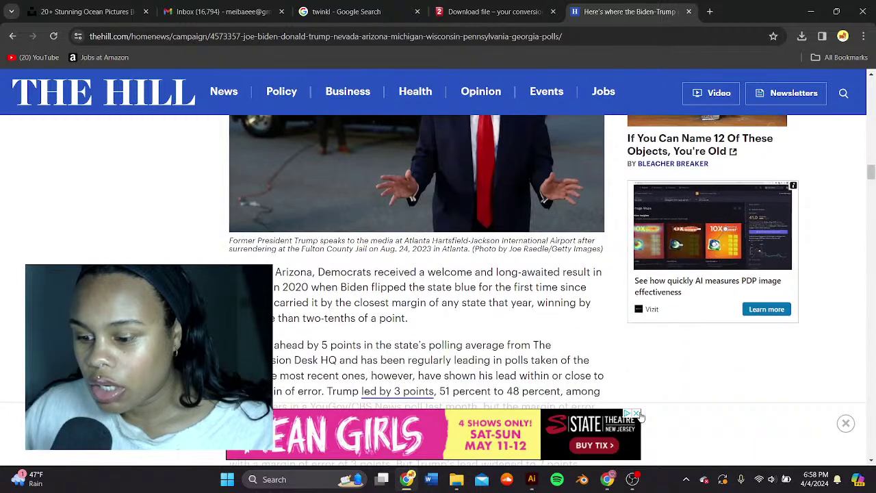
Step: Switch to Blender, open the recent file joebiden.blend and show the SleepyJoe logo in Rendered viewport shading
{"action": "left_click", "coordinate": [581, 480]}
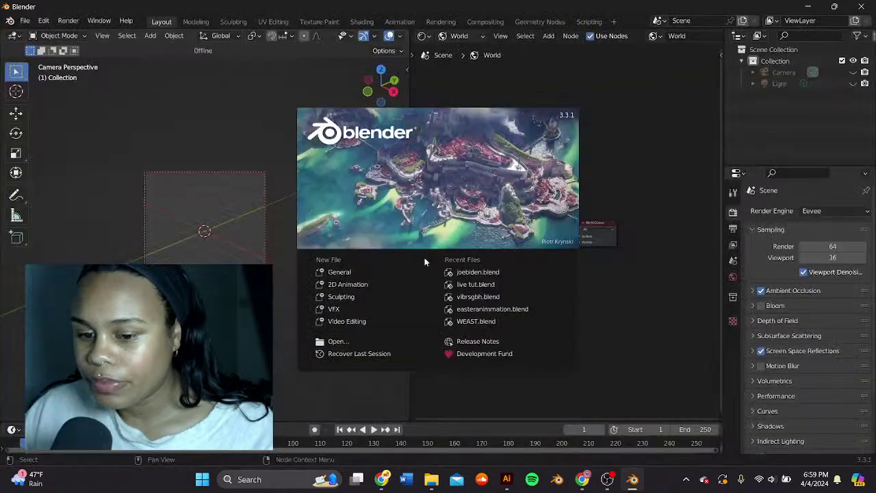
{"action": "left_click", "coordinate": [499, 272]}
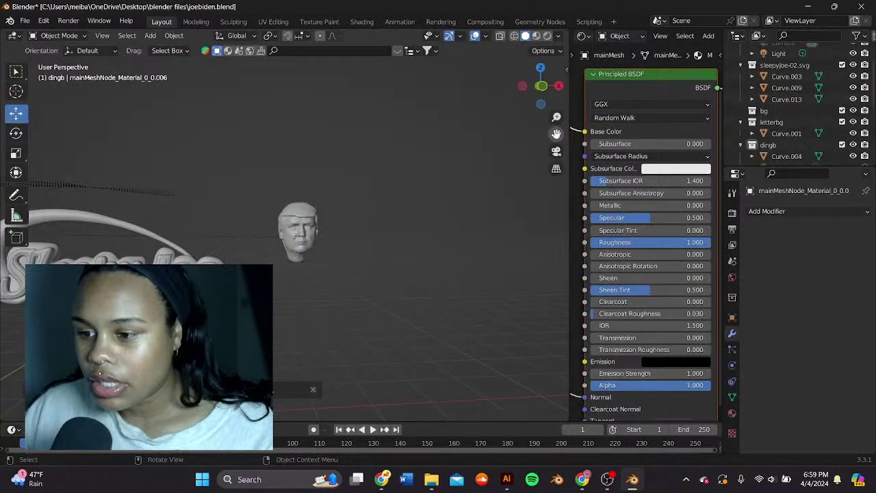
{"action": "left_click_drag", "start_coordinate": [557, 134], "coordinate": [790, 75]}
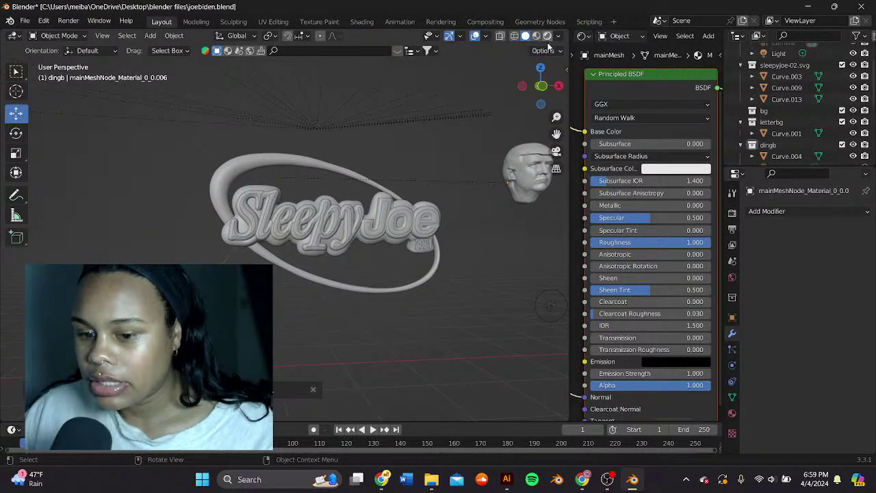
{"action": "key", "text": "z"}
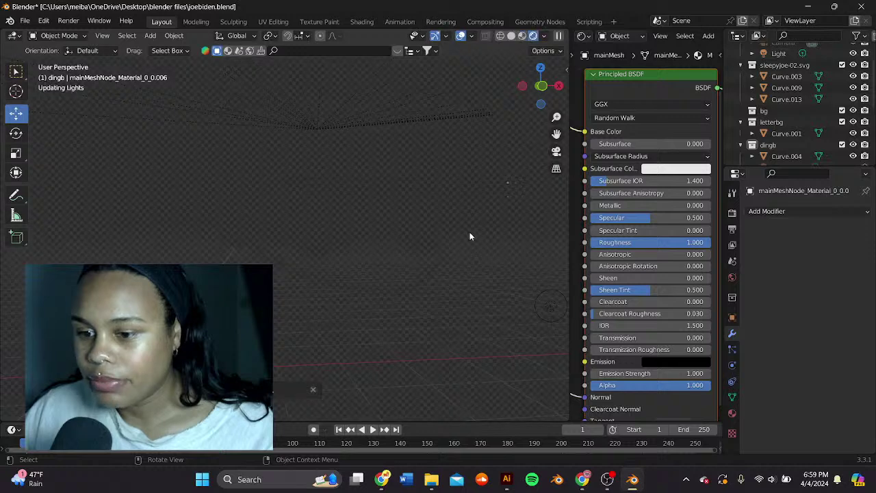
{"action": "scroll", "coordinate": [472, 212], "scroll_direction": "up", "scroll_amount": 2}
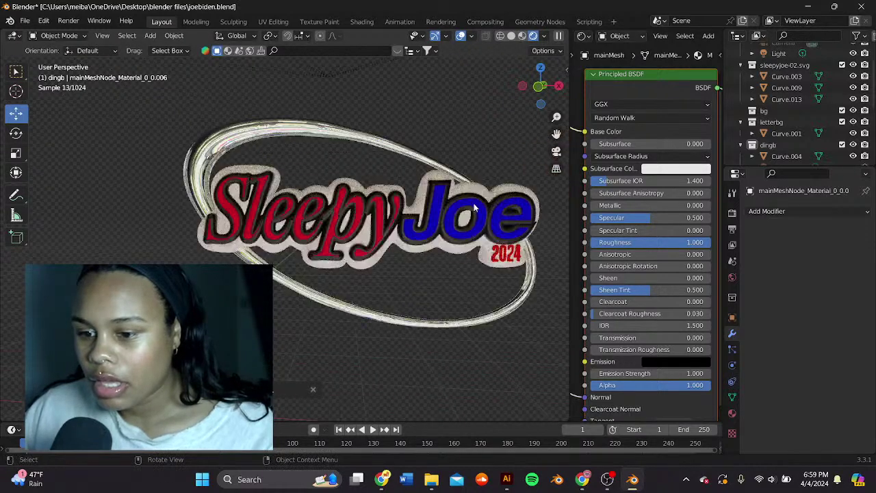
Step: Move the Trump head model from beside the SleepyJoe logo to above its lettering and scale it up
{"action": "scroll", "coordinate": [473, 209], "scroll_direction": "down", "scroll_amount": 3}
{"action": "left_click_drag", "start_coordinate": [471, 194], "coordinate": [335, 177]}
{"action": "key", "text": "s"}
{"action": "left_click", "coordinate": [471, 324]}
{"action": "scroll", "coordinate": [402, 180], "scroll_direction": "up", "scroll_amount": 1}
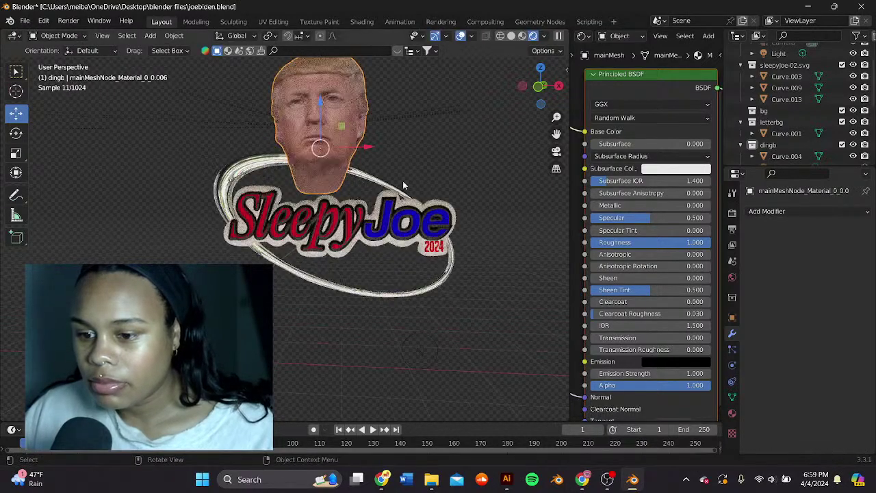
{"action": "mouse_move", "coordinate": [409, 169]}
{"action": "middle_mouse_down"}
{"action": "mouse_move", "coordinate": [510, 179]}
{"action": "mouse_move", "coordinate": [432, 248]}
{"action": "mouse_move", "coordinate": [410, 199]}
{"action": "mouse_move", "coordinate": [542, 143]}
{"action": "mouse_move", "coordinate": [362, 195]}
{"action": "mouse_move", "coordinate": [404, 176]}
{"action": "middle_mouse_up"}
{"action": "scroll", "coordinate": [416, 195], "scroll_direction": "up", "scroll_amount": 3}
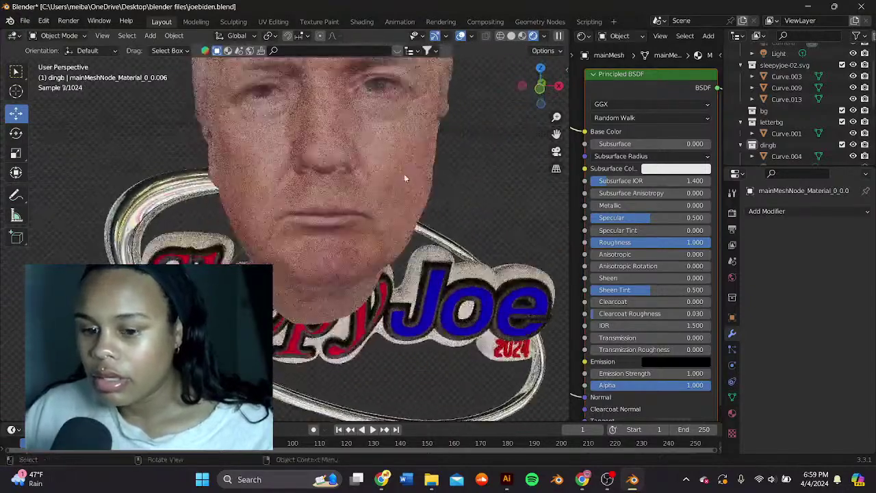
{"action": "scroll", "coordinate": [408, 185], "scroll_direction": "down", "scroll_amount": 2}
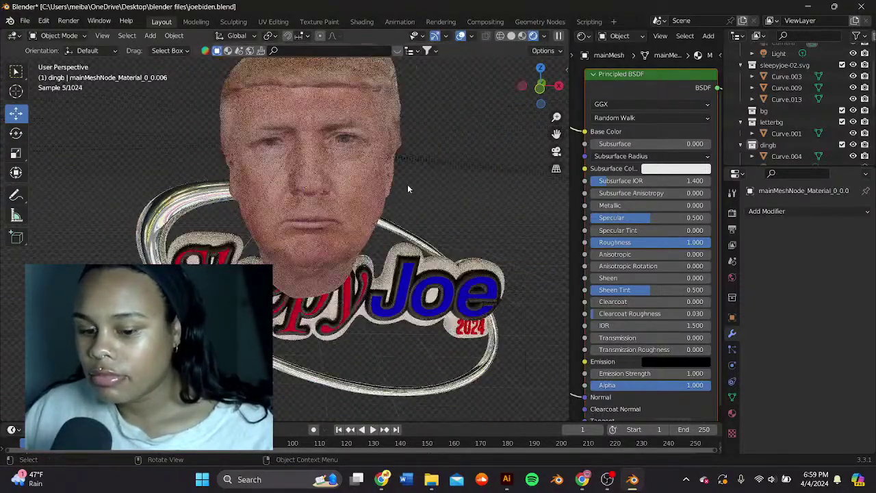
{"action": "scroll", "coordinate": [363, 197], "scroll_direction": "up", "scroll_amount": 1}
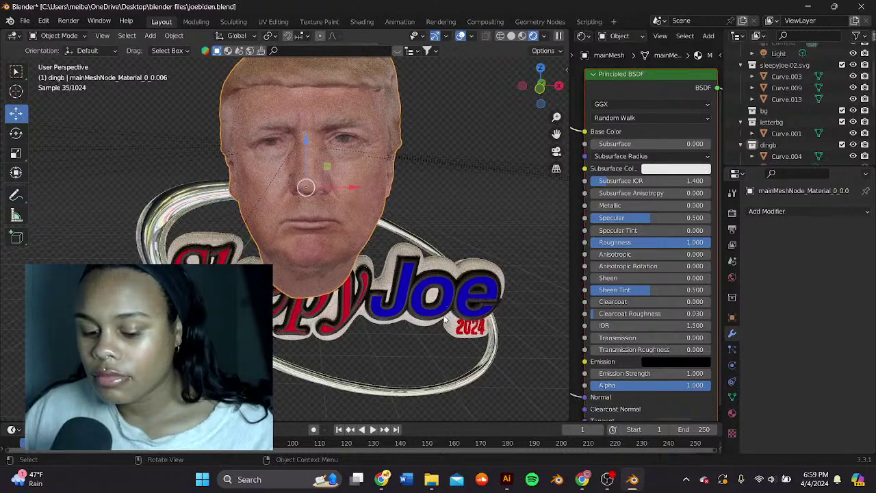
Step: Scale the Trump head model down to a small head above the SleepyJoe lettering and deselect it
{"action": "left_click", "coordinate": [350, 197]}
{"action": "key", "text": "s"}
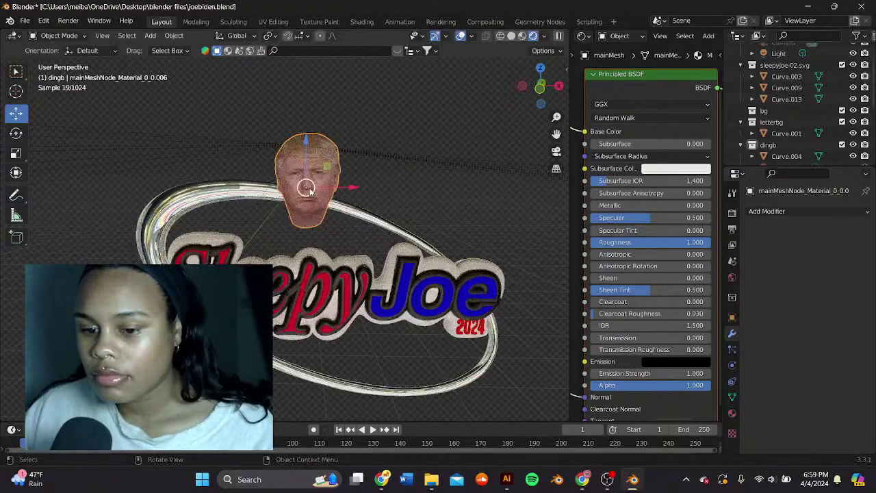
{"action": "left_click", "coordinate": [376, 248]}
{"action": "scroll", "coordinate": [419, 189], "scroll_direction": "down", "scroll_amount": 3}
{"action": "left_click", "coordinate": [422, 189]}
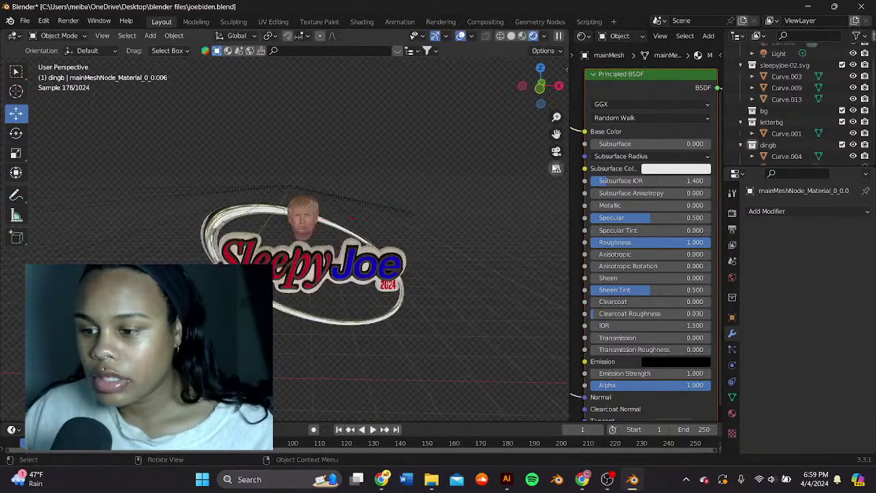
Step: Examine the Trump head's size and placement against the SleepyJoe lettering and ring from the front and the side
{"action": "left_click_drag", "start_coordinate": [556, 134], "coordinate": [576, 69]}
{"action": "scroll", "coordinate": [402, 196], "scroll_direction": "up", "scroll_amount": 2}
{"action": "scroll", "coordinate": [404, 195], "scroll_direction": "up", "scroll_amount": 2}
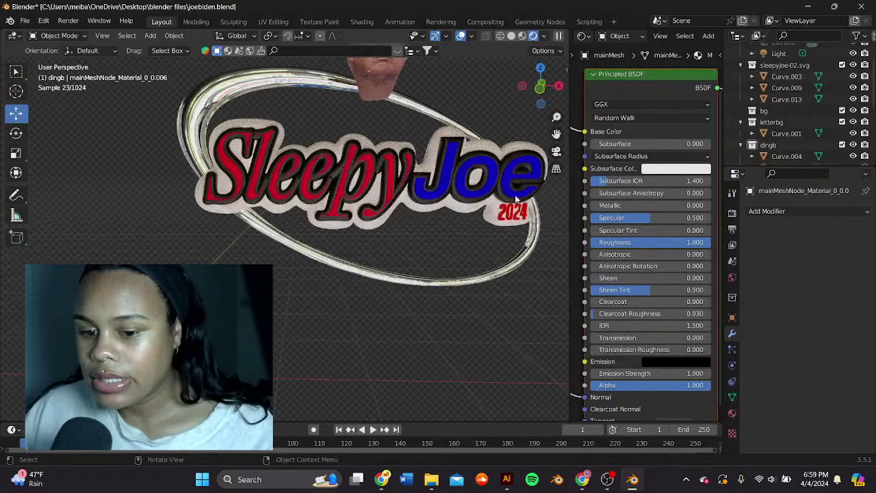
{"action": "left_click_drag", "start_coordinate": [557, 133], "coordinate": [540, 171]}
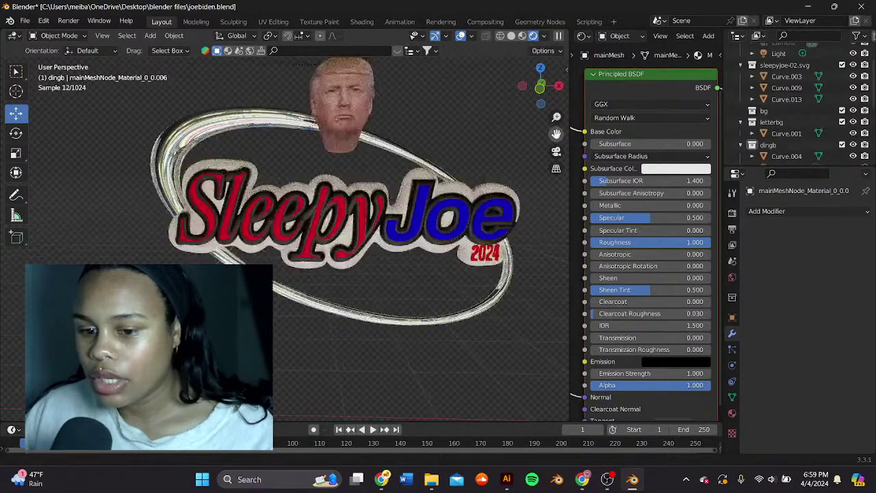
{"action": "scroll", "coordinate": [422, 213], "scroll_direction": "up", "scroll_amount": 1}
{"action": "scroll", "coordinate": [422, 214], "scroll_direction": "down", "scroll_amount": 2}
{"action": "middle_click_drag", "start_coordinate": [422, 214], "coordinate": [261, 223]}
{"action": "scroll", "coordinate": [261, 223], "scroll_direction": "up", "scroll_amount": 2}
{"action": "scroll", "coordinate": [260, 222], "scroll_direction": "down", "scroll_amount": 4}
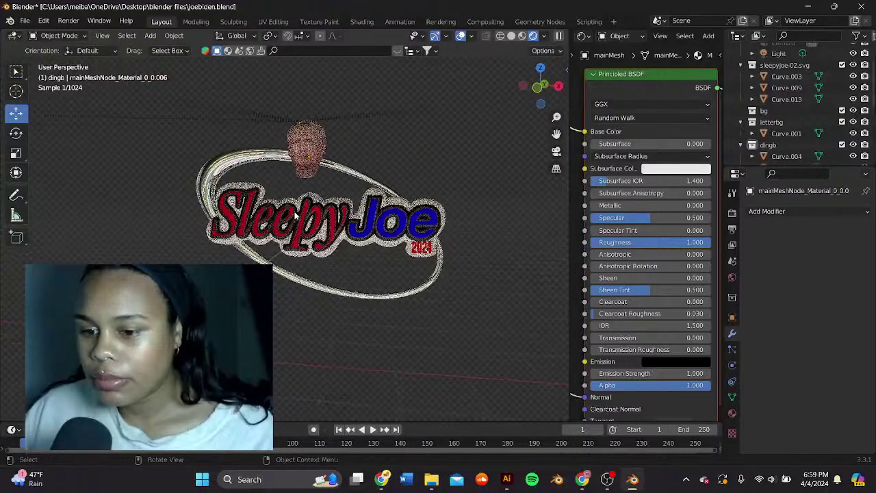
{"action": "middle_click_drag", "start_coordinate": [237, 165], "coordinate": [184, 152]}
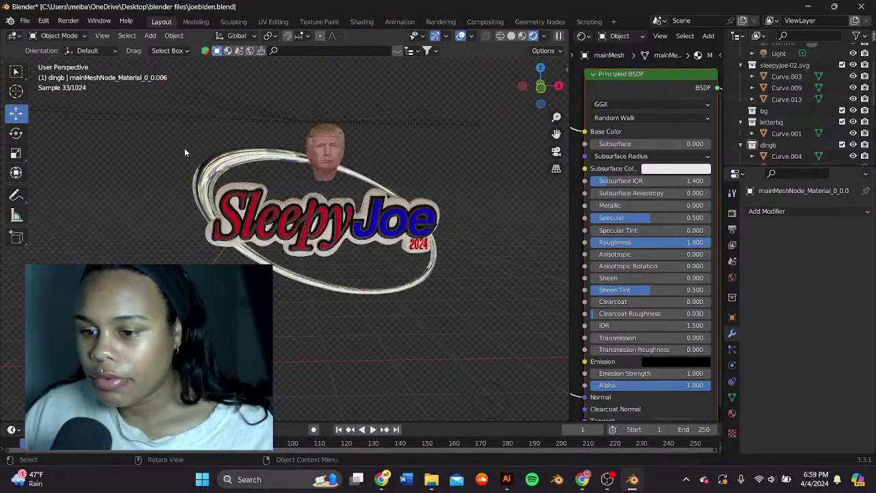
{"action": "left_click", "coordinate": [339, 159]}
{"action": "middle_click_drag", "start_coordinate": [316, 167], "coordinate": [433, 183]}
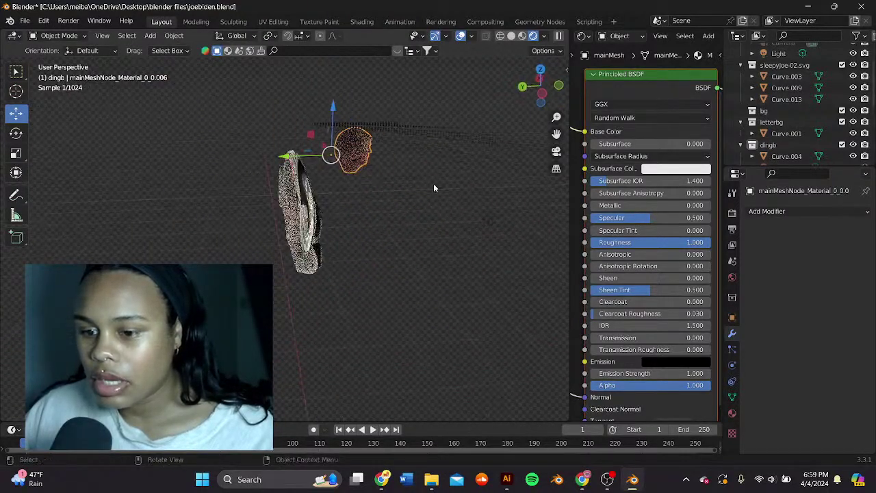
{"action": "middle_click_drag", "start_coordinate": [322, 154], "coordinate": [277, 175]}
{"action": "scroll", "coordinate": [303, 186], "scroll_direction": "up", "scroll_amount": 2}
{"action": "left_click_drag", "start_coordinate": [321, 128], "coordinate": [328, 135]}
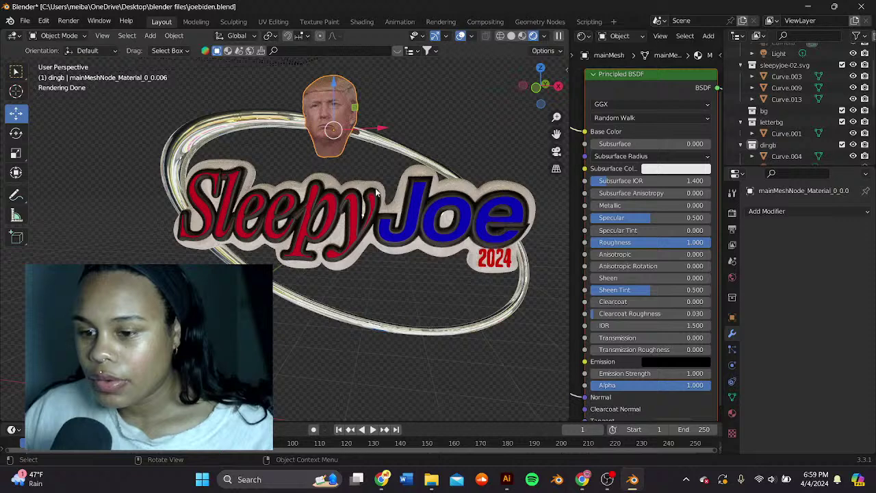
Step: Switch to Illustrator and add a text object reading NOT TRUMP on two lines in the Untitled-2 document
{"action": "left_click", "coordinate": [507, 479]}
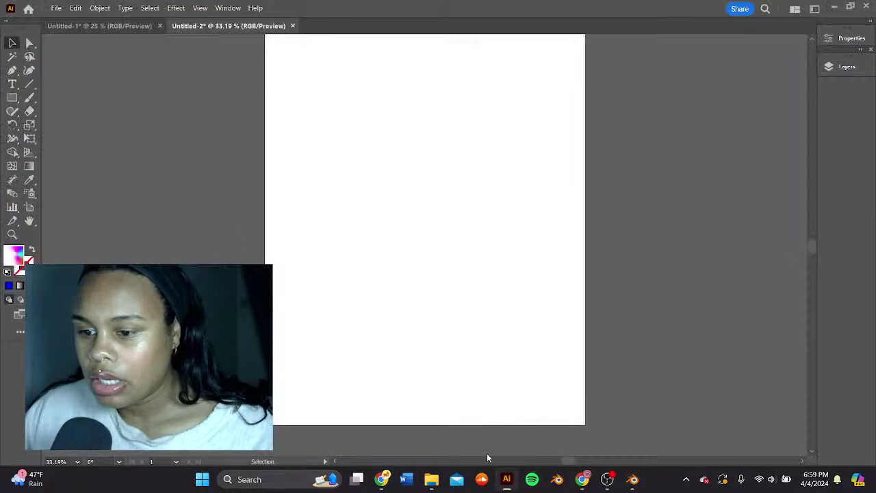
{"action": "left_click", "coordinate": [12, 85]}
{"action": "left_click", "coordinate": [428, 135]}
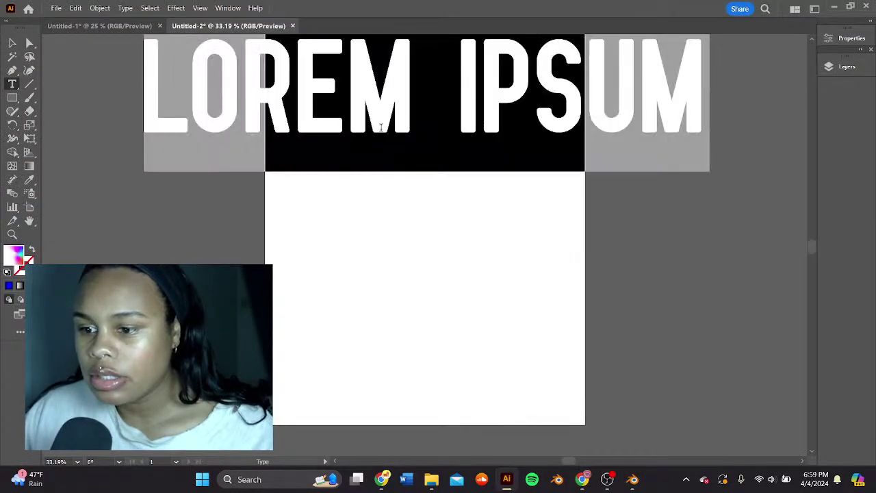
{"action": "left_click", "coordinate": [11, 43]}
{"action": "left_click_drag", "start_coordinate": [477, 114], "coordinate": [519, 152]}
{"action": "triple_click", "coordinate": [523, 152]}
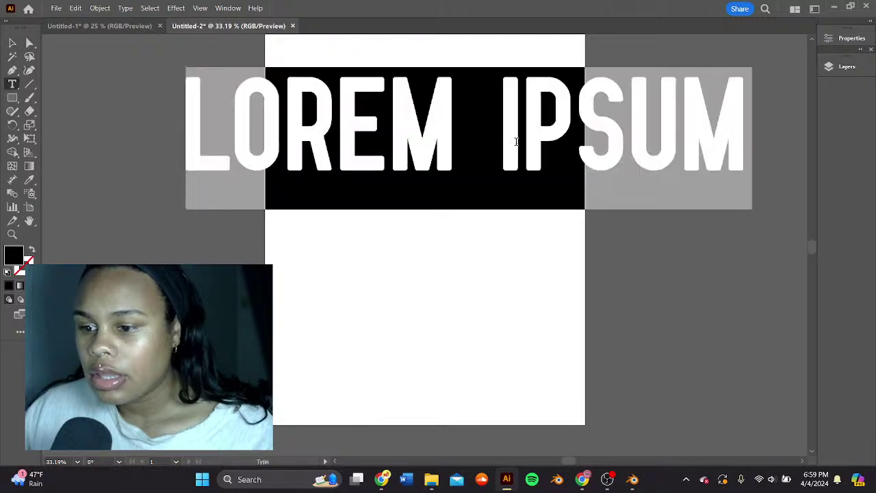
{"action": "key", "text": "BackSpace"}
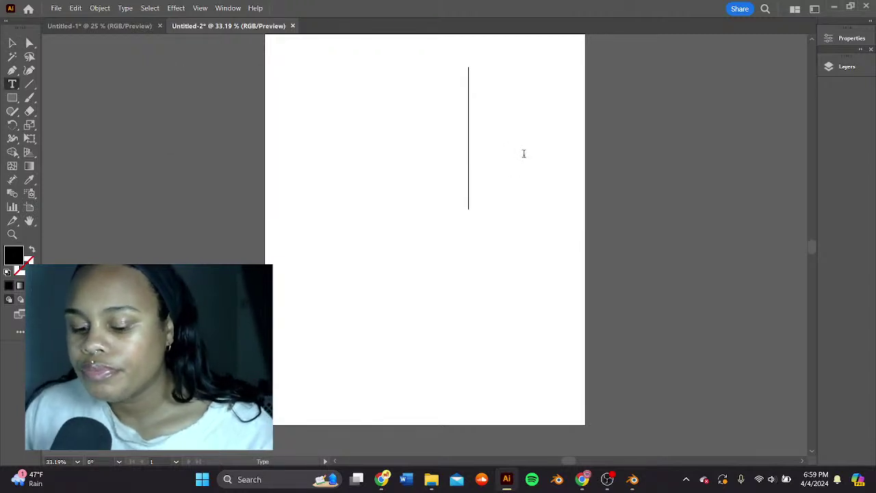
{"action": "type", "text": "NOT"}
{"action": "key", "text": "Return"}
{"action": "type", "text": "TRUMP"}
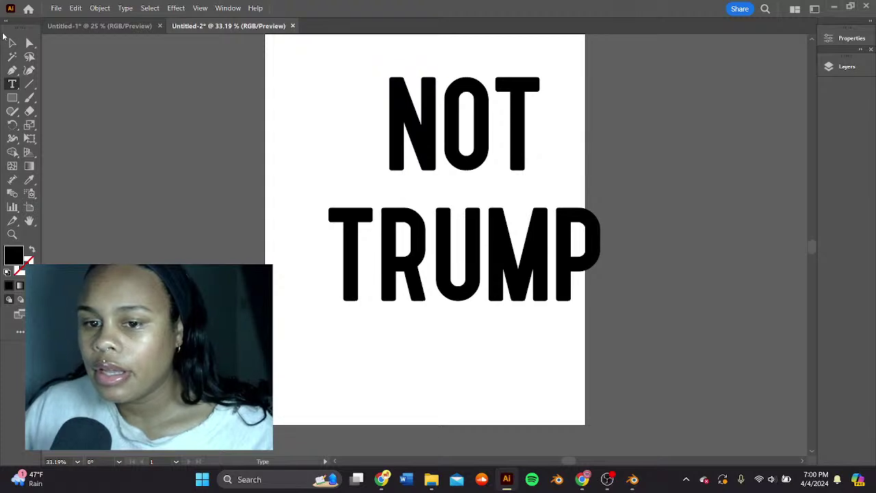
Step: Enlarge the NOT TRUMP text proportionally to nearly the artboard's width and position it on the artboard
{"action": "left_click", "coordinate": [12, 44]}
{"action": "left_click_drag", "start_coordinate": [565, 281], "coordinate": [535, 273]}
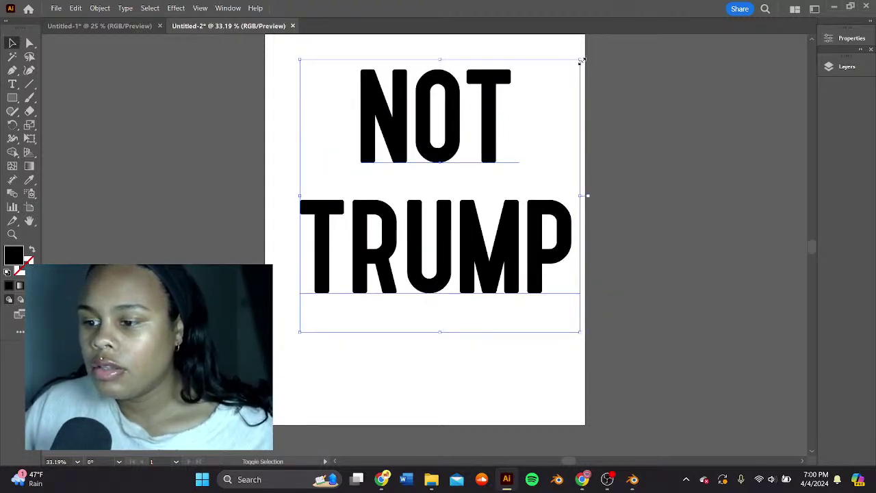
{"action": "left_click_drag", "start_coordinate": [581, 61], "coordinate": [611, 34], "text": "shift"}
{"action": "left_click_drag", "start_coordinate": [468, 227], "coordinate": [453, 255]}
{"action": "scroll", "coordinate": [438, 238], "scroll_direction": "down", "scroll_amount": 2}
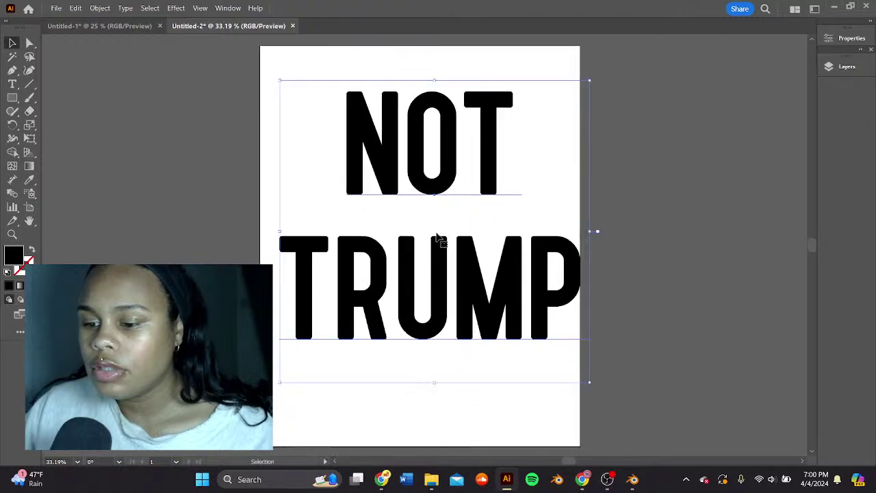
{"action": "double_click", "coordinate": [438, 279]}
{"action": "left_click", "coordinate": [12, 43]}
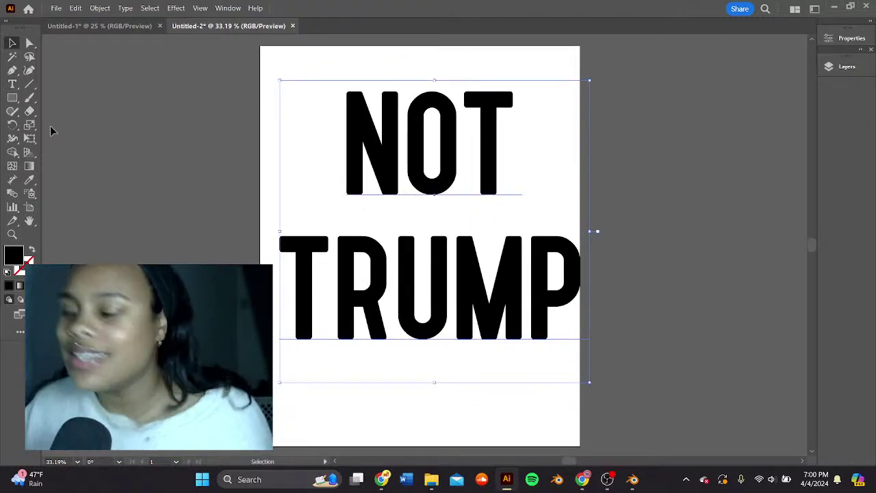
{"action": "left_click_drag", "start_coordinate": [851, 52], "coordinate": [874, 55]}
{"action": "left_click", "coordinate": [857, 39]}
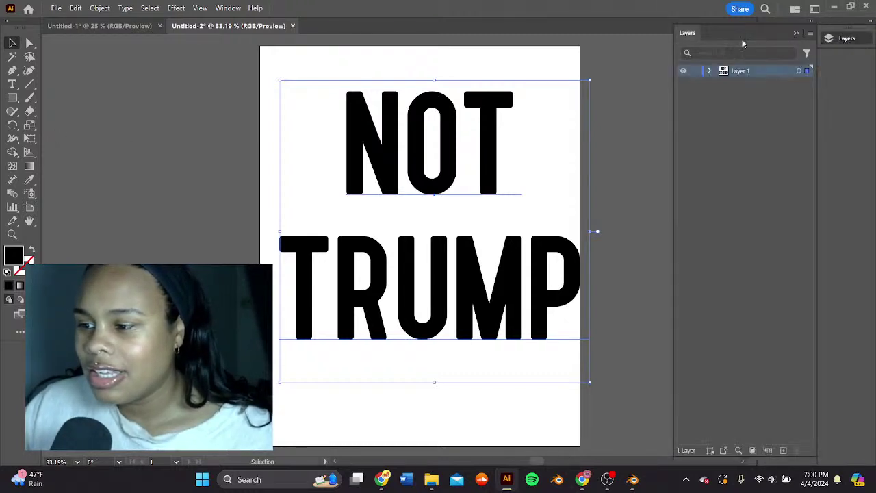
{"action": "left_click_drag", "start_coordinate": [691, 33], "coordinate": [875, 93]}
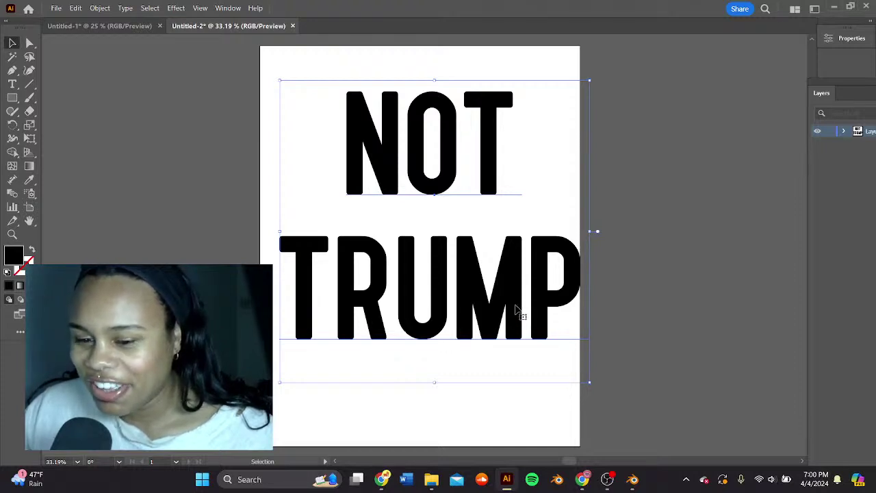
Step: Reposition the NOT TRUMP text slightly on the artboard, dock the floating Layers panel again and show the text's properties
{"action": "mouse_move", "coordinate": [531, 300]}
{"action": "left_mouse_down"}
{"action": "mouse_move", "coordinate": [529, 313]}
{"action": "mouse_move", "coordinate": [529, 294]}
{"action": "mouse_move", "coordinate": [501, 300]}
{"action": "mouse_move", "coordinate": [529, 298]}
{"action": "left_mouse_up"}
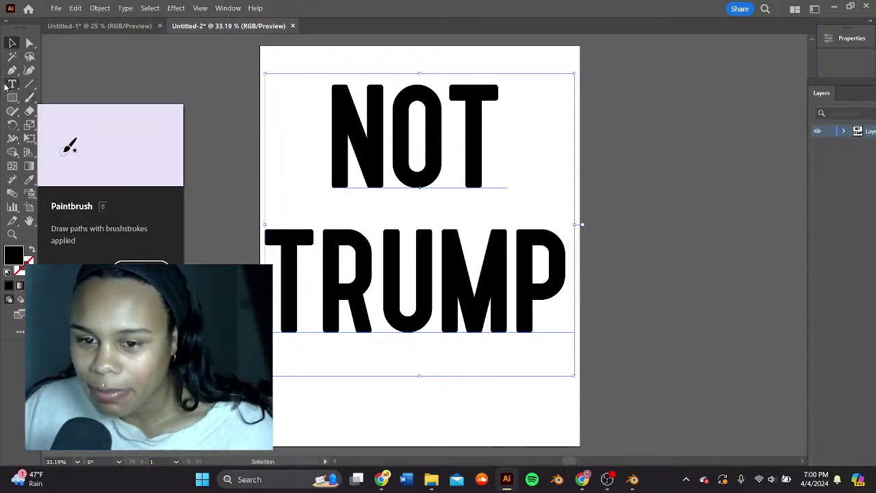
{"action": "left_click_drag", "start_coordinate": [426, 170], "coordinate": [448, 179]}
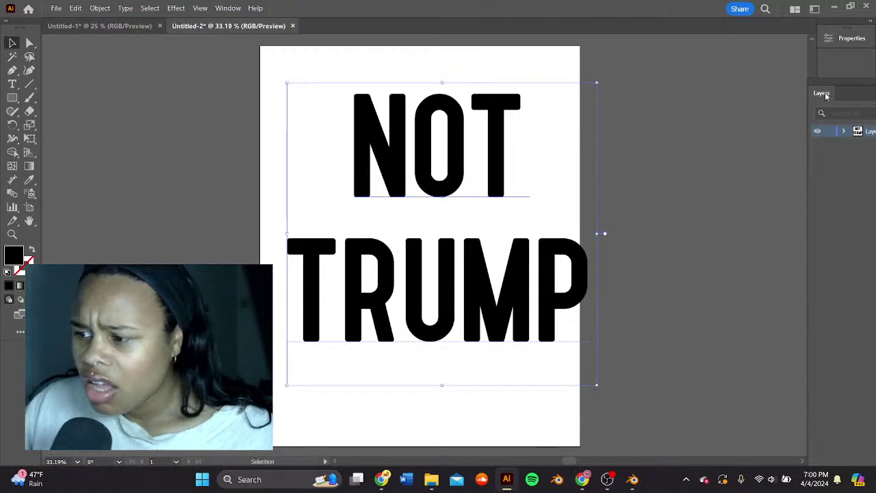
{"action": "left_click_drag", "start_coordinate": [826, 96], "coordinate": [830, 63]}
{"action": "left_click", "coordinate": [828, 41]}
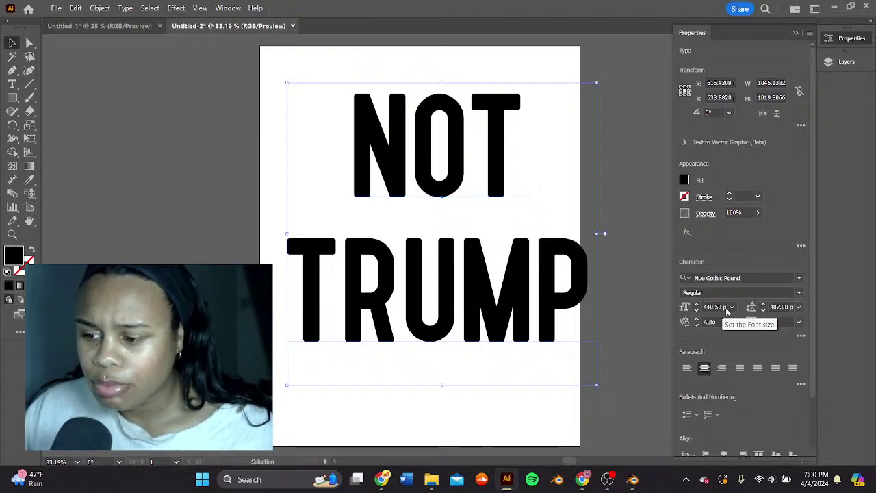
Step: Set the NOT TRUMP text's leading to 414 pt and move the text to the horizontal centre of the artboard's upper part
{"action": "left_click", "coordinate": [762, 304]}
{"action": "left_click", "coordinate": [762, 305]}
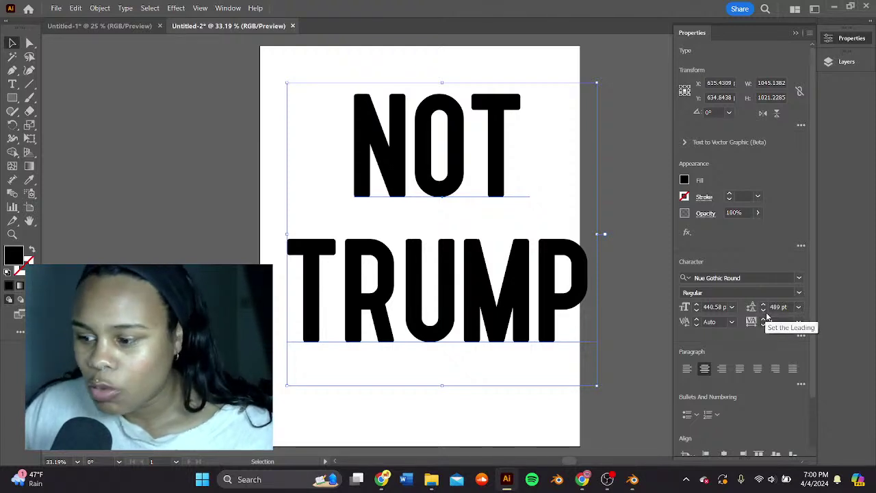
{"action": "left_click", "coordinate": [762, 305]}
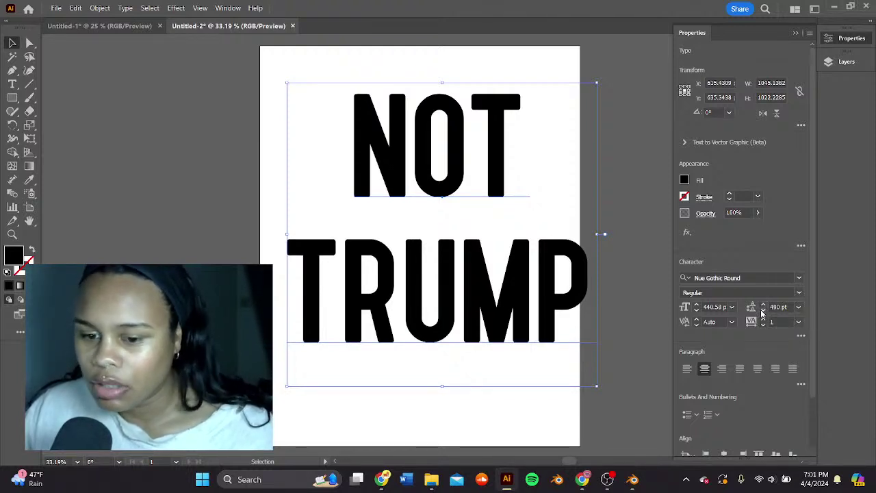
{"action": "left_click", "coordinate": [762, 311]}
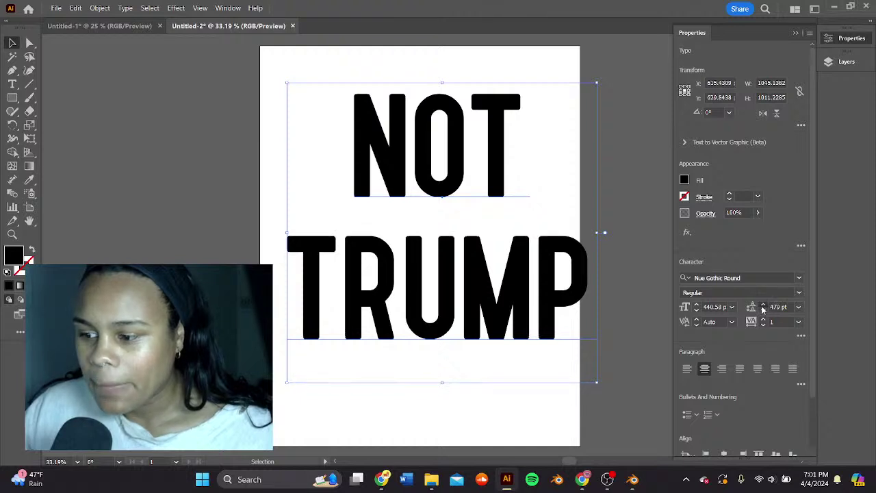
{"action": "left_click", "coordinate": [763, 305]}
{"action": "left_click", "coordinate": [763, 305]}
{"action": "left_click", "coordinate": [763, 304]}
{"action": "left_click", "coordinate": [764, 310]}
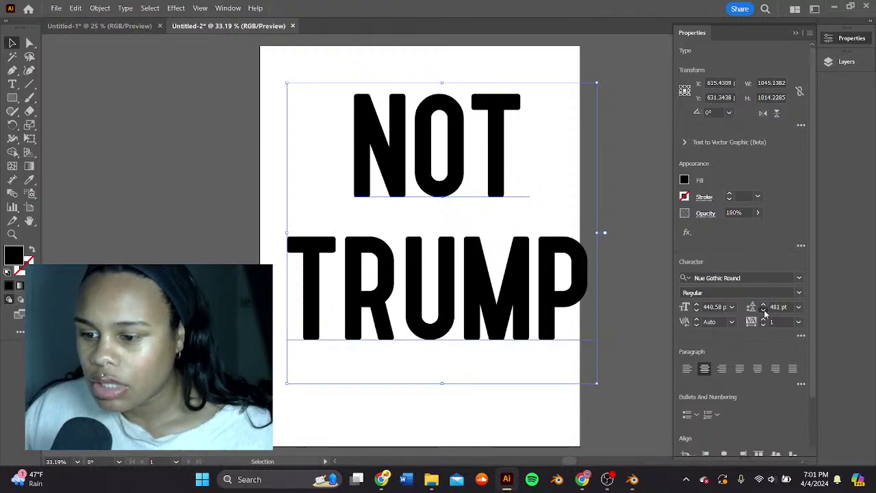
{"action": "left_click", "coordinate": [764, 312]}
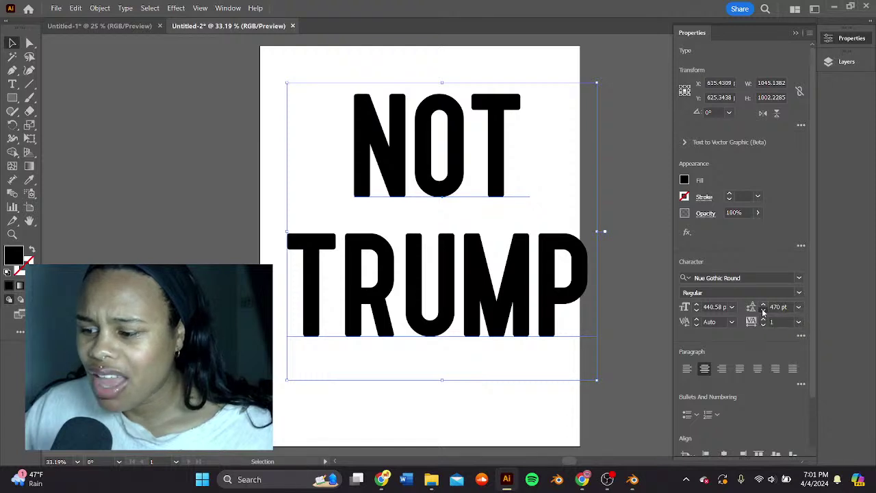
{"action": "left_click", "coordinate": [764, 310]}
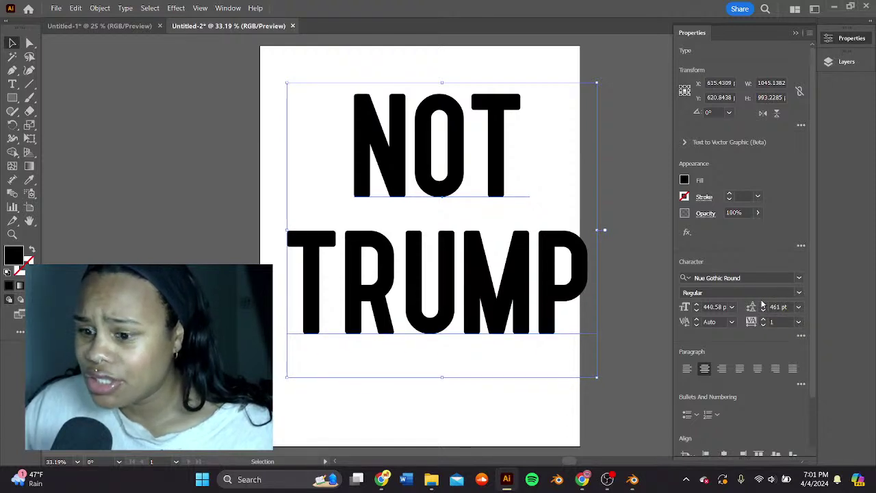
{"action": "left_click", "coordinate": [763, 312]}
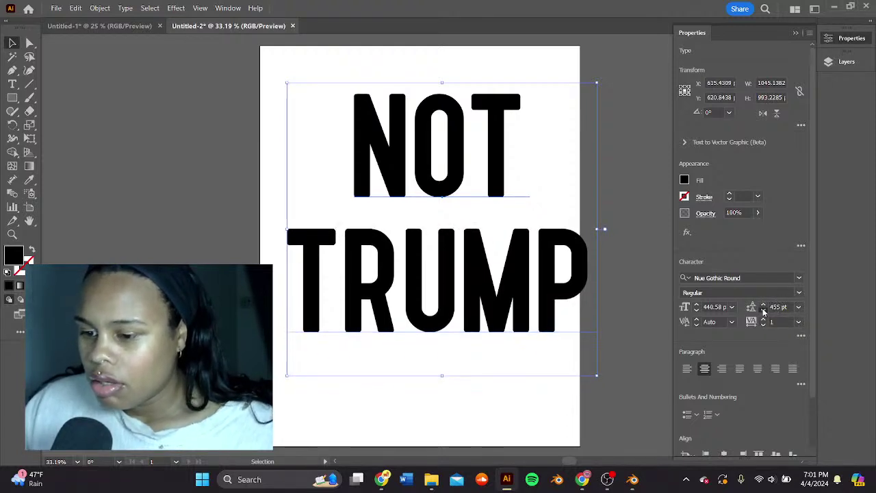
{"action": "left_click", "coordinate": [764, 312]}
{"action": "left_click", "coordinate": [764, 312]}
{"action": "left_click", "coordinate": [764, 312]}
{"action": "left_click", "coordinate": [764, 312]}
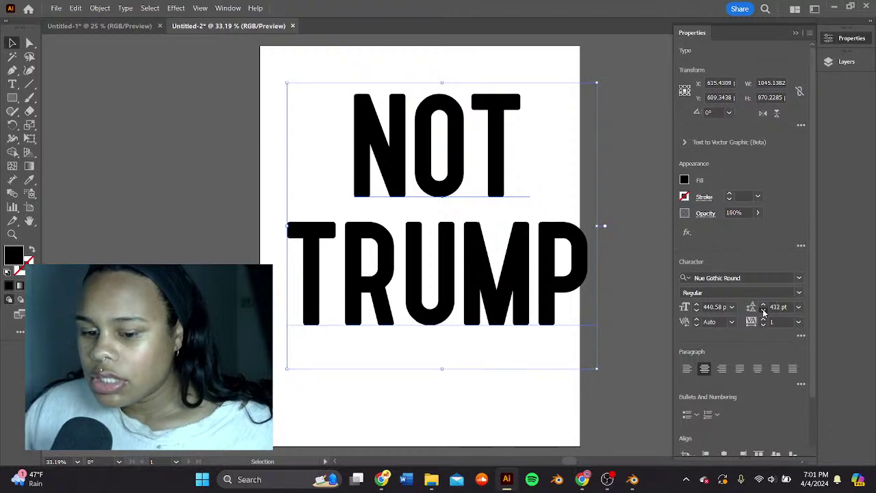
{"action": "left_click", "coordinate": [765, 312]}
{"action": "left_click", "coordinate": [763, 313]}
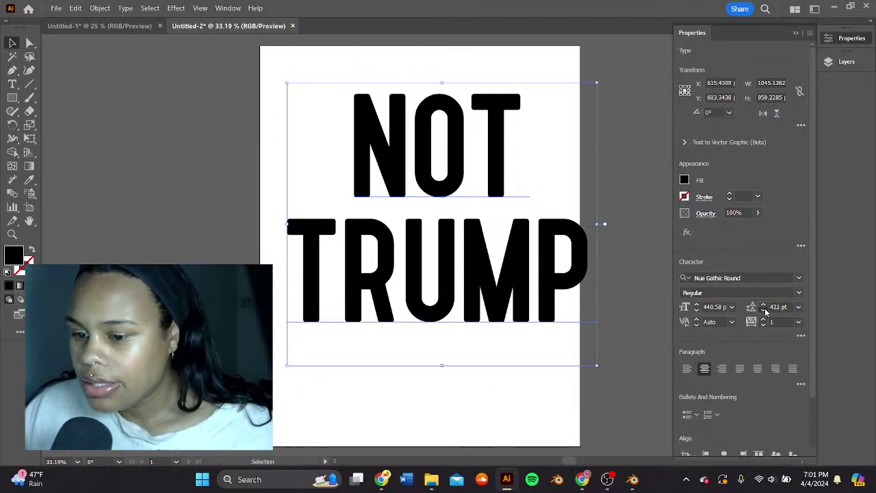
{"action": "left_click", "coordinate": [763, 312]}
{"action": "left_click_drag", "start_coordinate": [462, 258], "coordinate": [450, 265]}
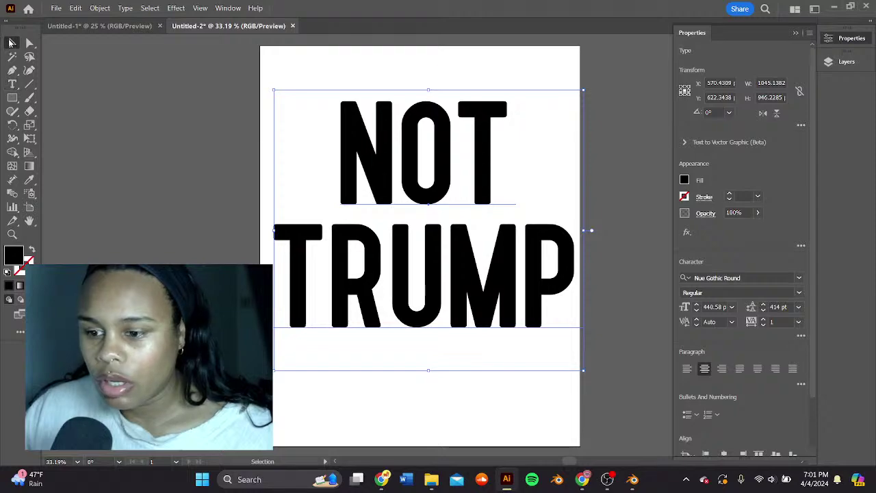
{"action": "left_click_drag", "start_coordinate": [424, 245], "coordinate": [426, 232]}
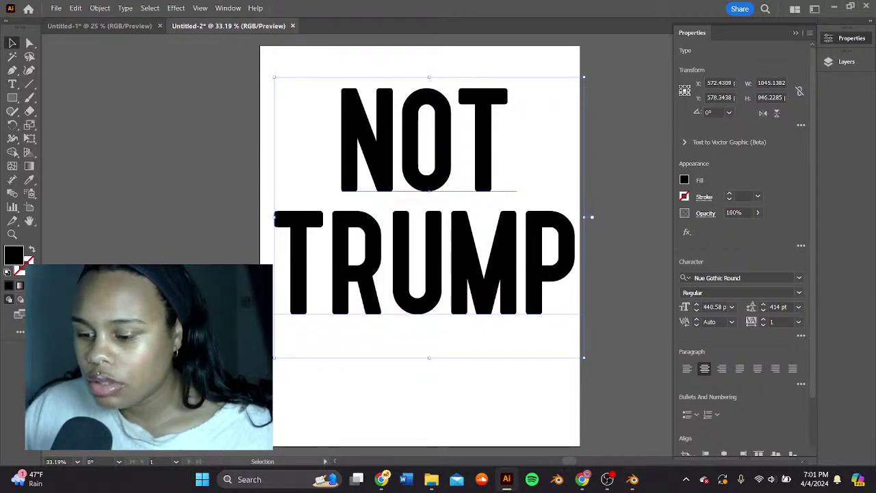
Step: Switch back to Blender and examine the Trump head and SleepyJoe 2024 logo up close and from several angles
{"action": "left_click", "coordinate": [632, 480]}
{"action": "left_click_drag", "start_coordinate": [555, 133], "coordinate": [594, 145]}
{"action": "scroll", "coordinate": [449, 150], "scroll_direction": "up", "scroll_amount": 1}
{"action": "scroll", "coordinate": [449, 149], "scroll_direction": "down", "scroll_amount": 2}
{"action": "middle_click_drag", "start_coordinate": [449, 149], "coordinate": [335, 179]}
{"action": "scroll", "coordinate": [342, 178], "scroll_direction": "up", "scroll_amount": 3}
{"action": "left_click_drag", "start_coordinate": [556, 134], "coordinate": [532, 180]}
{"action": "scroll", "coordinate": [472, 170], "scroll_direction": "up", "scroll_amount": 1}
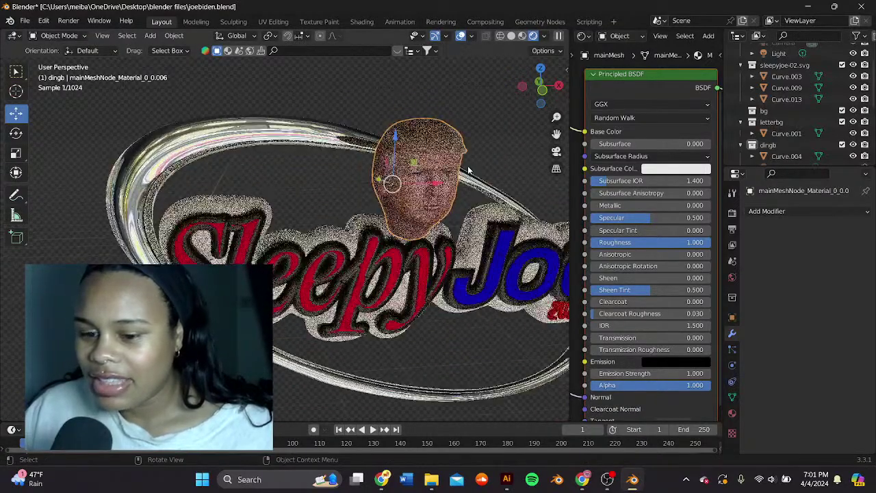
{"action": "middle_click_drag", "start_coordinate": [469, 168], "coordinate": [458, 150]}
{"action": "scroll", "coordinate": [492, 178], "scroll_direction": "down", "scroll_amount": 1}
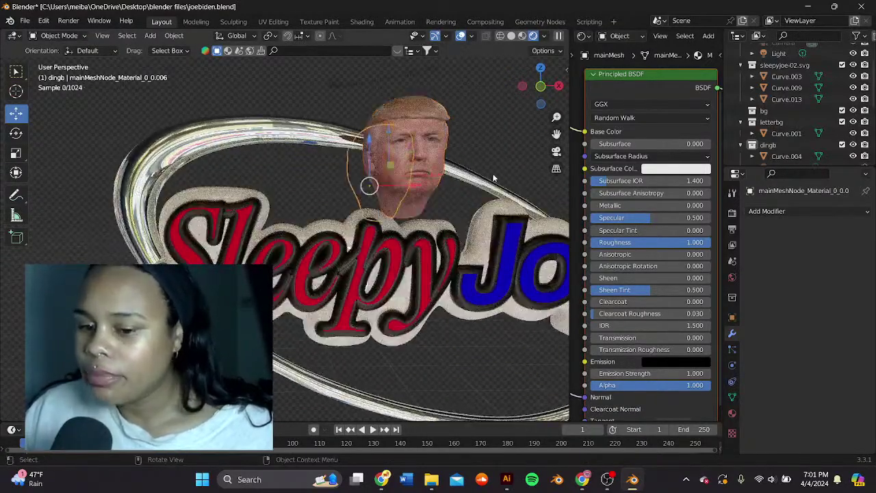
{"action": "left_click_drag", "start_coordinate": [556, 135], "coordinate": [509, 95]}
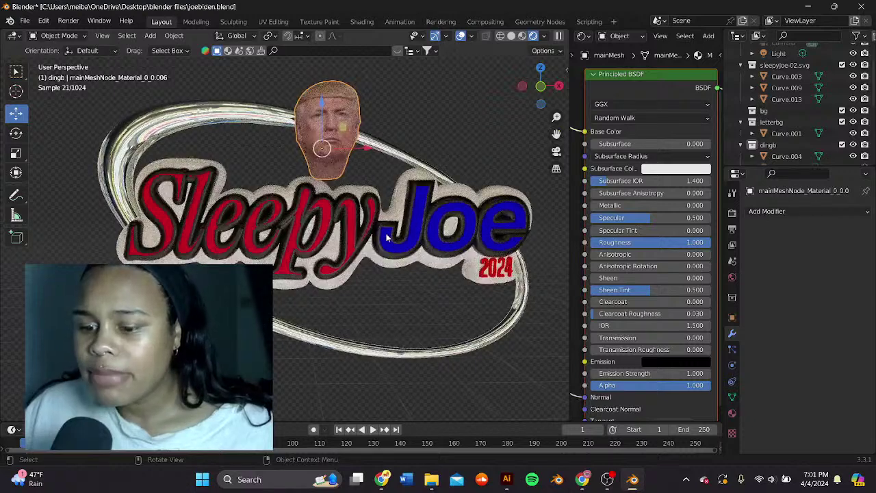
Step: Inspect the logo's red Sleepy, blue Joe, dark outline and white backing parts with their materials, viewing the logo from another angle
{"action": "left_click", "coordinate": [371, 213]}
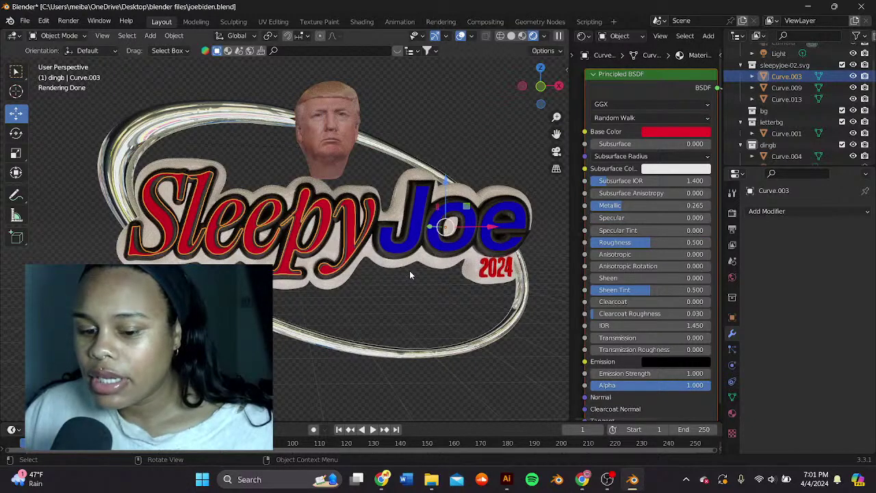
{"action": "left_click", "coordinate": [411, 192]}
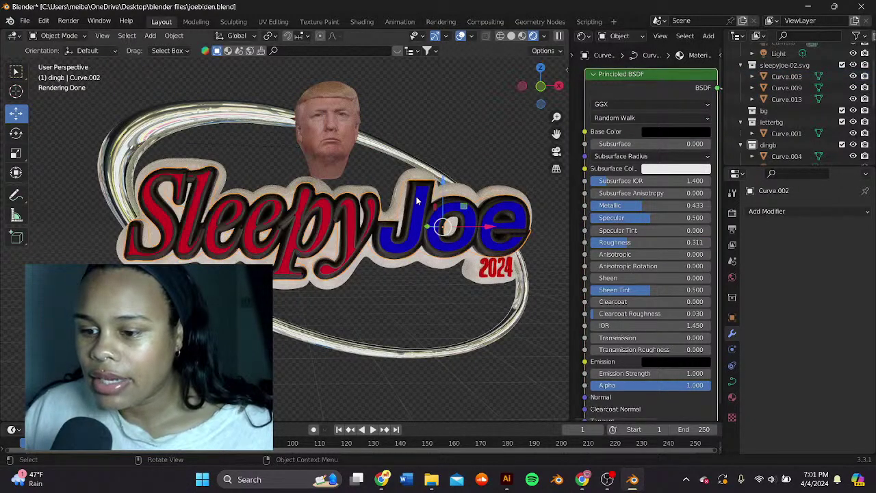
{"action": "left_click", "coordinate": [416, 200]}
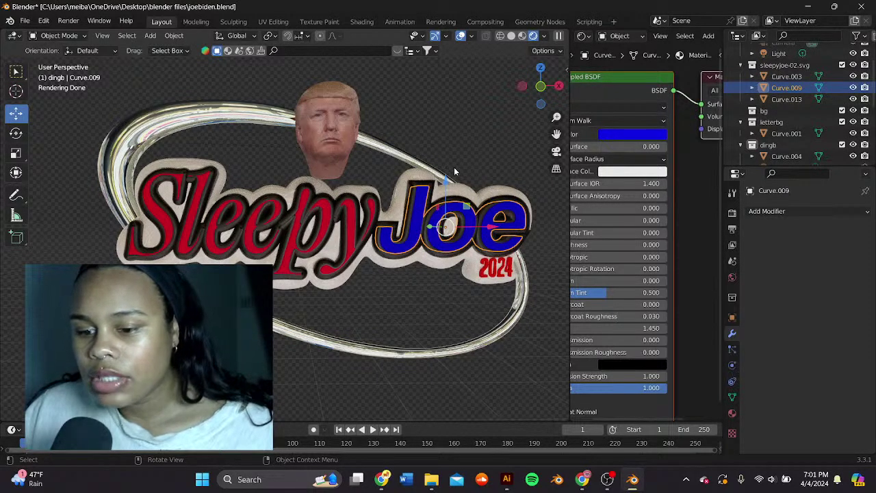
{"action": "left_click", "coordinate": [411, 178]}
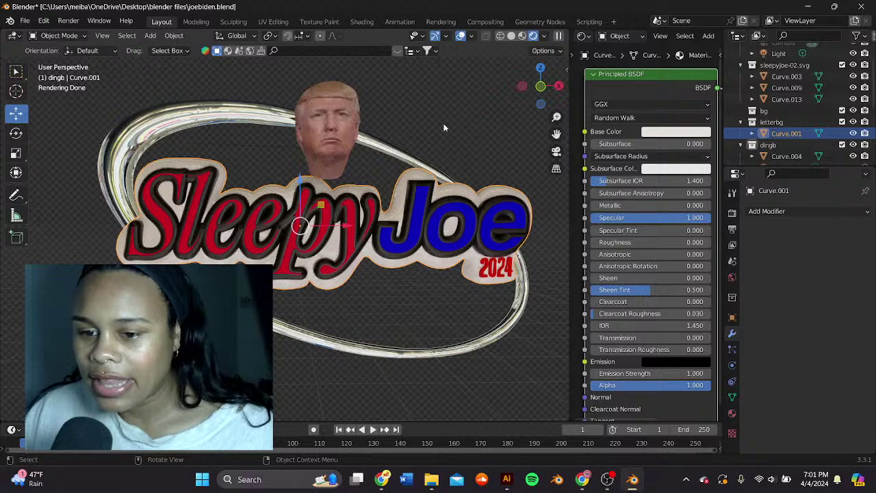
{"action": "left_click", "coordinate": [423, 197]}
{"action": "middle_click_drag", "start_coordinate": [423, 197], "coordinate": [327, 200]}
{"action": "middle_click_drag", "start_coordinate": [298, 225], "coordinate": [393, 187]}
Step: Switch to Chrome and search Google for "joe biden"
{"action": "left_click", "coordinate": [382, 480]}
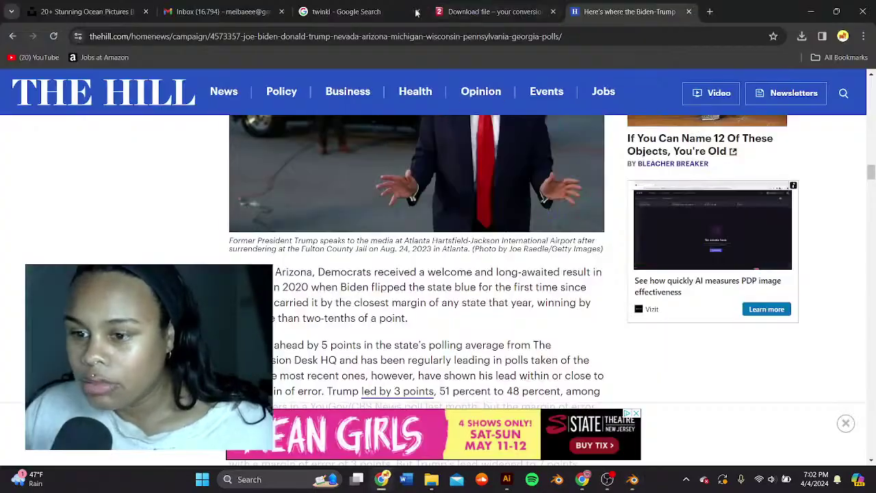
{"action": "left_click", "coordinate": [301, 35]}
{"action": "type", "text": "o"}
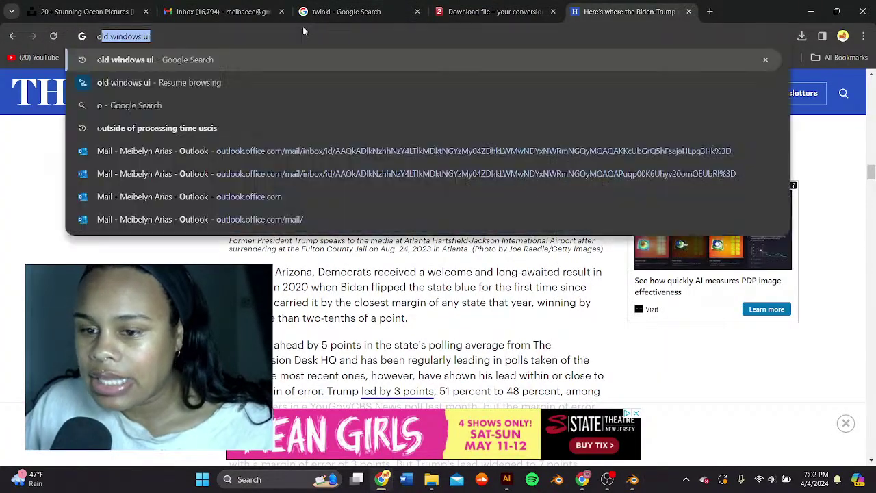
{"action": "key", "text": "BackSpace"}
{"action": "key", "text": "BackSpace"}
{"action": "type", "text": "joe"}
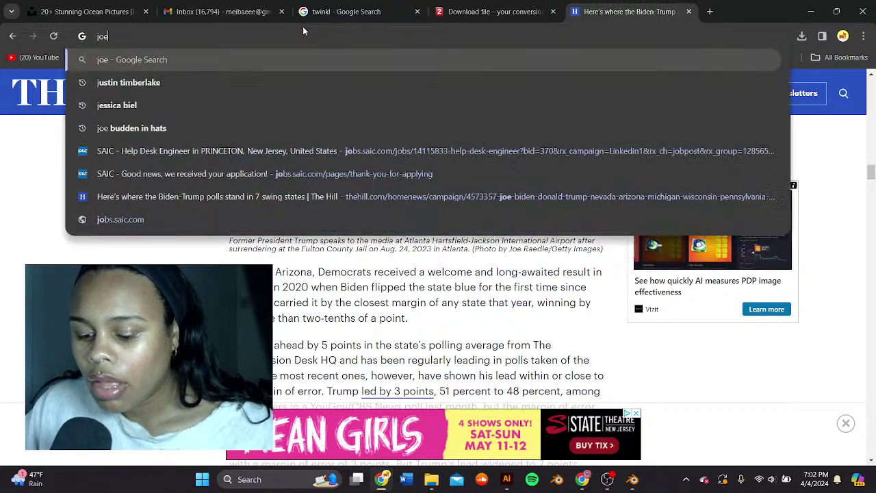
{"action": "type", "text": " biden"}
{"action": "key", "text": "Return"}
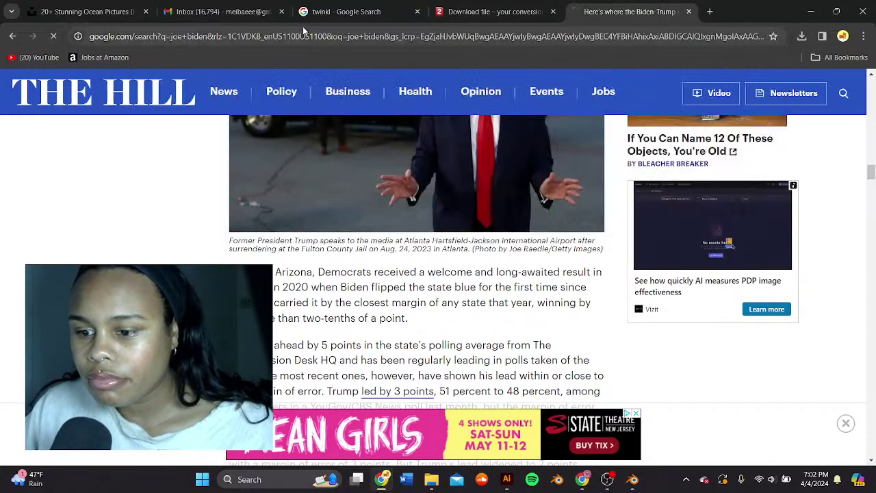
Step: Look through the Joe Biden search results and read the full name in the About section
{"action": "scroll", "coordinate": [480, 140], "scroll_direction": "down", "scroll_amount": 3}
{"action": "scroll", "coordinate": [511, 210], "scroll_direction": "up", "scroll_amount": 2}
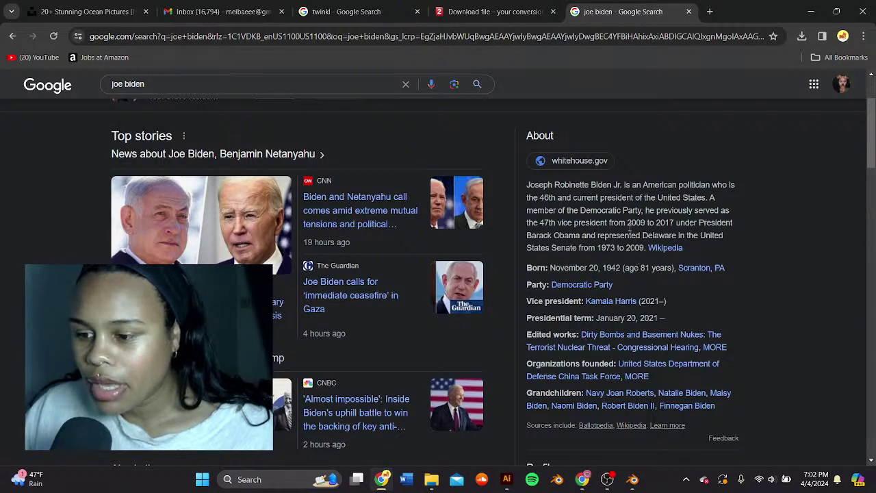
{"action": "left_click_drag", "start_coordinate": [580, 184], "coordinate": [560, 184]}
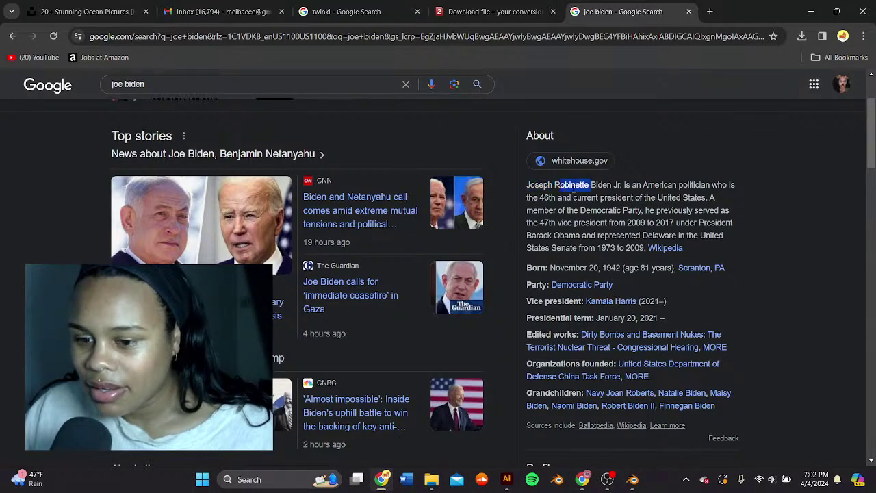
{"action": "left_click", "coordinate": [597, 196]}
{"action": "scroll", "coordinate": [623, 185], "scroll_direction": "down", "scroll_amount": 2}
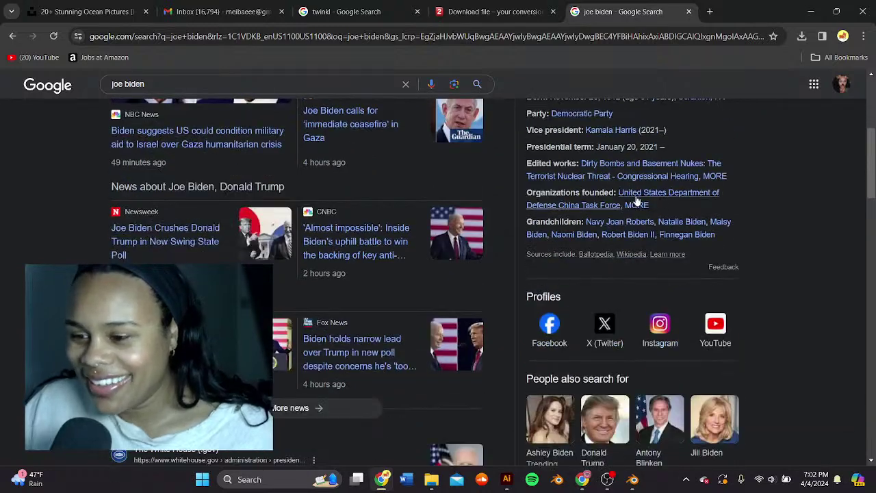
{"action": "scroll", "coordinate": [602, 187], "scroll_direction": "up", "scroll_amount": 2}
{"action": "left_click_drag", "start_coordinate": [589, 185], "coordinate": [568, 185]}
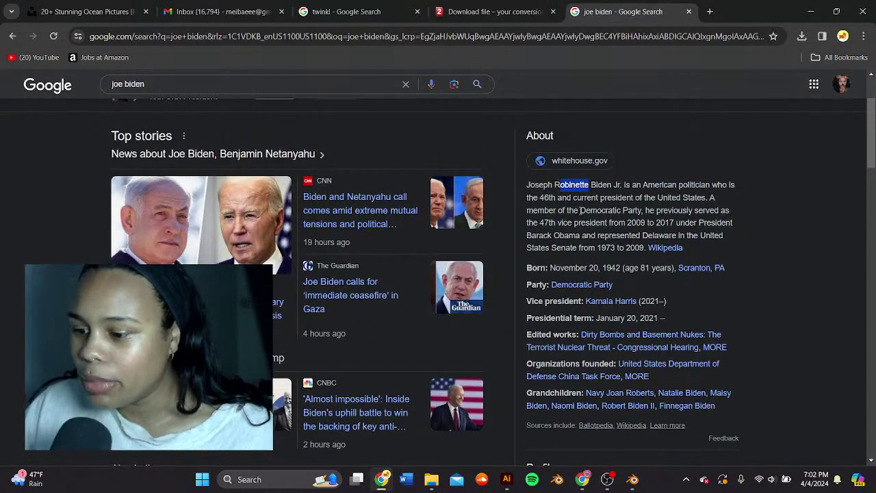
Step: Switch to Illustrator and delete all of the NOT TRUMP lettering while keeping its text object open for editing
{"action": "left_click", "coordinate": [507, 479]}
{"action": "left_click_drag", "start_coordinate": [434, 246], "coordinate": [429, 259]}
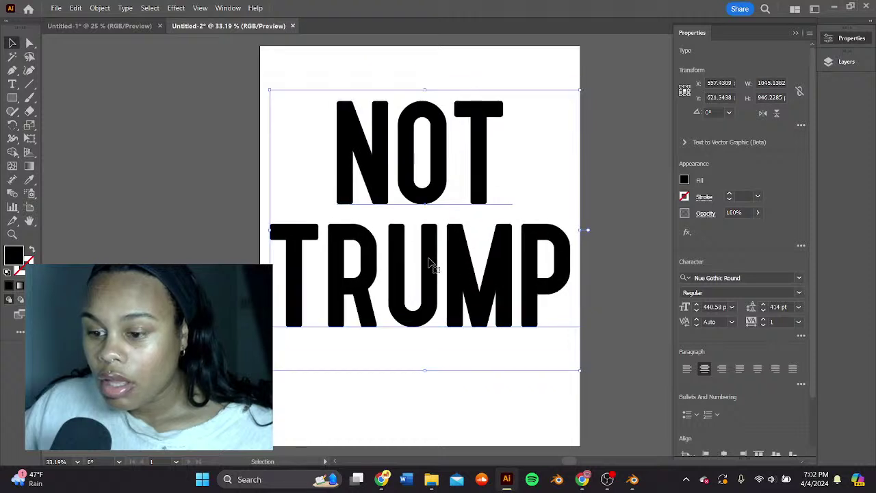
{"action": "double_click", "coordinate": [429, 259]}
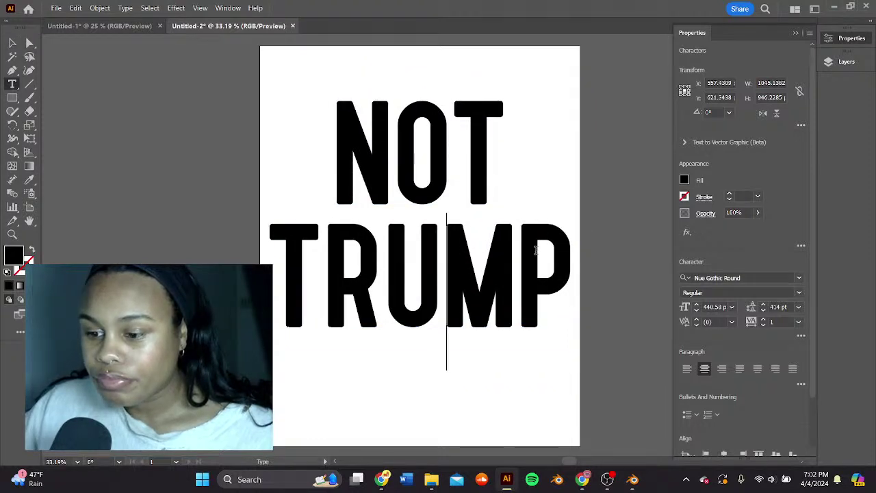
{"action": "left_click", "coordinate": [11, 47]}
{"action": "double_click", "coordinate": [498, 270]}
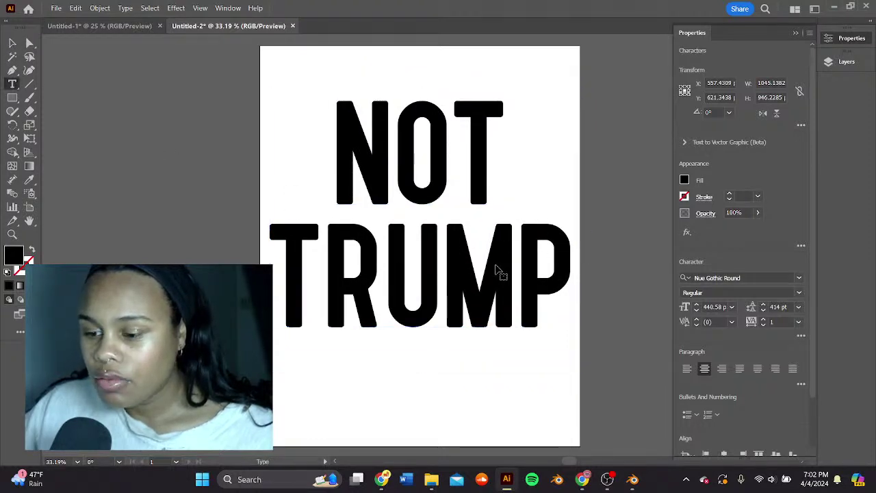
{"action": "left_click_drag", "start_coordinate": [547, 286], "coordinate": [338, 157]}
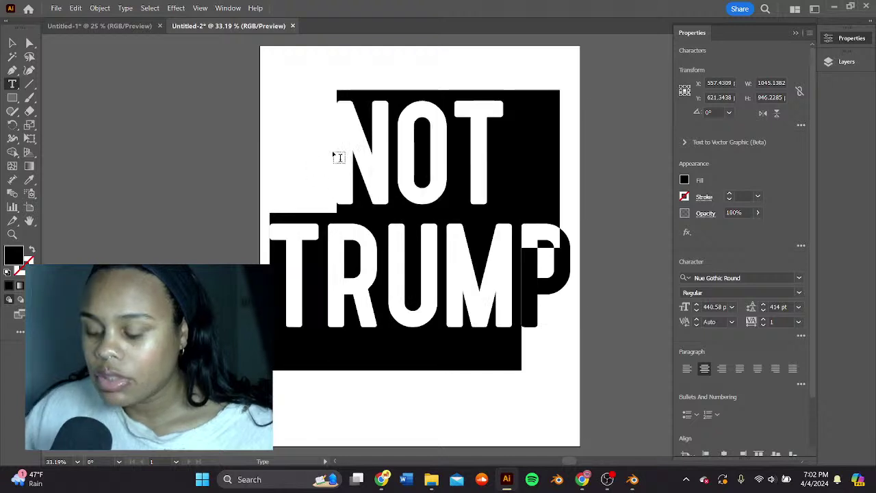
{"action": "key", "text": "BackSpace"}
{"action": "key", "text": "Right"}
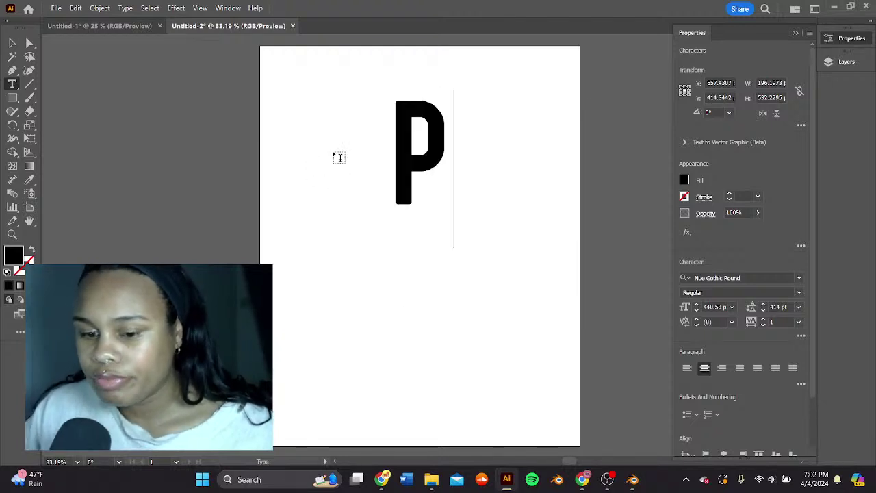
{"action": "key", "text": "BackSpace"}
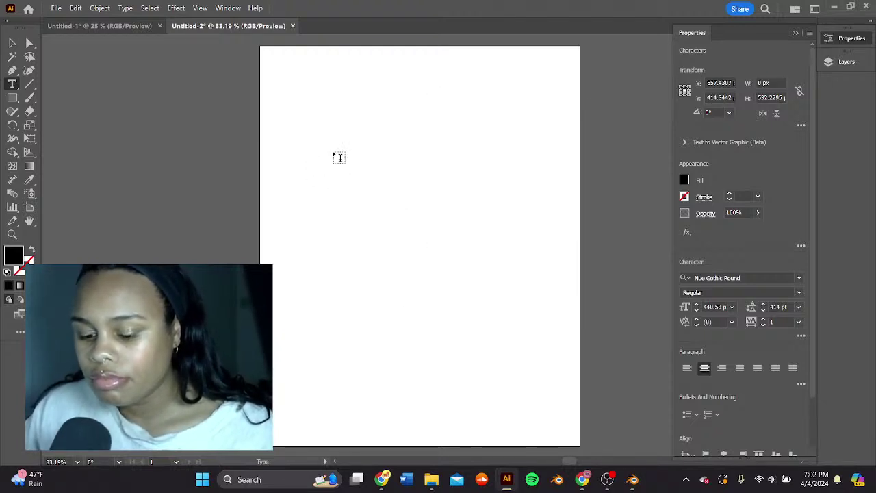
{"action": "type", "text": "SLEEPY"}
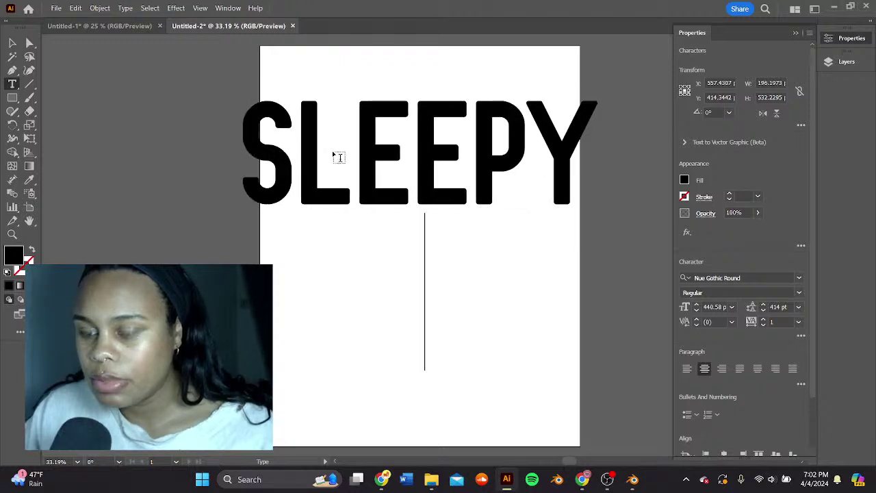
{"action": "type", "text": "JOE"}
{"action": "key", "text": "BackSpace"}
{"action": "key", "text": "BackSpace"}
{"action": "key", "text": "BackSpace"}
{"action": "key", "text": "BackSpace"}
{"action": "key", "text": "BackSpace"}
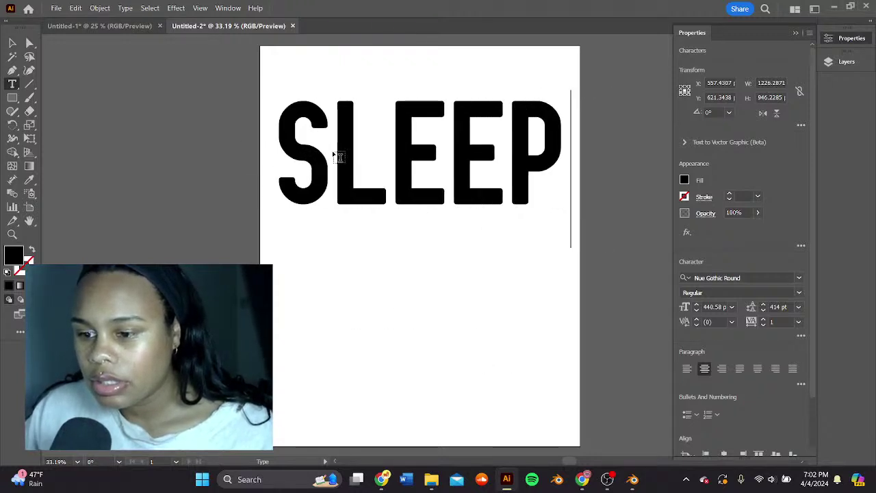
{"action": "key", "text": "BackSpace"}
{"action": "key", "text": "BackSpace"}
{"action": "key", "text": "BackSpace"}
{"action": "key", "text": "BackSpace"}
{"action": "key", "text": "BackSpace"}
Step: Write BIDEN WAKE UP in the text object, one word per line, and finish editing the text
{"action": "type", "text": "BIDEN"}
{"action": "key", "text": "Return"}
{"action": "type", "text": "W"}
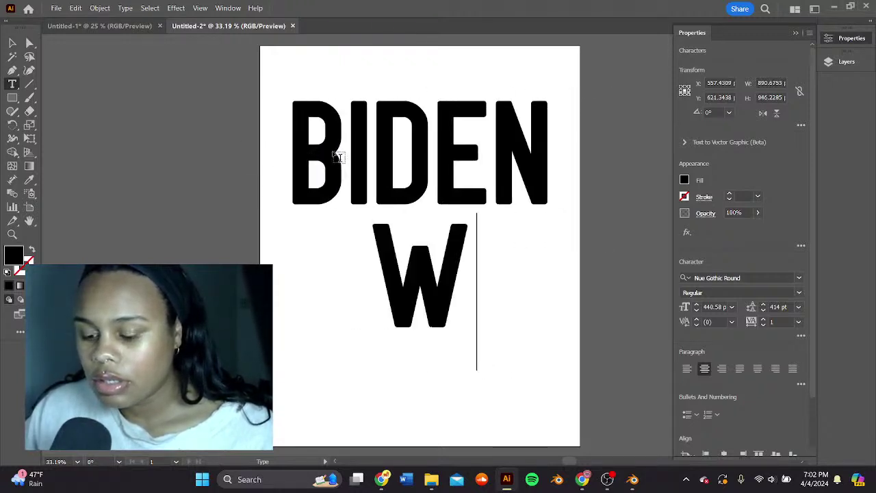
{"action": "type", "text": "AKE"}
{"action": "key", "text": "Return"}
{"action": "type", "text": "I"}
{"action": "key", "text": "BackSpace"}
{"action": "type", "text": "UP"}
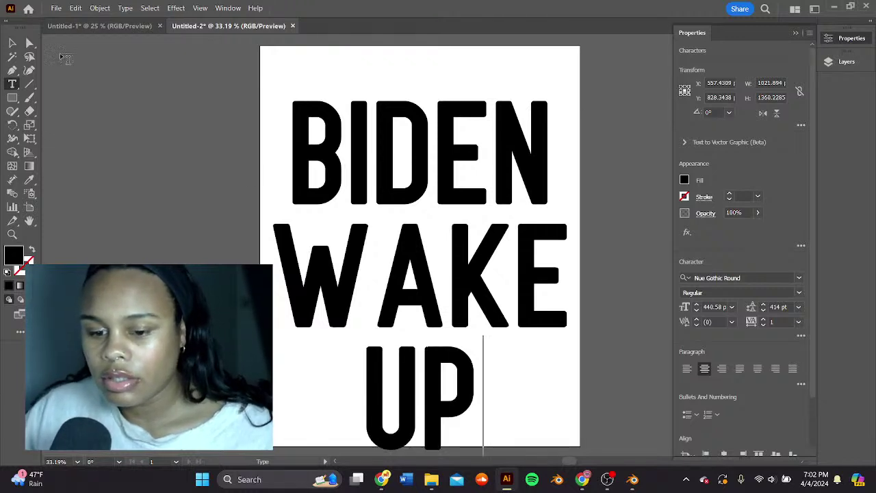
{"action": "left_click", "coordinate": [11, 43]}
{"action": "left_click_drag", "start_coordinate": [453, 277], "coordinate": [130, 230]}
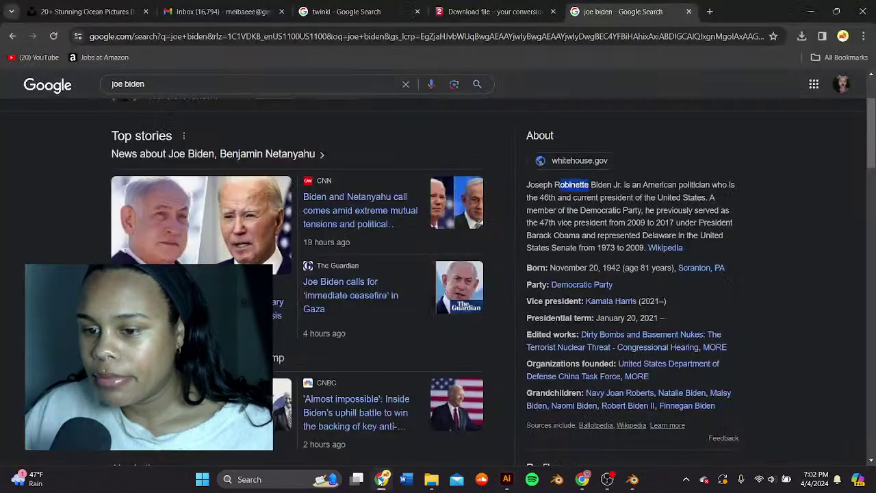
Step: Switch to Chrome, search Google for "cornel west" and look through the results
{"action": "left_click", "coordinate": [381, 479]}
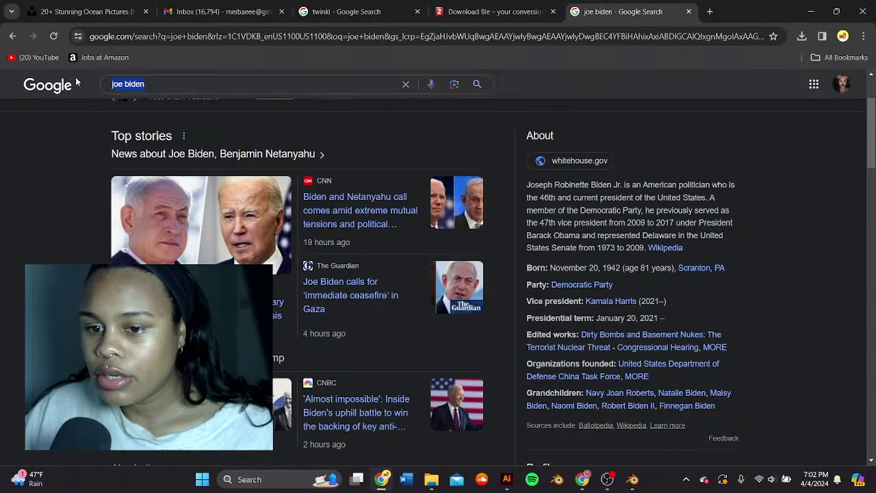
{"action": "type", "text": "corn"}
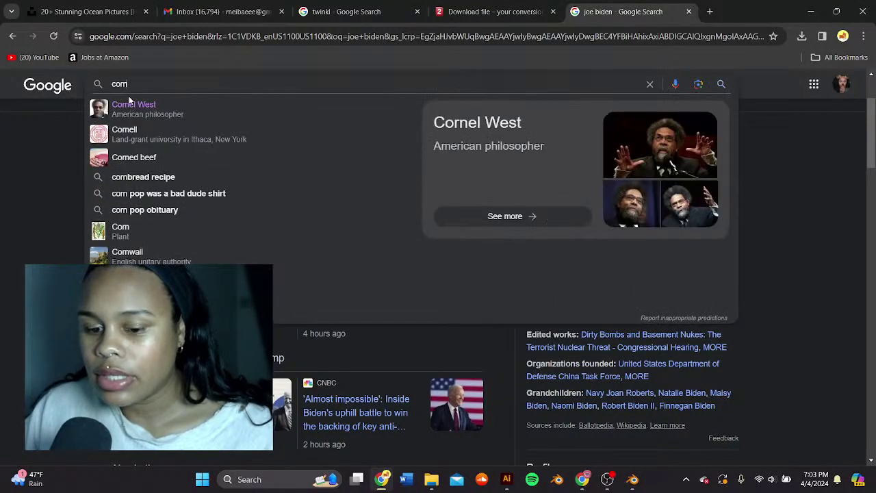
{"action": "type", "text": "ell west"}
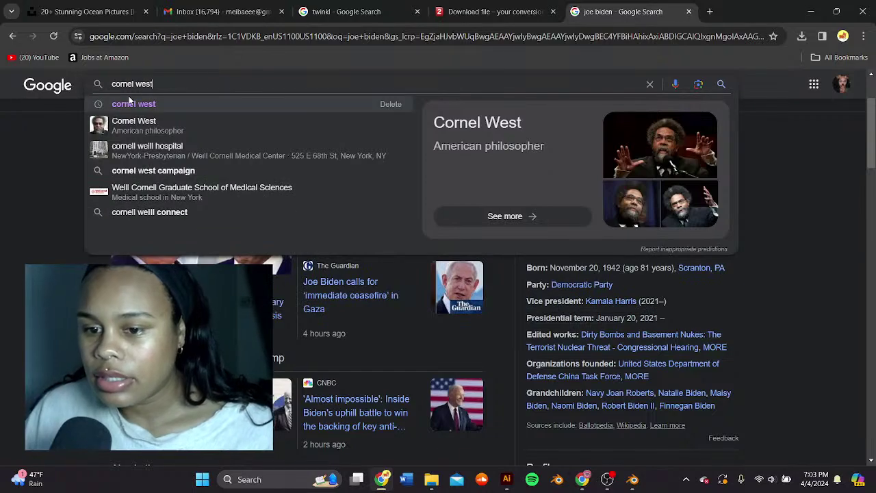
{"action": "left_click", "coordinate": [130, 104]}
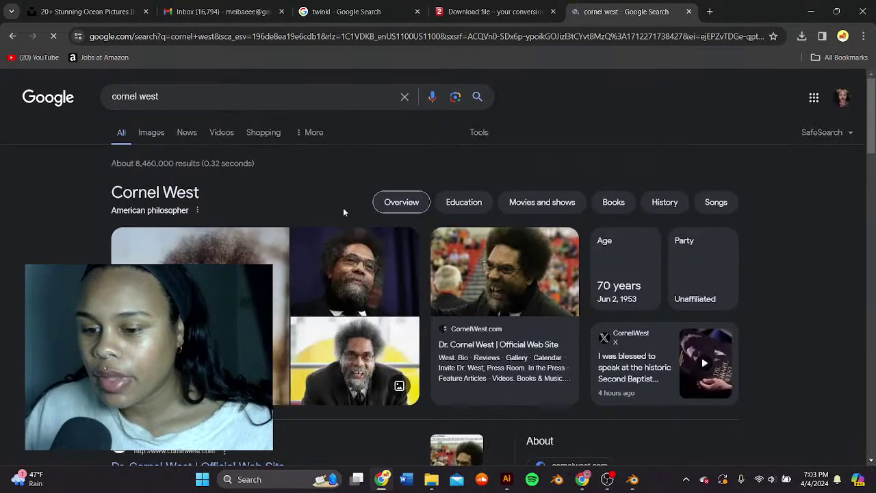
{"action": "scroll", "coordinate": [343, 212], "scroll_direction": "down", "scroll_amount": 9}
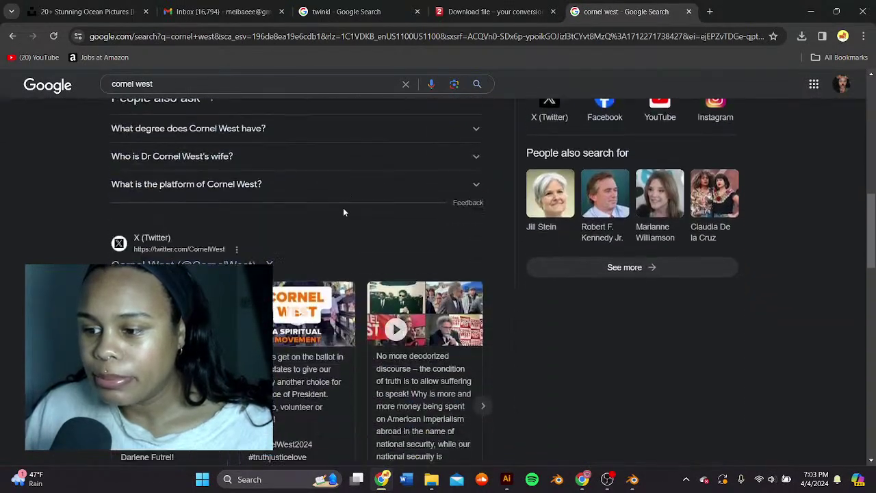
{"action": "scroll", "coordinate": [343, 212], "scroll_direction": "up", "scroll_amount": 5}
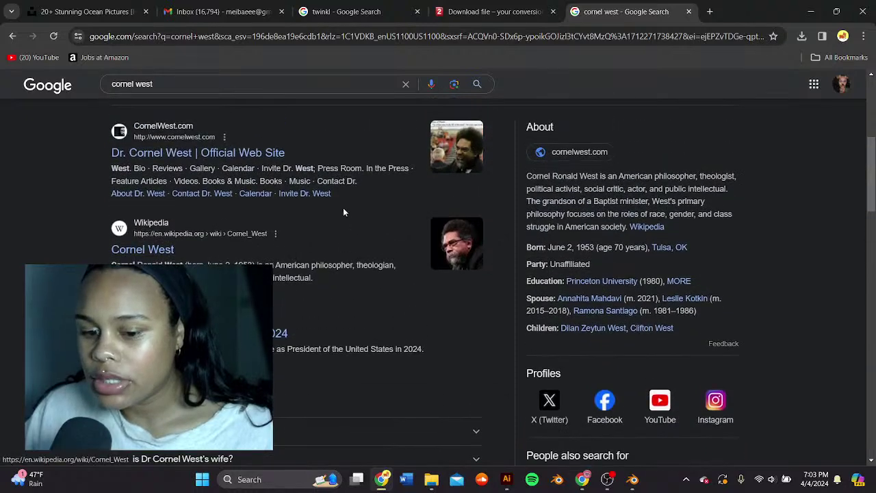
{"action": "scroll", "coordinate": [344, 212], "scroll_direction": "up", "scroll_amount": 3}
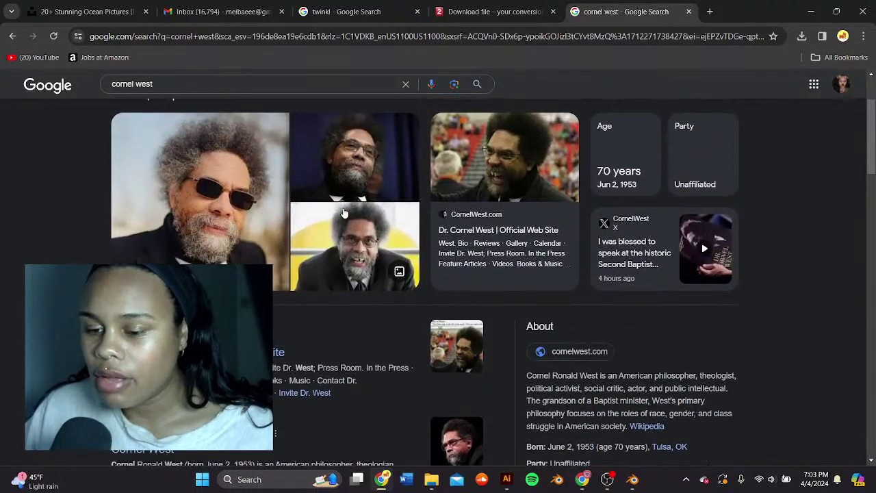
Step: Replace the Google search with "green pary 2004" and run it
{"action": "left_click_drag", "start_coordinate": [224, 83], "coordinate": [31, 52]}
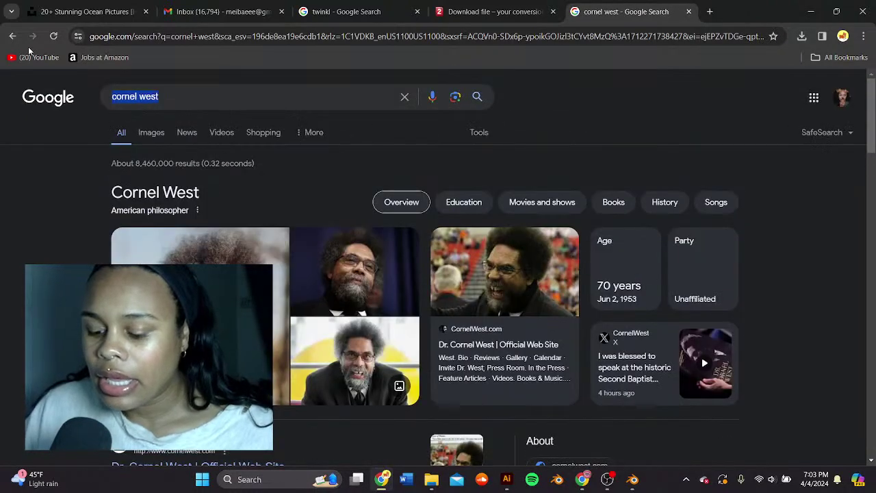
{"action": "type", "text": "green "}
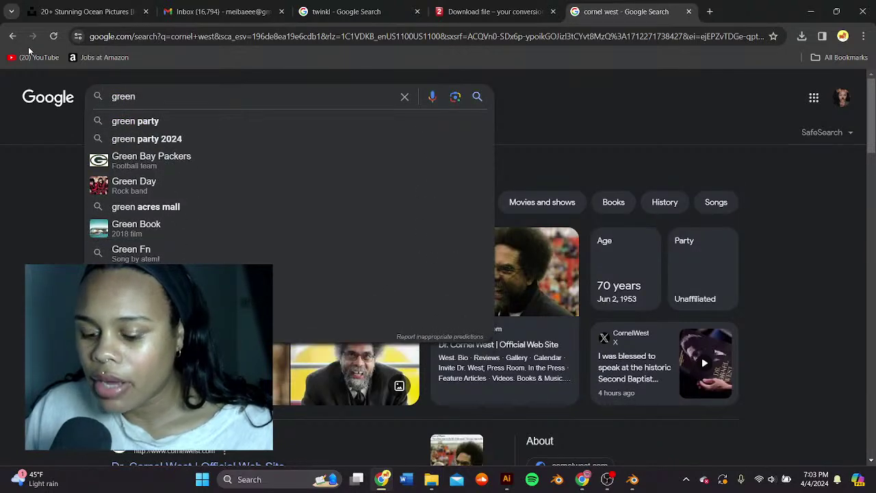
{"action": "type", "text": "pary"}
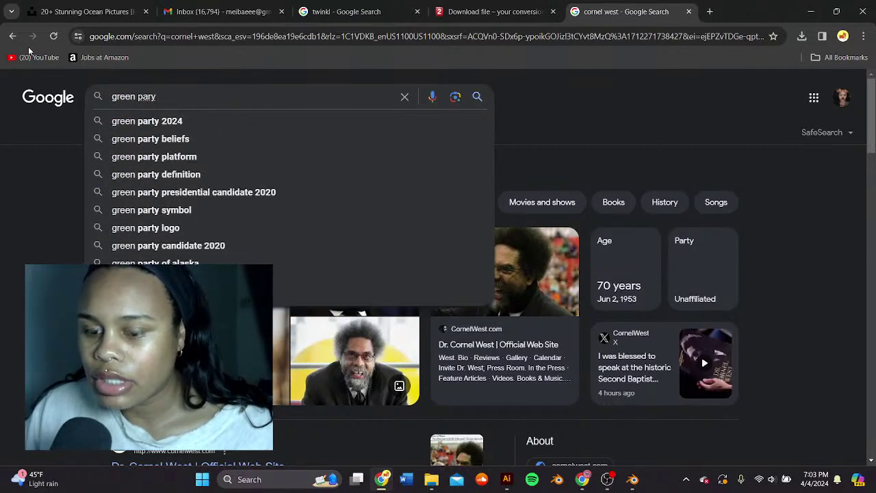
{"action": "type", "text": " 200"}
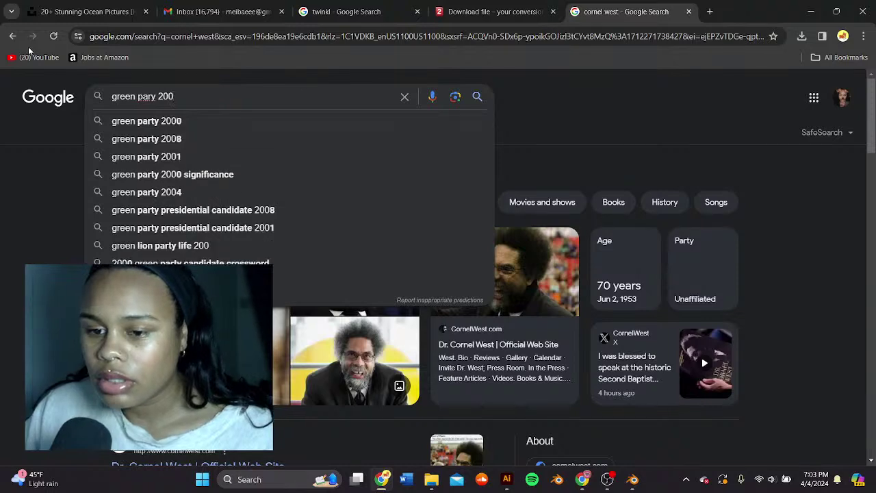
{"action": "type", "text": "4"}
{"action": "key", "text": "Return"}
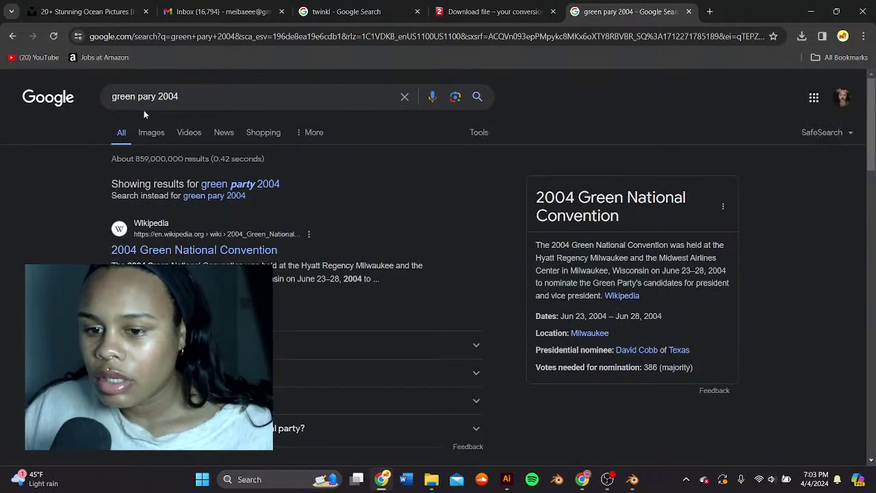
Step: Correct the year in the Google search so it reads "green pary 2024" and run it
{"action": "left_click", "coordinate": [191, 97]}
{"action": "key", "text": "BackSpace"}
{"action": "key", "text": "BackSpace"}
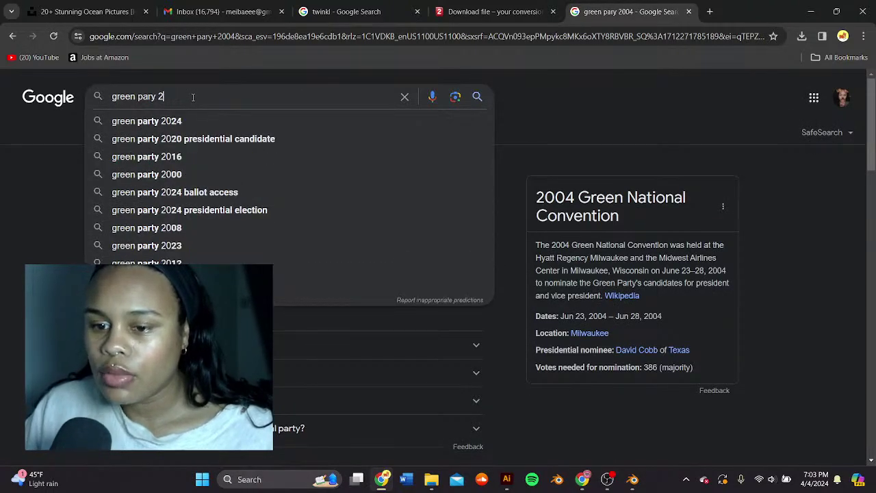
{"action": "type", "text": "02"}
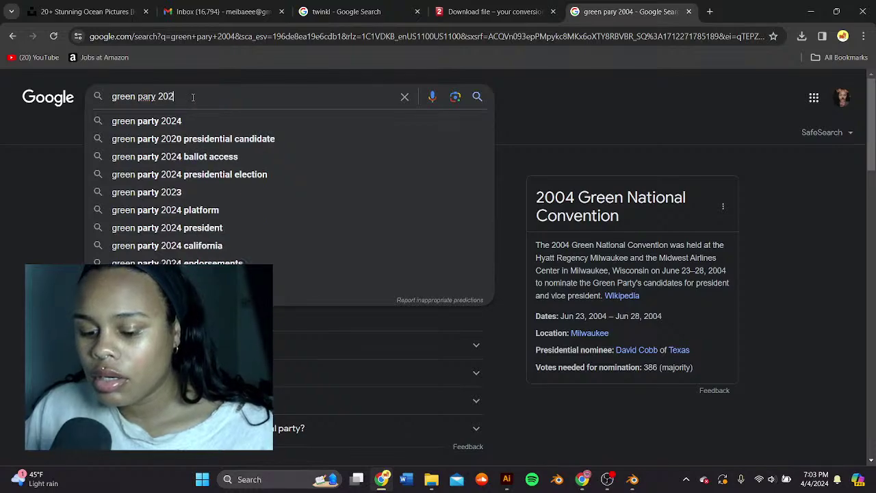
{"action": "type", "text": "4"}
{"action": "key", "text": "Return"}
Step: Open Ballotpedia's Green Party presidential nomination, 2024 page from the results and look through its list of registered candidates
{"action": "scroll", "coordinate": [312, 260], "scroll_direction": "down", "scroll_amount": 3}
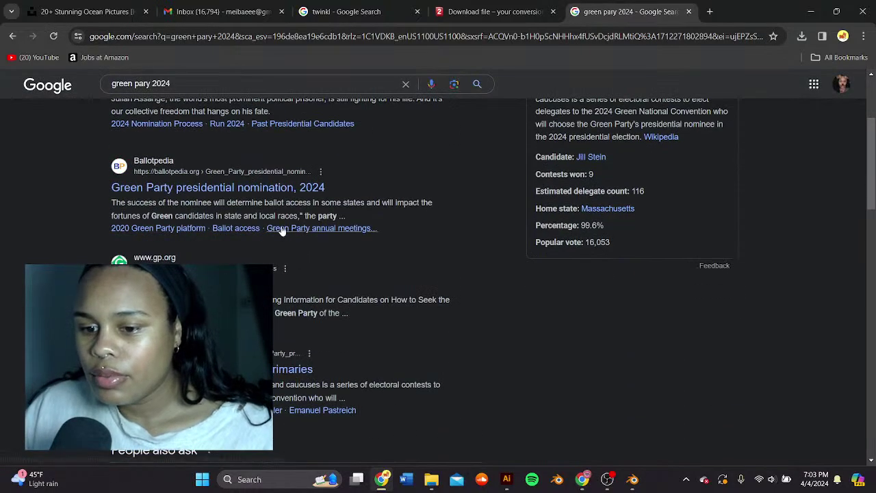
{"action": "left_click", "coordinate": [273, 190]}
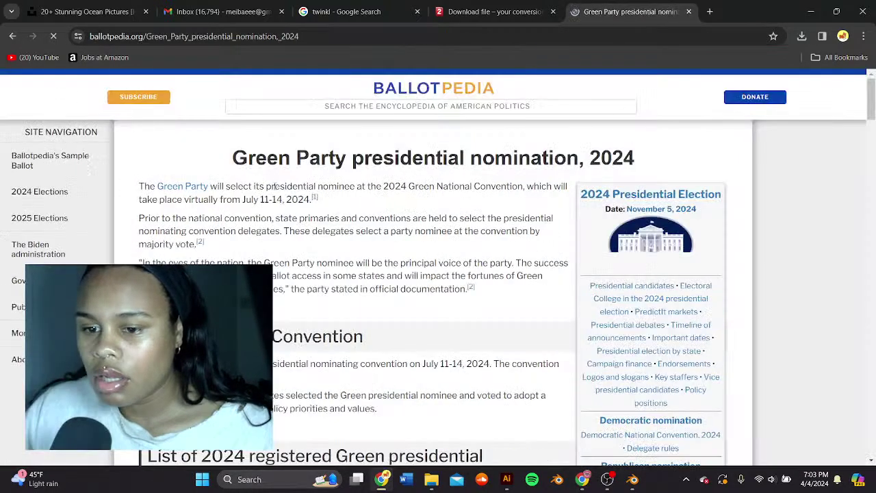
{"action": "scroll", "coordinate": [389, 218], "scroll_direction": "down", "scroll_amount": 4}
{"action": "scroll", "coordinate": [389, 217], "scroll_direction": "down", "scroll_amount": 3}
{"action": "scroll", "coordinate": [390, 217], "scroll_direction": "up", "scroll_amount": 1}
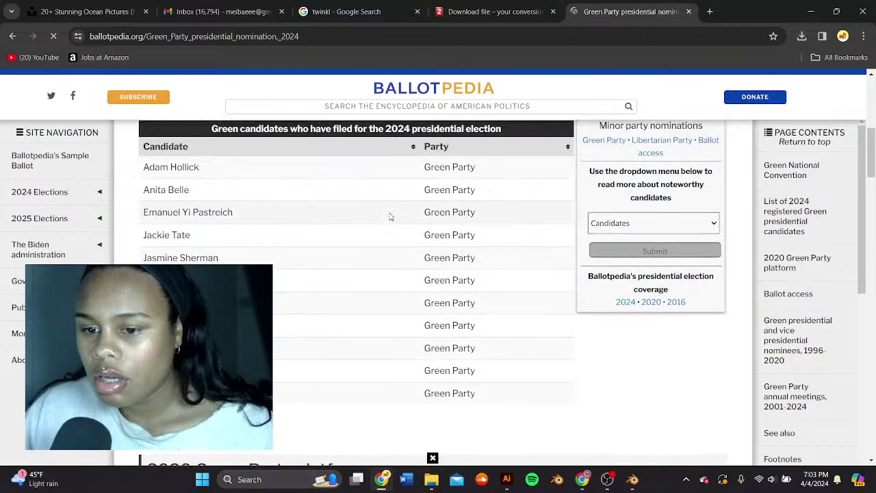
{"action": "scroll", "coordinate": [394, 212], "scroll_direction": "down", "scroll_amount": 4}
{"action": "scroll", "coordinate": [393, 209], "scroll_direction": "up", "scroll_amount": 2}
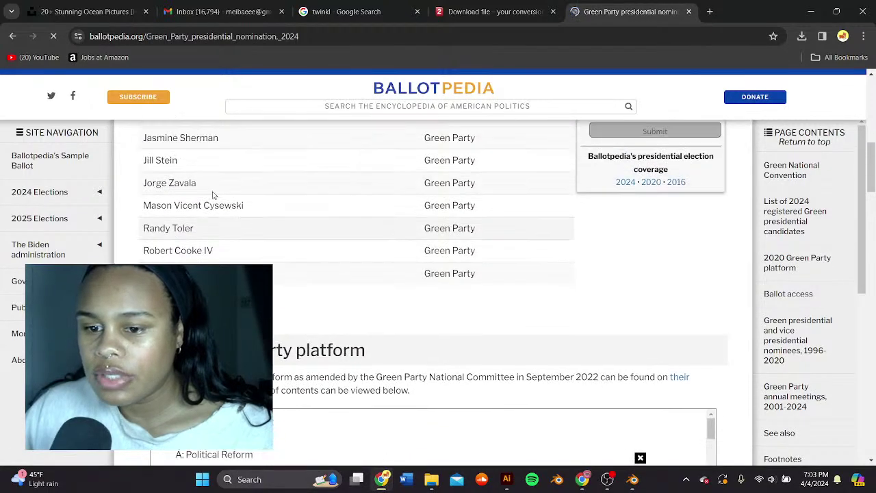
Step: Search the web for "jill stien" and look through the photos and results
{"action": "left_click", "coordinate": [127, 37]}
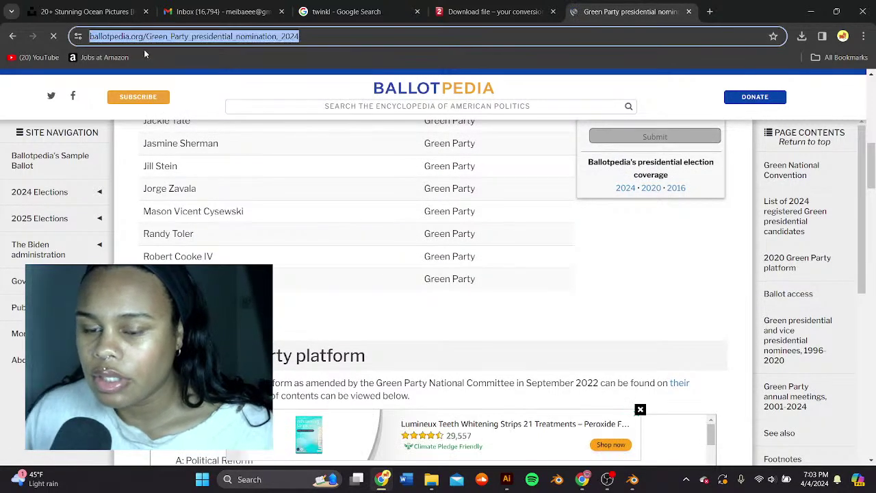
{"action": "type", "text": "jill stien"}
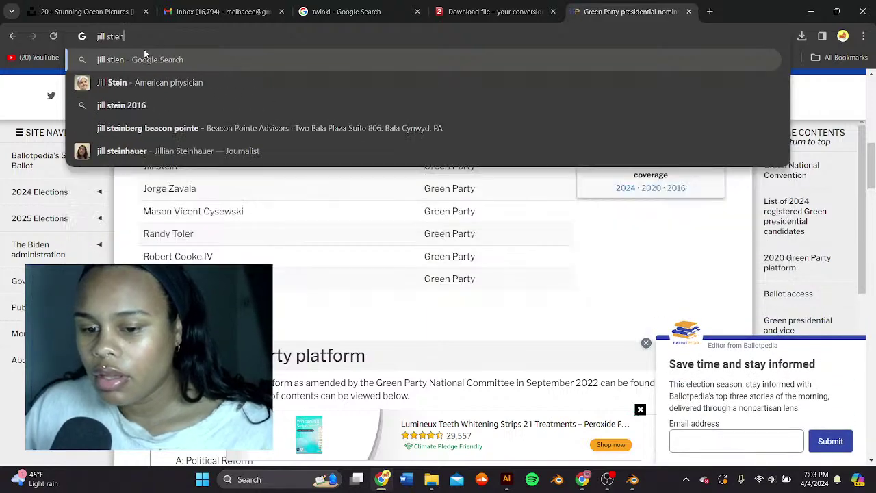
{"action": "key", "text": "Return"}
{"action": "scroll", "coordinate": [486, 257], "scroll_direction": "down", "scroll_amount": 3}
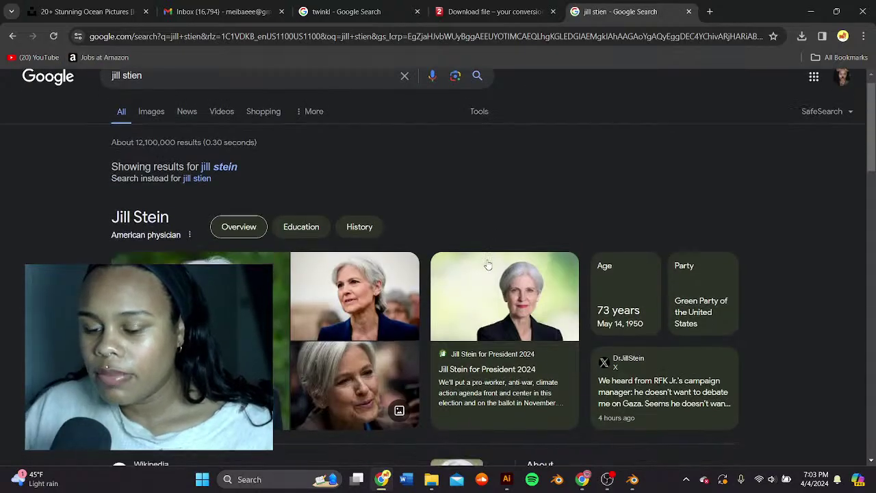
{"action": "scroll", "coordinate": [488, 256], "scroll_direction": "up", "scroll_amount": 2}
{"action": "scroll", "coordinate": [490, 258], "scroll_direction": "down", "scroll_amount": 2}
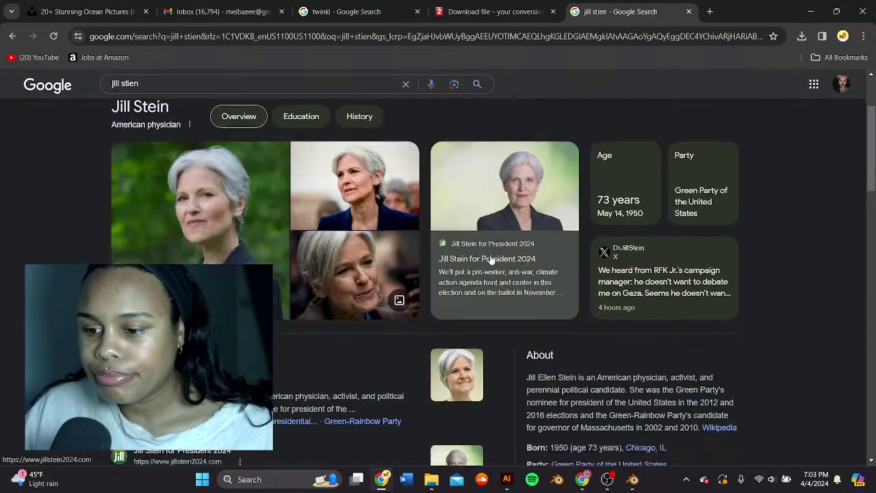
{"action": "scroll", "coordinate": [491, 257], "scroll_direction": "down", "scroll_amount": 3}
{"action": "scroll", "coordinate": [491, 254], "scroll_direction": "up", "scroll_amount": 4}
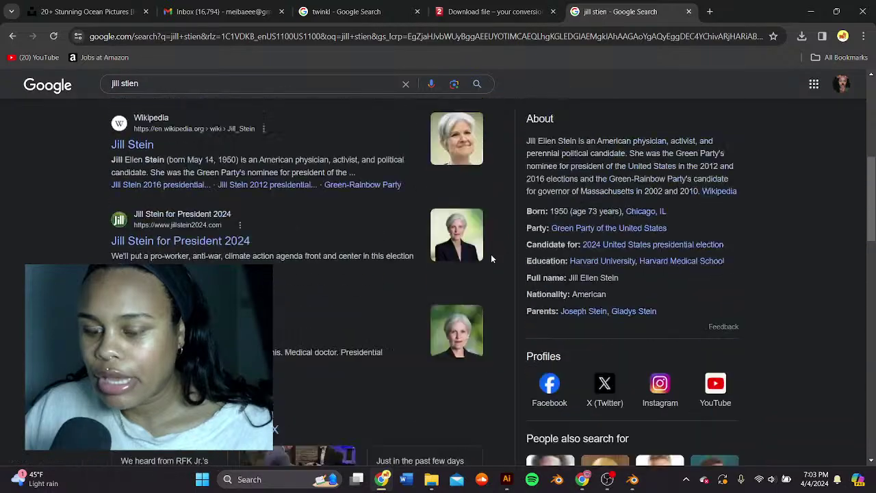
Step: Replace the Google search with "cenk uygur", run it and look through the results
{"action": "left_click_drag", "start_coordinate": [120, 87], "coordinate": [71, 65]}
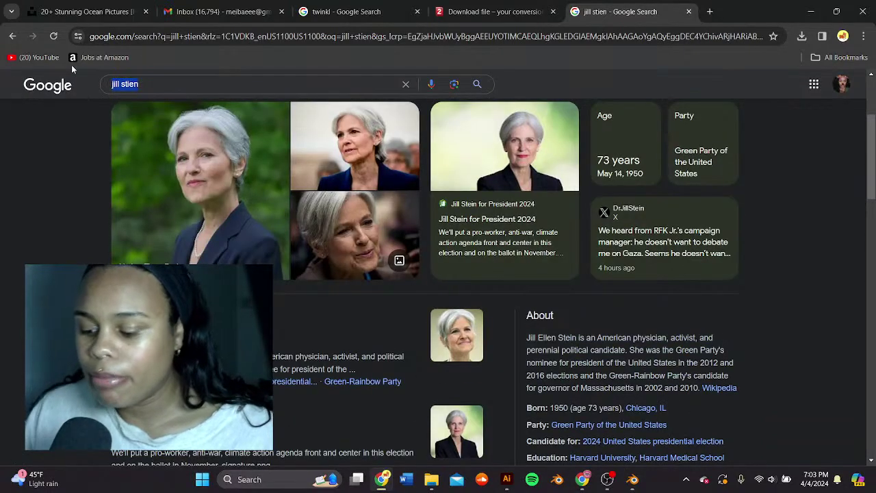
{"action": "key", "text": "BackSpace"}
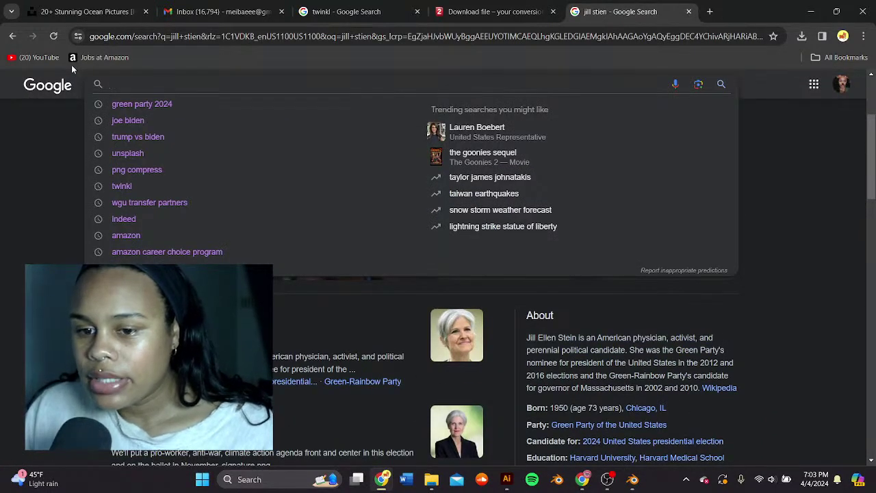
{"action": "type", "text": "cenk u"}
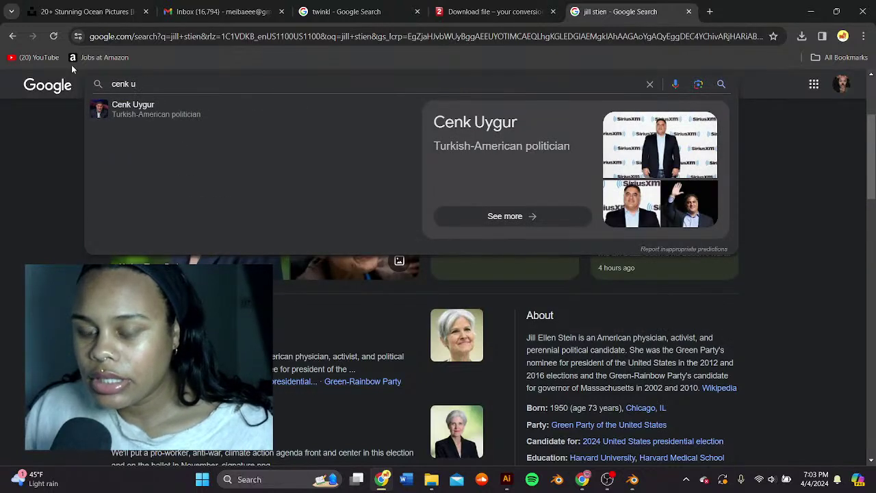
{"action": "type", "text": "ygur"}
{"action": "key", "text": "Return"}
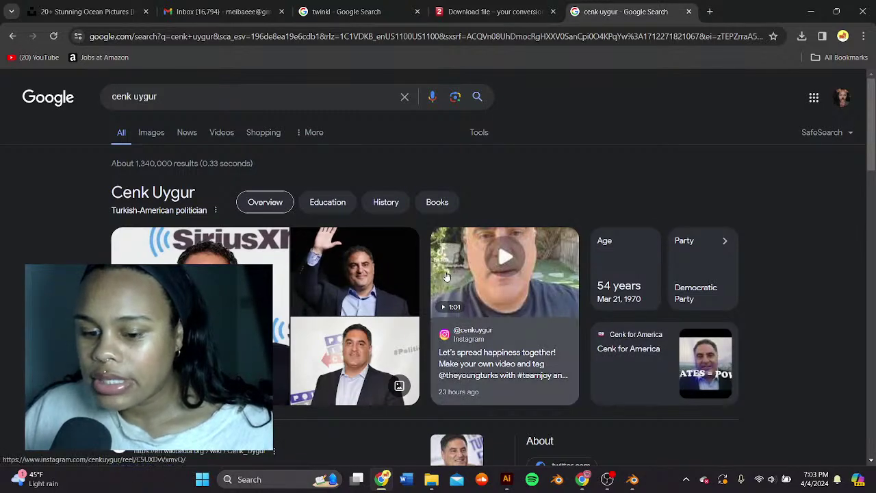
{"action": "scroll", "coordinate": [426, 268], "scroll_direction": "down", "scroll_amount": 2}
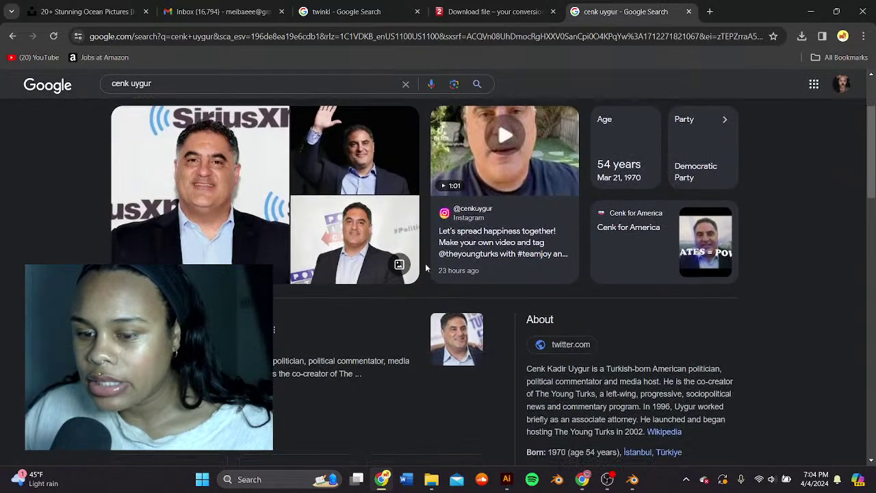
{"action": "scroll", "coordinate": [425, 268], "scroll_direction": "down", "scroll_amount": 1}
{"action": "scroll", "coordinate": [379, 223], "scroll_direction": "up", "scroll_amount": 2}
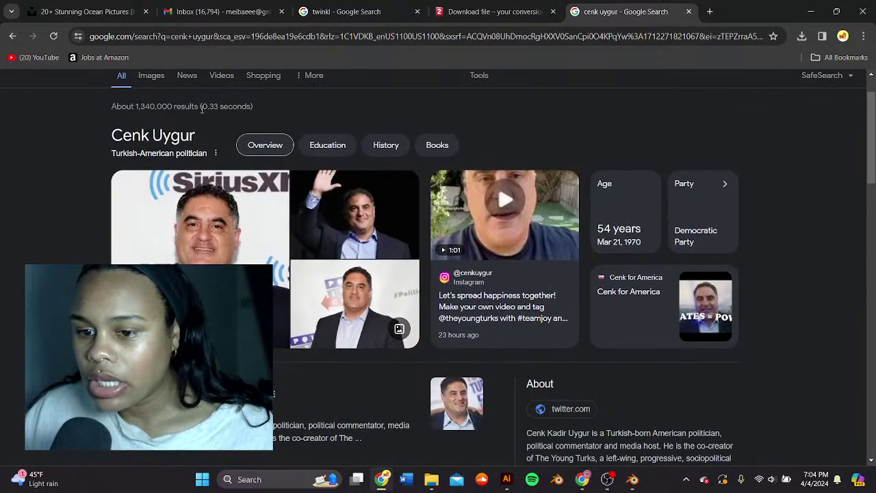
Step: Replace the Google search with "dean phillips", run it and look through the results
{"action": "scroll", "coordinate": [199, 112], "scroll_direction": "up", "scroll_amount": 1}
{"action": "left_click", "coordinate": [180, 96]}
{"action": "left_click_drag", "start_coordinate": [179, 97], "coordinate": [6, 110]}
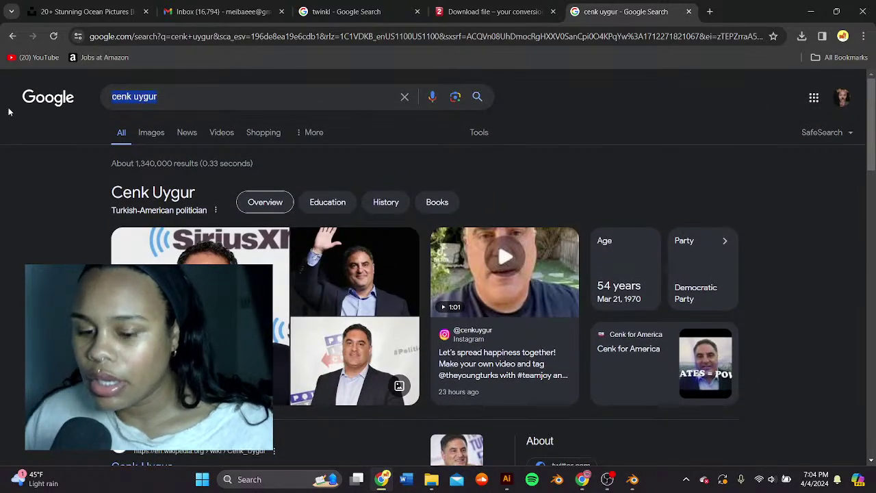
{"action": "key", "text": "BackSpace"}
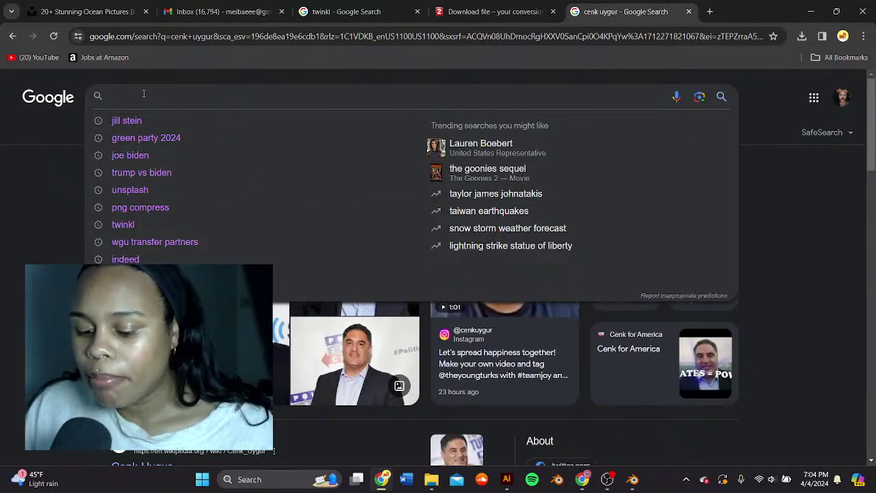
{"action": "type", "text": "dean phillips"}
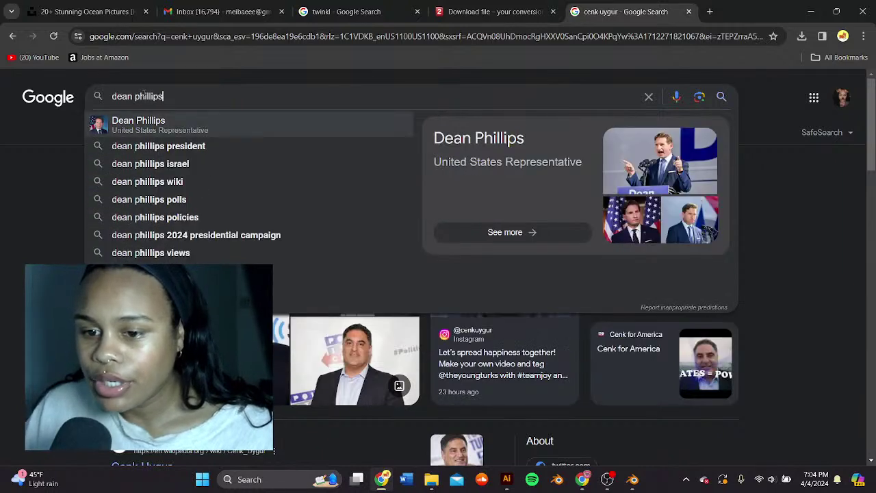
{"action": "key", "text": "Return"}
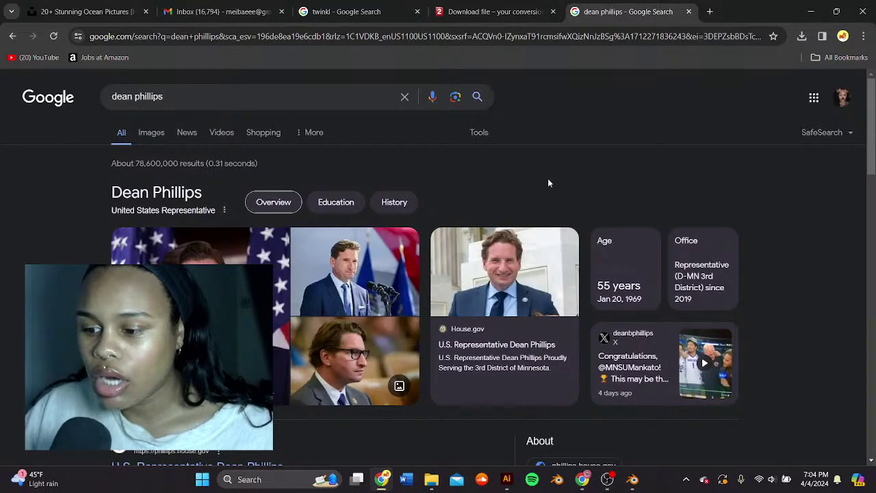
{"action": "scroll", "coordinate": [548, 182], "scroll_direction": "down", "scroll_amount": 2}
{"action": "scroll", "coordinate": [551, 179], "scroll_direction": "down", "scroll_amount": 1}
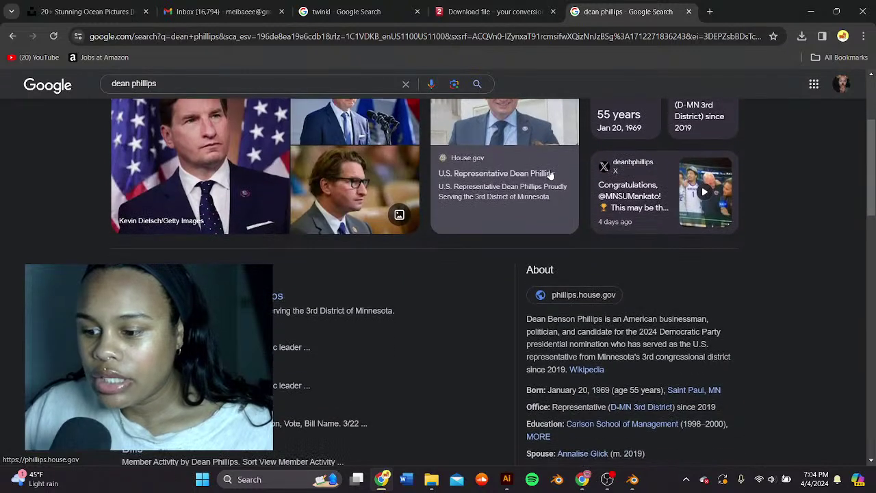
{"action": "scroll", "coordinate": [551, 175], "scroll_direction": "up", "scroll_amount": 1}
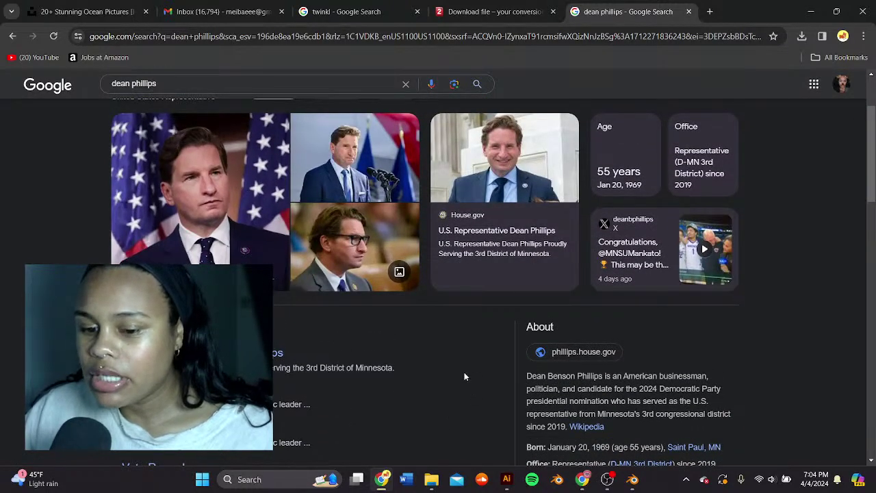
Step: Examine the three grouped photos of Dean Phillips in enlarged previews, rechecking the flag and podium photos, and close each preview
{"action": "left_click", "coordinate": [233, 195]}
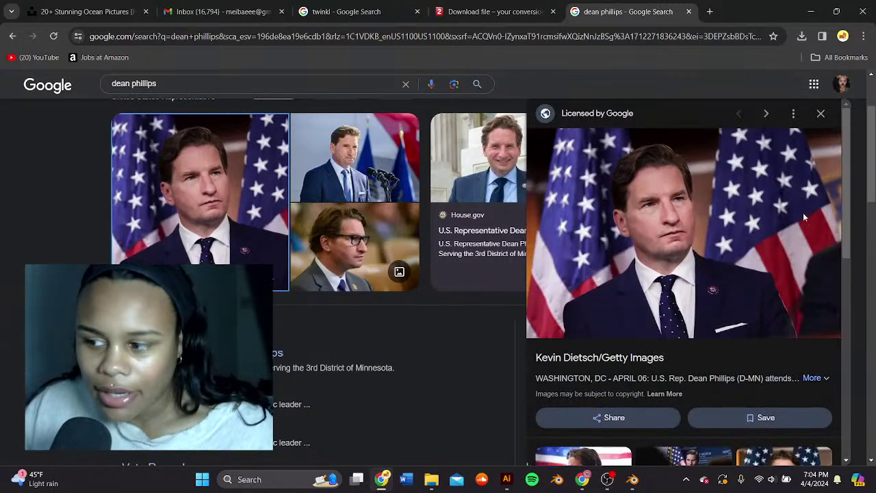
{"action": "left_click", "coordinate": [820, 118]}
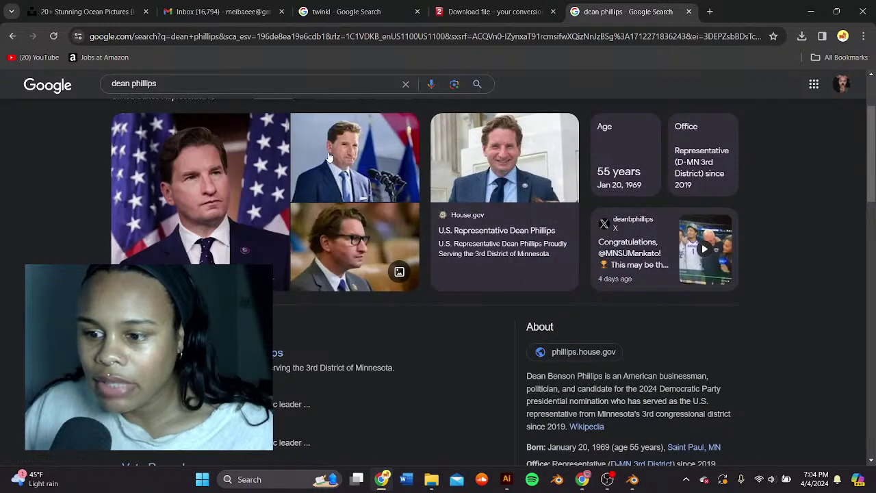
{"action": "left_click", "coordinate": [360, 176]}
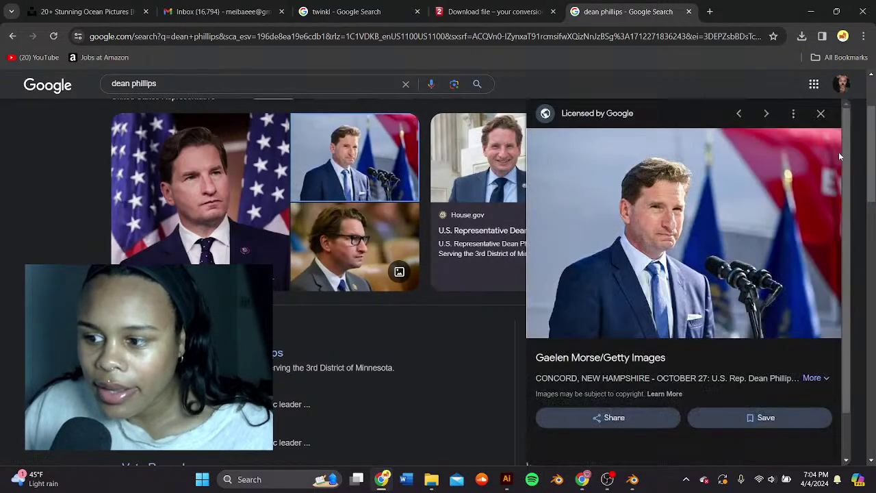
{"action": "left_click", "coordinate": [821, 114]}
{"action": "left_click", "coordinate": [411, 237]}
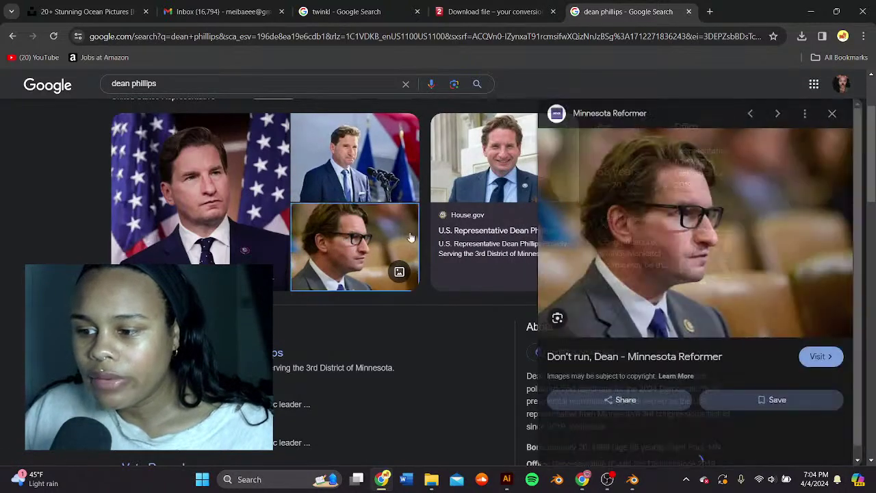
{"action": "left_click", "coordinate": [821, 114]}
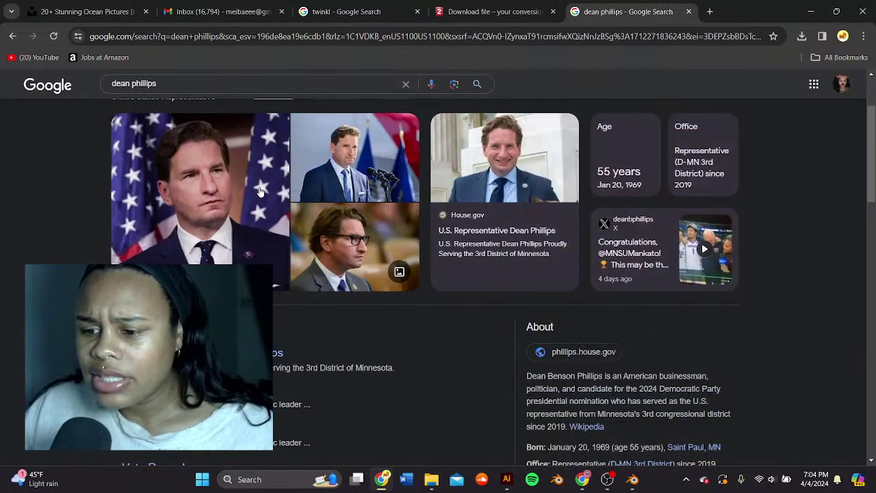
{"action": "left_click", "coordinate": [205, 185]}
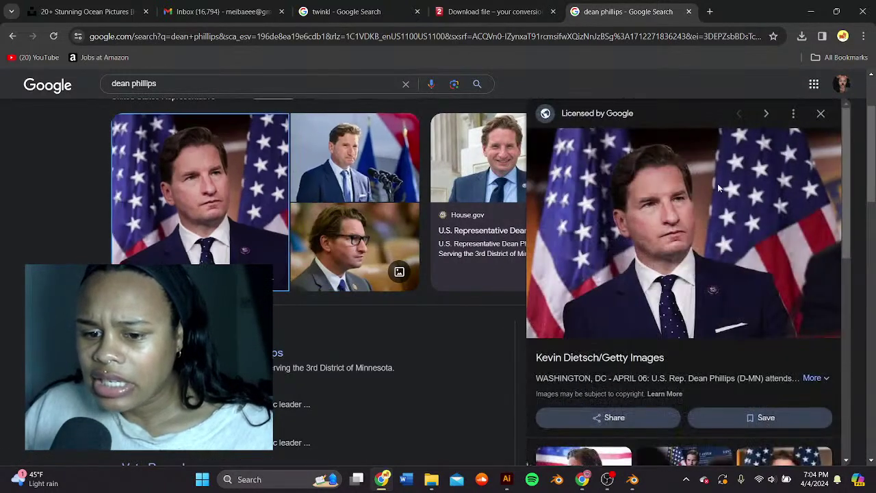
{"action": "left_click", "coordinate": [820, 114]}
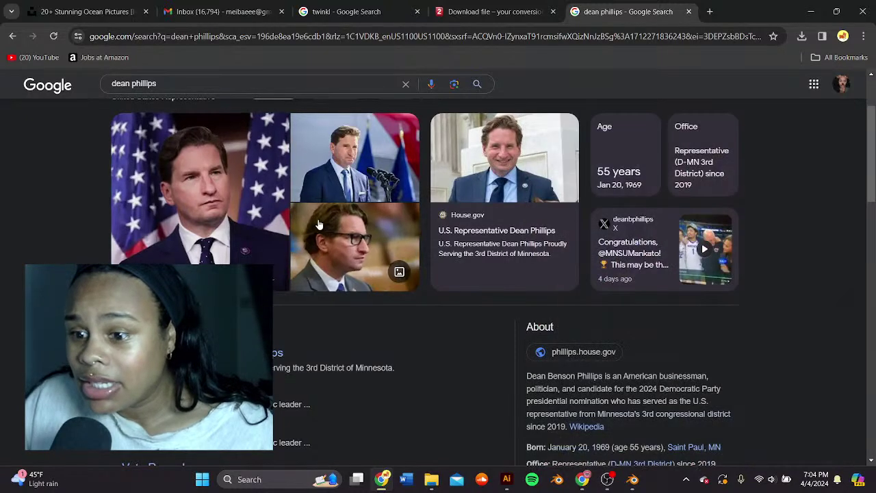
{"action": "left_click", "coordinate": [353, 157]}
{"action": "left_click", "coordinate": [820, 115]}
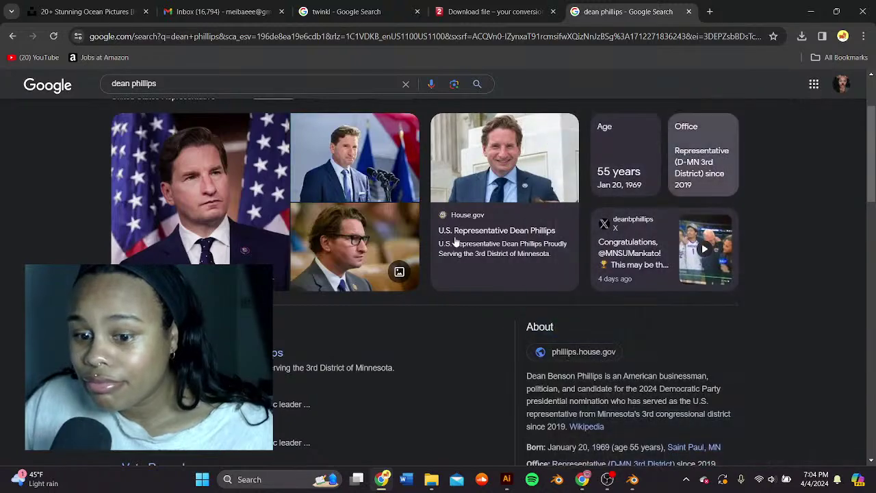
{"action": "scroll", "coordinate": [410, 198], "scroll_direction": "up", "scroll_amount": 2}
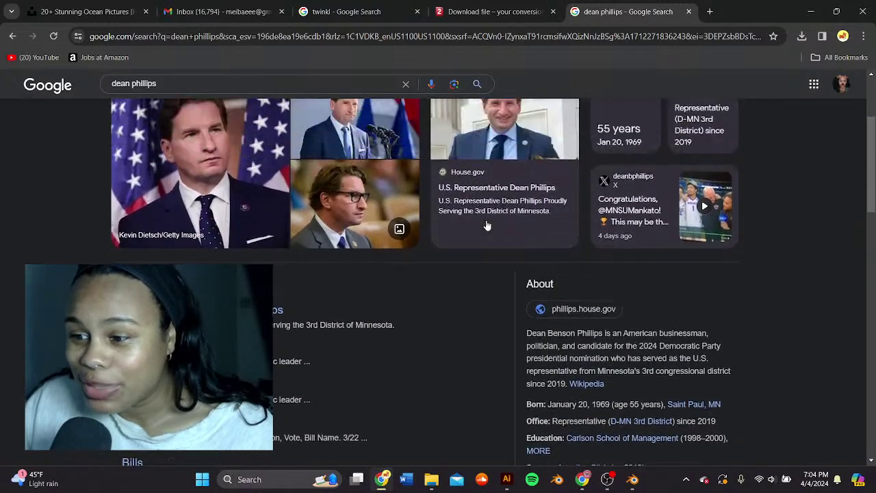
Step: Switch to Blender, check the SleepyJoe logo from another angle, and close the program, saving the changes to joebiden.blend
{"action": "left_click", "coordinate": [631, 483]}
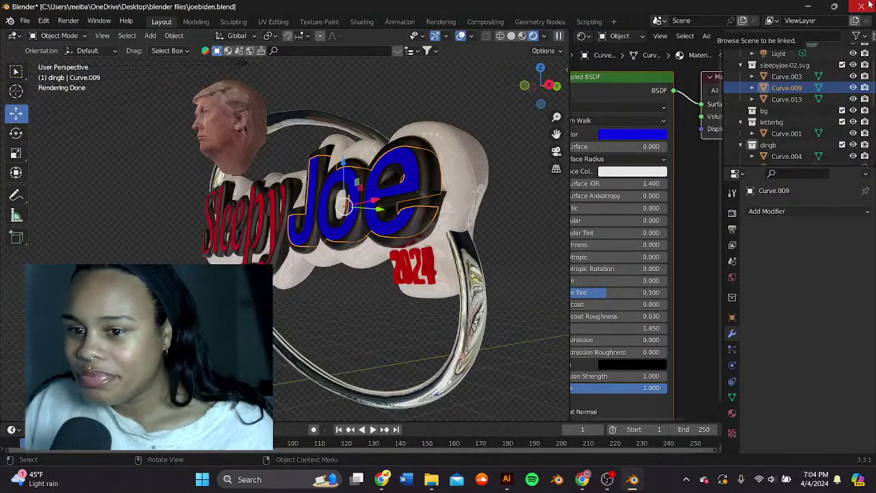
{"action": "left_click_drag", "start_coordinate": [541, 86], "coordinate": [559, 88]}
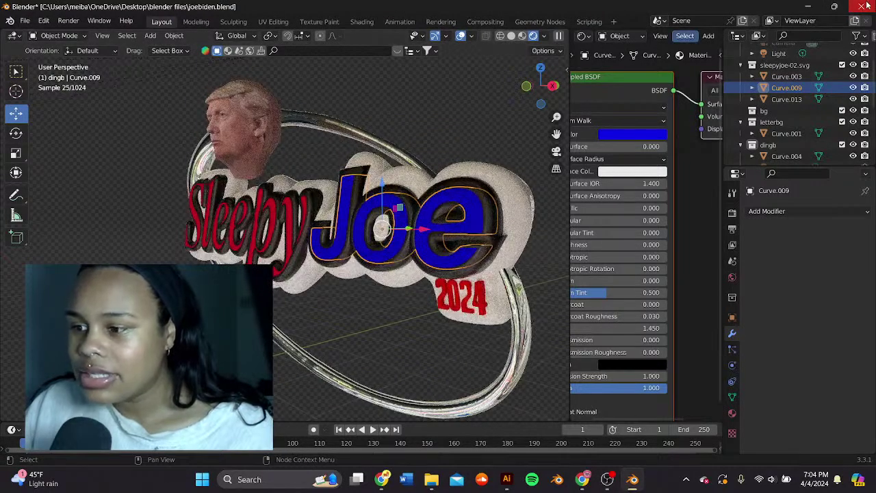
{"action": "left_click", "coordinate": [862, 6]}
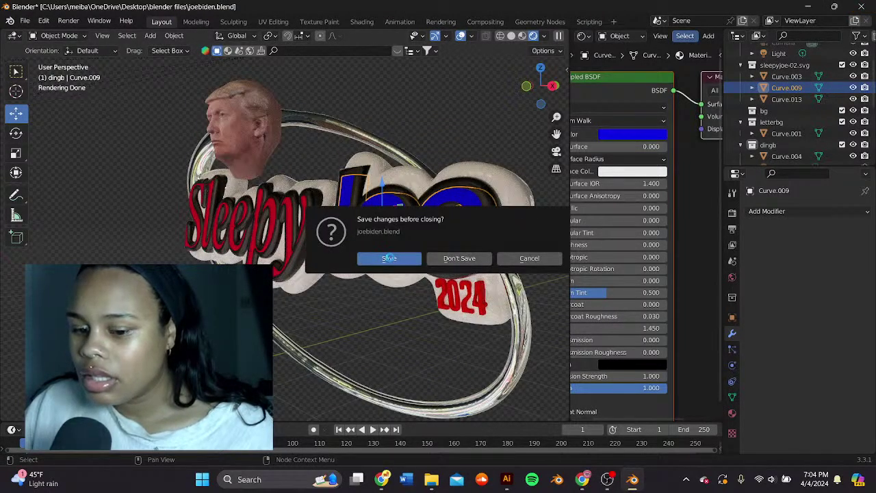
{"action": "left_click", "coordinate": [403, 256]}
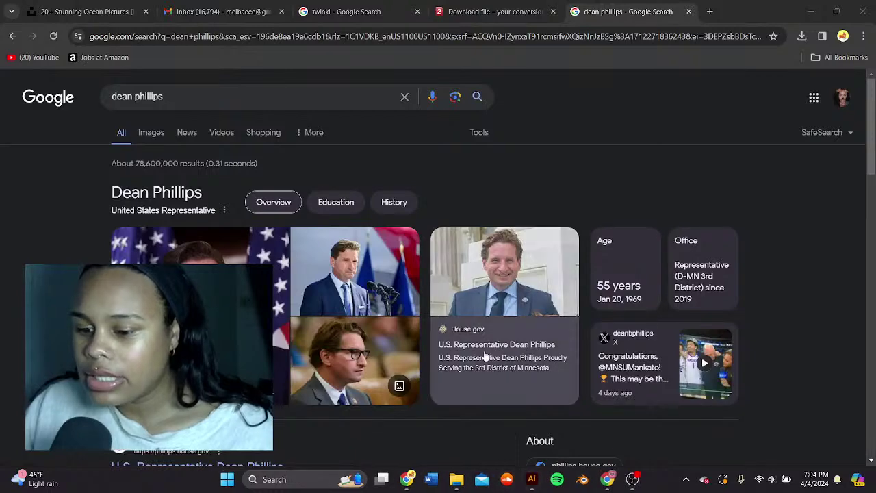
Step: Examine the Dean Phillips flag and podium photos, his House.gov website and the remaining search results
{"action": "scroll", "coordinate": [481, 335], "scroll_direction": "down", "scroll_amount": 3}
{"action": "left_click", "coordinate": [183, 159]}
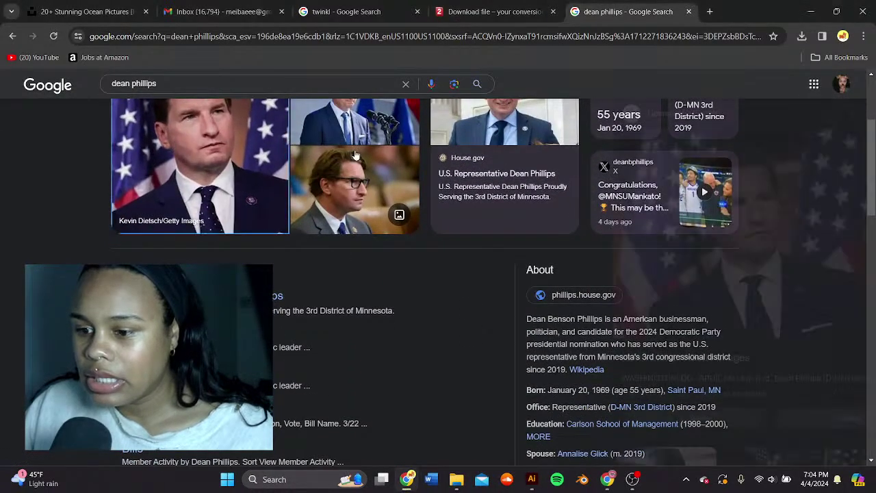
{"action": "scroll", "coordinate": [342, 234], "scroll_direction": "up", "scroll_amount": 2}
{"action": "left_click", "coordinate": [343, 234]}
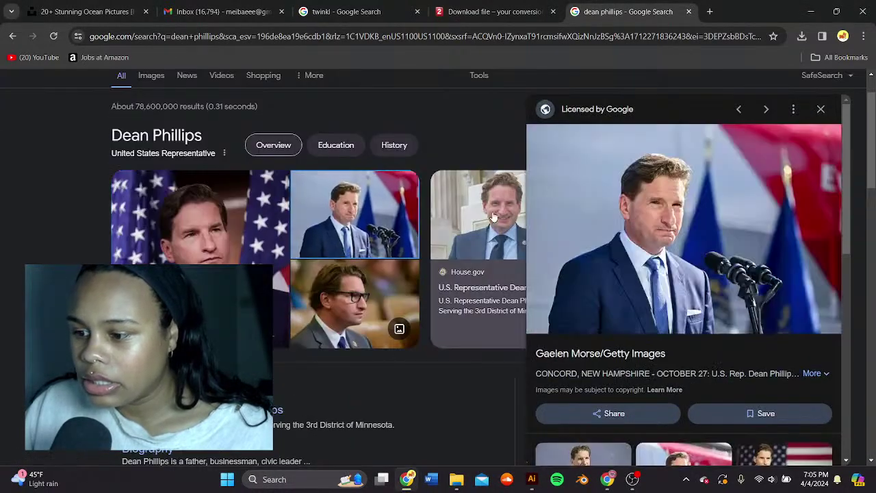
{"action": "left_click", "coordinate": [450, 227]}
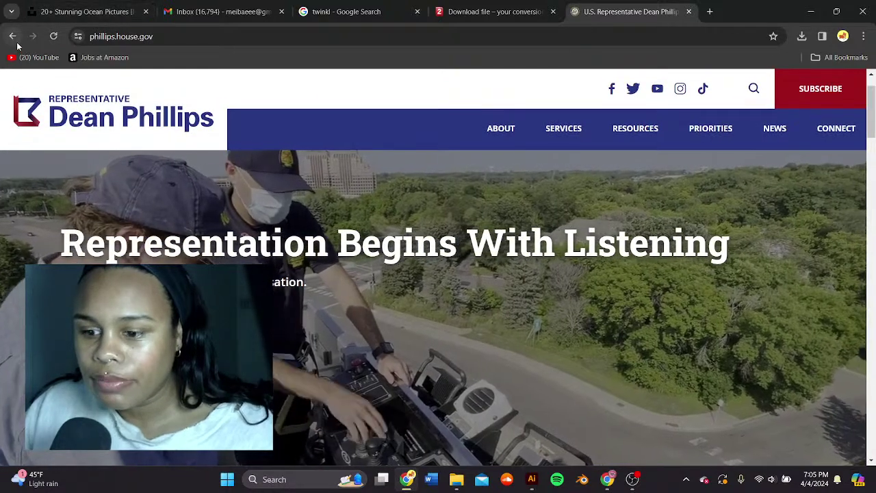
{"action": "left_click", "coordinate": [13, 40]}
{"action": "scroll", "coordinate": [336, 270], "scroll_direction": "down", "scroll_amount": 1}
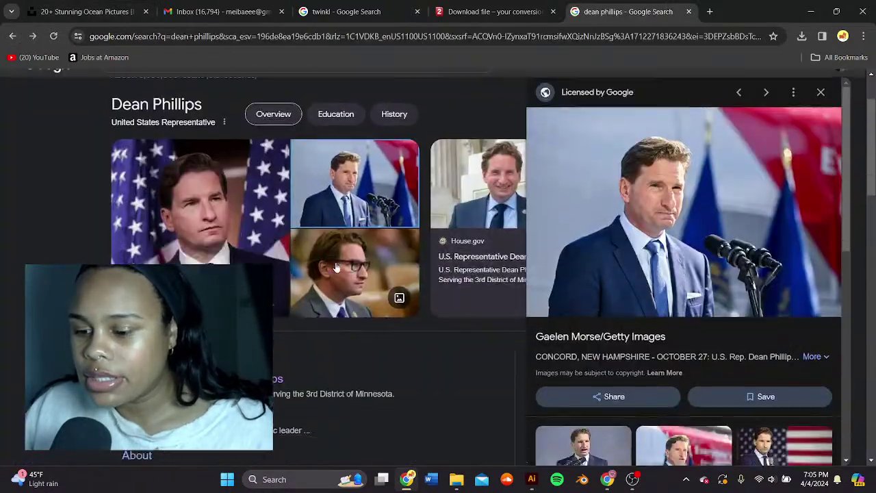
{"action": "scroll", "coordinate": [335, 268], "scroll_direction": "up", "scroll_amount": 3}
{"action": "left_click", "coordinate": [173, 96]}
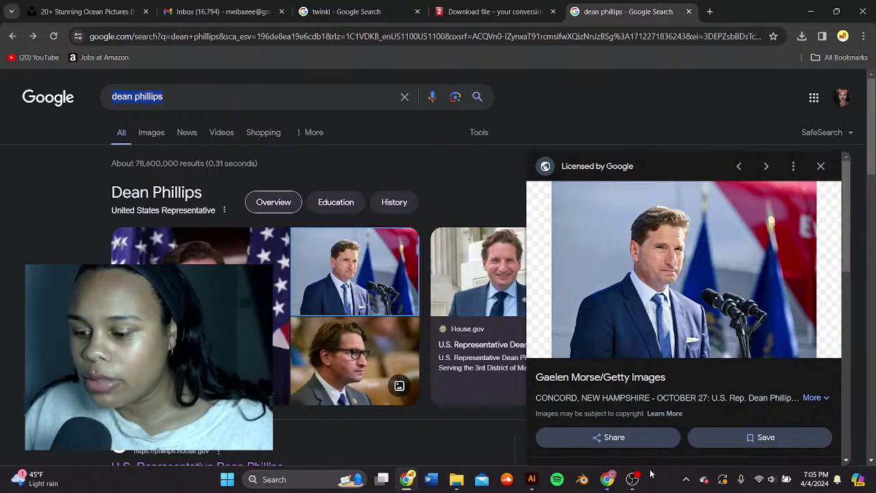
{"action": "scroll", "coordinate": [375, 265], "scroll_direction": "down", "scroll_amount": 8}
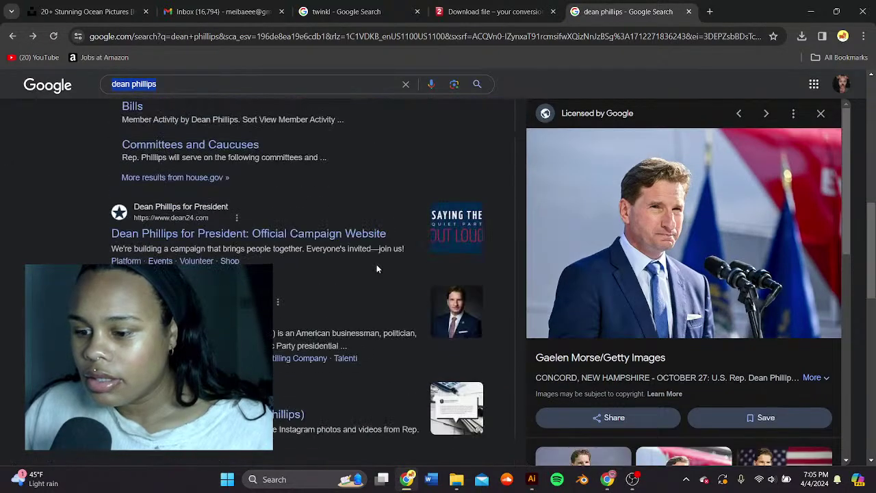
{"action": "scroll", "coordinate": [376, 268], "scroll_direction": "down", "scroll_amount": 10}
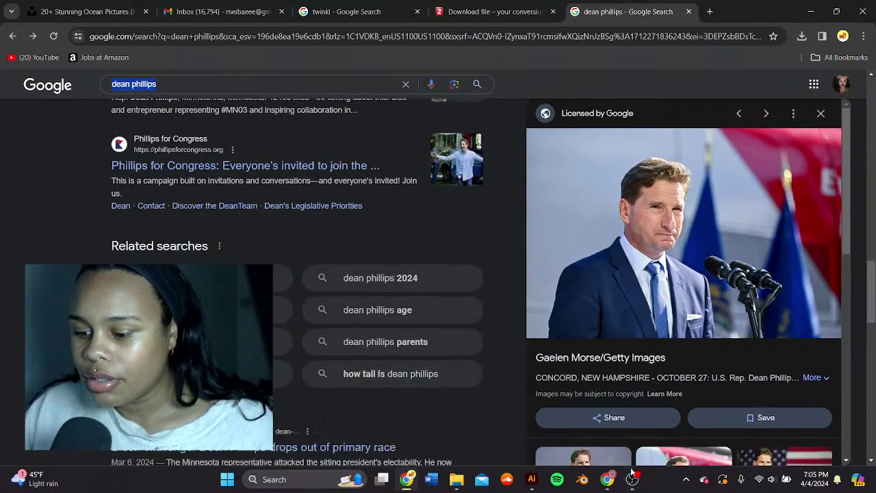
Step: Switch to Illustrator and replace the BIDEN WAKE UP lettering with BIDEN 2025 on two lines
{"action": "left_click", "coordinate": [528, 480]}
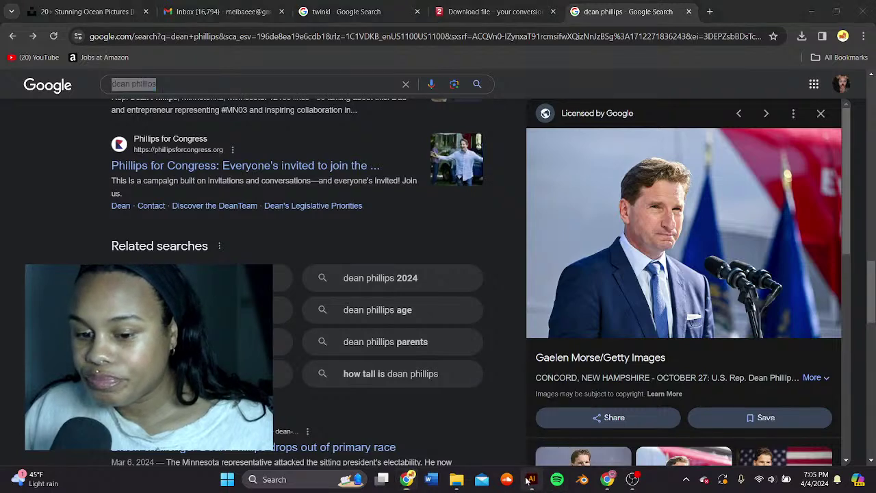
{"action": "left_click_drag", "start_coordinate": [176, 117], "coordinate": [464, 145]}
{"action": "double_click", "coordinate": [464, 145]}
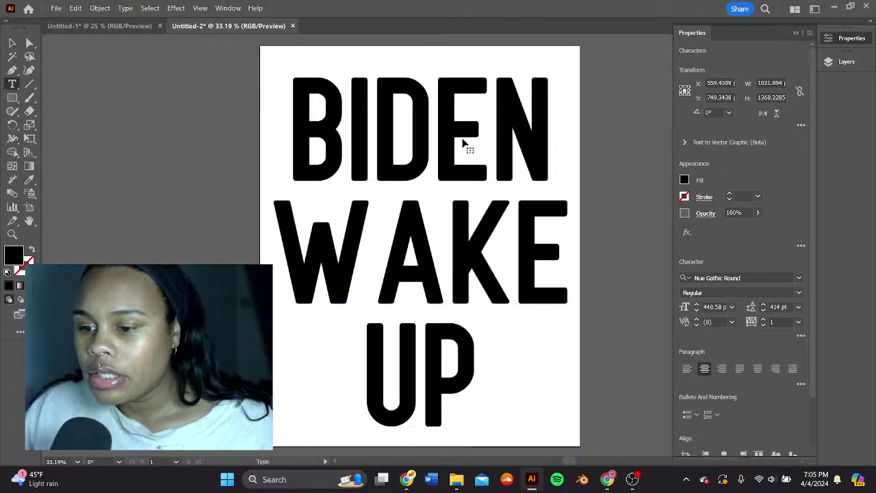
{"action": "left_click_drag", "start_coordinate": [448, 379], "coordinate": [276, 145]}
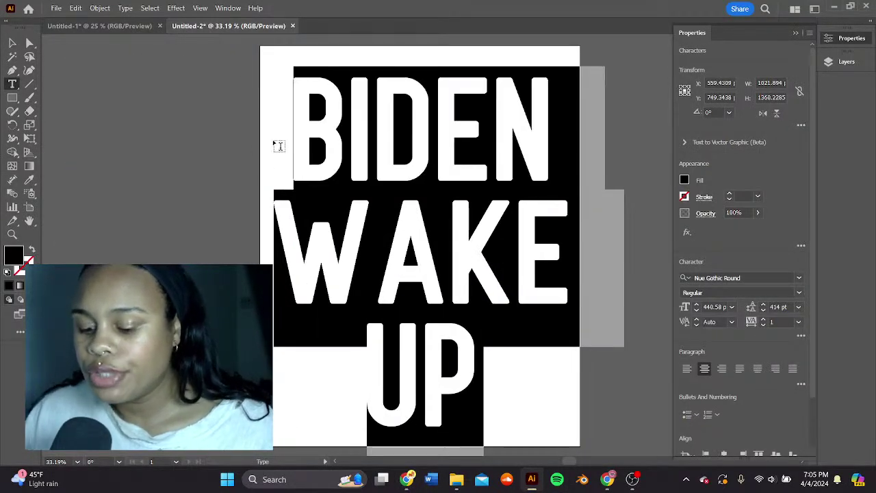
{"action": "type", "text": "BIDEN "}
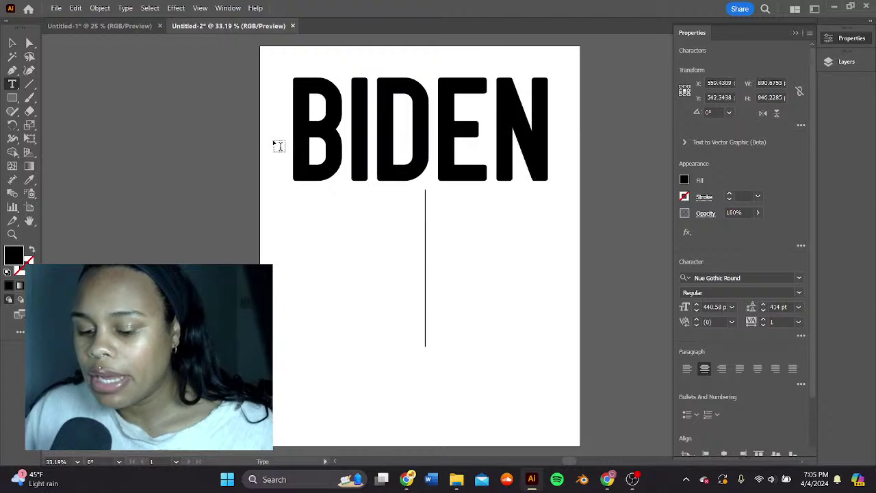
{"action": "type", "text": "2024"}
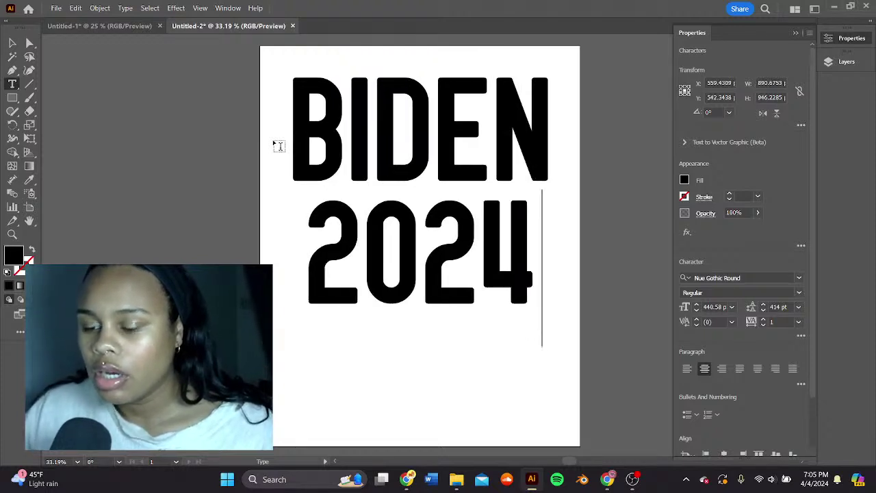
{"action": "key", "text": "BackSpace"}
{"action": "type", "text": "5"}
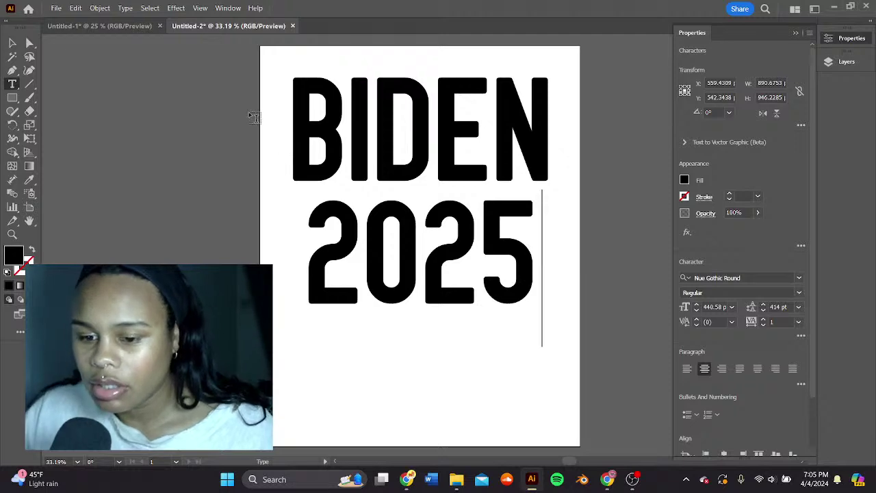
Step: Rescale the BIDEN 2025 text proportionally to fit the artboard width and reposition it in the upper part of the artboard
{"action": "left_click", "coordinate": [13, 43]}
{"action": "left_click_drag", "start_coordinate": [507, 173], "coordinate": [503, 209]}
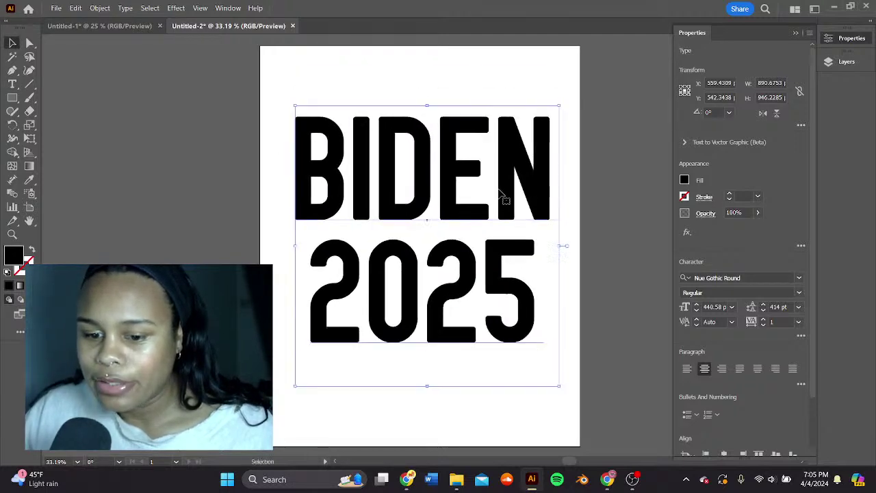
{"action": "left_click_drag", "start_coordinate": [555, 106], "coordinate": [609, 45]}
{"action": "left_click_drag", "start_coordinate": [518, 180], "coordinate": [525, 139]}
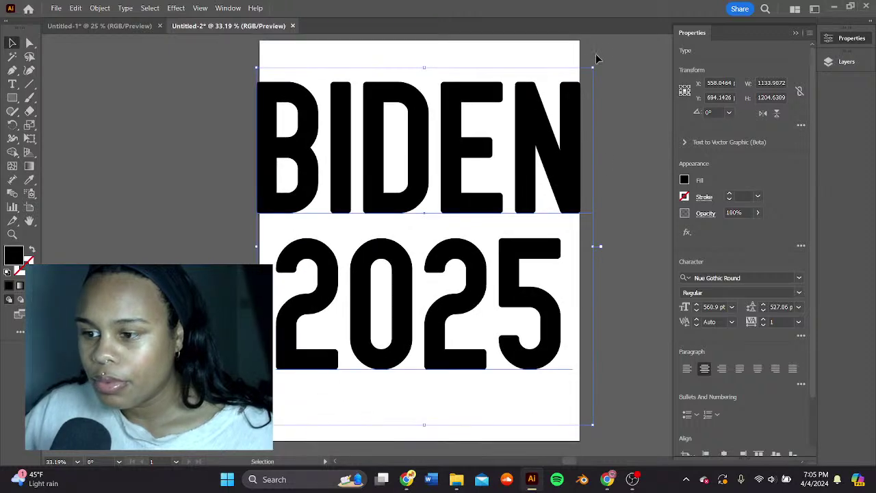
{"action": "left_click_drag", "start_coordinate": [594, 68], "coordinate": [538, 116]}
{"action": "left_click_drag", "start_coordinate": [510, 173], "coordinate": [518, 137]}
Step: Preview installed fonts on the BIDEN 2025 text, browsing the font list from Nue Gothic Round through the fonts starting with B
{"action": "left_click", "coordinate": [802, 278]}
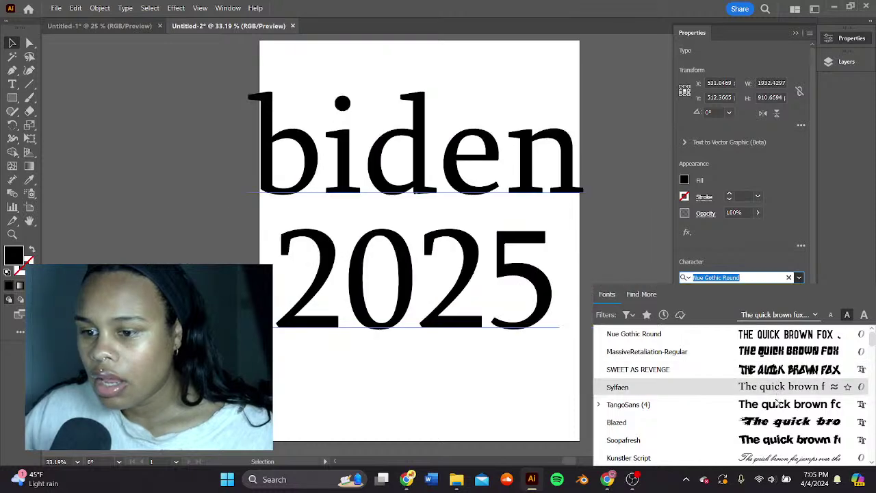
{"action": "scroll", "coordinate": [773, 415], "scroll_direction": "down", "scroll_amount": 5}
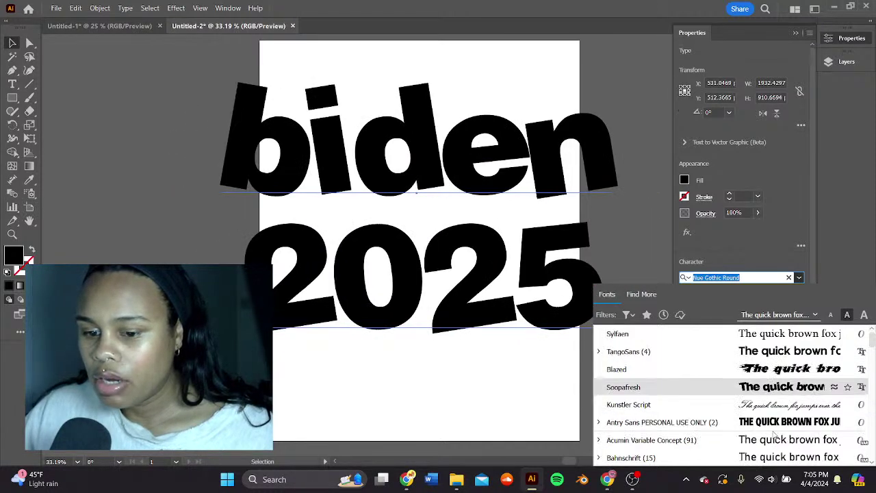
{"action": "scroll", "coordinate": [791, 448], "scroll_direction": "down", "scroll_amount": 3}
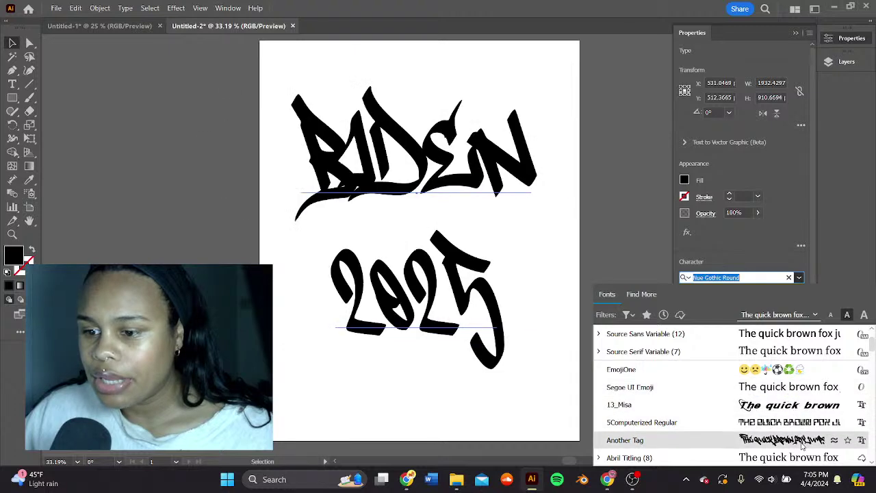
{"action": "scroll", "coordinate": [787, 438], "scroll_direction": "down", "scroll_amount": 3}
{"action": "scroll", "coordinate": [790, 432], "scroll_direction": "down", "scroll_amount": 3}
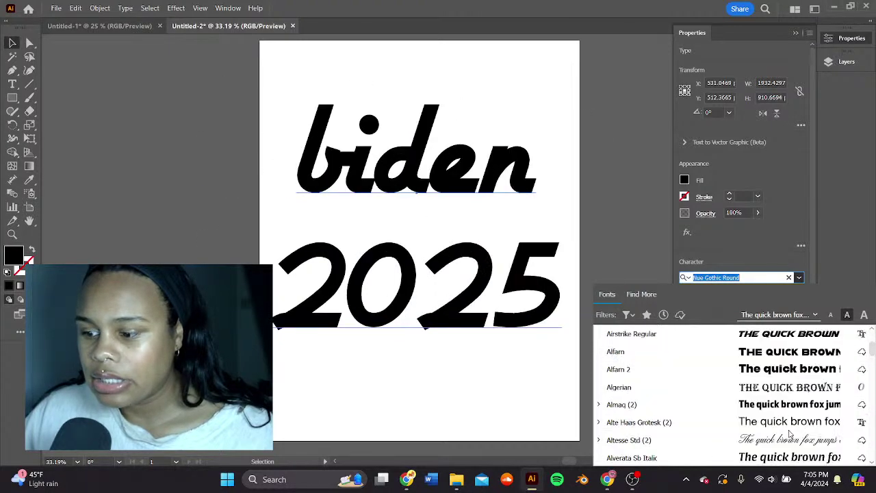
{"action": "scroll", "coordinate": [791, 448], "scroll_direction": "down", "scroll_amount": 3}
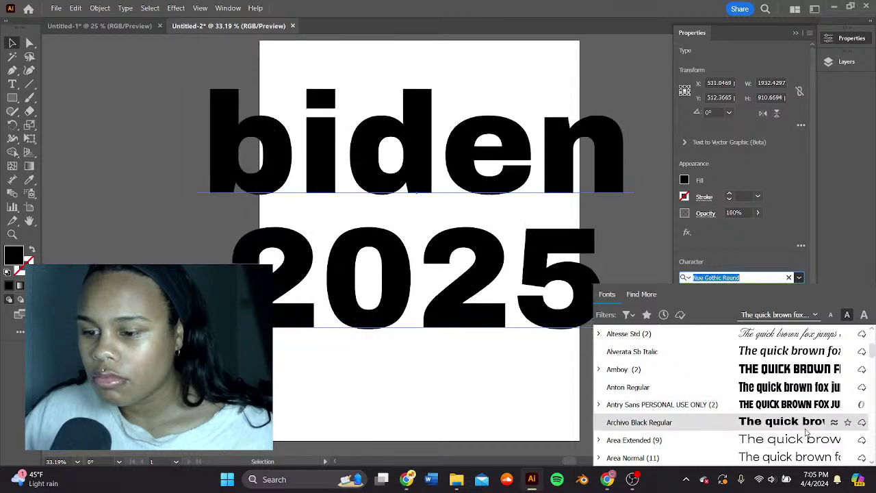
{"action": "scroll", "coordinate": [807, 429], "scroll_direction": "down", "scroll_amount": 3}
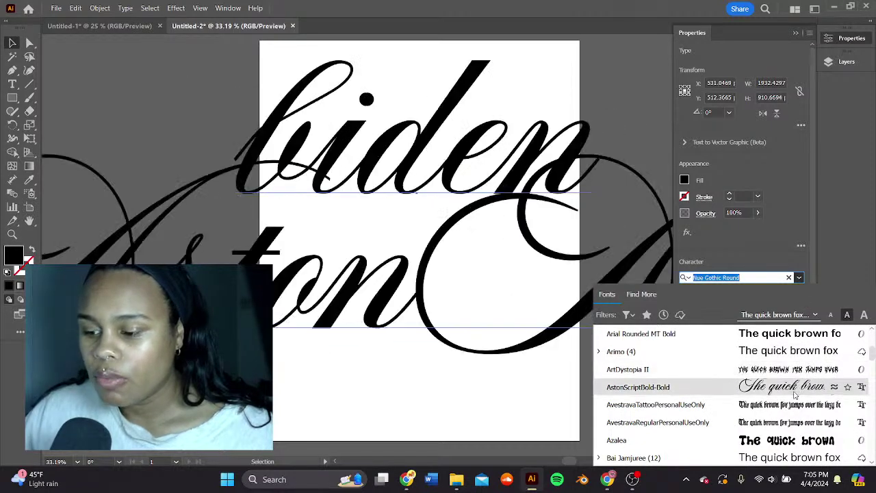
{"action": "scroll", "coordinate": [787, 397], "scroll_direction": "down", "scroll_amount": 3}
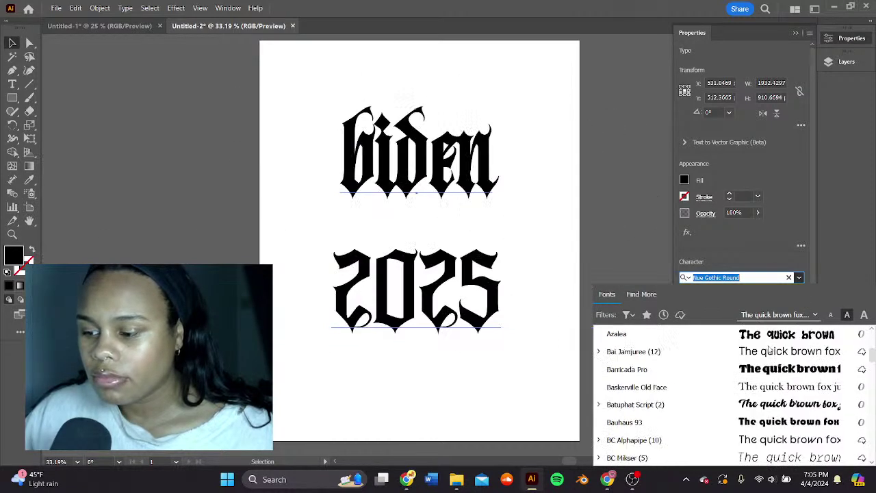
{"action": "scroll", "coordinate": [770, 405], "scroll_direction": "down", "scroll_amount": 5}
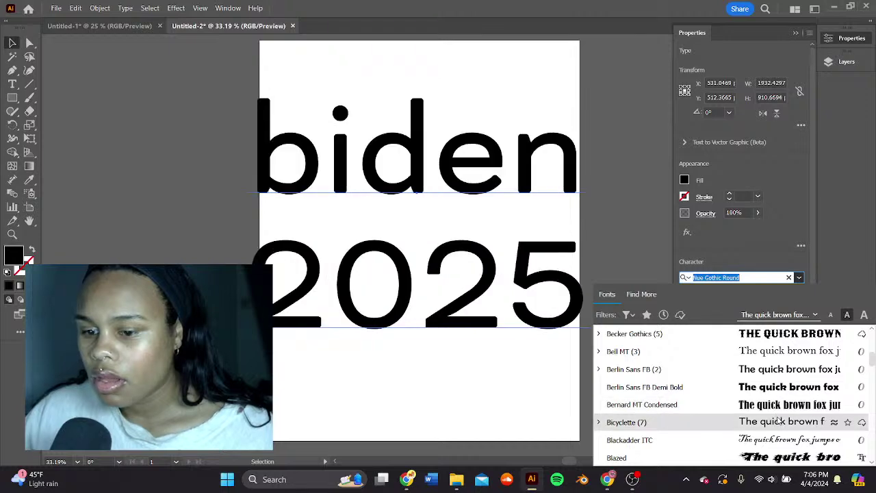
{"action": "scroll", "coordinate": [780, 438], "scroll_direction": "down", "scroll_amount": 3}
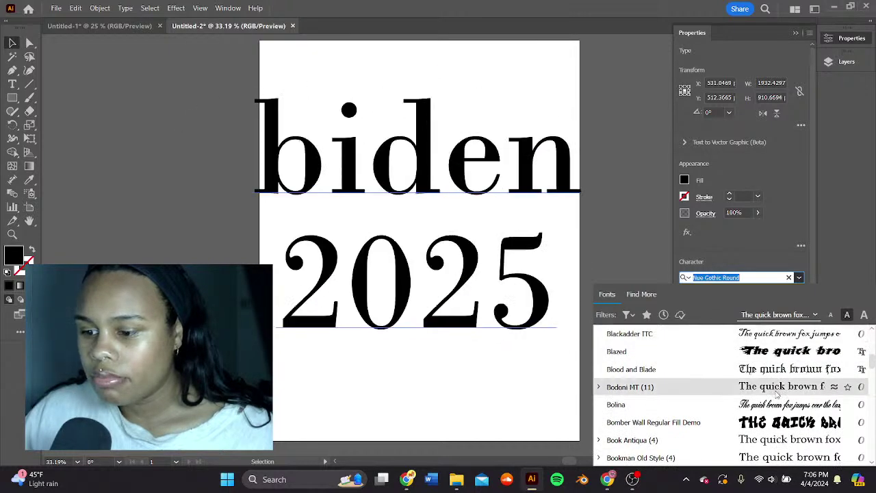
Step: Switch to Chrome, search the web for "dafont" and open the DaFont site
{"action": "left_click", "coordinate": [406, 479]}
{"action": "left_click", "coordinate": [563, 40]}
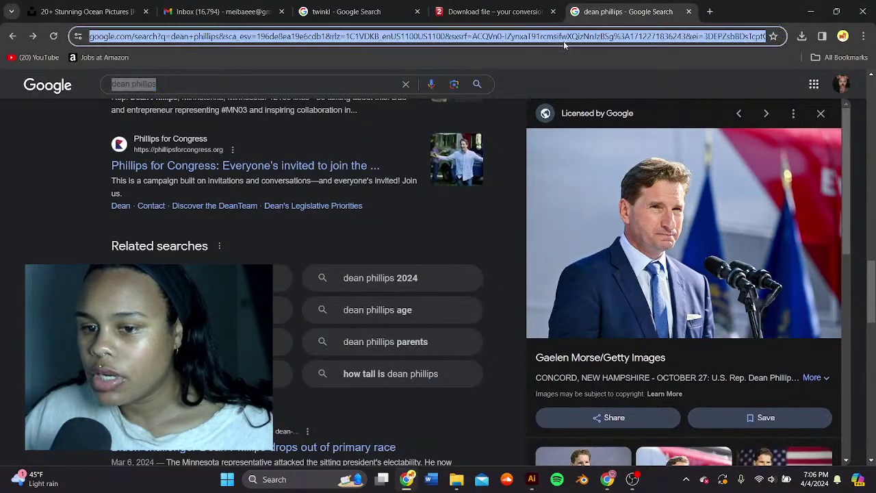
{"action": "type", "text": "daf"}
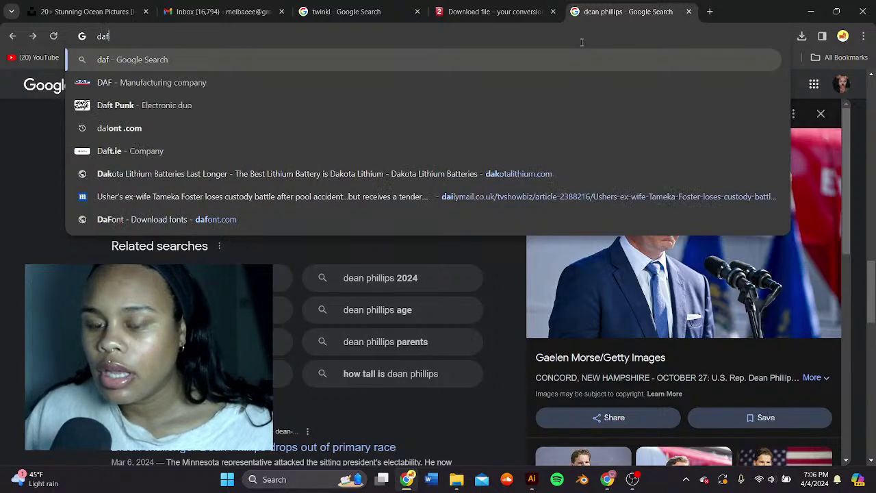
{"action": "type", "text": "ont"}
{"action": "key", "text": "Return"}
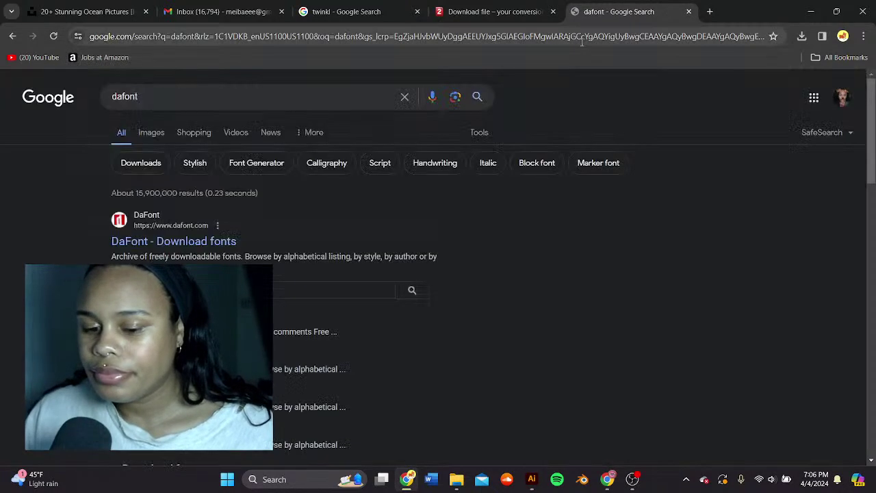
{"action": "scroll", "coordinate": [187, 140], "scroll_direction": "down", "scroll_amount": 2}
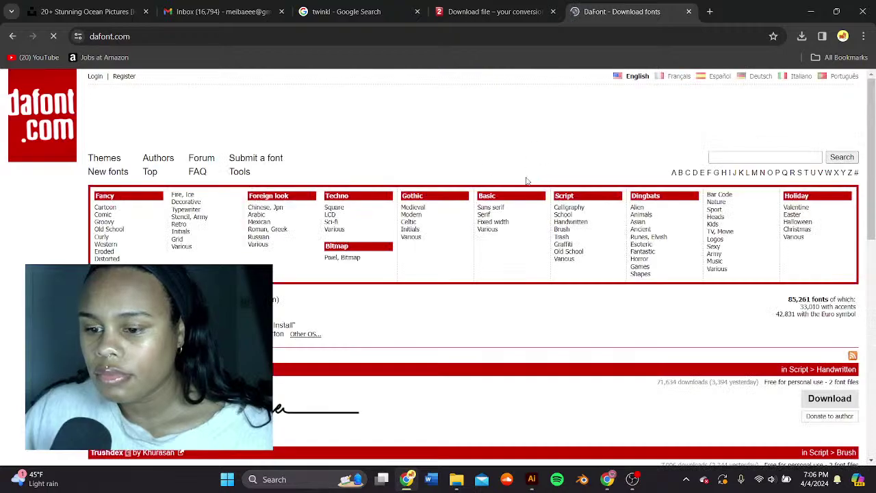
Step: Look over the DaFont homepage and open the Groovy category of Fancy fonts to browse its listings
{"action": "scroll", "coordinate": [524, 180], "scroll_direction": "down", "scroll_amount": 4}
{"action": "scroll", "coordinate": [446, 145], "scroll_direction": "down", "scroll_amount": 1}
{"action": "scroll", "coordinate": [447, 147], "scroll_direction": "up", "scroll_amount": 5}
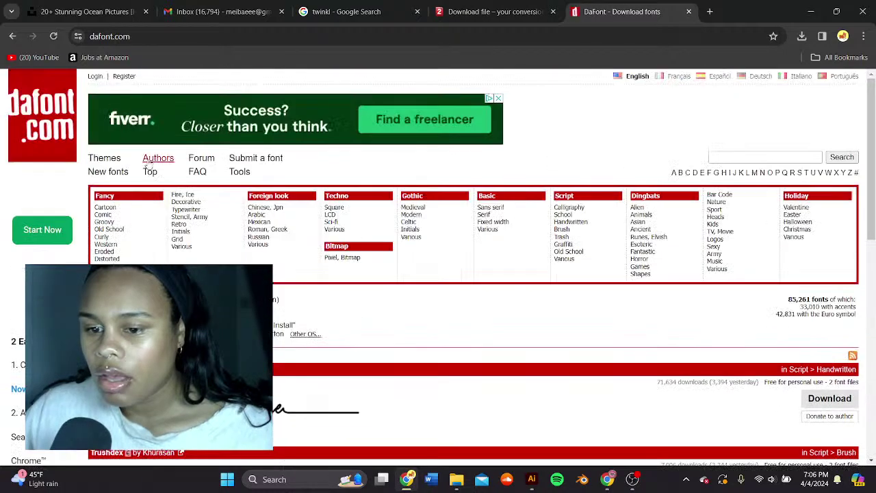
{"action": "scroll", "coordinate": [149, 166], "scroll_direction": "down", "scroll_amount": 2}
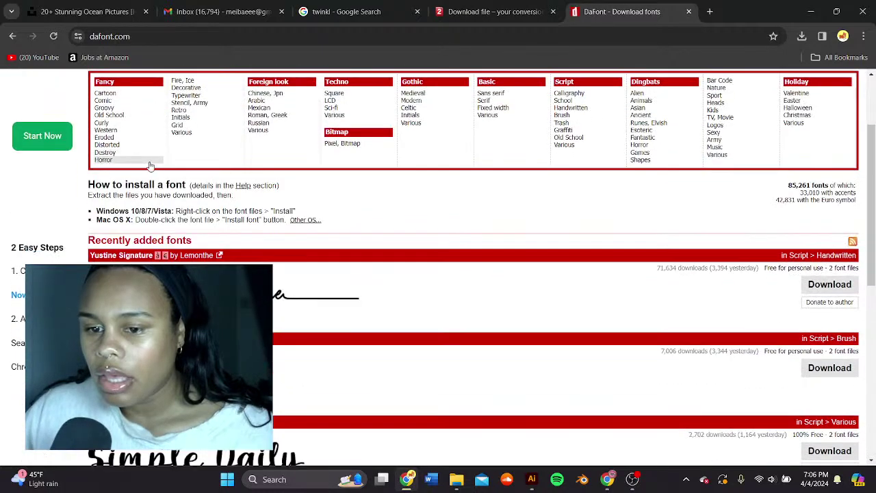
{"action": "left_click", "coordinate": [122, 108]}
{"action": "scroll", "coordinate": [470, 272], "scroll_direction": "down", "scroll_amount": 3}
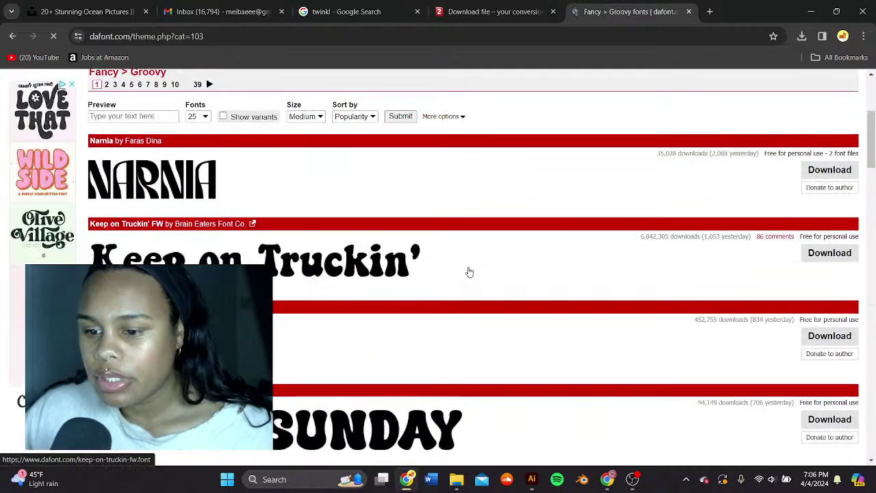
Step: Open the Retro category of Fancy fonts on DaFont and look through its listings for a suitable lettering font
{"action": "scroll", "coordinate": [469, 272], "scroll_direction": "down", "scroll_amount": 5}
{"action": "scroll", "coordinate": [470, 264], "scroll_direction": "up", "scroll_amount": 7}
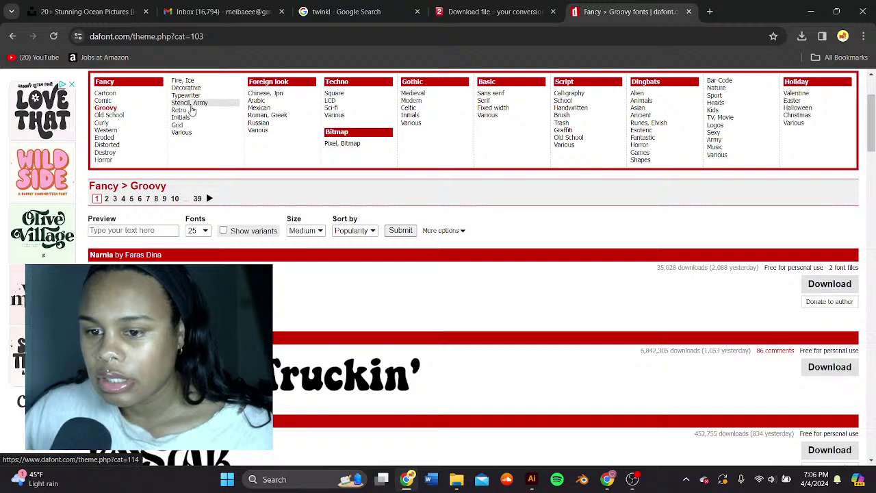
{"action": "left_click", "coordinate": [192, 111]}
{"action": "scroll", "coordinate": [417, 245], "scroll_direction": "down", "scroll_amount": 5}
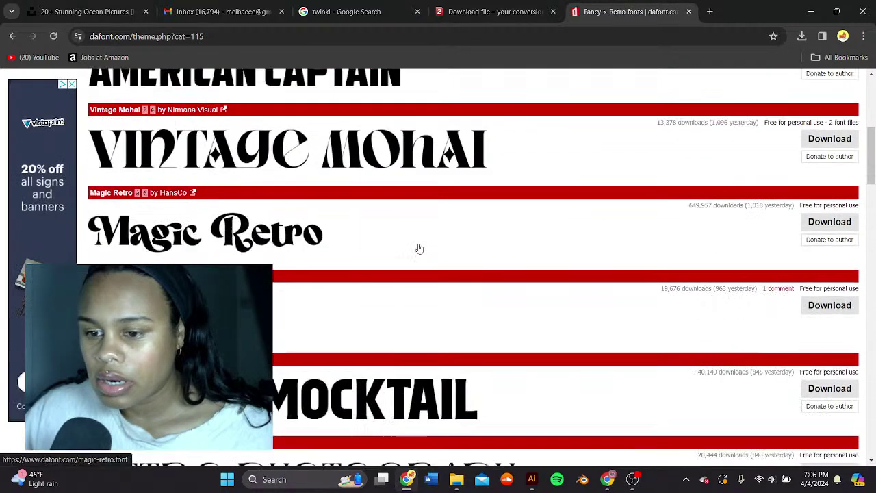
{"action": "scroll", "coordinate": [420, 248], "scroll_direction": "down", "scroll_amount": 3}
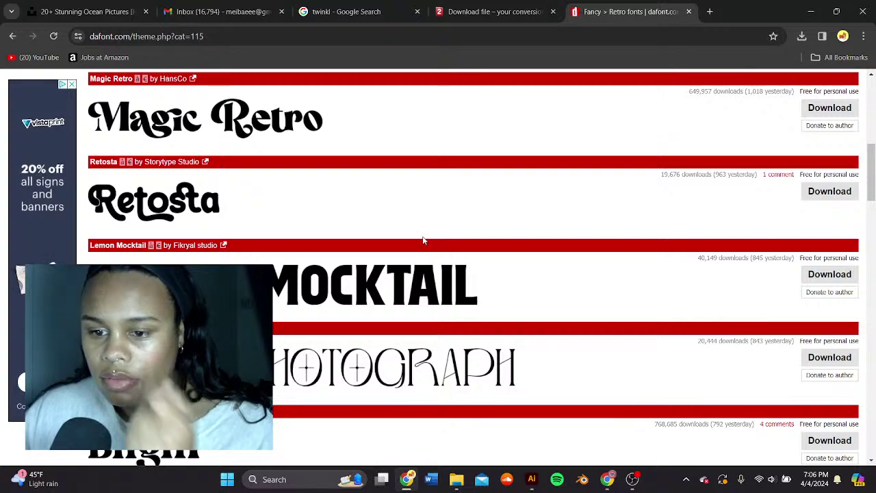
{"action": "scroll", "coordinate": [423, 240], "scroll_direction": "down", "scroll_amount": 4}
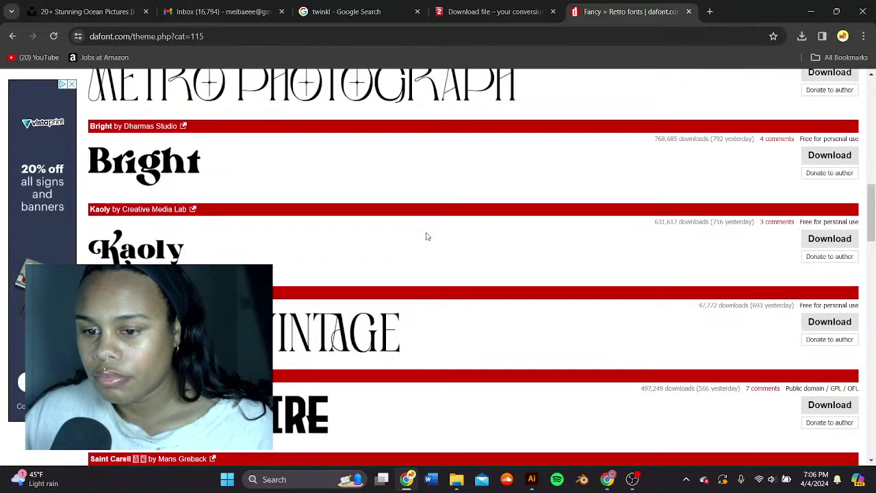
{"action": "scroll", "coordinate": [426, 236], "scroll_direction": "down", "scroll_amount": 7}
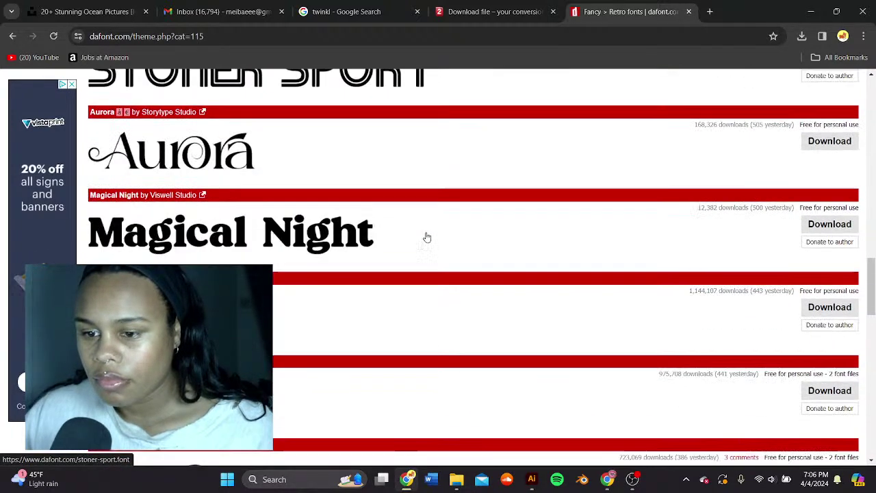
{"action": "scroll", "coordinate": [426, 236], "scroll_direction": "down", "scroll_amount": 2}
{"action": "scroll", "coordinate": [426, 237], "scroll_direction": "up", "scroll_amount": 1}
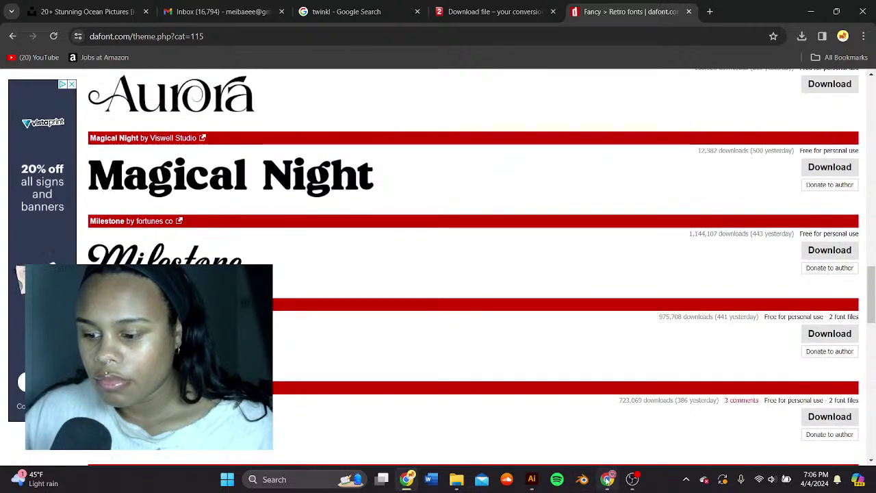
Step: Switch to Illustrator and proportionally scale down the BIDEN 2025 text set in AstonScriptBold-Bold, moving it back onto the artboard
{"action": "mouse_move", "coordinate": [608, 483]}
{"action": "left_click", "coordinate": [531, 479]}
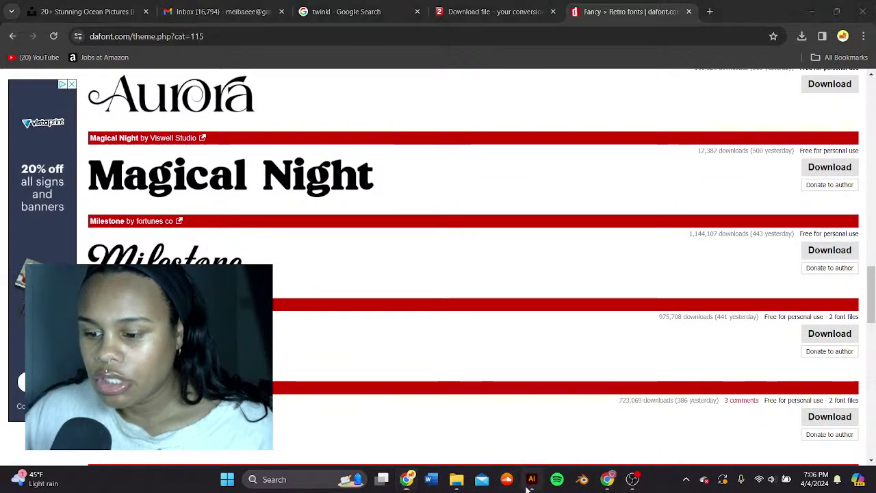
{"action": "type", "text": "as"}
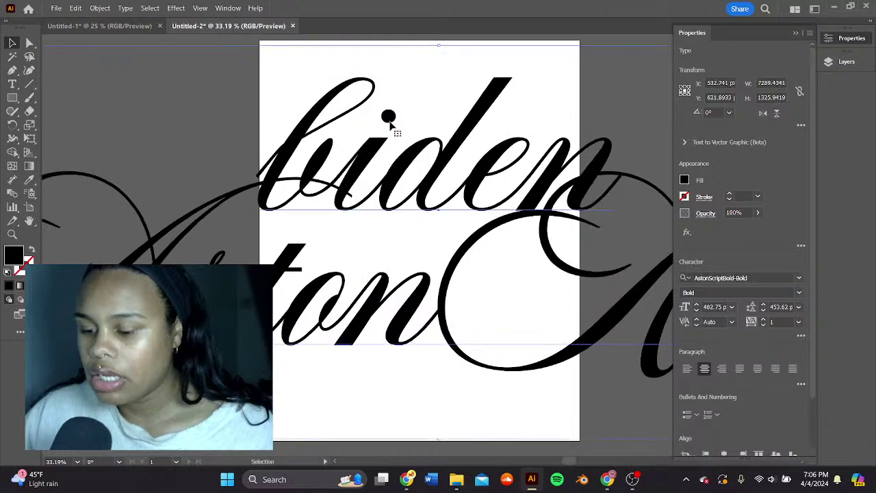
{"action": "key", "text": "ctrl+minus"}
{"action": "key", "text": "ctrl+minus"}
{"action": "key", "text": "ctrl+minus"}
{"action": "key", "text": "v"}
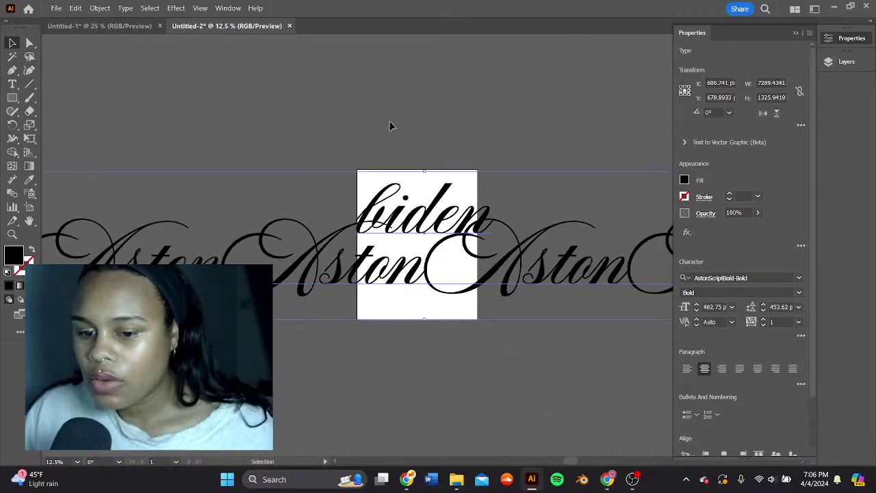
{"action": "left_click_drag", "start_coordinate": [453, 231], "coordinate": [319, 124]}
{"action": "left_click_drag", "start_coordinate": [539, 138], "coordinate": [417, 148]}
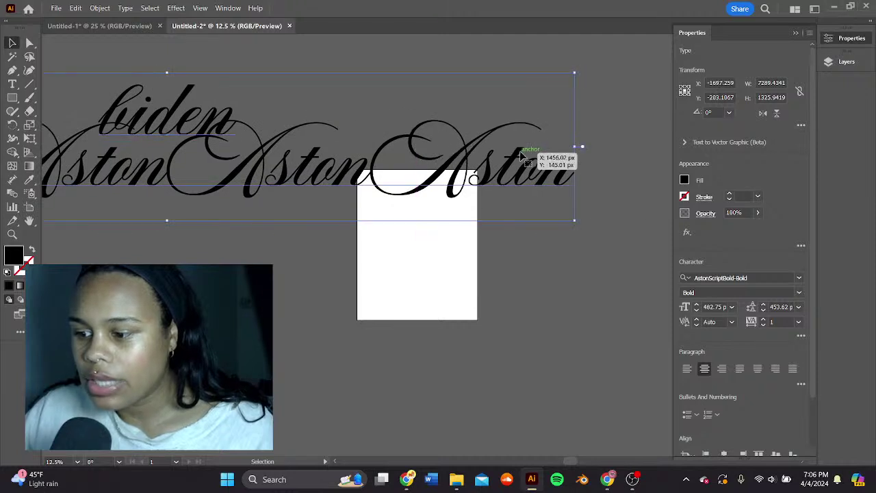
{"action": "left_click_drag", "start_coordinate": [520, 155], "coordinate": [454, 175]}
{"action": "left_click_drag", "start_coordinate": [557, 94], "coordinate": [402, 154], "text": "shift"}
{"action": "left_click_drag", "start_coordinate": [98, 198], "coordinate": [545, 222]}
Step: Set the BIDEN 2025 text in MassiveRetaliation-Regular and move it toward the middle of the artboard
{"action": "left_click", "coordinate": [799, 279]}
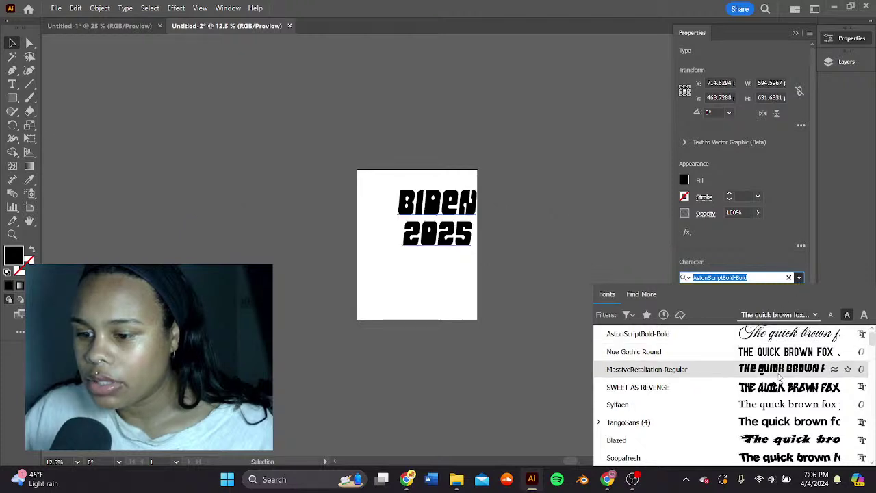
{"action": "left_click", "coordinate": [784, 373]}
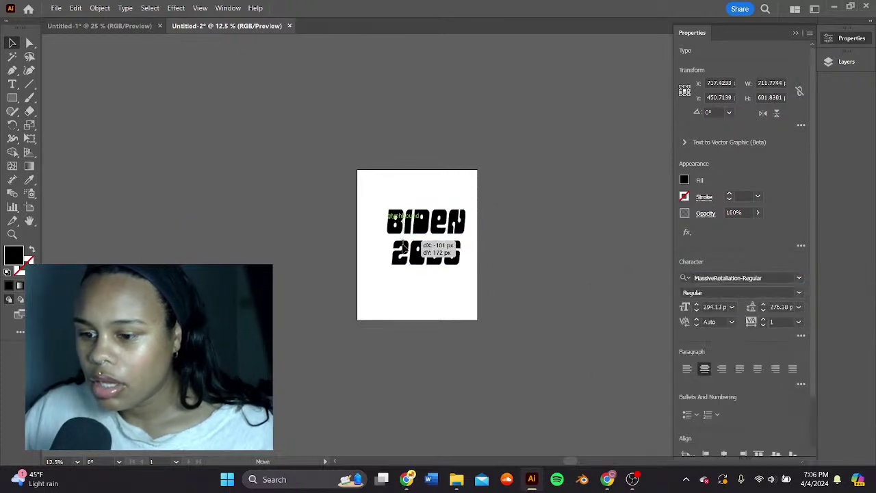
{"action": "scroll", "coordinate": [421, 228], "scroll_direction": "up", "scroll_amount": 1, "text": "alt"}
{"action": "scroll", "coordinate": [421, 227], "scroll_direction": "up", "scroll_amount": 3, "text": "alt"}
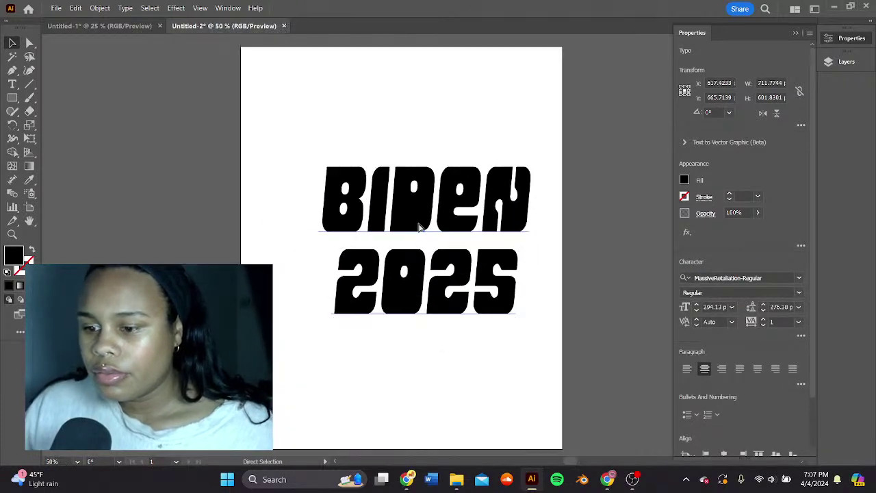
Step: Enlarge the BIDEN 2025 text proportionally to about 1019 px wide and reposition it within the artboard
{"action": "left_click_drag", "start_coordinate": [420, 210], "coordinate": [405, 203]}
{"action": "left_click_drag", "start_coordinate": [523, 155], "coordinate": [585, 102], "text": "shift"}
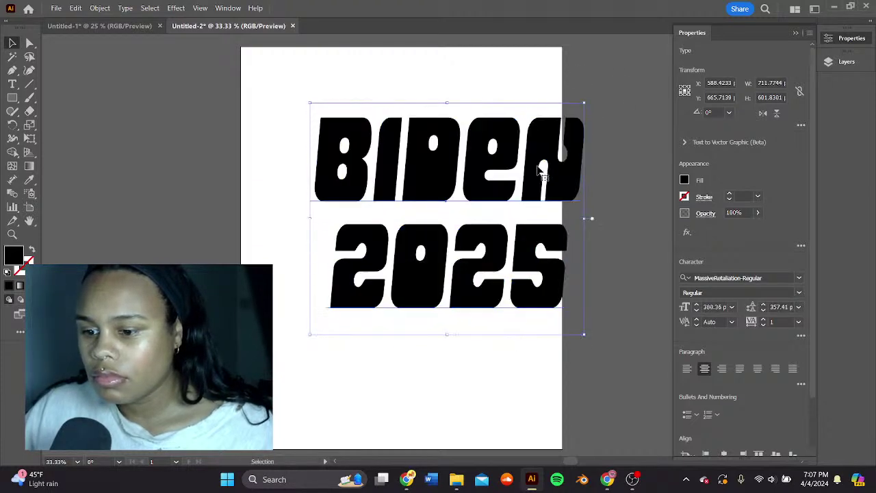
{"action": "left_click_drag", "start_coordinate": [541, 170], "coordinate": [493, 190]}
{"action": "left_click_drag", "start_coordinate": [540, 125], "coordinate": [586, 85], "text": "shift"}
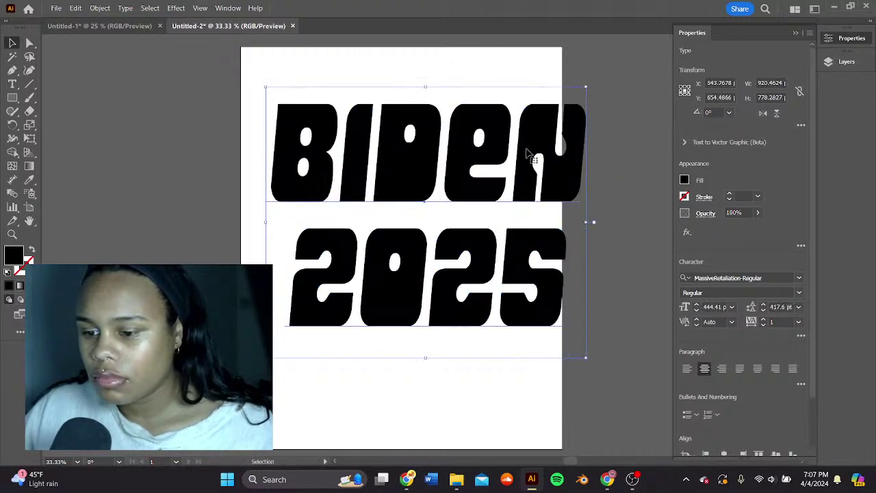
{"action": "left_click_drag", "start_coordinate": [528, 156], "coordinate": [504, 183]}
{"action": "left_click_drag", "start_coordinate": [564, 110], "coordinate": [547, 128], "text": "shift"}
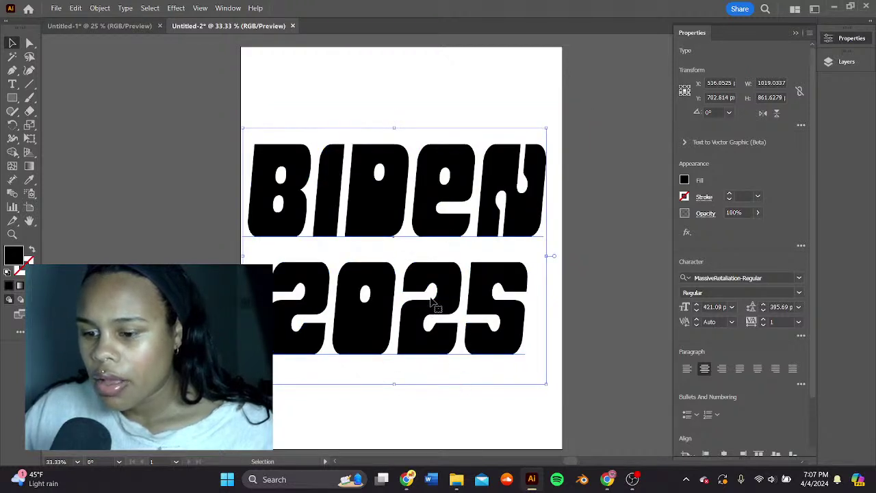
Step: Fine-tune the BIDEN 2025 text to about 1026 px wide and center it across the artboard width
{"action": "left_click_drag", "start_coordinate": [470, 326], "coordinate": [481, 326]}
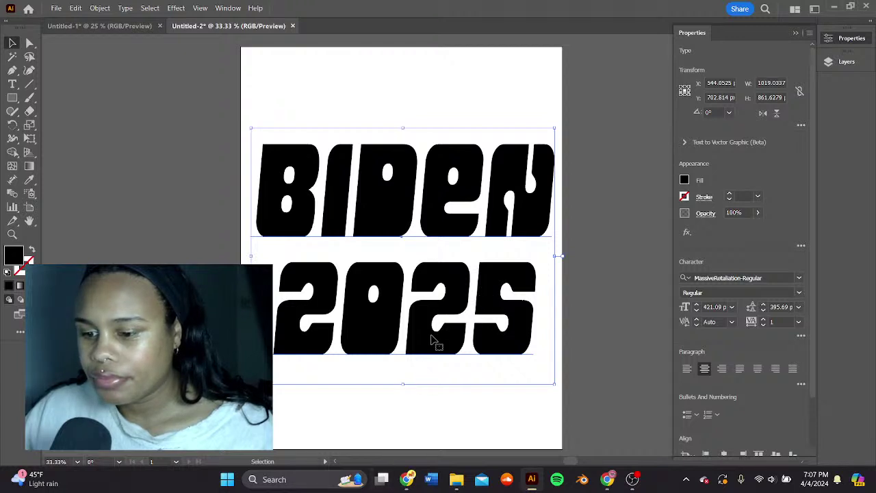
{"action": "left_click_drag", "start_coordinate": [431, 340], "coordinate": [435, 344]}
{"action": "left_click_drag", "start_coordinate": [555, 132], "coordinate": [557, 130]}
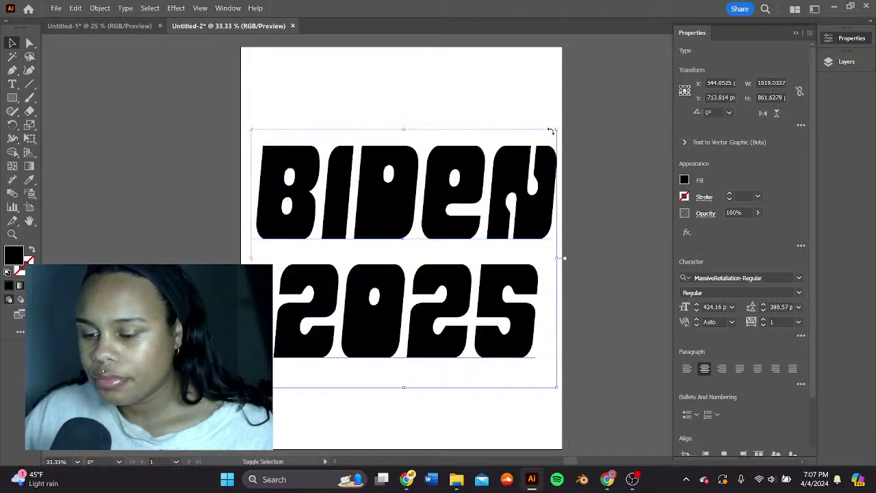
{"action": "left_click_drag", "start_coordinate": [489, 193], "coordinate": [483, 196]}
{"action": "left_click_drag", "start_coordinate": [426, 257], "coordinate": [445, 253]}
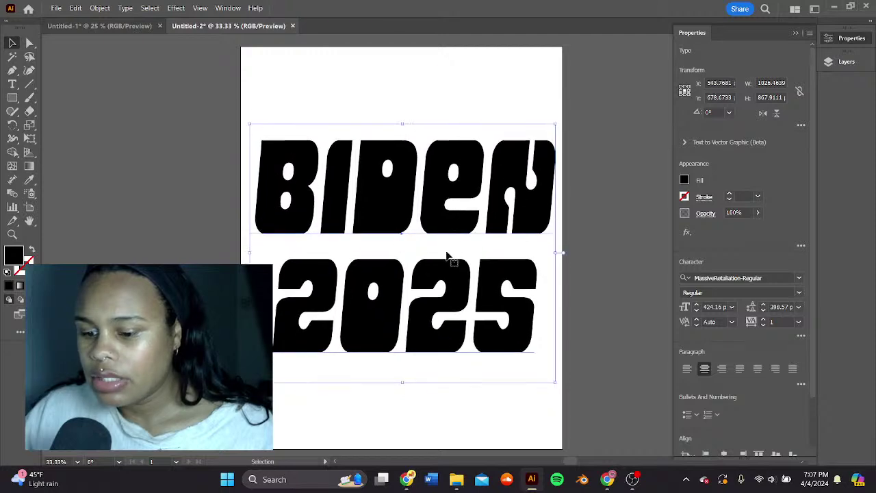
Step: Switch to Chrome and search the web for Marianne Williamson
{"action": "left_click", "coordinate": [407, 479]}
{"action": "left_click", "coordinate": [235, 37]}
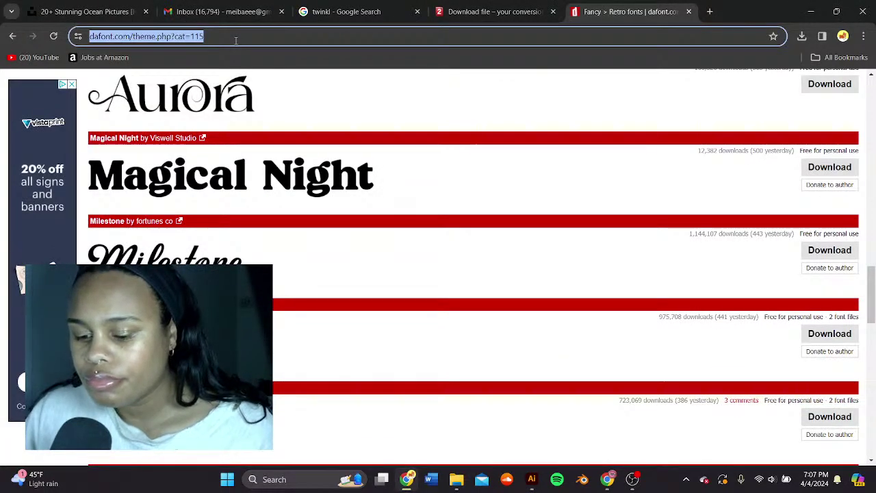
{"action": "type", "text": "marianne wi"}
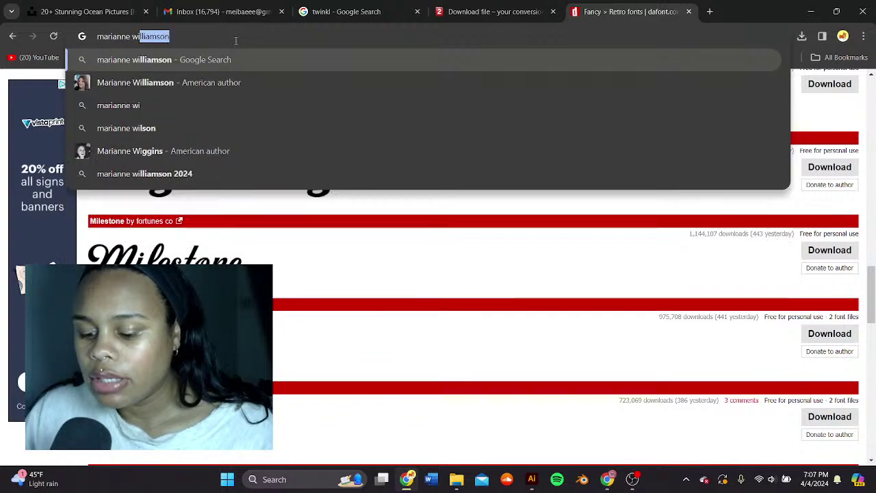
{"action": "type", "text": "li"}
{"action": "key", "text": "Down"}
{"action": "key", "text": "Return"}
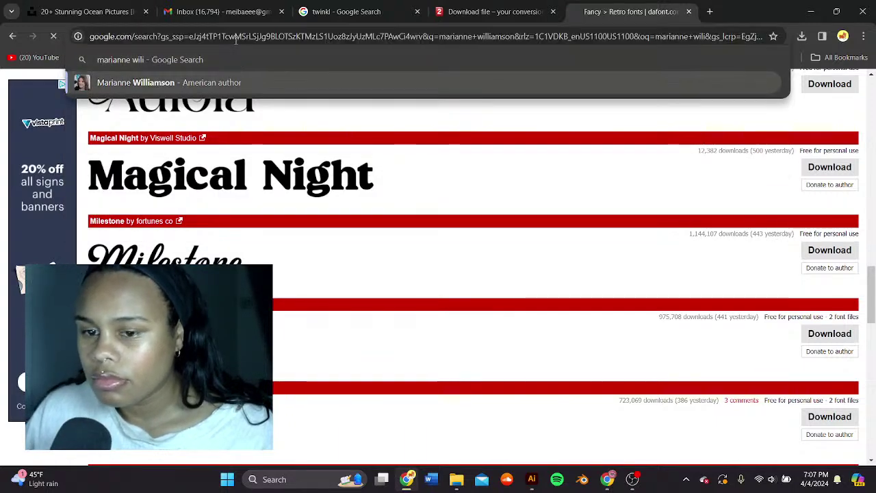
Step: Preview the pink blazer portrait and the dark-background photo of Marianne Williamson, and look over the related images
{"action": "scroll", "coordinate": [391, 236], "scroll_direction": "down", "scroll_amount": 3}
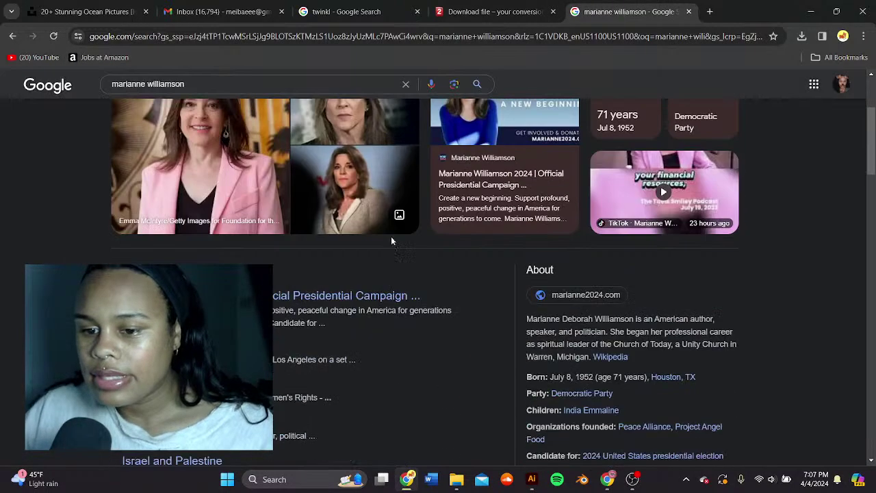
{"action": "left_click", "coordinate": [221, 161]}
{"action": "scroll", "coordinate": [358, 215], "scroll_direction": "up", "scroll_amount": 1}
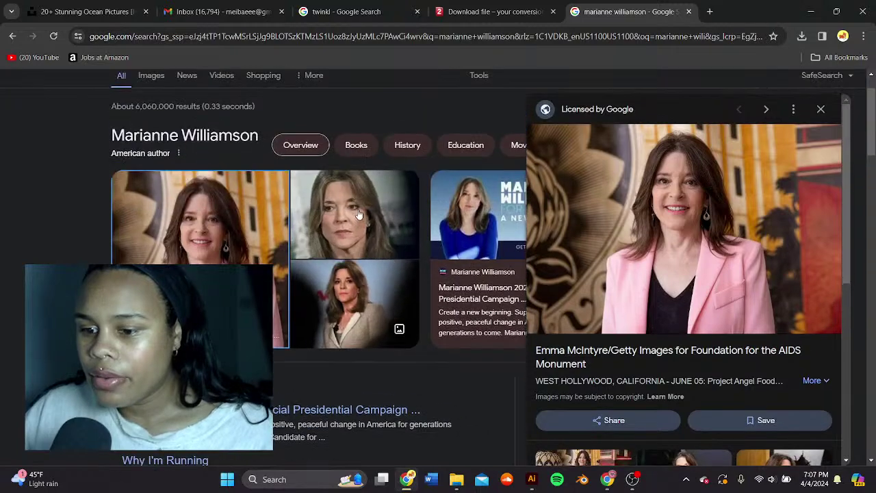
{"action": "scroll", "coordinate": [358, 215], "scroll_direction": "up", "scroll_amount": 1}
{"action": "left_click", "coordinate": [353, 356]}
{"action": "scroll", "coordinate": [593, 297], "scroll_direction": "down", "scroll_amount": 1}
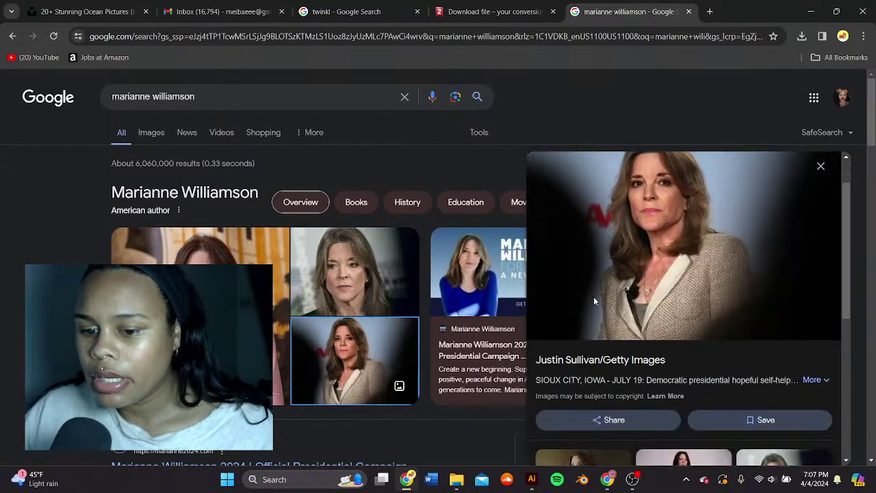
{"action": "scroll", "coordinate": [593, 301], "scroll_direction": "down", "scroll_amount": 3}
{"action": "scroll", "coordinate": [205, 353], "scroll_direction": "down", "scroll_amount": 2}
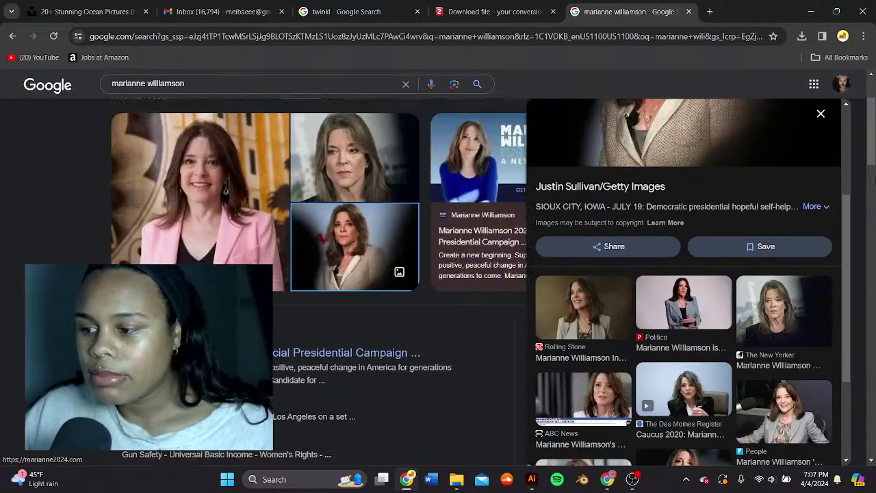
{"action": "scroll", "coordinate": [807, 141], "scroll_direction": "up", "scroll_amount": 1}
{"action": "scroll", "coordinate": [463, 219], "scroll_direction": "up", "scroll_amount": 2}
Step: Look through the Marianne Williamson search results, from the campaign site down to the X posts, and the related images
{"action": "scroll", "coordinate": [410, 265], "scroll_direction": "down", "scroll_amount": 5}
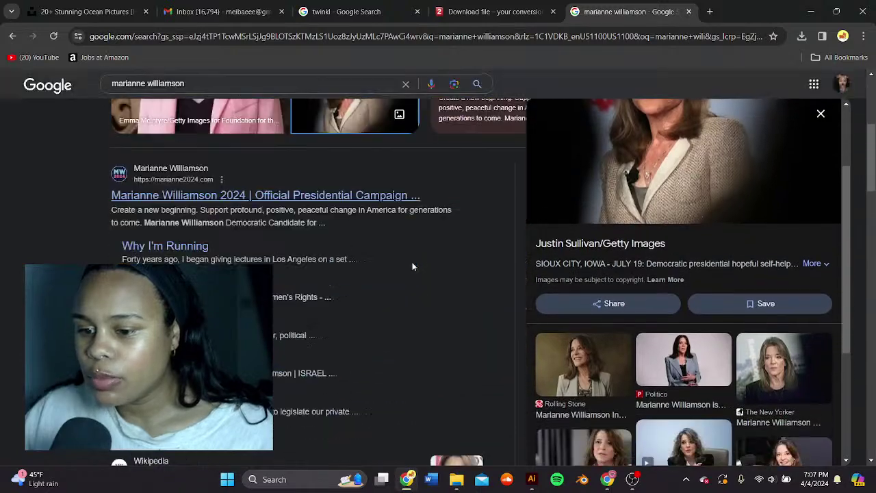
{"action": "scroll", "coordinate": [448, 240], "scroll_direction": "down", "scroll_amount": 3}
{"action": "scroll", "coordinate": [443, 239], "scroll_direction": "down", "scroll_amount": 3}
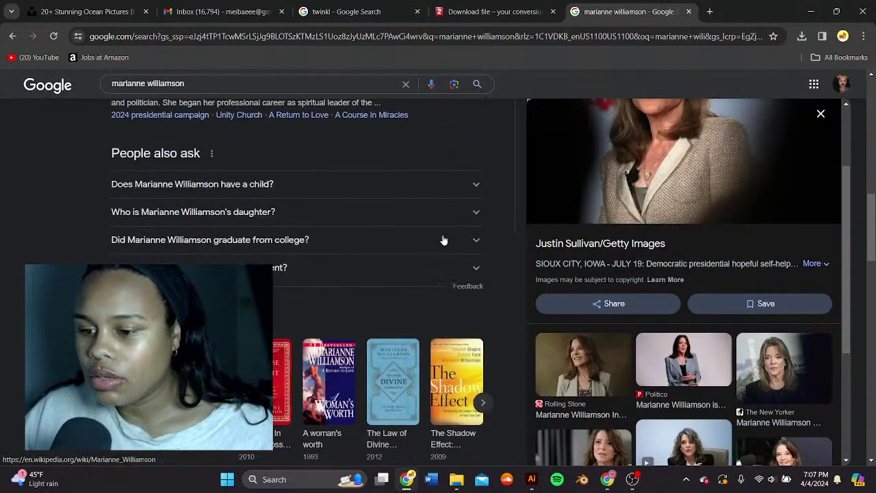
{"action": "scroll", "coordinate": [443, 240], "scroll_direction": "down", "scroll_amount": 2}
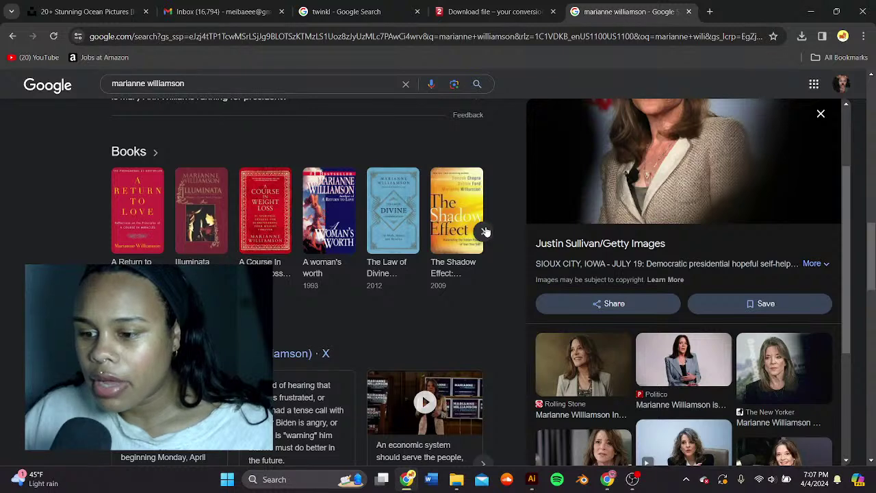
{"action": "scroll", "coordinate": [484, 233], "scroll_direction": "down", "scroll_amount": 3}
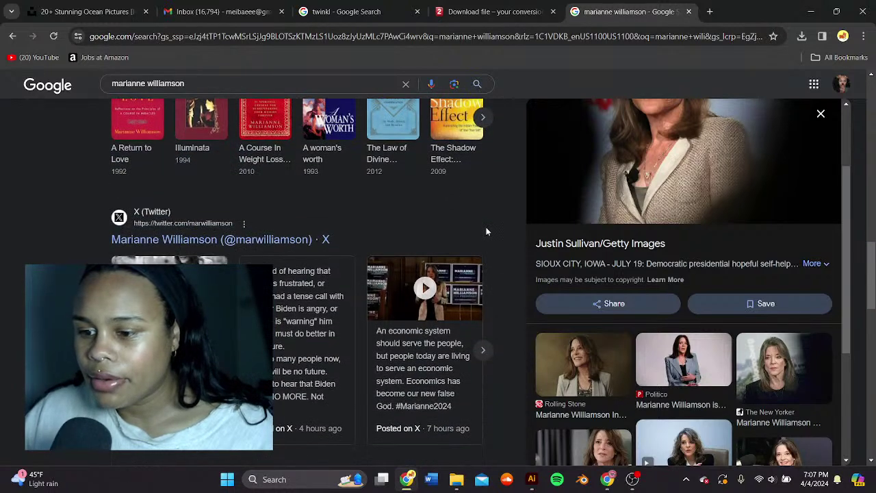
{"action": "scroll", "coordinate": [491, 222], "scroll_direction": "down", "scroll_amount": 1}
{"action": "scroll", "coordinate": [634, 332], "scroll_direction": "down", "scroll_amount": 4}
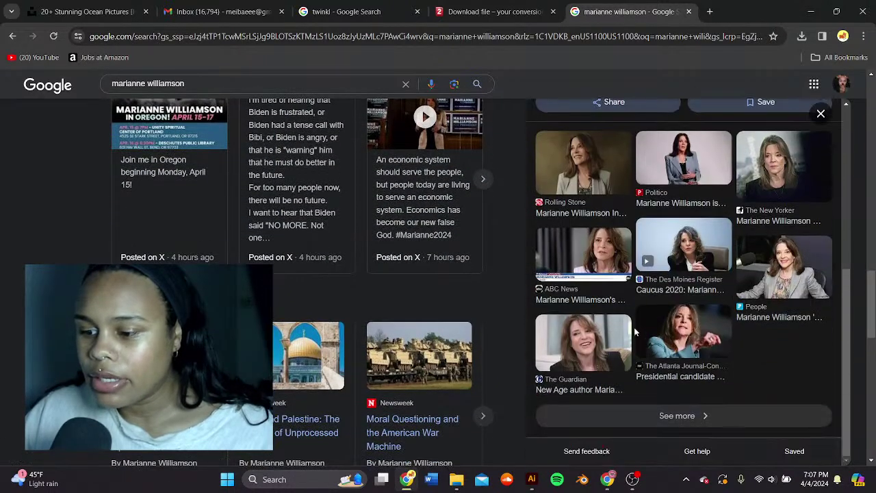
{"action": "left_click", "coordinate": [622, 218]}
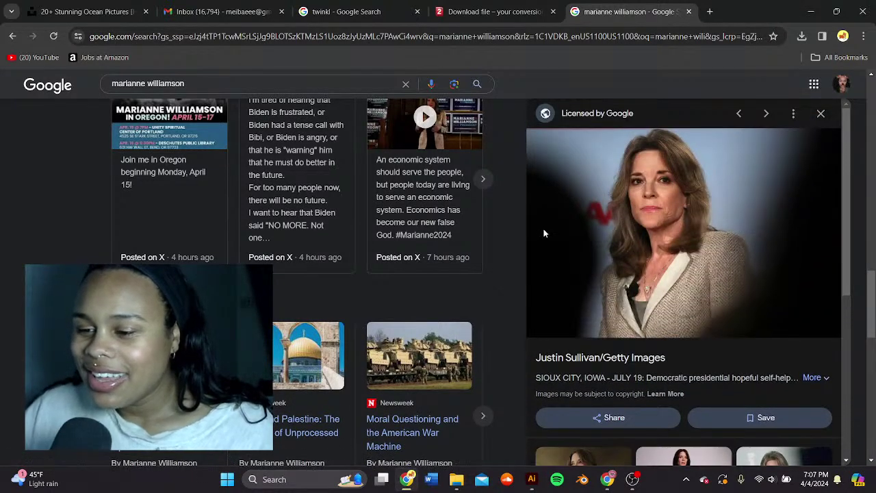
Step: Return to the Books section of the search results and show the further titles
{"action": "scroll", "coordinate": [510, 251], "scroll_direction": "up", "scroll_amount": 3}
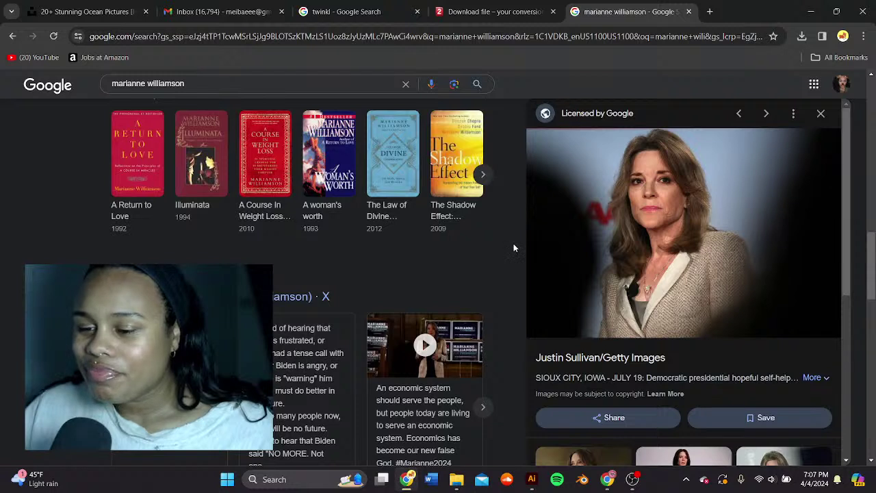
{"action": "scroll", "coordinate": [515, 248], "scroll_direction": "up", "scroll_amount": 1}
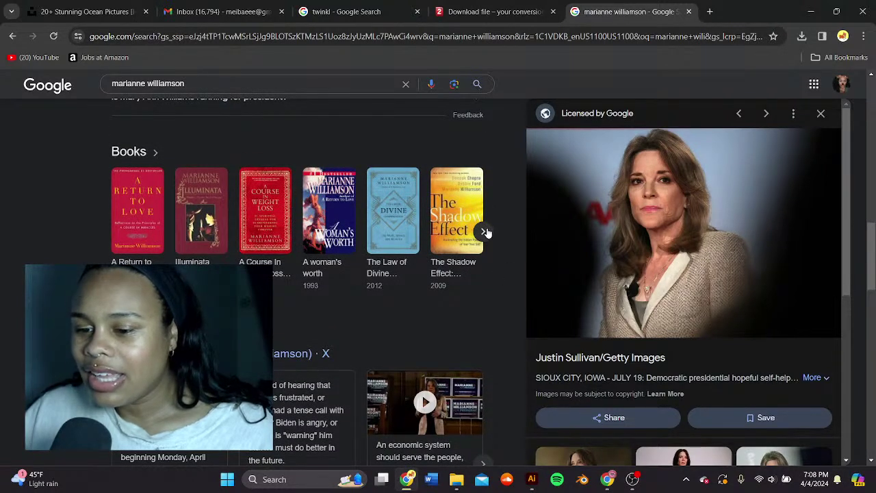
{"action": "left_click", "coordinate": [484, 232]}
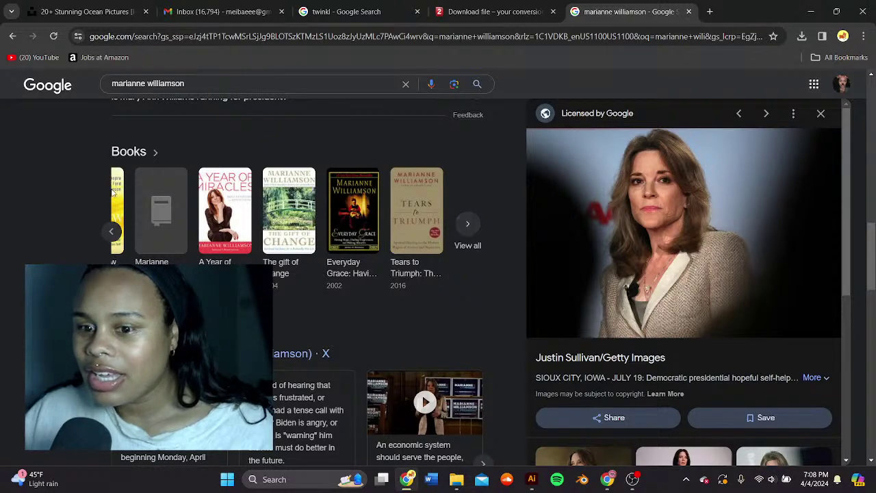
{"action": "scroll", "coordinate": [114, 192], "scroll_direction": "down", "scroll_amount": 2}
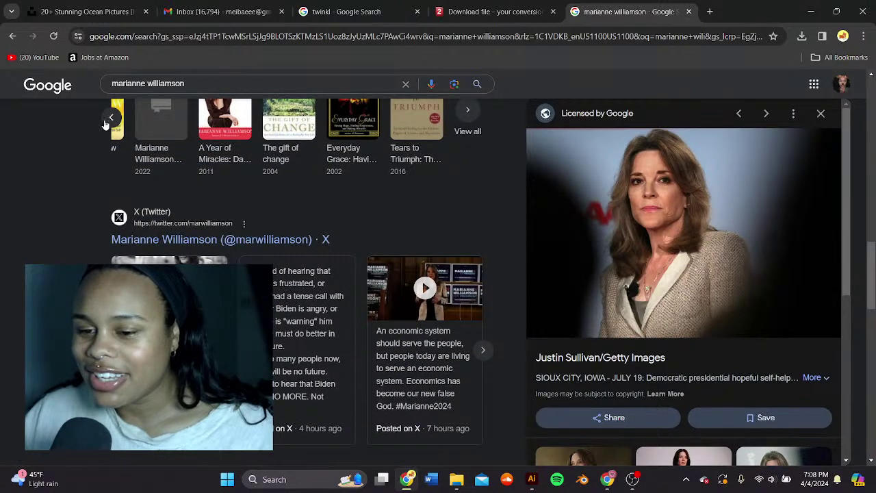
{"action": "scroll", "coordinate": [60, 199], "scroll_direction": "up", "scroll_amount": 2}
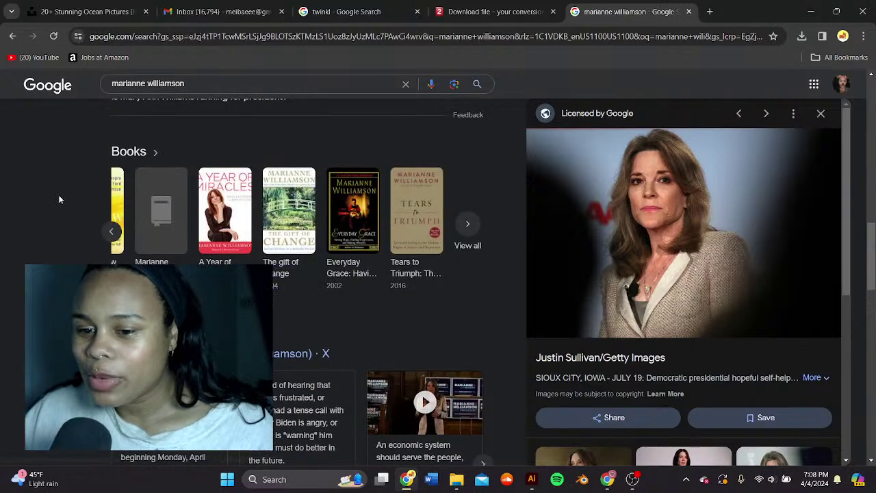
{"action": "scroll", "coordinate": [133, 187], "scroll_direction": "down", "scroll_amount": 2}
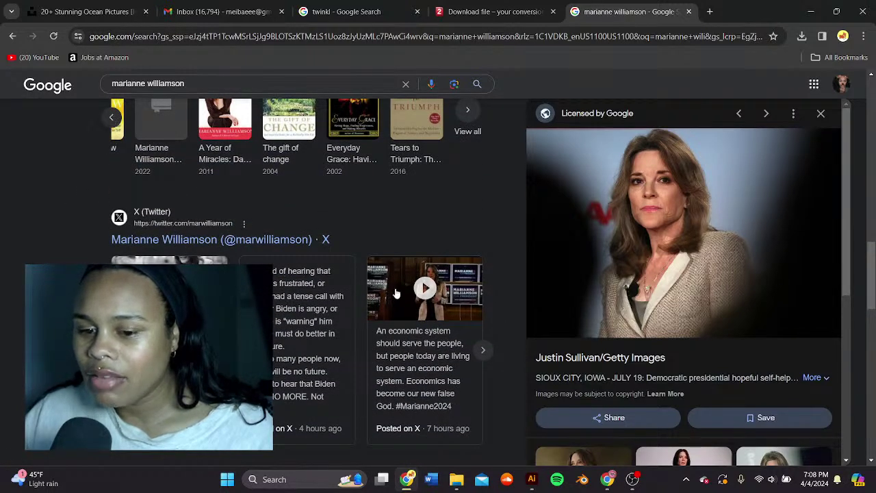
{"action": "scroll", "coordinate": [501, 266], "scroll_direction": "up", "scroll_amount": 1}
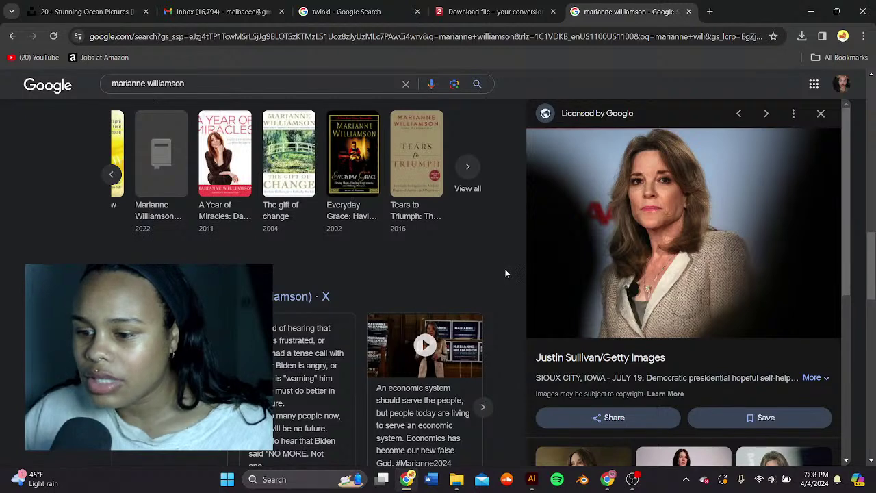
Step: Switch to Illustrator, reduce the BIDEN 2025 lettering's height slightly to about 866 px, and shift it on the artboard
{"action": "left_click", "coordinate": [532, 479]}
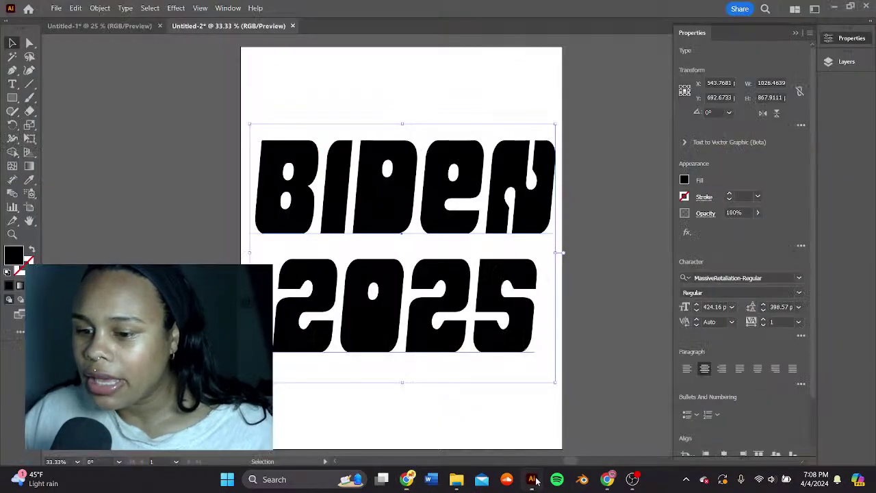
{"action": "left_click_drag", "start_coordinate": [409, 218], "coordinate": [414, 218]}
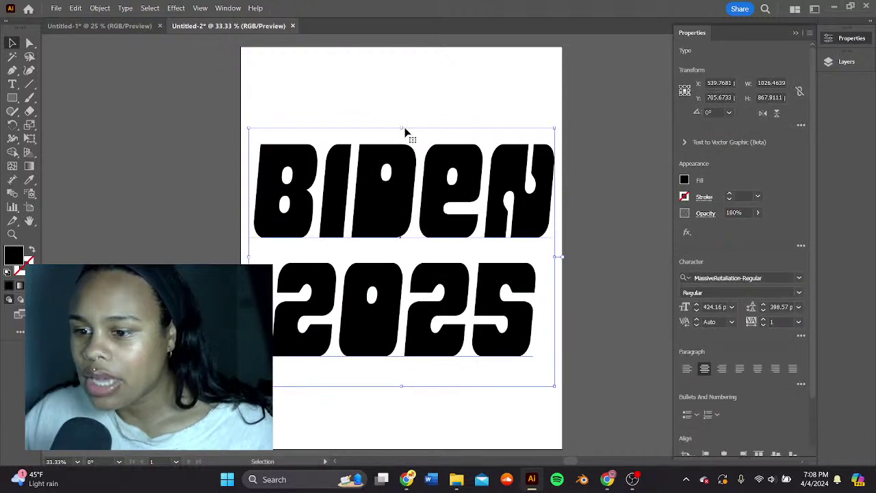
{"action": "left_click_drag", "start_coordinate": [403, 128], "coordinate": [432, 130]}
{"action": "left_click_drag", "start_coordinate": [423, 201], "coordinate": [416, 189]}
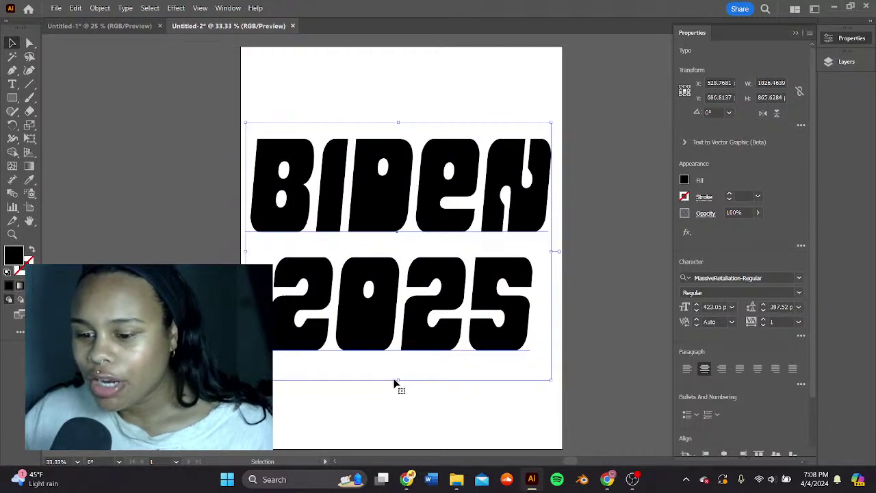
Step: Stretch the BIDEN 2025 lettering vertically to about 910 px high and reposition it on the artboard
{"action": "left_click_drag", "start_coordinate": [395, 384], "coordinate": [407, 392]}
{"action": "left_click_drag", "start_coordinate": [417, 199], "coordinate": [421, 196]}
{"action": "key", "text": "space"}
{"action": "left_click_drag", "start_coordinate": [594, 234], "coordinate": [609, 194]}
{"action": "left_click_drag", "start_coordinate": [514, 173], "coordinate": [511, 175]}
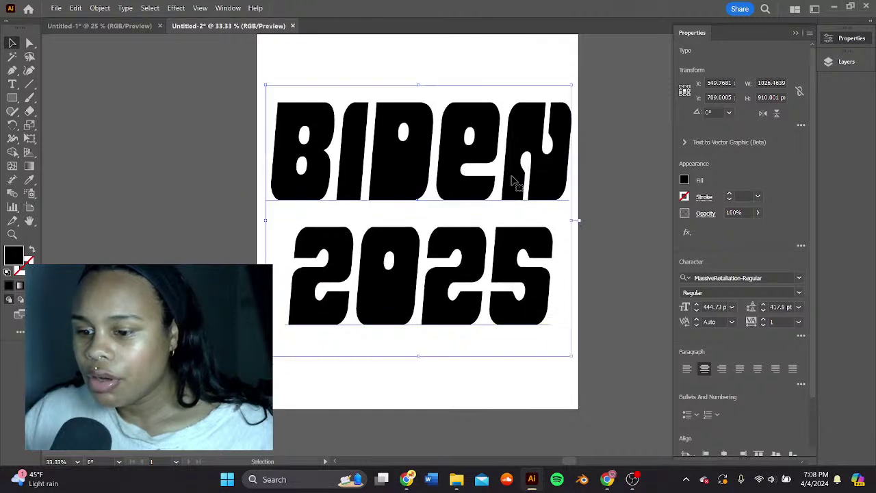
Step: Reduce the BIDEN 2025 lettering's height to about 880 px and keep the text object selected
{"action": "left_click_drag", "start_coordinate": [417, 356], "coordinate": [416, 341]}
{"action": "scroll", "coordinate": [564, 223], "scroll_direction": "up", "scroll_amount": 2}
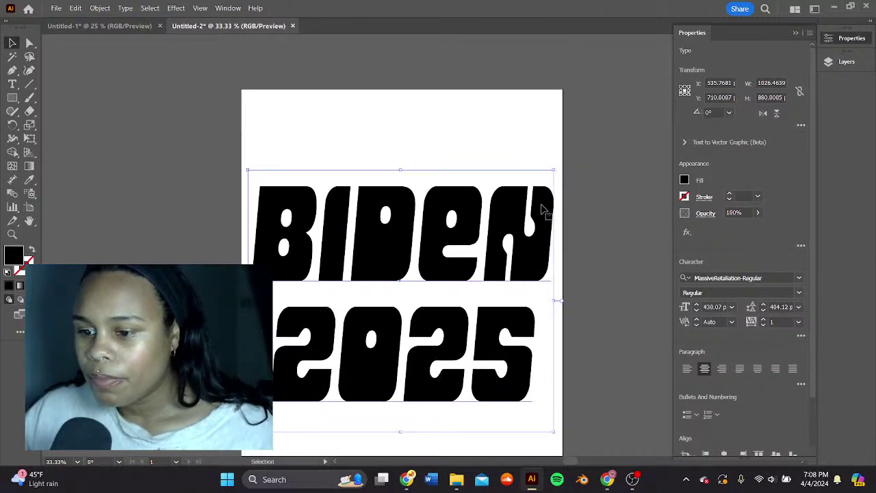
{"action": "left_click", "coordinate": [438, 105]}
{"action": "scroll", "coordinate": [434, 245], "scroll_direction": "down", "scroll_amount": 1}
{"action": "left_click", "coordinate": [393, 196]}
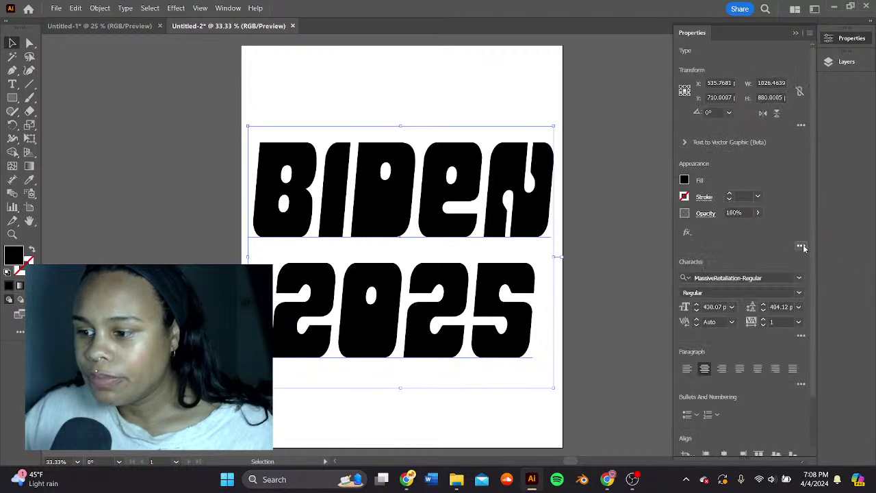
Step: Set the lettering in the Soopafresh font and scale it to about 1031 px wide so it fits within the artboard
{"action": "left_click", "coordinate": [798, 278]}
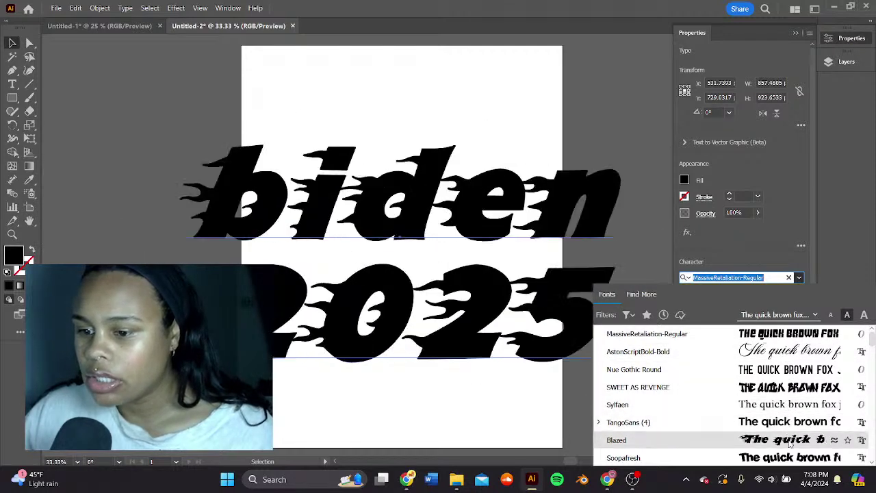
{"action": "scroll", "coordinate": [787, 441], "scroll_direction": "down", "scroll_amount": 2}
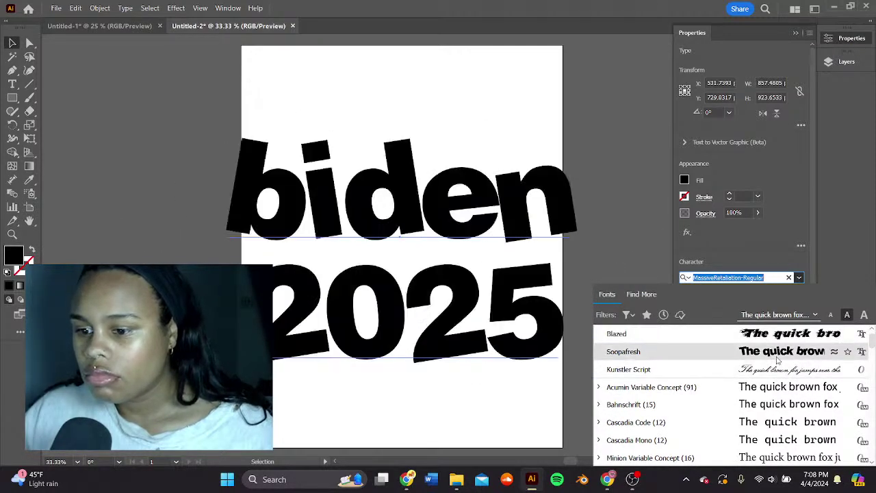
{"action": "left_click", "coordinate": [774, 351]}
{"action": "mouse_move", "coordinate": [438, 250]}
{"action": "left_mouse_down"}
{"action": "mouse_move", "coordinate": [452, 250]}
{"action": "mouse_move", "coordinate": [438, 250]}
{"action": "left_mouse_up"}
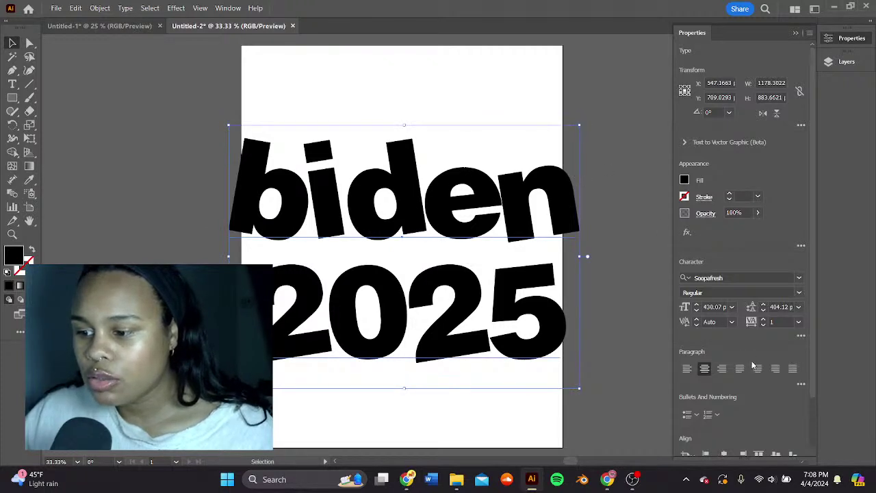
{"action": "left_click_drag", "start_coordinate": [579, 123], "coordinate": [530, 152]}
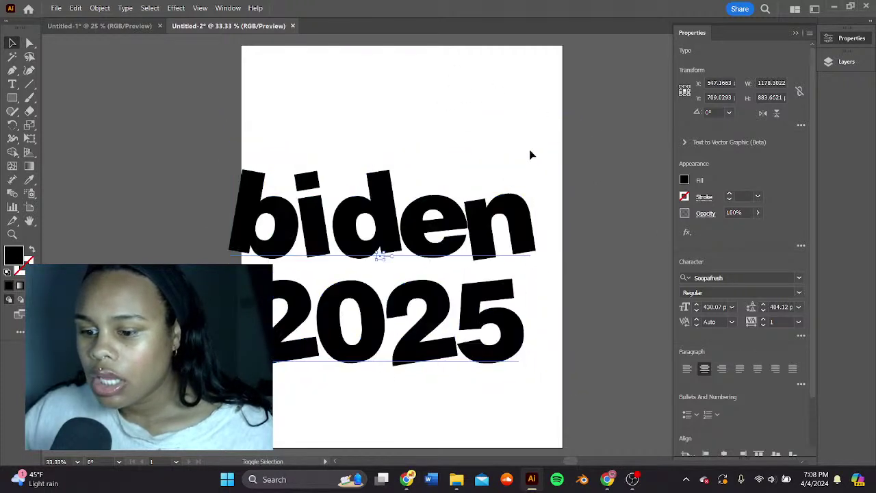
{"action": "left_click_drag", "start_coordinate": [462, 236], "coordinate": [477, 221]}
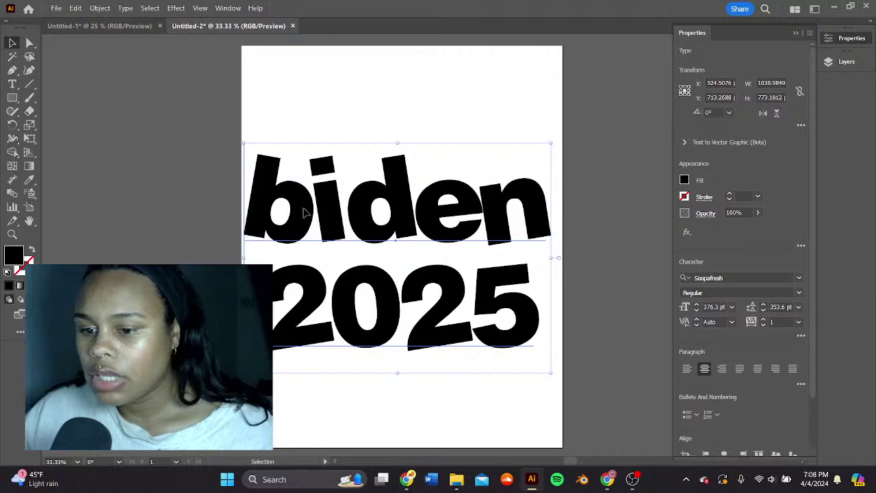
Step: Try a capital B as the first letter of biden, and restore the lowercase b
{"action": "double_click", "coordinate": [305, 213]}
{"action": "left_click", "coordinate": [309, 217]}
{"action": "key", "text": "BackSpace"}
{"action": "type", "text": "B"}
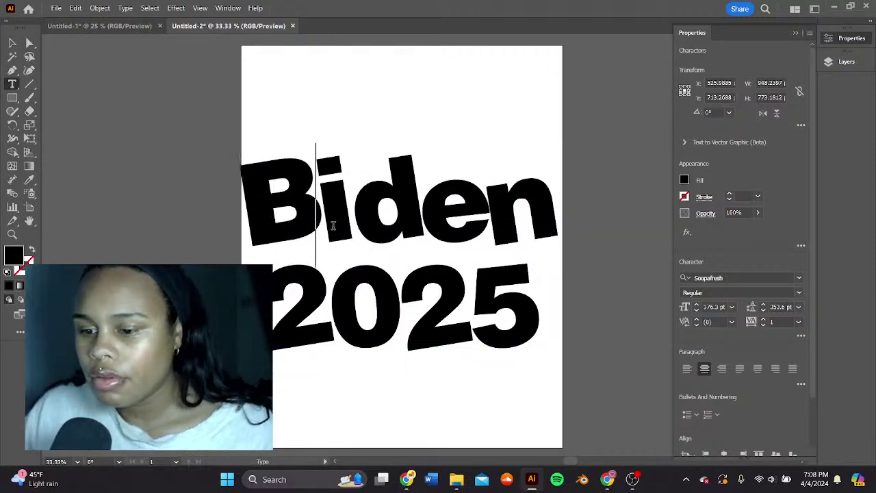
{"action": "key", "text": "Escape"}
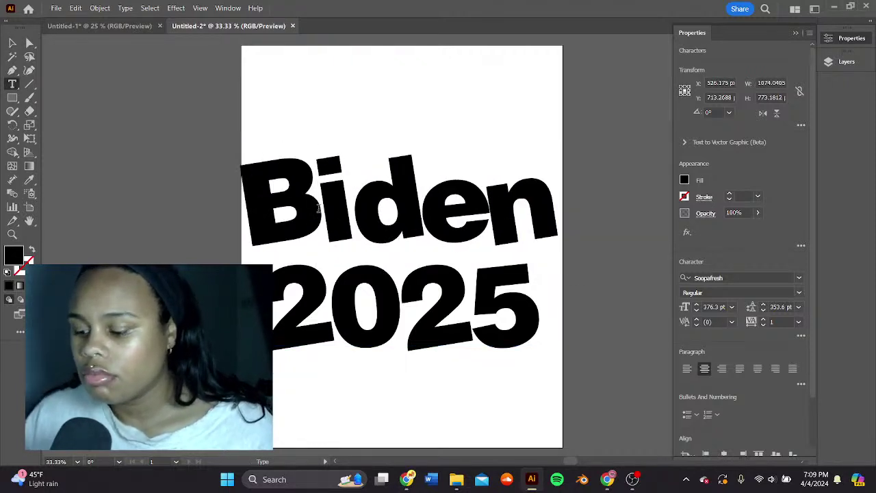
{"action": "key", "text": "BackSpace"}
{"action": "type", "text": "b"}
{"action": "key", "text": "Escape"}
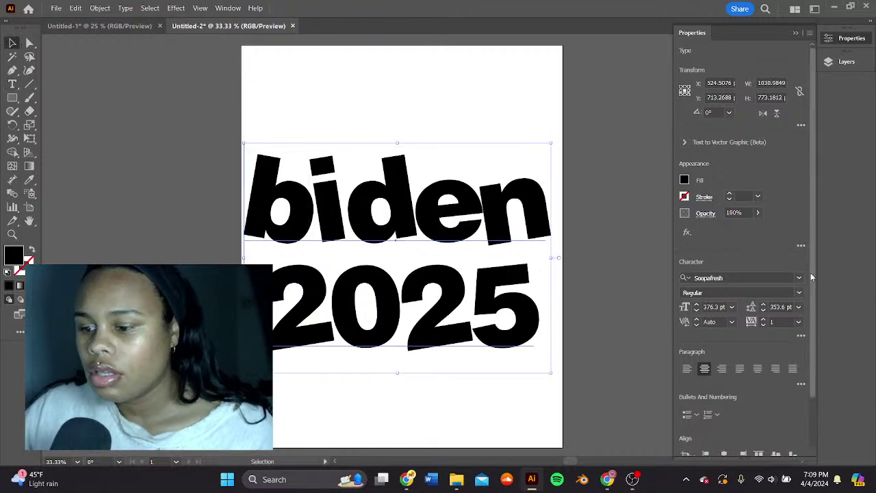
Step: Browse the font previews and set the lettering in BD Nippori 2005
{"action": "left_click", "coordinate": [799, 277]}
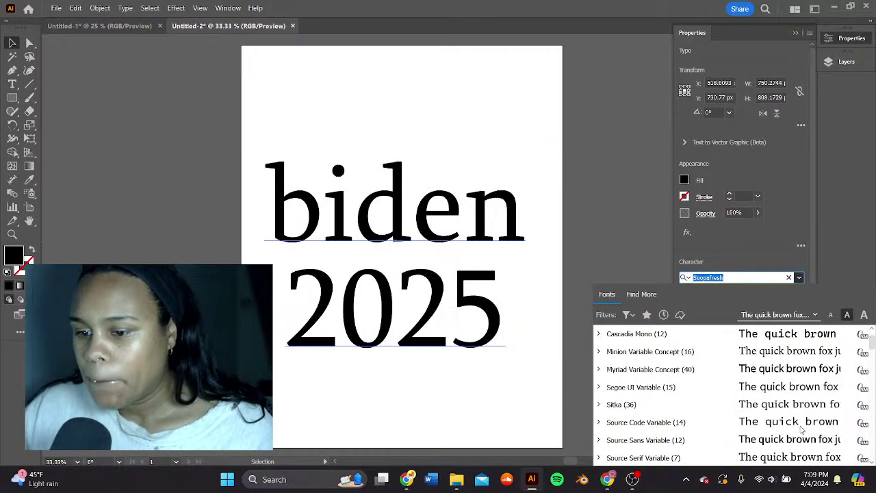
{"action": "scroll", "coordinate": [801, 424], "scroll_direction": "down", "scroll_amount": 15}
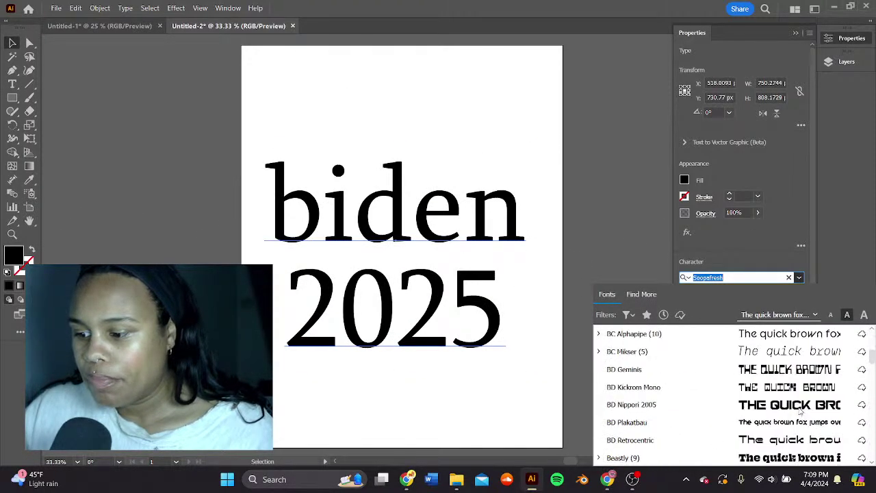
{"action": "scroll", "coordinate": [801, 409], "scroll_direction": "down", "scroll_amount": 3}
{"action": "scroll", "coordinate": [798, 407], "scroll_direction": "up", "scroll_amount": 4}
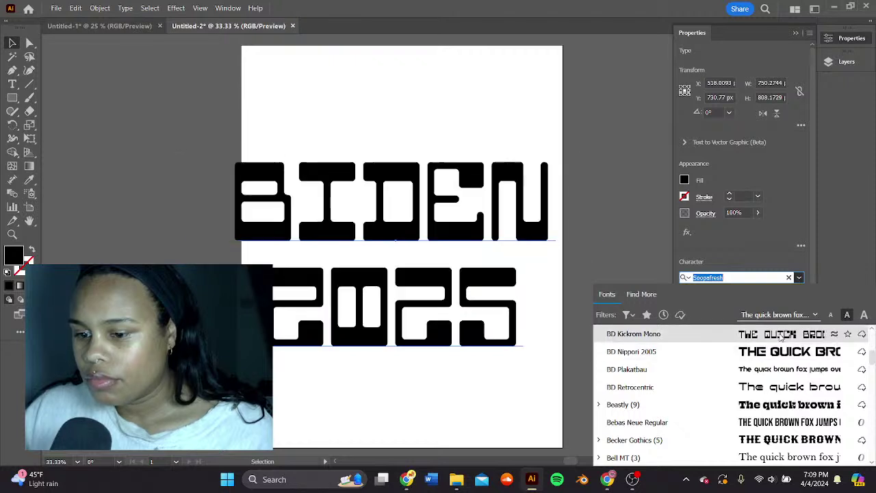
{"action": "left_click", "coordinate": [780, 351]}
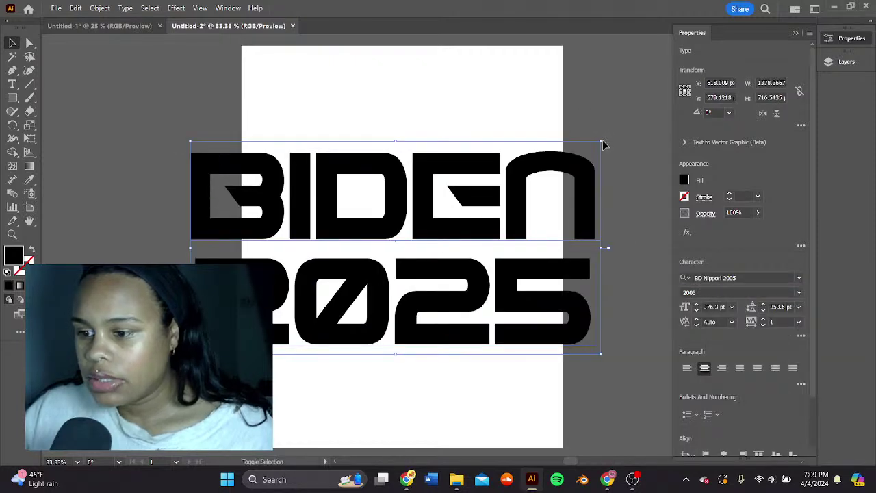
Step: Scale the lettering down proportionally to span the artboard's width, move it above the artboard's centre, and deselect it
{"action": "left_click_drag", "start_coordinate": [600, 142], "coordinate": [512, 191]}
{"action": "left_click_drag", "start_coordinate": [486, 232], "coordinate": [531, 179]}
{"action": "left_click", "coordinate": [494, 91]}
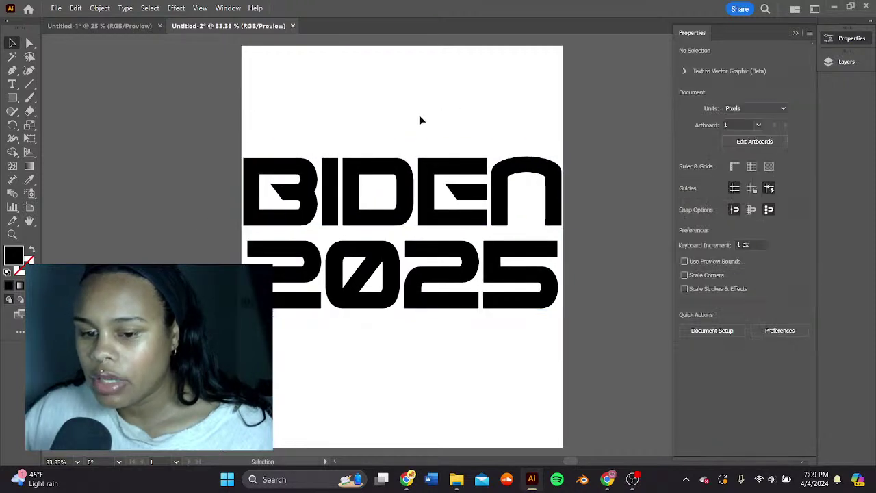
Step: Draw a black ellipse about 1061 by 550 px over the lettering and a second one inside it, adjusted to about 884 by 458 px
{"action": "left_click_drag", "start_coordinate": [16, 98], "coordinate": [48, 128]}
{"action": "left_click_drag", "start_coordinate": [270, 93], "coordinate": [586, 257]}
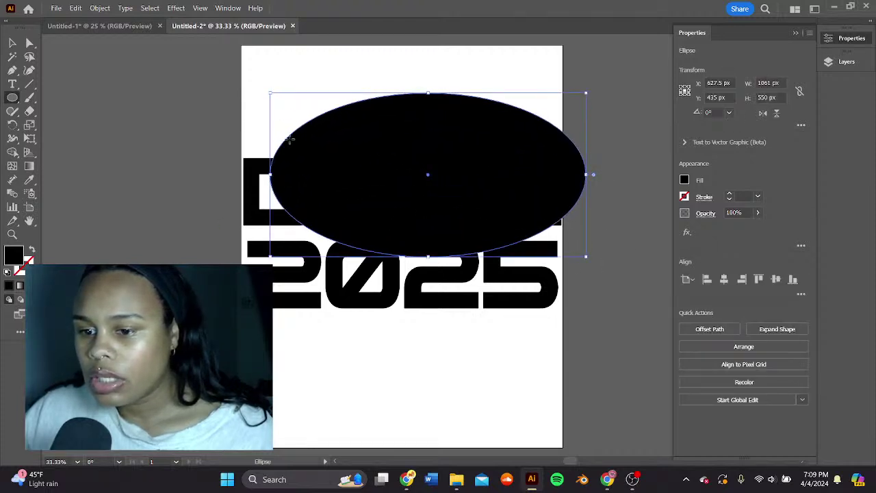
{"action": "left_click_drag", "start_coordinate": [290, 140], "coordinate": [582, 241]}
{"action": "mouse_move", "coordinate": [438, 195]}
{"action": "left_mouse_down"}
{"action": "mouse_move", "coordinate": [428, 176]}
{"action": "mouse_move", "coordinate": [429, 184]}
{"action": "left_mouse_up"}
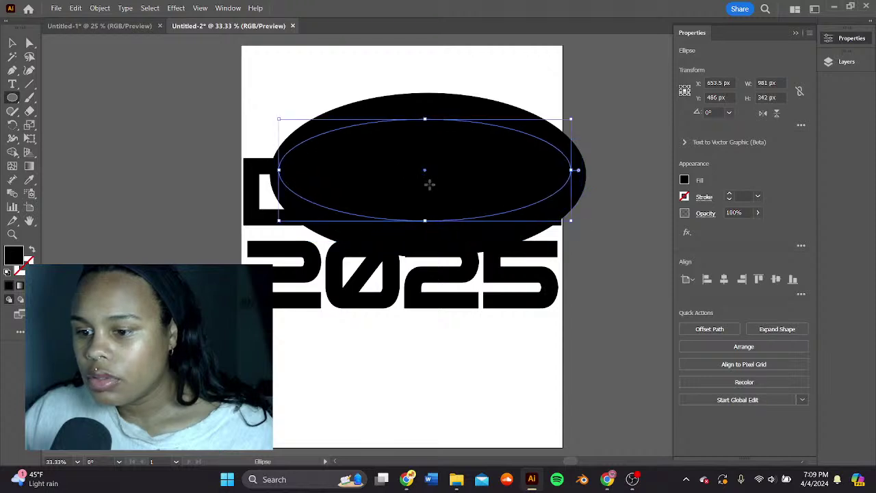
{"action": "left_click_drag", "start_coordinate": [425, 221], "coordinate": [425, 243]}
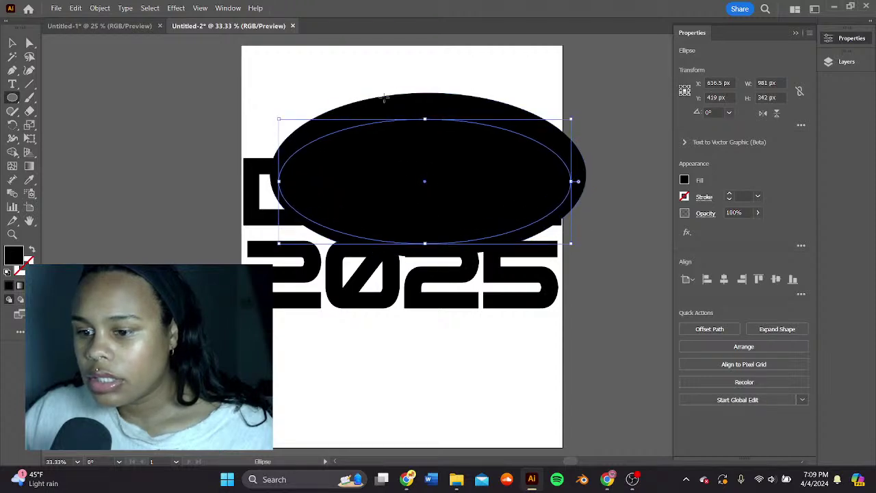
{"action": "left_click_drag", "start_coordinate": [427, 119], "coordinate": [425, 107]}
{"action": "left_click_drag", "start_coordinate": [279, 175], "coordinate": [308, 169]}
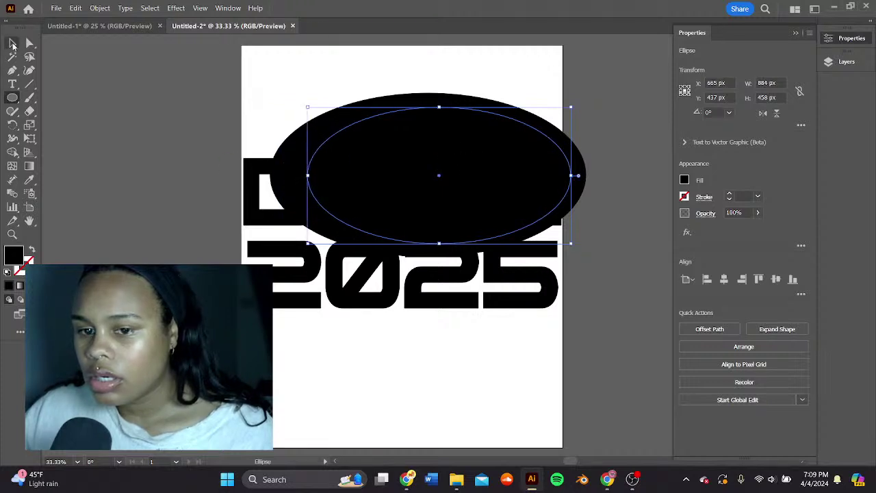
Step: Subtract the inner ellipse from the outer one with Minus Front and move the resulting ring slightly up
{"action": "left_click", "coordinate": [322, 117], "text": "shift"}
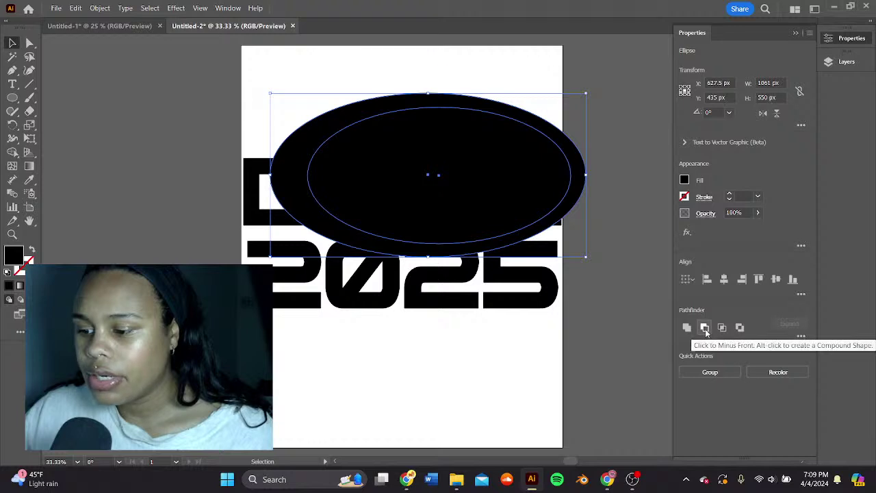
{"action": "left_click", "coordinate": [705, 329]}
{"action": "left_click_drag", "start_coordinate": [359, 116], "coordinate": [350, 94]}
Step: Fill the ring with red, centre it over the BIDEN 2025 lettering, and deselect it
{"action": "left_click", "coordinate": [685, 180]}
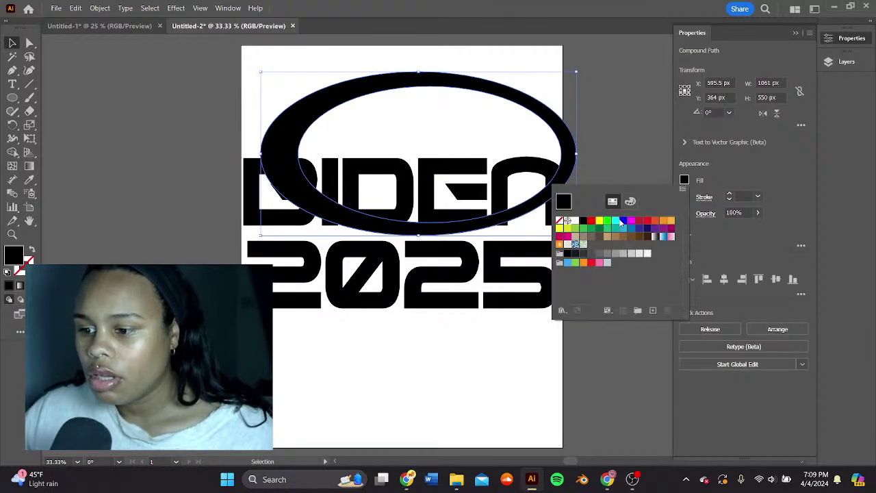
{"action": "left_click", "coordinate": [593, 221]}
{"action": "left_click_drag", "start_coordinate": [448, 79], "coordinate": [427, 162]}
{"action": "left_click", "coordinate": [469, 110]}
Step: Resize the artboard to 1920 px wide and 1080 px high
{"action": "left_click", "coordinate": [754, 142]}
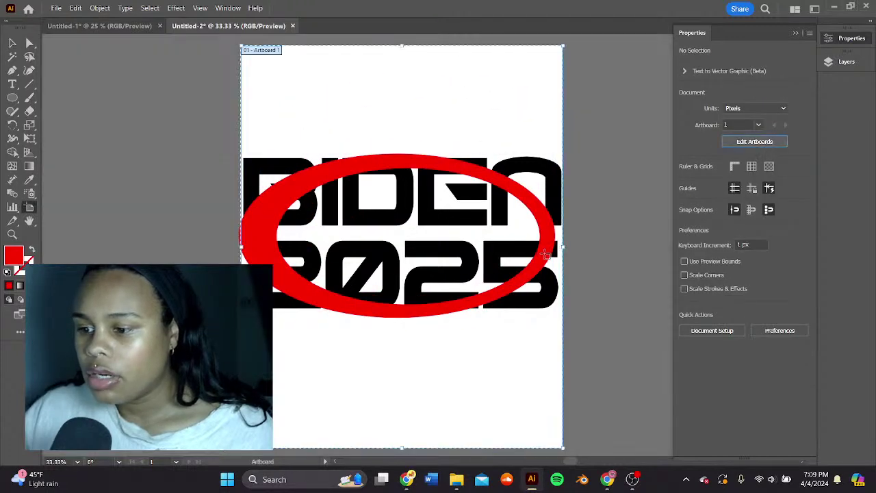
{"action": "left_click", "coordinate": [771, 97]}
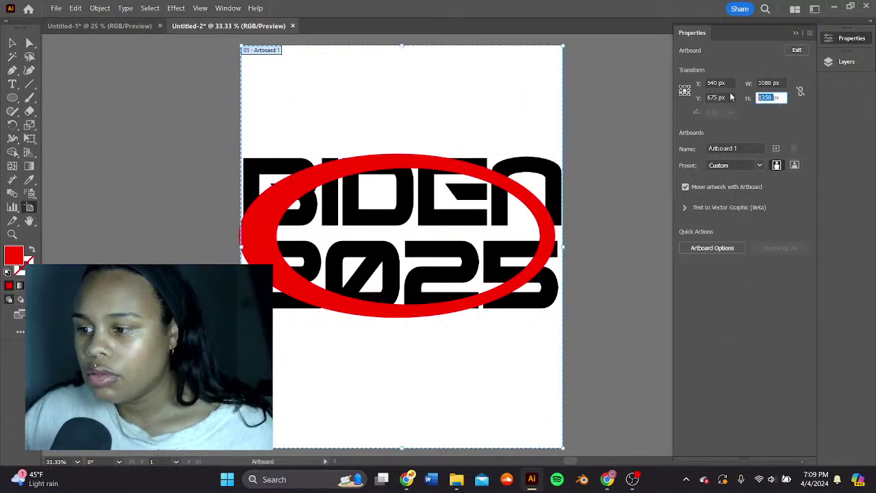
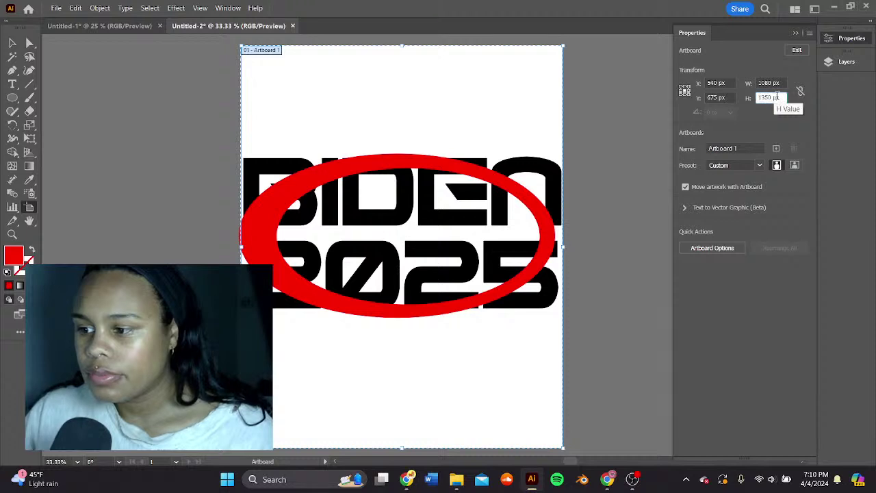
{"action": "left_click", "coordinate": [776, 97]}
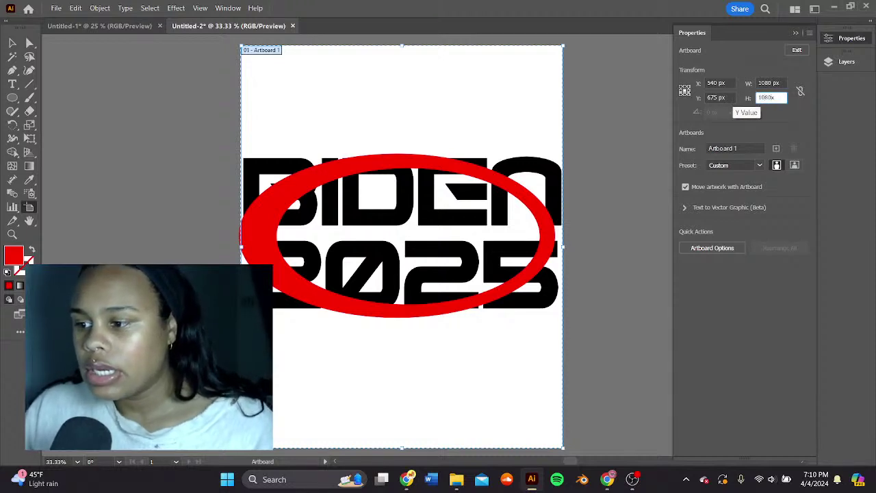
{"action": "left_click", "coordinate": [772, 83]}
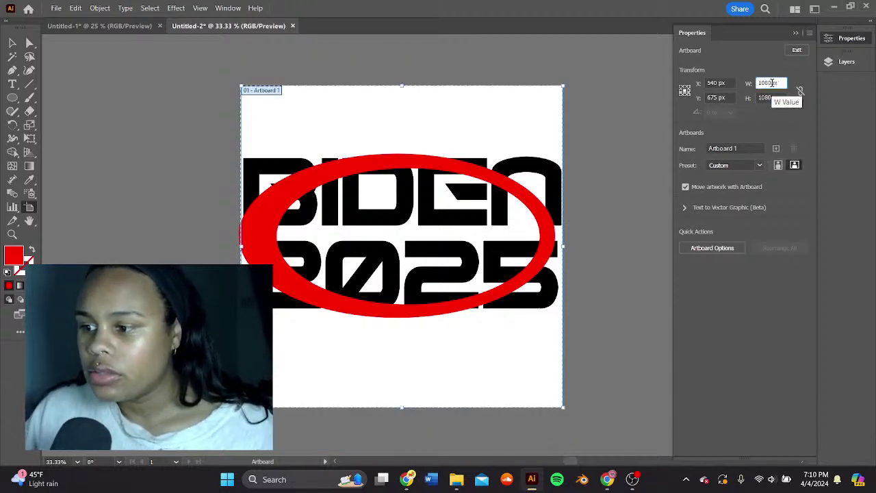
{"action": "type", "text": "1920px"}
{"action": "key", "text": "Return"}
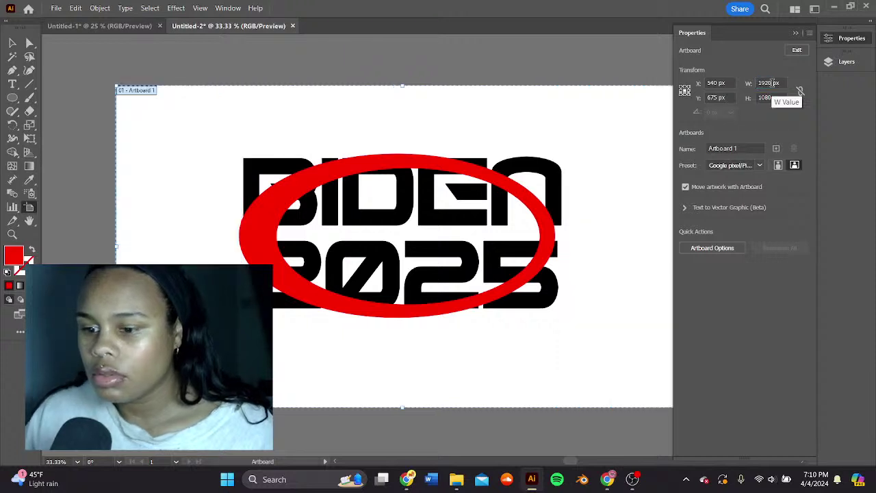
Step: Exit artboard editing, then send the red ring behind the BIDEN 2025 lettering and enlarge it around the text
{"action": "left_click", "coordinate": [796, 50]}
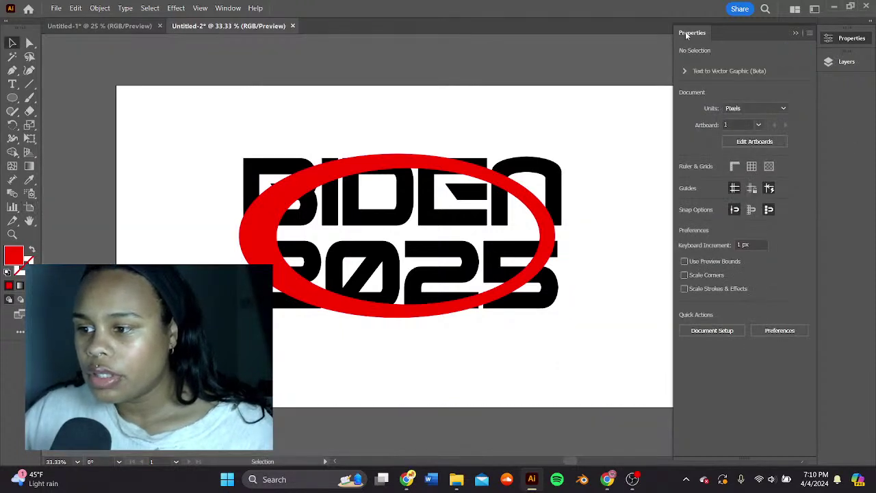
{"action": "left_click", "coordinate": [795, 33]}
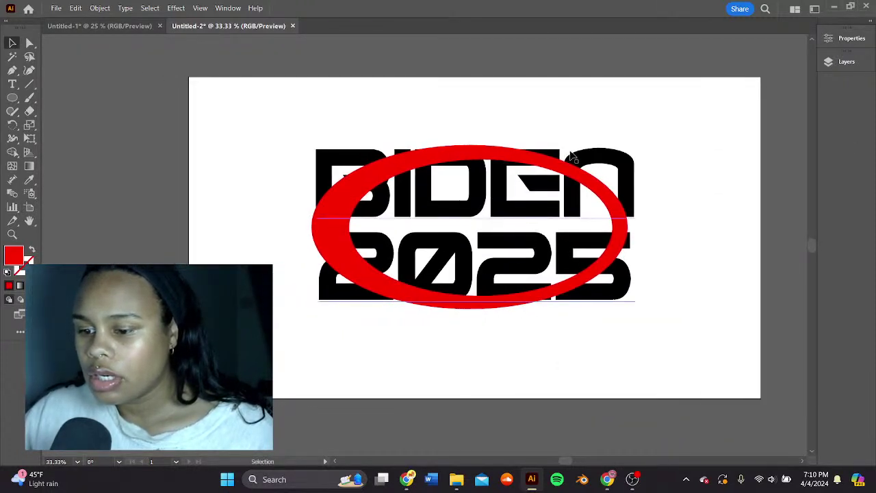
{"action": "left_click", "coordinate": [465, 154]}
{"action": "key", "text": "a"}
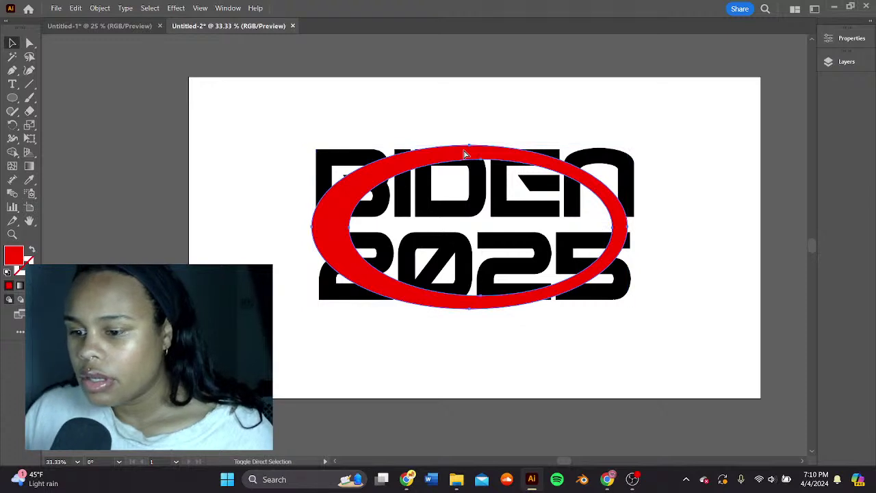
{"action": "key", "text": "v"}
{"action": "key", "text": "ctrl+shift+bracketleft"}
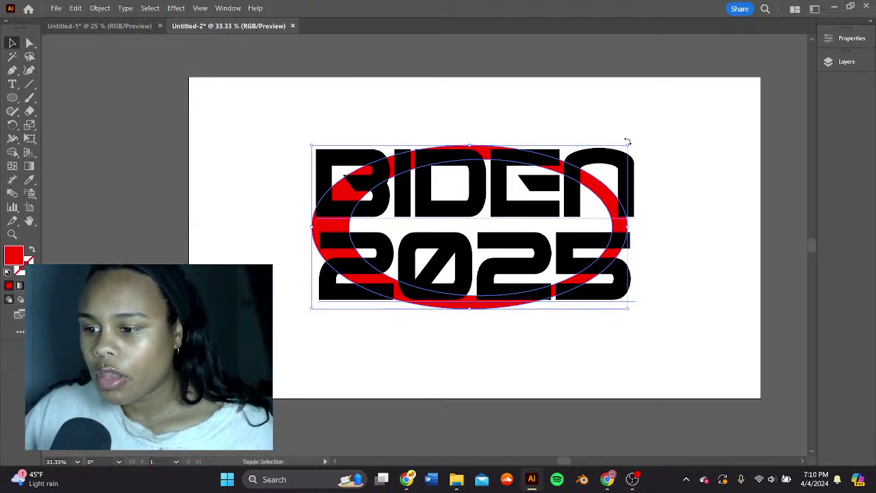
{"action": "left_click_drag", "start_coordinate": [627, 141], "coordinate": [623, 160]}
Step: Add a new text object reading BIDEN on the first line and HARRIS on the second
{"action": "left_click", "coordinate": [12, 84]}
{"action": "left_click", "coordinate": [219, 105]}
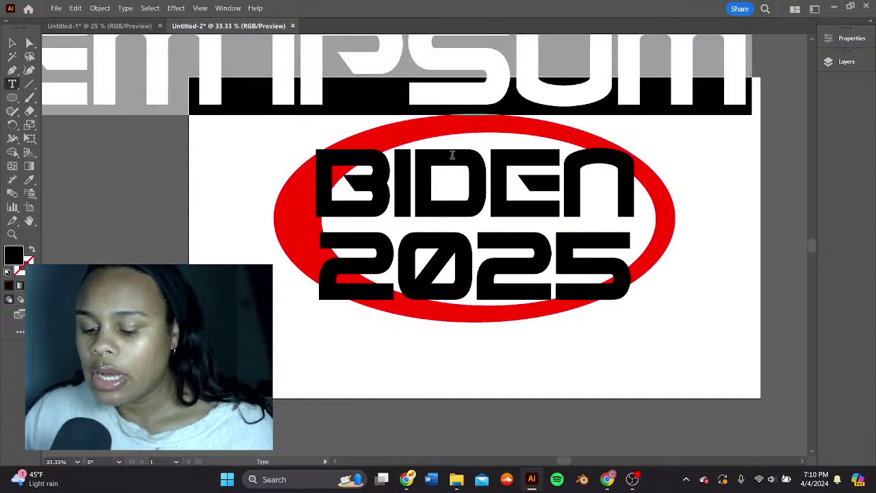
{"action": "type", "text": "BIDEN"}
{"action": "key", "text": "Return"}
{"action": "type", "text": "HA"}
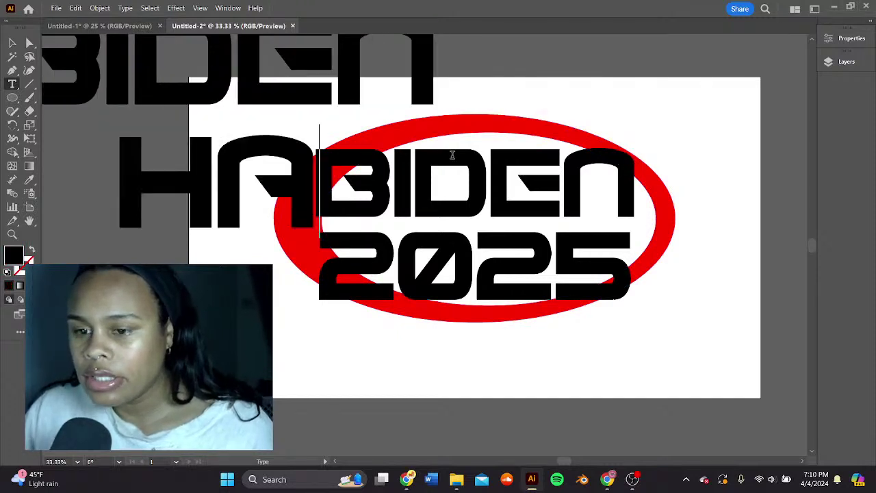
{"action": "type", "text": "RRIS"}
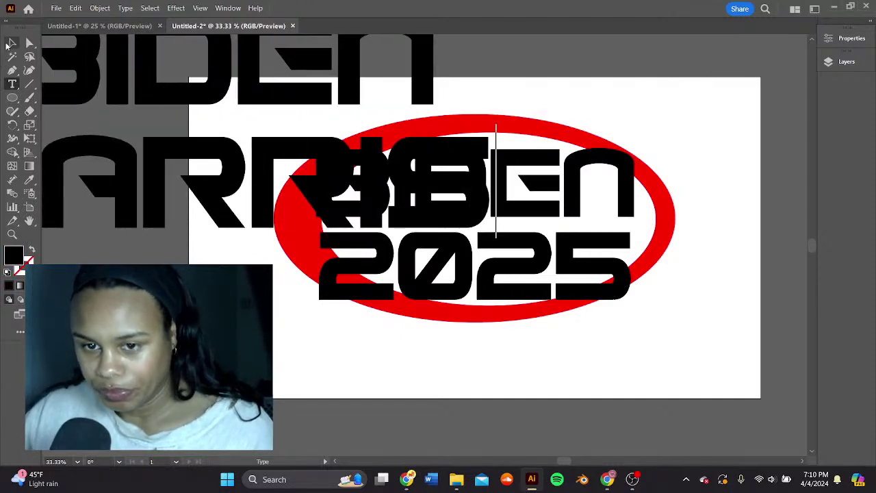
Step: Scale down the BIDEN HARRIS text proportionally and place it below the BIDEN 2025 logo, near the artboard's lower edge
{"action": "left_click", "coordinate": [11, 43]}
{"action": "left_click_drag", "start_coordinate": [299, 140], "coordinate": [455, 143]}
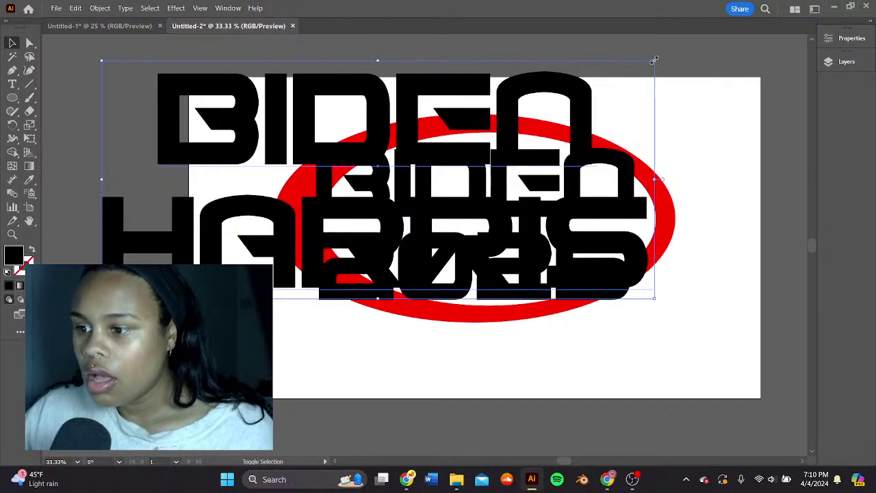
{"action": "left_click_drag", "start_coordinate": [654, 60], "coordinate": [487, 133], "text": "shift"}
{"action": "left_click_drag", "start_coordinate": [279, 187], "coordinate": [450, 368]}
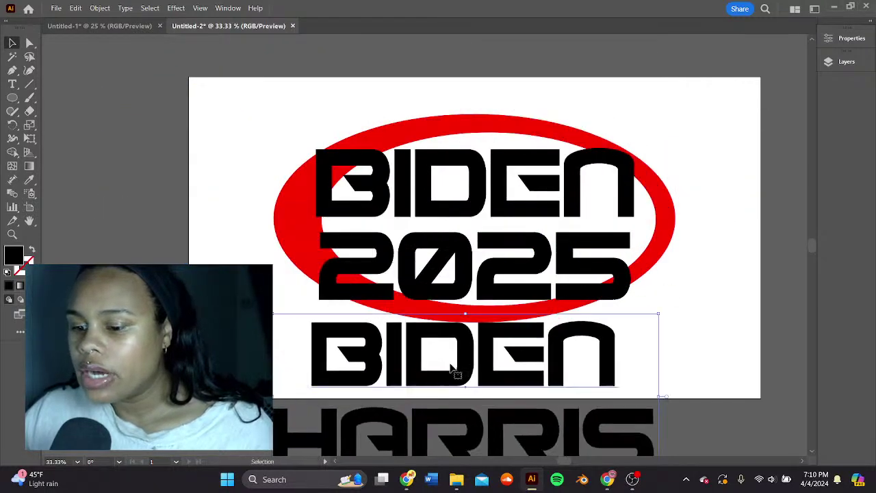
{"action": "left_click_drag", "start_coordinate": [556, 379], "coordinate": [560, 306]}
{"action": "left_click_drag", "start_coordinate": [601, 206], "coordinate": [630, 221]}
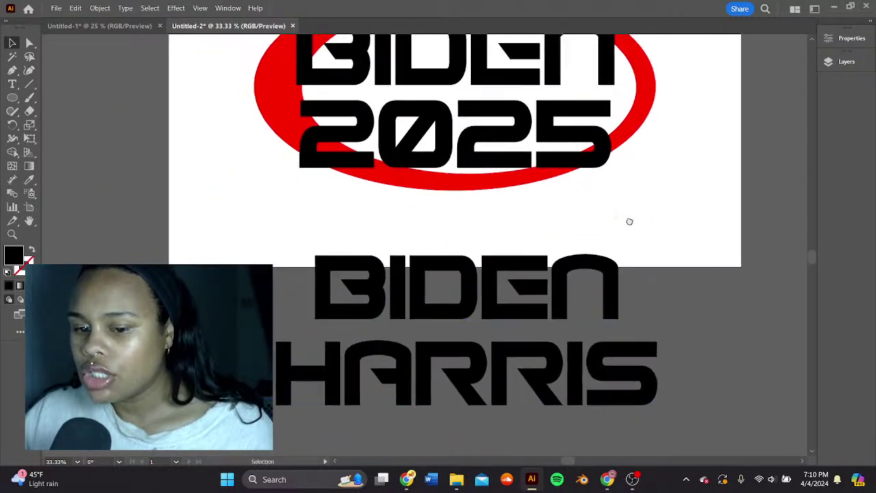
{"action": "left_click_drag", "start_coordinate": [503, 322], "coordinate": [505, 289]}
Step: Switch to Chrome, open YouTube and search for "kamal harris laughing"
{"action": "left_click", "coordinate": [408, 479]}
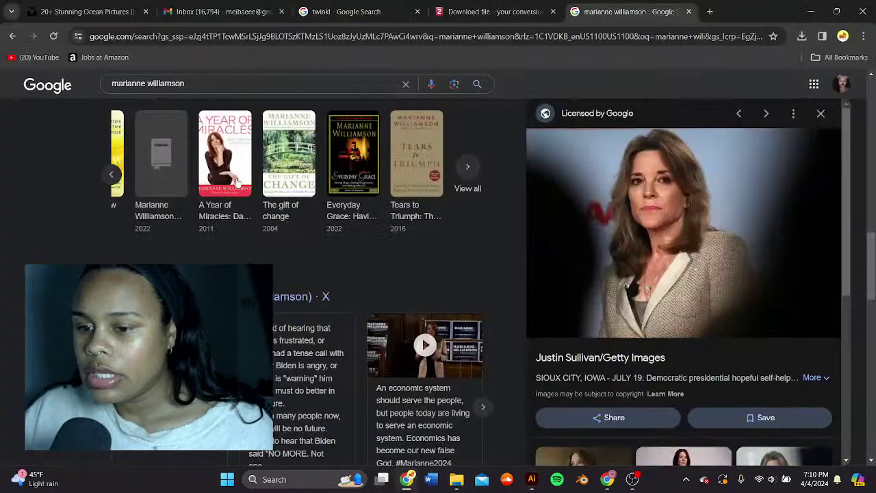
{"action": "left_click", "coordinate": [48, 59]}
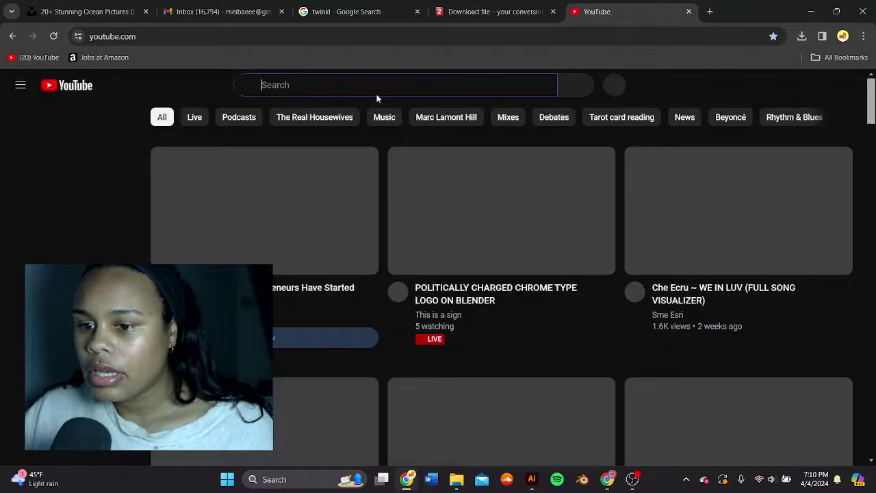
{"action": "left_click", "coordinate": [377, 92]}
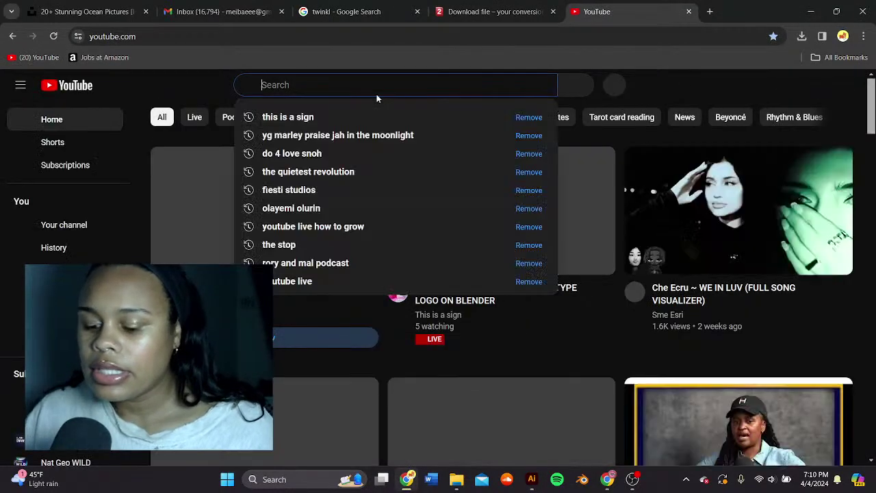
{"action": "type", "text": "kan"}
{"action": "key", "text": "BackSpace"}
{"action": "type", "text": "mal"}
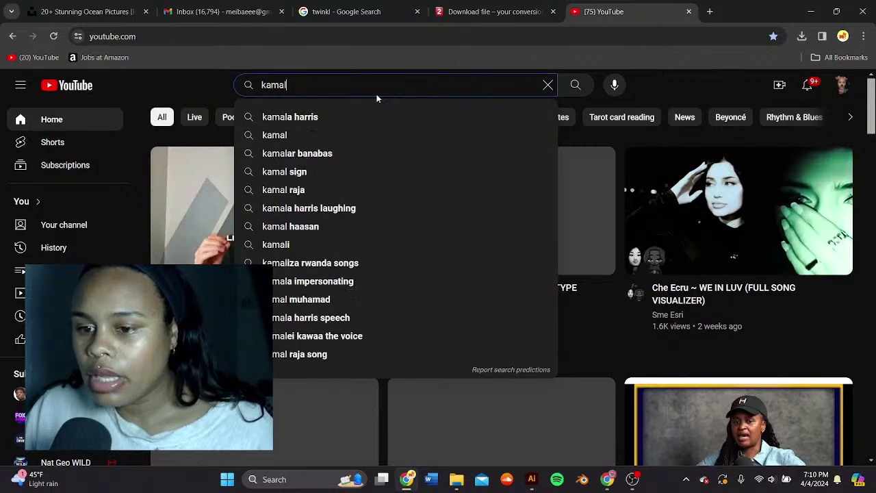
{"action": "type", "text": " harris laug"}
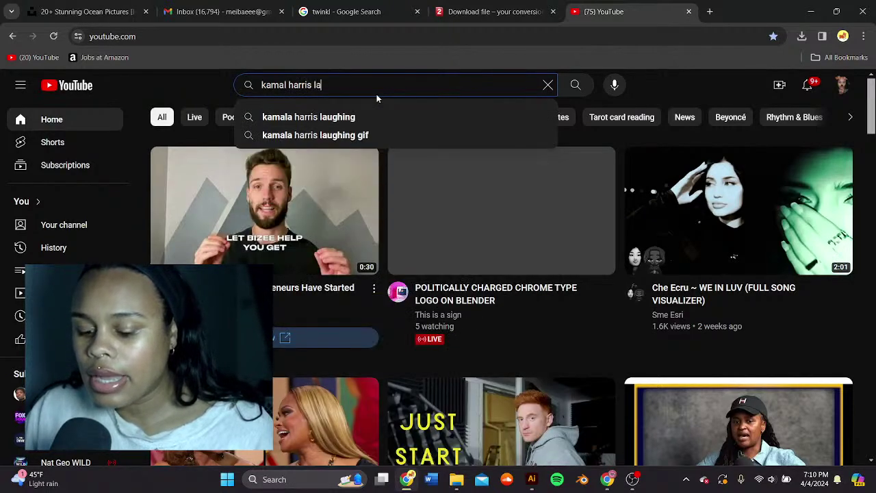
{"action": "type", "text": "hing"}
{"action": "key", "text": "Return"}
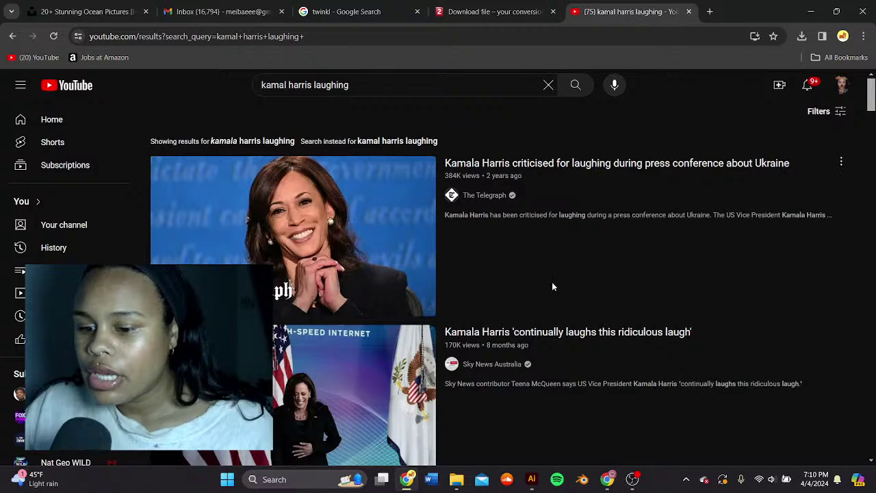
Step: Play the New York Post video of Kamala Harris laughing when asked about Afghanistan and raise the system volume
{"action": "scroll", "coordinate": [552, 286], "scroll_direction": "down", "scroll_amount": 4}
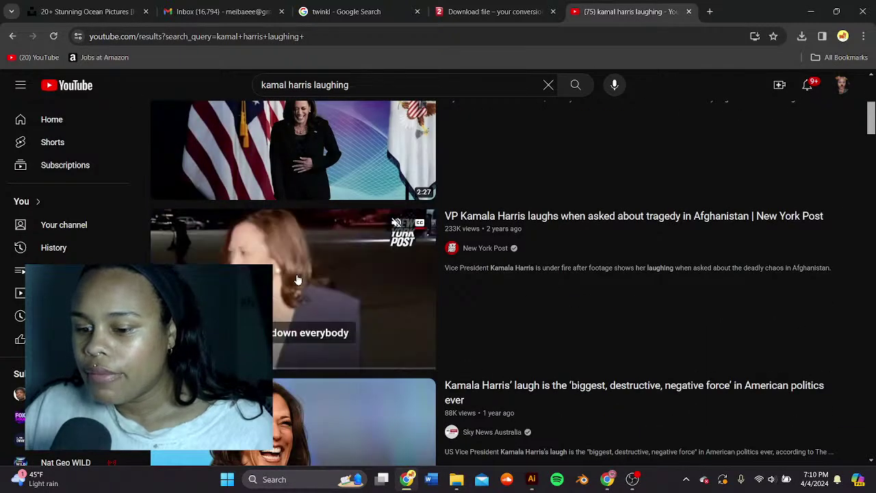
{"action": "scroll", "coordinate": [298, 279], "scroll_direction": "down", "scroll_amount": 2}
{"action": "left_click", "coordinate": [331, 169]}
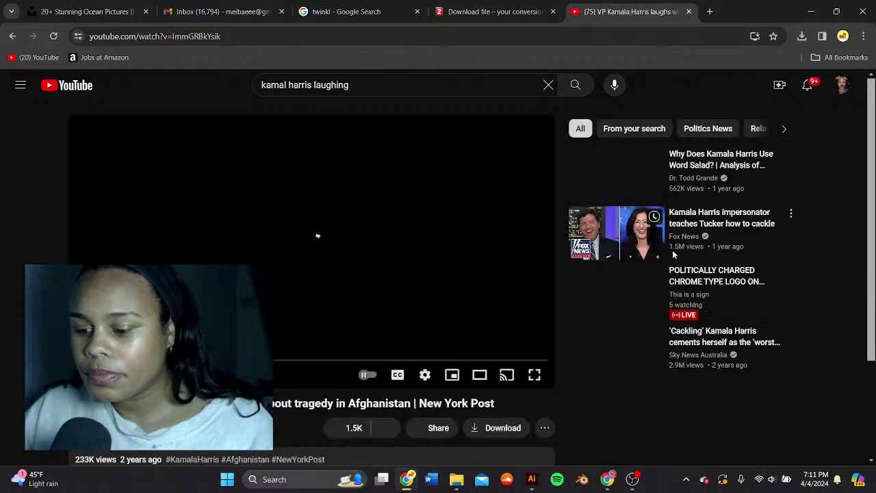
{"action": "left_click", "coordinate": [770, 477]}
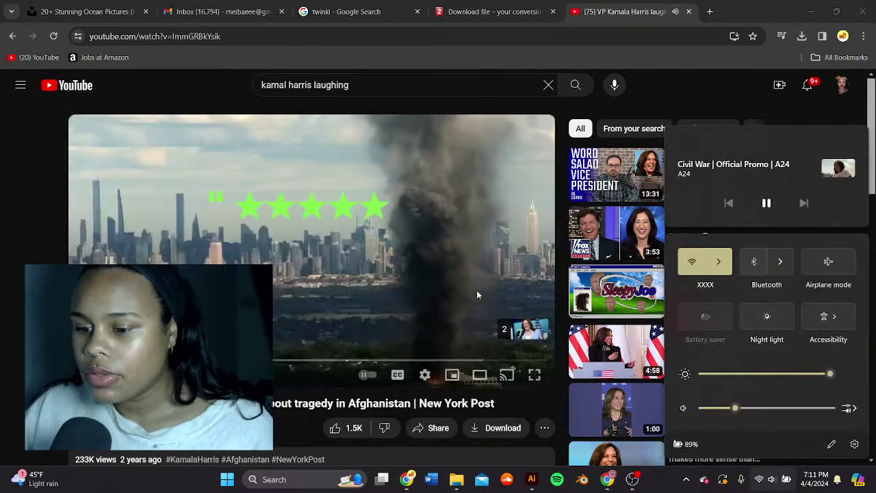
{"action": "left_click", "coordinate": [428, 256]}
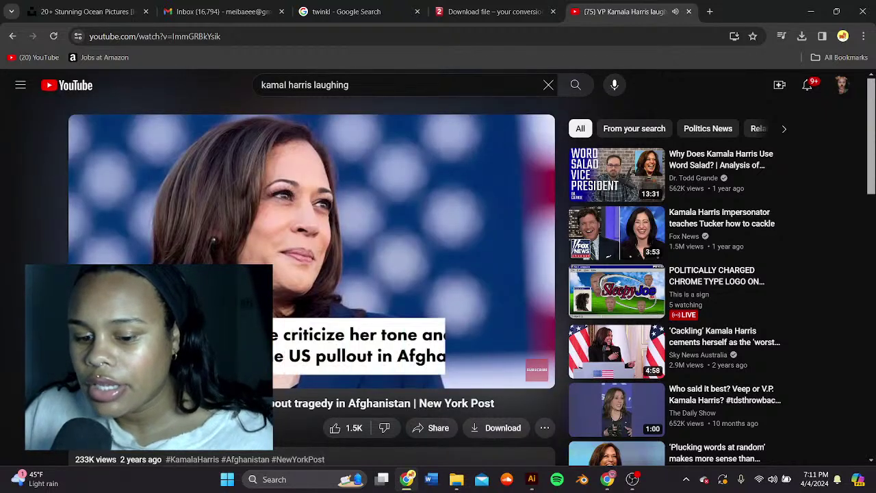
{"action": "key", "text": "XF86AudioRaiseVolume"}
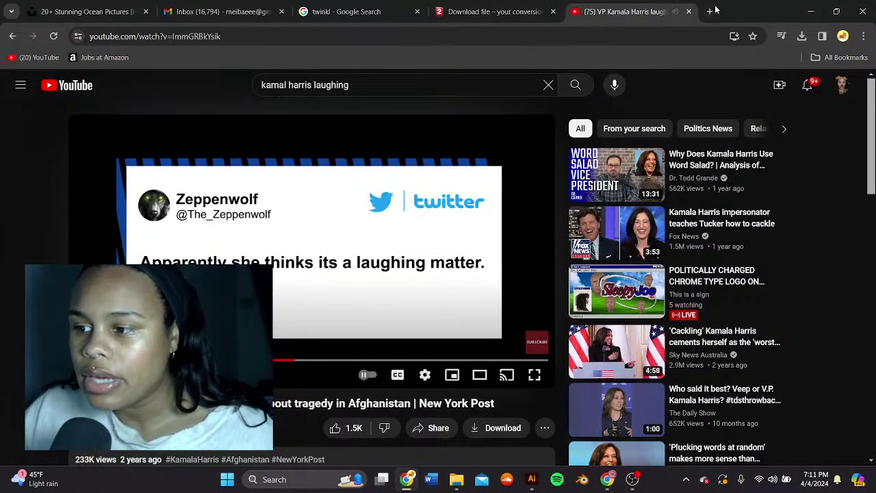
Step: Open instagram.com in a new browser tab
{"action": "left_click", "coordinate": [709, 12]}
{"action": "type", "text": "i"}
{"action": "key", "text": "BackSpace"}
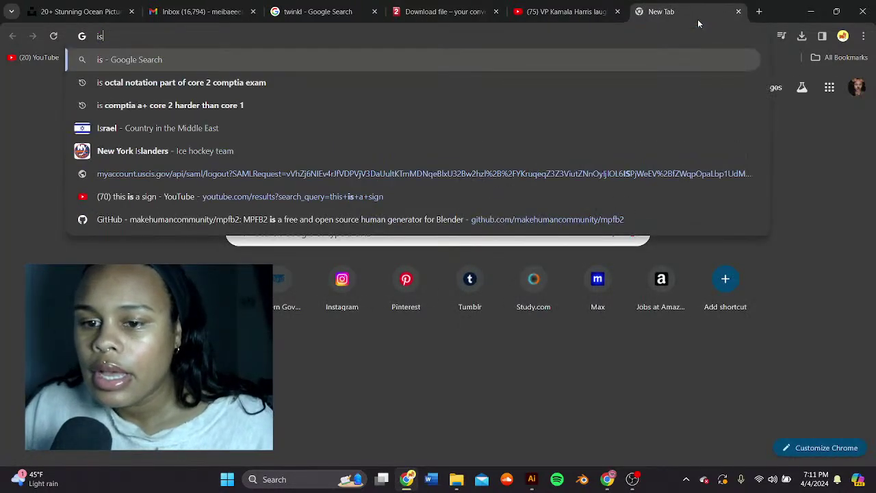
{"action": "type", "text": "s"}
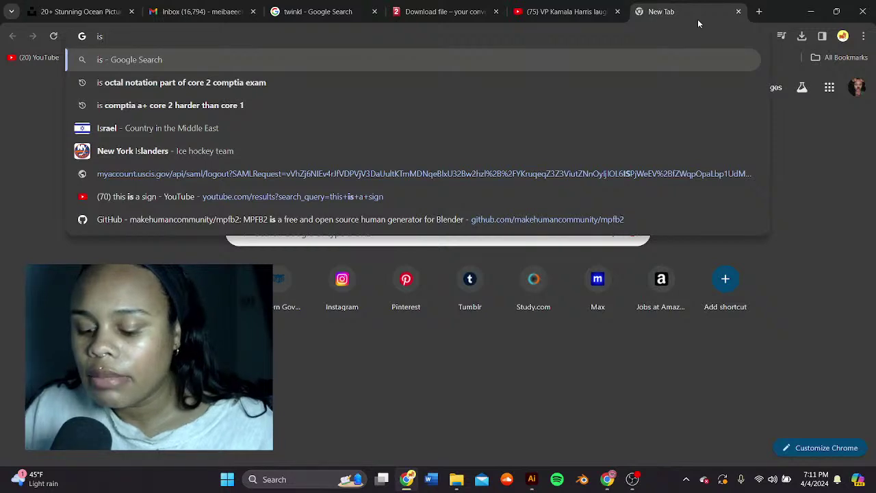
{"action": "key", "text": "BackSpace"}
{"action": "key", "text": "BackSpace"}
{"action": "type", "text": "int"}
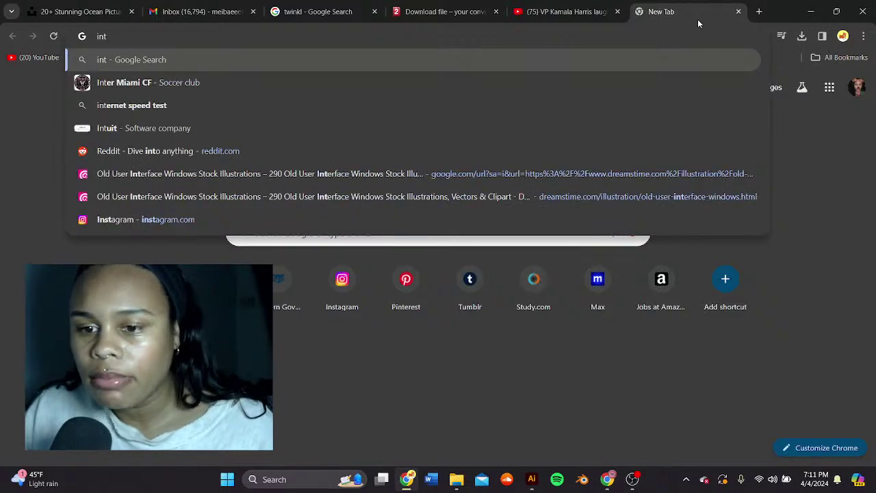
{"action": "key", "text": "BackSpace"}
{"action": "type", "text": "sta"}
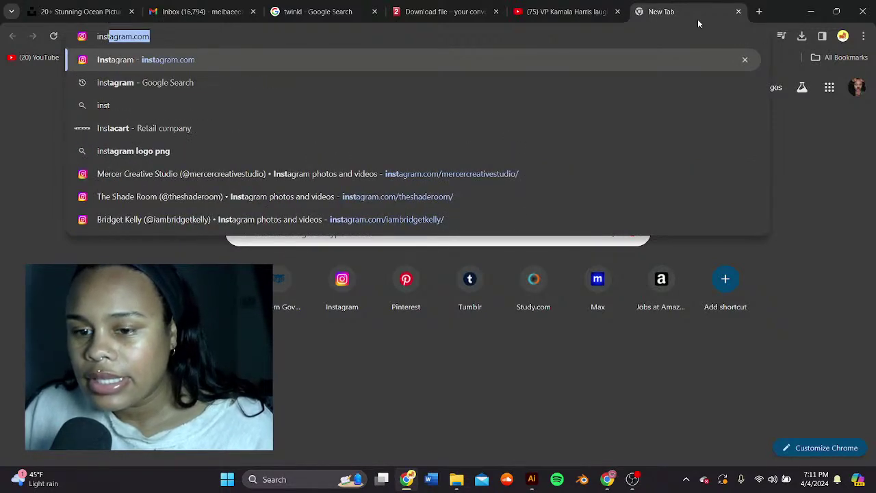
{"action": "key", "text": "Return"}
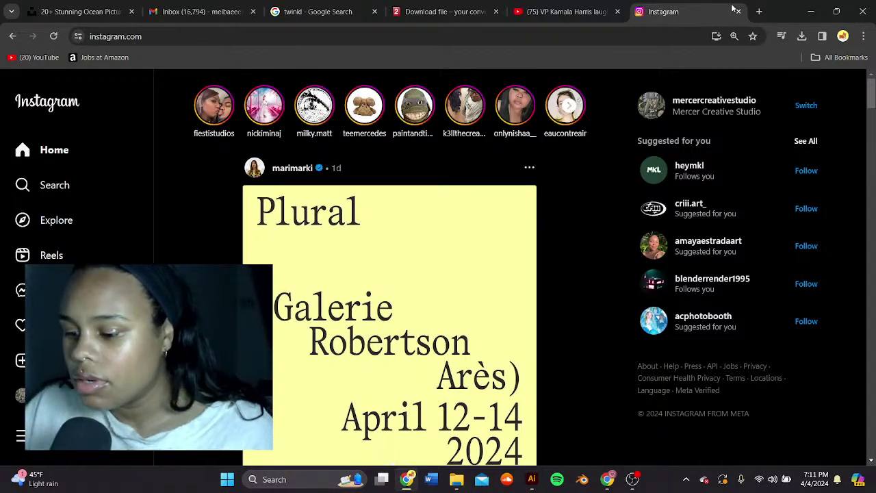
Step: Switch to OBS and set the Desktop Audio device to Speakers (Realtek(R) Audio)
{"action": "left_click", "coordinate": [633, 479]}
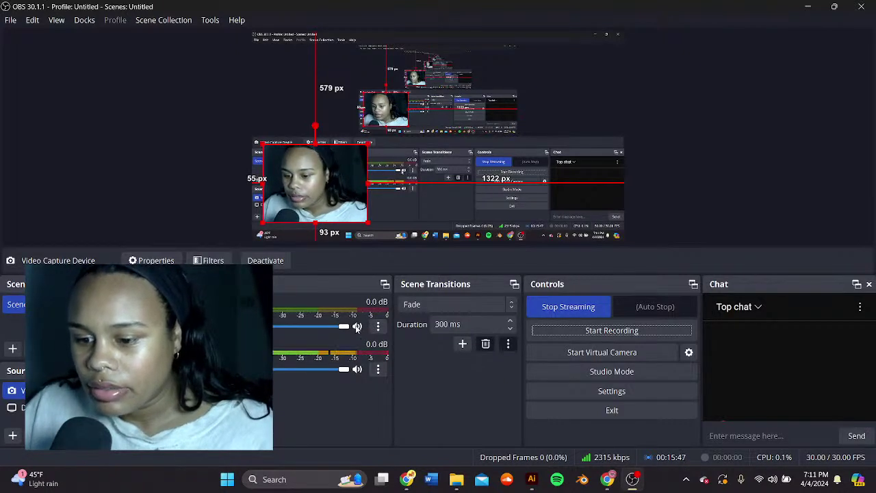
{"action": "left_click", "coordinate": [377, 326]}
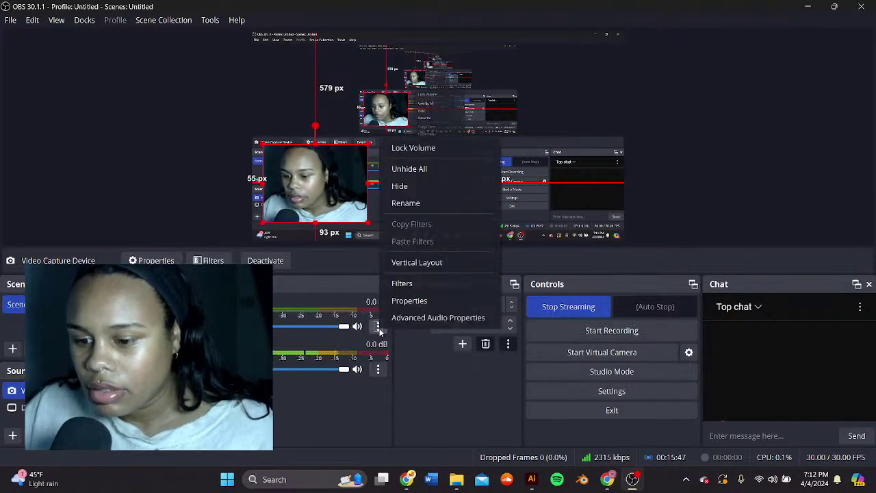
{"action": "left_click", "coordinate": [427, 301]}
{"action": "left_click", "coordinate": [307, 93]}
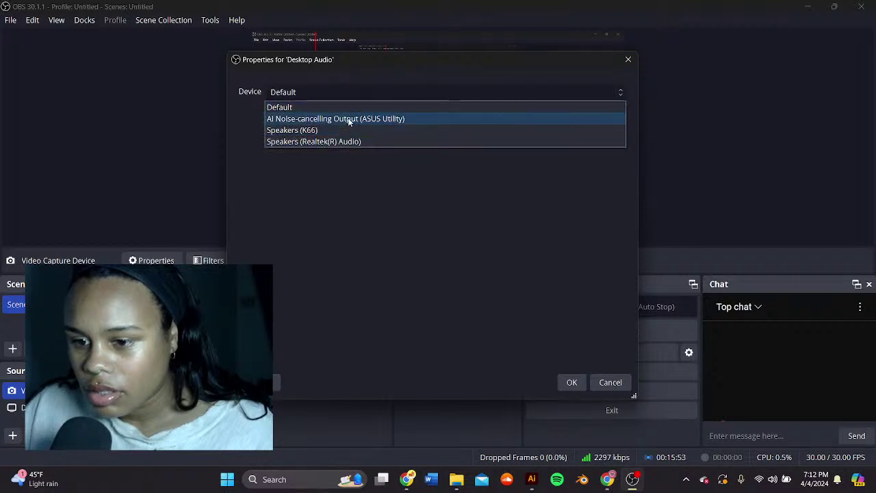
{"action": "left_click", "coordinate": [364, 142]}
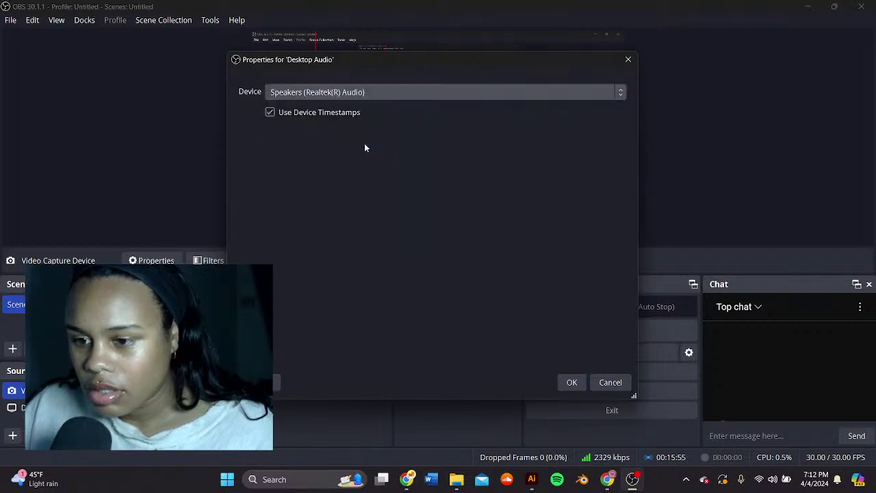
{"action": "left_click", "coordinate": [571, 382]}
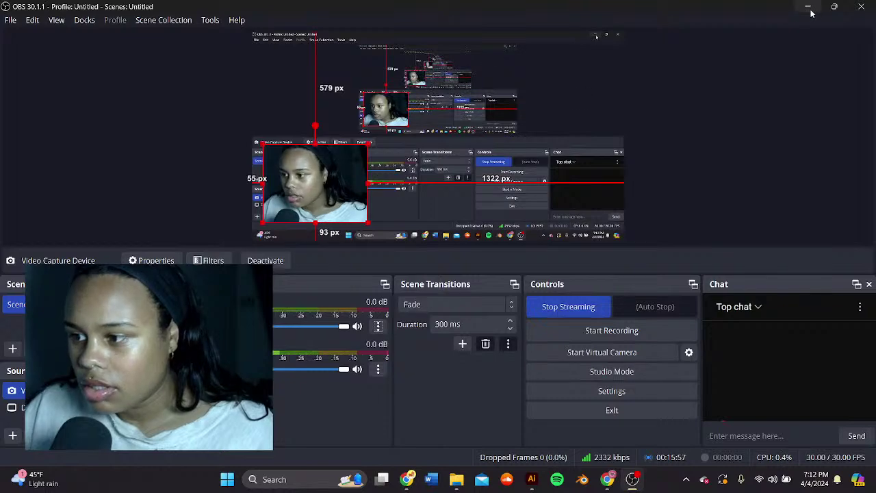
Step: Minimize OBS, return to the Kamala Harris video in Chrome and continue watching it with the volume raised
{"action": "left_click", "coordinate": [808, 7]}
{"action": "left_click", "coordinate": [563, 11]}
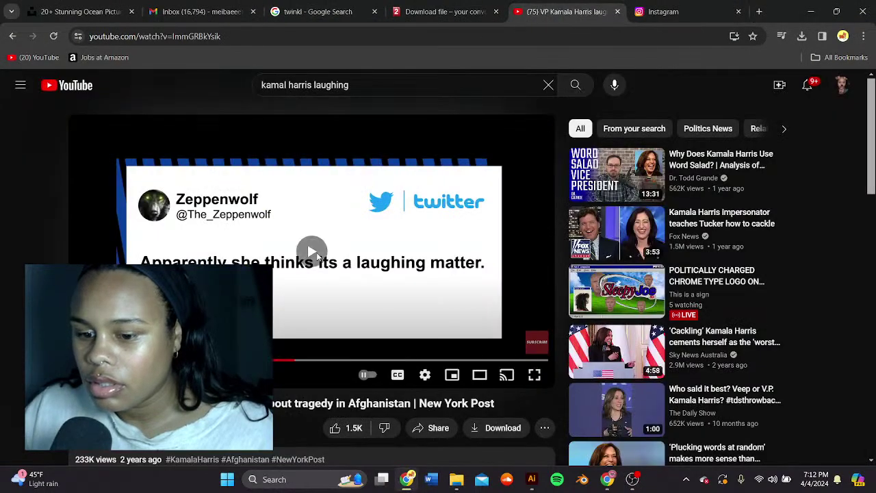
{"action": "key", "text": "XF86AudioRaiseVolume"}
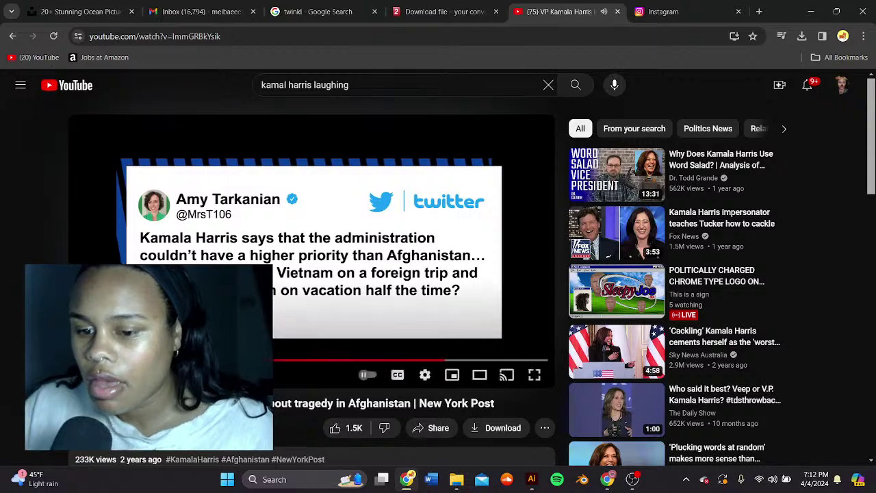
Step: Open the Mercer Creative Studio profile on Instagram and browse down through its grid of posts
{"action": "left_click", "coordinate": [660, 12]}
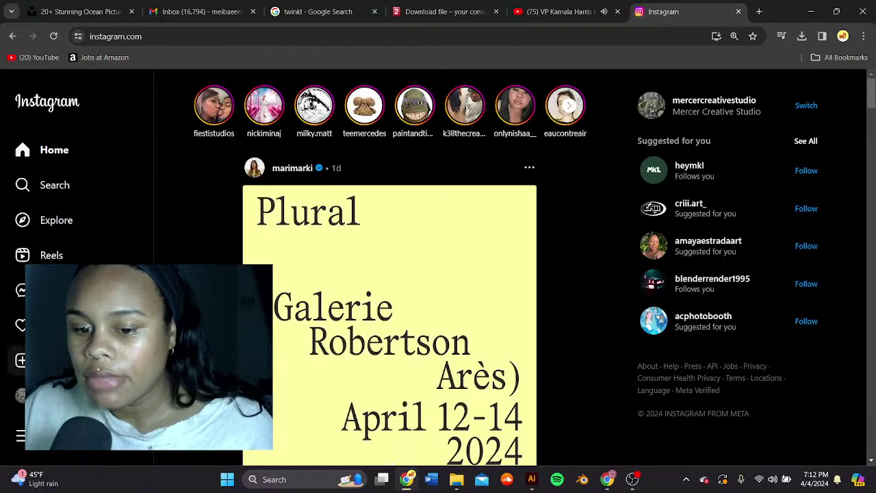
{"action": "left_click", "coordinate": [21, 394]}
{"action": "scroll", "coordinate": [481, 265], "scroll_direction": "down", "scroll_amount": 5}
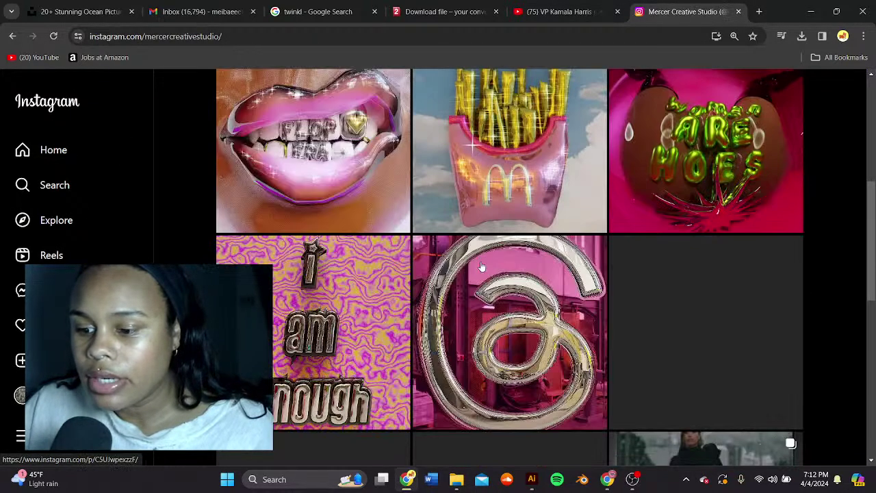
{"action": "scroll", "coordinate": [567, 278], "scroll_direction": "up", "scroll_amount": 5}
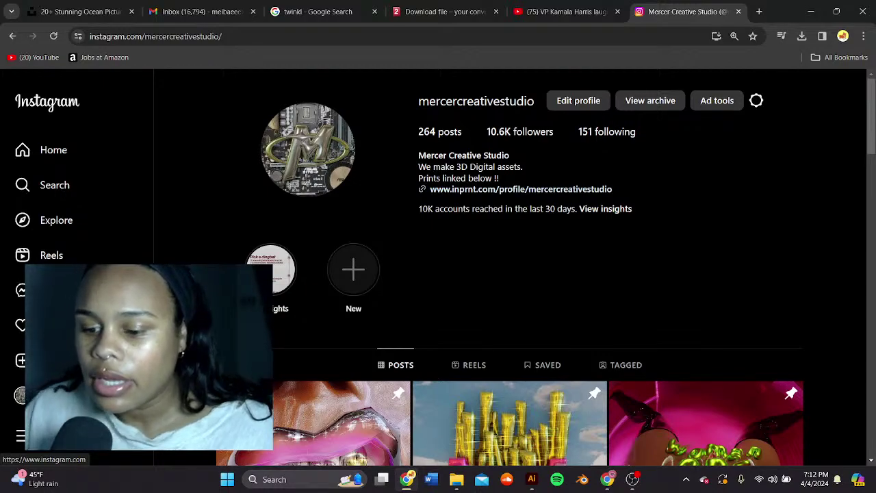
{"action": "scroll", "coordinate": [465, 342], "scroll_direction": "down", "scroll_amount": 20}
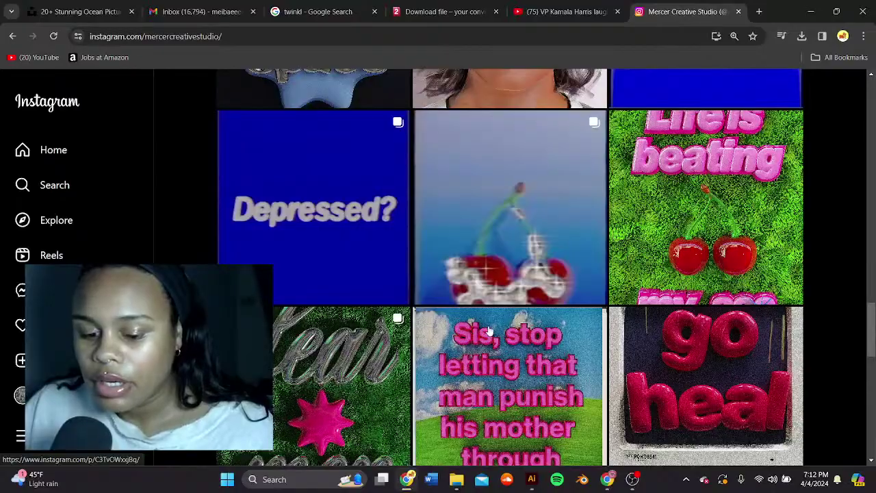
{"action": "scroll", "coordinate": [489, 331], "scroll_direction": "down", "scroll_amount": 15}
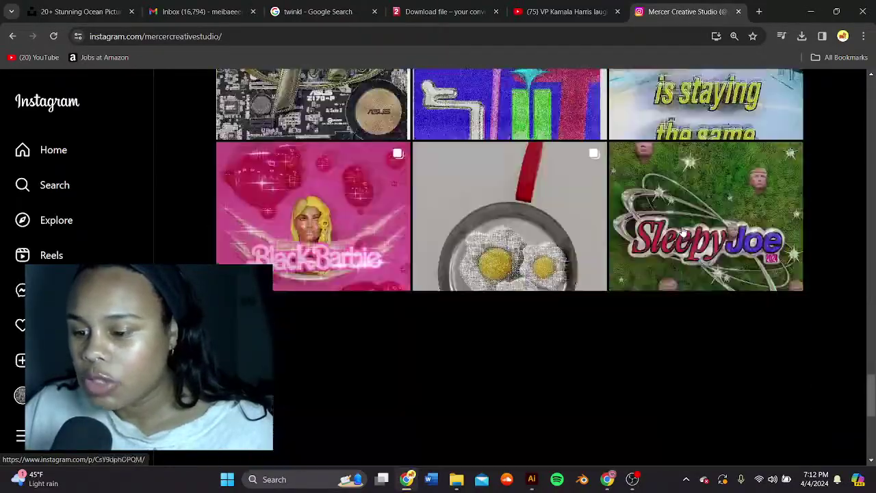
{"action": "scroll", "coordinate": [682, 233], "scroll_direction": "down", "scroll_amount": 10}
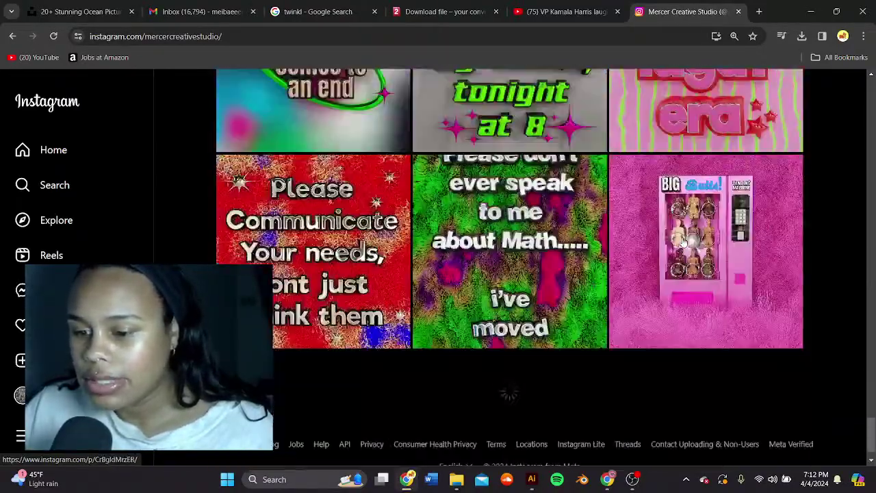
Step: Open the Ron DeSantis chrome-type post and view its slides up to the fourth one
{"action": "scroll", "coordinate": [682, 233], "scroll_direction": "down", "scroll_amount": 3}
{"action": "left_click", "coordinate": [350, 268]}
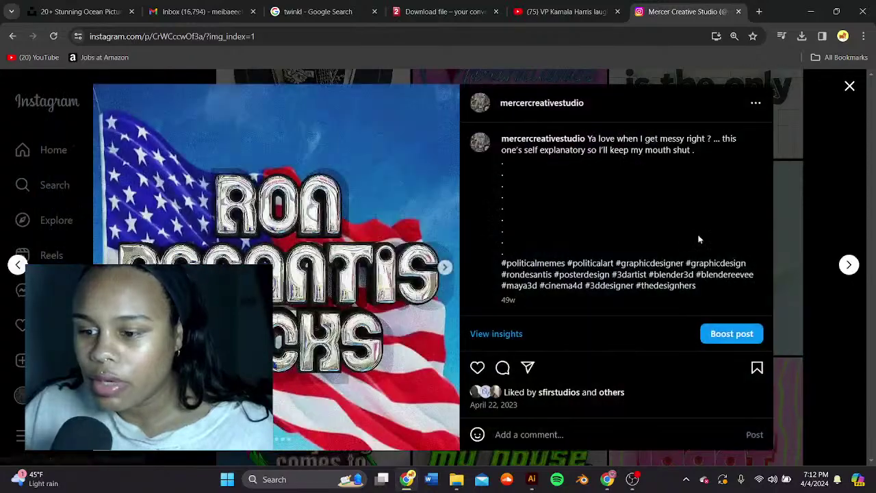
{"action": "left_click", "coordinate": [444, 269]}
{"action": "left_click", "coordinate": [444, 269]}
{"action": "left_click", "coordinate": [444, 268]}
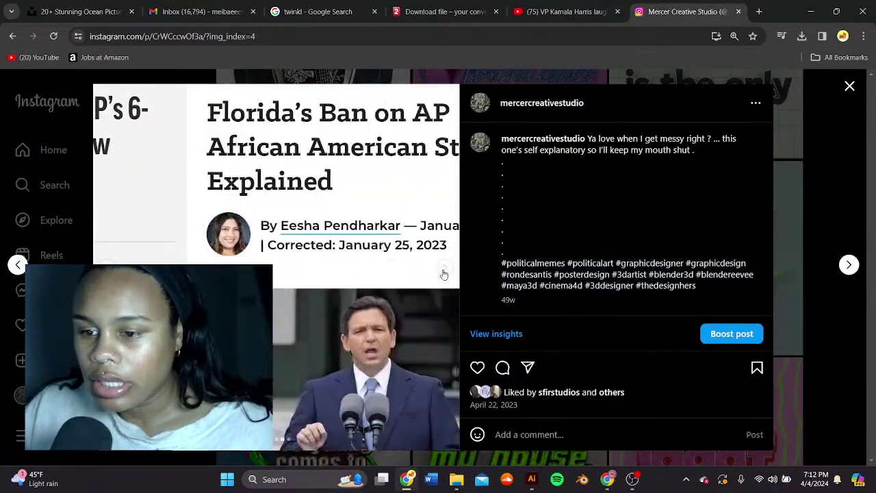
Step: Close the Ron DeSantis post and find and open the older "Kamala Harris Laughing" post further down the profile
{"action": "left_click", "coordinate": [849, 88]}
{"action": "scroll", "coordinate": [479, 247], "scroll_direction": "down", "scroll_amount": 10}
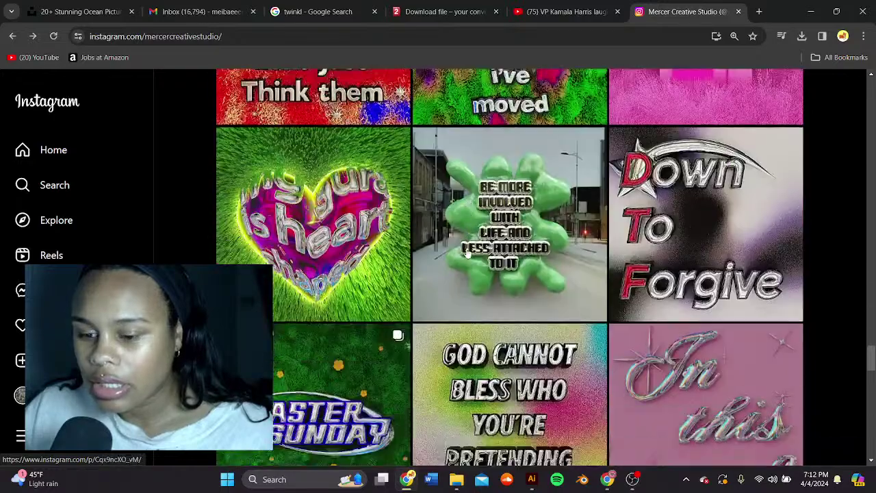
{"action": "scroll", "coordinate": [465, 253], "scroll_direction": "down", "scroll_amount": 20}
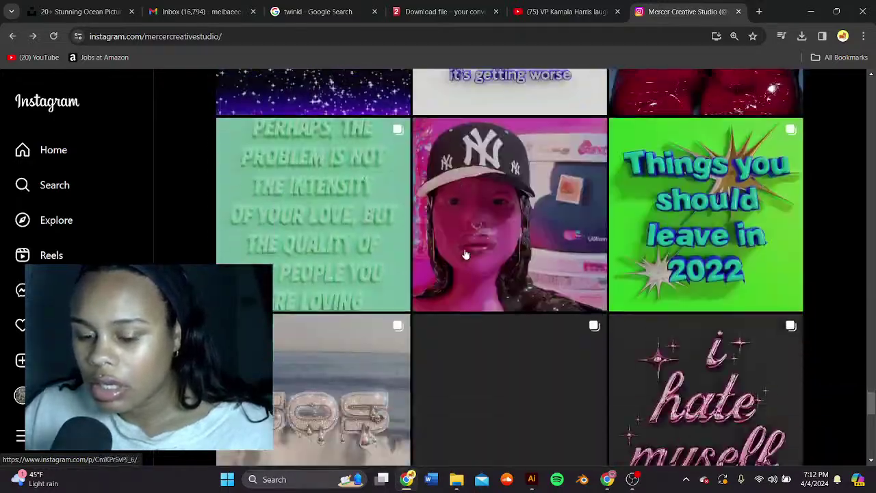
{"action": "scroll", "coordinate": [465, 255], "scroll_direction": "down", "scroll_amount": 6}
{"action": "left_click", "coordinate": [355, 134]}
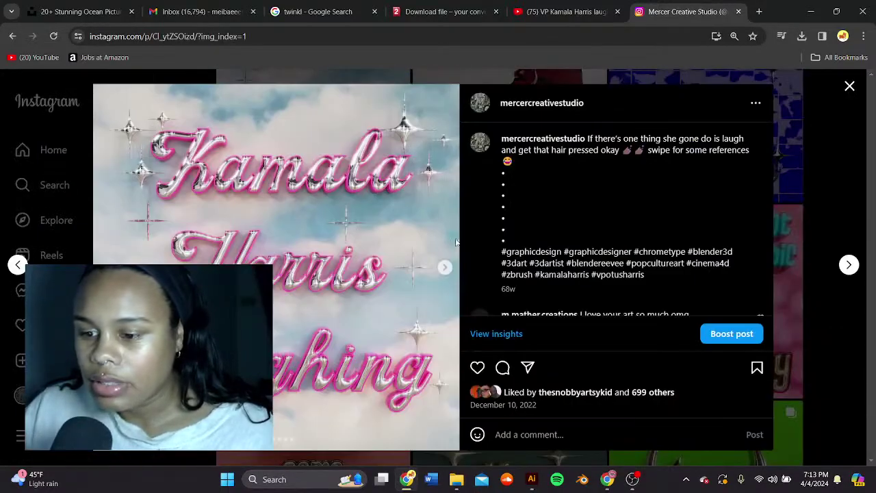
Step: Watch the Kamala Harris post's reference clips with sound through to the sixth slide, and close the post
{"action": "left_click", "coordinate": [445, 266]}
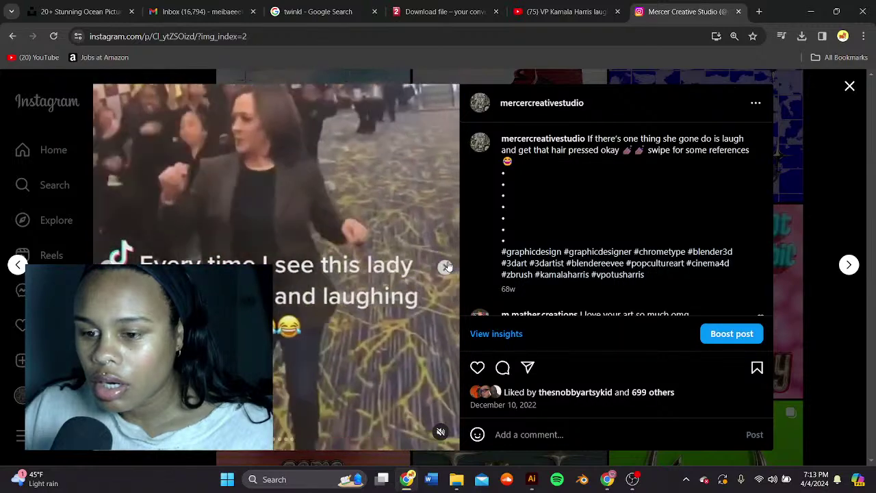
{"action": "left_click", "coordinate": [442, 431]}
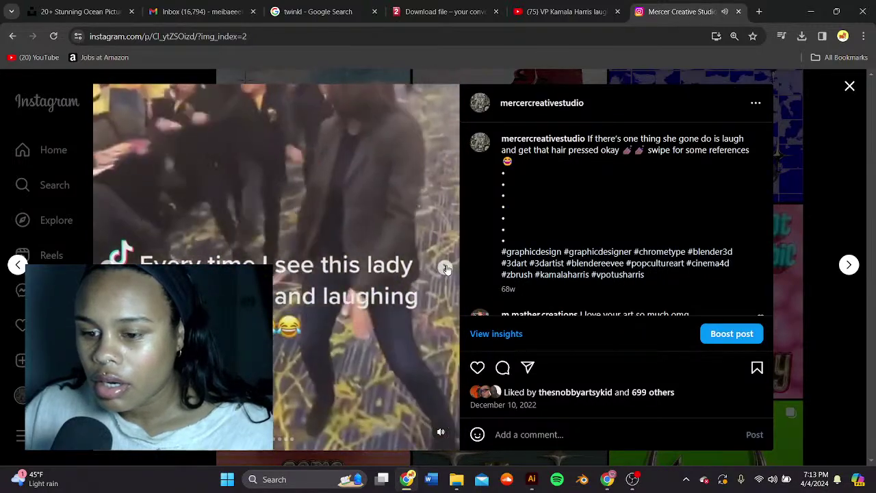
{"action": "left_click", "coordinate": [445, 267]}
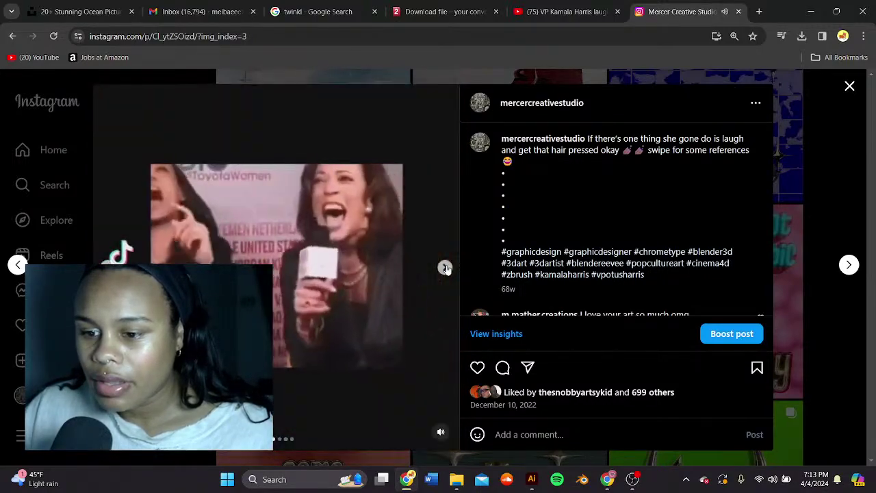
{"action": "left_click", "coordinate": [445, 267]}
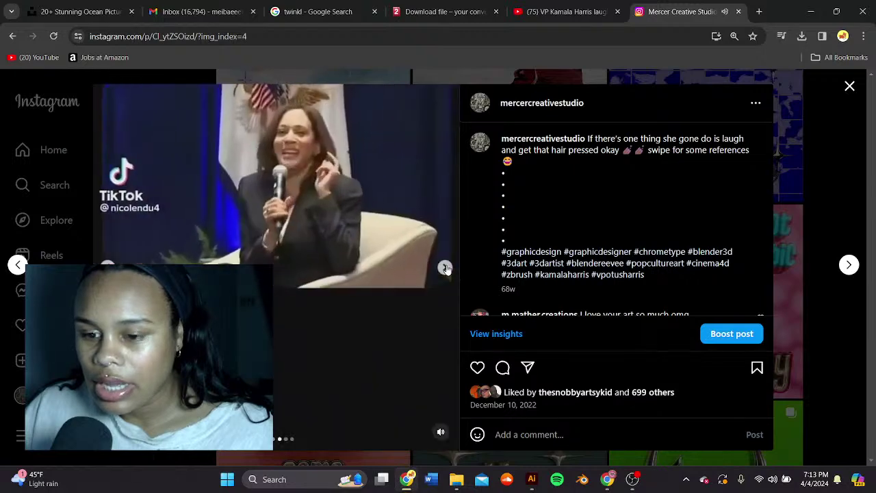
{"action": "left_click", "coordinate": [446, 268]}
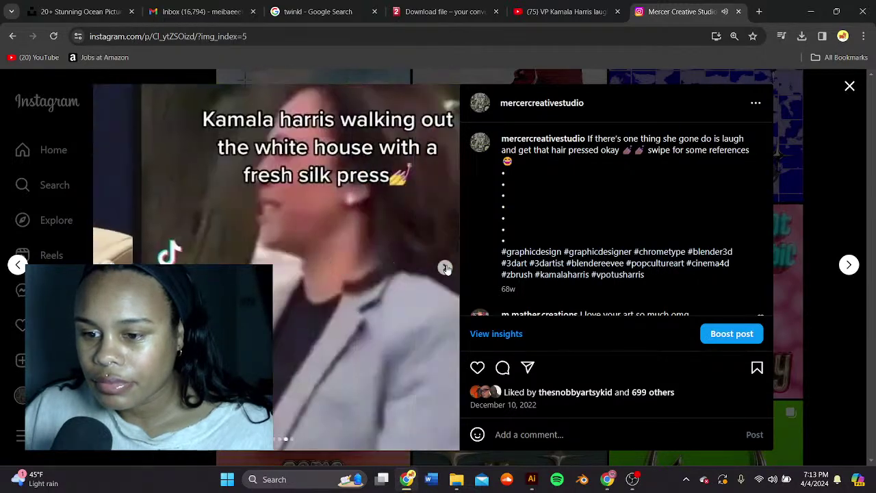
{"action": "left_click", "coordinate": [447, 268]}
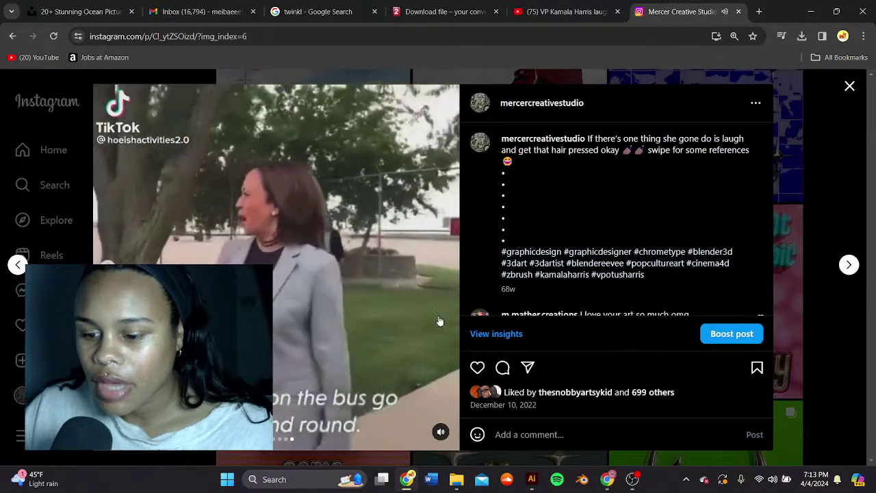
{"action": "left_click", "coordinate": [849, 86]}
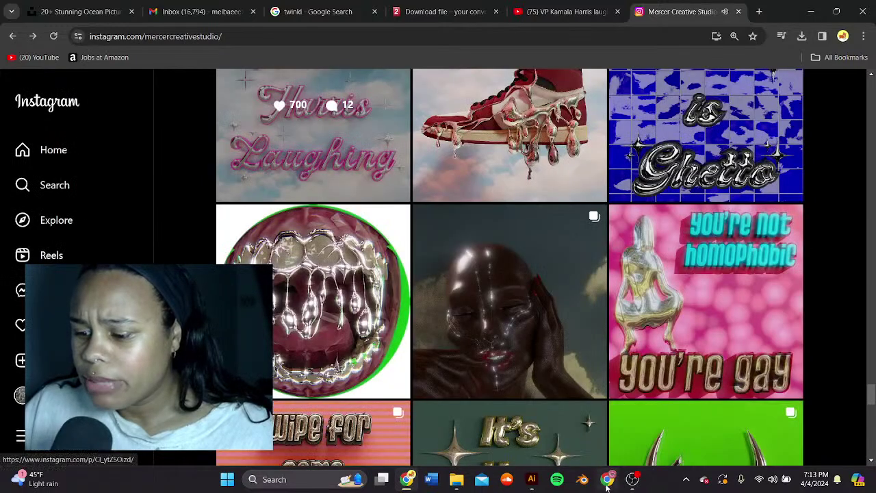
Step: Switch to Illustrator, bring the whole BIDEN 2025 design into view and select its text over the red ellipse
{"action": "mouse_move", "coordinate": [605, 487]}
{"action": "left_click", "coordinate": [532, 484]}
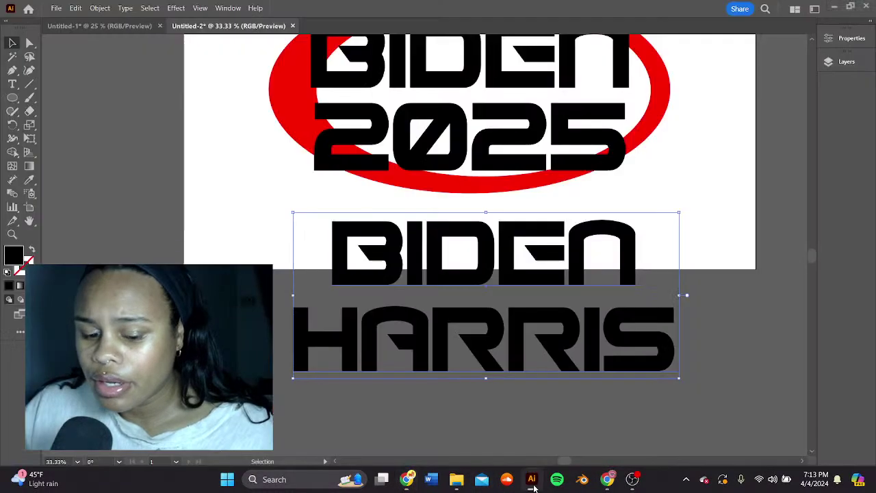
{"action": "left_click_drag", "start_coordinate": [446, 194], "coordinate": [450, 201]}
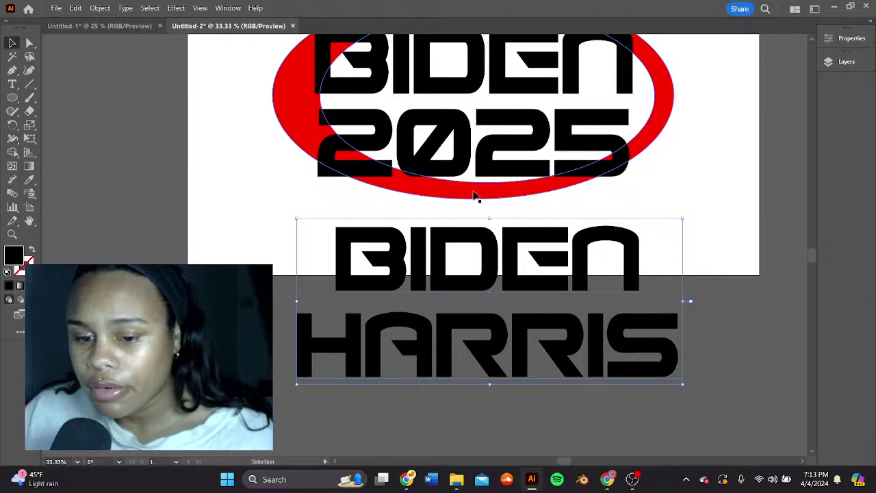
{"action": "scroll", "coordinate": [533, 224], "scroll_direction": "right", "scroll_amount": 2}
{"action": "scroll", "coordinate": [533, 224], "scroll_direction": "up", "scroll_amount": 3}
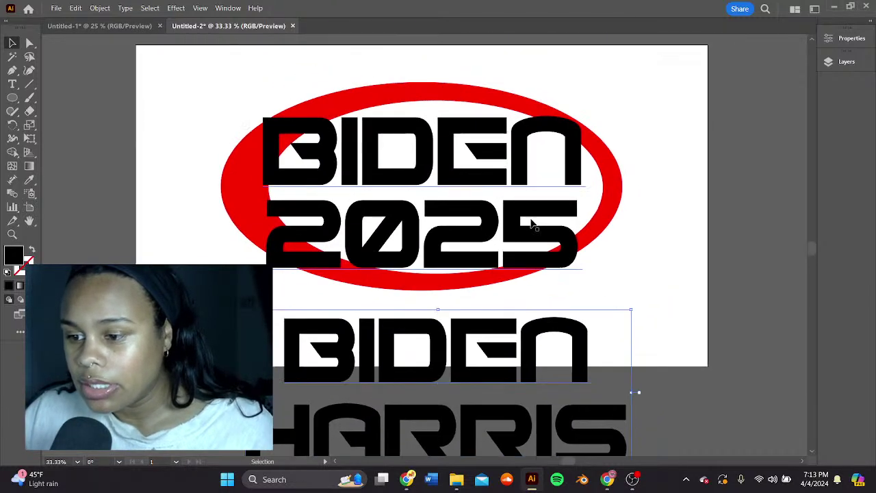
{"action": "left_click", "coordinate": [364, 193]}
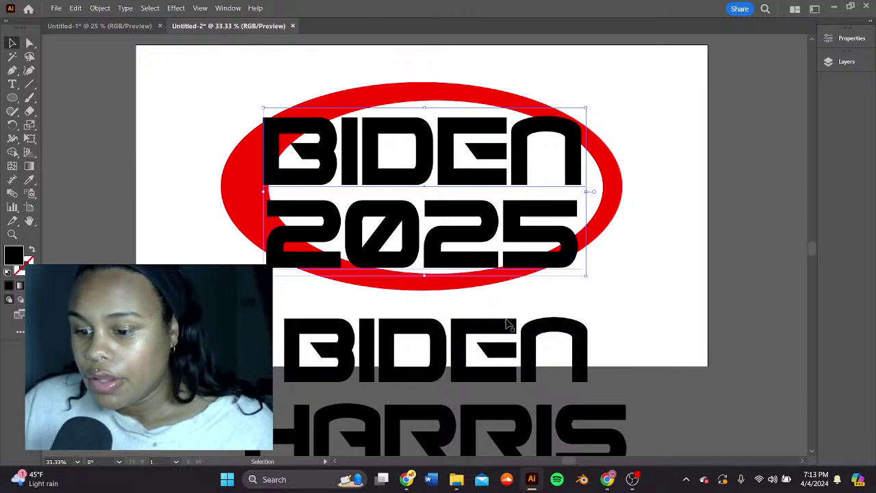
Step: Try the BIDEN HARRIS text centred over the red ellipse, with the BIDEN 2025 text moved below the artboard
{"action": "left_click_drag", "start_coordinate": [491, 369], "coordinate": [488, 186]}
{"action": "left_click_drag", "start_coordinate": [383, 126], "coordinate": [408, 395]}
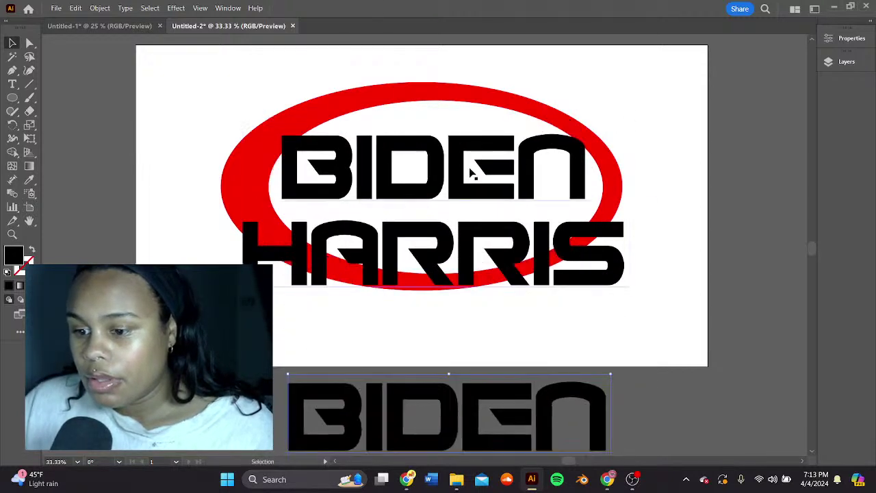
{"action": "left_click_drag", "start_coordinate": [470, 172], "coordinate": [462, 143]}
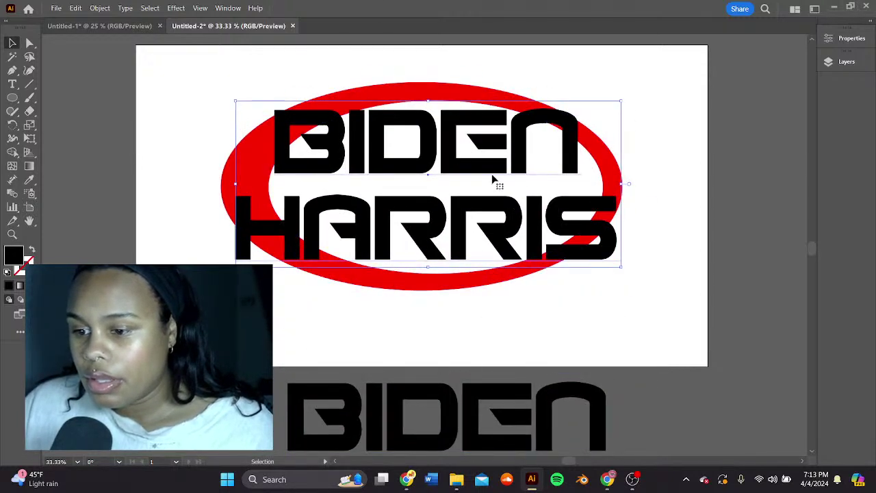
{"action": "left_click_drag", "start_coordinate": [487, 174], "coordinate": [484, 173]}
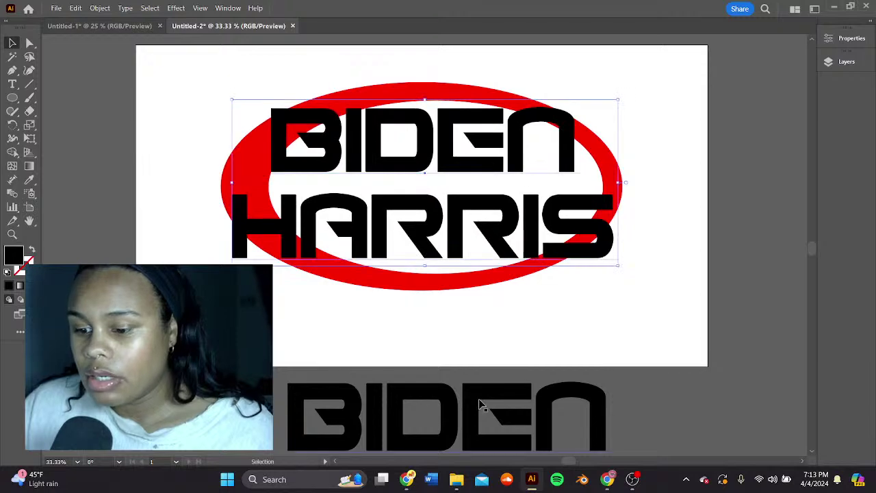
Step: Delete the BIDEN HARRIS text and place the BIDEN 2025 text over the red ellipse
{"action": "left_click_drag", "start_coordinate": [481, 404], "coordinate": [479, 271]}
{"action": "left_click_drag", "start_coordinate": [548, 136], "coordinate": [171, 199]}
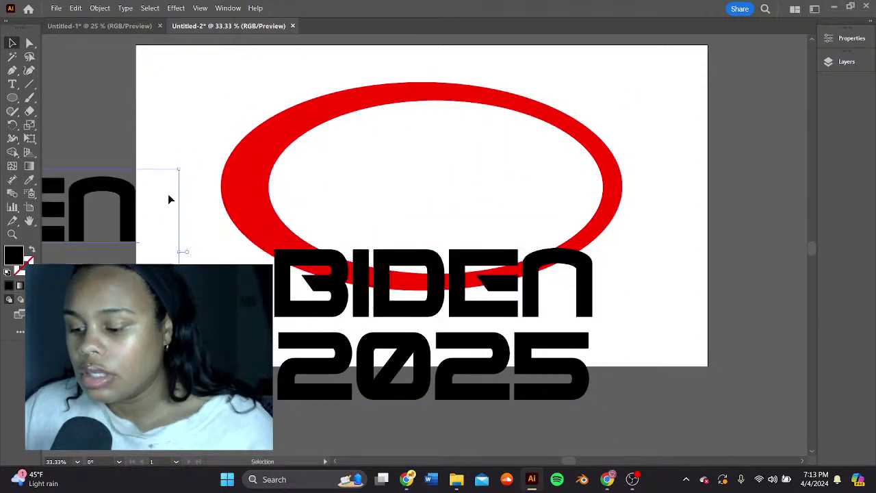
{"action": "key", "text": "Delete"}
{"action": "left_click_drag", "start_coordinate": [313, 333], "coordinate": [316, 199]}
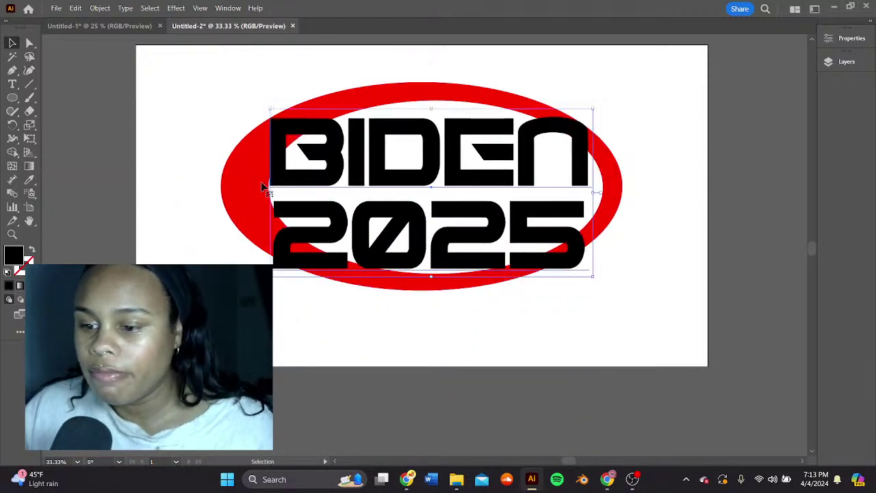
Step: Enlarge the BIDEN 2025 text until it nearly spans the red ellipse's width, and recentre it over the ring
{"action": "left_click_drag", "start_coordinate": [594, 108], "coordinate": [615, 97]}
{"action": "left_click_drag", "start_coordinate": [540, 150], "coordinate": [515, 149]}
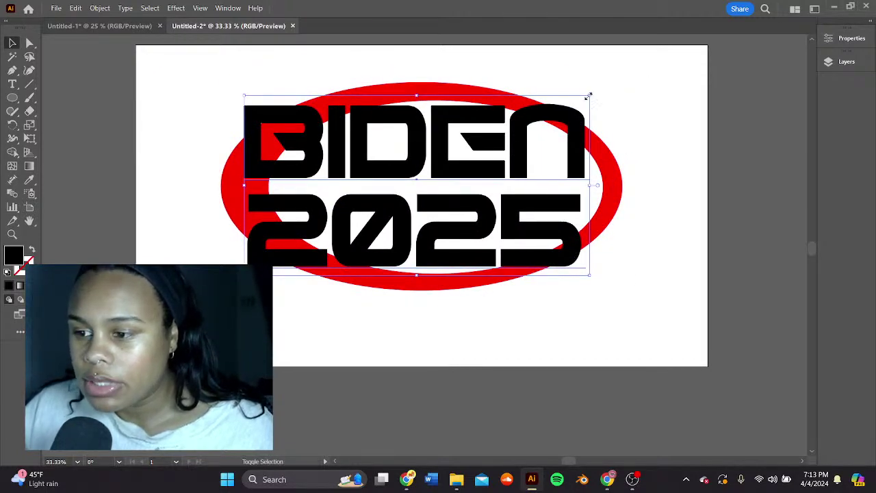
{"action": "left_click_drag", "start_coordinate": [589, 96], "coordinate": [603, 89], "text": "shift"}
{"action": "mouse_move", "coordinate": [530, 144]}
{"action": "left_mouse_down"}
{"action": "mouse_move", "coordinate": [538, 146]}
{"action": "mouse_move", "coordinate": [533, 155]}
{"action": "left_mouse_up"}
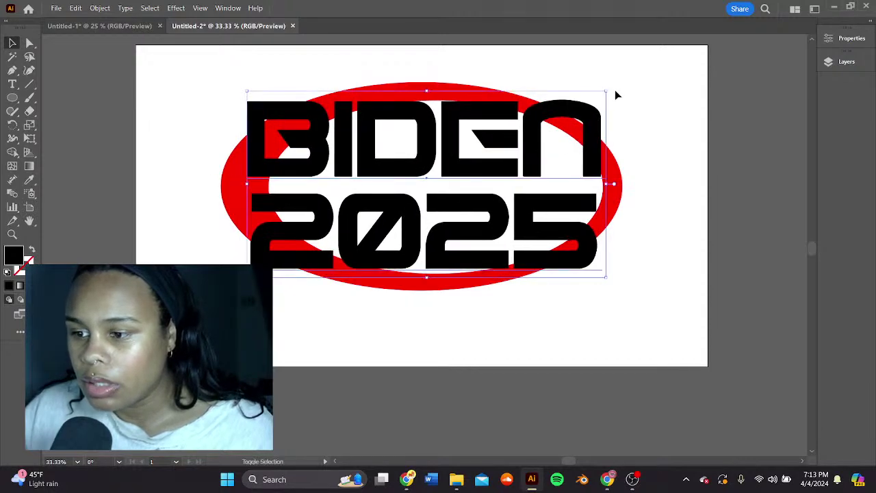
{"action": "left_click_drag", "start_coordinate": [606, 91], "coordinate": [620, 83], "text": "shift"}
{"action": "mouse_move", "coordinate": [545, 145]}
{"action": "left_mouse_down"}
{"action": "mouse_move", "coordinate": [523, 156]}
{"action": "mouse_move", "coordinate": [532, 148]}
{"action": "left_mouse_up"}
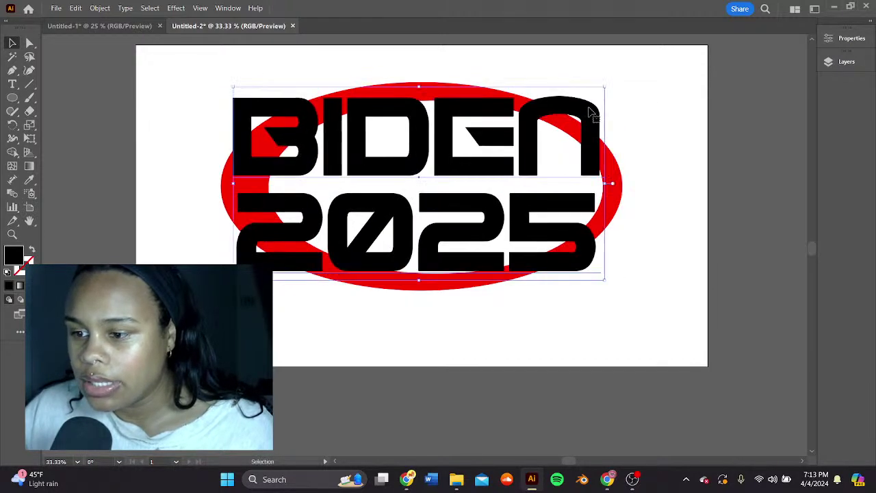
{"action": "left_click_drag", "start_coordinate": [607, 88], "coordinate": [609, 85]}
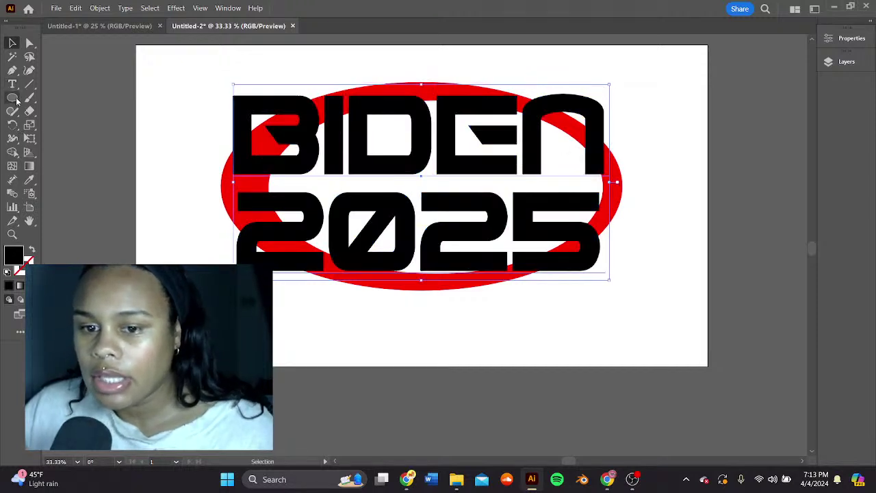
Step: Draw a thin black horizontal rectangle about 1358 × 35 px between the BIDEN and 2025 lines, and show its properties
{"action": "left_click_drag", "start_coordinate": [17, 101], "coordinate": [59, 97]}
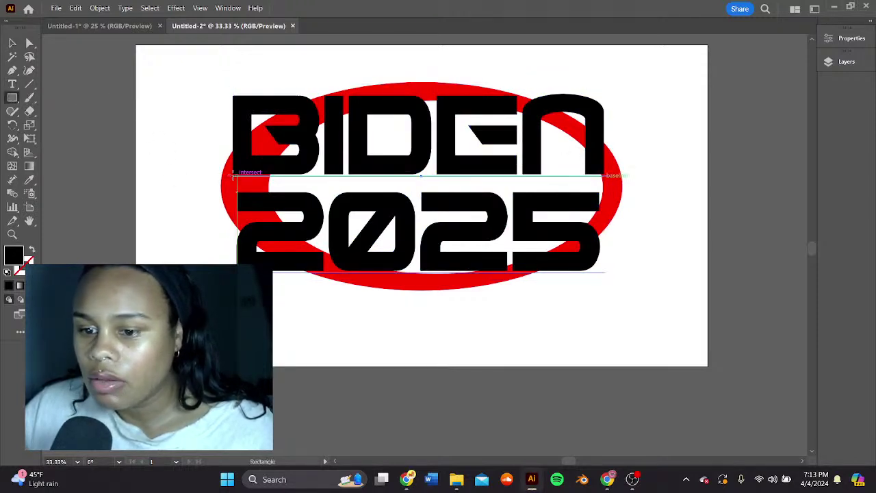
{"action": "left_click_drag", "start_coordinate": [212, 177], "coordinate": [616, 183]}
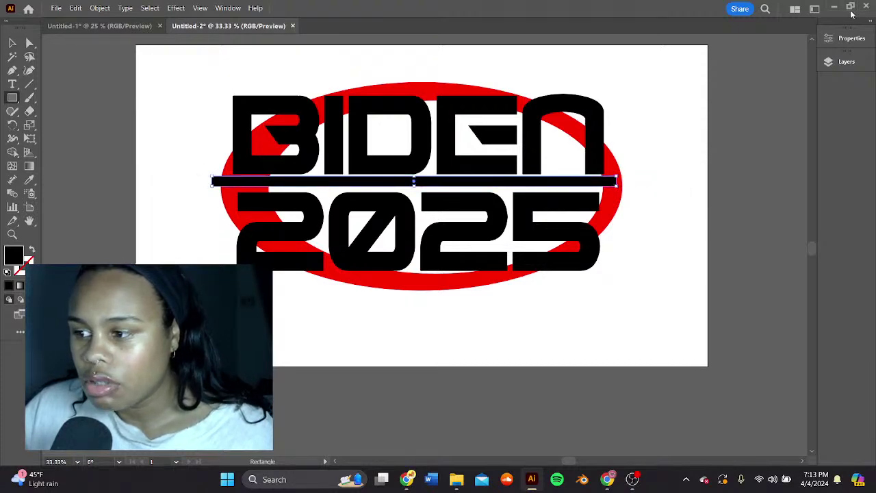
{"action": "left_click", "coordinate": [828, 39]}
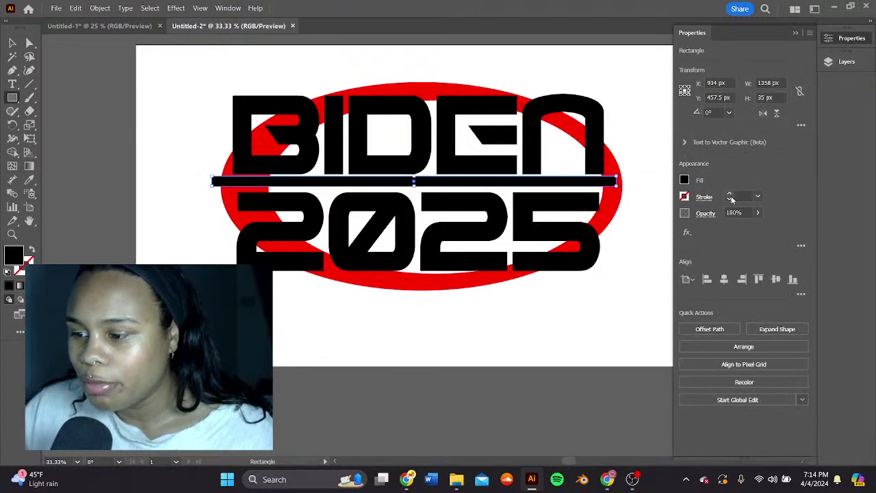
{"action": "left_click", "coordinate": [686, 233]}
{"action": "left_click", "coordinate": [763, 154]}
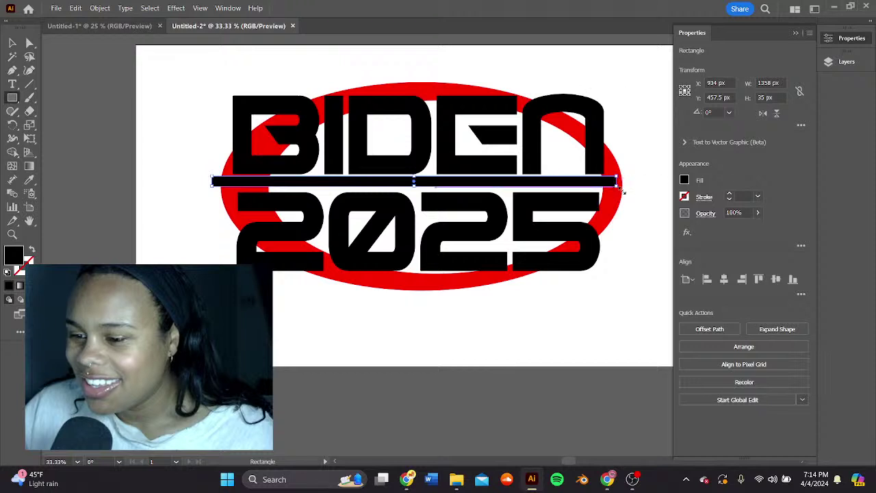
Step: Fill the thin rectangle between the BIDEN and 2025 lines with blue
{"action": "left_click", "coordinate": [686, 182]}
{"action": "left_click", "coordinate": [619, 224]}
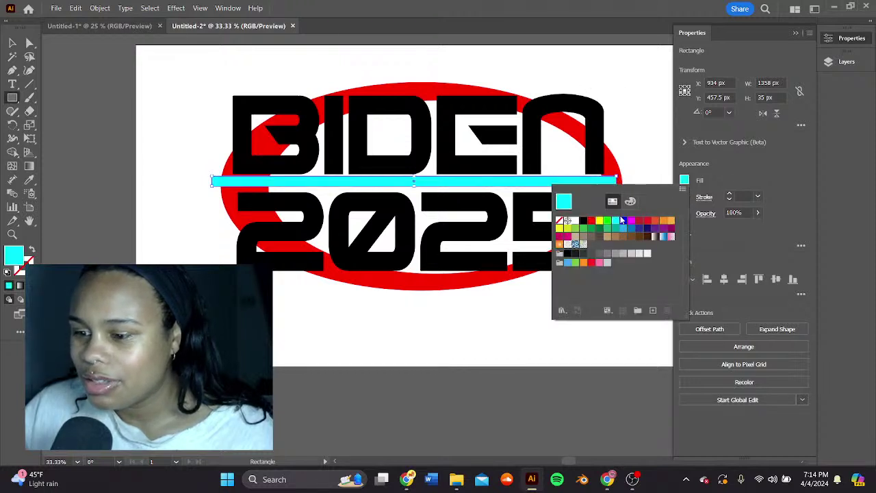
{"action": "left_click", "coordinate": [623, 221]}
{"action": "left_click", "coordinate": [621, 136]}
{"action": "left_click_drag", "start_coordinate": [621, 112], "coordinate": [598, 104]}
{"action": "left_click", "coordinate": [601, 93]}
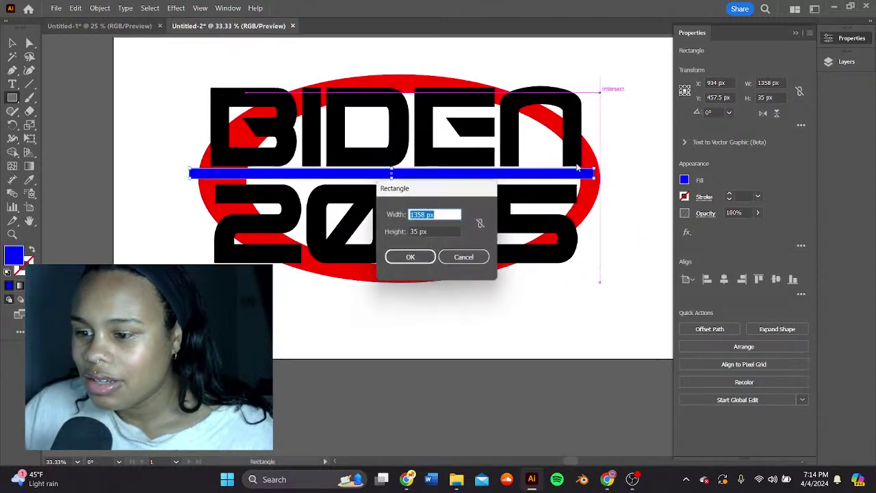
{"action": "left_click", "coordinate": [463, 257]}
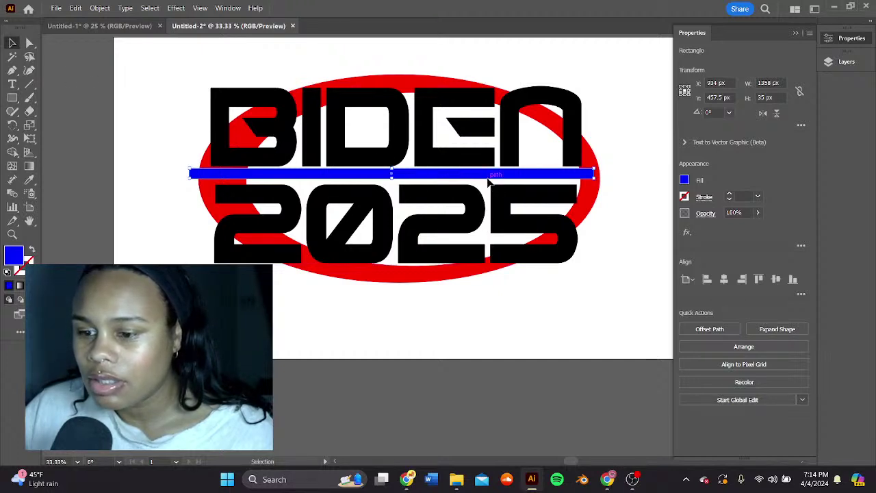
Step: Shift the blue bar horizontally to about X 955 px and fully round its corners into pill-shaped ends
{"action": "left_click_drag", "start_coordinate": [488, 181], "coordinate": [491, 183]}
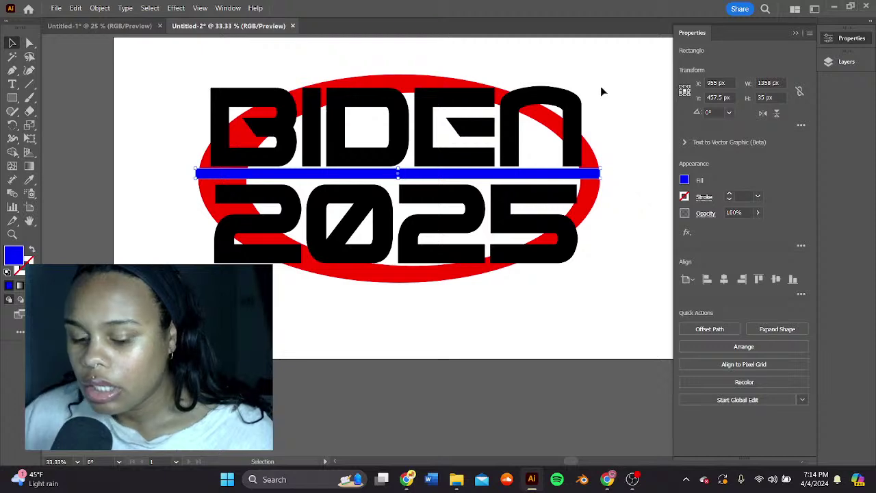
{"action": "key", "text": "ctrl+equal"}
{"action": "key", "text": "ctrl+equal"}
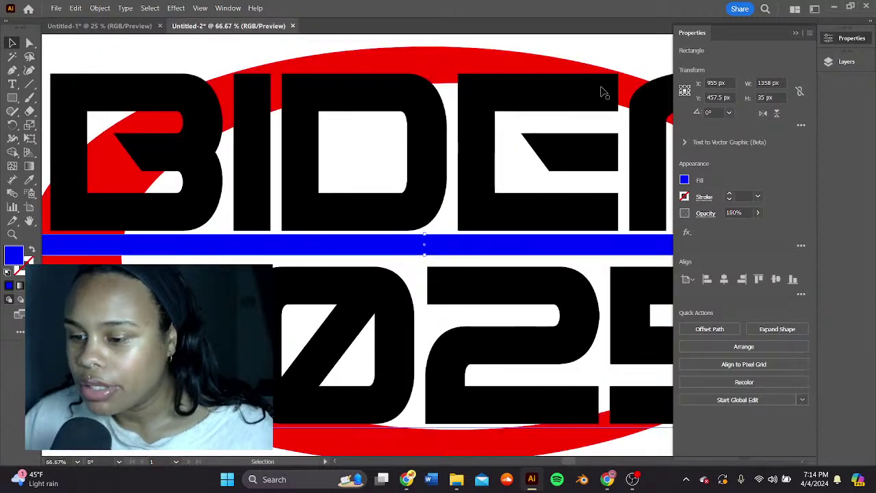
{"action": "scroll", "coordinate": [523, 159], "scroll_direction": "down", "scroll_amount": 2}
{"action": "scroll", "coordinate": [520, 137], "scroll_direction": "right", "scroll_amount": 5}
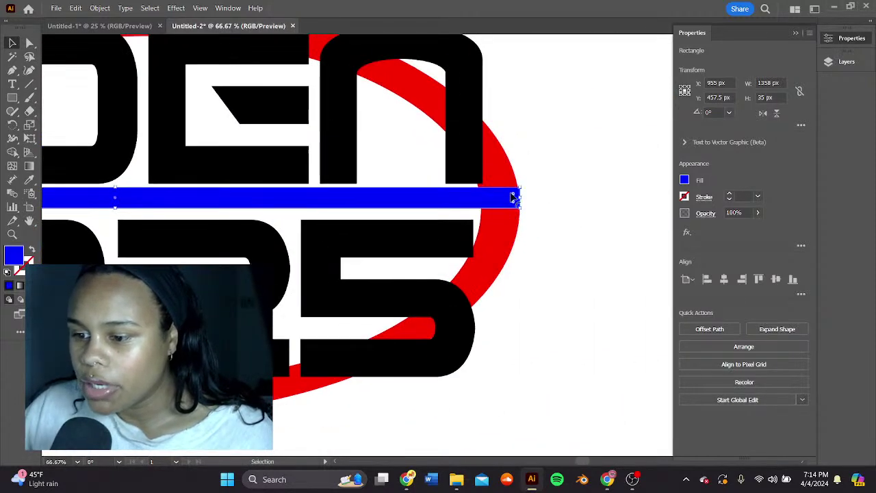
{"action": "left_click_drag", "start_coordinate": [512, 196], "coordinate": [442, 191]}
{"action": "left_click", "coordinate": [595, 159]}
{"action": "key", "text": "space"}
{"action": "left_click_drag", "start_coordinate": [442, 140], "coordinate": [576, 147]}
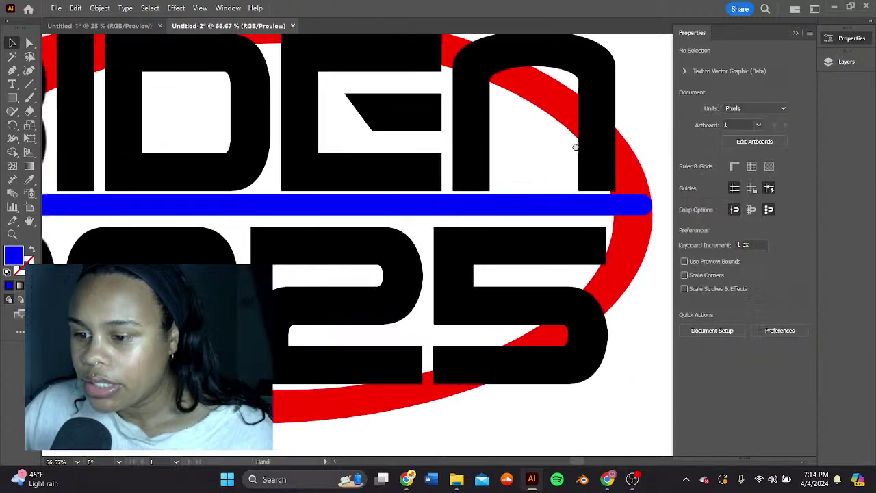
Step: Nudge the rounded blue bar into the middle of the gap between BIDEN and 2025, at about X 965 px, Y 466.5 px
{"action": "scroll", "coordinate": [575, 147], "scroll_direction": "left", "scroll_amount": 3}
{"action": "scroll", "coordinate": [459, 161], "scroll_direction": "down", "scroll_amount": 3, "text": "alt"}
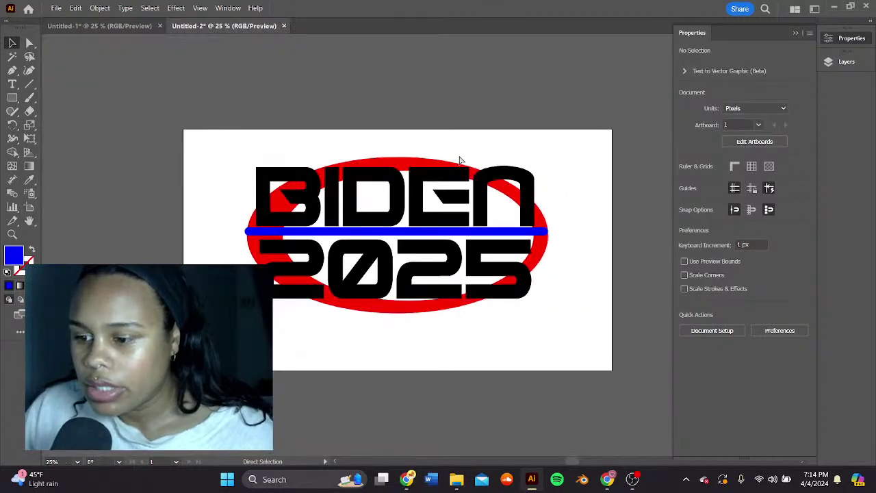
{"action": "scroll", "coordinate": [460, 161], "scroll_direction": "up", "scroll_amount": 1, "text": "alt"}
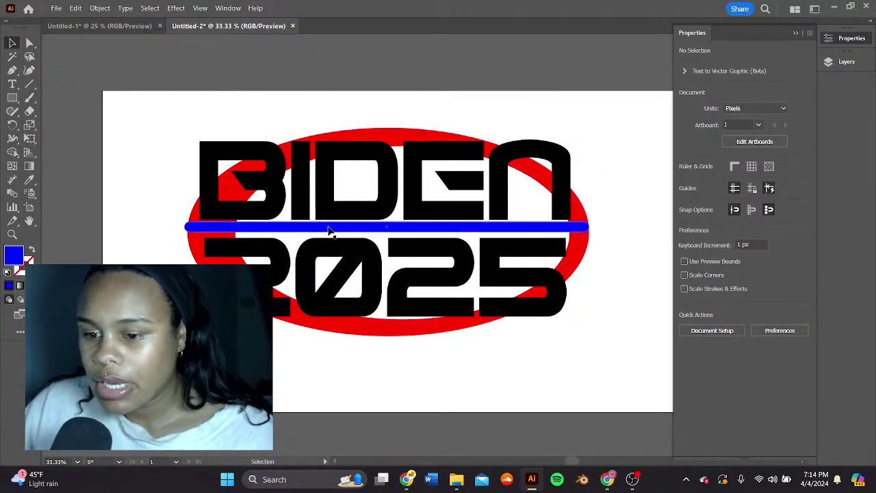
{"action": "mouse_move", "coordinate": [326, 231]}
{"action": "left_mouse_down"}
{"action": "mouse_move", "coordinate": [344, 231]}
{"action": "mouse_move", "coordinate": [334, 233]}
{"action": "left_mouse_up"}
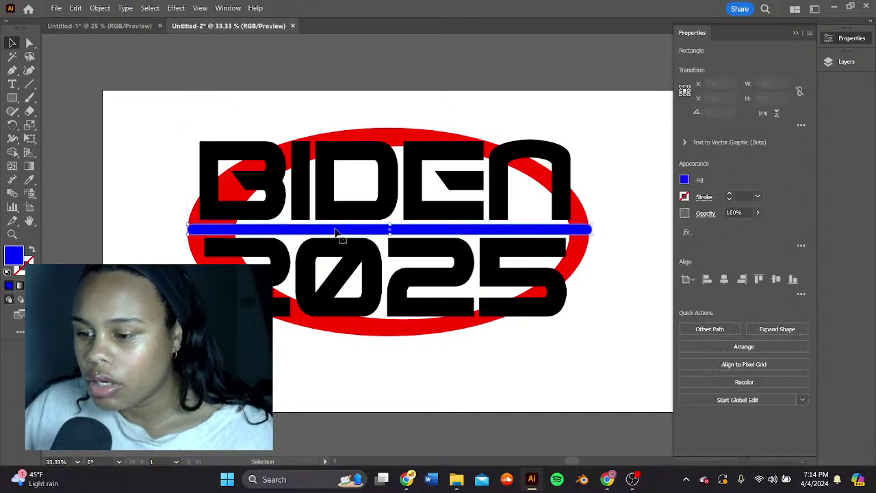
{"action": "left_click_drag", "start_coordinate": [578, 236], "coordinate": [578, 236]}
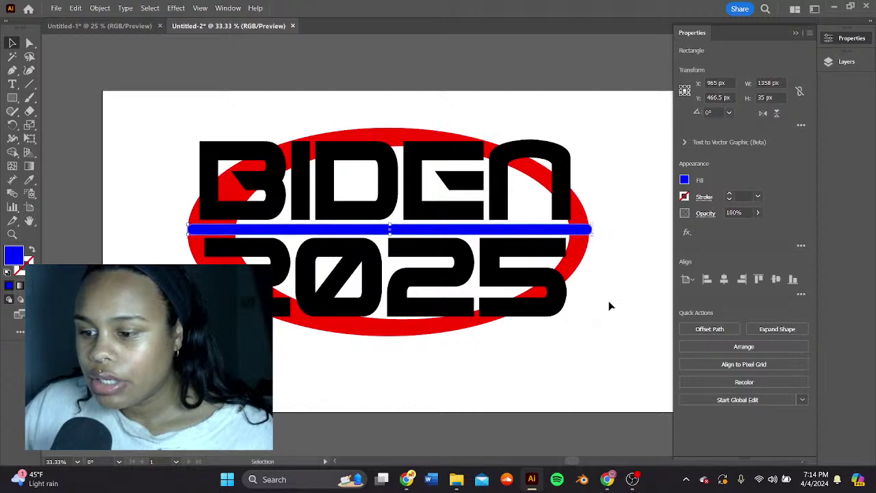
Step: Align the horizontal centres of the blue bar and the red ellipse, and reselect the bar alone
{"action": "left_click_drag", "start_coordinate": [610, 301], "coordinate": [527, 233]}
{"action": "left_click_drag", "start_coordinate": [560, 199], "coordinate": [582, 198]}
{"action": "left_click", "coordinate": [611, 274]}
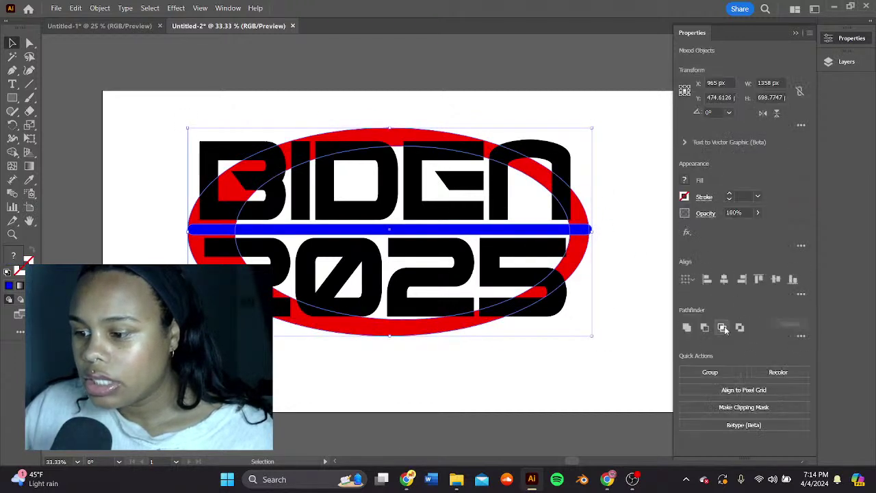
{"action": "left_click", "coordinate": [723, 280]}
{"action": "left_click", "coordinate": [530, 107]}
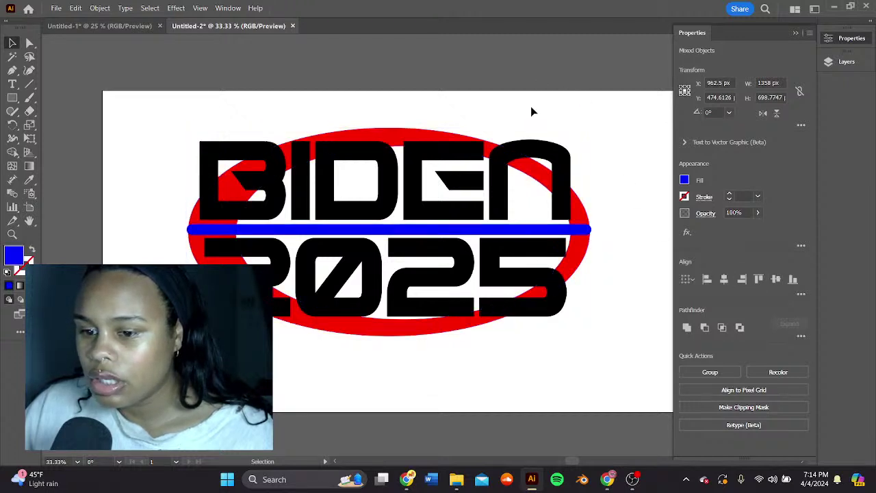
{"action": "left_click", "coordinate": [553, 233]}
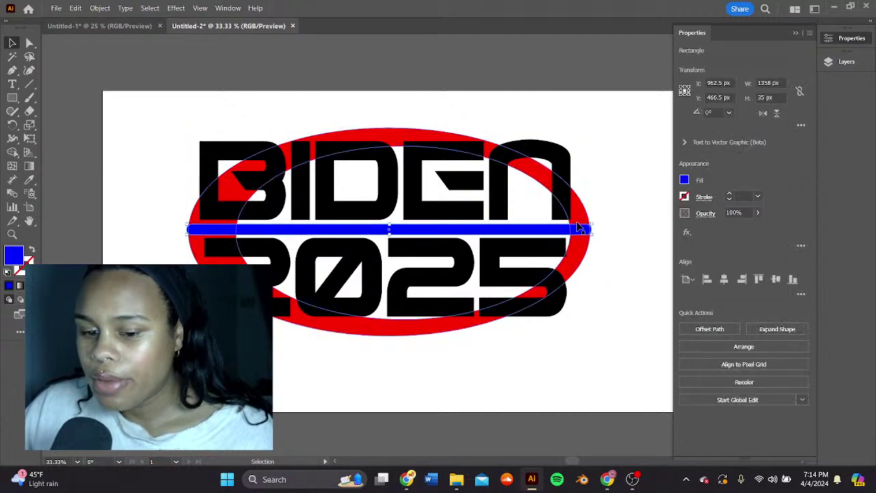
Step: Nudge the blue bar between the two text lines sideways to X 962 px, centring it across the red ellipse
{"action": "mouse_move", "coordinate": [404, 231]}
{"action": "left_mouse_down"}
{"action": "mouse_move", "coordinate": [417, 234]}
{"action": "mouse_move", "coordinate": [392, 231]}
{"action": "left_mouse_up"}
{"action": "left_click", "coordinate": [406, 120]}
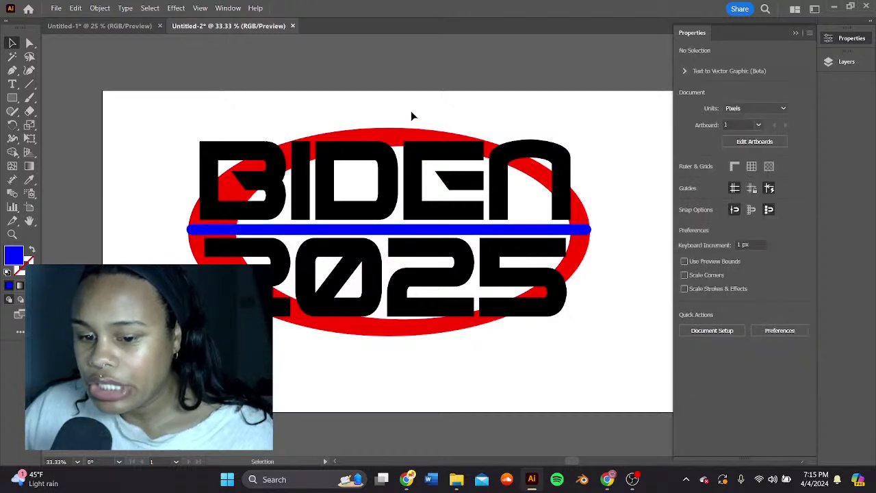
{"action": "left_click", "coordinate": [395, 232]}
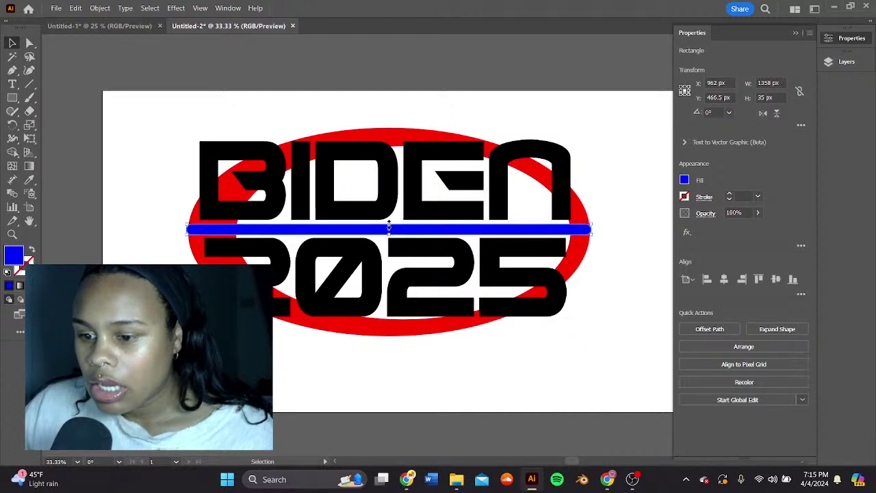
{"action": "left_click_drag", "start_coordinate": [389, 225], "coordinate": [392, 233]}
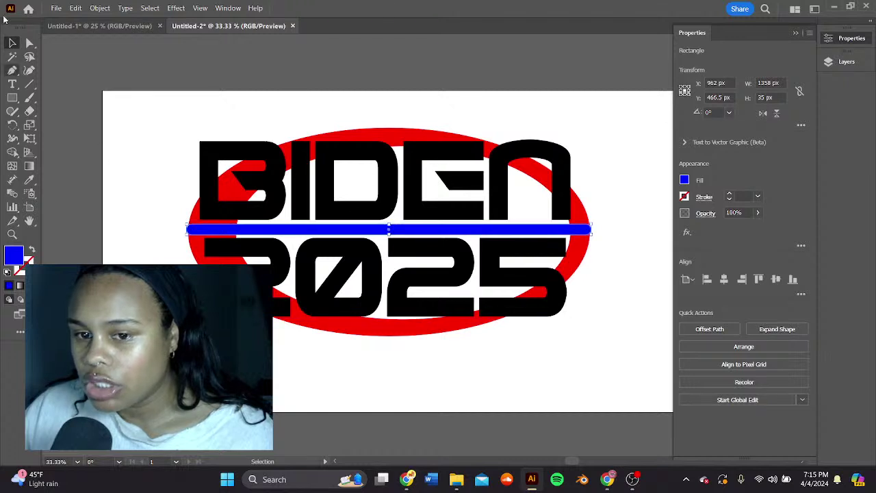
{"action": "left_click", "coordinate": [297, 109]}
Step: Draw a blue circle about 91 px in diameter with the Ellipse tool above the BIDEN text
{"action": "left_click_drag", "start_coordinate": [526, 156], "coordinate": [511, 139]}
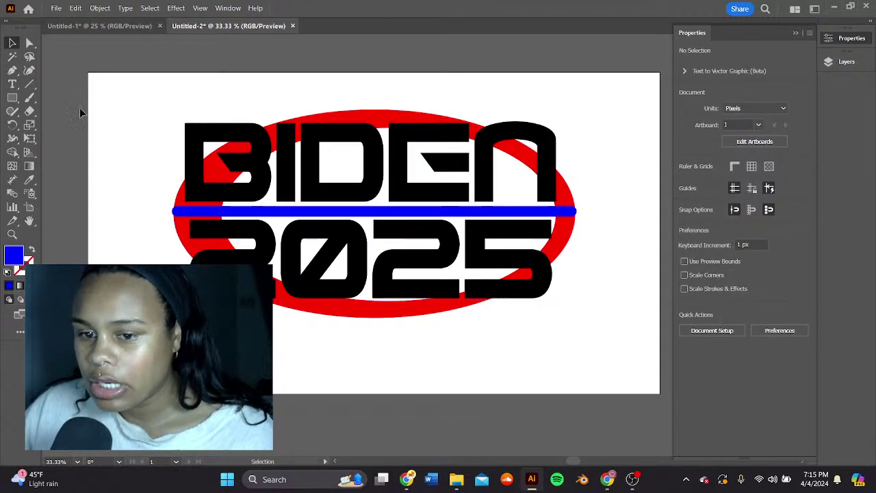
{"action": "left_click_drag", "start_coordinate": [11, 98], "coordinate": [55, 125]}
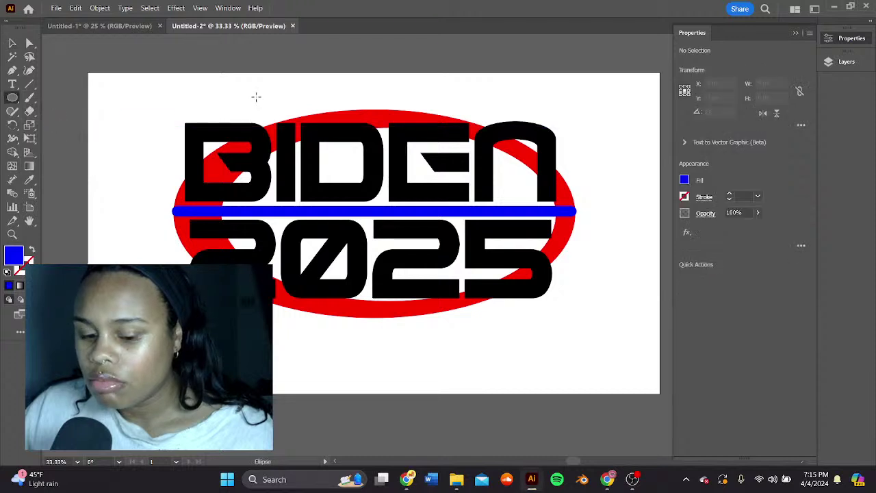
{"action": "left_click_drag", "start_coordinate": [253, 93], "coordinate": [281, 122]}
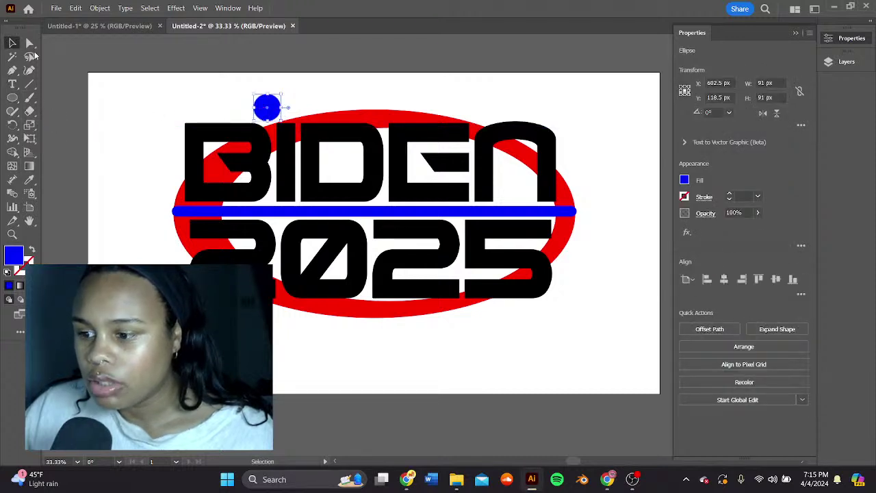
Step: Pucker the circle into a four-point star with the Pucker & Bloat effect and place it at the B's upper-left corner
{"action": "left_click", "coordinate": [686, 233]}
{"action": "mouse_move", "coordinate": [759, 256]}
{"action": "left_click", "coordinate": [637, 264]}
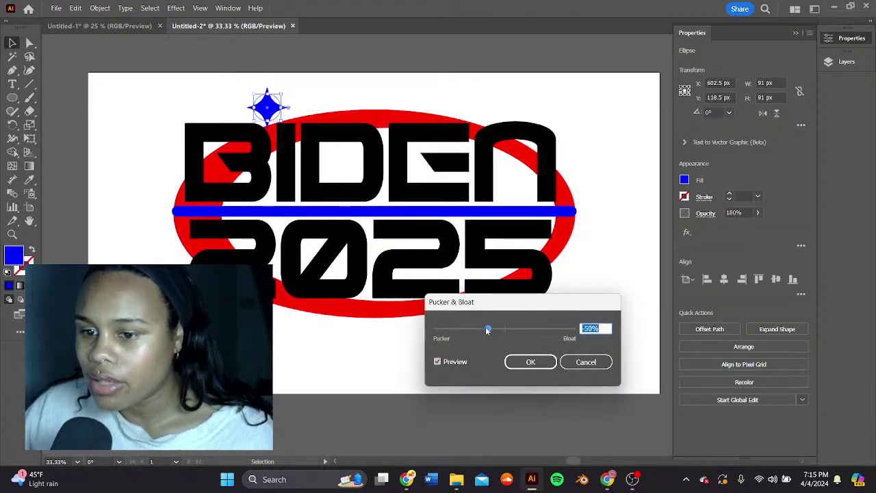
{"action": "left_click", "coordinate": [530, 363]}
{"action": "left_click_drag", "start_coordinate": [277, 115], "coordinate": [186, 108]}
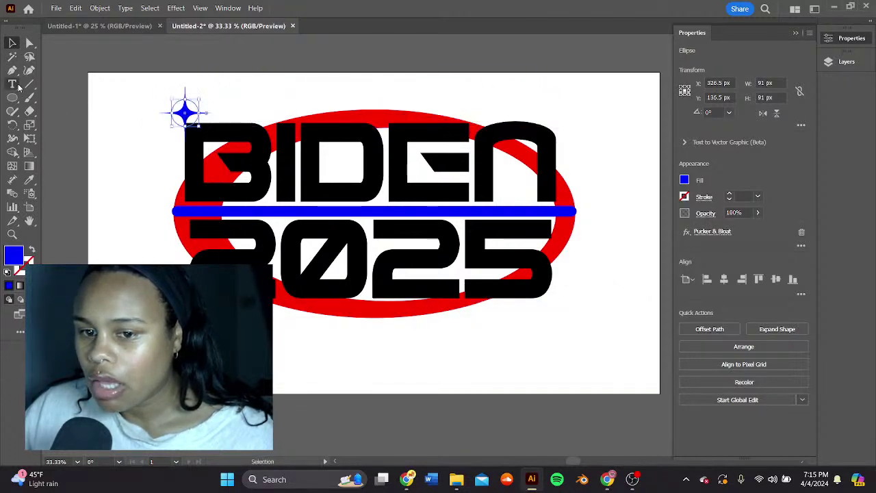
Step: Draw a second blue circle about 98 px in diameter beside the star, above the B
{"action": "left_click", "coordinate": [12, 98]}
{"action": "left_click", "coordinate": [63, 124]}
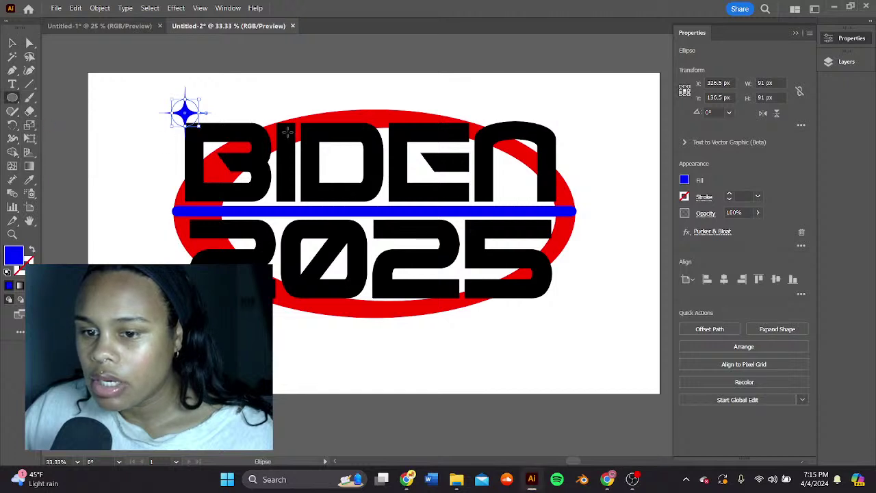
{"action": "left_click_drag", "start_coordinate": [221, 93], "coordinate": [251, 123]}
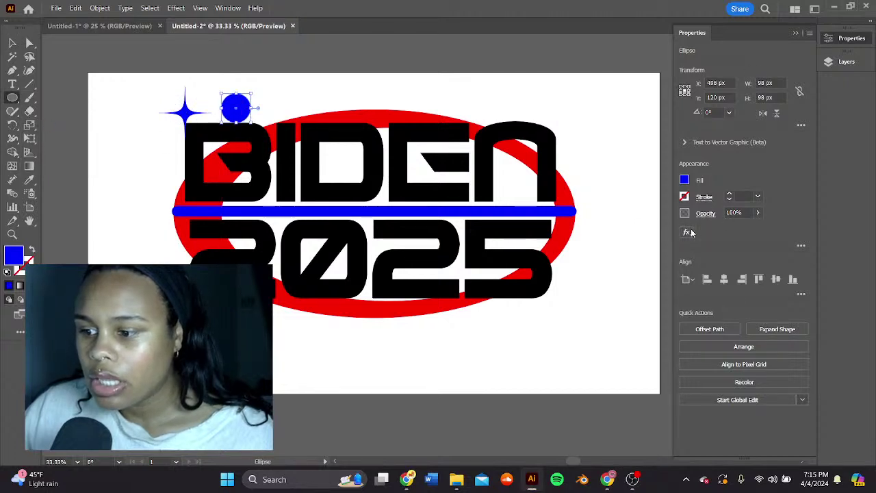
Step: Apply a stronger Pucker & Bloat pucker to the second circle and move the resulting thin-armed star beside the B, below the first star
{"action": "left_click", "coordinate": [687, 233]}
{"action": "mouse_move", "coordinate": [726, 249]}
{"action": "left_click", "coordinate": [661, 264]}
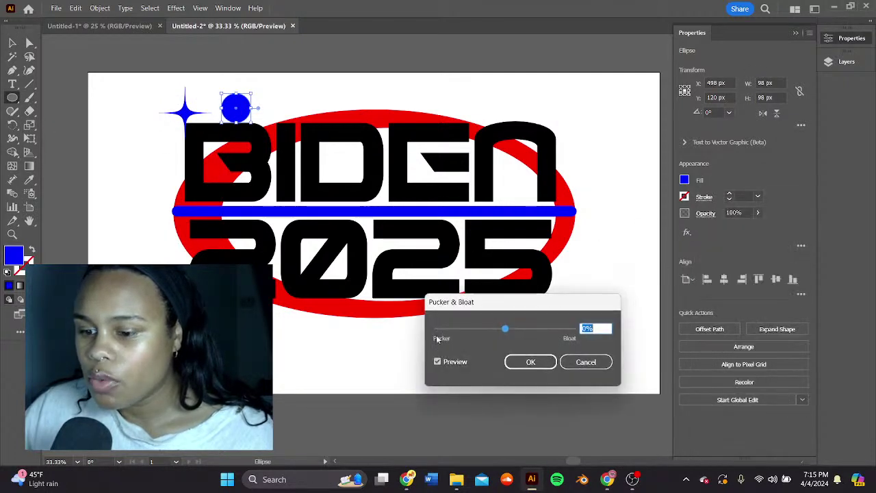
{"action": "left_click_drag", "start_coordinate": [459, 328], "coordinate": [444, 332]}
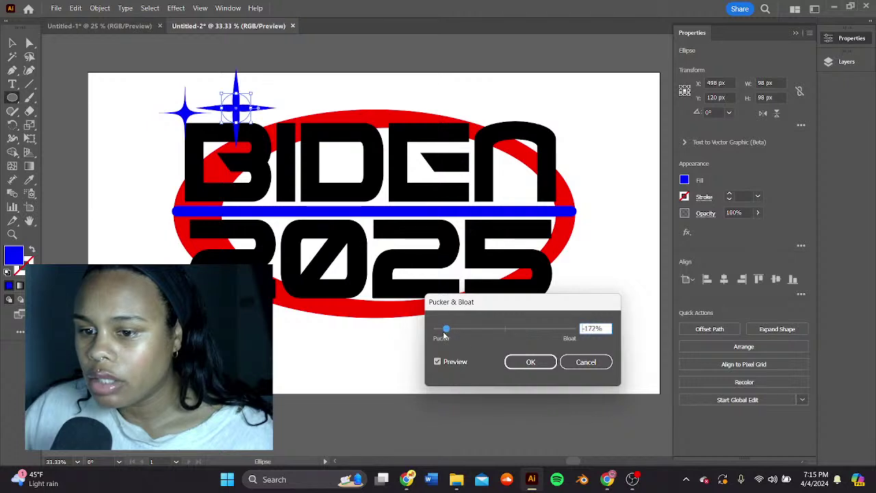
{"action": "left_click", "coordinate": [531, 362]}
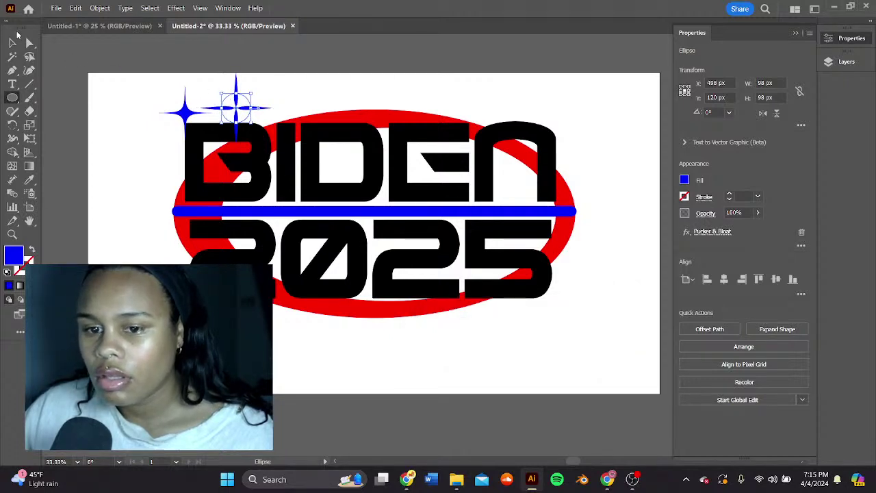
{"action": "left_click", "coordinate": [362, 88]}
{"action": "left_click_drag", "start_coordinate": [250, 110], "coordinate": [151, 167]}
Step: Widen the red ellipse ring to about 1388 px and recentre it around the text and blue bar
{"action": "left_click", "coordinate": [380, 127]}
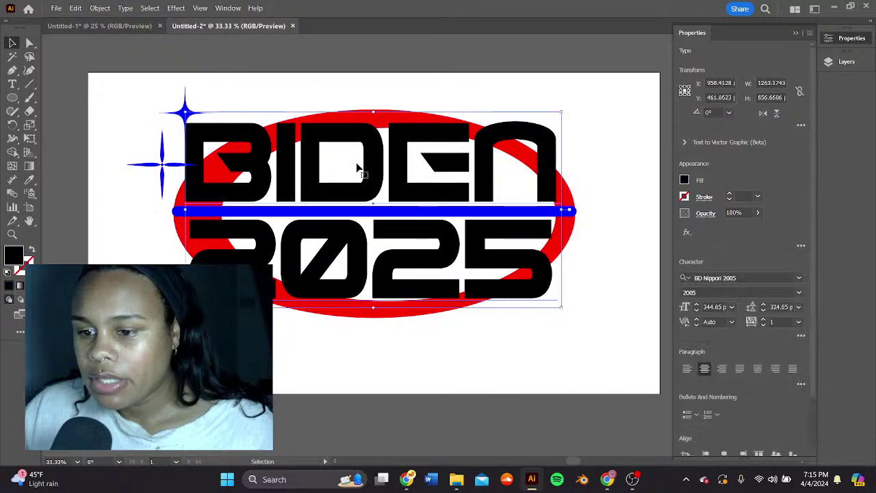
{"action": "left_click", "coordinate": [366, 117]}
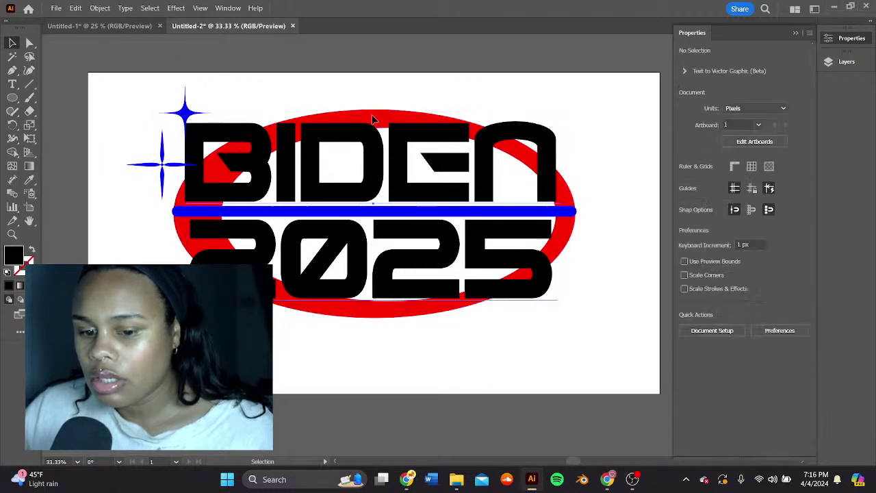
{"action": "left_click", "coordinate": [373, 118]}
{"action": "left_click", "coordinate": [393, 122]}
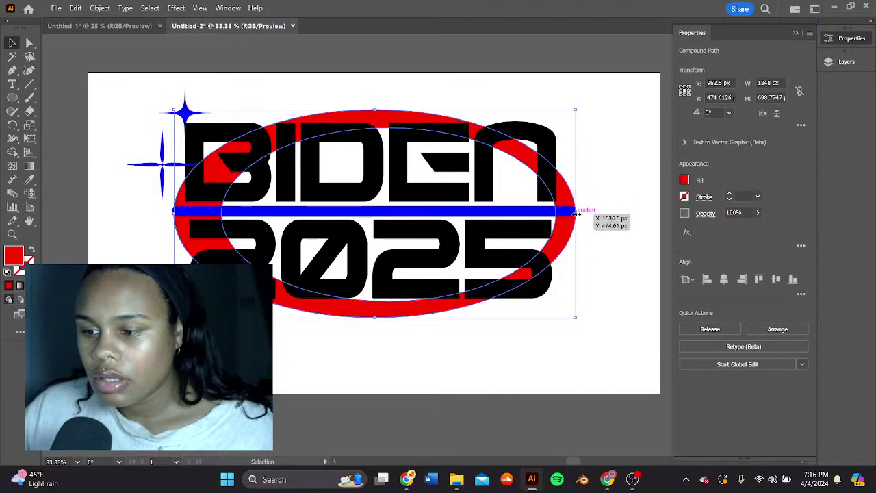
{"action": "mouse_move", "coordinate": [577, 215]}
{"action": "left_mouse_down"}
{"action": "mouse_move", "coordinate": [586, 214]}
{"action": "mouse_move", "coordinate": [573, 227]}
{"action": "mouse_move", "coordinate": [581, 231]}
{"action": "left_mouse_up"}
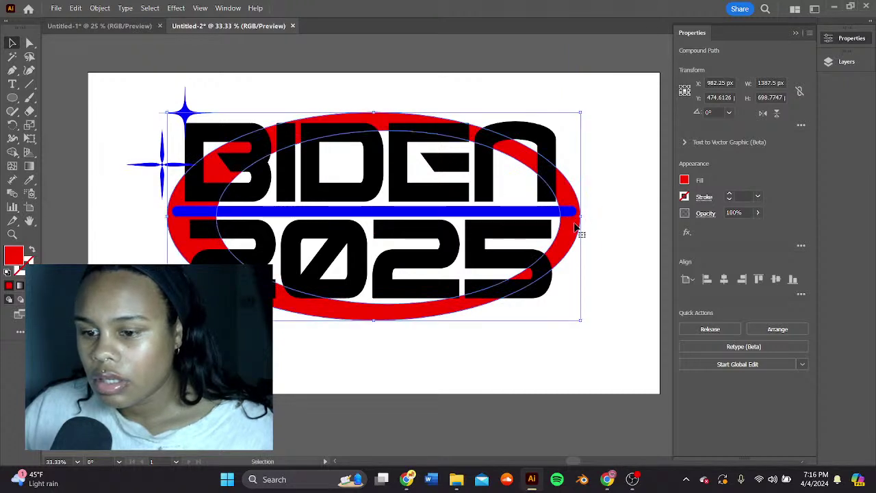
{"action": "left_click", "coordinate": [385, 87]}
Step: Move both blue stars further outward from the BIDEN text, stacking them one above the other
{"action": "left_click_drag", "start_coordinate": [165, 163], "coordinate": [169, 190]}
{"action": "left_click_drag", "start_coordinate": [200, 111], "coordinate": [148, 130]}
{"action": "left_click_drag", "start_coordinate": [174, 186], "coordinate": [143, 183]}
Step: Preview alternative fonts from the font list on the BIDEN 2025 text
{"action": "scroll", "coordinate": [377, 132], "scroll_direction": "right", "scroll_amount": 2}
{"action": "scroll", "coordinate": [377, 131], "scroll_direction": "down", "scroll_amount": 1}
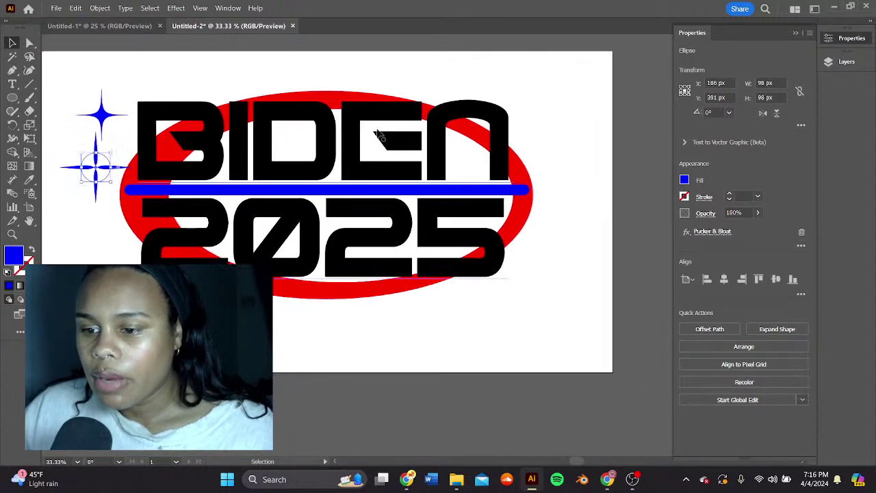
{"action": "left_click", "coordinate": [379, 135]}
{"action": "left_click_drag", "start_coordinate": [492, 72], "coordinate": [536, 79]}
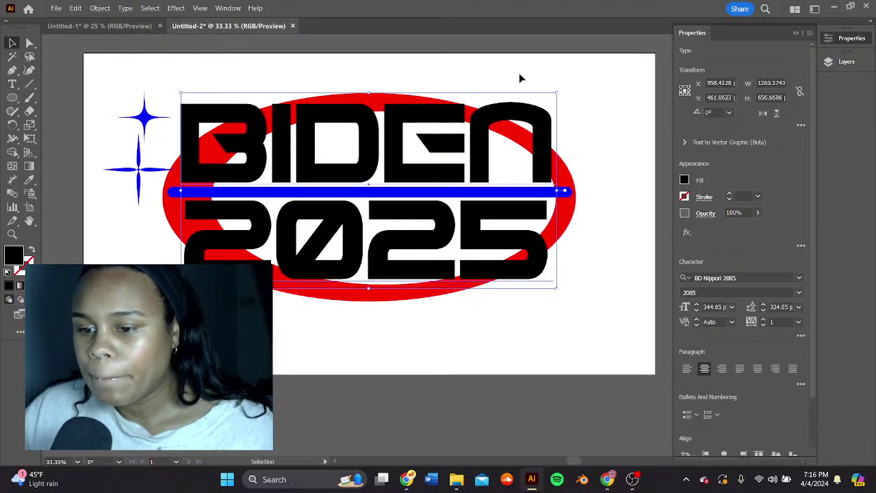
{"action": "left_click", "coordinate": [799, 277]}
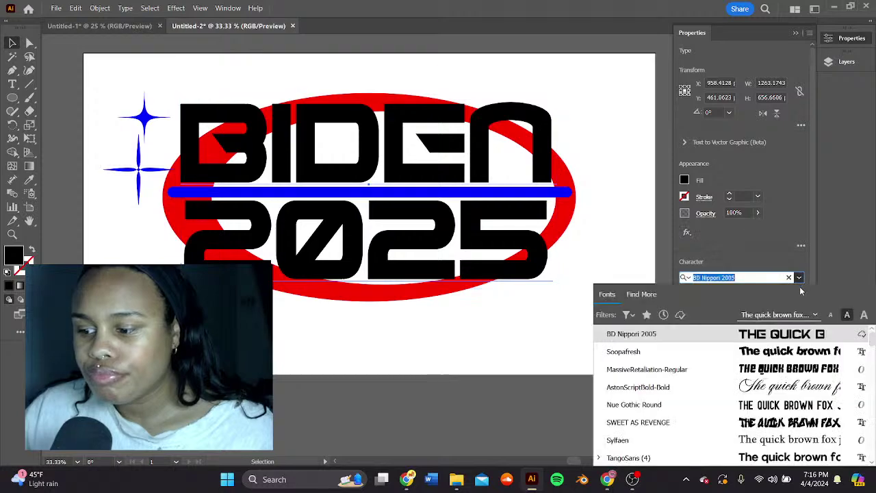
{"action": "scroll", "coordinate": [797, 399], "scroll_direction": "down", "scroll_amount": 10}
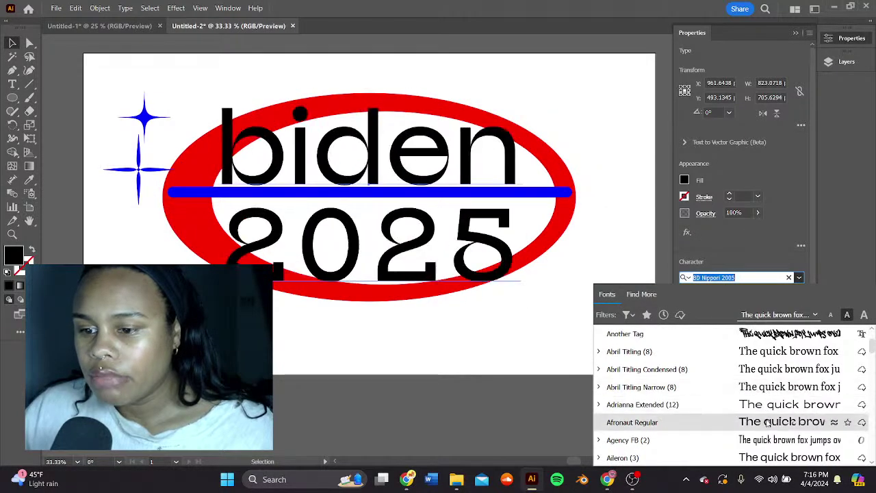
{"action": "scroll", "coordinate": [767, 403], "scroll_direction": "down", "scroll_amount": 3}
{"action": "scroll", "coordinate": [768, 430], "scroll_direction": "down", "scroll_amount": 3}
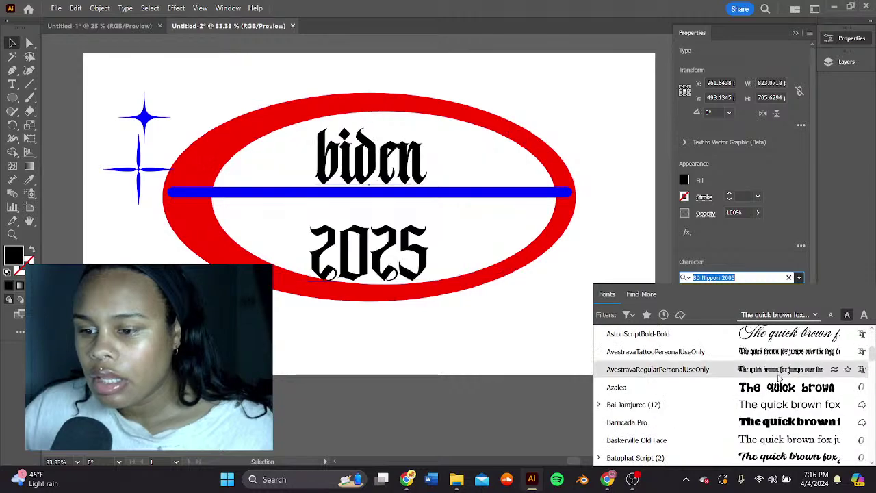
{"action": "scroll", "coordinate": [767, 428], "scroll_direction": "down", "scroll_amount": 3}
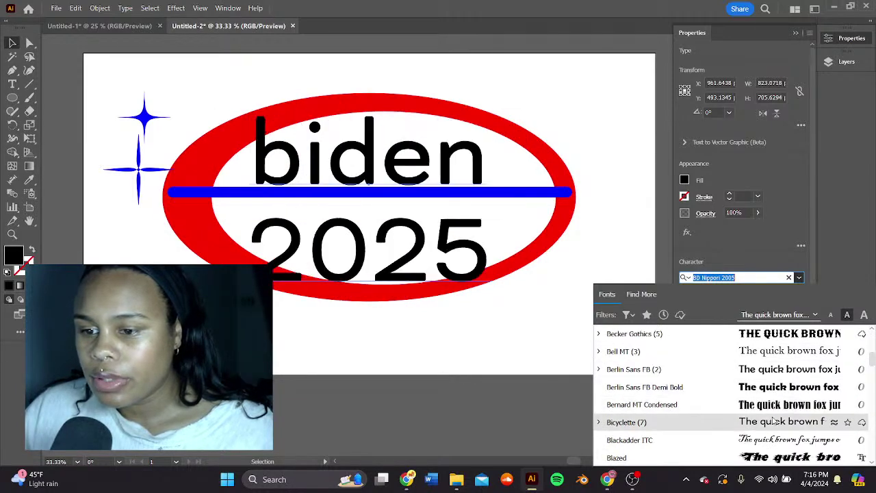
{"action": "scroll", "coordinate": [775, 421], "scroll_direction": "down", "scroll_amount": 3}
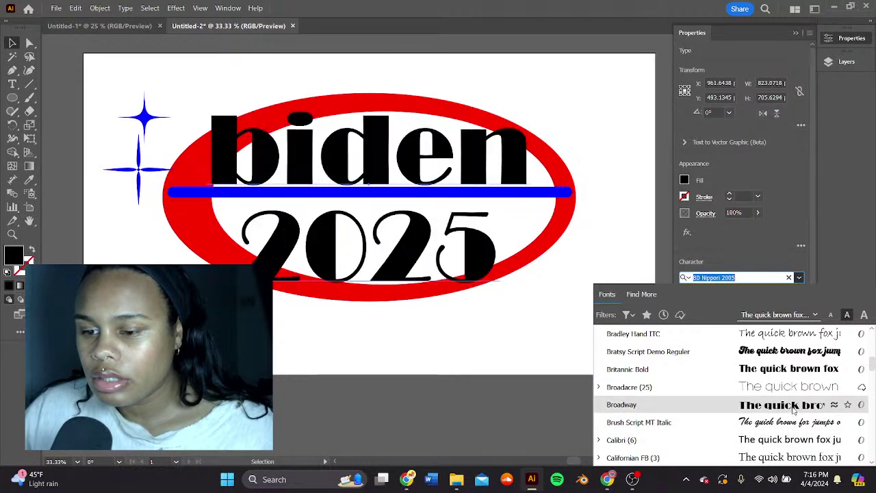
{"action": "scroll", "coordinate": [792, 407], "scroll_direction": "down", "scroll_amount": 3}
{"action": "left_click", "coordinate": [585, 90]}
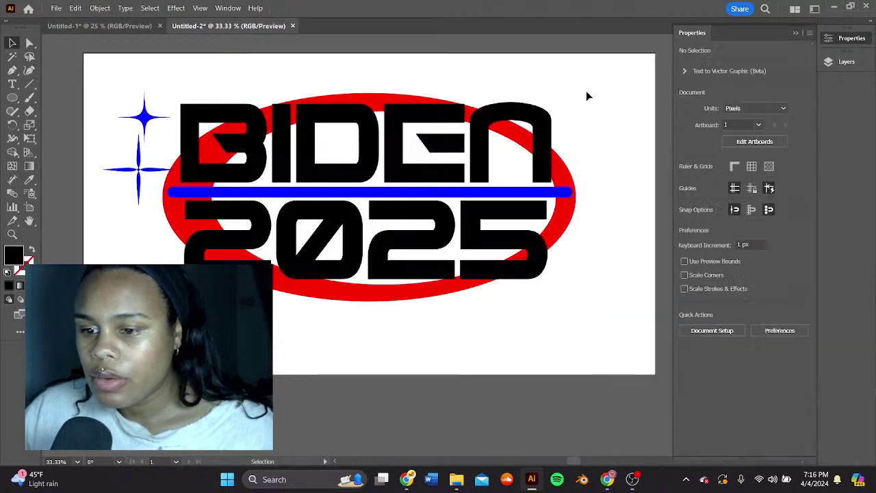
Step: Convert the BIDEN 2025 text to outlines
{"action": "left_click", "coordinate": [431, 141]}
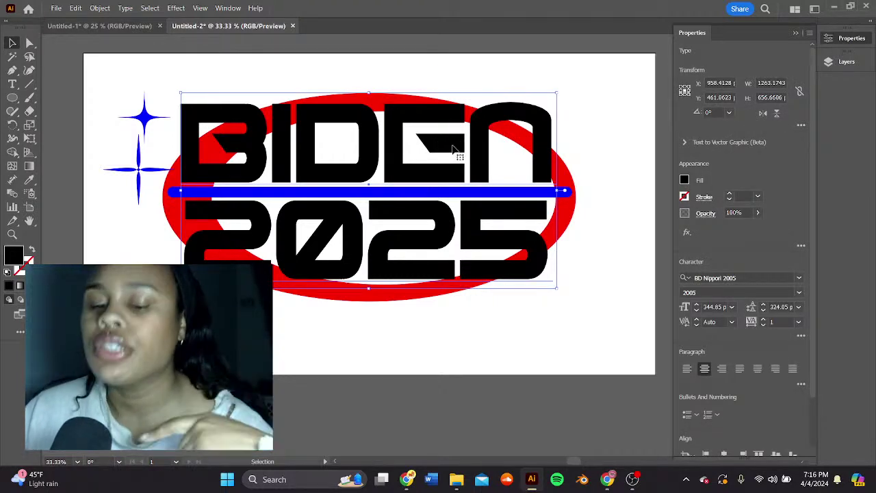
{"action": "right_click", "coordinate": [363, 141]}
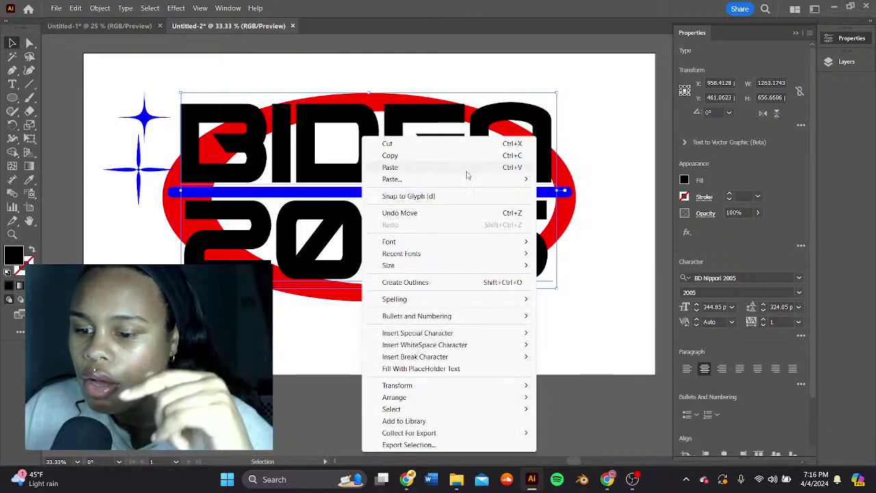
{"action": "left_click", "coordinate": [442, 285]}
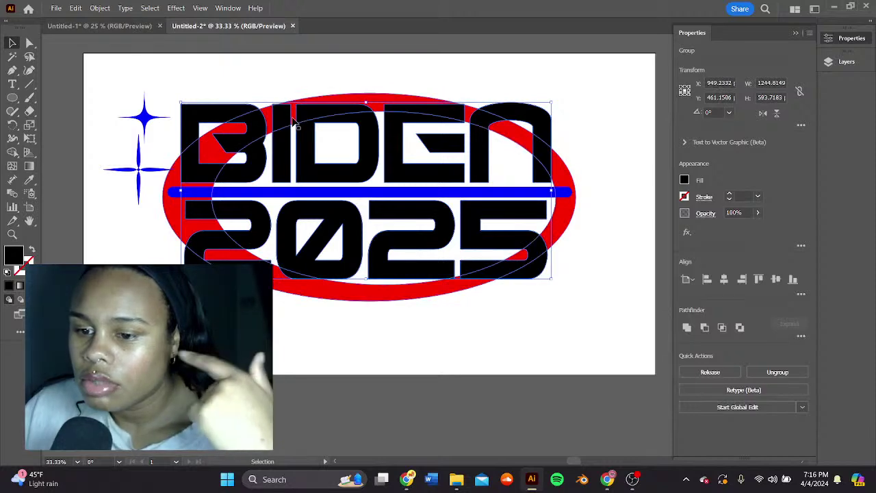
{"action": "left_click", "coordinate": [299, 68]}
Step: Move the upper star closer to the B's upper-left corner and expand the appearance of both stars into paths
{"action": "left_click_drag", "start_coordinate": [135, 118], "coordinate": [147, 98]}
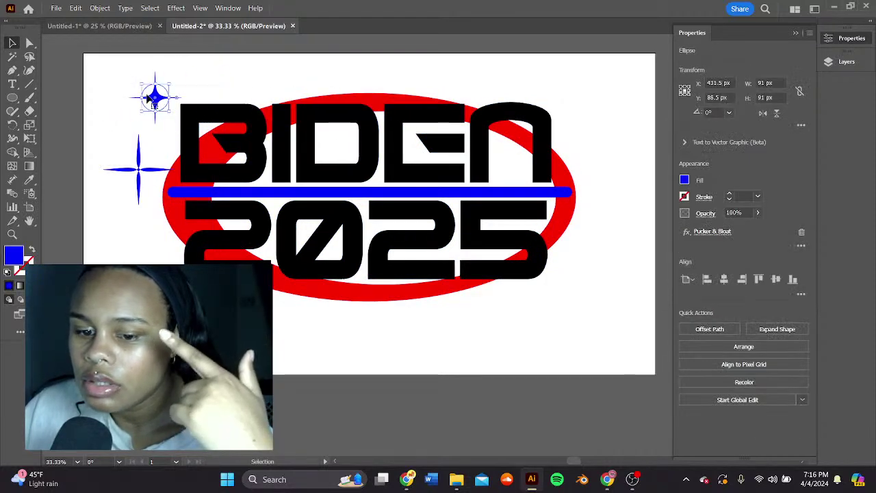
{"action": "left_click", "coordinate": [107, 5]}
{"action": "left_click", "coordinate": [203, 169]}
{"action": "left_click", "coordinate": [147, 169]}
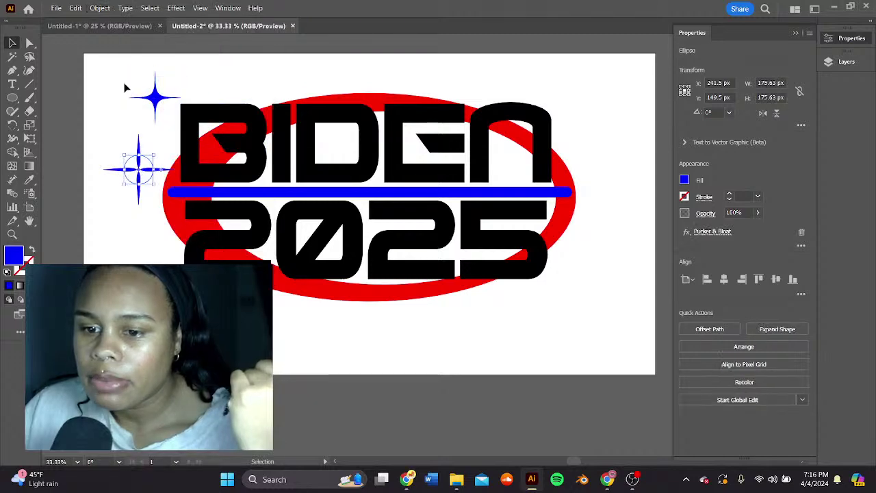
{"action": "left_click", "coordinate": [99, 8]}
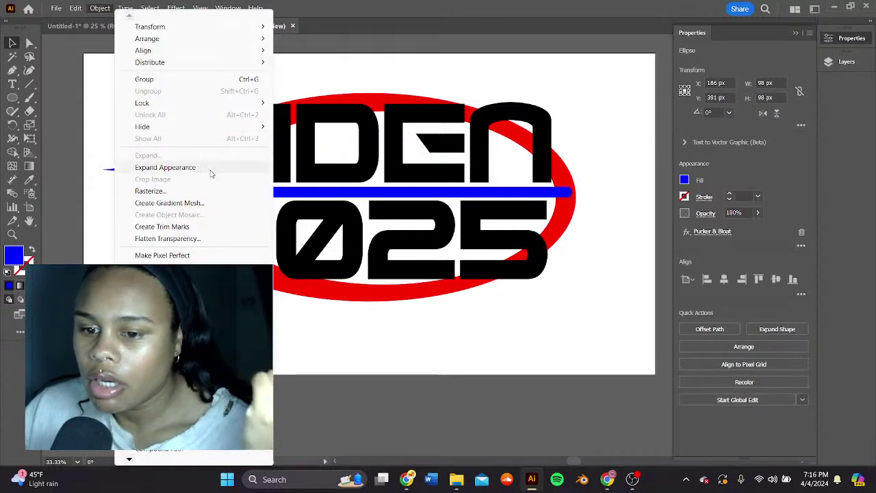
{"action": "left_click", "coordinate": [210, 169]}
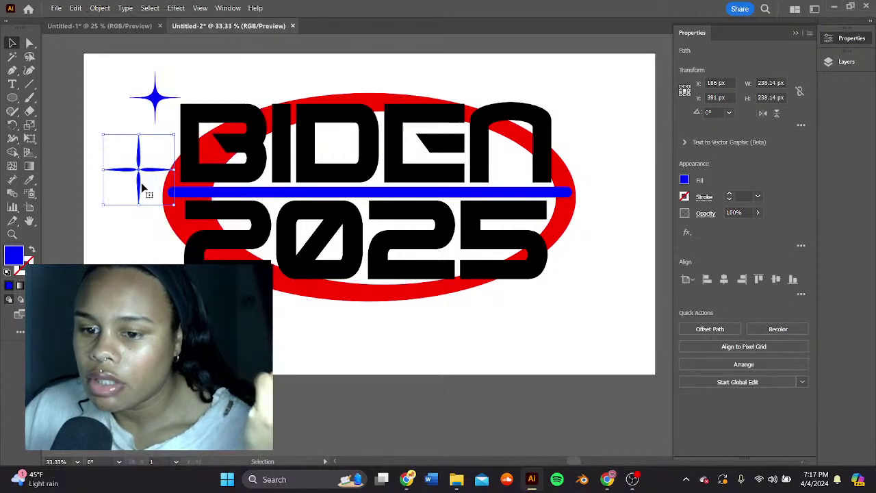
Step: Move the thin-armed star to the artboard's upper-right corner, beside the N of BIDEN
{"action": "left_click", "coordinate": [347, 151]}
{"action": "left_click", "coordinate": [205, 70]}
{"action": "left_click", "coordinate": [344, 176]}
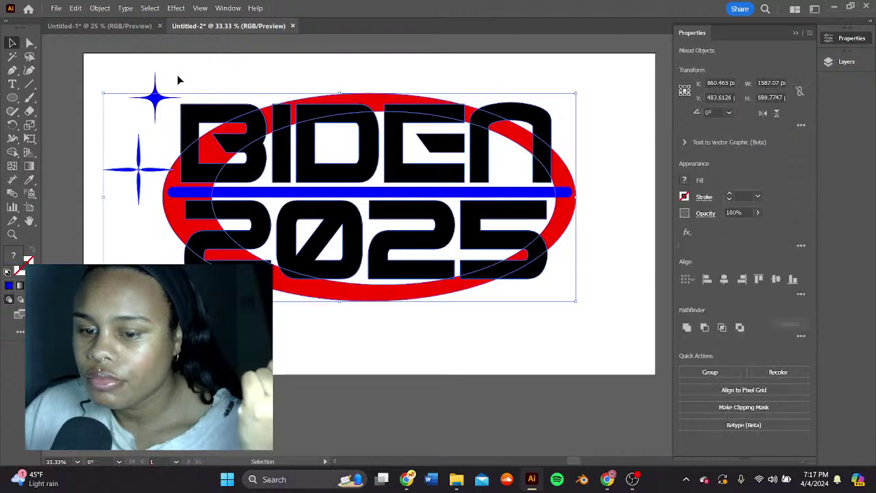
{"action": "left_click", "coordinate": [177, 78]}
{"action": "left_click_drag", "start_coordinate": [157, 169], "coordinate": [612, 96]}
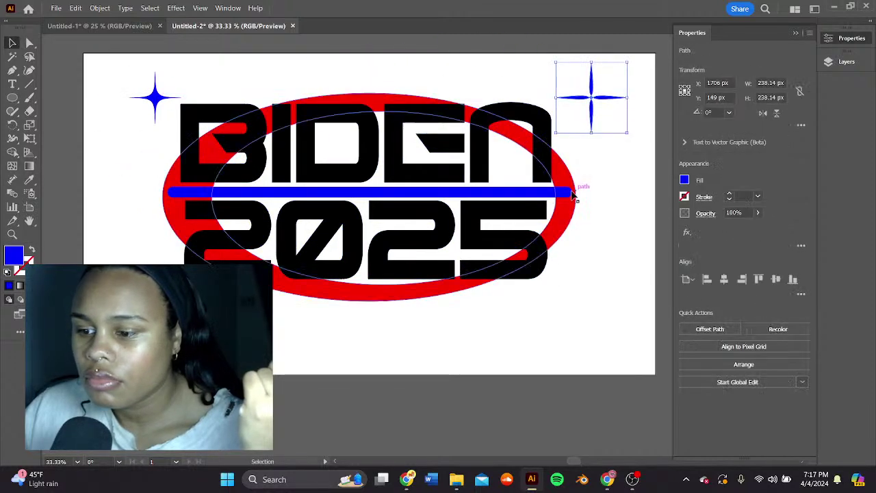
Step: Tilt the red ellipse ring clockwise to a rotation of 348.91° behind the BIDEN 2025 text
{"action": "left_click", "coordinate": [570, 192]}
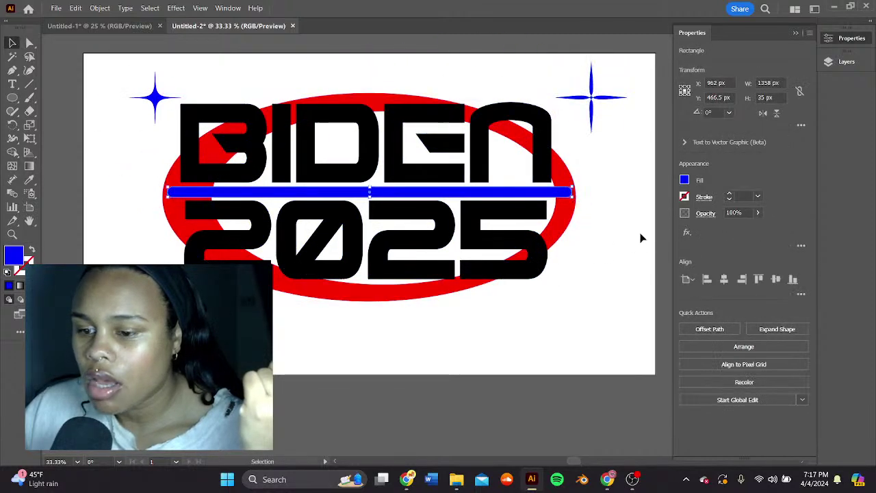
{"action": "left_click", "coordinate": [171, 186]}
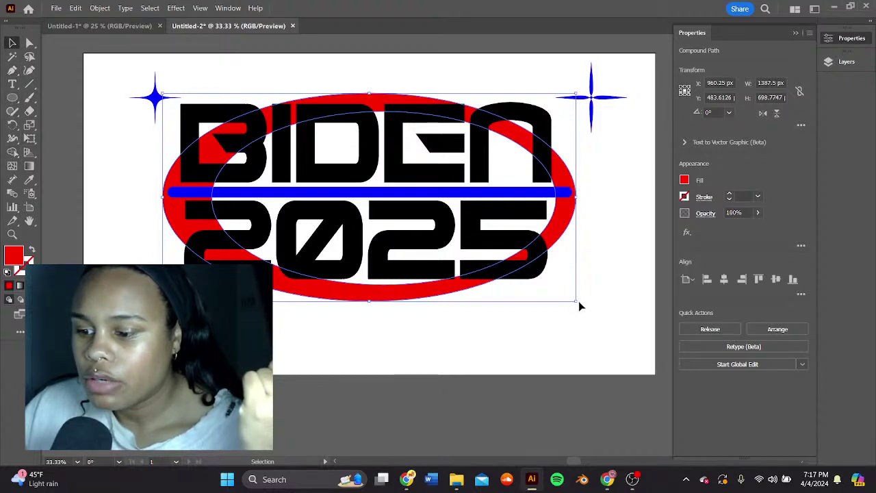
{"action": "left_click_drag", "start_coordinate": [580, 303], "coordinate": [557, 329]}
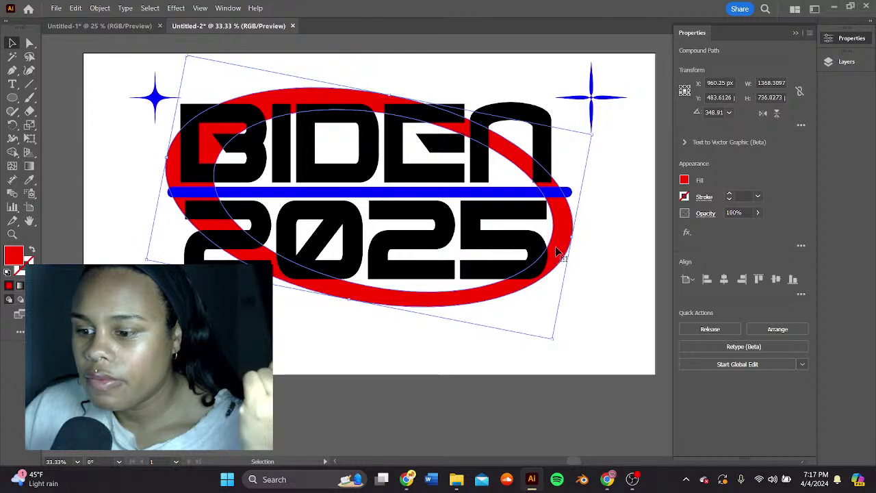
{"action": "left_click_drag", "start_coordinate": [557, 250], "coordinate": [557, 230]}
{"action": "left_click", "coordinate": [591, 157]}
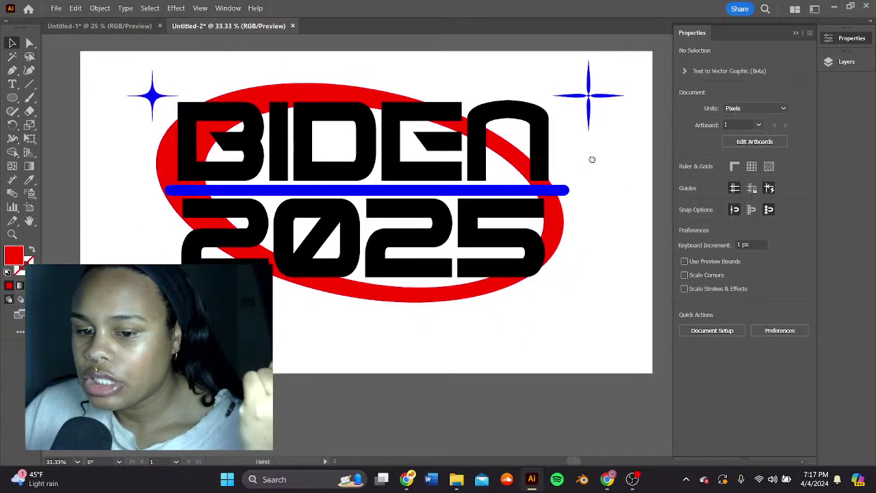
Step: Move the thin-armed star onto the B's upper-left corner and place the smaller star just above the B
{"action": "scroll", "coordinate": [586, 161], "scroll_direction": "left", "scroll_amount": 1}
{"action": "left_click_drag", "start_coordinate": [604, 100], "coordinate": [271, 92]}
{"action": "left_click_drag", "start_coordinate": [161, 102], "coordinate": [169, 158]}
{"action": "left_click_drag", "start_coordinate": [266, 85], "coordinate": [189, 107]}
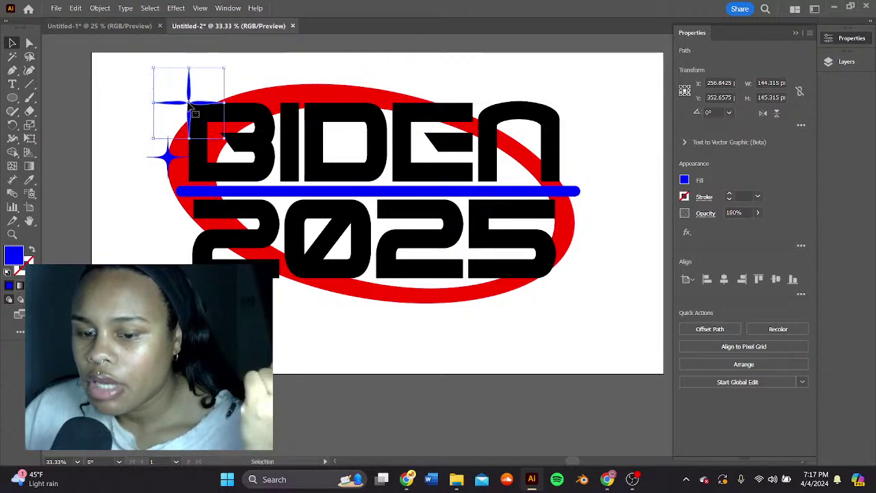
{"action": "left_click_drag", "start_coordinate": [168, 156], "coordinate": [223, 91]}
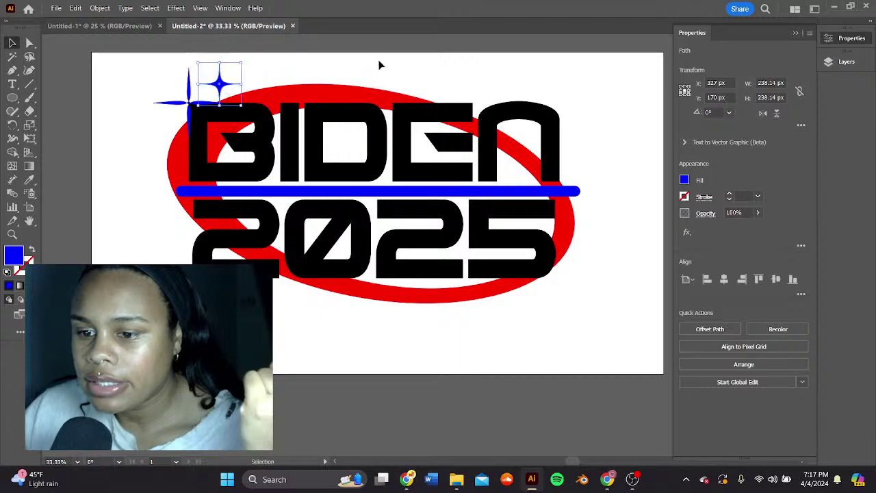
Step: Rotate the red ellipse ring back to nearly horizontal, at 359.32°
{"action": "left_click", "coordinate": [379, 65]}
{"action": "left_click", "coordinate": [337, 90]}
{"action": "left_click", "coordinate": [518, 164]}
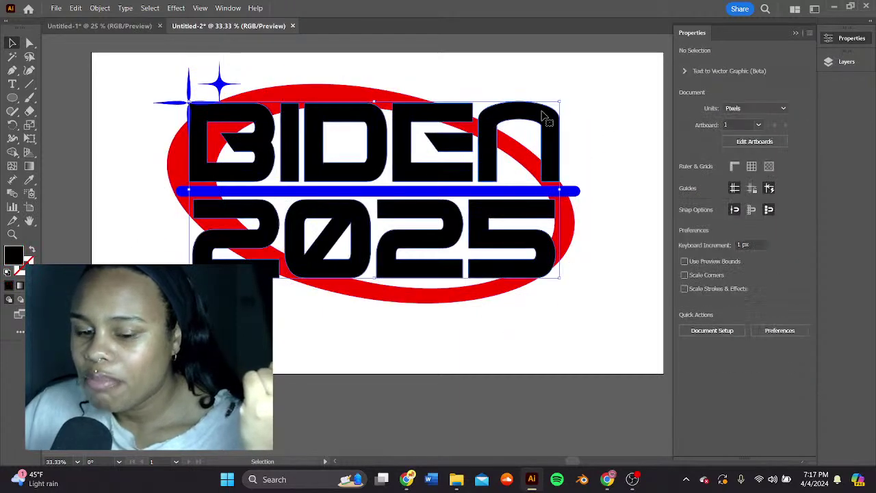
{"action": "left_click_drag", "start_coordinate": [519, 78], "coordinate": [503, 65]}
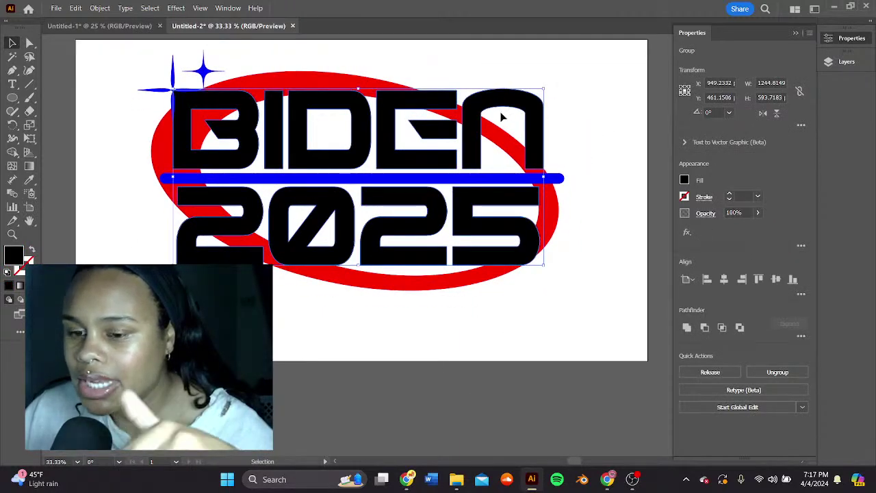
{"action": "left_click", "coordinate": [579, 198]}
{"action": "left_click", "coordinate": [557, 229]}
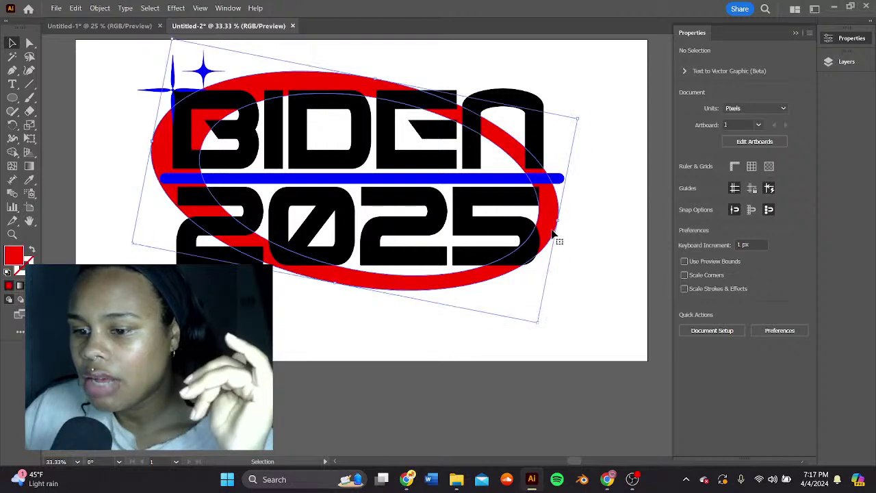
{"action": "left_click_drag", "start_coordinate": [542, 328], "coordinate": [576, 297]}
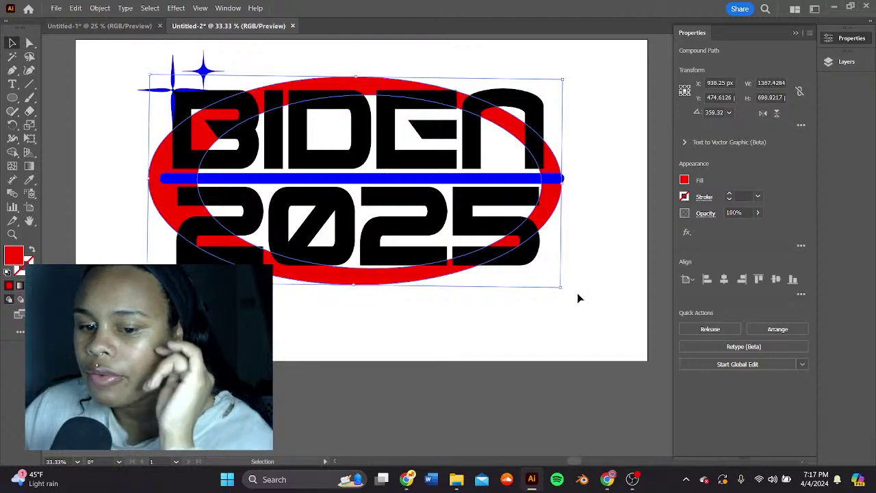
{"action": "left_click", "coordinate": [395, 46]}
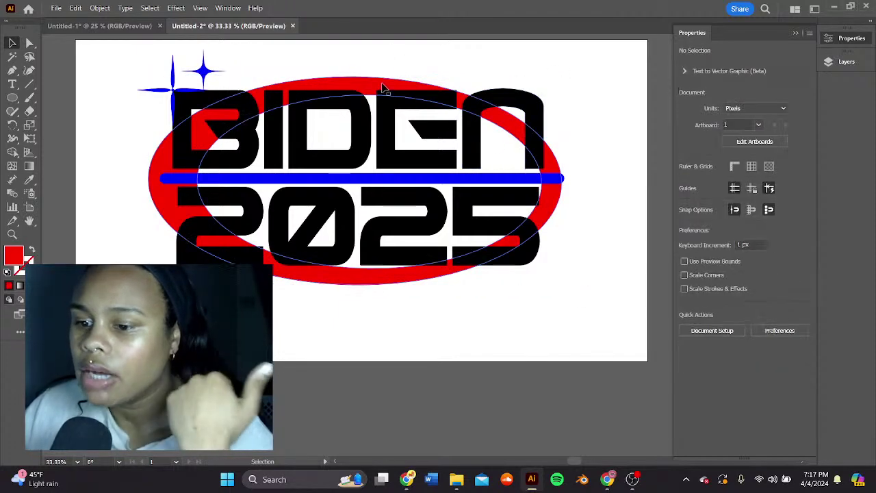
Step: Nudge the BIDEN 2025 text and the thin-armed star down by 5 px
{"action": "left_click", "coordinate": [372, 132]}
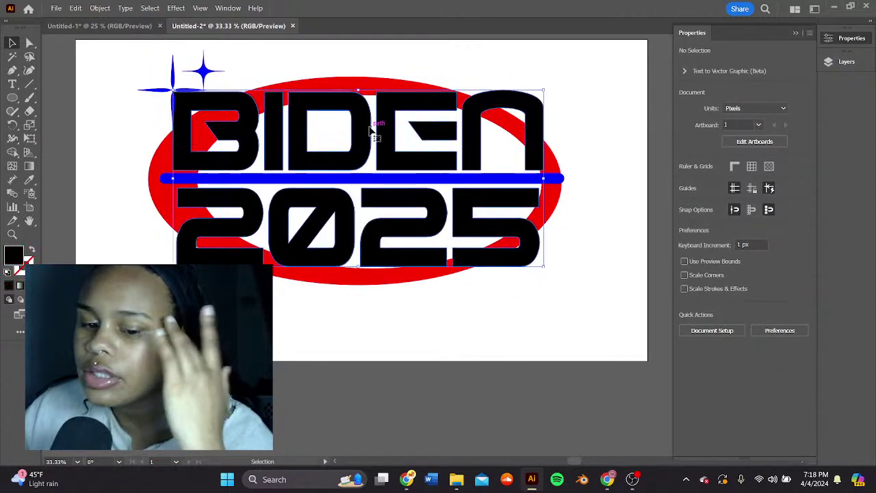
{"action": "left_click", "coordinate": [164, 93]}
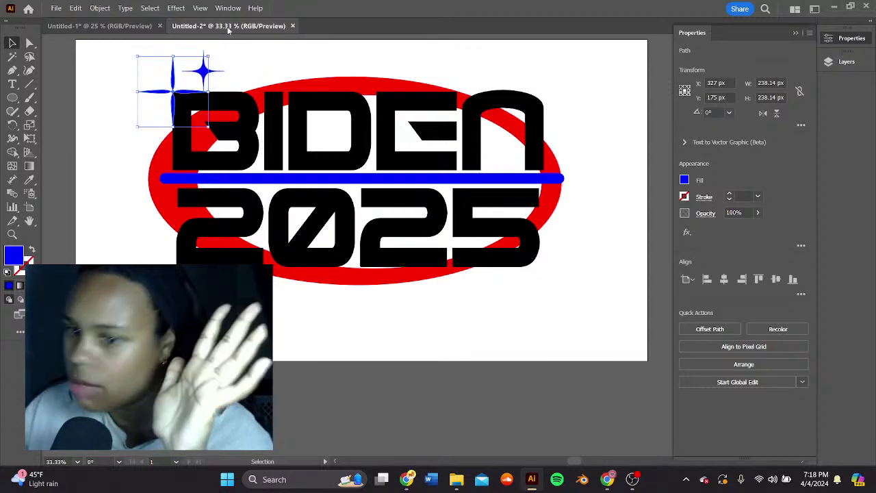
{"action": "left_click", "coordinate": [222, 73]}
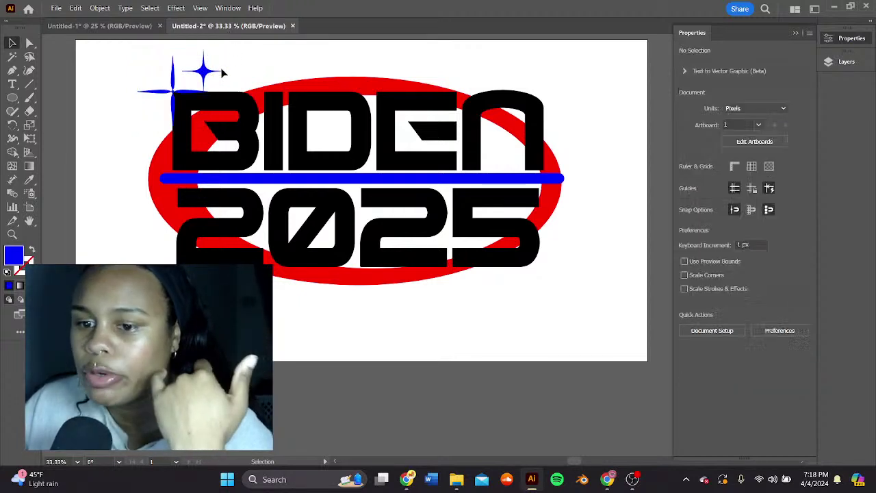
Step: Move the small star onto the top of the I in BIDEN and shift the thin-armed star slightly up and outward from the B's corner
{"action": "left_click_drag", "start_coordinate": [203, 74], "coordinate": [277, 111]}
{"action": "left_click", "coordinate": [312, 57]}
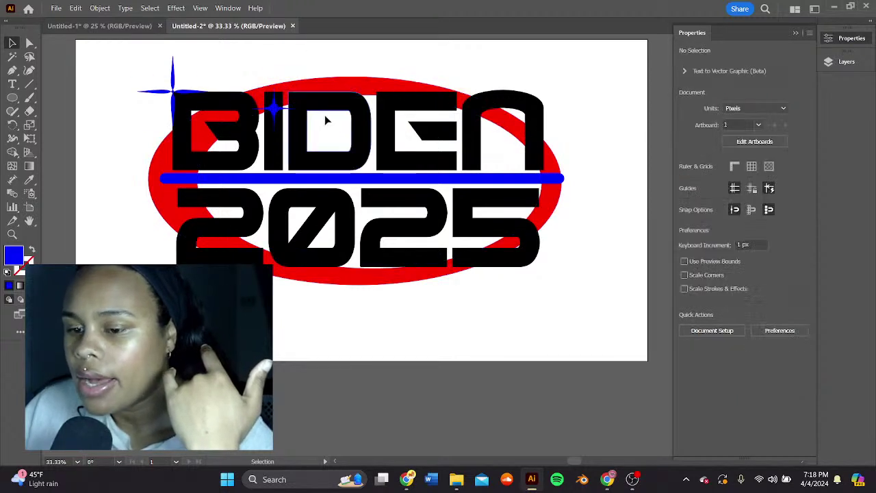
{"action": "left_click", "coordinate": [275, 110]}
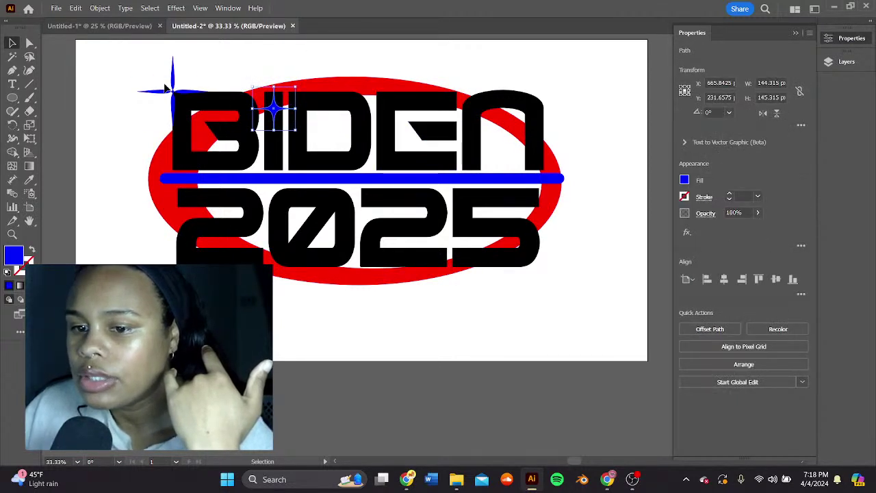
{"action": "left_click_drag", "start_coordinate": [184, 102], "coordinate": [167, 83]}
{"action": "left_click", "coordinate": [220, 79]}
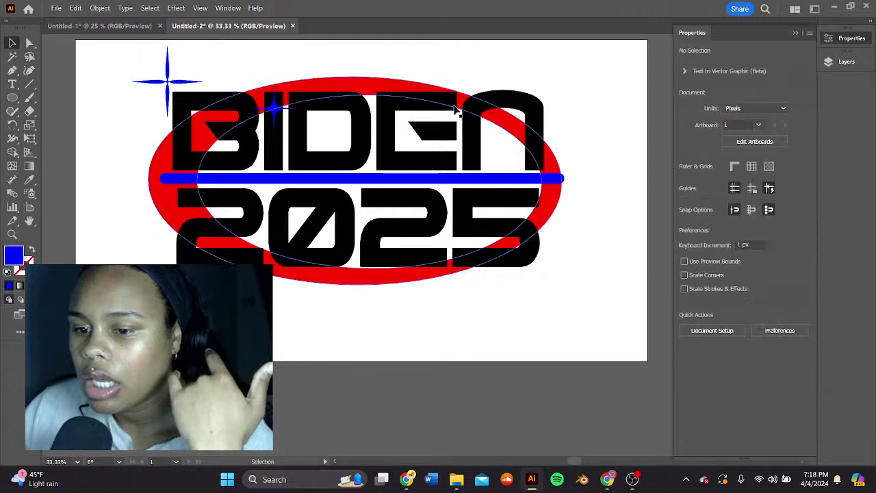
{"action": "left_click_drag", "start_coordinate": [366, 74], "coordinate": [380, 66]}
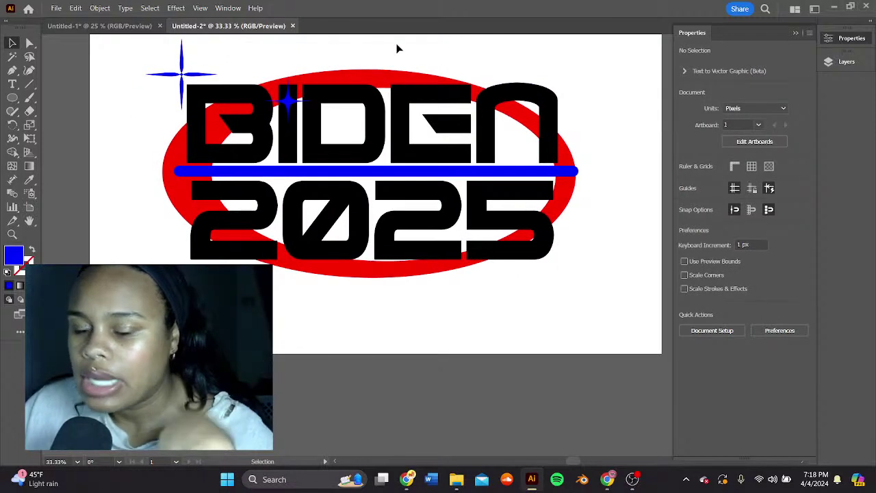
{"action": "left_click_drag", "start_coordinate": [562, 144], "coordinate": [583, 157]}
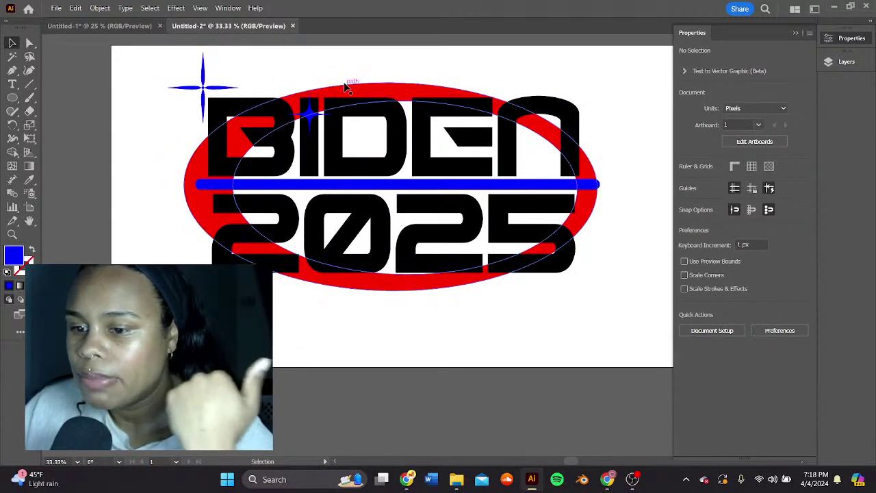
{"action": "left_click", "coordinate": [346, 86]}
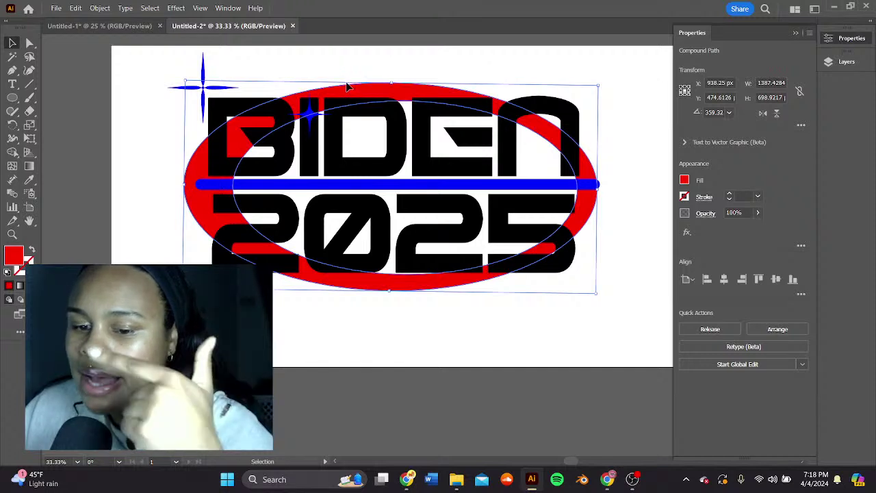
{"action": "left_click", "coordinate": [340, 66]}
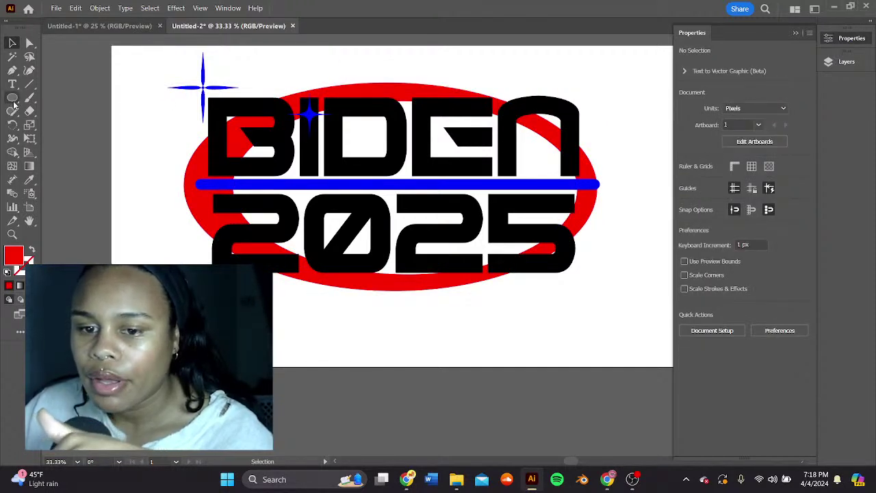
Step: Start exporting the artwork to the Downloads folder with SVG as the file format
{"action": "left_click", "coordinate": [223, 134]}
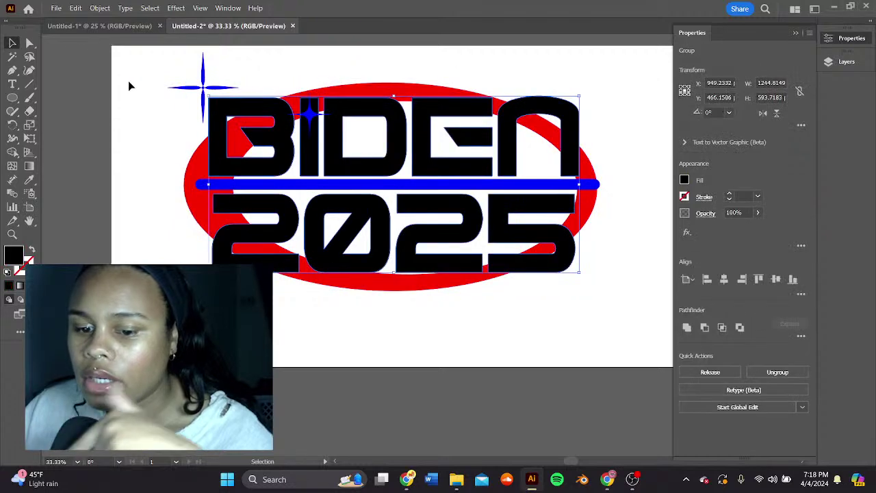
{"action": "left_click", "coordinate": [61, 10]}
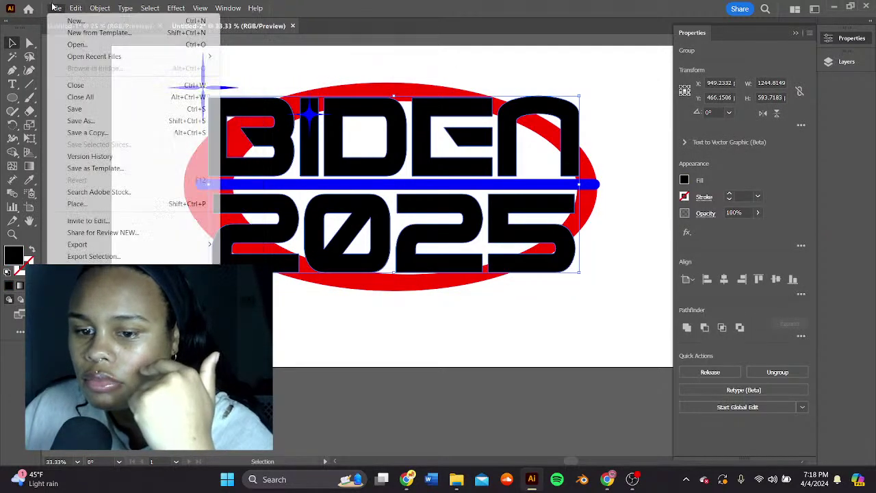
{"action": "left_click", "coordinate": [54, 8]}
{"action": "left_click", "coordinate": [54, 7]}
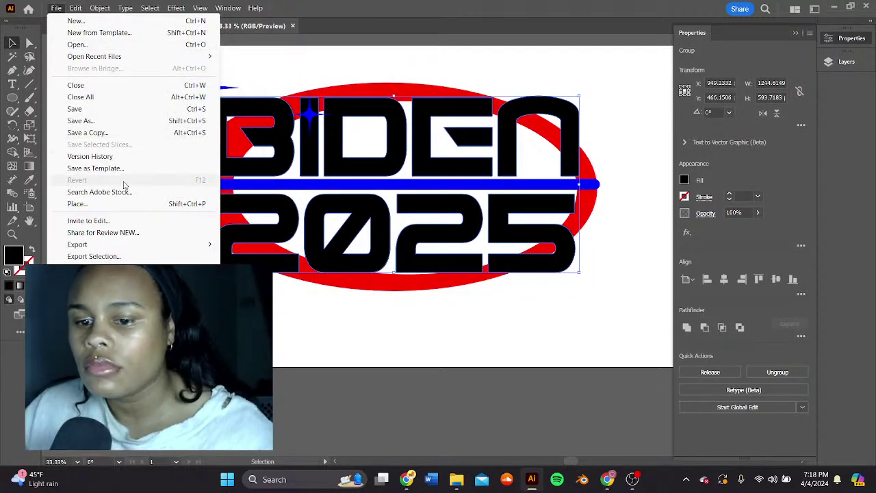
{"action": "mouse_move", "coordinate": [134, 245]}
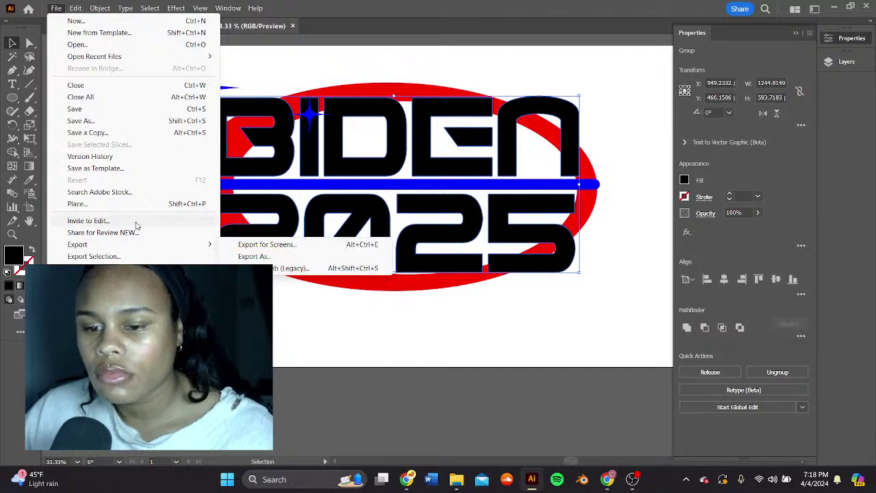
{"action": "left_click", "coordinate": [249, 256]}
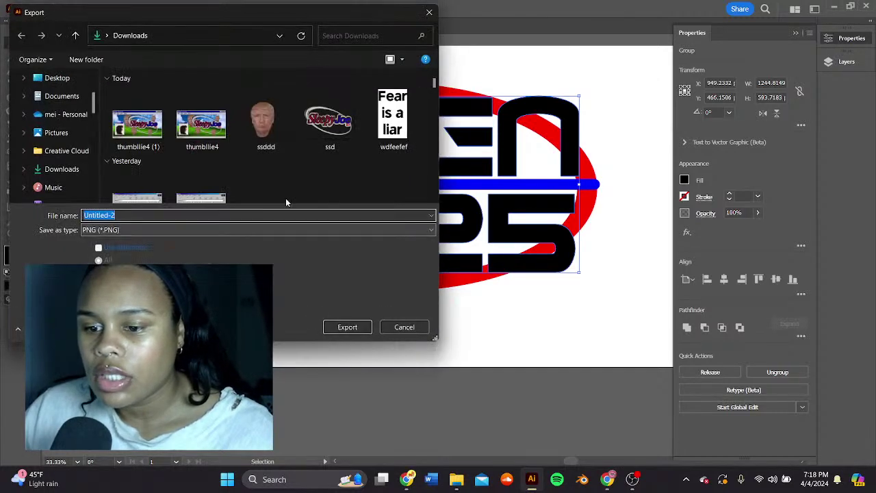
{"action": "left_click", "coordinate": [128, 230]}
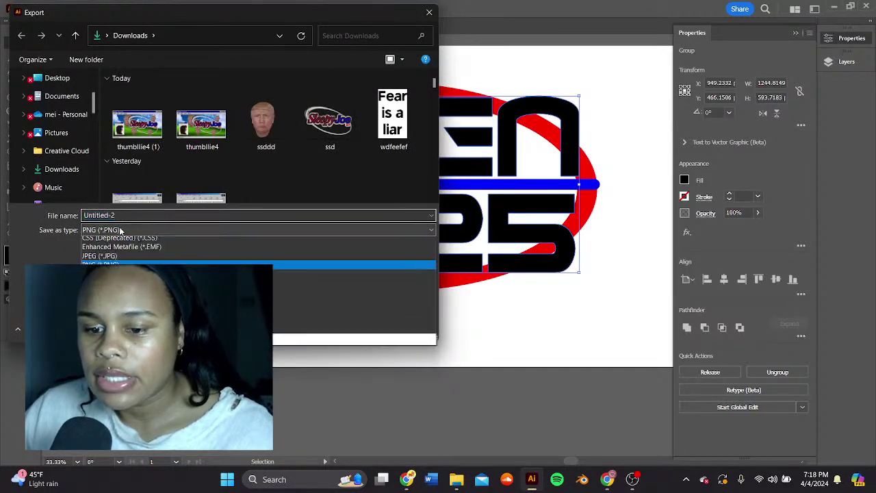
{"action": "left_click", "coordinate": [342, 322]}
Step: Name the export file bidevubbbjjopbhiju7vbmmjnhjb and export it with the SVG options left as they are
{"action": "left_click", "coordinate": [170, 214]}
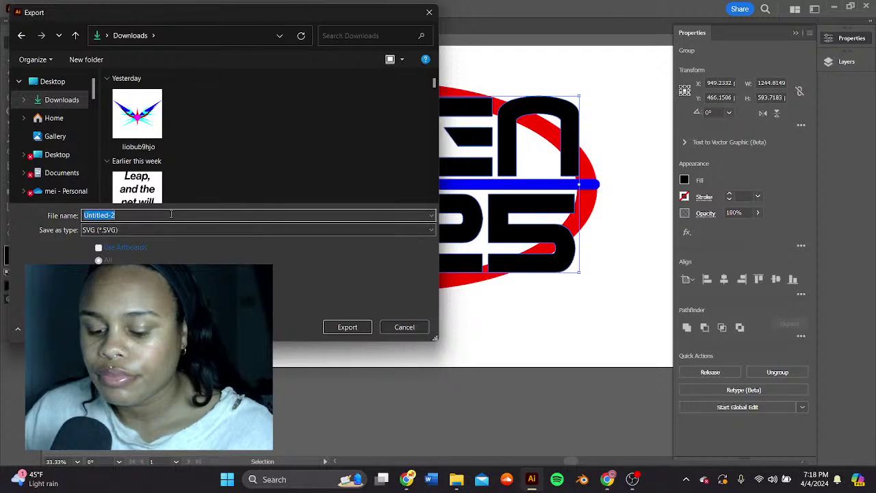
{"action": "type", "text": "bidevu"}
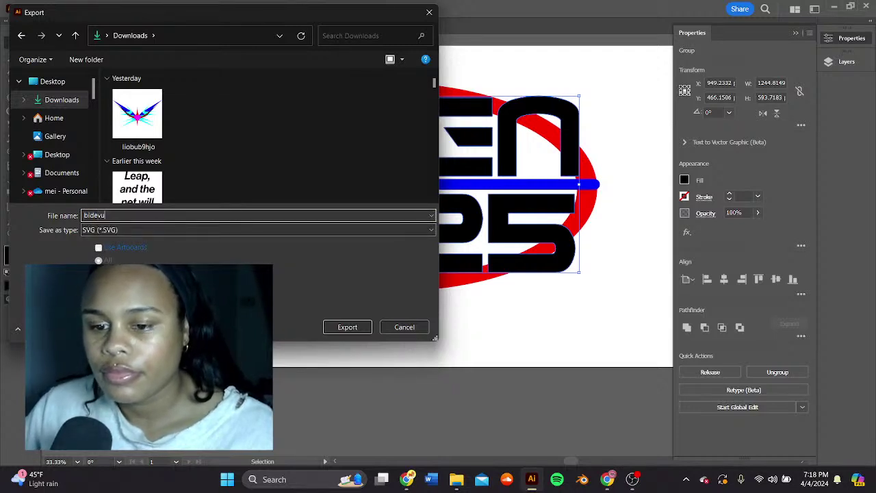
{"action": "type", "text": "bbbjjopbhiju7vbmmjnhjb"}
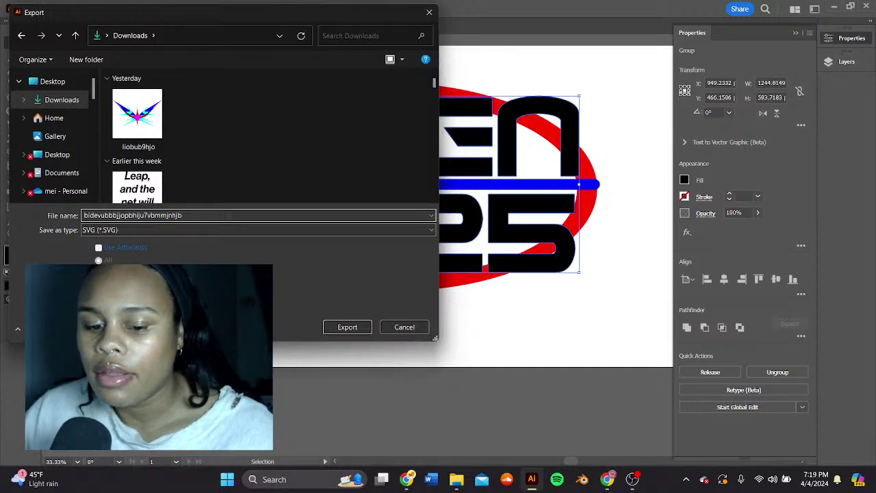
{"action": "left_click", "coordinate": [347, 327]}
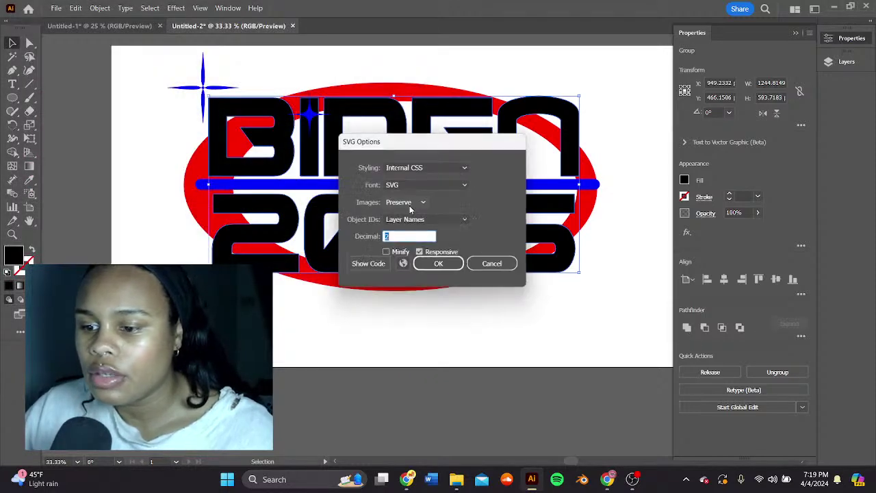
{"action": "left_click", "coordinate": [434, 266]}
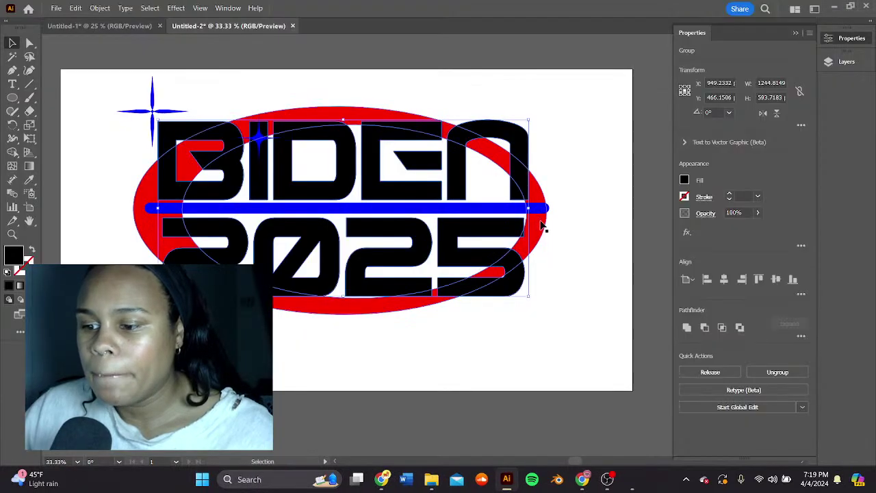
{"action": "left_click", "coordinate": [502, 274]}
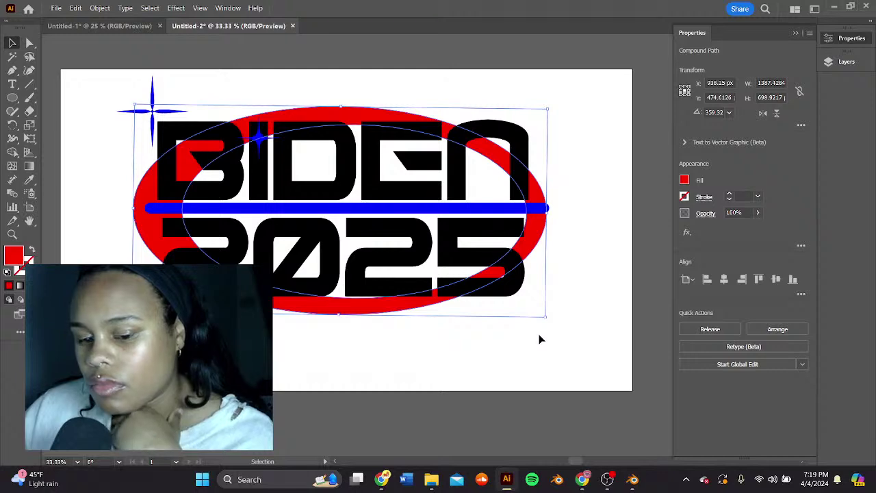
{"action": "left_click", "coordinate": [607, 480]}
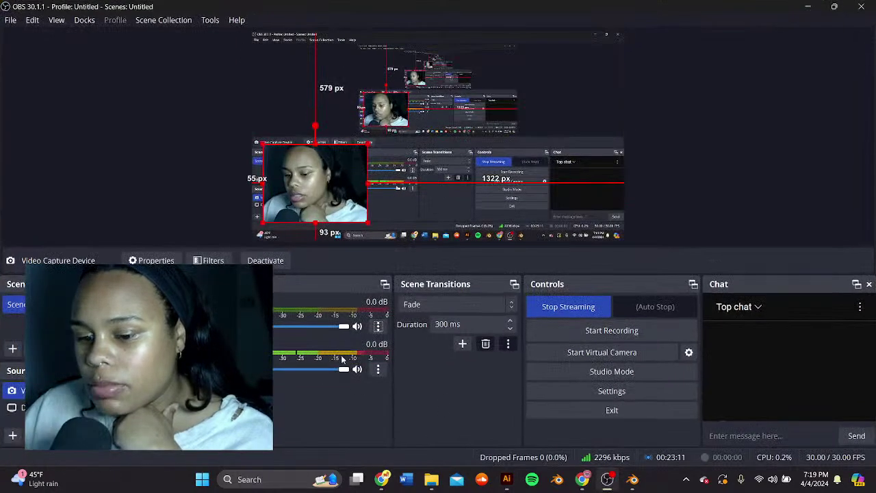
{"action": "left_click", "coordinate": [377, 370]}
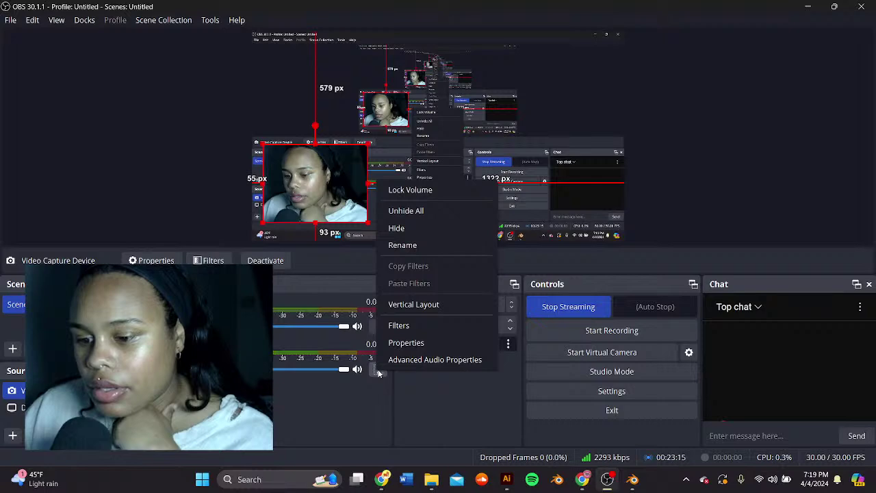
{"action": "left_click", "coordinate": [379, 370]}
Step: Switch to Blender, dismiss the splash screen, widen the 3D viewport over the node editor and leave the camera view
{"action": "left_click", "coordinate": [632, 482]}
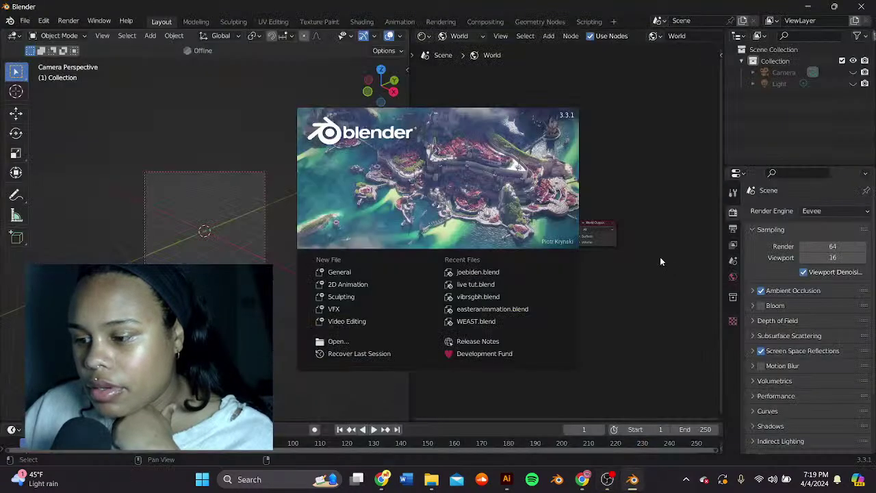
{"action": "left_click", "coordinate": [377, 272]}
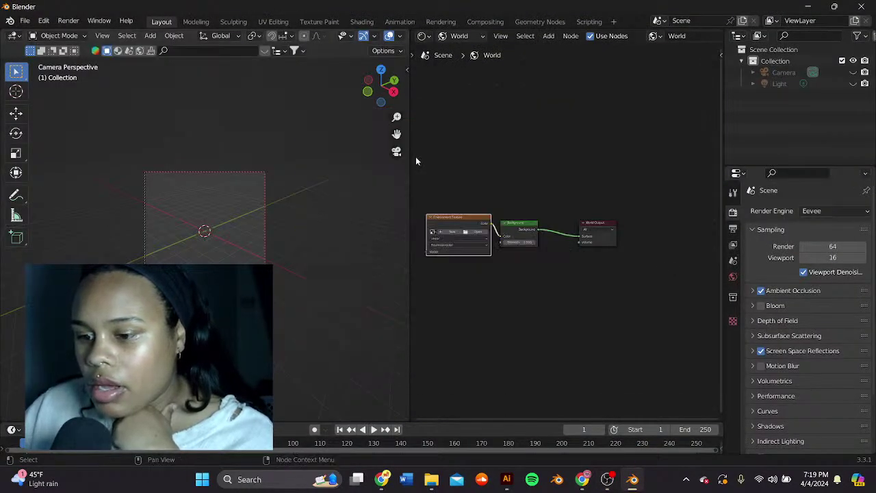
{"action": "left_click_drag", "start_coordinate": [409, 164], "coordinate": [715, 195]}
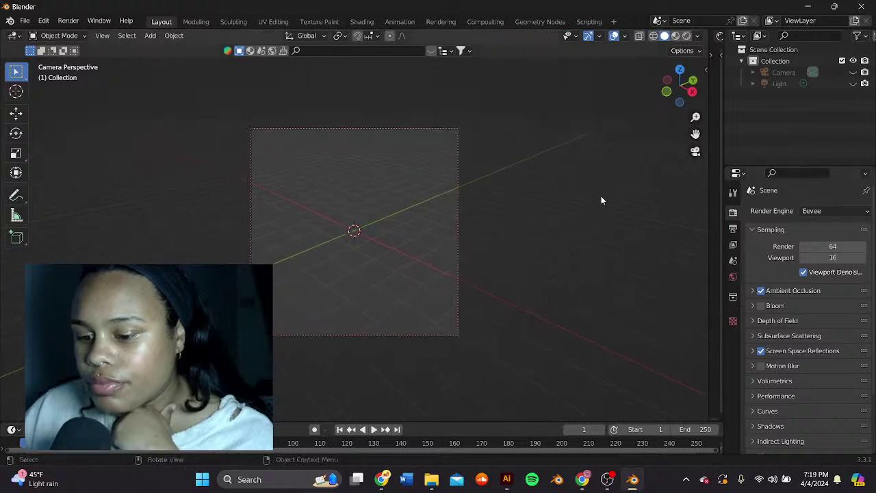
{"action": "left_click", "coordinate": [694, 152]}
Step: Switch to Chrome and search Google for bernie sanders
{"action": "left_click", "coordinate": [381, 479]}
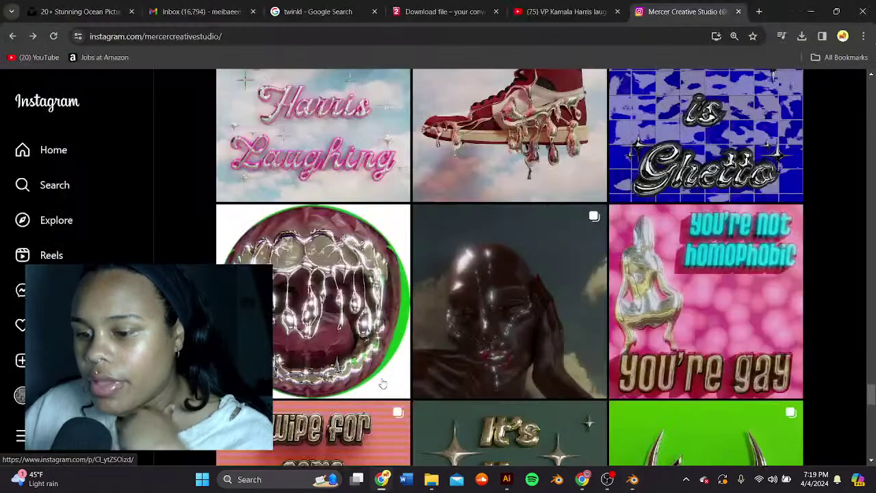
{"action": "left_click", "coordinate": [253, 37]}
{"action": "type", "text": "b"}
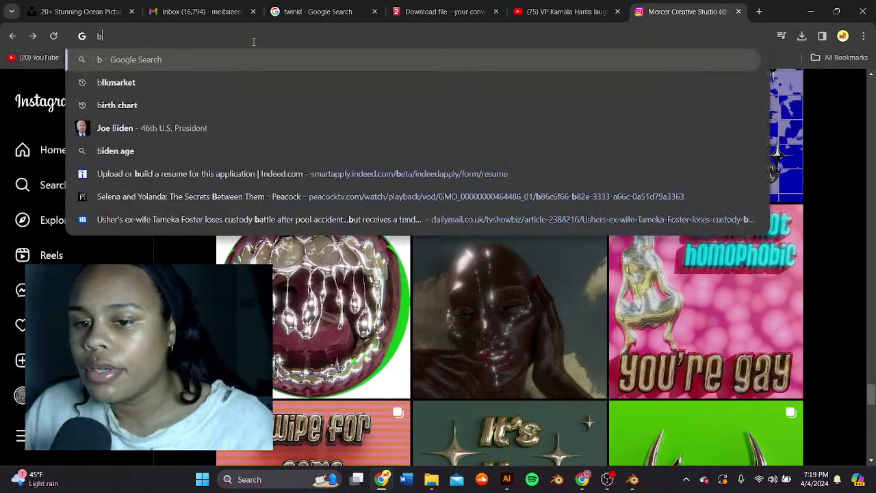
{"action": "type", "text": "ernie sanders"}
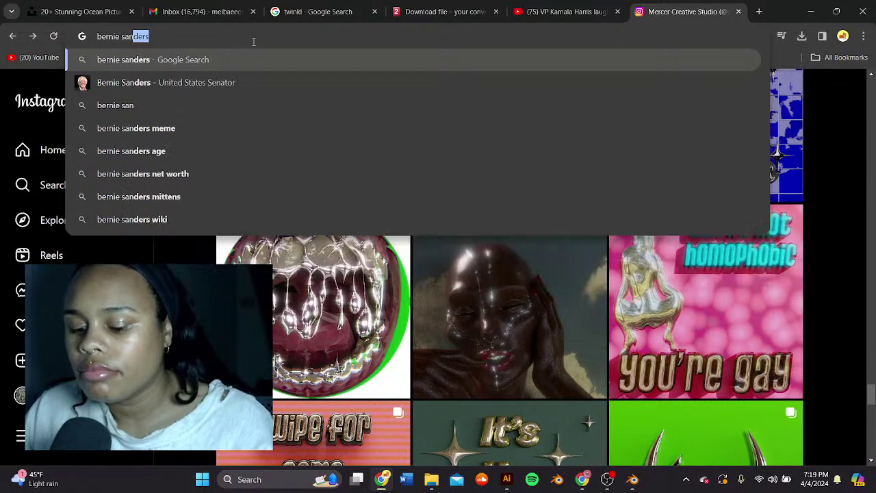
{"action": "key", "text": "Return"}
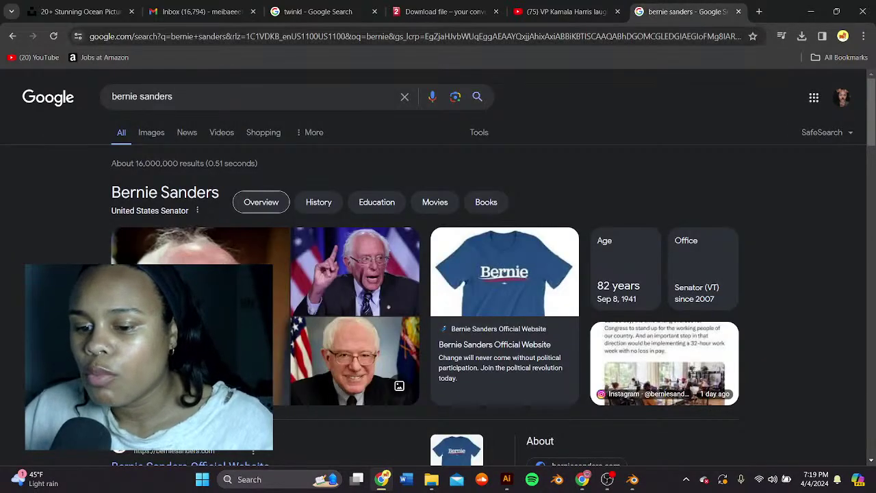
Step: Preview the CNN photo and the Spotlight on Poverty and Opportunity portrait of Bernie Sanders
{"action": "left_click", "coordinate": [199, 247]}
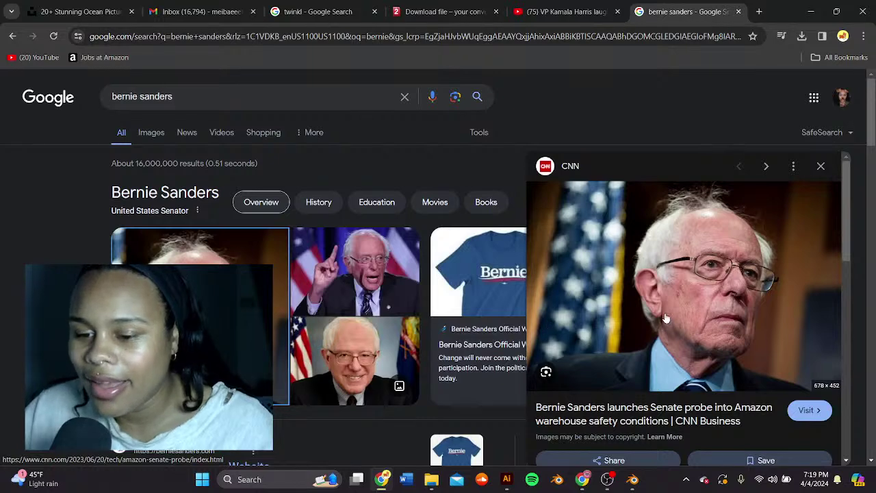
{"action": "left_click", "coordinate": [350, 363]}
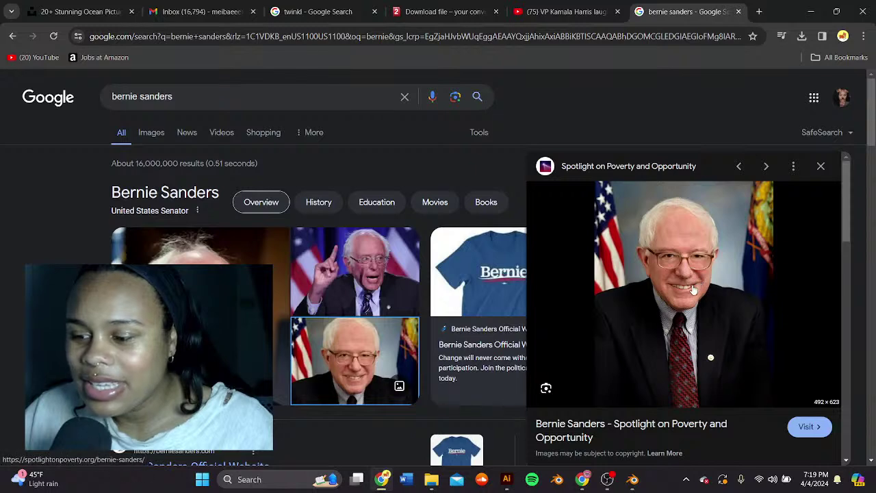
{"action": "scroll", "coordinate": [691, 288], "scroll_direction": "down", "scroll_amount": 1}
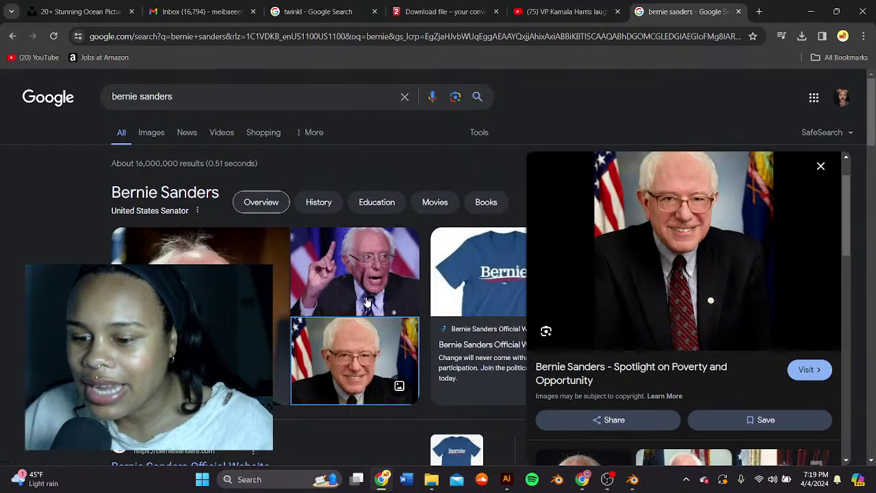
{"action": "scroll", "coordinate": [368, 299], "scroll_direction": "down", "scroll_amount": 1}
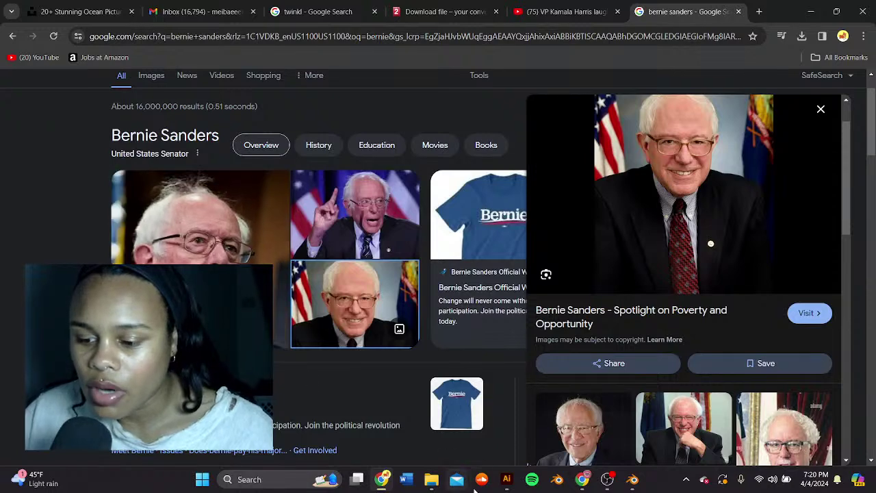
Step: Search Google for Inkscape in a new browser tab
{"action": "left_click", "coordinate": [759, 11]}
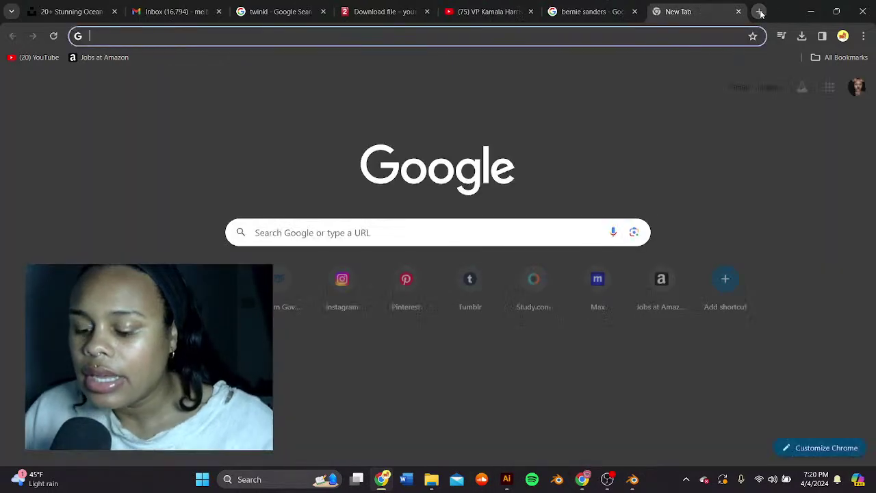
{"action": "type", "text": "ink"}
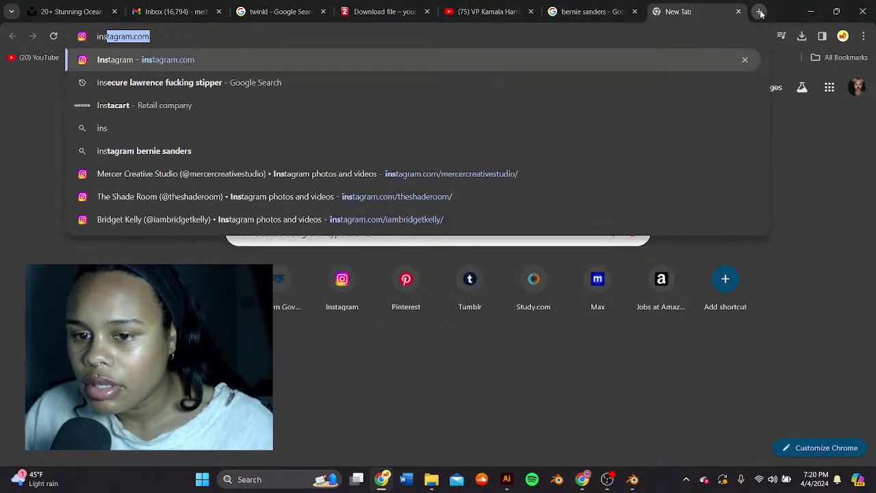
{"action": "type", "text": "sca"}
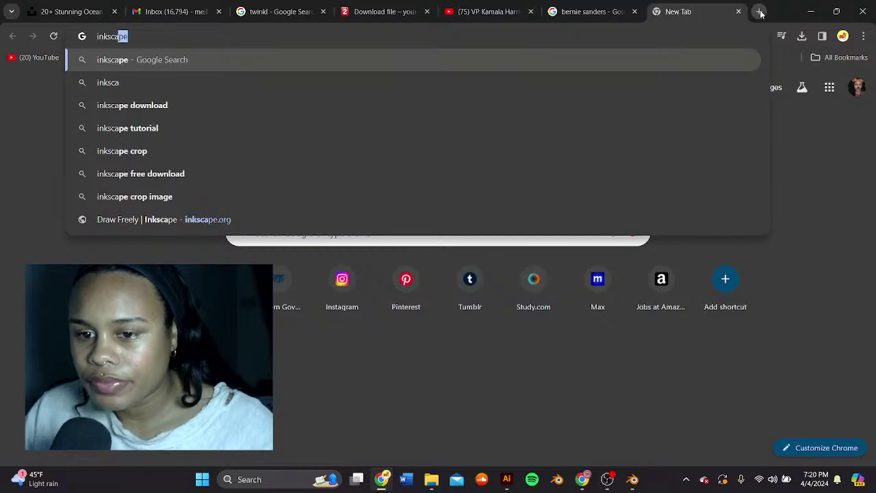
{"action": "type", "text": "ope"}
{"action": "key", "text": "Return"}
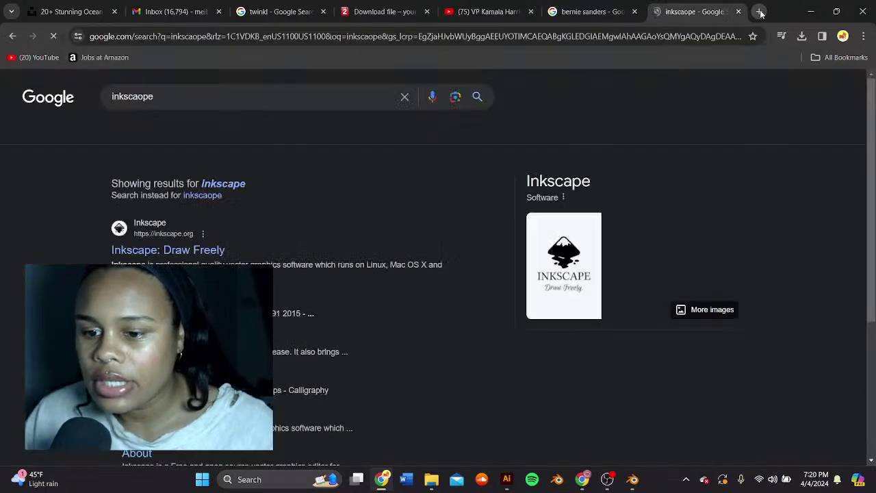
Step: Open the official Inkscape website from the search results and skim its home page
{"action": "scroll", "coordinate": [239, 197], "scroll_direction": "down", "scroll_amount": 1}
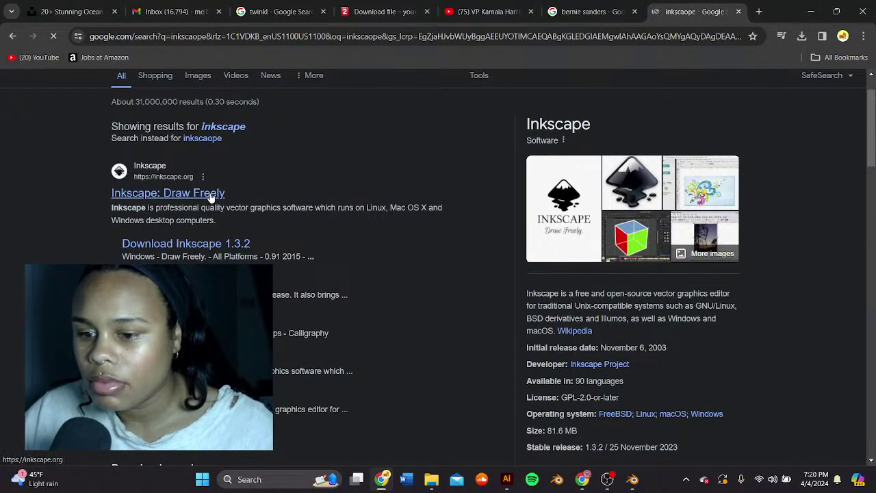
{"action": "left_click", "coordinate": [212, 195]}
{"action": "scroll", "coordinate": [409, 189], "scroll_direction": "down", "scroll_amount": 3}
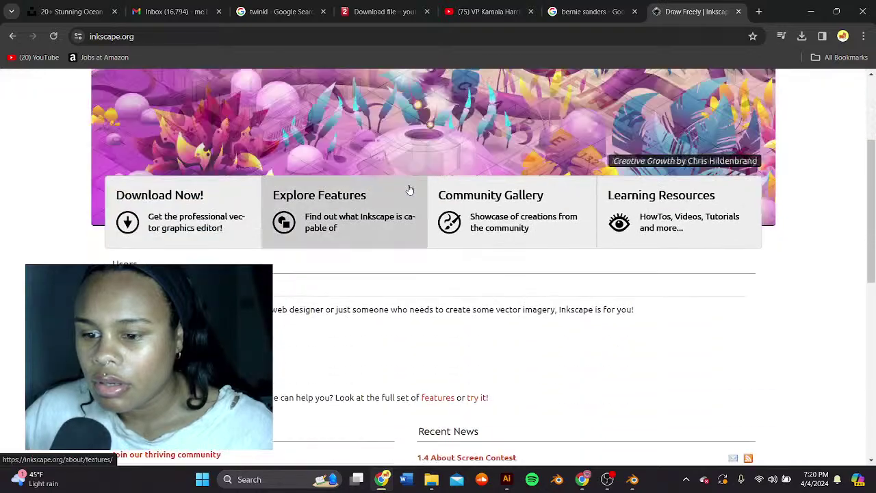
{"action": "scroll", "coordinate": [411, 190], "scroll_direction": "down", "scroll_amount": 7}
{"action": "scroll", "coordinate": [436, 187], "scroll_direction": "up", "scroll_amount": 6}
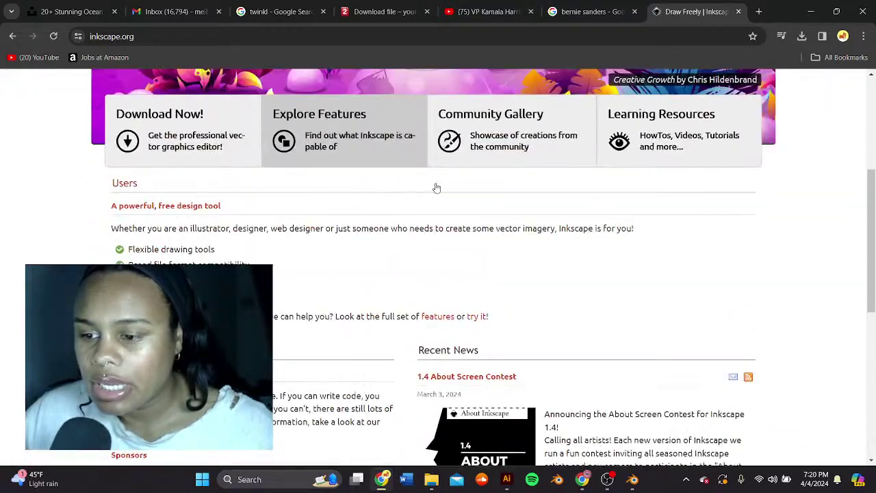
{"action": "scroll", "coordinate": [436, 188], "scroll_direction": "up", "scroll_amount": 4}
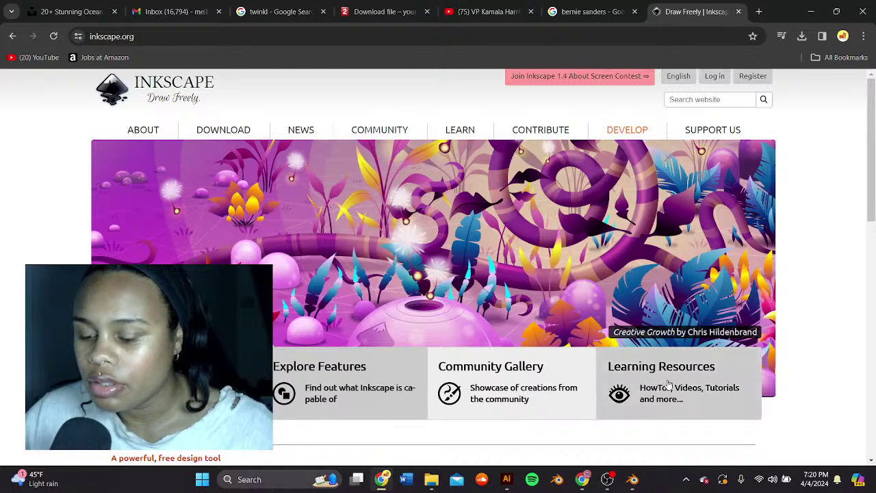
{"action": "mouse_move", "coordinate": [633, 479]}
{"action": "left_click", "coordinate": [635, 435]}
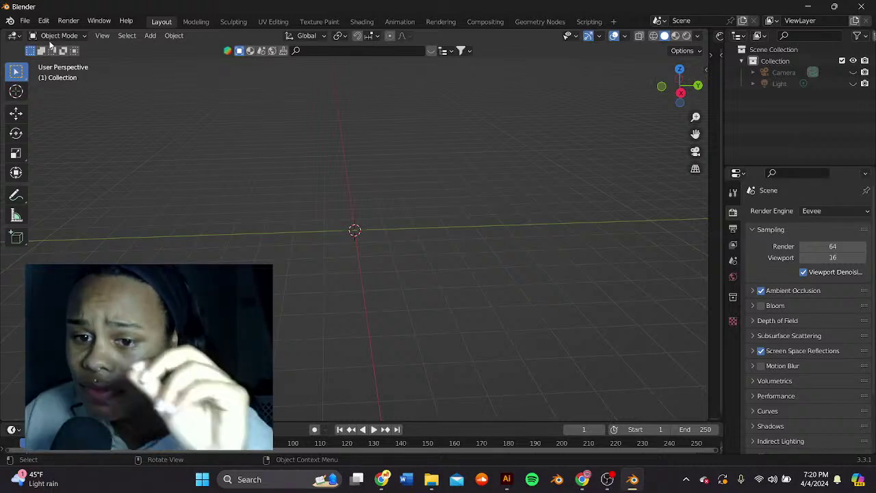
{"action": "left_click", "coordinate": [27, 22]}
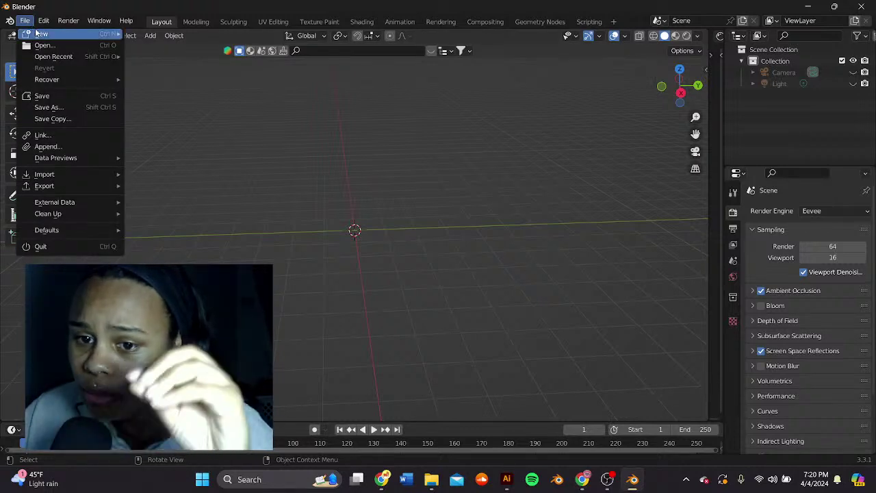
{"action": "left_click", "coordinate": [52, 45]}
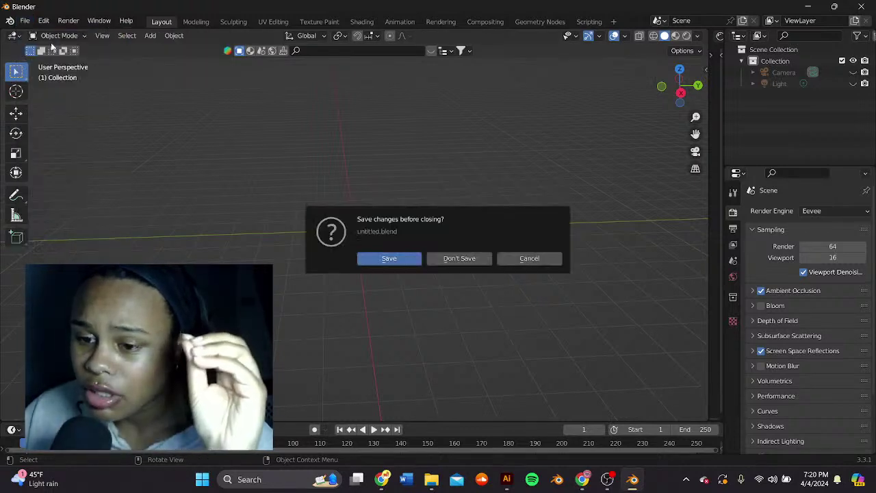
{"action": "left_click", "coordinate": [472, 259]}
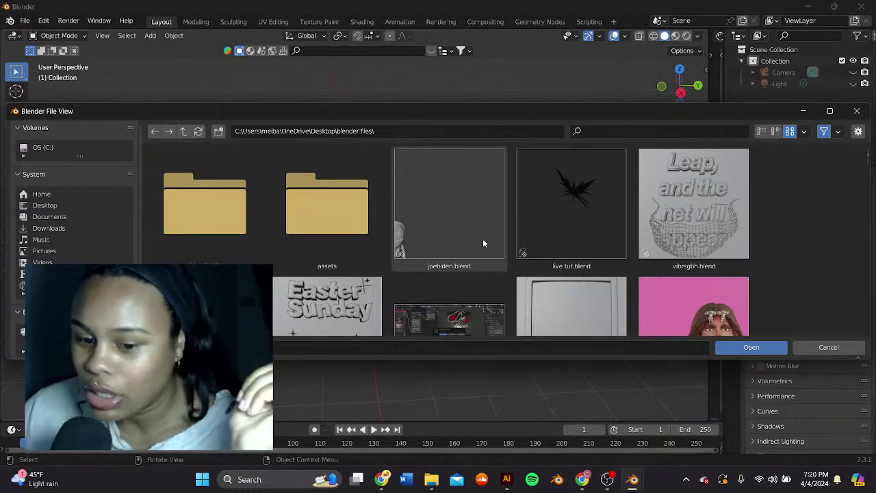
{"action": "left_click", "coordinate": [827, 345]}
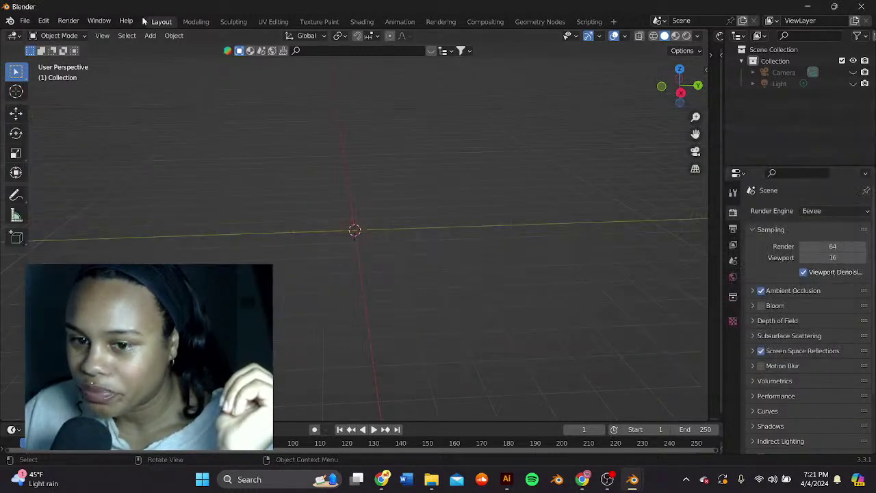
Step: Browse the blender files folder for a project to open, choosing not to save the untitled file
{"action": "left_click", "coordinate": [30, 25]}
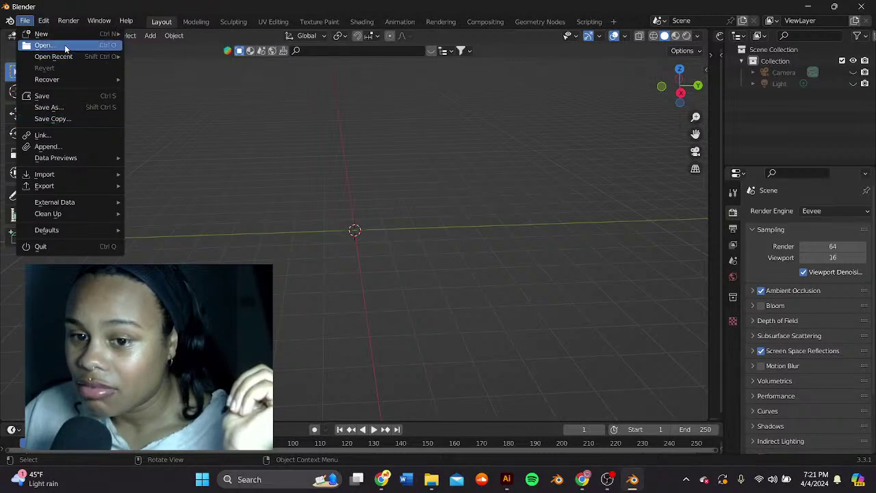
{"action": "left_click", "coordinate": [64, 45]}
{"action": "left_click", "coordinate": [477, 260]}
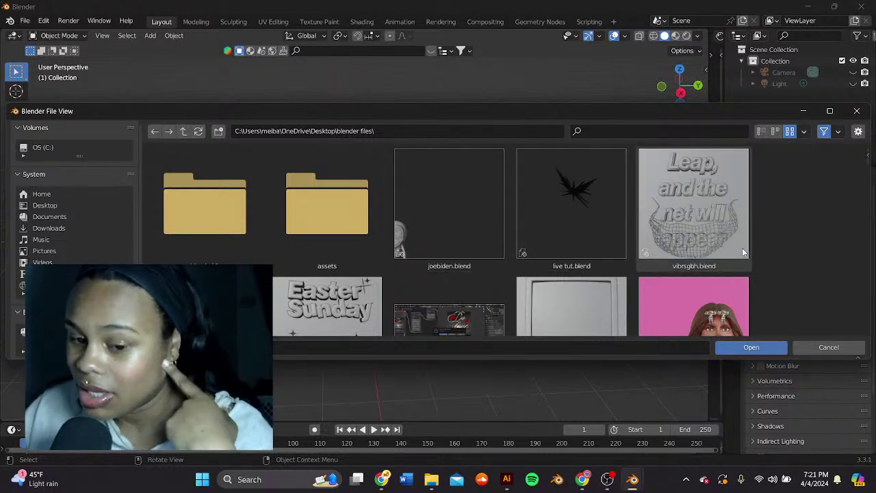
{"action": "scroll", "coordinate": [729, 236], "scroll_direction": "down", "scroll_amount": 1}
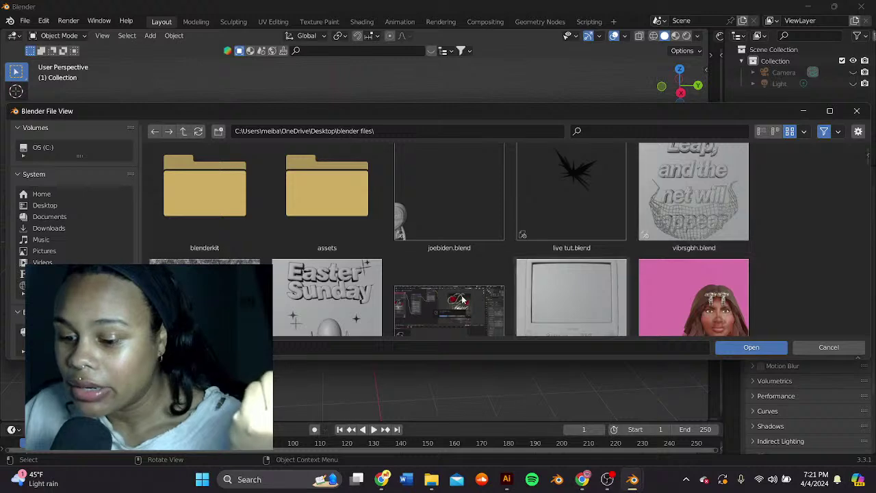
Step: Return to the Bernie Sanders search in Chrome, close the photo preview and browse the image results
{"action": "left_click", "coordinate": [383, 479]}
{"action": "left_click", "coordinate": [590, 11]}
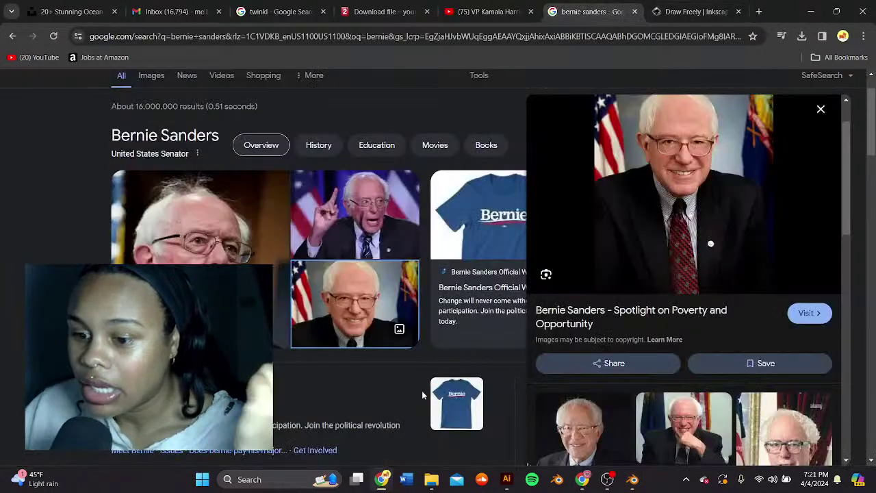
{"action": "left_click", "coordinate": [821, 109]}
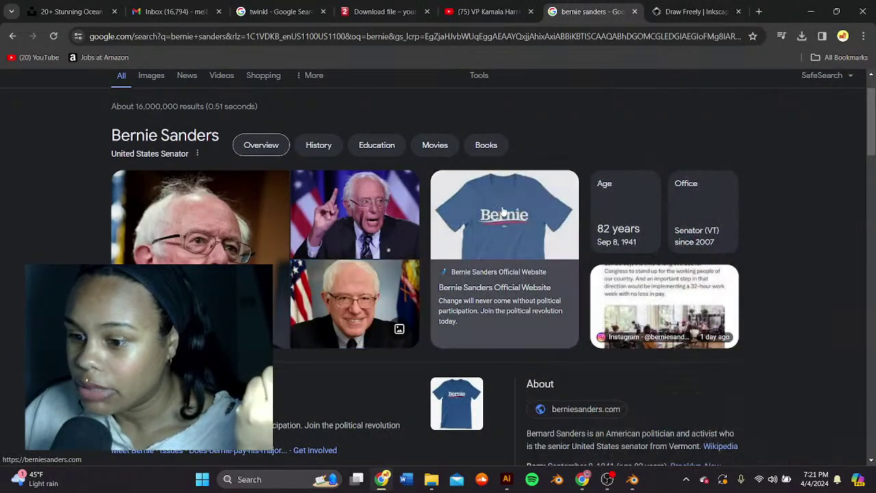
{"action": "left_click", "coordinate": [159, 78]}
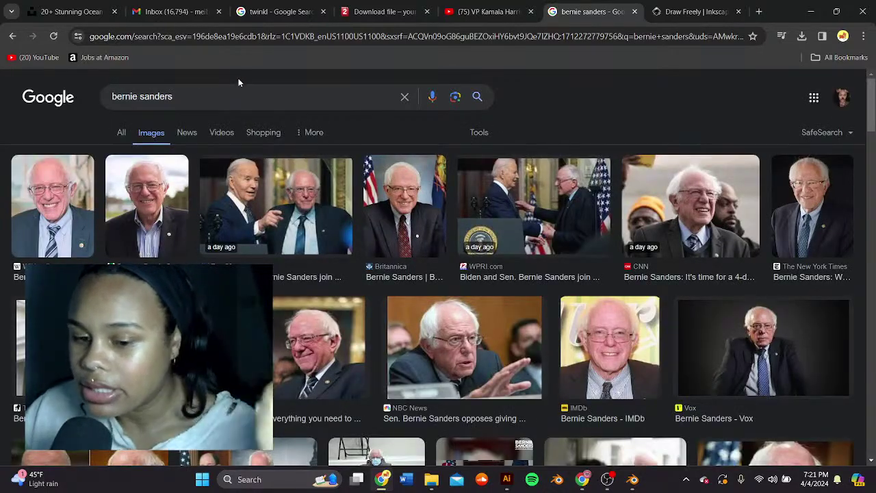
{"action": "scroll", "coordinate": [408, 270], "scroll_direction": "down", "scroll_amount": 4}
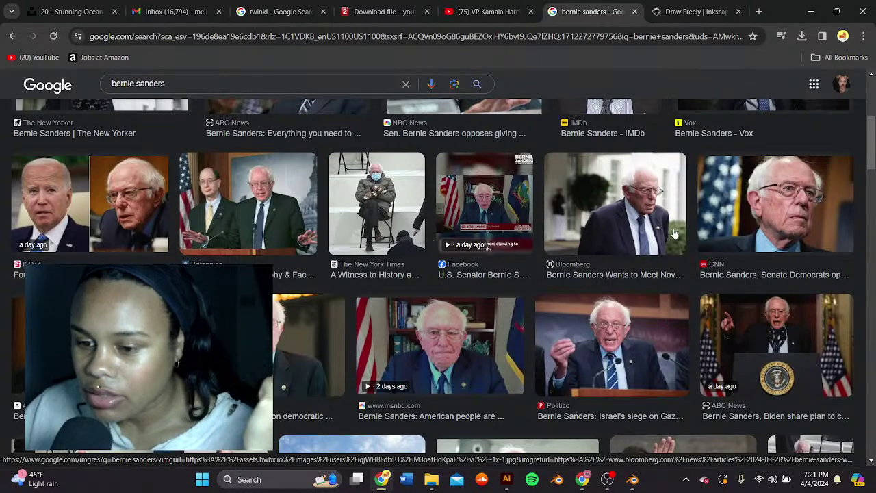
{"action": "scroll", "coordinate": [528, 206], "scroll_direction": "down", "scroll_amount": 2}
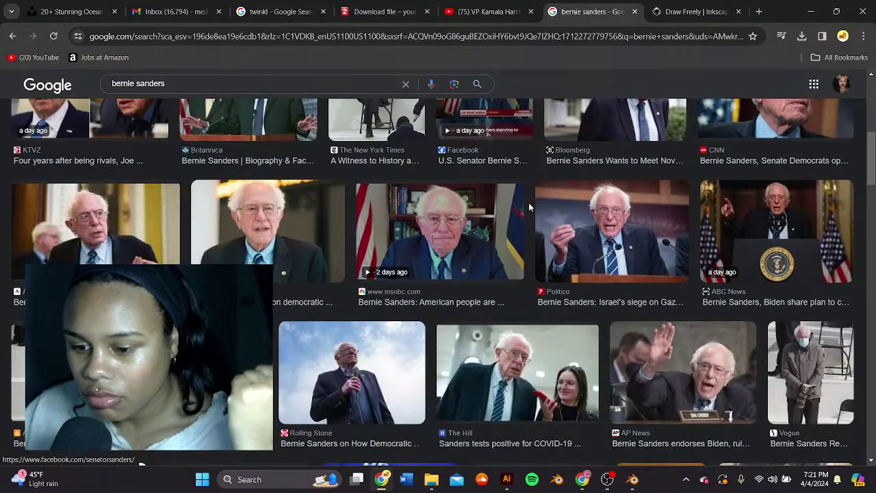
Step: Switch from the image results to Blender and look through the blender files folder, closing the file browser without opening a project
{"action": "scroll", "coordinate": [520, 204], "scroll_direction": "down", "scroll_amount": 2}
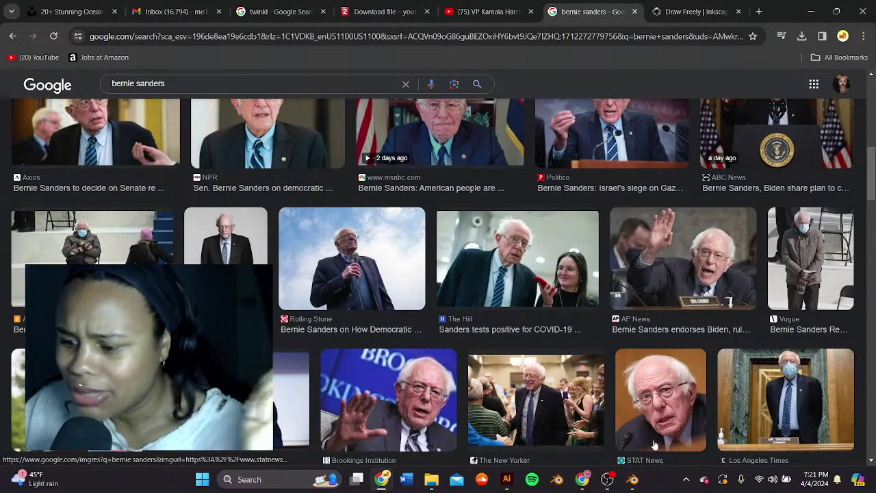
{"action": "mouse_move", "coordinate": [636, 479]}
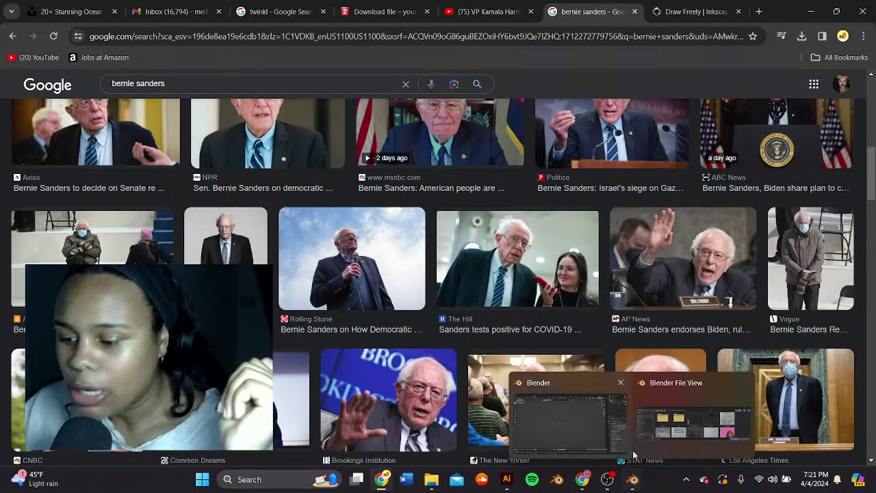
{"action": "left_click", "coordinate": [691, 419]}
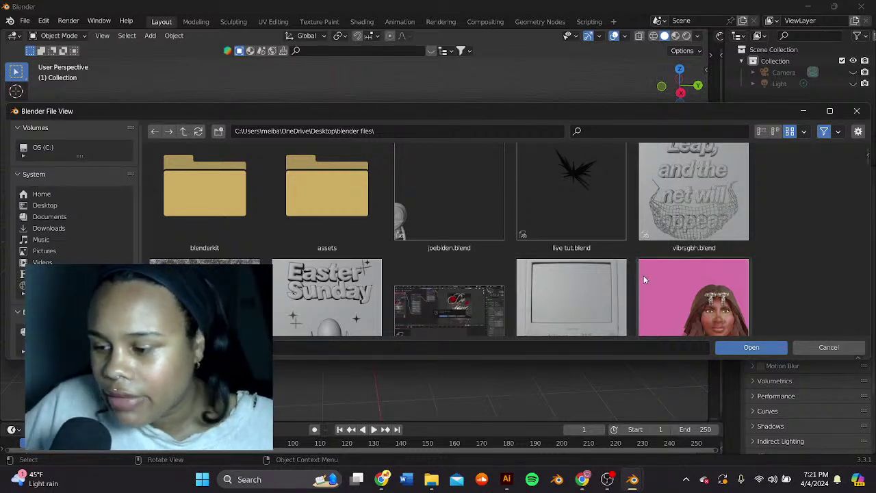
{"action": "scroll", "coordinate": [698, 217], "scroll_direction": "down", "scroll_amount": 3}
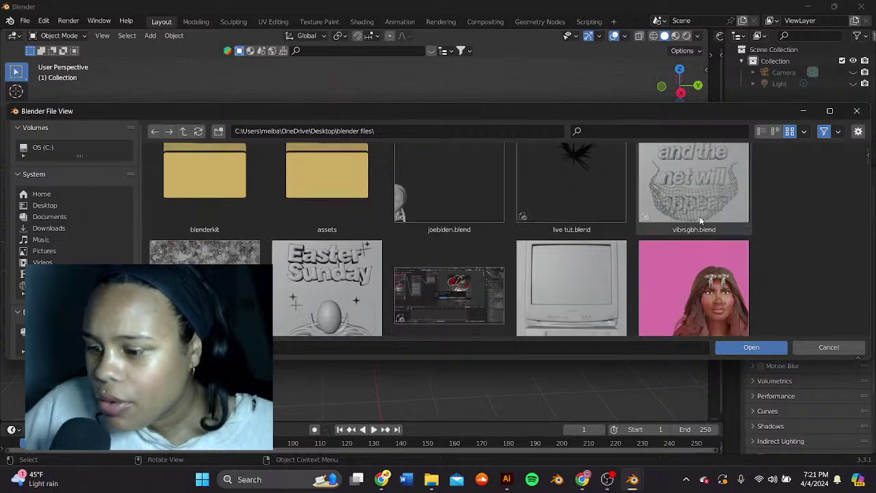
{"action": "scroll", "coordinate": [704, 225], "scroll_direction": "down", "scroll_amount": 2}
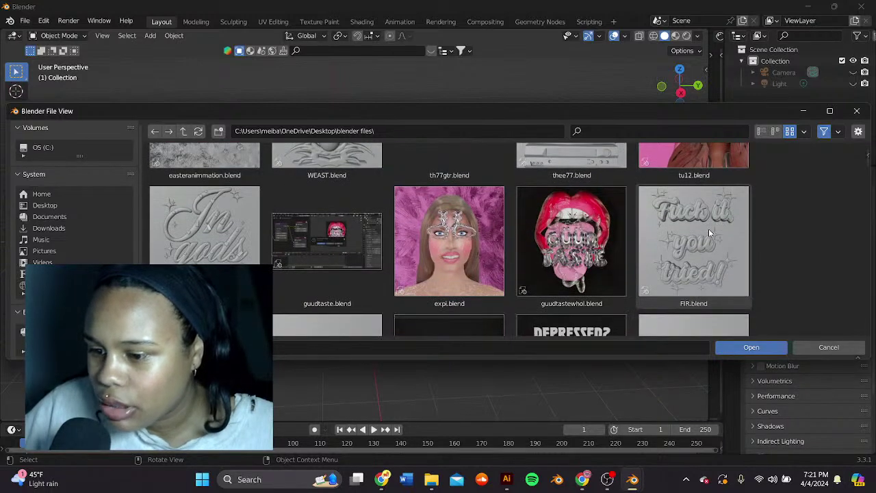
{"action": "scroll", "coordinate": [708, 228], "scroll_direction": "down", "scroll_amount": 4}
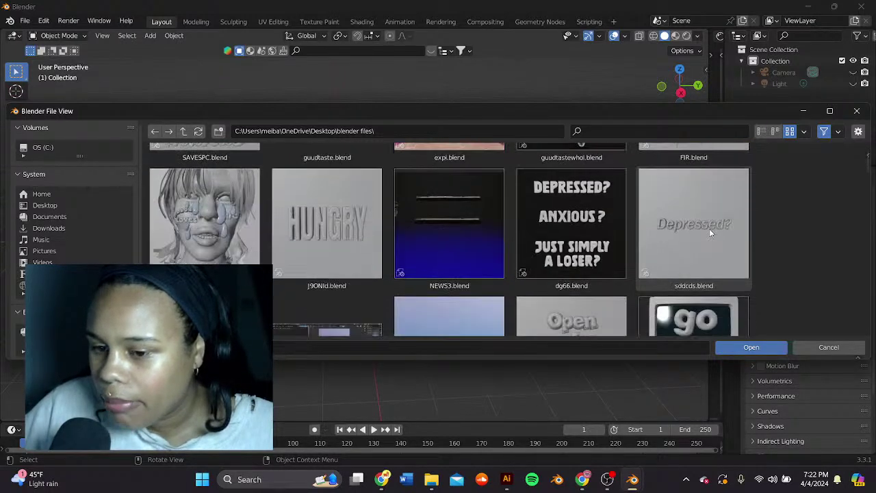
{"action": "scroll", "coordinate": [710, 233], "scroll_direction": "down", "scroll_amount": 3}
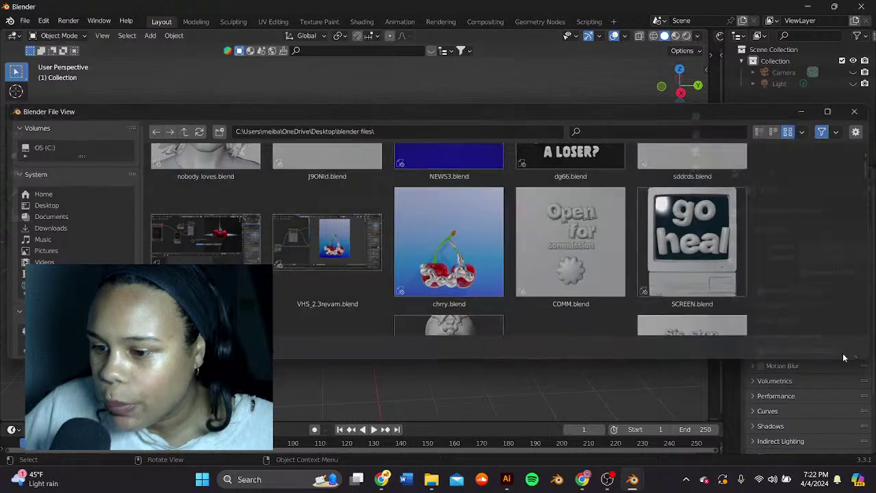
{"action": "key", "text": "Escape"}
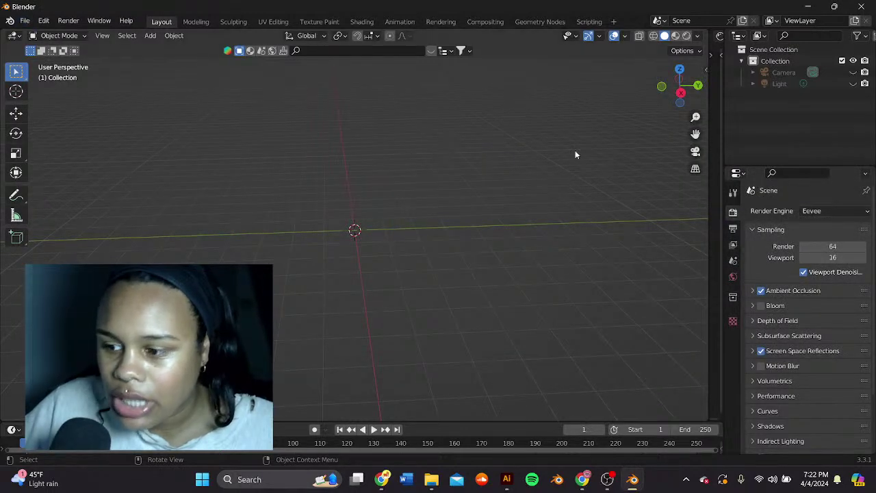
Step: Import the exported BIDEN 2025 logo SVG from the Downloads folder into the empty scene
{"action": "left_click", "coordinate": [22, 21]}
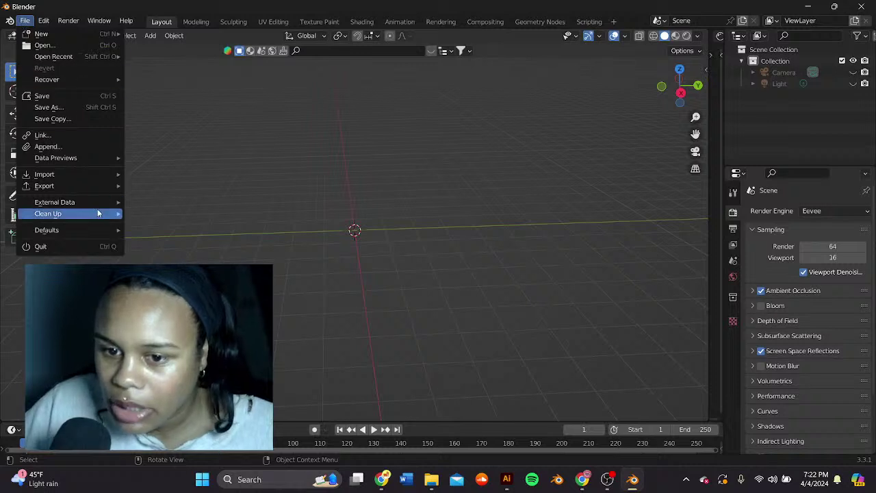
{"action": "mouse_move", "coordinate": [79, 174]}
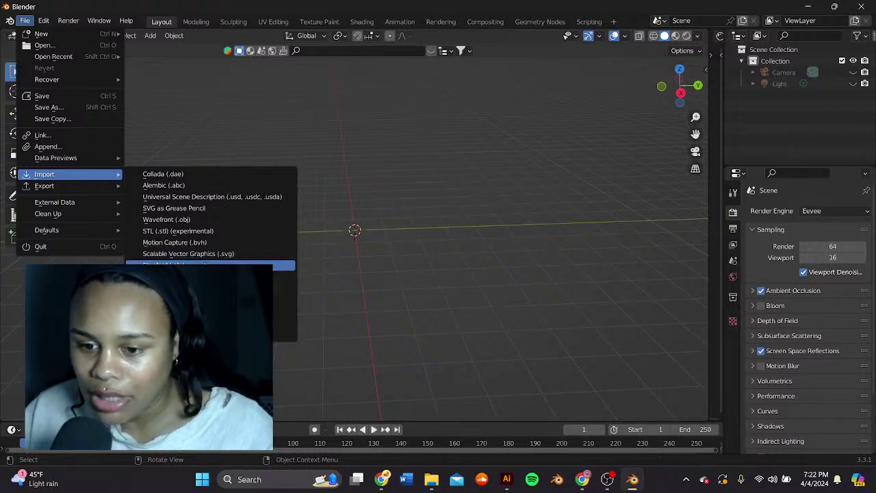
{"action": "left_click", "coordinate": [209, 253]}
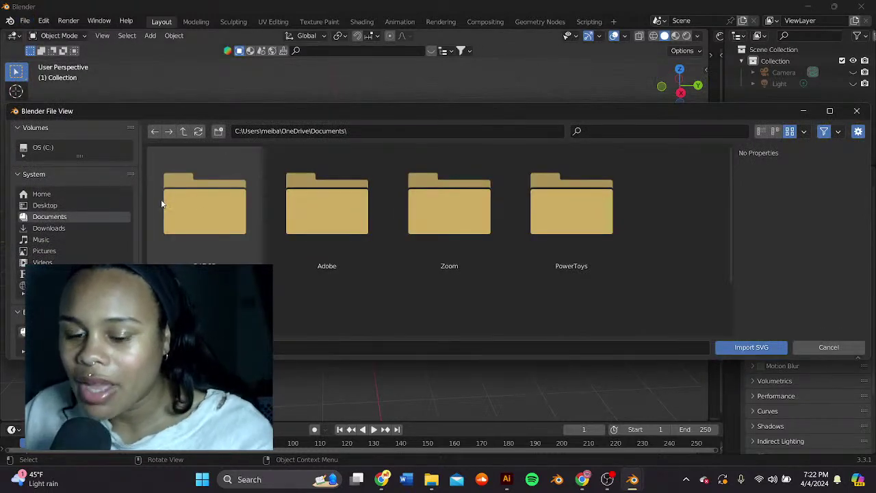
{"action": "left_click", "coordinate": [50, 228]}
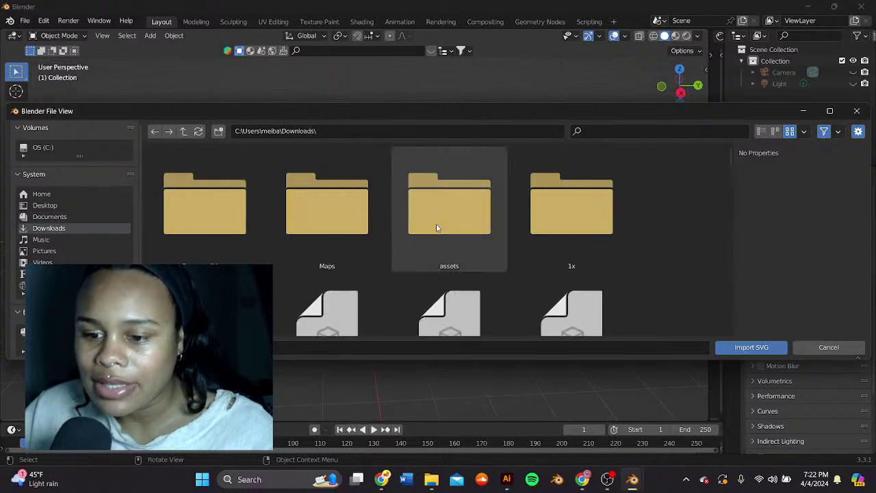
{"action": "scroll", "coordinate": [335, 219], "scroll_direction": "down", "scroll_amount": 4}
{"action": "scroll", "coordinate": [510, 264], "scroll_direction": "up", "scroll_amount": 2}
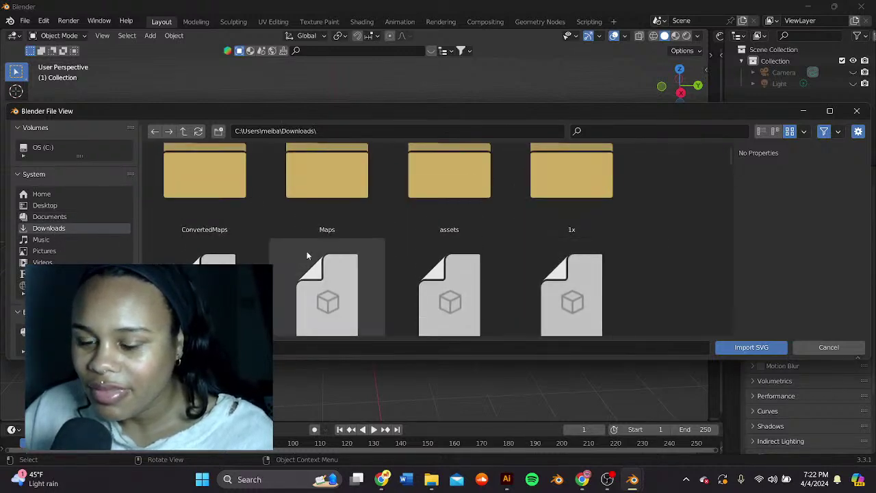
{"action": "left_click", "coordinate": [197, 238]}
{"action": "double_click", "coordinate": [196, 238]}
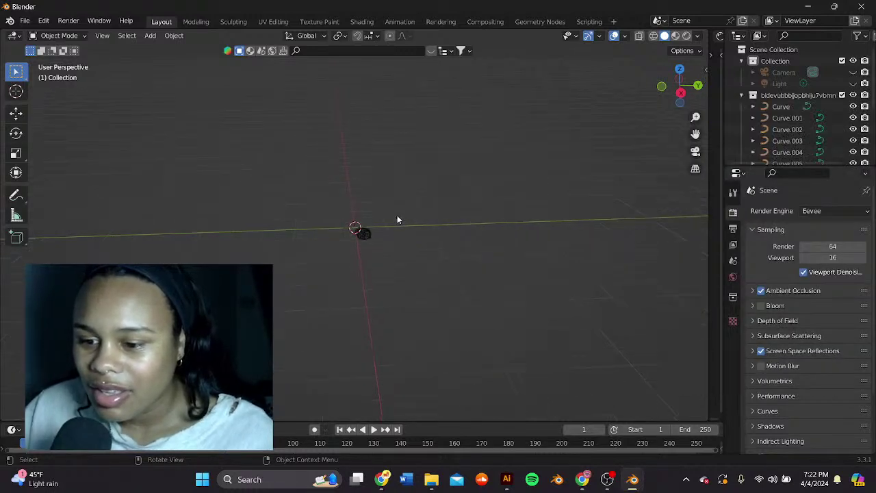
Step: Rotate all the imported logo curves 90 degrees about the X axis and scale them up several times
{"action": "middle_click_drag", "start_coordinate": [270, 245], "coordinate": [443, 268]}
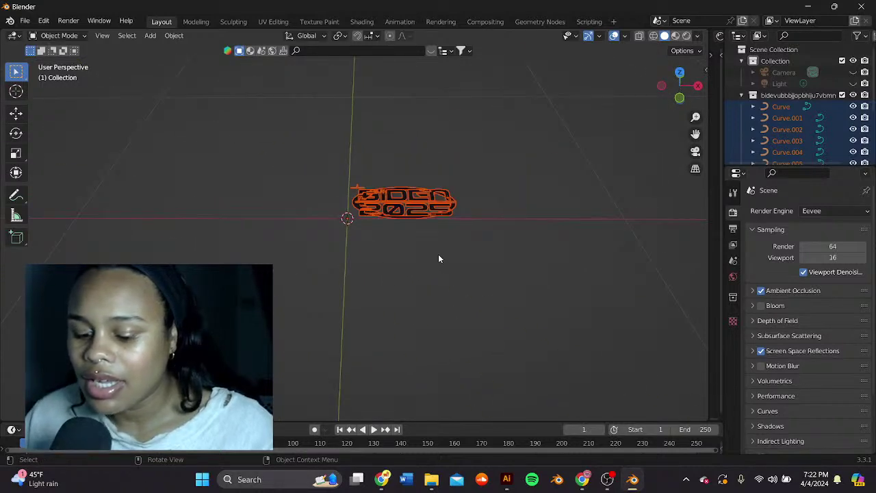
{"action": "type", "text": "rx90"}
{"action": "key", "text": "Return"}
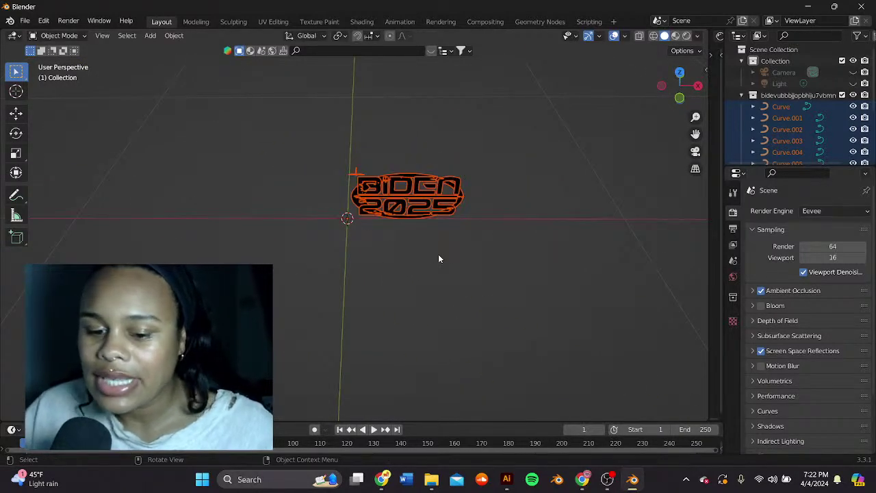
{"action": "key", "text": "s"}
{"action": "left_click", "coordinate": [349, 179]}
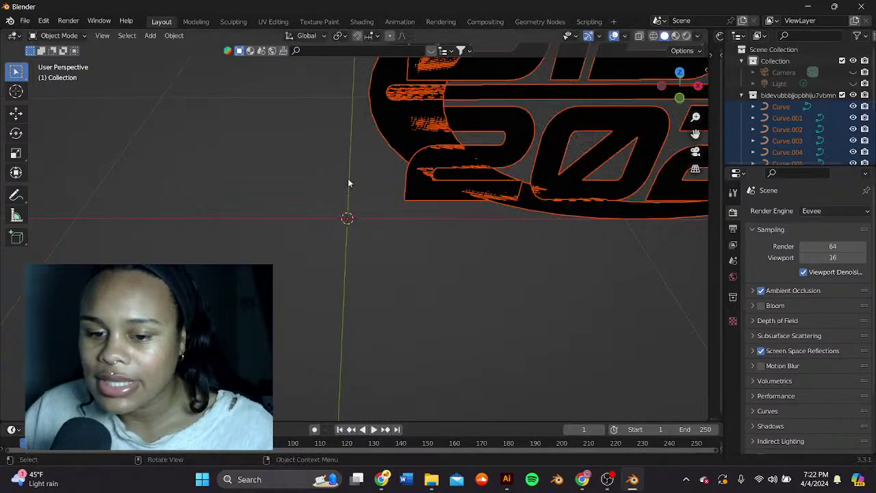
Step: Move the whole selected logo slightly up from the world origin with the Move tool
{"action": "left_click_drag", "start_coordinate": [696, 134], "coordinate": [448, 212]}
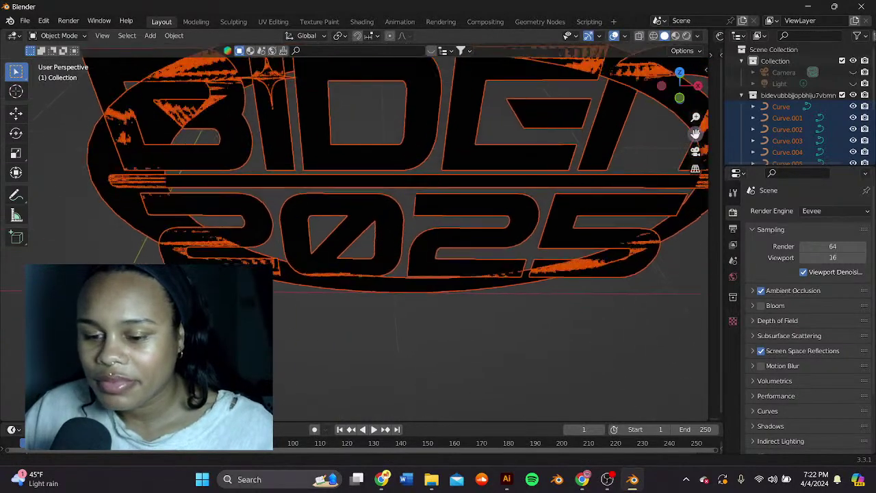
{"action": "scroll", "coordinate": [620, 201], "scroll_direction": "down", "scroll_amount": 3}
{"action": "middle_click_drag", "start_coordinate": [620, 201], "coordinate": [612, 174]}
{"action": "left_click_drag", "start_coordinate": [602, 275], "coordinate": [239, 113]}
{"action": "left_click", "coordinate": [19, 116]}
{"action": "left_click_drag", "start_coordinate": [214, 261], "coordinate": [221, 234]}
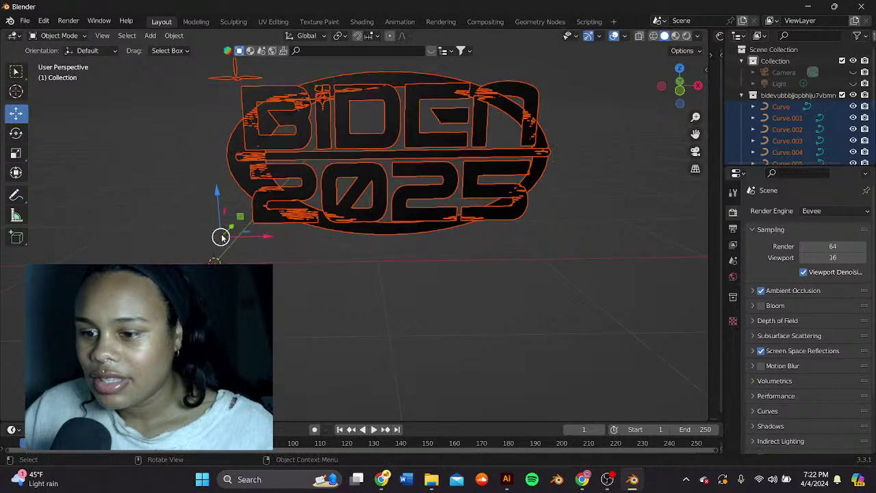
Step: Select all the logo curves and set each one's origin to its own geometry
{"action": "right_click", "coordinate": [283, 172]}
{"action": "left_click", "coordinate": [402, 198]}
{"action": "left_click_drag", "start_coordinate": [577, 265], "coordinate": [239, 96]}
{"action": "right_click", "coordinate": [328, 167]}
{"action": "mouse_move", "coordinate": [328, 285]}
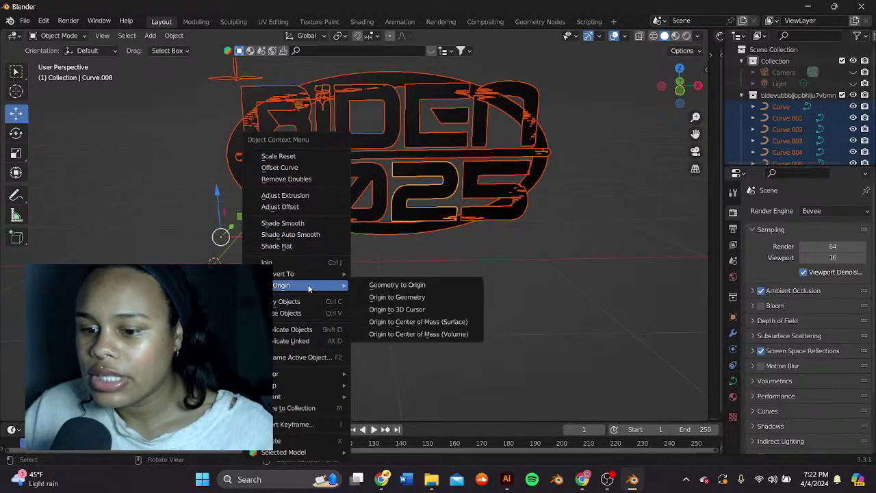
{"action": "left_click", "coordinate": [412, 308]}
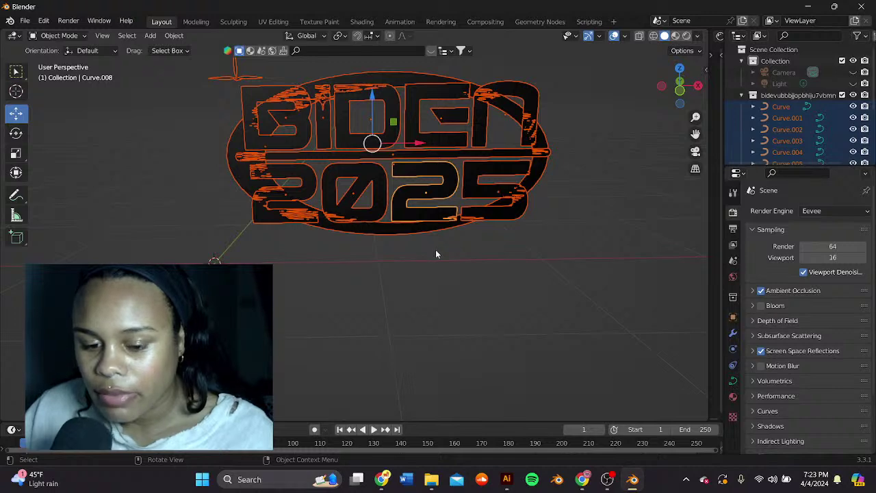
Step: Select the divider bar between BIDEN and 2025 and examine the logo from the front and side
{"action": "scroll", "coordinate": [427, 167], "scroll_direction": "up", "scroll_amount": 2}
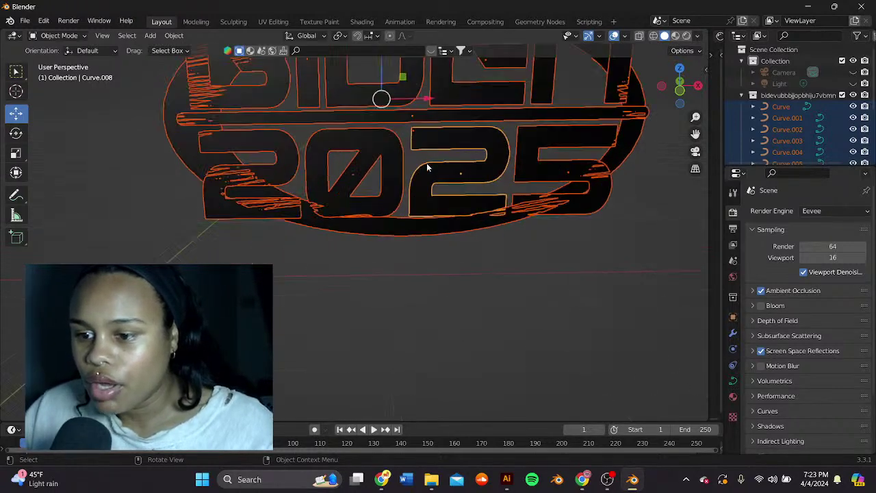
{"action": "scroll", "coordinate": [391, 141], "scroll_direction": "down", "scroll_amount": 1}
{"action": "left_click", "coordinate": [600, 126]}
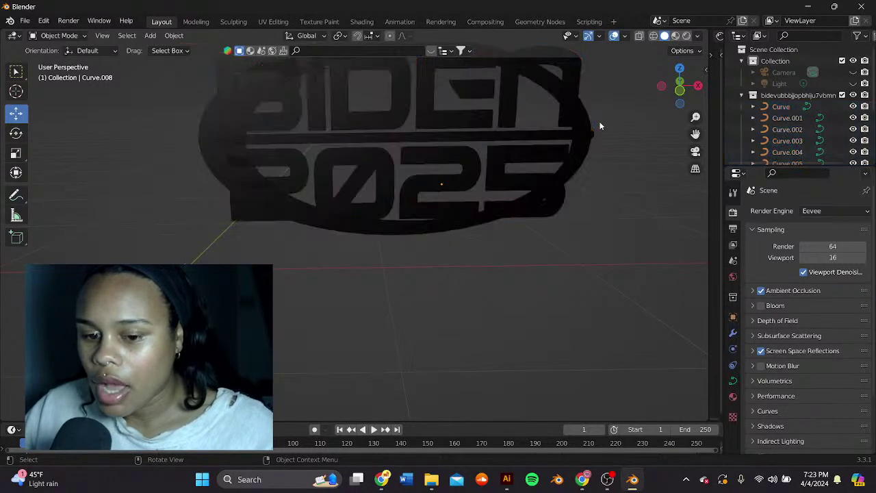
{"action": "left_click", "coordinate": [571, 134]}
{"action": "left_click", "coordinate": [611, 150]}
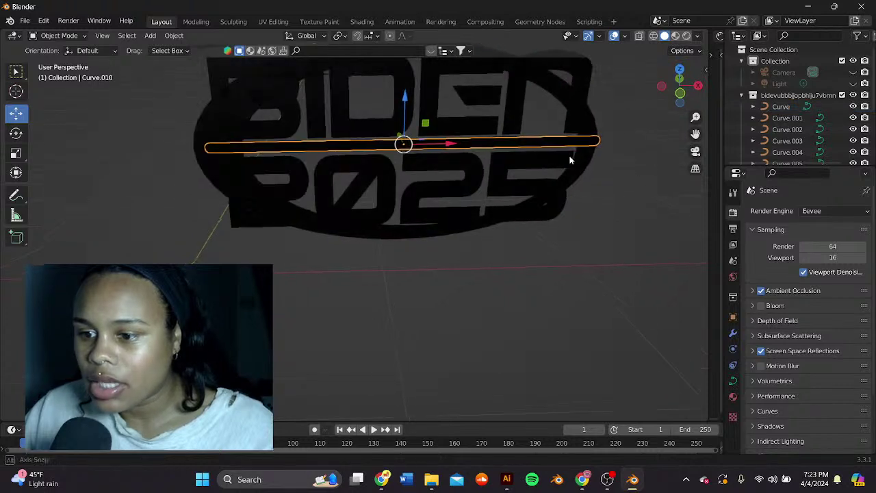
{"action": "left_click_drag", "start_coordinate": [696, 138], "coordinate": [691, 158]}
{"action": "scroll", "coordinate": [528, 156], "scroll_direction": "up", "scroll_amount": 1}
{"action": "middle_click_drag", "start_coordinate": [528, 157], "coordinate": [348, 164]}
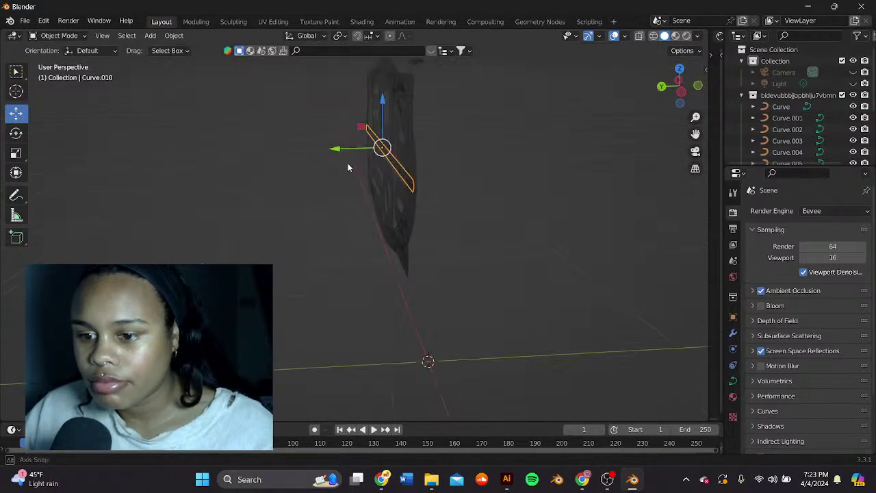
Step: Select the oval ring and give it a slight extrusion in its curve geometry settings
{"action": "left_click", "coordinate": [418, 181]}
{"action": "left_click", "coordinate": [732, 380]}
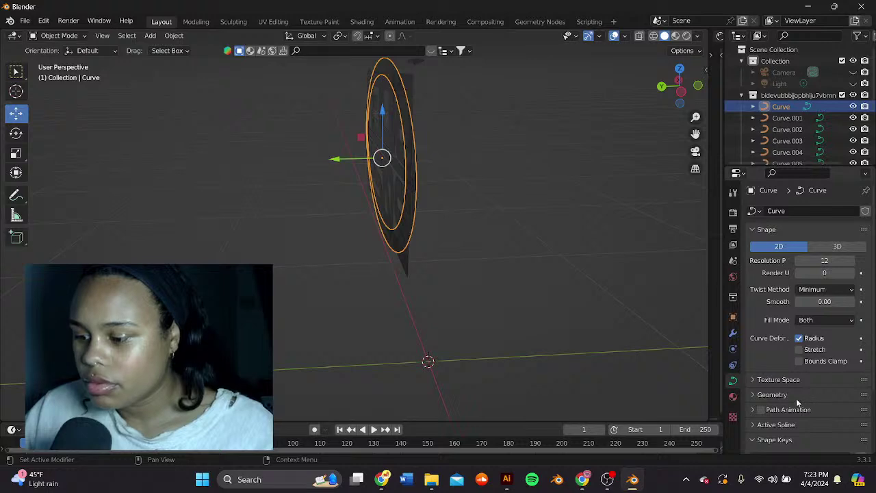
{"action": "left_click", "coordinate": [778, 394]}
{"action": "scroll", "coordinate": [783, 391], "scroll_direction": "down", "scroll_amount": 3}
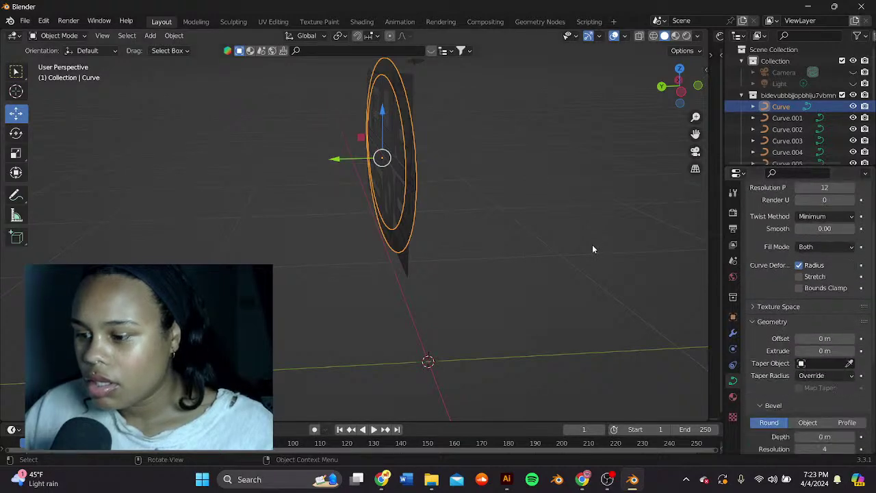
{"action": "middle_click_drag", "start_coordinate": [592, 244], "coordinate": [524, 253]}
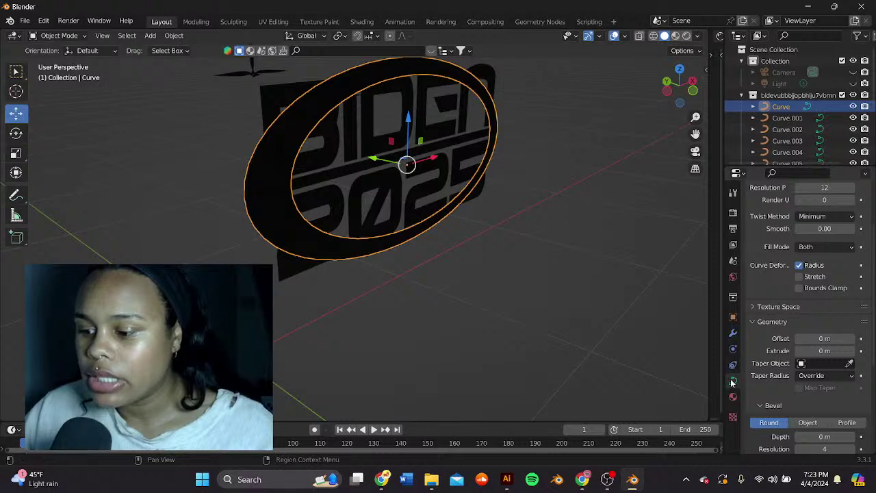
{"action": "left_click", "coordinate": [853, 351]}
Step: Inspect the ring and lettering from another angle, and hide the oval ring curve in the viewport
{"action": "middle_click_drag", "start_coordinate": [420, 221], "coordinate": [317, 174]}
{"action": "left_click", "coordinate": [449, 175]}
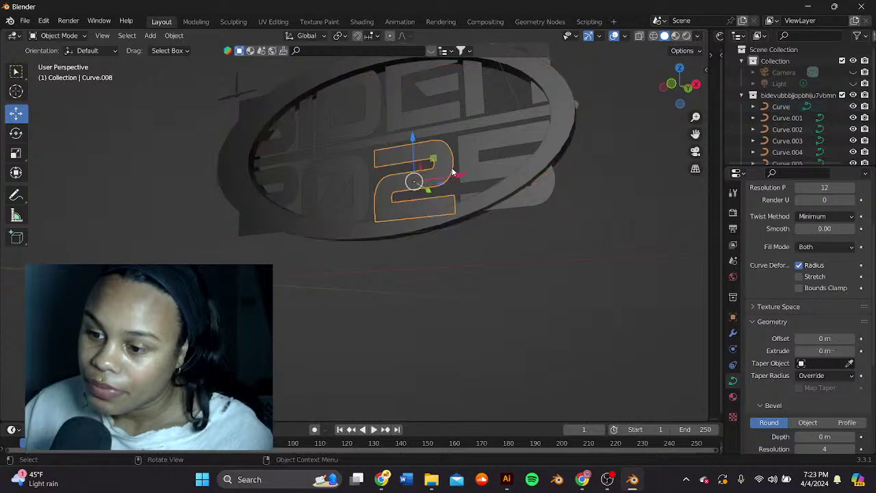
{"action": "middle_click_drag", "start_coordinate": [452, 172], "coordinate": [565, 227]}
{"action": "left_click", "coordinate": [522, 76]}
{"action": "left_click", "coordinate": [853, 106]}
Step: Select the four digits of 2025 and join them into one curve object
{"action": "left_click", "coordinate": [546, 219]}
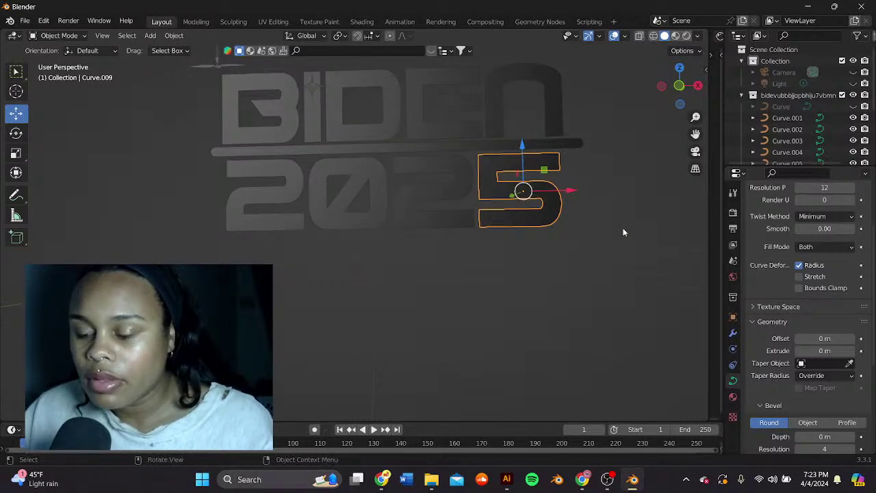
{"action": "left_click_drag", "start_coordinate": [564, 273], "coordinate": [221, 197]}
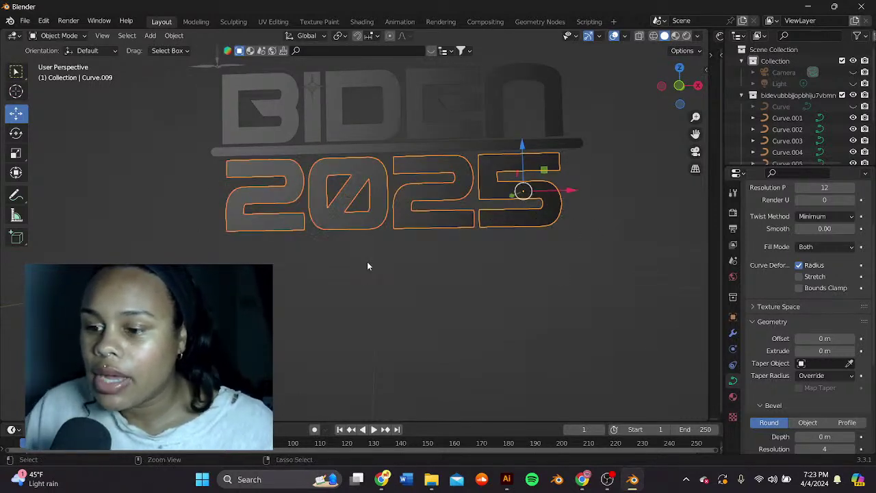
{"action": "middle_click_drag", "start_coordinate": [367, 264], "coordinate": [413, 197]}
Step: Select the five letters of BIDEN without the star and join them into one curve object
{"action": "left_click_drag", "start_coordinate": [537, 136], "coordinate": [341, 123]}
{"action": "left_click", "coordinate": [323, 128], "text": "shift"}
{"action": "left_click", "coordinate": [317, 132], "text": "shift"}
{"action": "left_click", "coordinate": [300, 139], "text": "shift"}
{"action": "left_click", "coordinate": [320, 146], "text": "shift"}
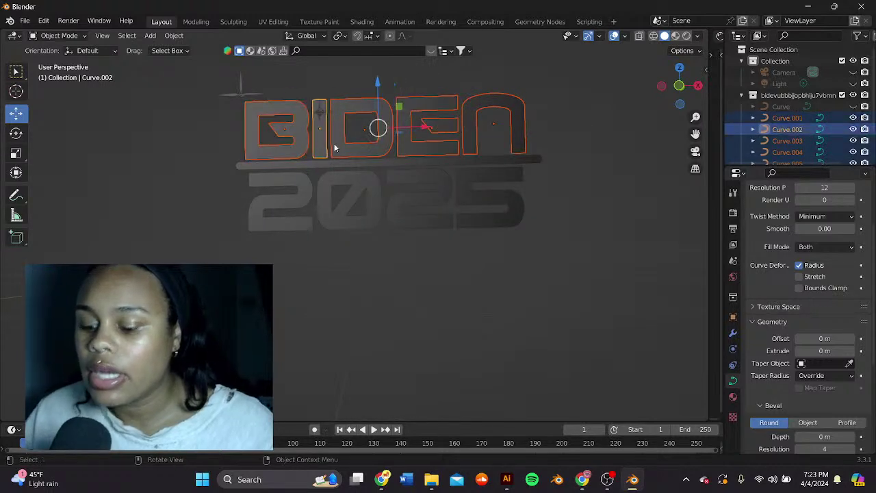
{"action": "key", "text": "ctrl+j"}
{"action": "scroll", "coordinate": [335, 147], "scroll_direction": "down", "scroll_amount": 1}
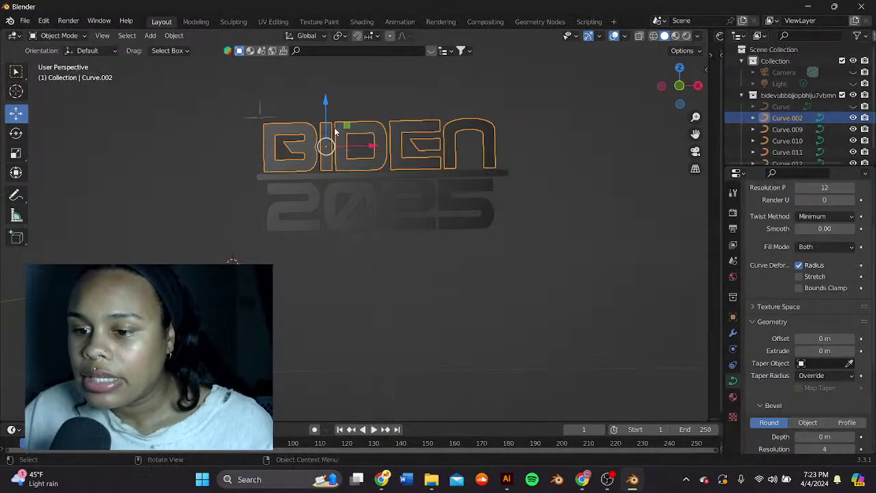
{"action": "key", "text": "ctrl+z"}
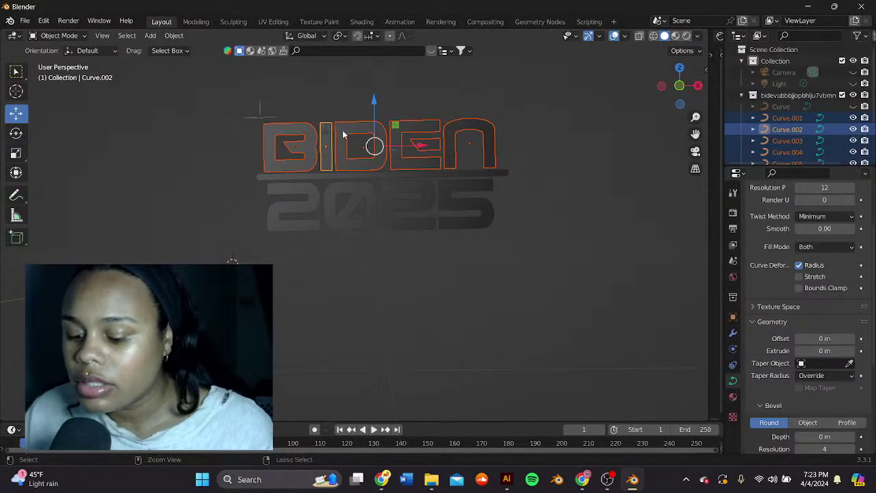
{"action": "key", "text": "ctrl+j"}
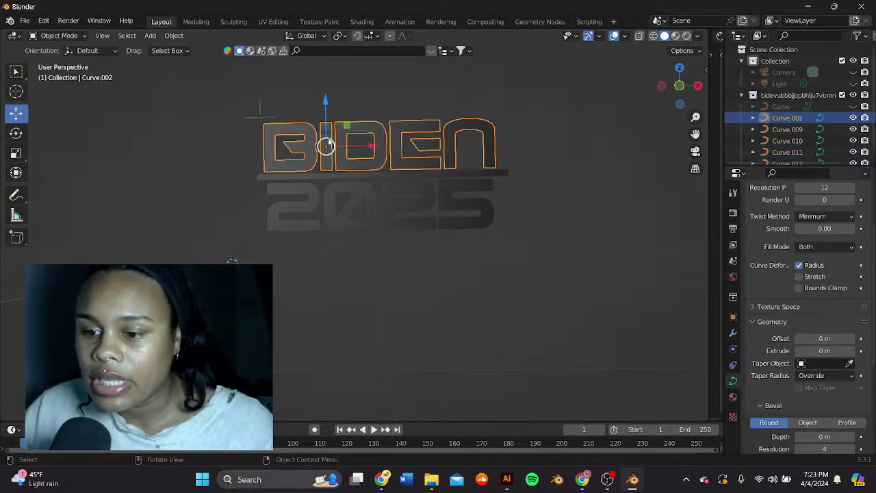
Step: Select the small star in front of the letter I and move it up above the letter B
{"action": "middle_click_drag", "start_coordinate": [329, 143], "coordinate": [360, 169]}
{"action": "scroll", "coordinate": [360, 169], "scroll_direction": "up", "scroll_amount": 1}
{"action": "left_click_drag", "start_coordinate": [695, 135], "coordinate": [688, 199]}
{"action": "scroll", "coordinate": [397, 198], "scroll_direction": "up", "scroll_amount": 3}
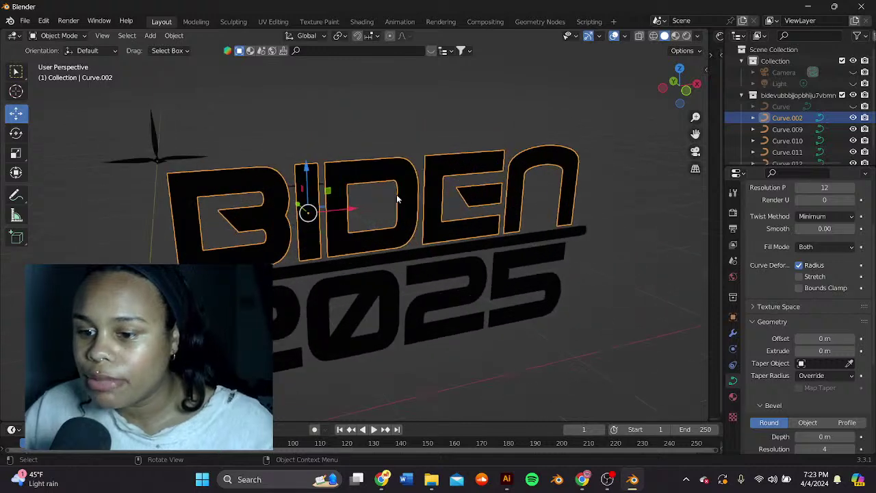
{"action": "middle_click_drag", "start_coordinate": [397, 199], "coordinate": [340, 169]}
{"action": "left_click", "coordinate": [316, 148]}
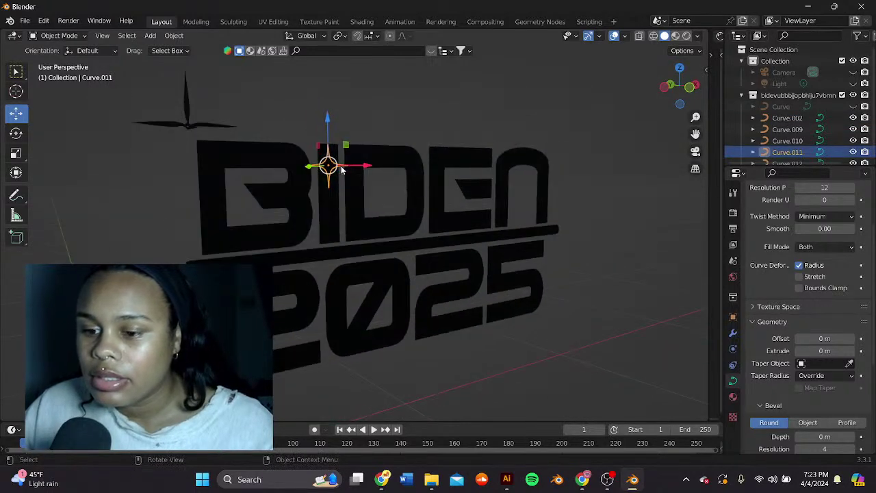
{"action": "left_click_drag", "start_coordinate": [332, 167], "coordinate": [257, 107]}
Step: Try to reshape the larger star in Edit Mode by lowering its bottom tip and moving one of the tip's curve handles
{"action": "left_click", "coordinate": [202, 128]}
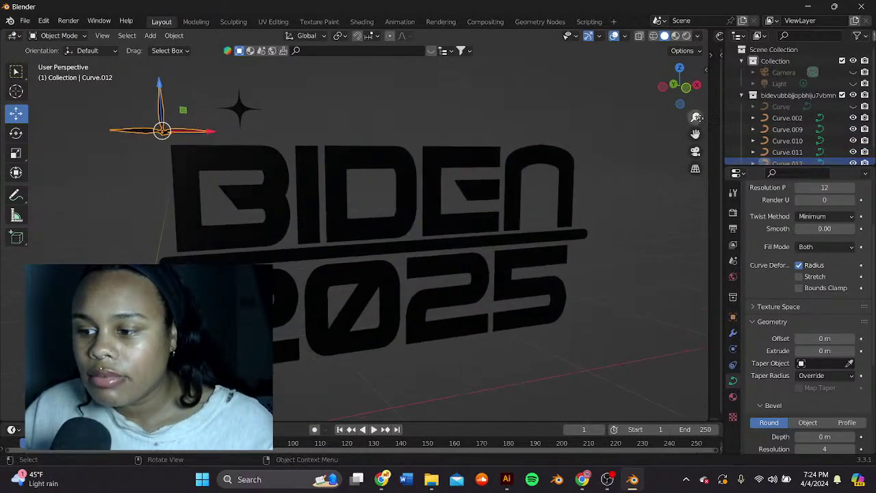
{"action": "middle_click_drag", "start_coordinate": [202, 128], "coordinate": [408, 168]}
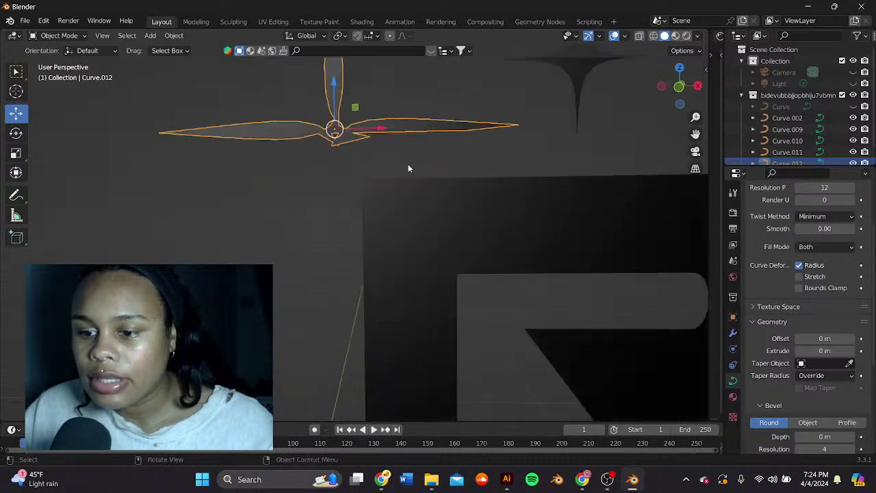
{"action": "key", "text": "Tab"}
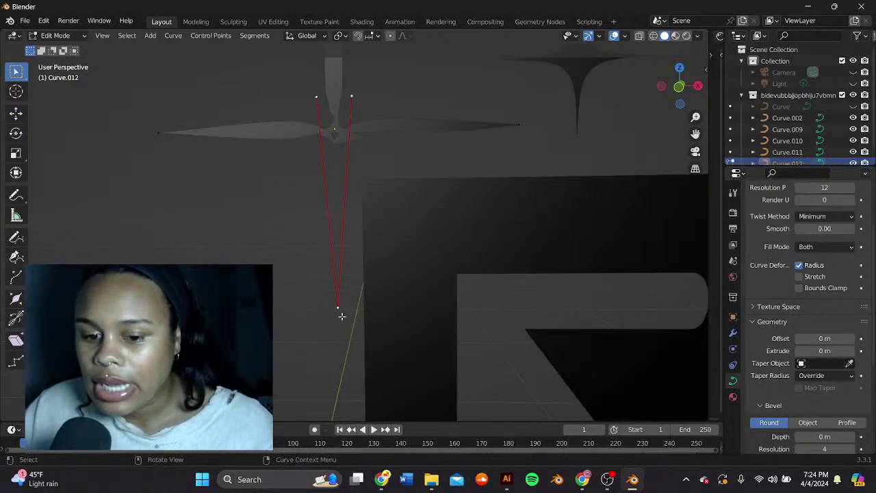
{"action": "left_click", "coordinate": [19, 114]}
{"action": "mouse_move", "coordinate": [336, 305]}
{"action": "left_mouse_down"}
{"action": "mouse_move", "coordinate": [336, 270]}
{"action": "mouse_move", "coordinate": [338, 340]}
{"action": "mouse_move", "coordinate": [333, 273]}
{"action": "mouse_move", "coordinate": [146, 147]}
{"action": "mouse_move", "coordinate": [313, 381]}
{"action": "mouse_move", "coordinate": [330, 81]}
{"action": "mouse_move", "coordinate": [335, 322]}
{"action": "left_mouse_up"}
{"action": "mouse_move", "coordinate": [337, 355]}
{"action": "left_mouse_down"}
{"action": "mouse_move", "coordinate": [339, 325]}
{"action": "mouse_move", "coordinate": [335, 352]}
{"action": "left_mouse_up"}
{"action": "middle_click_drag", "start_coordinate": [347, 203], "coordinate": [343, 209]}
{"action": "left_click", "coordinate": [323, 199]}
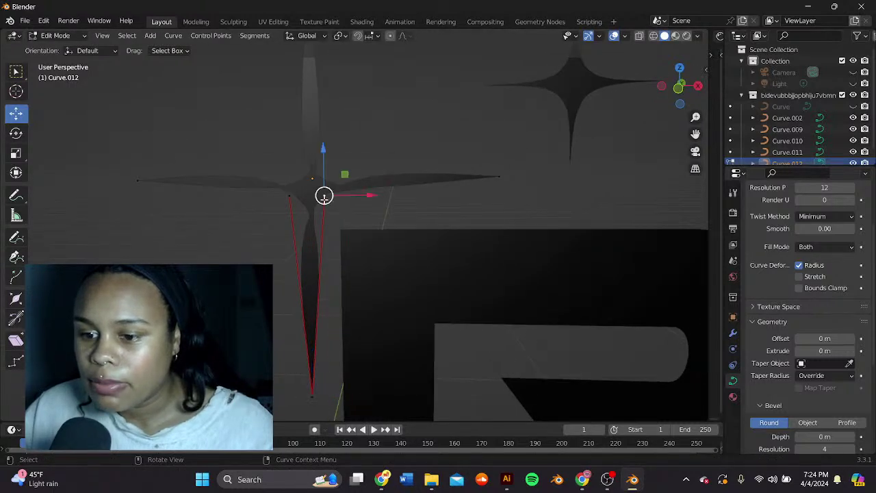
{"action": "left_click_drag", "start_coordinate": [326, 198], "coordinate": [247, 259]}
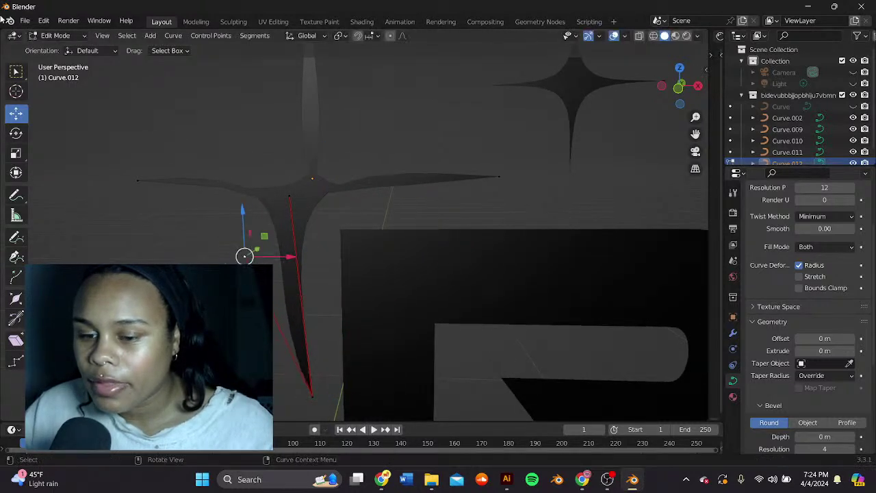
Step: Leave Edit Mode and delete the larger star
{"action": "left_click", "coordinate": [15, 91]}
{"action": "scroll", "coordinate": [196, 176], "scroll_direction": "down", "scroll_amount": 5}
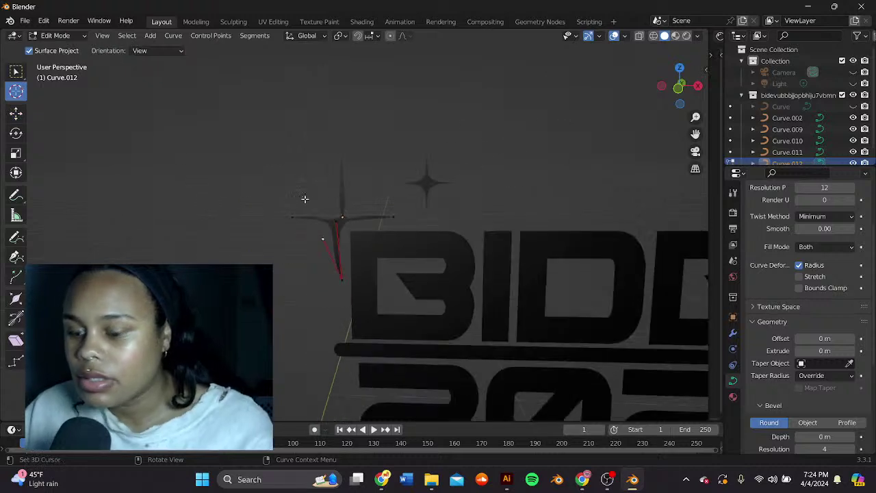
{"action": "key", "text": "x"}
{"action": "left_click", "coordinate": [289, 135]}
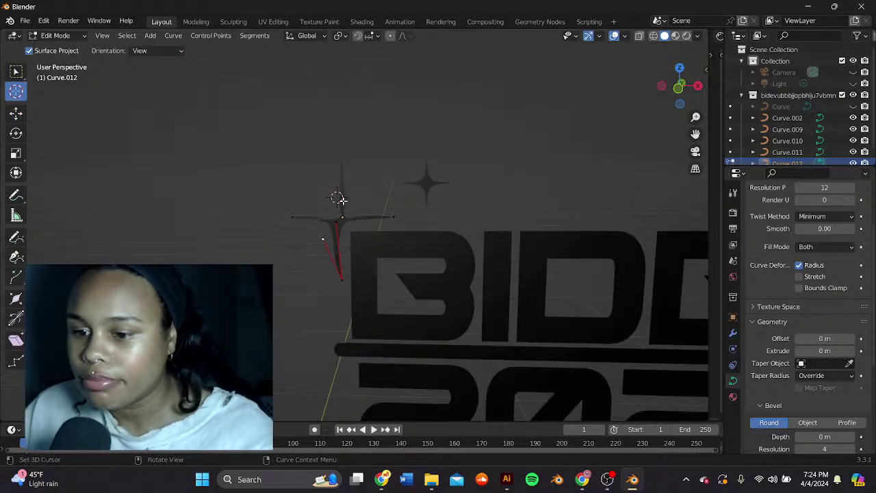
{"action": "key", "text": "Tab"}
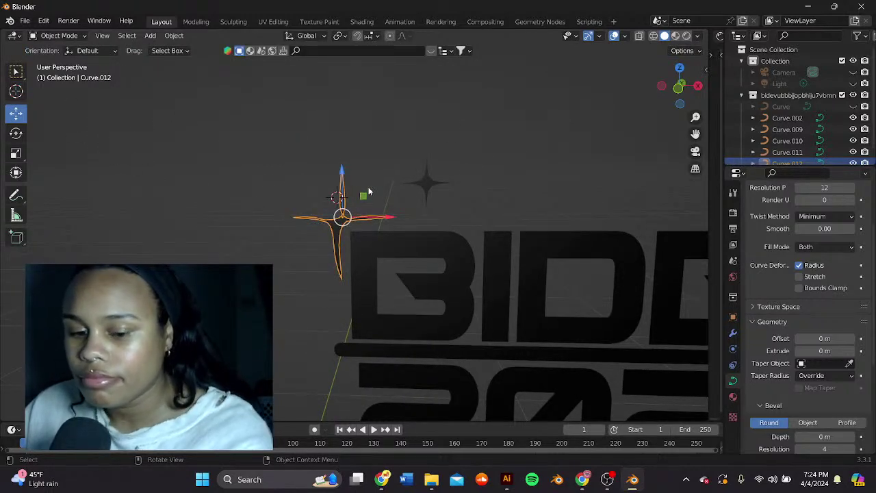
{"action": "key", "text": "Delete"}
Step: Select the BIDEN lettering and set its geometry extrusion to 0.002 m
{"action": "middle_click_drag", "start_coordinate": [425, 263], "coordinate": [434, 221]}
{"action": "left_click_drag", "start_coordinate": [695, 134], "coordinate": [479, 99]}
{"action": "scroll", "coordinate": [603, 166], "scroll_direction": "down", "scroll_amount": 3}
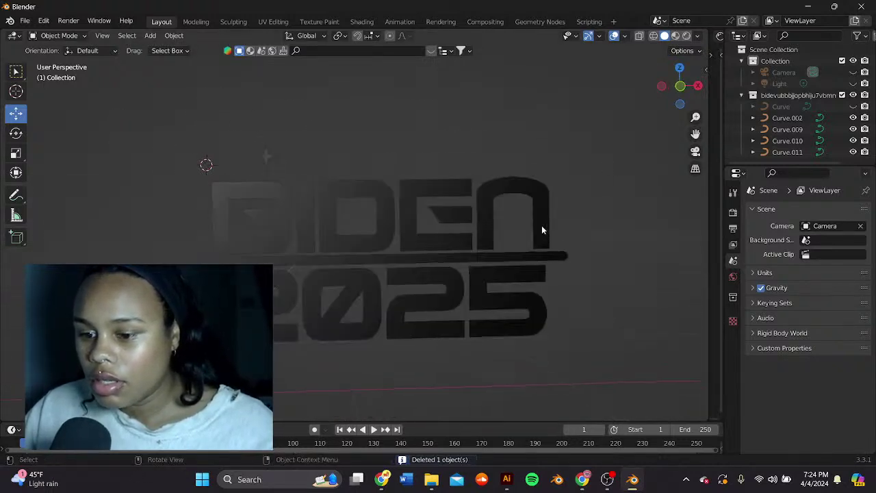
{"action": "scroll", "coordinate": [671, 195], "scroll_direction": "down", "scroll_amount": 2}
{"action": "left_click", "coordinate": [463, 233]}
{"action": "left_click", "coordinate": [732, 380]}
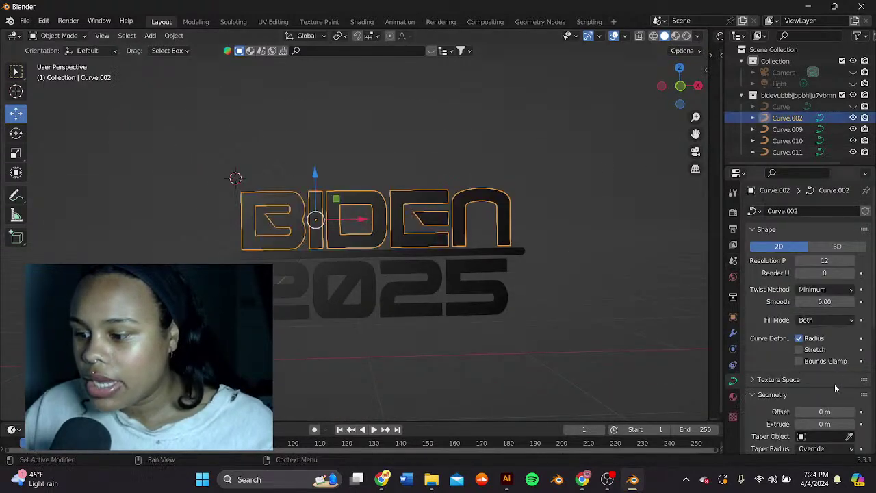
{"action": "double_click", "coordinate": [835, 425]}
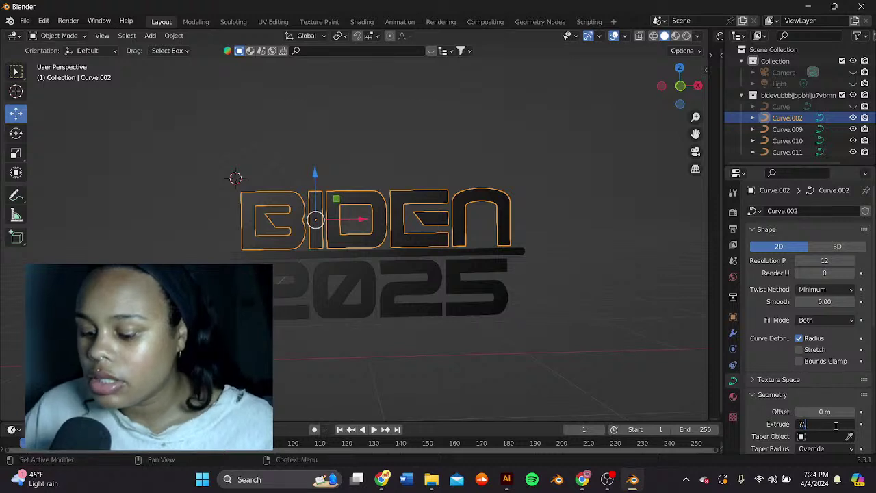
{"action": "type", "text": "7/"}
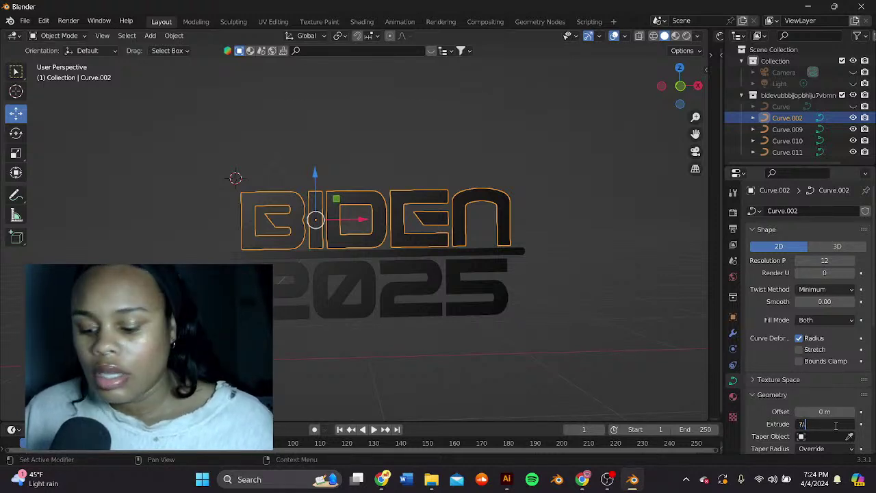
{"action": "type", "text": "."}
{"action": "key", "text": "Return"}
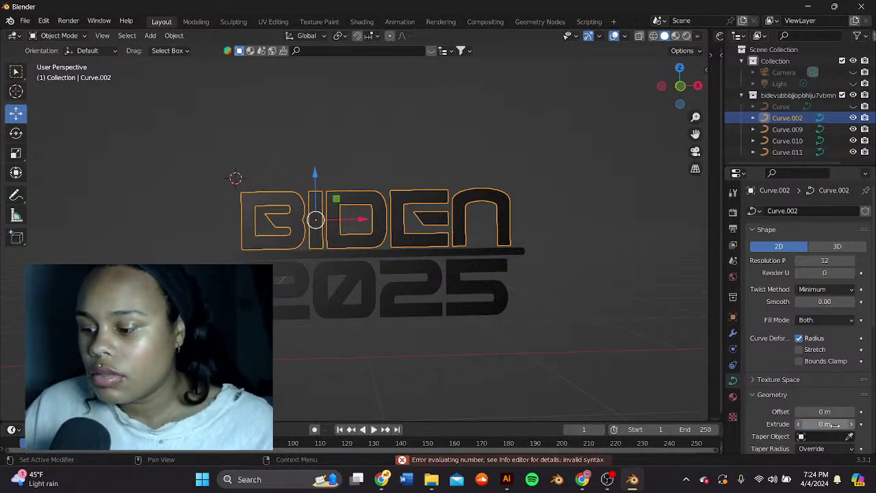
{"action": "left_click", "coordinate": [835, 425]}
{"action": "type", "text": ".002"}
{"action": "key", "text": "Return"}
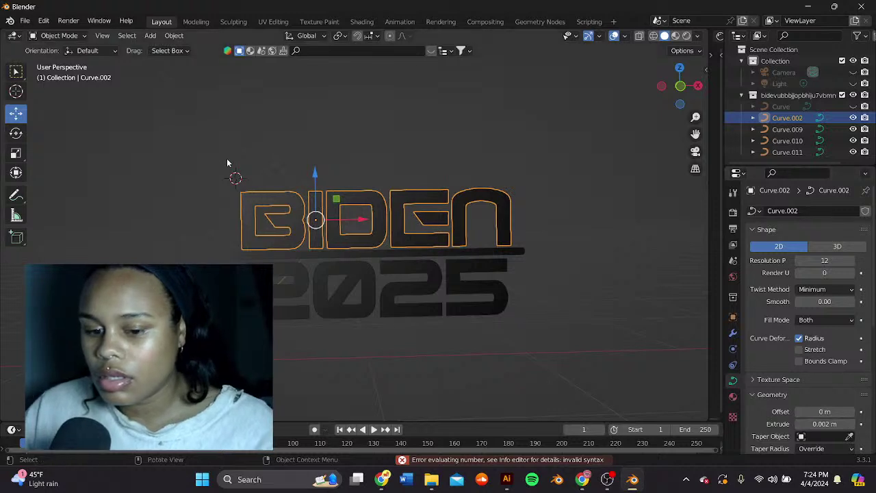
Step: Select the 2025 digits and set their geometry extrusion to 0.002 m
{"action": "middle_click_drag", "start_coordinate": [227, 164], "coordinate": [512, 329]}
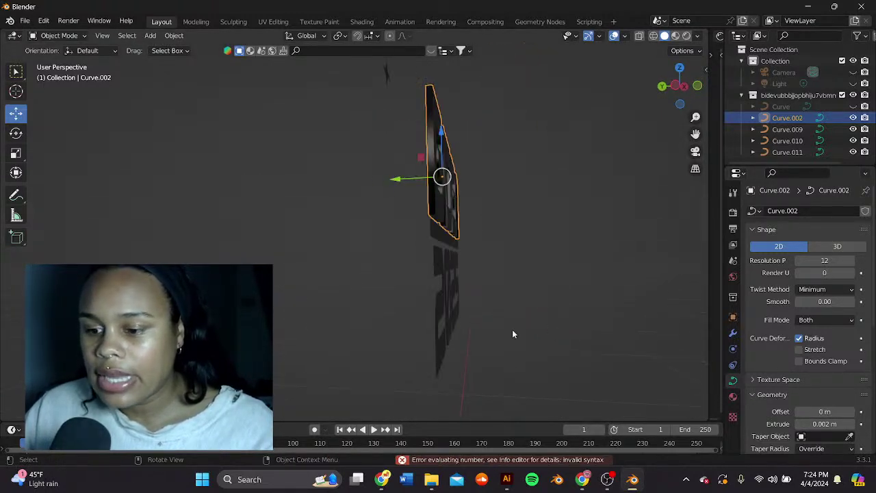
{"action": "left_click", "coordinate": [433, 311]}
{"action": "left_click", "coordinate": [819, 425]}
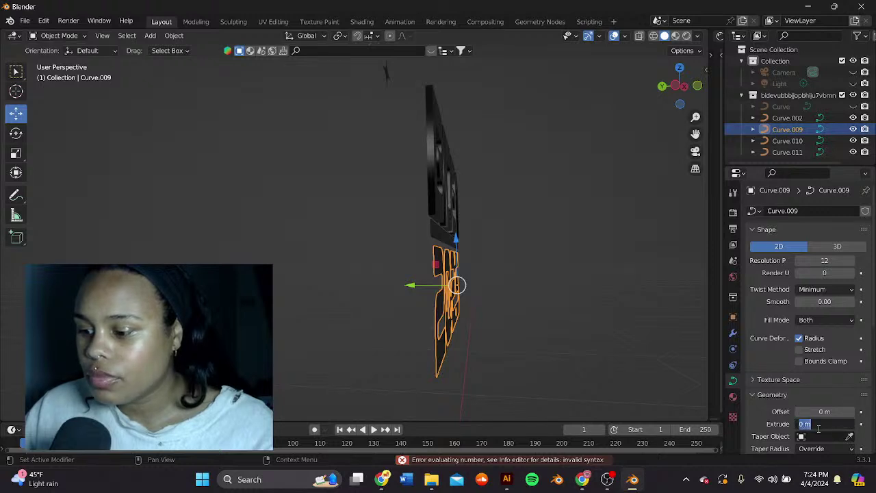
{"action": "type", "text": ".0"}
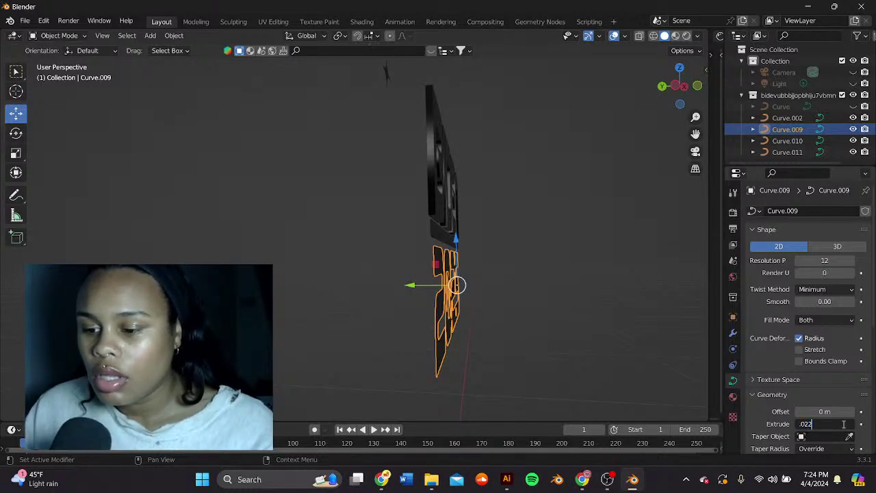
{"action": "type", "text": "02"}
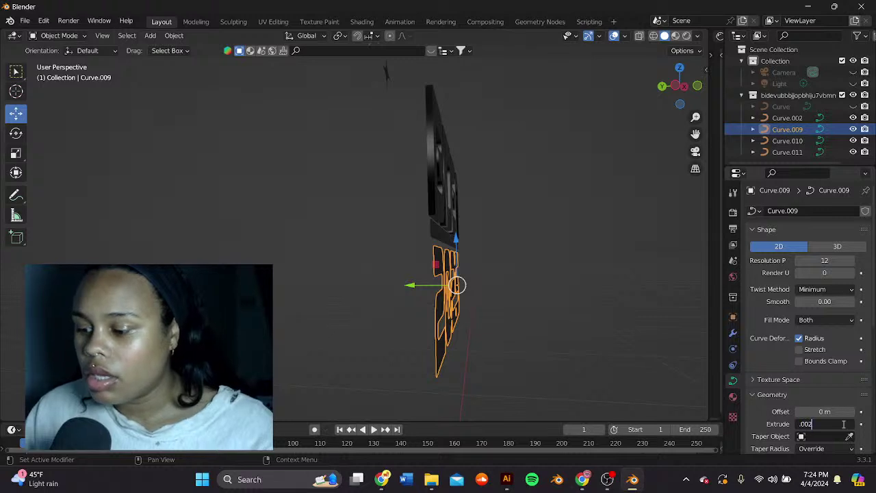
{"action": "type", "text": "\\"}
{"action": "key", "text": "Return"}
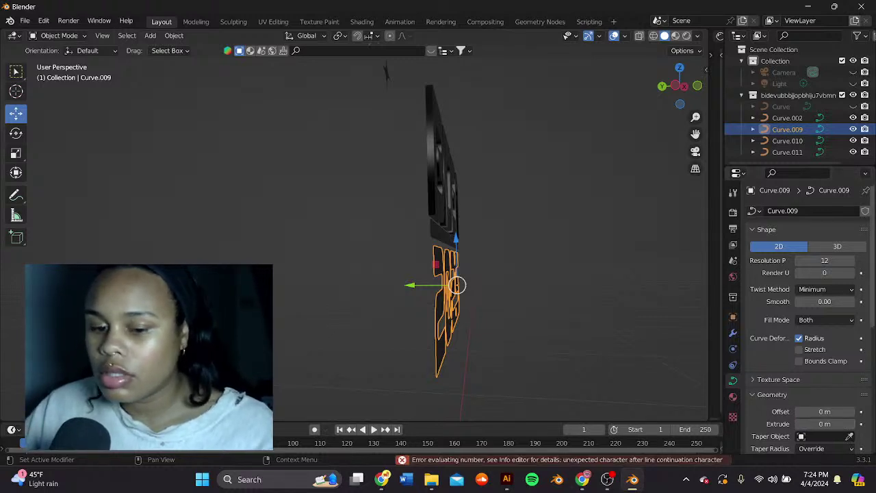
{"action": "left_click", "coordinate": [824, 423]}
{"action": "key", "text": "BackSpace"}
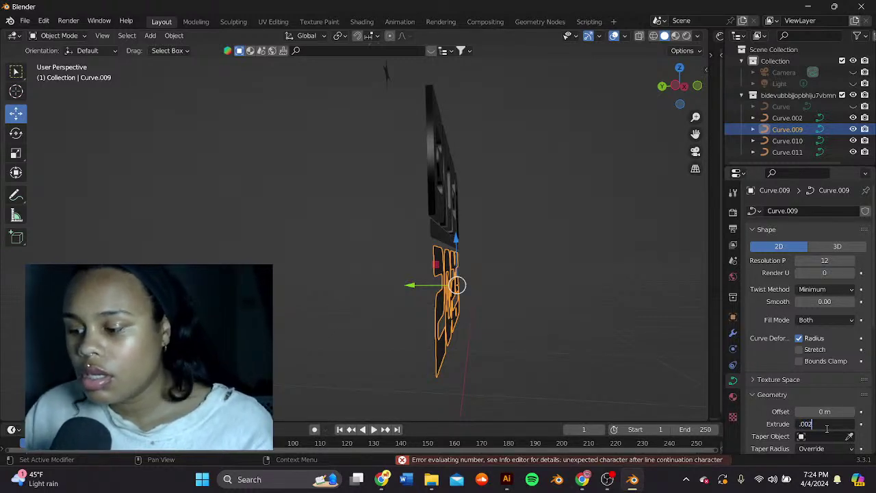
{"action": "type", "text": ".002"}
{"action": "key", "text": "Return"}
Step: Increase the extrusion of the 2025 digits to 0.04 m
{"action": "middle_click_drag", "start_coordinate": [572, 252], "coordinate": [510, 255]}
{"action": "left_click", "coordinate": [820, 423]}
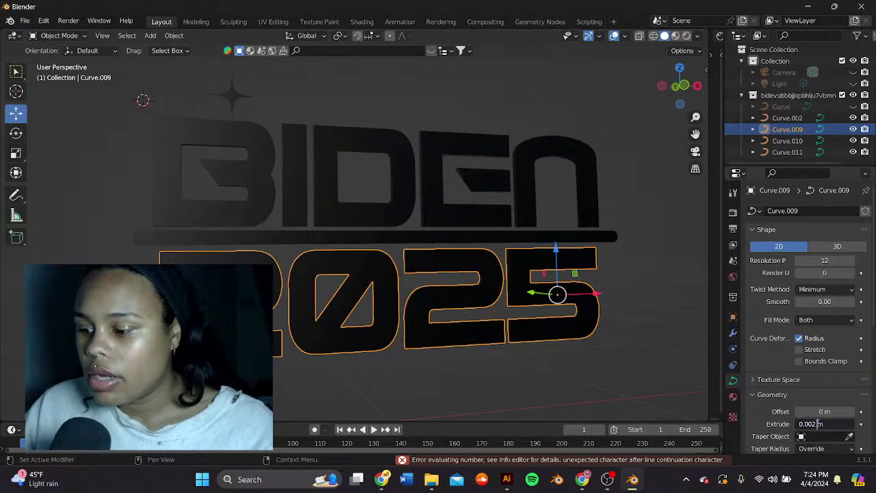
{"action": "type", "text": "0.04m"}
{"action": "key", "text": "Return"}
{"action": "left_click", "coordinate": [458, 189]}
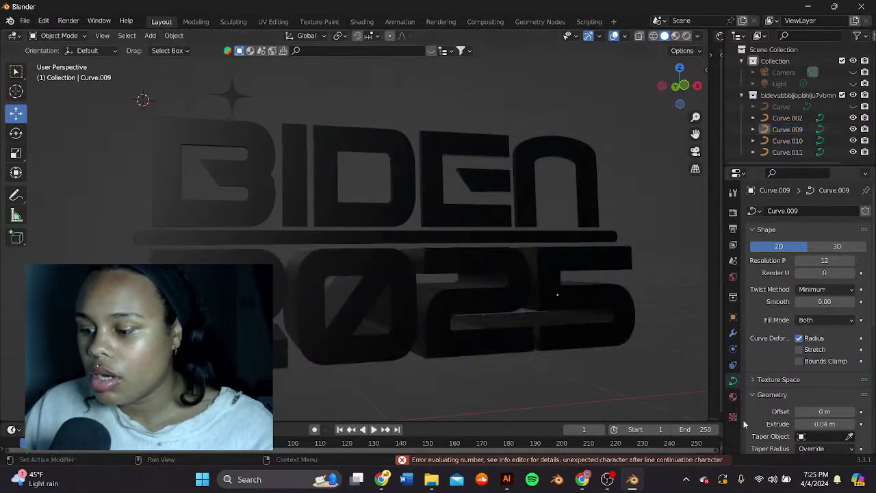
Step: Check the depth of the 2025 digits from the side and set their extrusion to 0.004 m
{"action": "middle_click_drag", "start_coordinate": [304, 310], "coordinate": [390, 317]}
{"action": "left_click", "coordinate": [392, 318]}
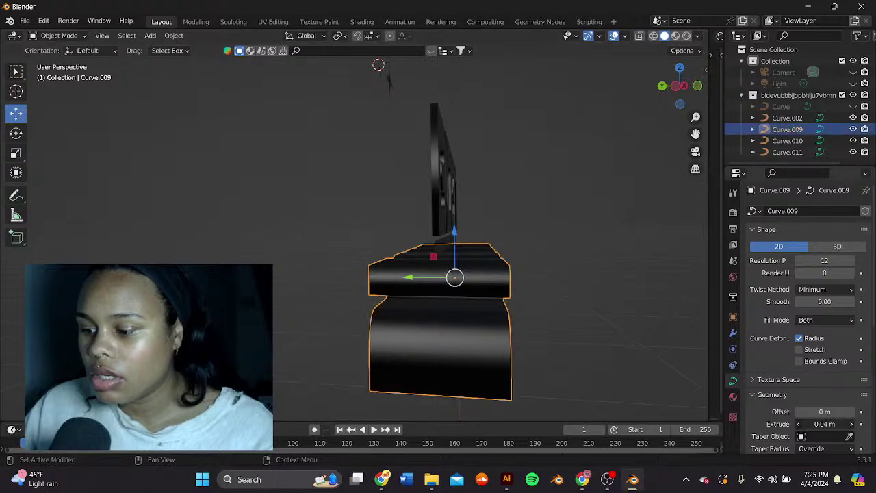
{"action": "type", "text": "0"}
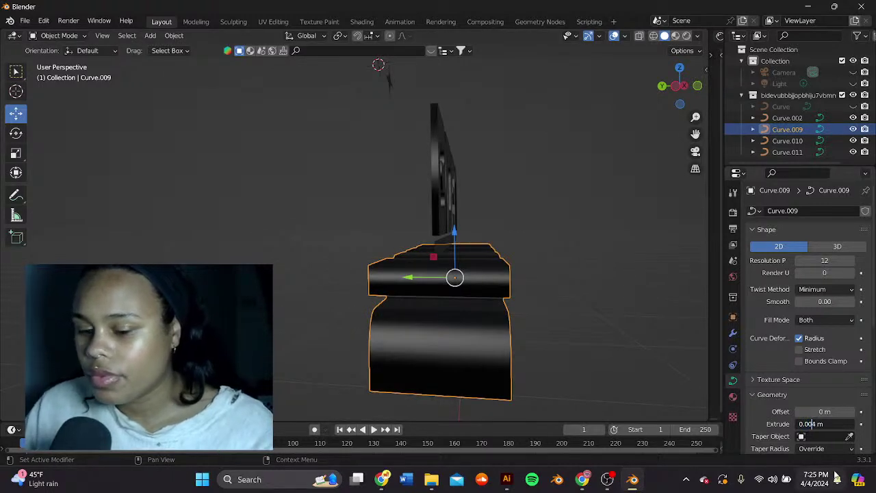
{"action": "key", "text": "Return"}
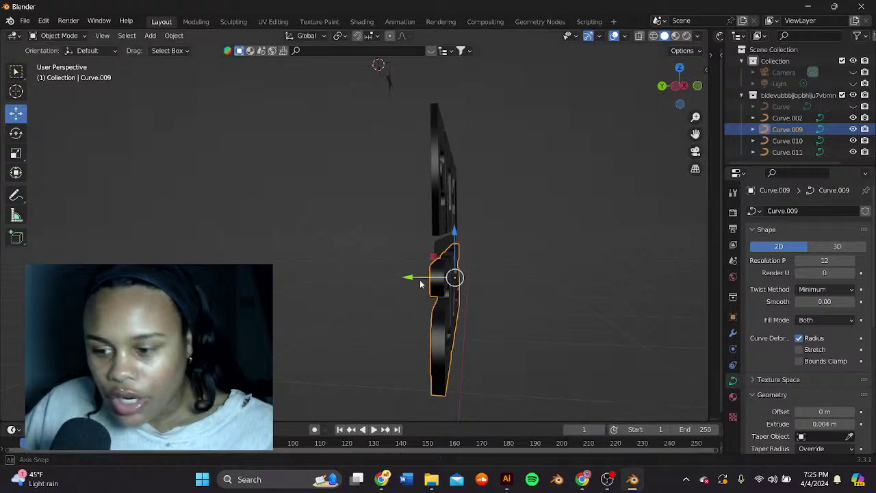
Step: Select the BIDEN lettering and set its extrusion to 0.004 m to match the 2025 digits
{"action": "middle_click_drag", "start_coordinate": [420, 285], "coordinate": [364, 282]}
{"action": "left_click", "coordinate": [439, 179]}
{"action": "middle_click_drag", "start_coordinate": [439, 179], "coordinate": [502, 243]}
{"action": "left_click", "coordinate": [821, 424]}
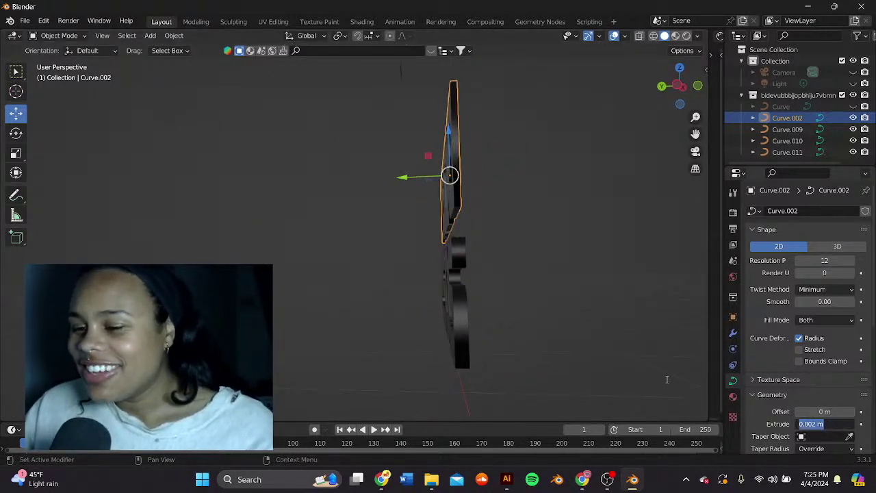
{"action": "left_click", "coordinate": [510, 191]}
{"action": "mouse_move", "coordinate": [516, 187]}
{"action": "middle_mouse_down"}
{"action": "mouse_move", "coordinate": [505, 199]}
{"action": "mouse_move", "coordinate": [527, 196]}
{"action": "middle_mouse_up"}
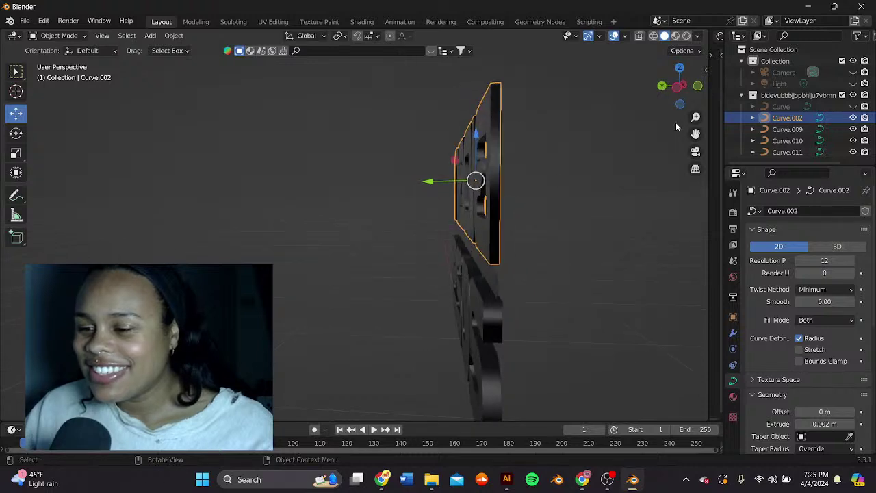
{"action": "left_click_drag", "start_coordinate": [695, 133], "coordinate": [670, 101]}
{"action": "scroll", "coordinate": [589, 171], "scroll_direction": "down", "scroll_amount": 1}
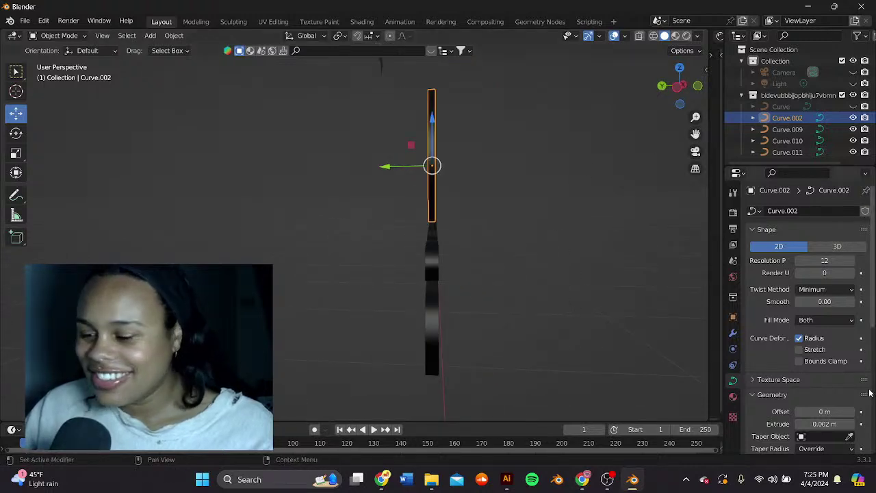
{"action": "left_click", "coordinate": [822, 424]}
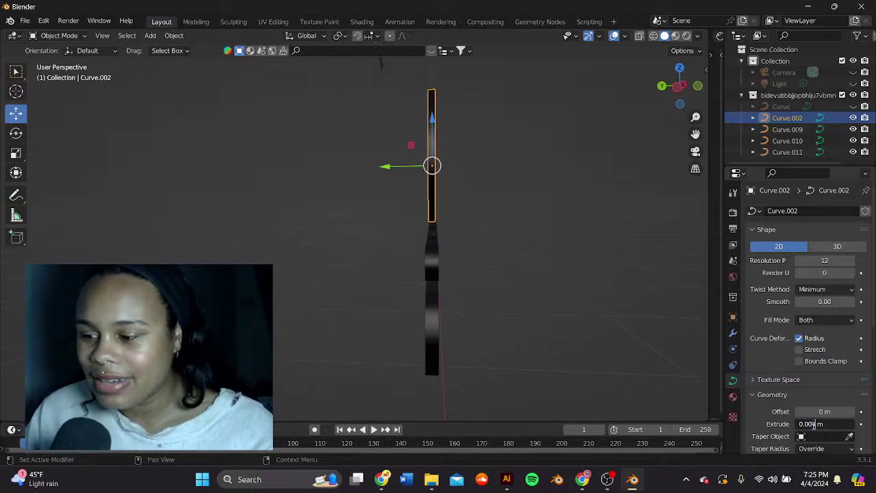
{"action": "key", "text": "Return"}
{"action": "left_click", "coordinate": [500, 244]}
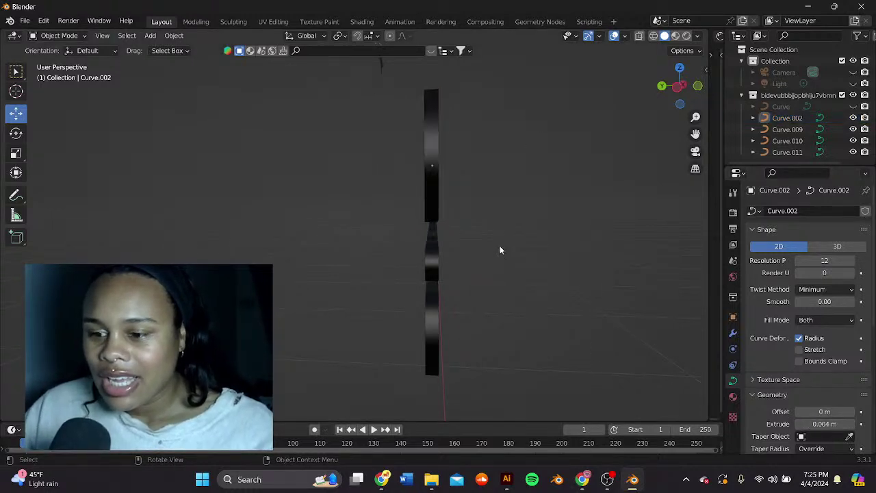
Step: Select the divider bar between BIDEN and 2025 and set its extrusion to 0.002 m
{"action": "middle_click_drag", "start_coordinate": [500, 245], "coordinate": [404, 198]}
{"action": "left_click", "coordinate": [402, 204]}
{"action": "middle_click_drag", "start_coordinate": [286, 250], "coordinate": [417, 254]}
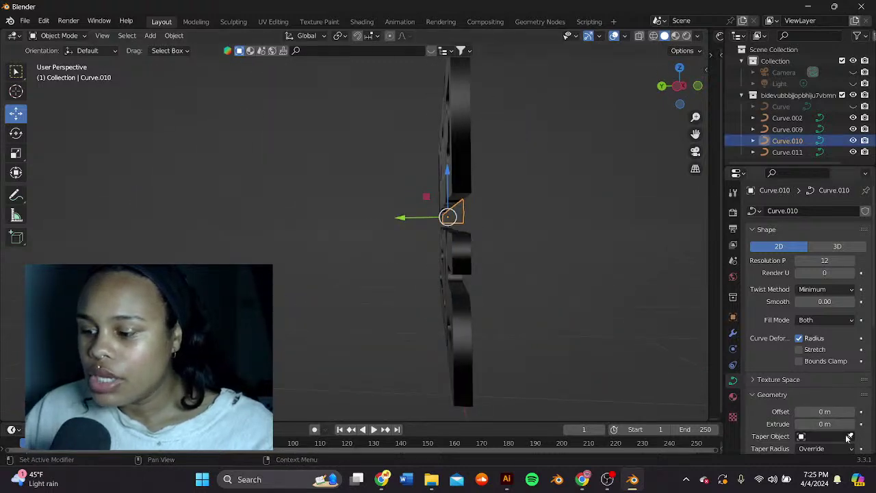
{"action": "left_click", "coordinate": [829, 424]}
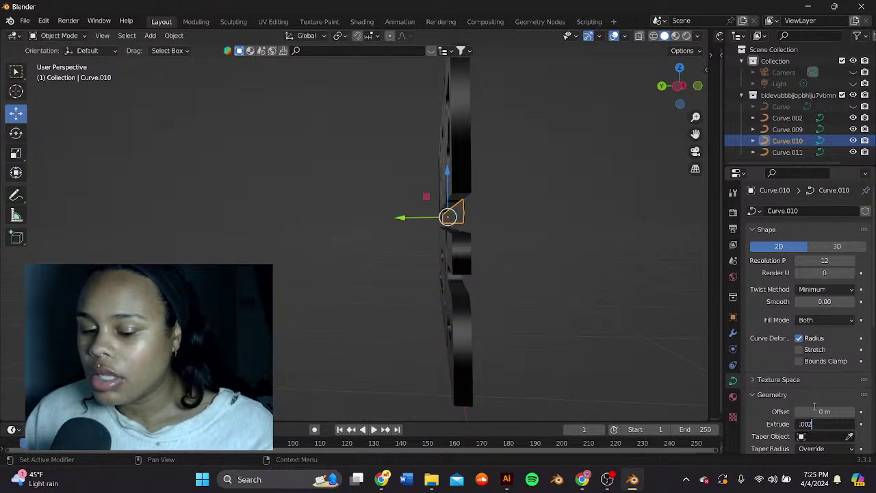
{"action": "key", "text": "Return"}
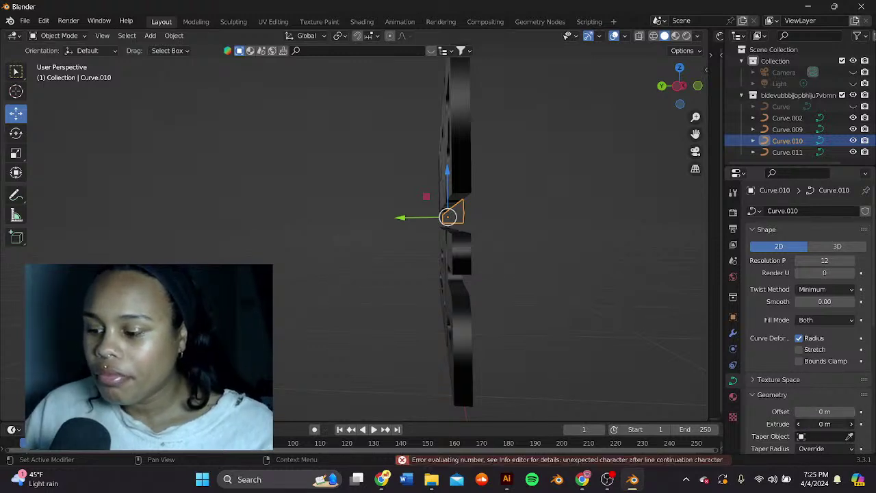
{"action": "key", "text": "BackSpace"}
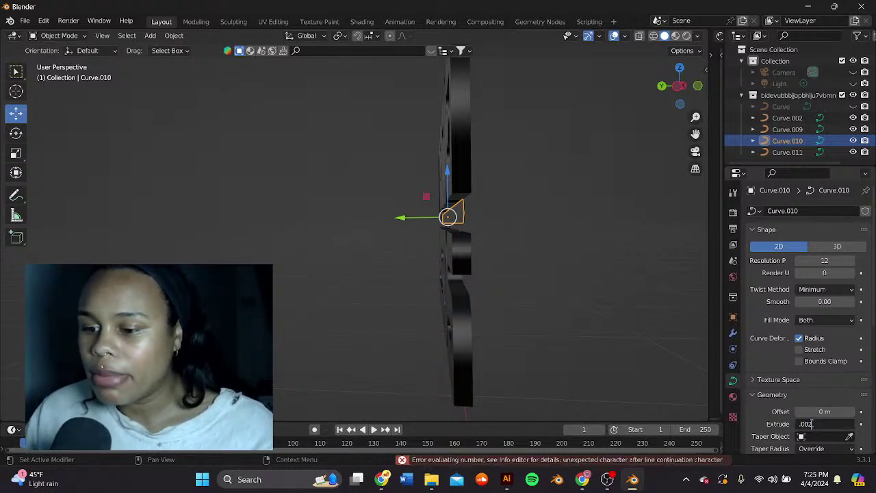
{"action": "key", "text": "Return"}
{"action": "middle_click_drag", "start_coordinate": [606, 206], "coordinate": [465, 206]}
{"action": "scroll", "coordinate": [603, 195], "scroll_direction": "down", "scroll_amount": 3}
{"action": "left_click", "coordinate": [602, 195]}
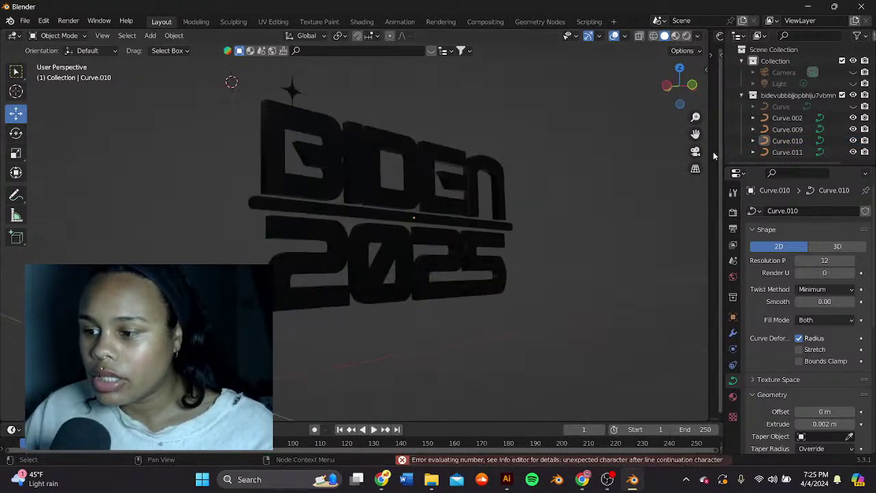
Step: Select the star above the lettering and set its extrusion to 0.001 m
{"action": "middle_click_drag", "start_coordinate": [713, 156], "coordinate": [392, 185]}
{"action": "left_click", "coordinate": [298, 108]}
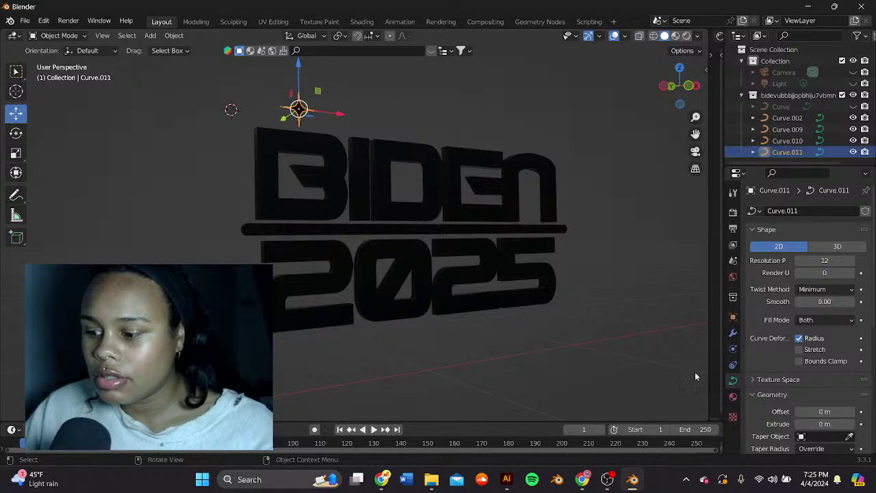
{"action": "left_click", "coordinate": [825, 423]}
{"action": "key", "text": "BackSpace"}
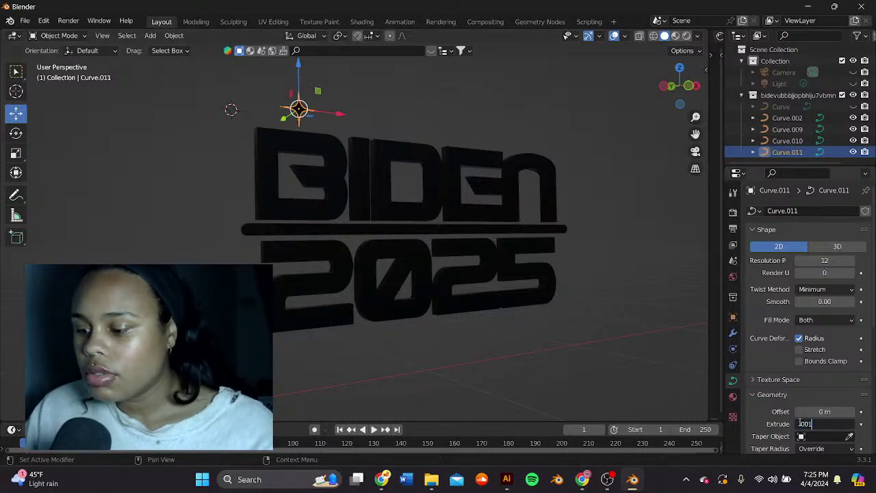
{"action": "type", "text": ".001"}
{"action": "key", "text": "Return"}
{"action": "middle_click_drag", "start_coordinate": [485, 254], "coordinate": [452, 196]}
{"action": "left_click", "coordinate": [442, 127]}
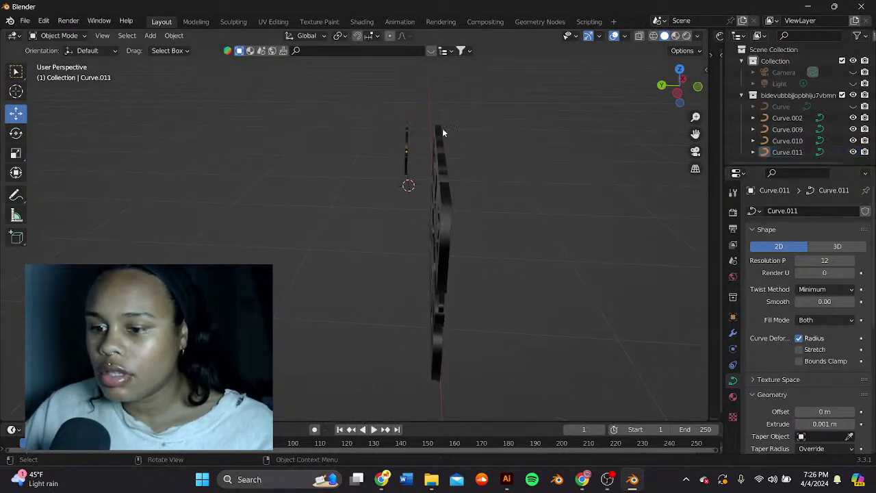
Step: Move the star along the Y axis to line it up in depth with the front of the lettering
{"action": "middle_click_drag", "start_coordinate": [442, 128], "coordinate": [407, 143]}
{"action": "left_click", "coordinate": [407, 143]}
{"action": "left_click_drag", "start_coordinate": [378, 157], "coordinate": [420, 157]}
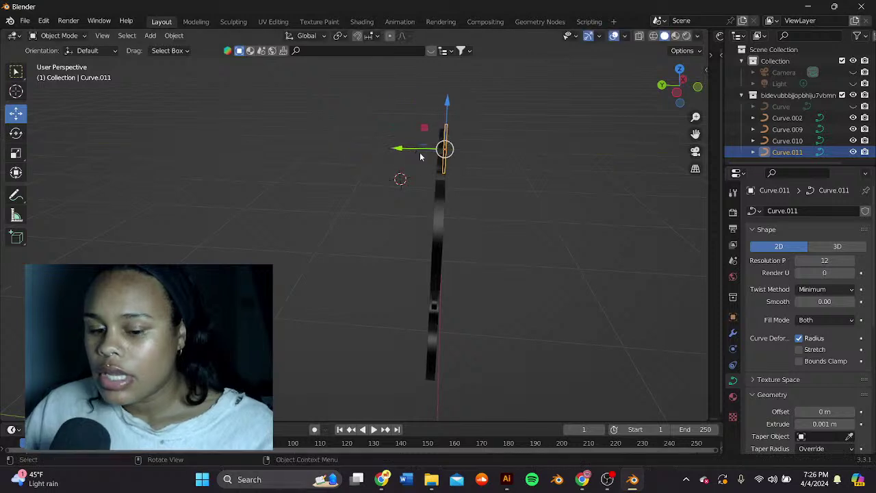
{"action": "middle_click_drag", "start_coordinate": [534, 155], "coordinate": [418, 133]}
{"action": "left_click", "coordinate": [418, 131]}
Step: Move the star to the upper-left corner of the letter B in BIDEN
{"action": "left_click", "coordinate": [269, 120]}
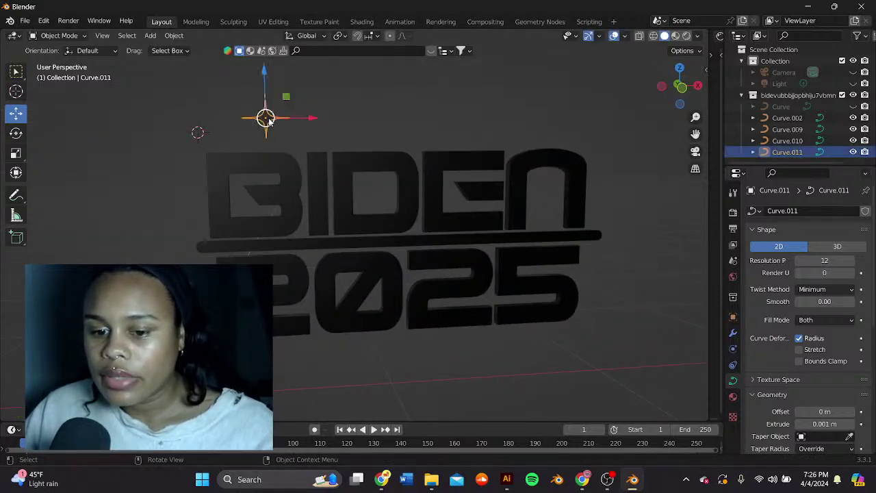
{"action": "left_click_drag", "start_coordinate": [270, 119], "coordinate": [200, 140]}
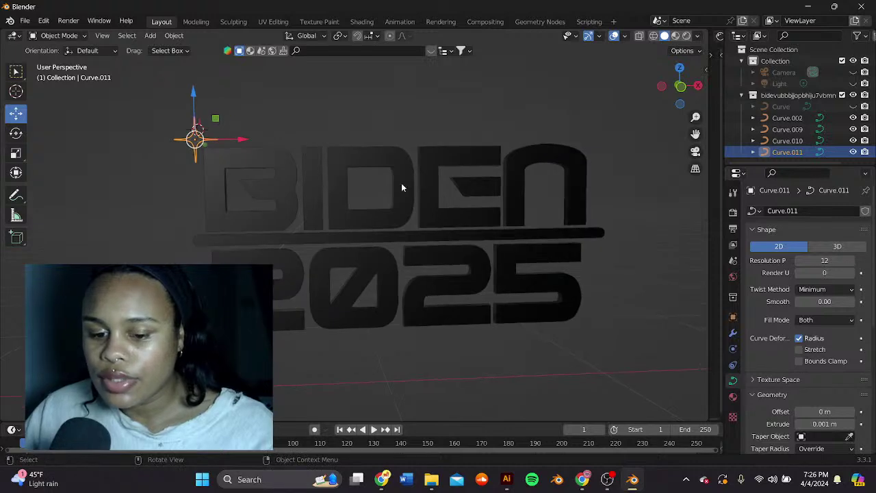
{"action": "scroll", "coordinate": [520, 188], "scroll_direction": "down", "scroll_amount": 2}
{"action": "scroll", "coordinate": [674, 144], "scroll_direction": "up", "scroll_amount": 3}
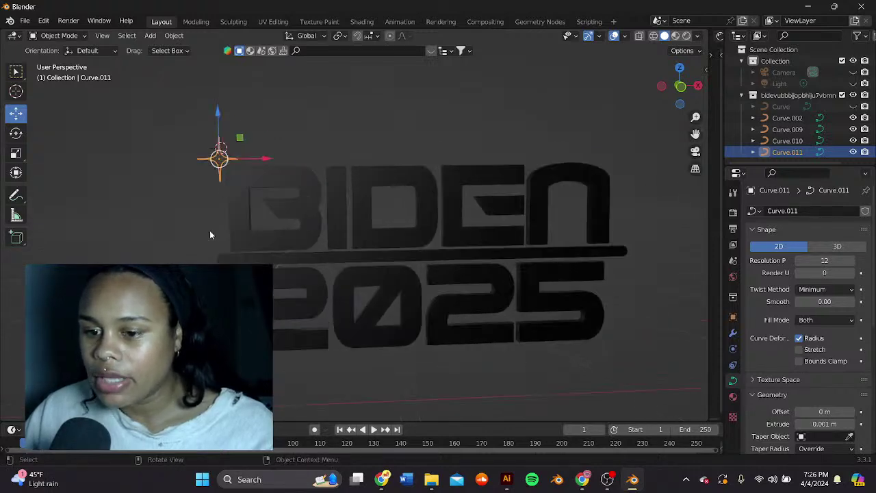
Step: Unhide the oval ring curve and move it along the Y axis to sit behind the lettering
{"action": "left_click", "coordinate": [261, 206]}
{"action": "middle_click_drag", "start_coordinate": [261, 207], "coordinate": [356, 288]}
{"action": "left_click", "coordinate": [853, 107]}
{"action": "scroll", "coordinate": [397, 196], "scroll_direction": "down", "scroll_amount": 2}
{"action": "middle_click_drag", "start_coordinate": [397, 196], "coordinate": [350, 247]}
{"action": "left_click", "coordinate": [494, 161]}
{"action": "left_click", "coordinate": [351, 248]}
{"action": "key", "text": "g"}
{"action": "key", "text": "y"}
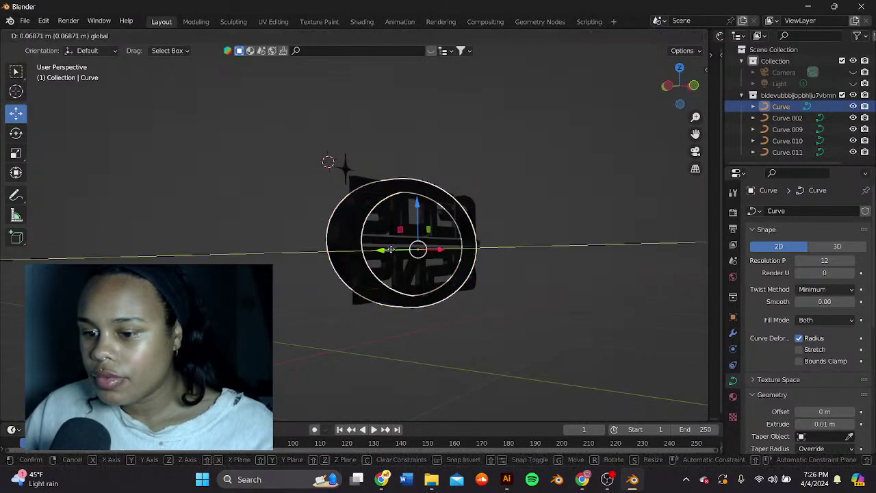
{"action": "left_click_drag", "start_coordinate": [386, 248], "coordinate": [384, 248]}
{"action": "middle_click_drag", "start_coordinate": [380, 245], "coordinate": [528, 235]}
Step: Scale the oval ring up slightly so it extends farther around the lettering
{"action": "left_click", "coordinate": [406, 163]}
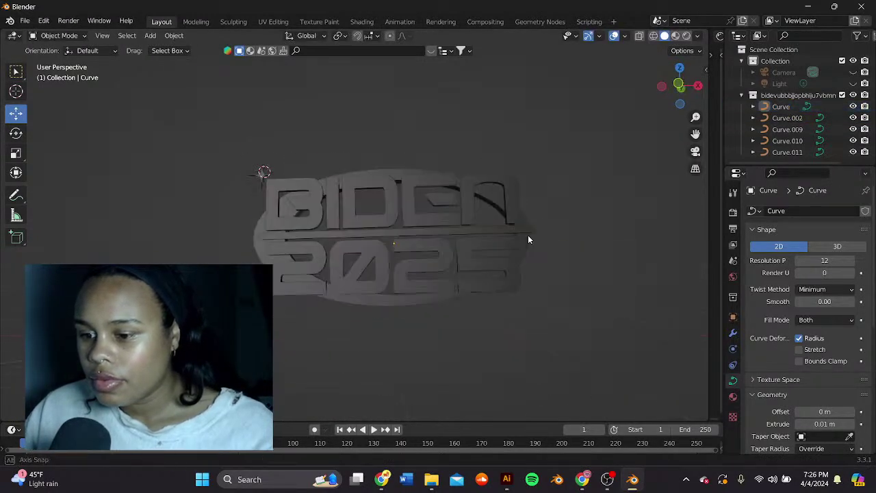
{"action": "left_click", "coordinate": [528, 236]}
{"action": "key", "text": "s"}
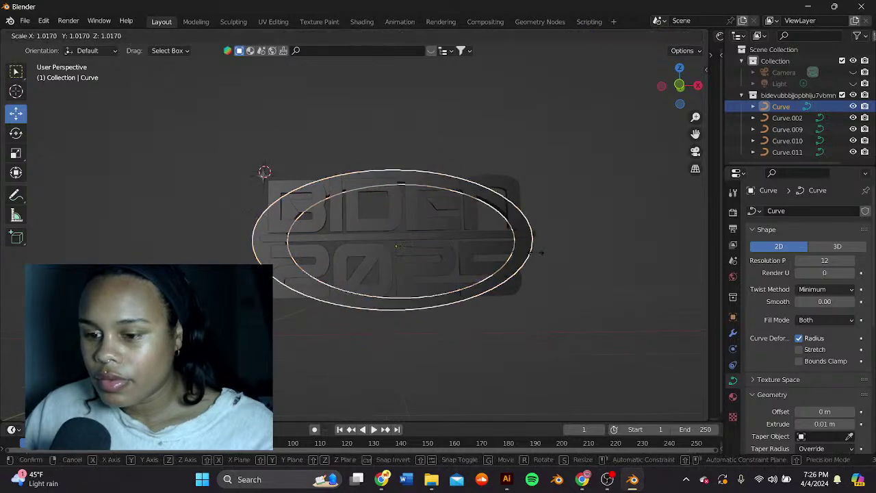
{"action": "left_click", "coordinate": [536, 240]}
{"action": "left_click", "coordinate": [492, 160]}
{"action": "middle_click_drag", "start_coordinate": [491, 160], "coordinate": [395, 169]}
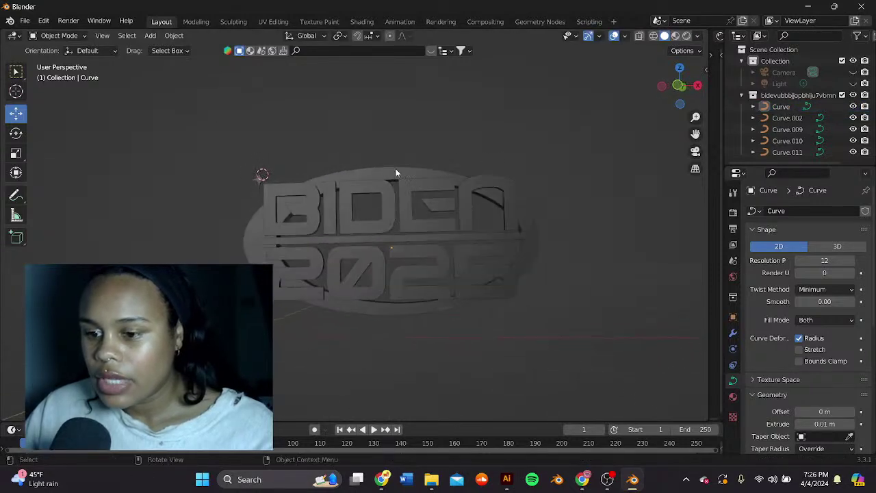
Step: Check the oval ring's spacing from the side and move it along the Y axis closer to the lettering
{"action": "left_click", "coordinate": [396, 174]}
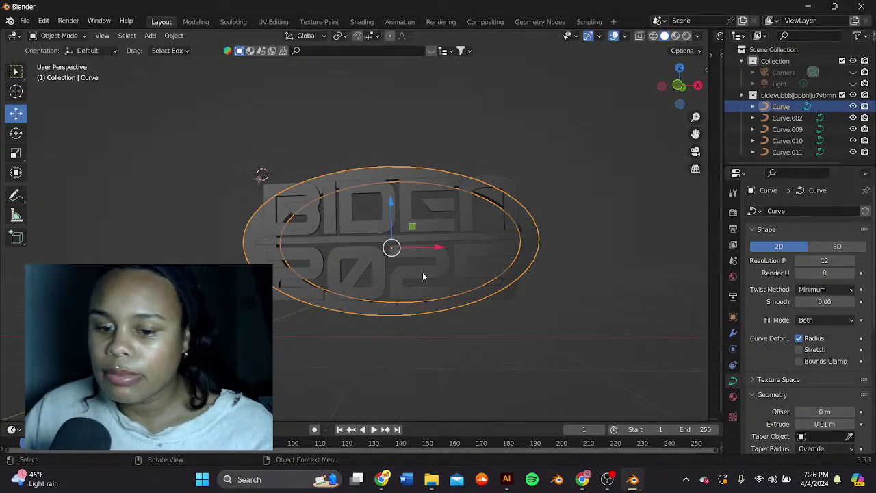
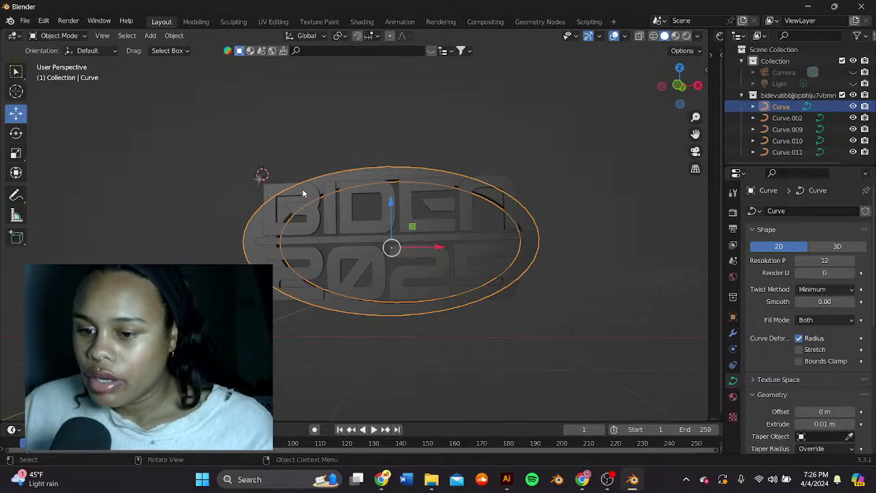
{"action": "left_click", "coordinate": [349, 168]}
{"action": "left_click", "coordinate": [349, 186]}
{"action": "middle_click_drag", "start_coordinate": [349, 187], "coordinate": [431, 117]}
{"action": "left_click", "coordinate": [431, 115]}
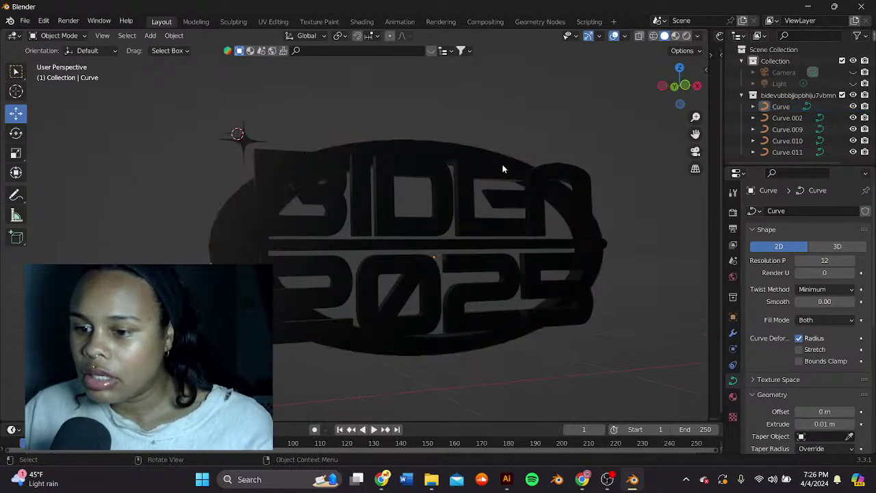
{"action": "middle_click_drag", "start_coordinate": [503, 167], "coordinate": [482, 141]}
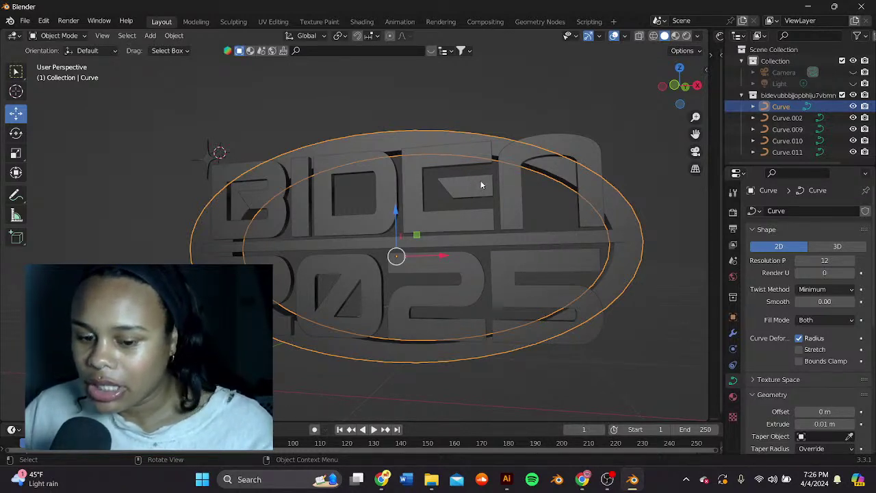
{"action": "middle_click_drag", "start_coordinate": [351, 133], "coordinate": [377, 137]}
{"action": "left_click", "coordinate": [392, 112]}
{"action": "middle_click_drag", "start_coordinate": [458, 141], "coordinate": [488, 218]}
{"action": "scroll", "coordinate": [472, 226], "scroll_direction": "up", "scroll_amount": 2}
{"action": "left_click", "coordinate": [408, 264]}
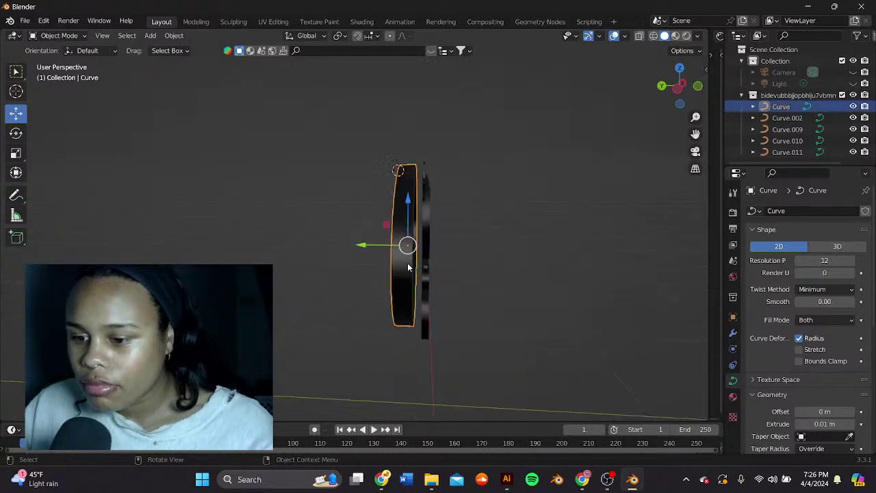
{"action": "left_click_drag", "start_coordinate": [364, 245], "coordinate": [373, 246]}
Step: Reduce the oval ring's extrusion to 0.006 m
{"action": "middle_click_drag", "start_coordinate": [459, 263], "coordinate": [438, 226]}
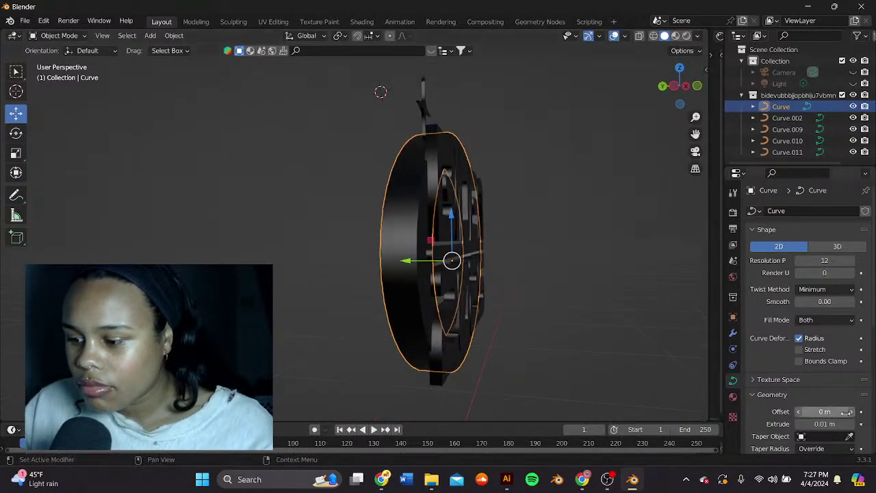
{"action": "left_click", "coordinate": [825, 424]}
{"action": "left_click", "coordinate": [810, 424]}
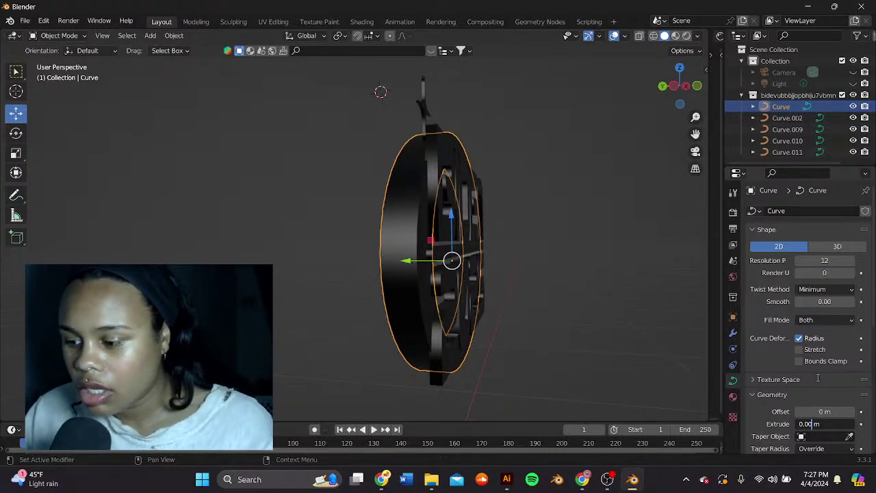
{"action": "type", "text": "6"}
{"action": "key", "text": "Return"}
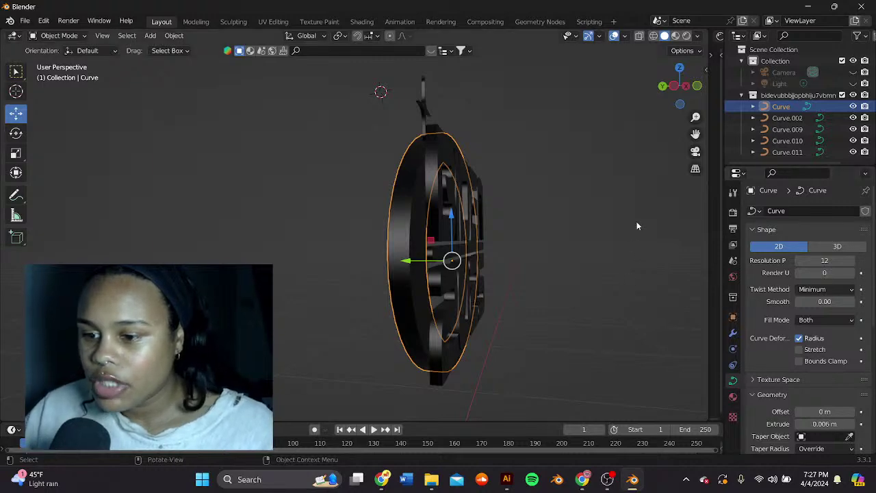
{"action": "left_click", "coordinate": [552, 205]}
Step: Lower the oval ring slightly along the Z axis to center it behind the lettering
{"action": "middle_click_drag", "start_coordinate": [553, 210], "coordinate": [401, 247]}
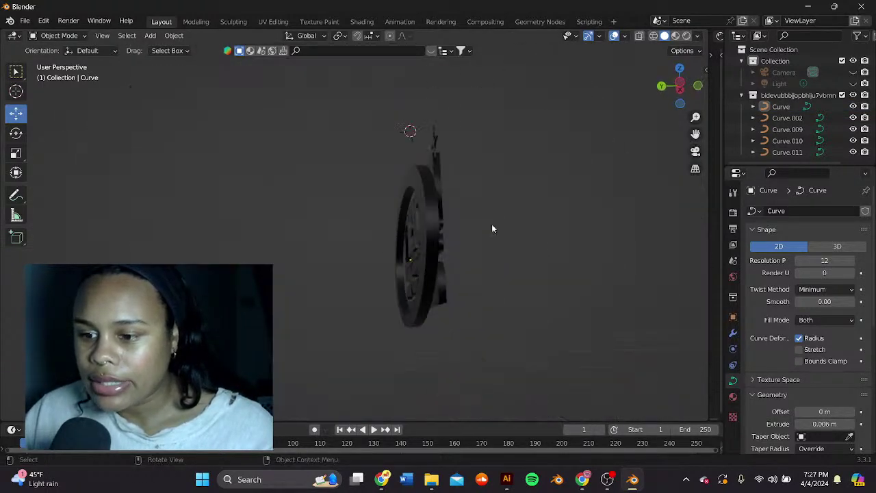
{"action": "left_click", "coordinate": [444, 212]}
{"action": "middle_click_drag", "start_coordinate": [449, 212], "coordinate": [396, 225]}
{"action": "scroll", "coordinate": [457, 230], "scroll_direction": "up", "scroll_amount": 4}
{"action": "scroll", "coordinate": [457, 229], "scroll_direction": "down", "scroll_amount": 5}
{"action": "left_click", "coordinate": [434, 157]}
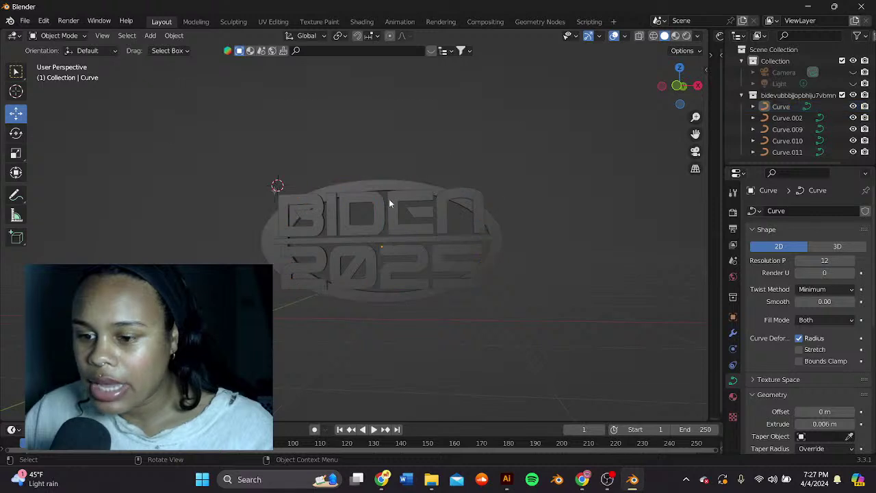
{"action": "left_click", "coordinate": [382, 184]}
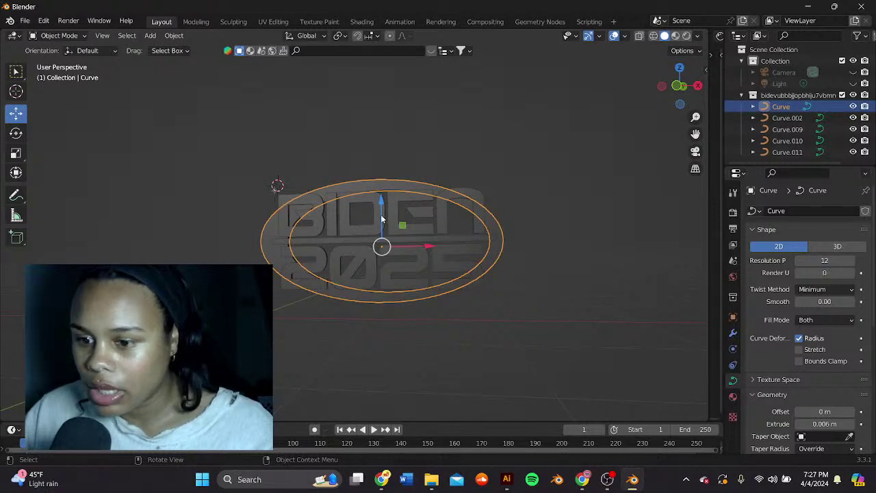
{"action": "left_click_drag", "start_coordinate": [382, 219], "coordinate": [385, 222]}
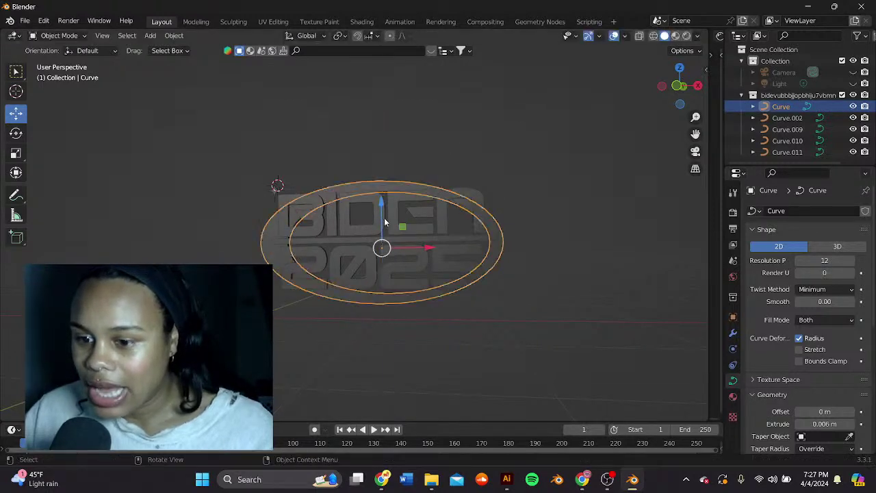
{"action": "left_click", "coordinate": [439, 141]}
{"action": "scroll", "coordinate": [453, 263], "scroll_direction": "up", "scroll_amount": 3}
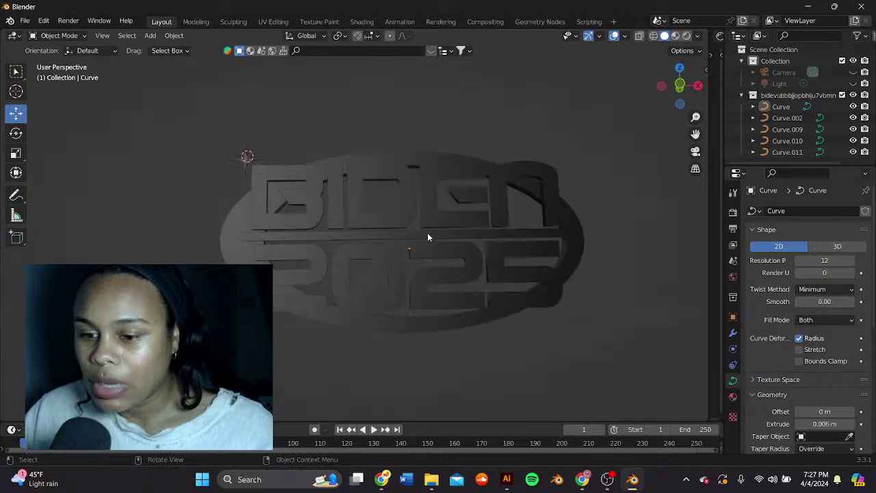
{"action": "scroll", "coordinate": [428, 237], "scroll_direction": "up", "scroll_amount": 2}
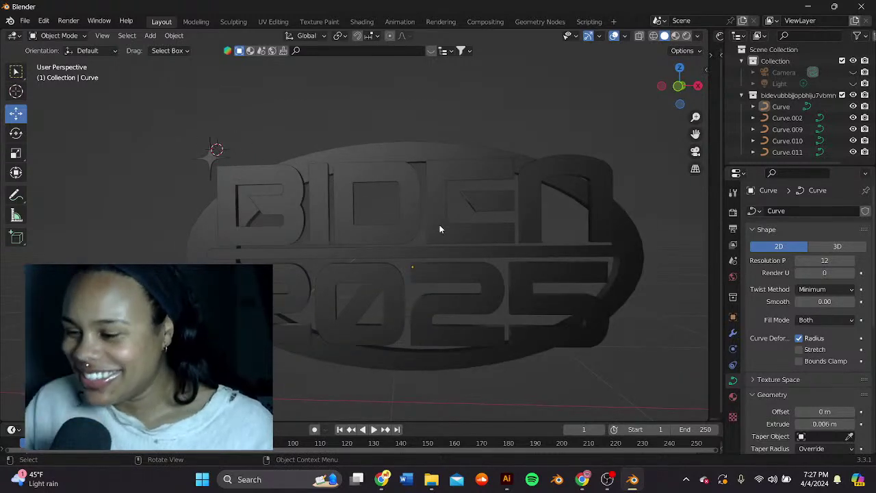
Step: Select the oval ring and check its thickness against the lettering from the side
{"action": "left_click", "coordinate": [406, 150]}
{"action": "scroll", "coordinate": [424, 152], "scroll_direction": "down", "scroll_amount": 1}
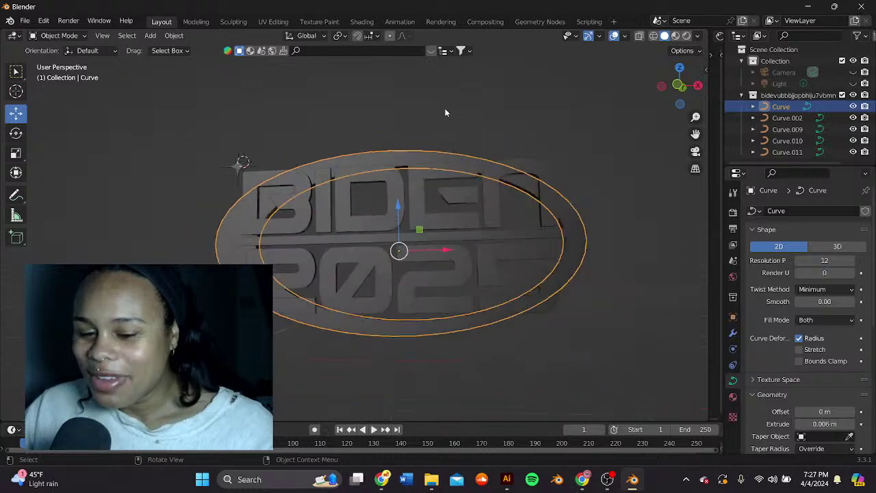
{"action": "left_click", "coordinate": [428, 164]}
{"action": "left_click", "coordinate": [384, 162]}
{"action": "left_click", "coordinate": [390, 156]}
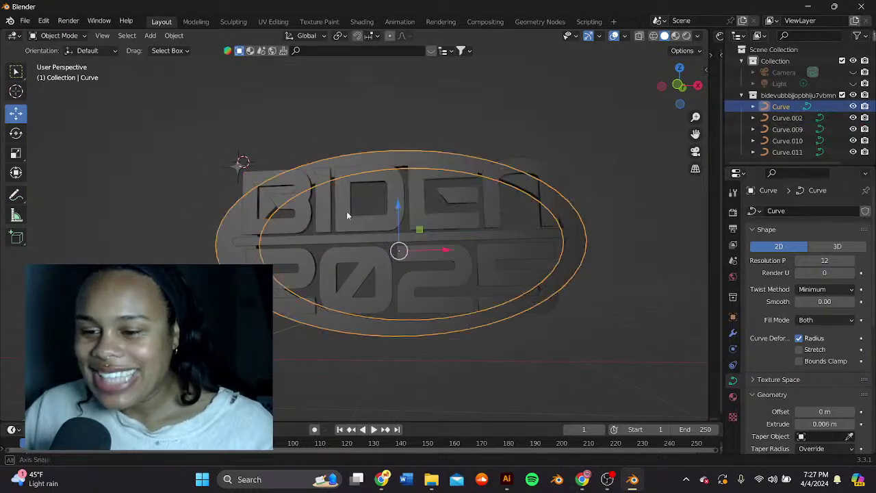
{"action": "middle_click_drag", "start_coordinate": [347, 219], "coordinate": [486, 257]}
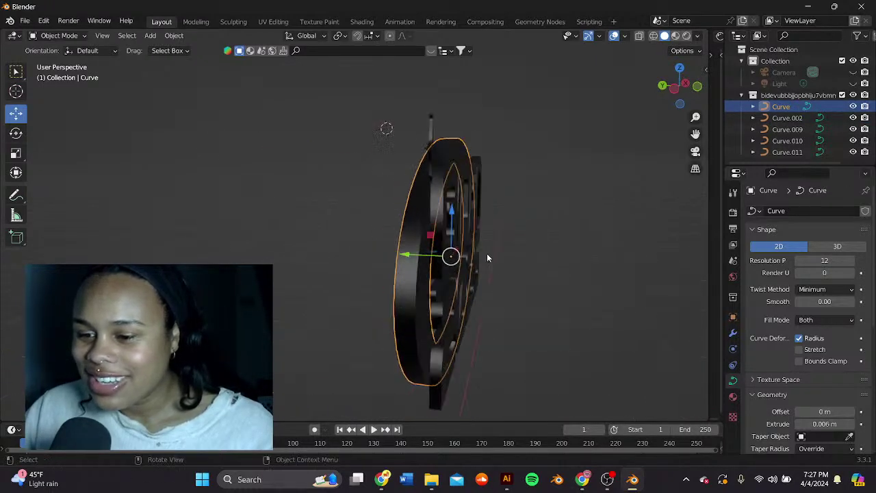
Step: Set the BIDEN lettering's extrusion to 0.006 m
{"action": "left_click", "coordinate": [448, 212]}
{"action": "middle_click_drag", "start_coordinate": [447, 212], "coordinate": [472, 203]}
{"action": "left_click_drag", "start_coordinate": [696, 133], "coordinate": [643, 136]}
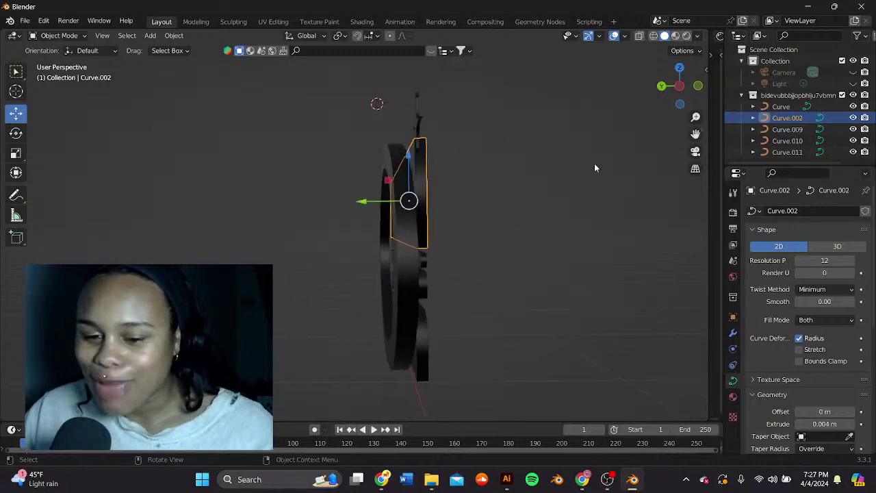
{"action": "scroll", "coordinate": [592, 164], "scroll_direction": "up", "scroll_amount": 2}
{"action": "middle_click_drag", "start_coordinate": [590, 165], "coordinate": [548, 180]}
{"action": "scroll", "coordinate": [550, 186], "scroll_direction": "down", "scroll_amount": 1}
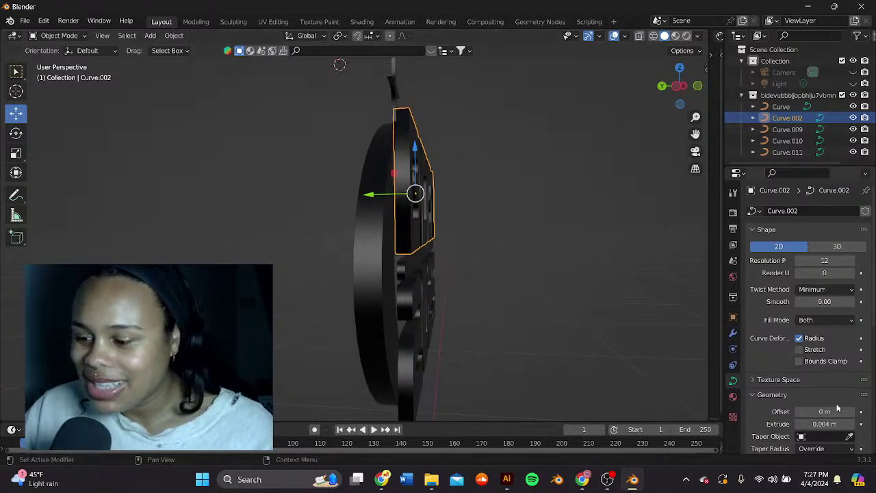
{"action": "left_click", "coordinate": [808, 425]}
{"action": "left_click", "coordinate": [808, 425]}
{"action": "key", "text": "Return"}
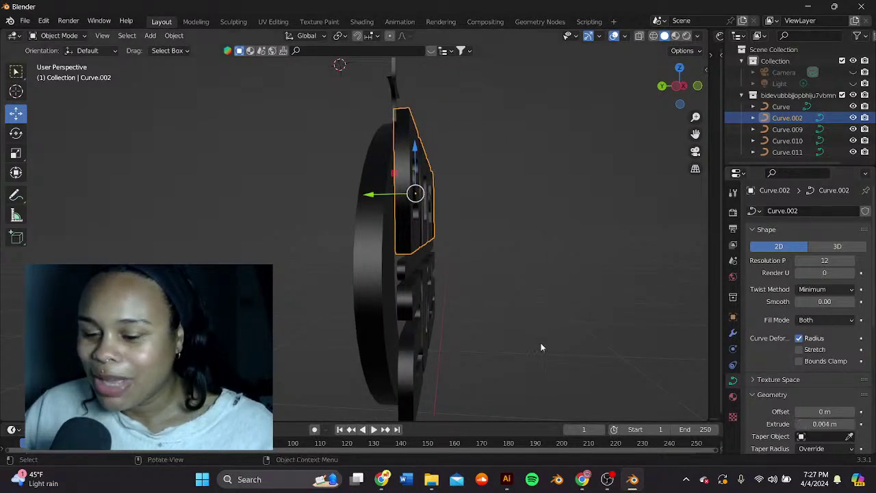
{"action": "left_click", "coordinate": [820, 424]}
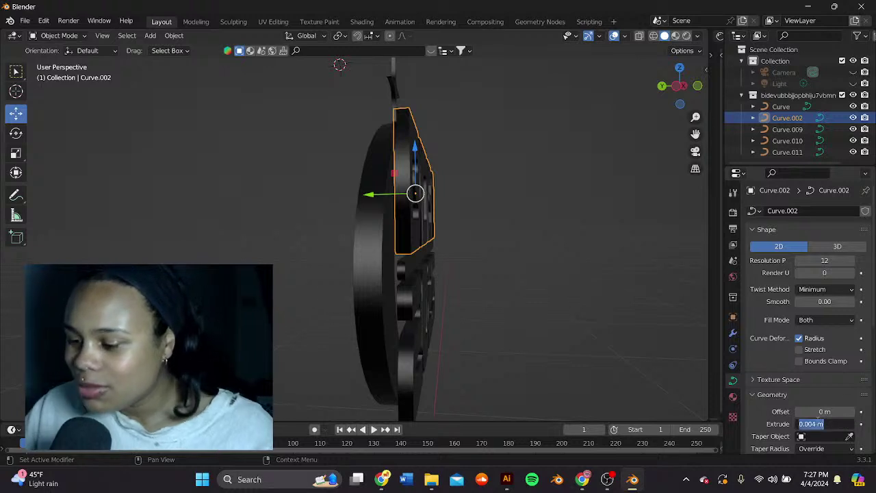
{"action": "left_click", "coordinate": [818, 424]}
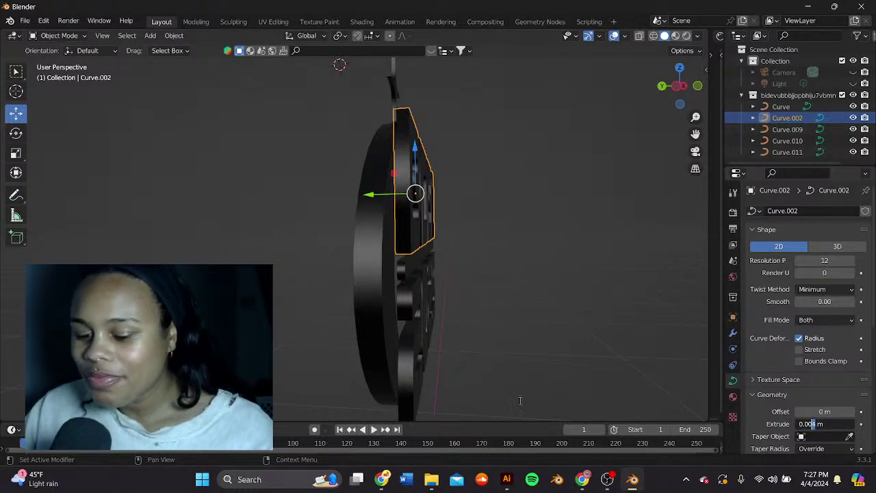
{"action": "left_click", "coordinate": [547, 214]}
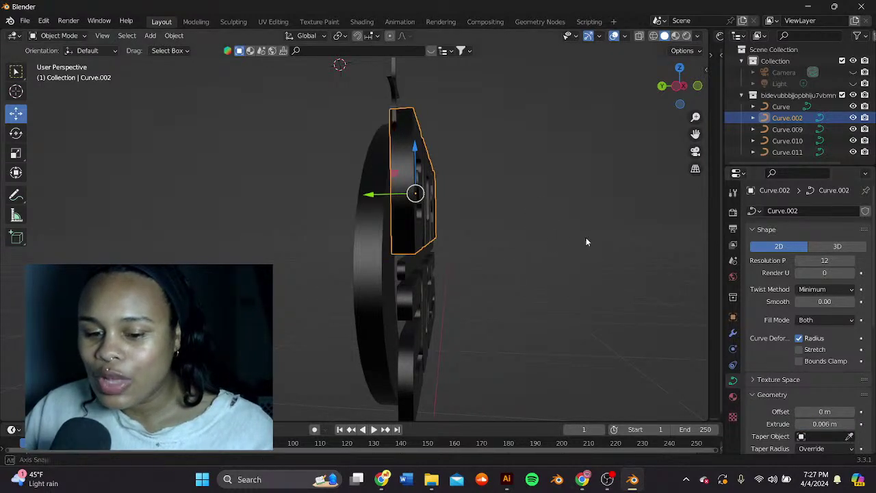
Step: Select the 2025 lettering and set its extrusion to 0.006 m
{"action": "middle_click_drag", "start_coordinate": [586, 240], "coordinate": [387, 266]}
{"action": "left_click", "coordinate": [359, 311]}
{"action": "middle_click_drag", "start_coordinate": [359, 312], "coordinate": [502, 290]}
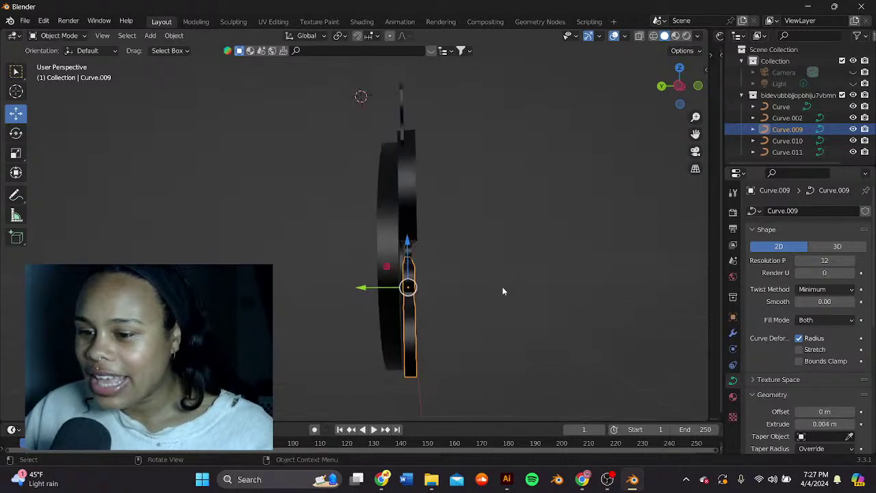
{"action": "double_click", "coordinate": [815, 424]}
{"action": "left_click", "coordinate": [815, 424]}
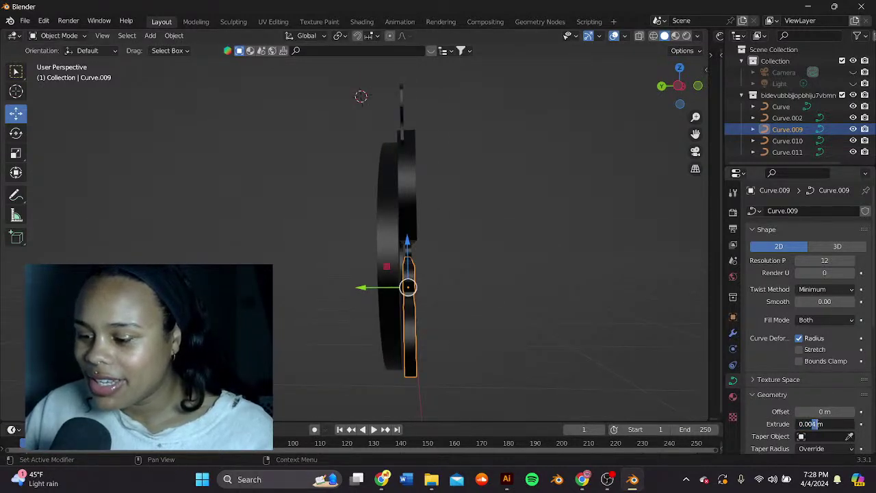
{"action": "type", "text": "6"}
{"action": "key", "text": "Return"}
{"action": "left_click", "coordinate": [496, 210]}
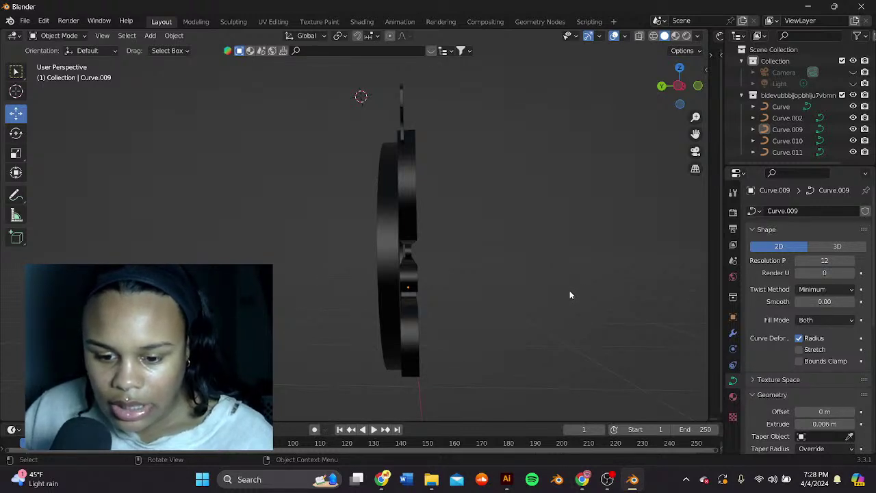
Step: Inspect the thickened logo from the front and side, and select the bar between BIDEN and 2025
{"action": "middle_click_drag", "start_coordinate": [559, 264], "coordinate": [440, 249]}
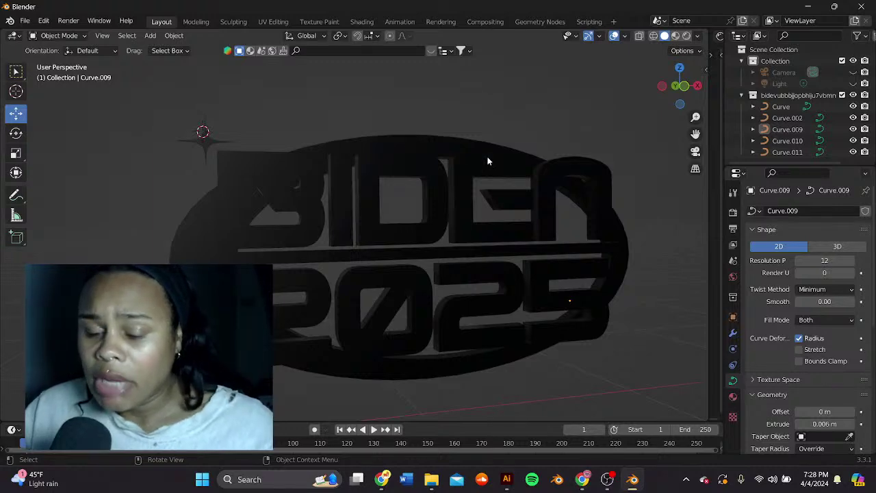
{"action": "middle_click_drag", "start_coordinate": [487, 161], "coordinate": [403, 292]}
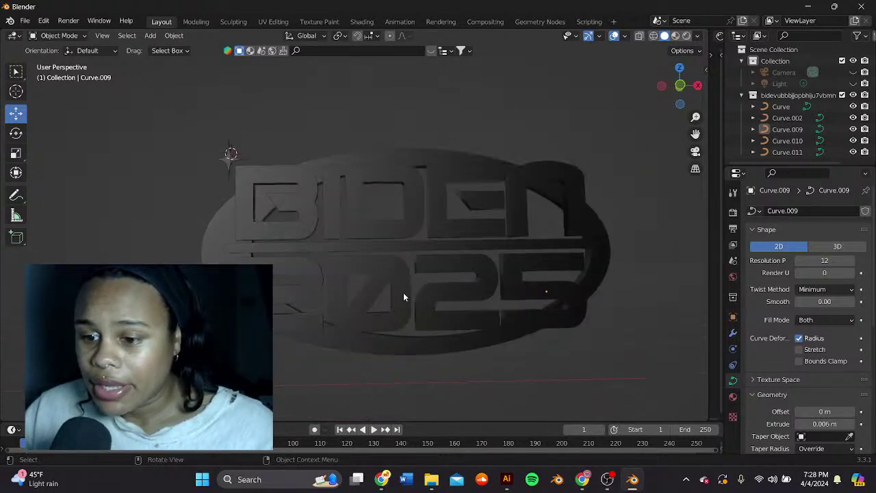
{"action": "left_click", "coordinate": [357, 212]}
{"action": "middle_click_drag", "start_coordinate": [356, 212], "coordinate": [426, 267]}
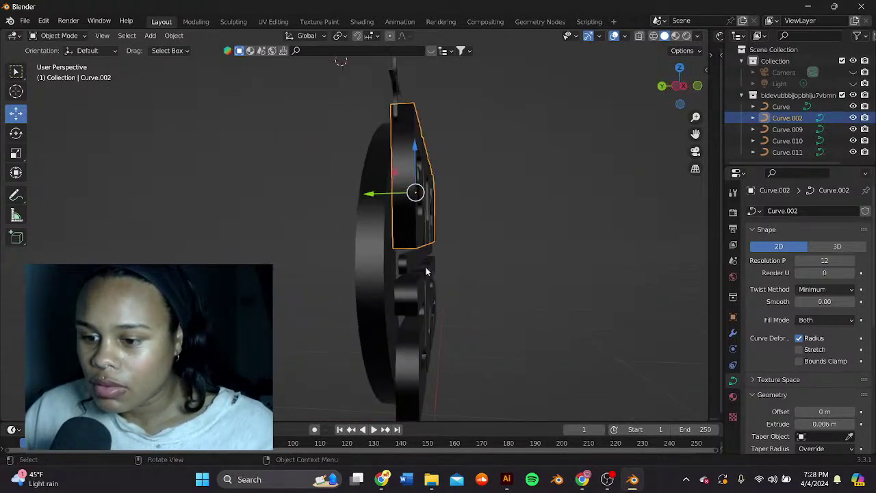
{"action": "left_click", "coordinate": [417, 270]}
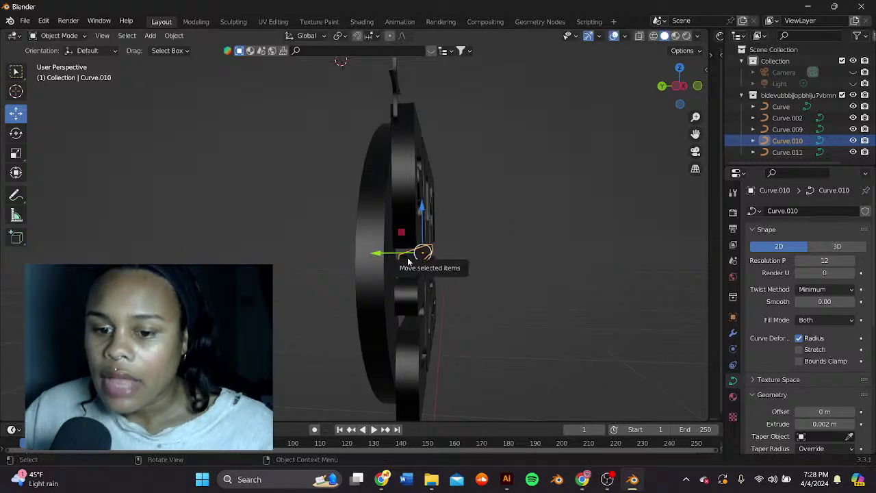
Step: Switch to Chrome, go to instagram.com and open the Mercer Creative Studio profile
{"action": "left_click", "coordinate": [381, 479]}
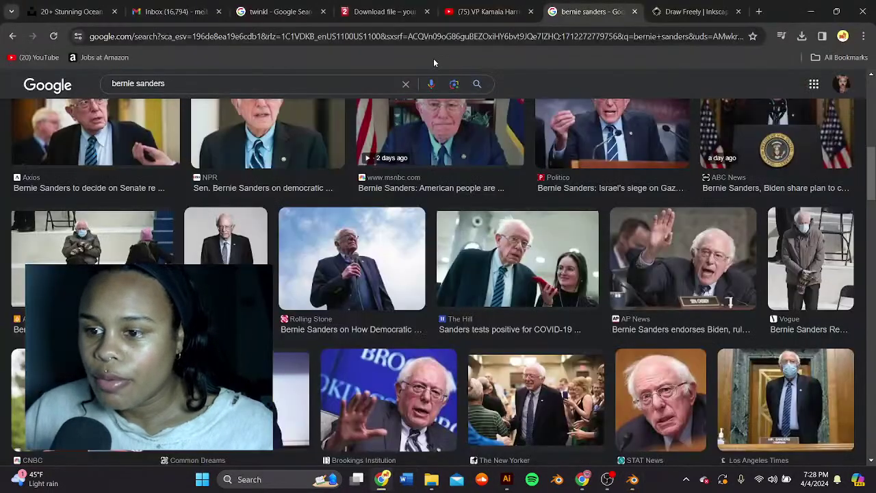
{"action": "left_click", "coordinate": [435, 36]}
{"action": "type", "text": "ins"}
{"action": "key", "text": "Return"}
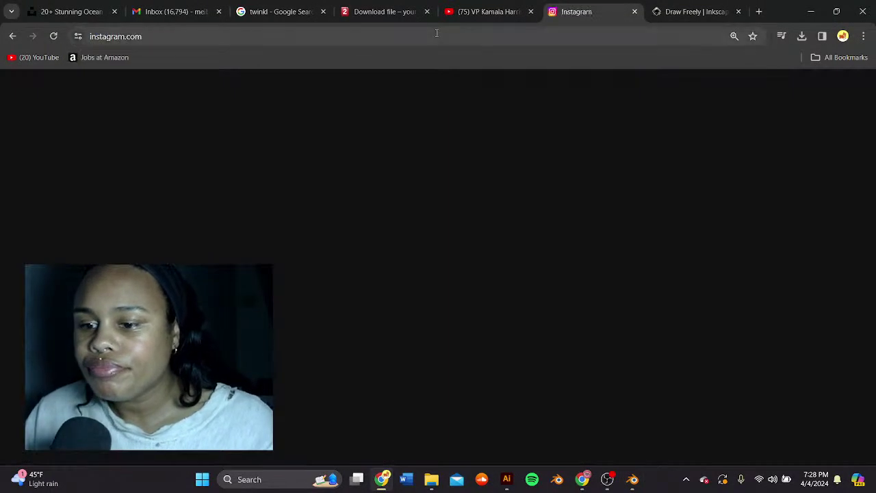
{"action": "scroll", "coordinate": [131, 256], "scroll_direction": "down", "scroll_amount": 3}
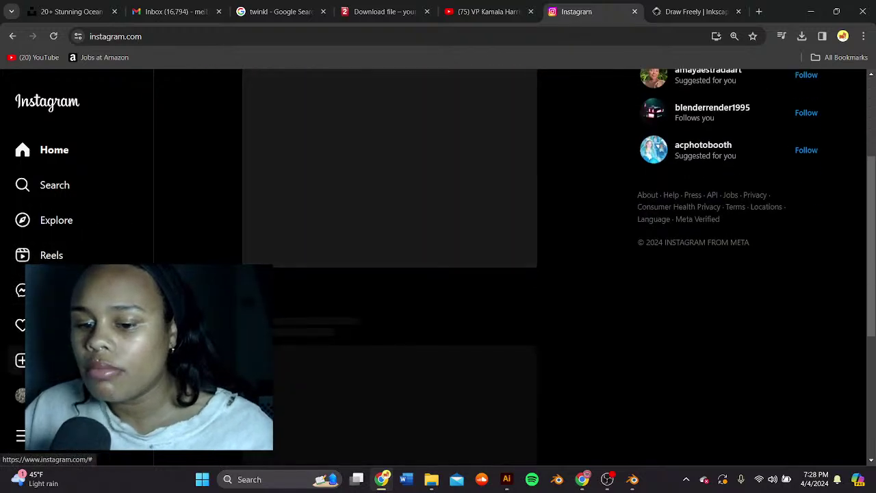
{"action": "left_click", "coordinate": [55, 395]}
{"action": "scroll", "coordinate": [490, 362], "scroll_direction": "up", "scroll_amount": 3}
{"action": "left_click", "coordinate": [20, 395]}
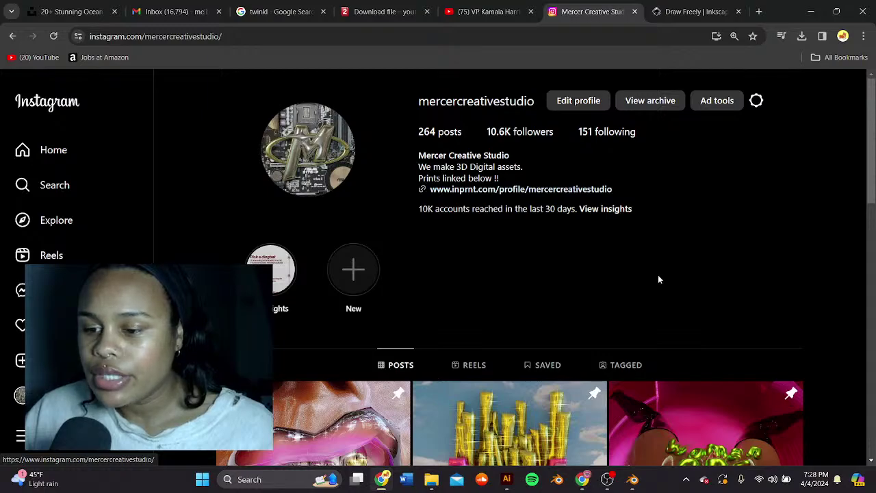
Step: Browse the profile's 3D lettering posts and view the "I am enough" and "Cute but weird" artworks
{"action": "scroll", "coordinate": [659, 277], "scroll_direction": "down", "scroll_amount": 8}
{"action": "scroll", "coordinate": [663, 288], "scroll_direction": "down", "scroll_amount": 2}
{"action": "scroll", "coordinate": [663, 288], "scroll_direction": "up", "scroll_amount": 4}
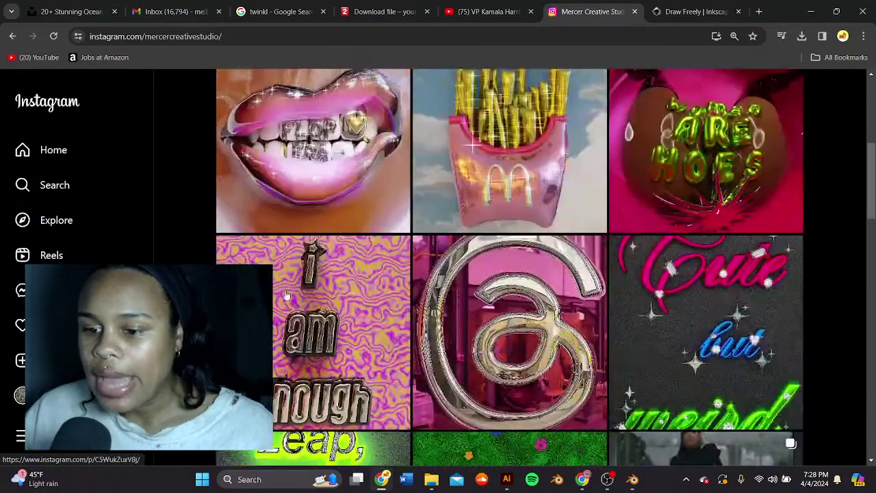
{"action": "left_click", "coordinate": [516, 303]}
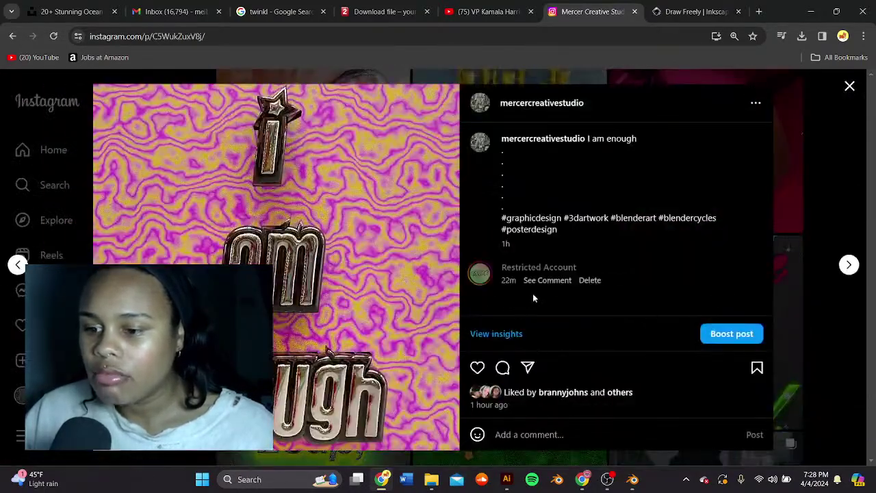
{"action": "left_click", "coordinate": [850, 86]}
{"action": "scroll", "coordinate": [705, 255], "scroll_direction": "down", "scroll_amount": 2}
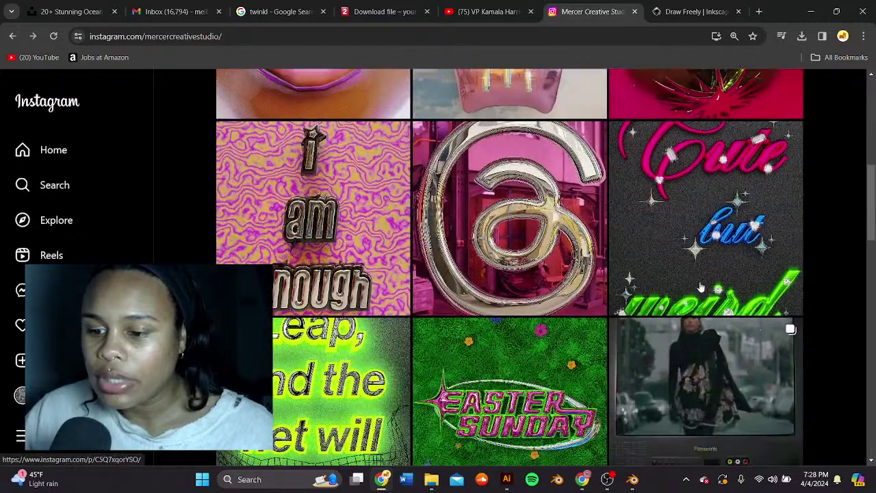
{"action": "scroll", "coordinate": [705, 256], "scroll_direction": "down", "scroll_amount": 1}
{"action": "left_click", "coordinate": [705, 256]}
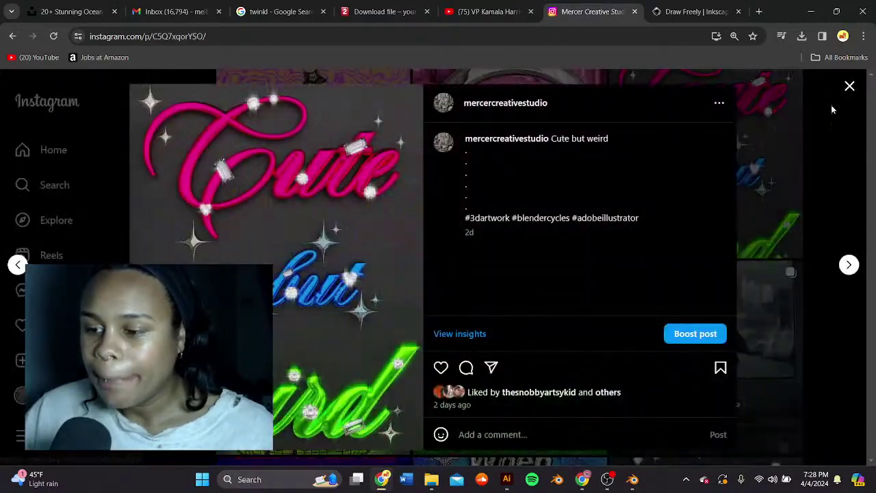
{"action": "left_click", "coordinate": [851, 99]}
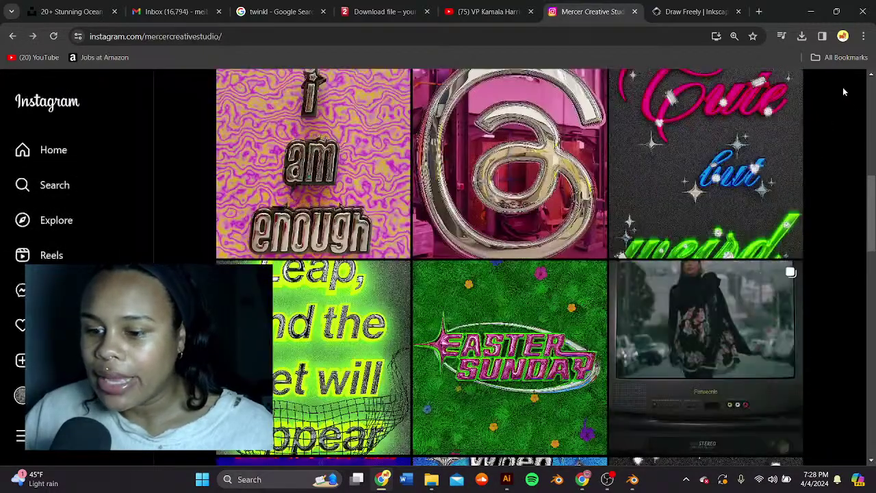
Step: View the "Leap, and the net will appear" post and the red-text post with the yellow sun
{"action": "left_click", "coordinate": [302, 348]}
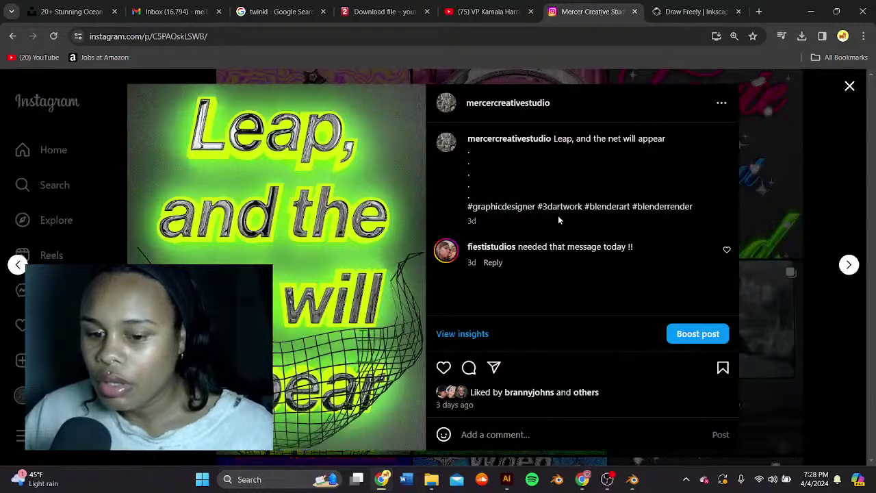
{"action": "left_click", "coordinate": [849, 88]}
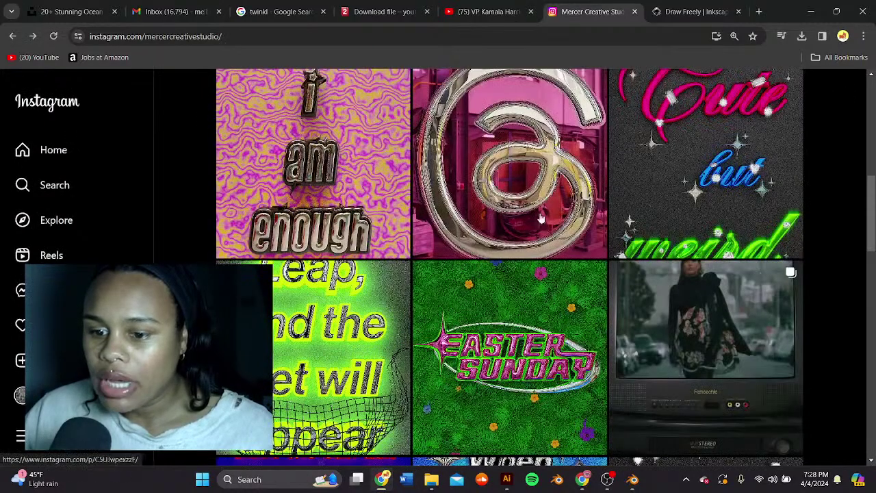
{"action": "scroll", "coordinate": [403, 308], "scroll_direction": "down", "scroll_amount": 3}
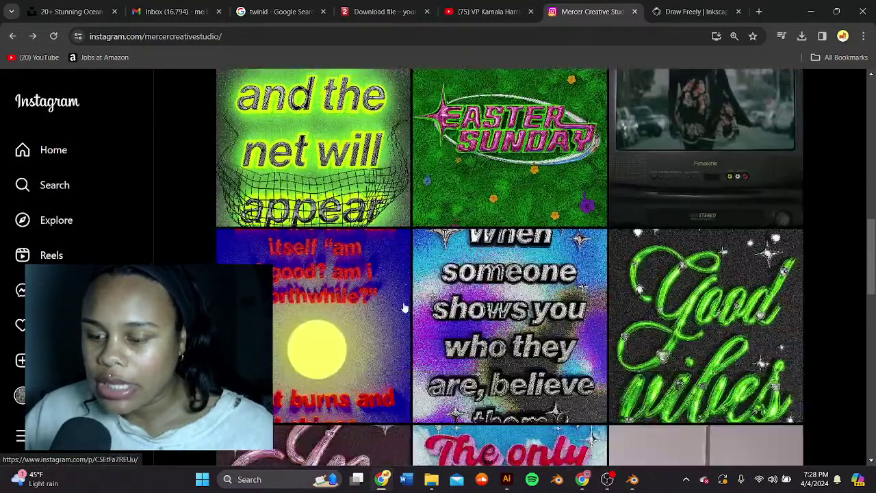
{"action": "scroll", "coordinate": [530, 203], "scroll_direction": "down", "scroll_amount": 1}
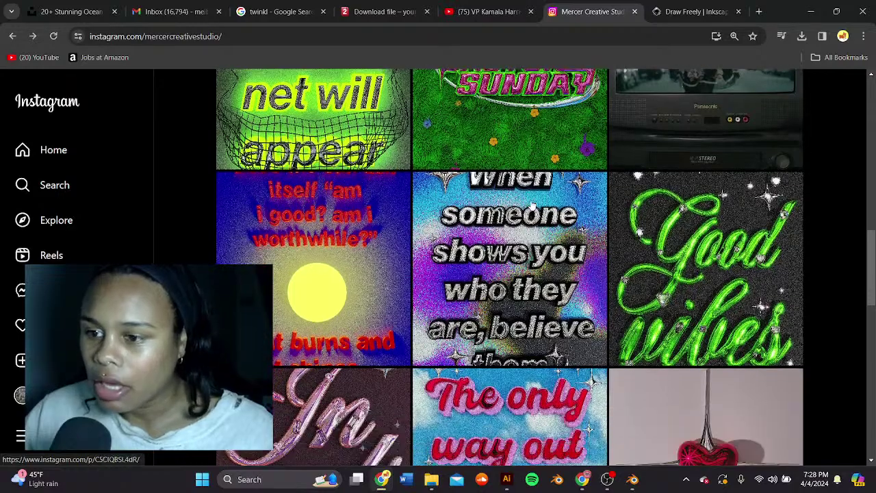
{"action": "scroll", "coordinate": [530, 203], "scroll_direction": "up", "scroll_amount": 1}
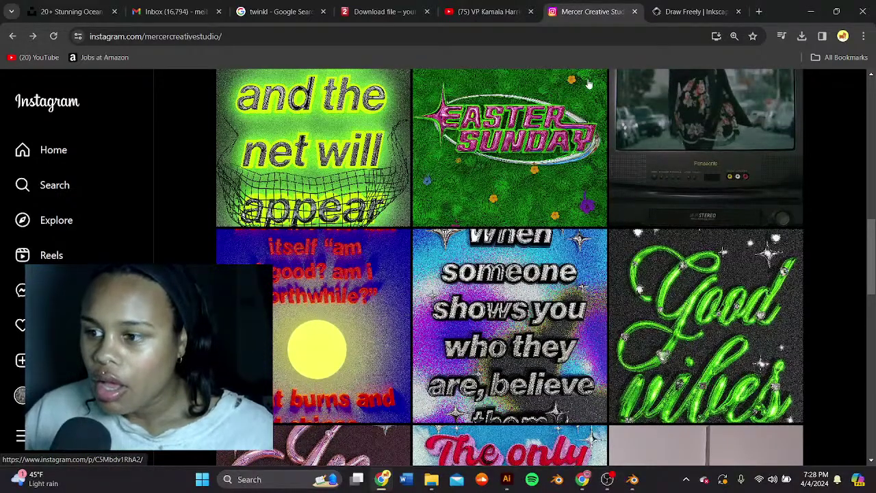
{"action": "scroll", "coordinate": [386, 241], "scroll_direction": "down", "scroll_amount": 2}
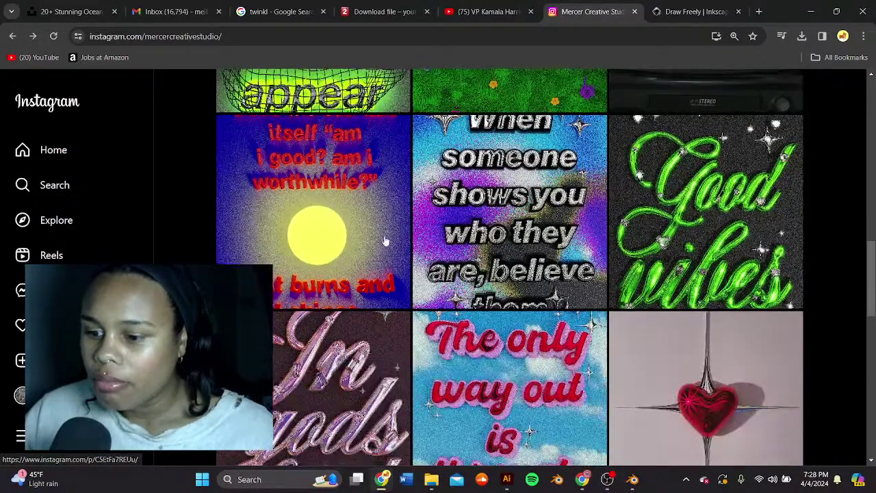
{"action": "left_click", "coordinate": [336, 203]}
{"action": "left_click", "coordinate": [848, 87]}
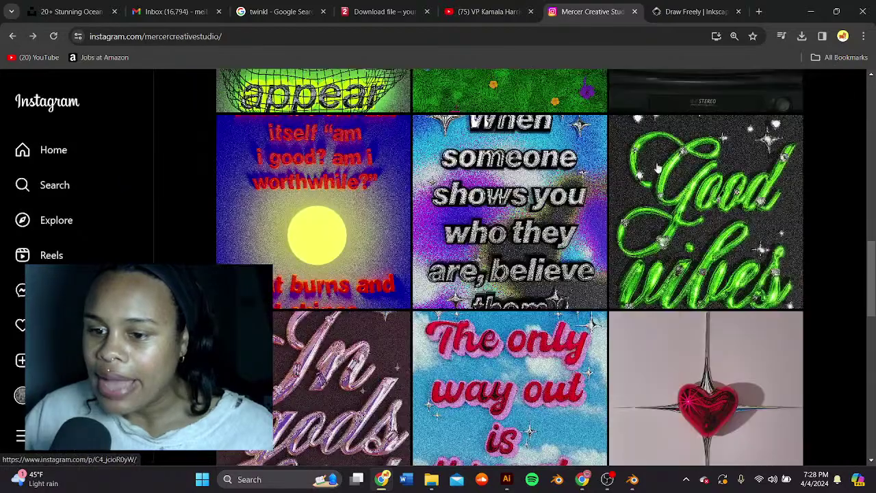
Step: View the "In gods hands" chrome script post and continue through the older lettering posts
{"action": "scroll", "coordinate": [499, 256], "scroll_direction": "up", "scroll_amount": 1}
{"action": "scroll", "coordinate": [499, 257], "scroll_direction": "down", "scroll_amount": 1}
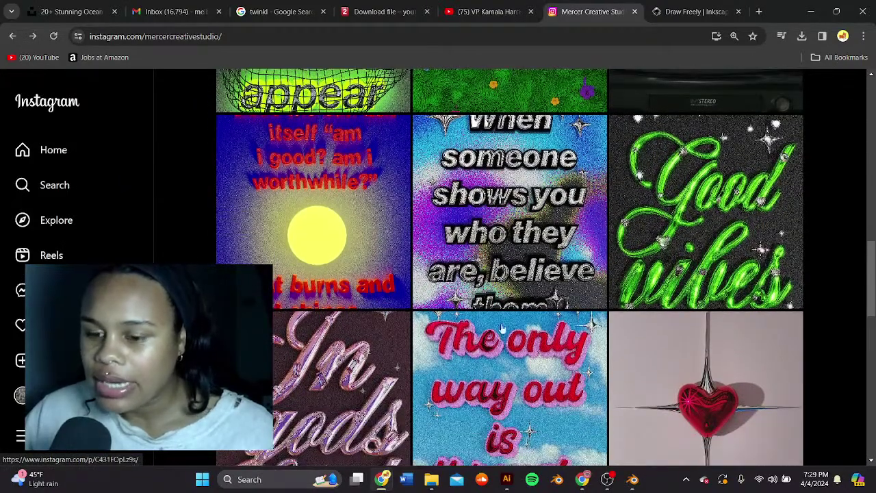
{"action": "scroll", "coordinate": [502, 330], "scroll_direction": "down", "scroll_amount": 2}
{"action": "left_click", "coordinate": [375, 298]}
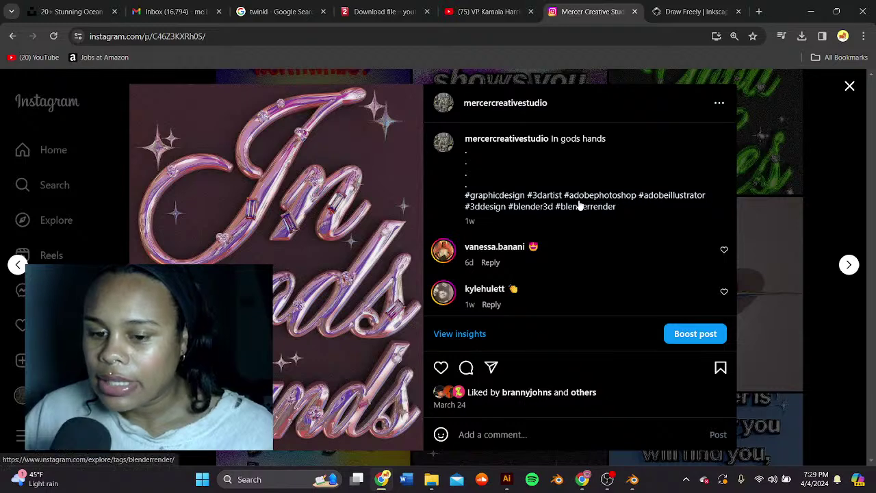
{"action": "left_click", "coordinate": [849, 87]}
{"action": "scroll", "coordinate": [520, 215], "scroll_direction": "down", "scroll_amount": 2}
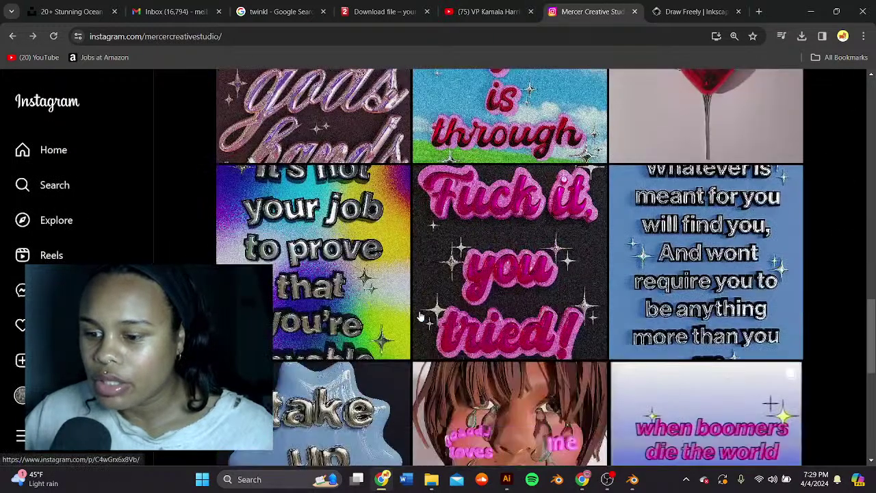
Step: View the pink "you tried!" script post and the metallic "Take up space" post
{"action": "left_click", "coordinate": [520, 215]}
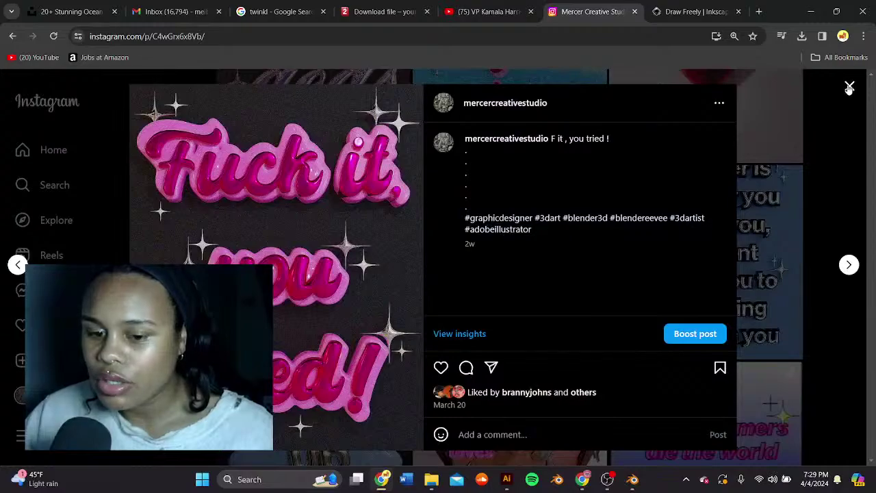
{"action": "left_click", "coordinate": [849, 86]}
{"action": "scroll", "coordinate": [354, 304], "scroll_direction": "down", "scroll_amount": 3}
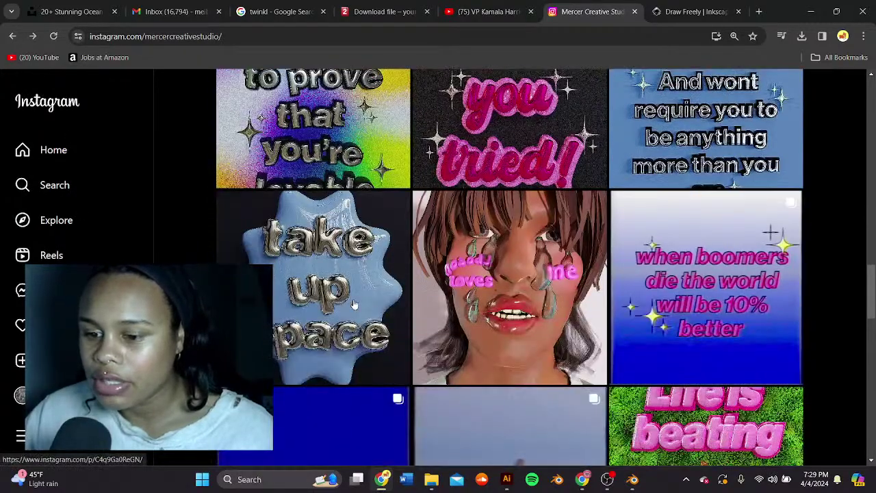
{"action": "left_click", "coordinate": [355, 304]}
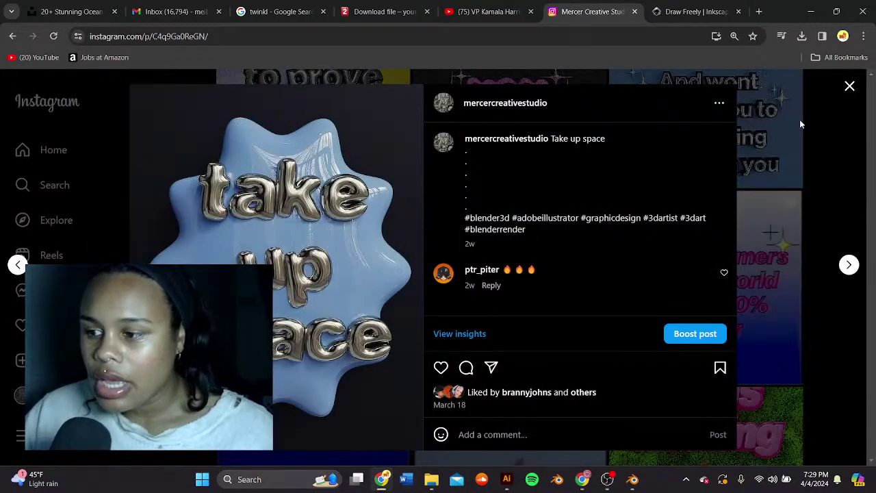
{"action": "left_click", "coordinate": [849, 87]}
Step: Switch to Blender and inspect the depth of the bar, lettering and ring in the extruded logo from the front and side
{"action": "left_click", "coordinate": [632, 479]}
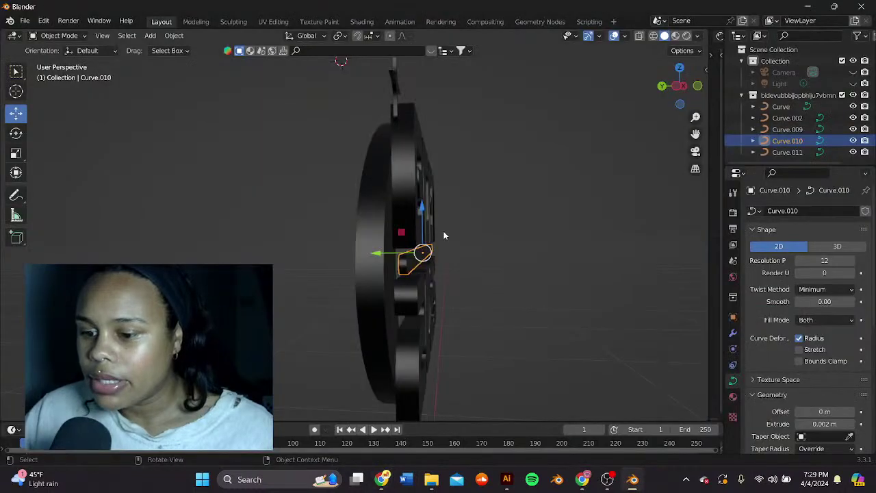
{"action": "middle_click_drag", "start_coordinate": [444, 235], "coordinate": [359, 210]}
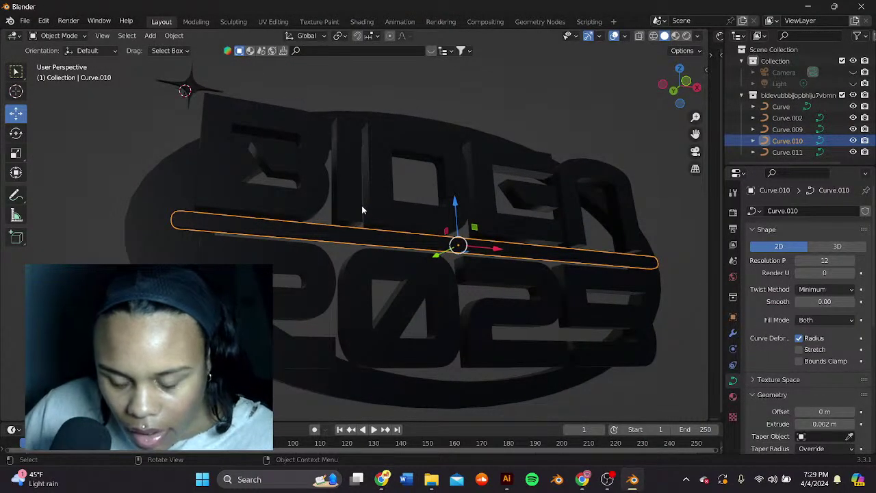
{"action": "left_click", "coordinate": [513, 120]}
{"action": "left_click", "coordinate": [466, 246]}
{"action": "middle_click_drag", "start_coordinate": [315, 237], "coordinate": [408, 256]}
{"action": "scroll", "coordinate": [412, 258], "scroll_direction": "up", "scroll_amount": 1}
{"action": "scroll", "coordinate": [408, 256], "scroll_direction": "down", "scroll_amount": 3}
{"action": "mouse_move", "coordinate": [695, 134]}
{"action": "left_mouse_down"}
{"action": "mouse_move", "coordinate": [689, 102]}
{"action": "mouse_move", "coordinate": [695, 128]}
{"action": "left_mouse_up"}
{"action": "scroll", "coordinate": [506, 221], "scroll_direction": "up", "scroll_amount": 3}
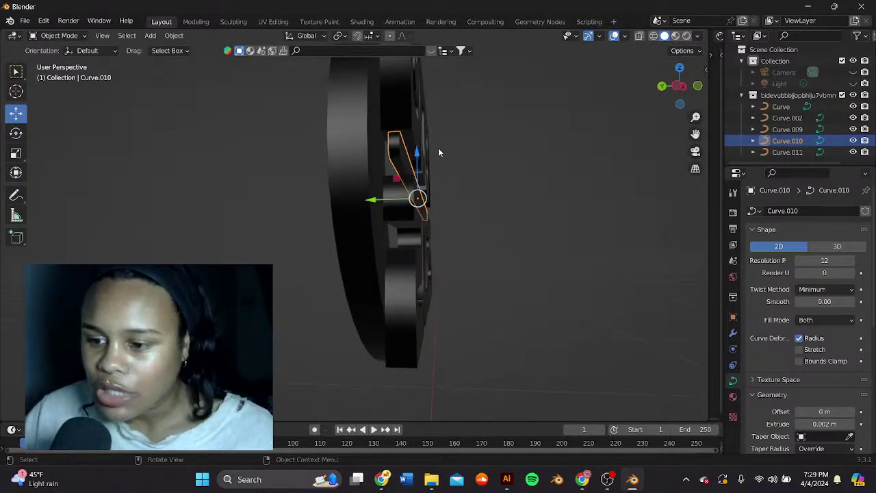
Step: Select the oval ring and set its origin to its geometry
{"action": "middle_click_drag", "start_coordinate": [438, 148], "coordinate": [433, 108]}
{"action": "left_click", "coordinate": [433, 102]}
{"action": "scroll", "coordinate": [433, 93], "scroll_direction": "down", "scroll_amount": 2}
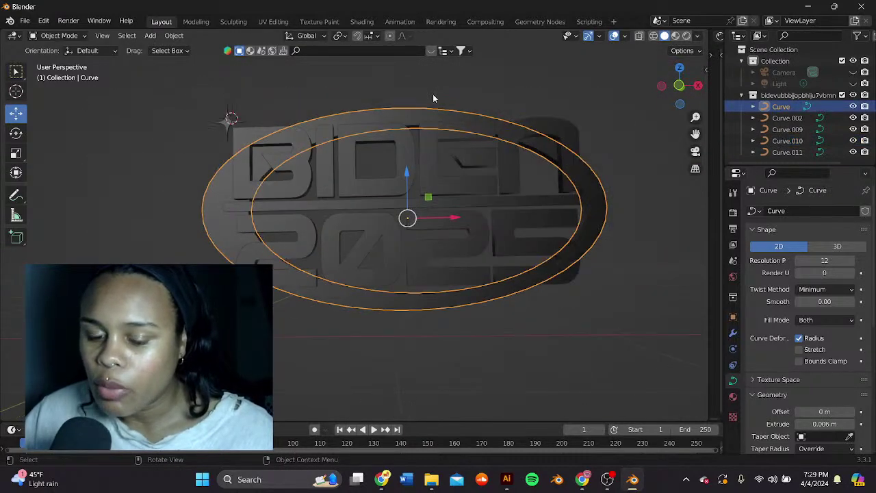
{"action": "scroll", "coordinate": [428, 161], "scroll_direction": "down", "scroll_amount": 1}
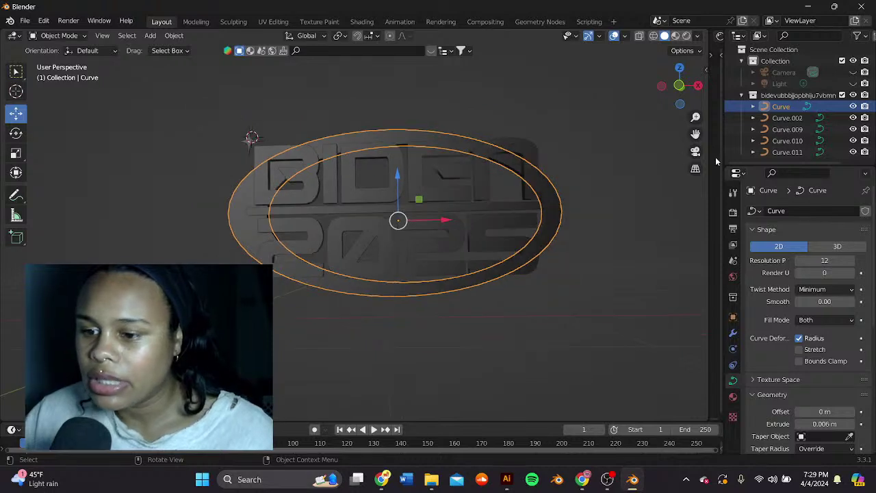
{"action": "right_click", "coordinate": [443, 148]}
{"action": "mouse_move", "coordinate": [407, 163]}
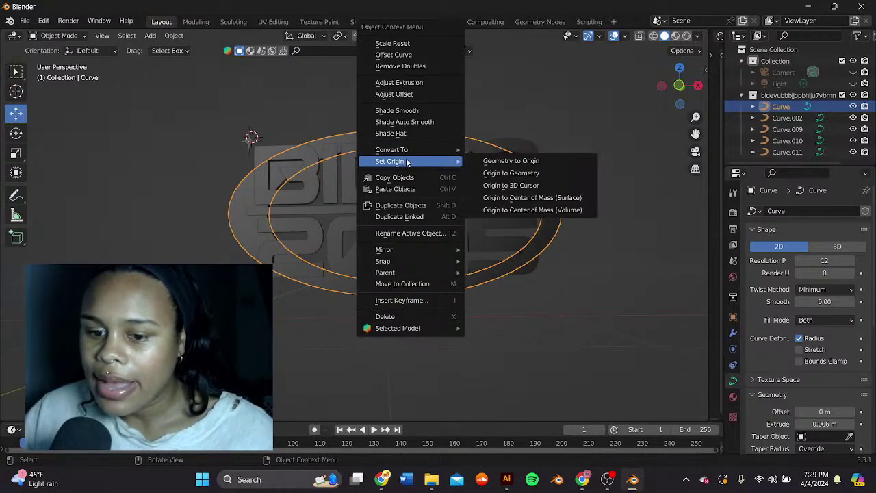
{"action": "left_click", "coordinate": [524, 173]}
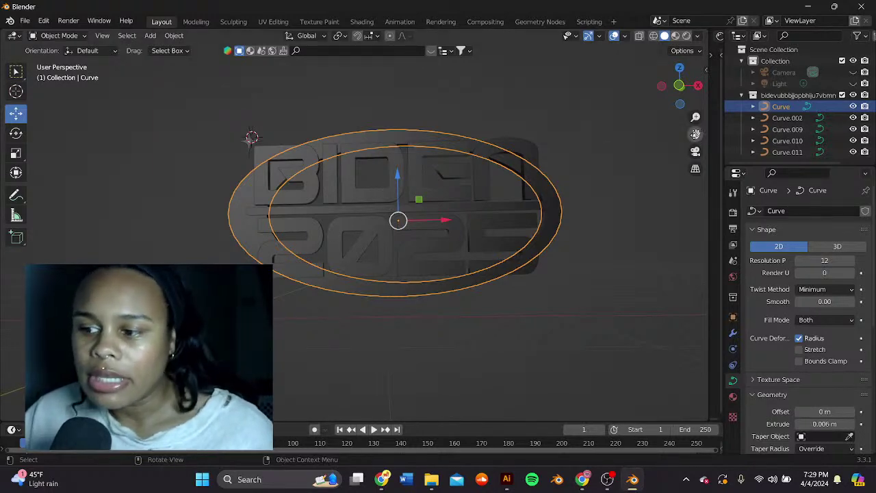
Step: Examine how the oval ring sits around the BIDEN 2025 lettering from the front
{"action": "left_click_drag", "start_coordinate": [696, 135], "coordinate": [735, 164]}
{"action": "scroll", "coordinate": [636, 201], "scroll_direction": "up", "scroll_amount": 2}
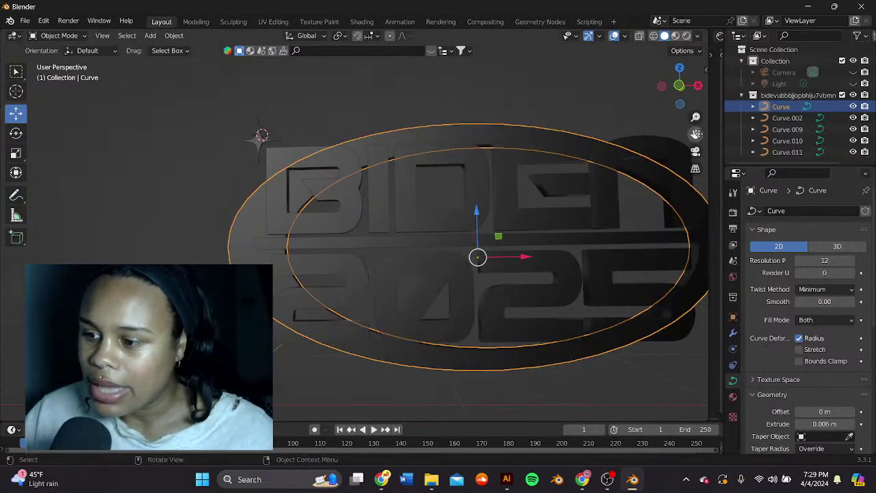
{"action": "left_click_drag", "start_coordinate": [696, 133], "coordinate": [606, 96]}
{"action": "scroll", "coordinate": [628, 208], "scroll_direction": "down", "scroll_amount": 1}
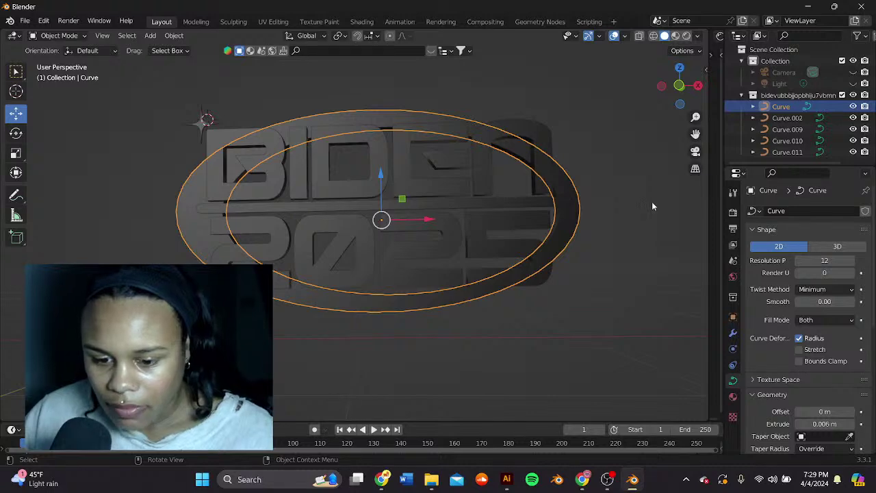
{"action": "scroll", "coordinate": [493, 172], "scroll_direction": "down", "scroll_amount": 2}
{"action": "scroll", "coordinate": [437, 167], "scroll_direction": "up", "scroll_amount": 4}
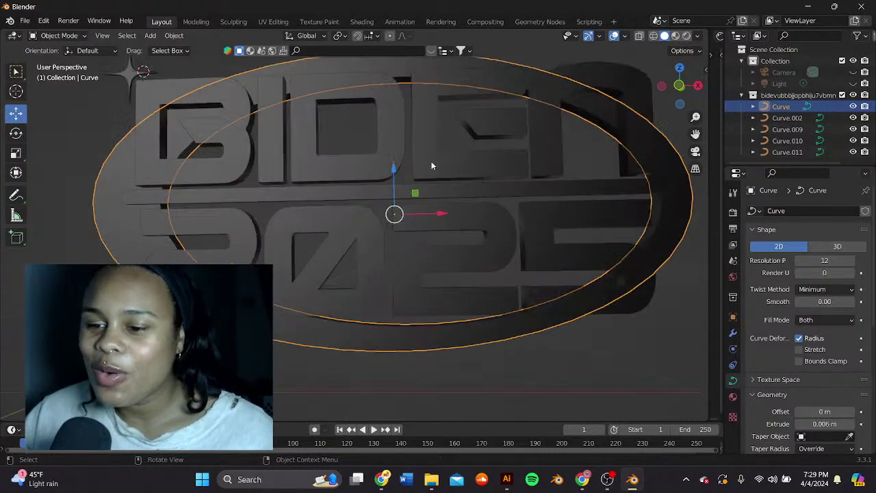
{"action": "scroll", "coordinate": [433, 165], "scroll_direction": "down", "scroll_amount": 4}
{"action": "middle_click_drag", "start_coordinate": [437, 165], "coordinate": [418, 165]}
{"action": "scroll", "coordinate": [455, 219], "scroll_direction": "up", "scroll_amount": 4}
{"action": "scroll", "coordinate": [438, 167], "scroll_direction": "down", "scroll_amount": 2}
Step: Convert the oval ring from a curve to a mesh
{"action": "left_click", "coordinate": [733, 332]}
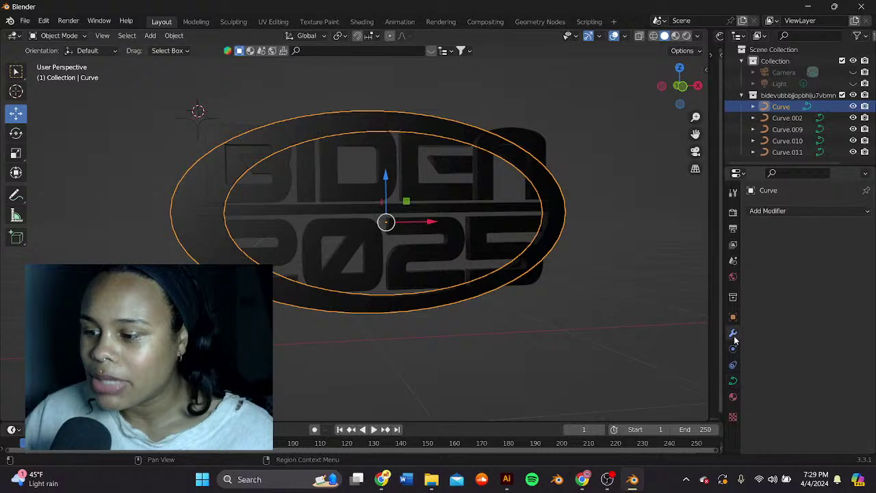
{"action": "left_click", "coordinate": [767, 210]}
{"action": "left_click", "coordinate": [533, 170]}
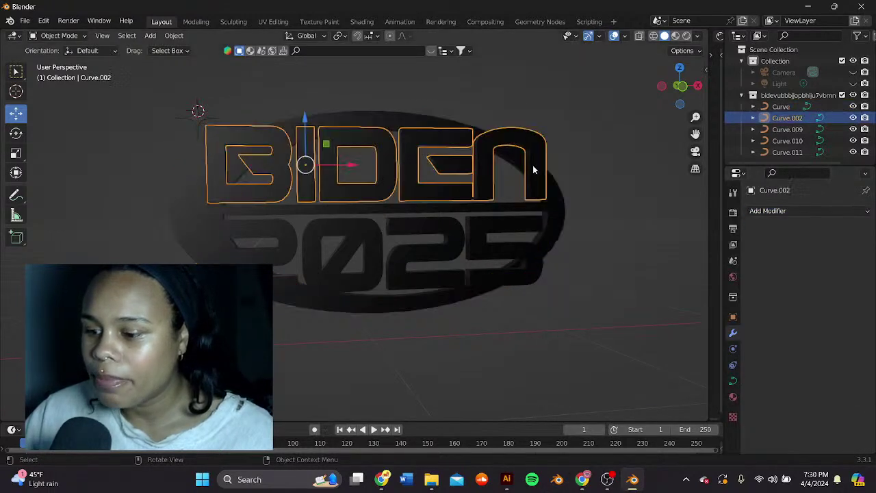
{"action": "left_click", "coordinate": [421, 125]}
{"action": "right_click", "coordinate": [421, 125]}
{"action": "mouse_move", "coordinate": [394, 149]}
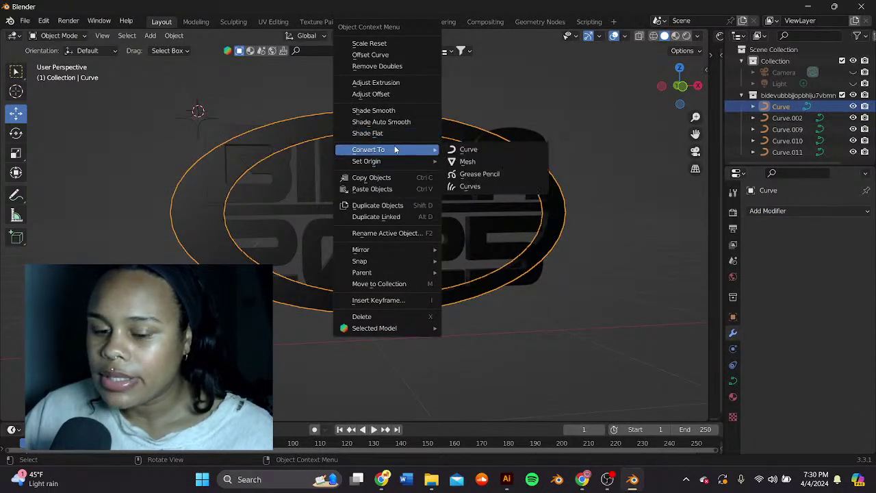
{"action": "left_click", "coordinate": [468, 162]}
Step: Add a Remesh modifier to the ring in Smooth mode with Remove Disconnected off and octree depth 7, and apply it
{"action": "left_click", "coordinate": [787, 211]}
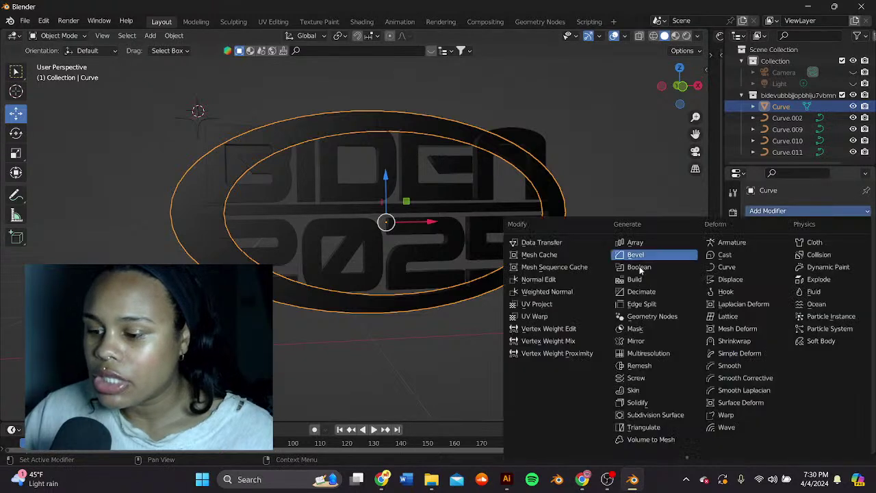
{"action": "left_click", "coordinate": [793, 247]}
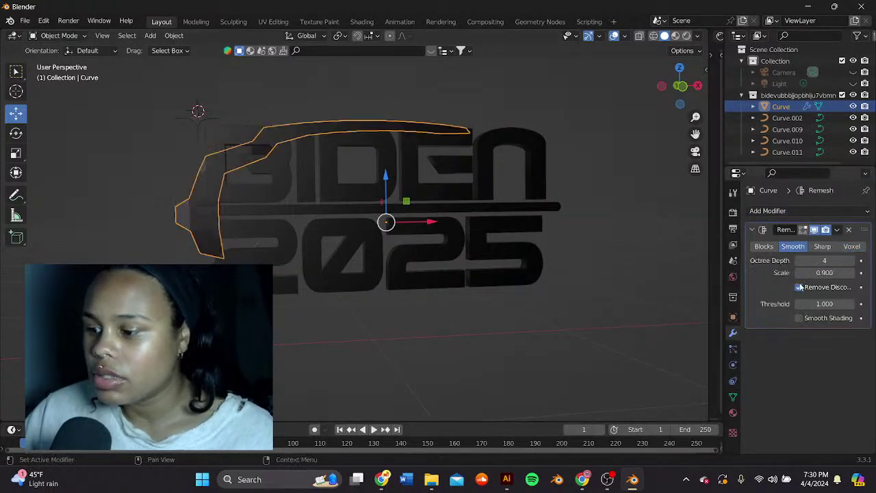
{"action": "left_click", "coordinate": [824, 287]}
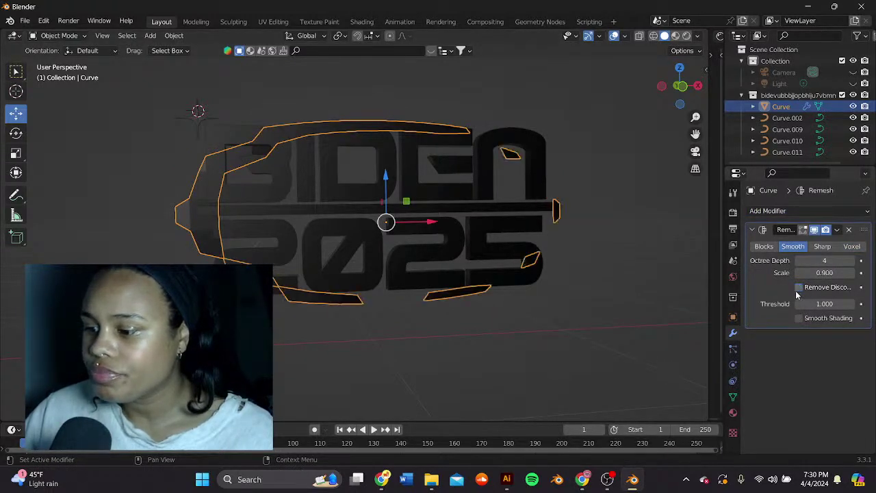
{"action": "left_click", "coordinate": [852, 260]}
{"action": "left_click", "coordinate": [852, 260]}
{"action": "left_click", "coordinate": [852, 260]}
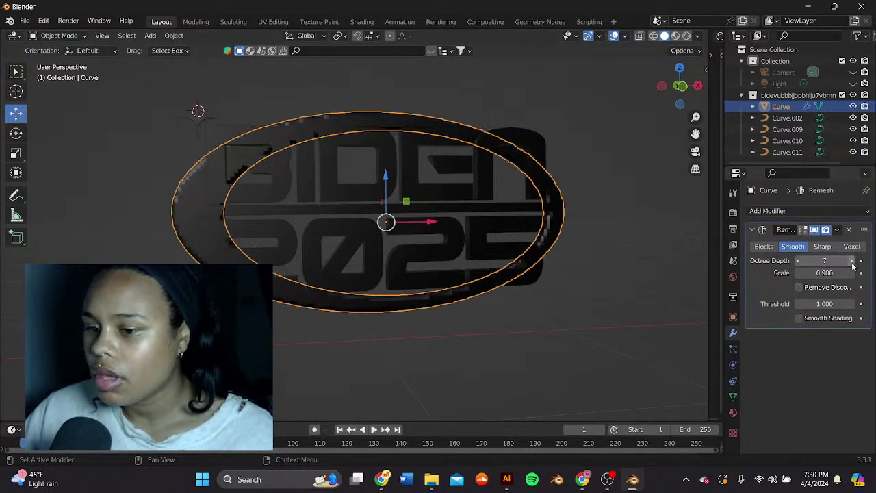
{"action": "left_click", "coordinate": [837, 229]}
{"action": "left_click", "coordinate": [794, 245]}
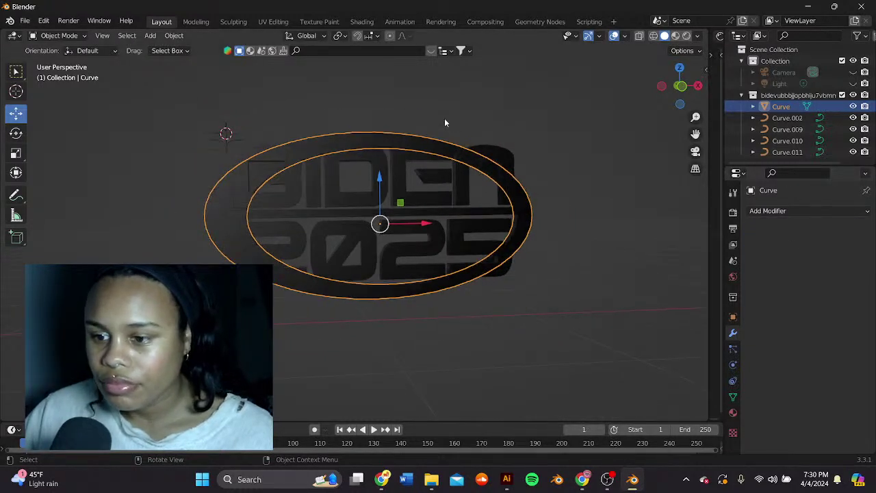
Step: Inspect the remeshed oval ring behind the lettering from several angles
{"action": "left_click", "coordinate": [479, 120]}
{"action": "middle_click_drag", "start_coordinate": [501, 120], "coordinate": [286, 217]}
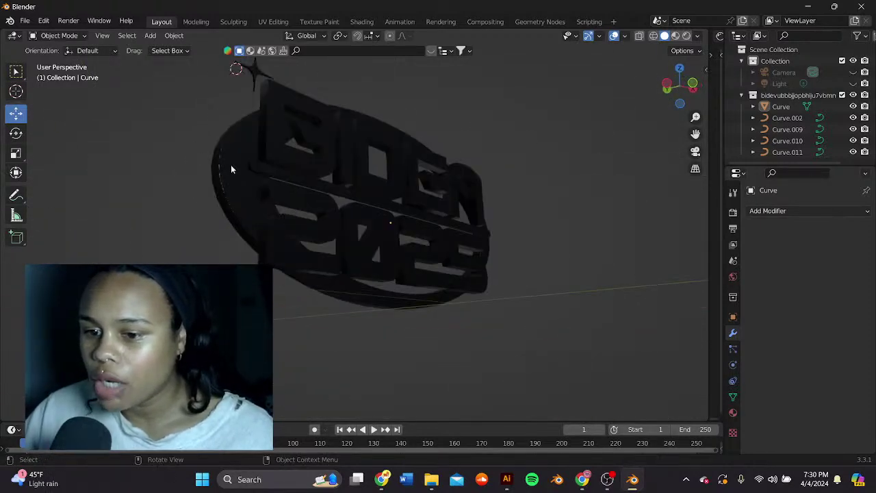
{"action": "left_click", "coordinate": [250, 182]}
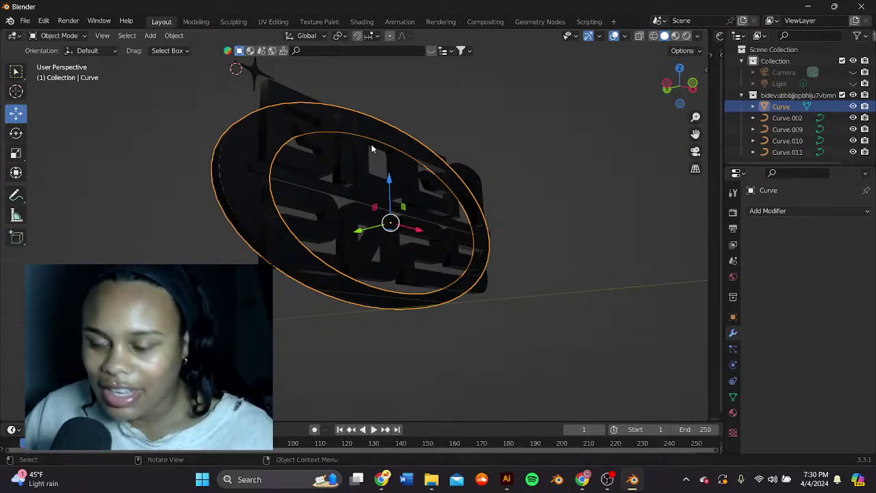
{"action": "middle_click_drag", "start_coordinate": [418, 117], "coordinate": [416, 148]}
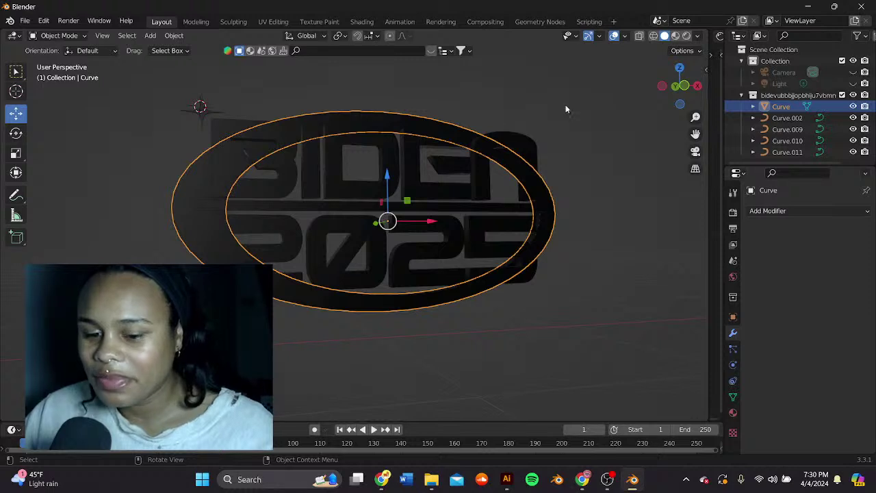
{"action": "left_click", "coordinate": [530, 129]}
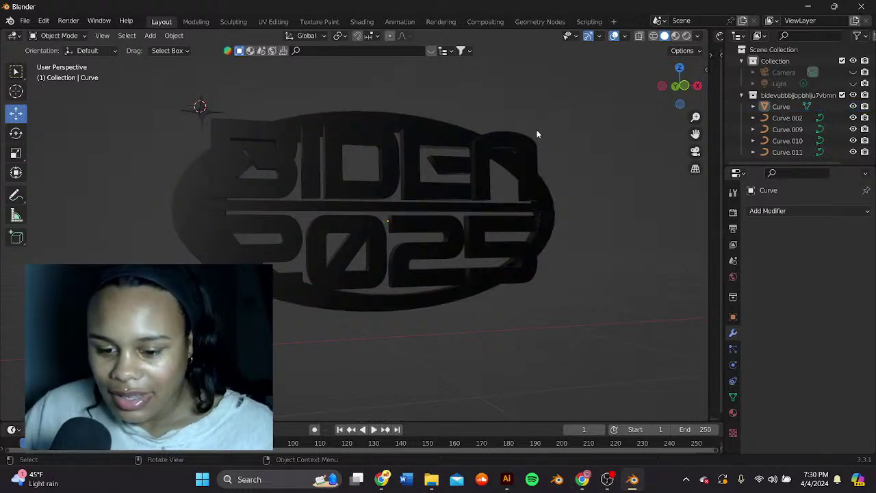
{"action": "middle_click_drag", "start_coordinate": [551, 164], "coordinate": [500, 229]}
{"action": "left_click", "coordinate": [412, 192]}
{"action": "left_click", "coordinate": [474, 182]}
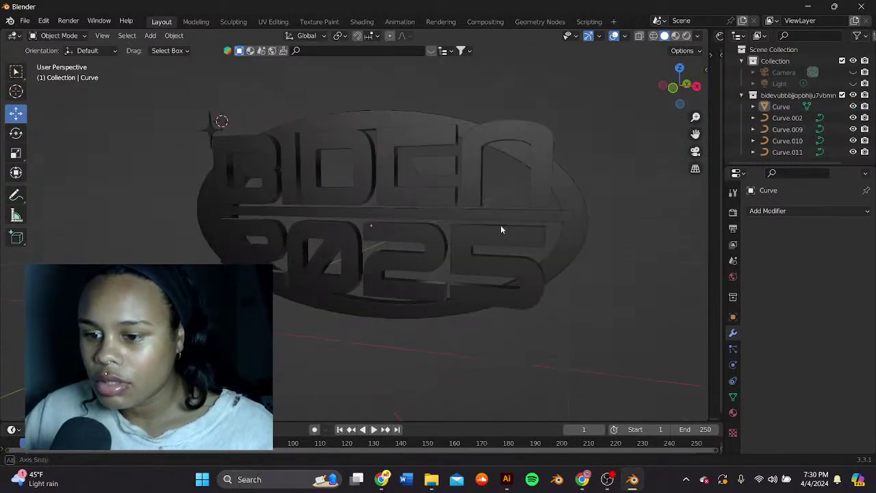
Step: Copy and paste the BIDEN lettering and place the copy in front of the original
{"action": "left_click", "coordinate": [424, 171]}
{"action": "middle_click_drag", "start_coordinate": [424, 171], "coordinate": [400, 191]}
{"action": "key", "text": "ctrl+c"}
{"action": "key", "text": "ctrl+v"}
{"action": "left_click", "coordinate": [400, 191]}
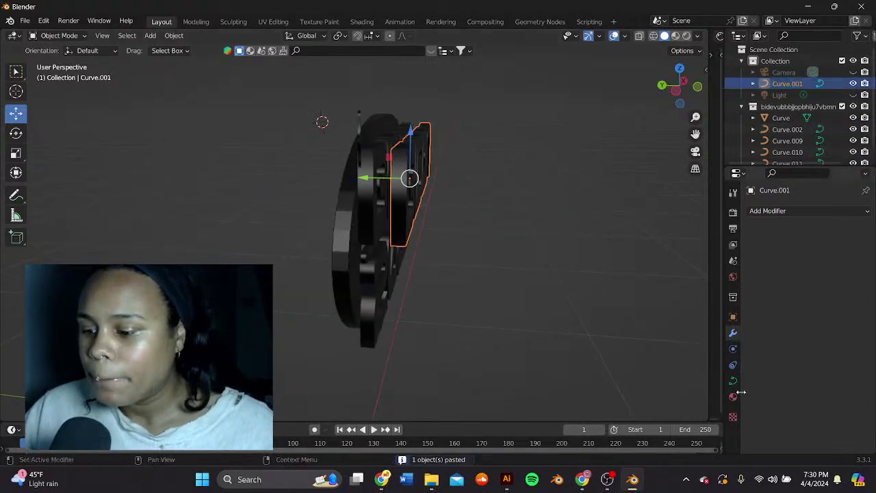
Step: Set the fill mode of the copied BIDEN lettering to None
{"action": "left_click", "coordinate": [732, 380]}
{"action": "scroll", "coordinate": [763, 307], "scroll_direction": "down", "scroll_amount": 5}
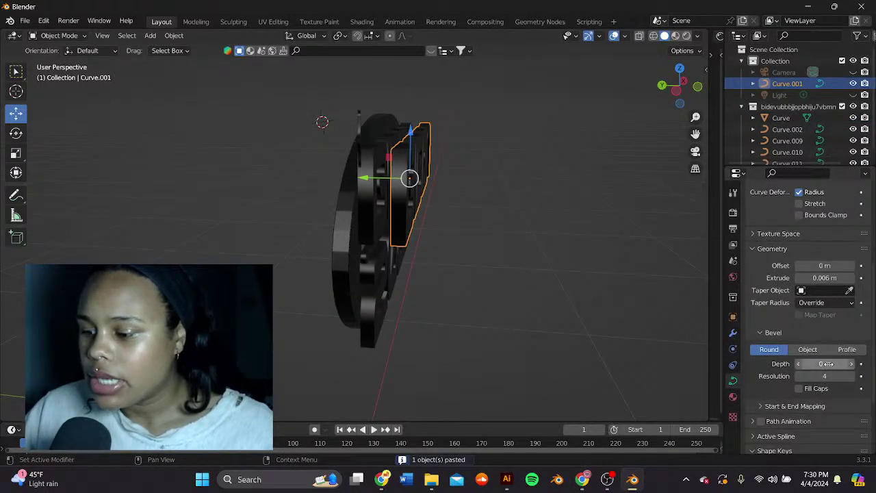
{"action": "scroll", "coordinate": [827, 325], "scroll_direction": "up", "scroll_amount": 4}
{"action": "left_click", "coordinate": [829, 289]}
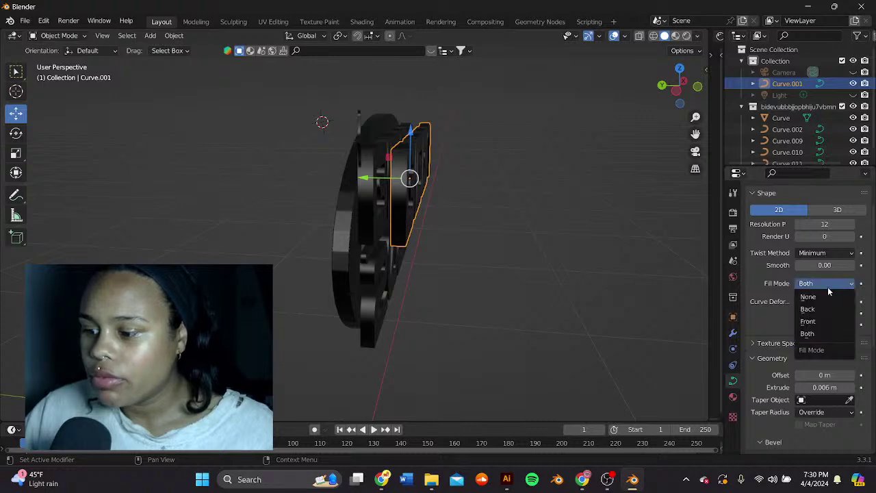
{"action": "left_click", "coordinate": [811, 297]}
{"action": "middle_click_drag", "start_coordinate": [459, 229], "coordinate": [483, 194]}
Step: Give the copied BIDEN outline a round bevel with a depth of 0.001 m
{"action": "scroll", "coordinate": [772, 346], "scroll_direction": "down", "scroll_amount": 4}
{"action": "left_click", "coordinate": [830, 364]}
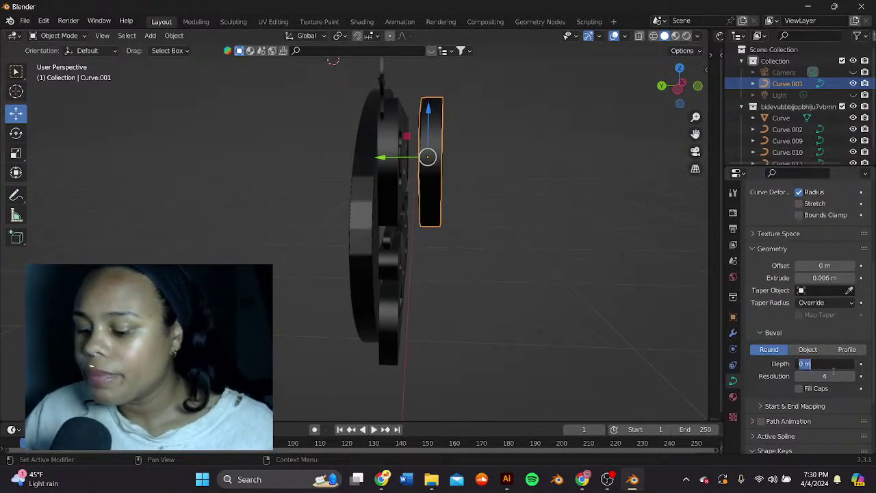
{"action": "key", "text": "BackSpace"}
{"action": "type", "text": ".001"}
{"action": "key", "text": "Return"}
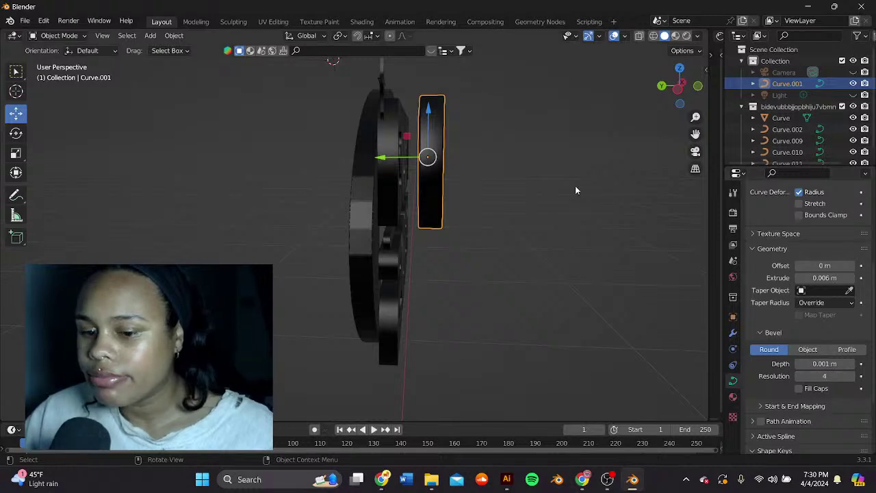
Step: Move the beveled BIDEN outline back towards the front of the original lettering and check its fit
{"action": "left_click", "coordinate": [574, 186]}
{"action": "middle_click_drag", "start_coordinate": [575, 186], "coordinate": [400, 195]}
{"action": "left_click", "coordinate": [438, 156]}
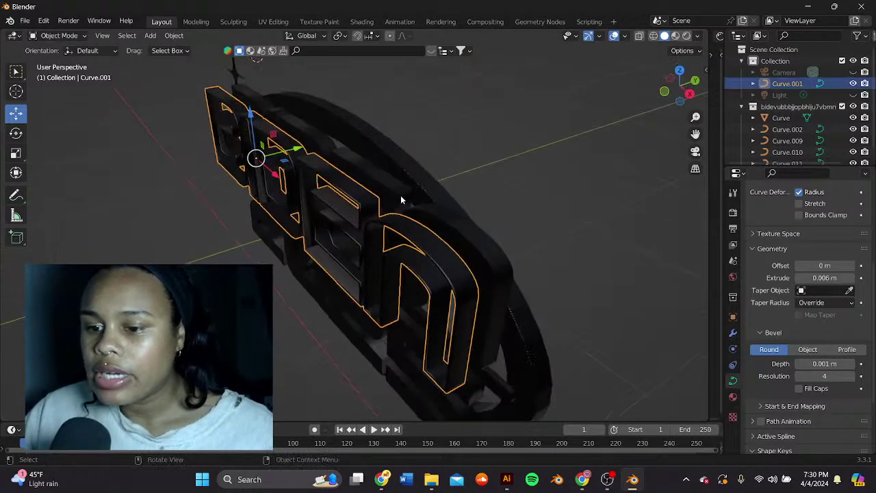
{"action": "key", "text": "g"}
{"action": "left_click_drag", "start_coordinate": [320, 145], "coordinate": [314, 150]}
{"action": "middle_click_drag", "start_coordinate": [313, 155], "coordinate": [405, 139]}
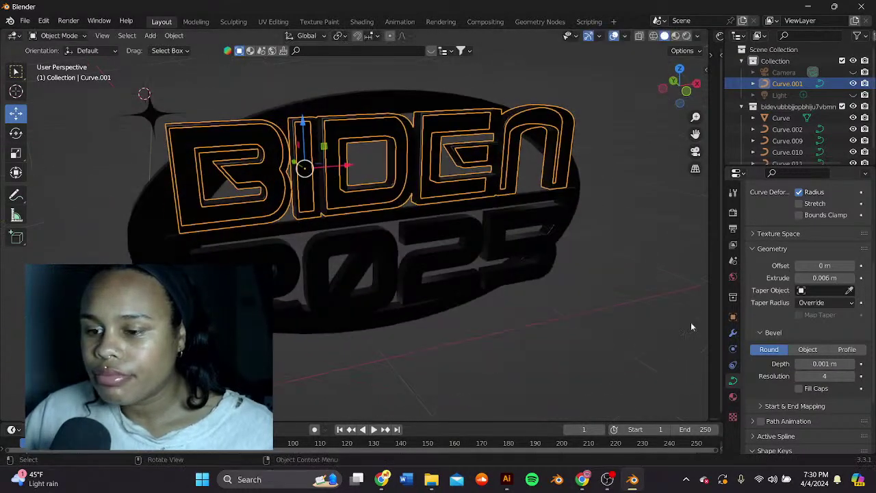
Step: Set the bevel depth of the BIDEN outline to 0.03 m
{"action": "left_click", "coordinate": [814, 364]}
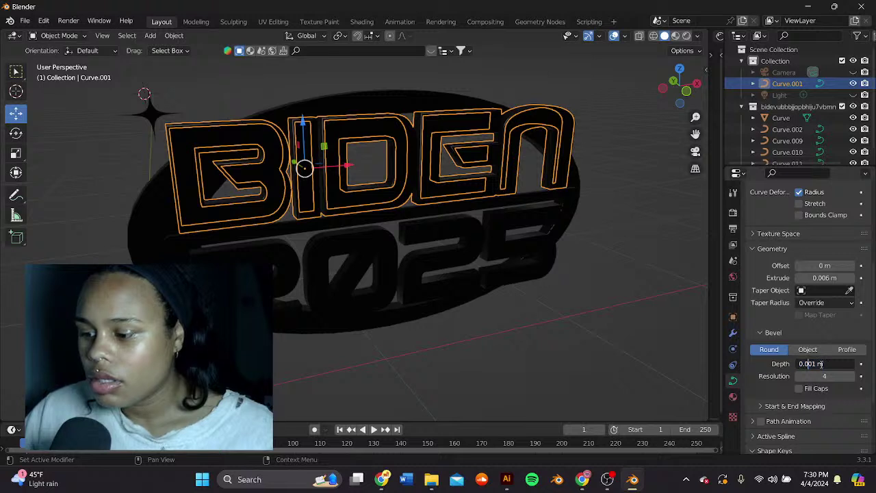
{"action": "type", "text": "3"}
{"action": "key", "text": "Return"}
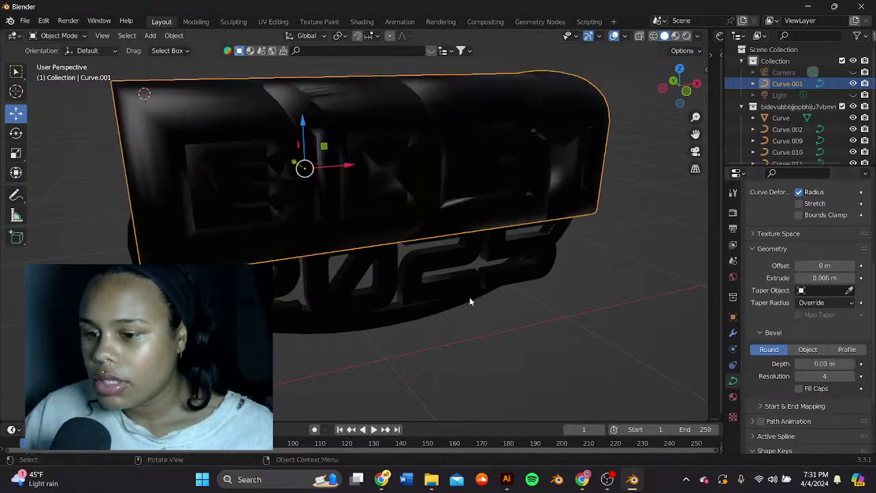
Step: Set the bevel depth of the BIDEN outline to 0.003 m and check how it sits around the letters
{"action": "middle_click_drag", "start_coordinate": [470, 297], "coordinate": [458, 288]}
{"action": "left_click", "coordinate": [821, 364]}
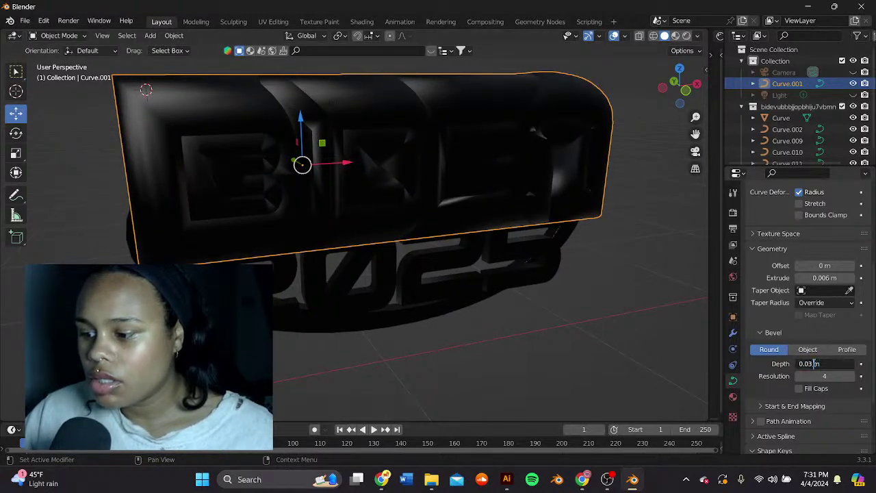
{"action": "type", "text": "0"}
{"action": "key", "text": "Return"}
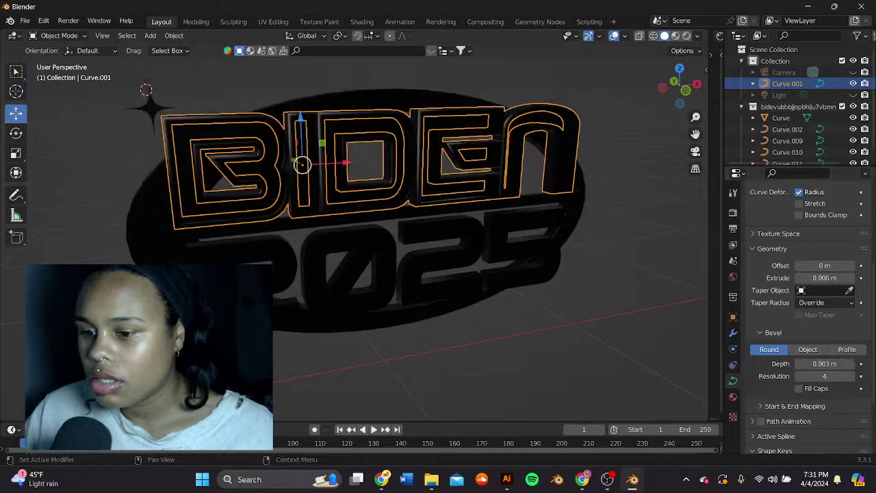
{"action": "left_click", "coordinate": [405, 72]}
{"action": "middle_click_drag", "start_coordinate": [405, 72], "coordinate": [386, 122]}
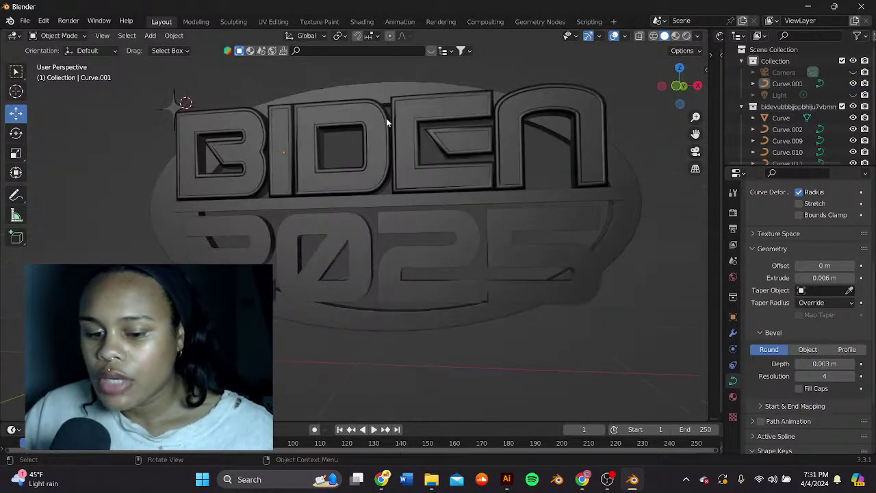
{"action": "left_click", "coordinate": [391, 159]}
{"action": "middle_click_drag", "start_coordinate": [336, 192], "coordinate": [295, 167]}
{"action": "middle_click_drag", "start_coordinate": [348, 189], "coordinate": [354, 161]}
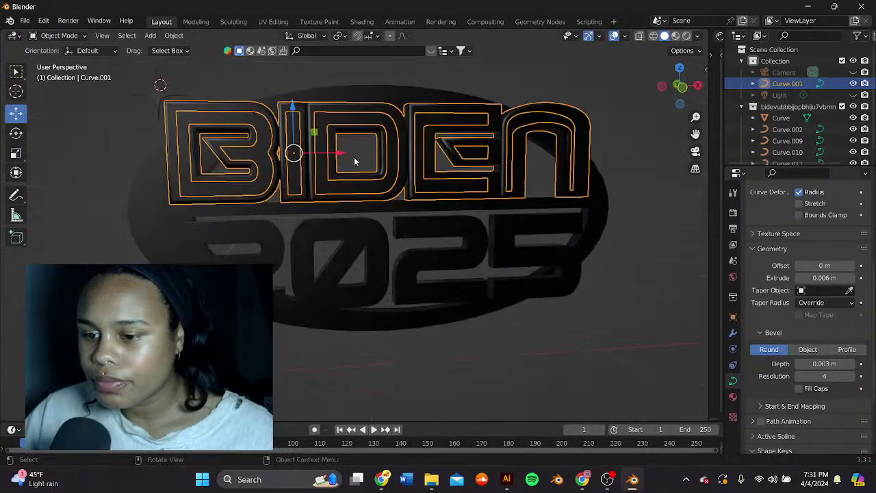
Step: Add a mesh plane to the scene and rotate it 90 degrees about the X axis
{"action": "scroll", "coordinate": [446, 109], "scroll_direction": "down", "scroll_amount": 3}
{"action": "left_click", "coordinate": [150, 35]}
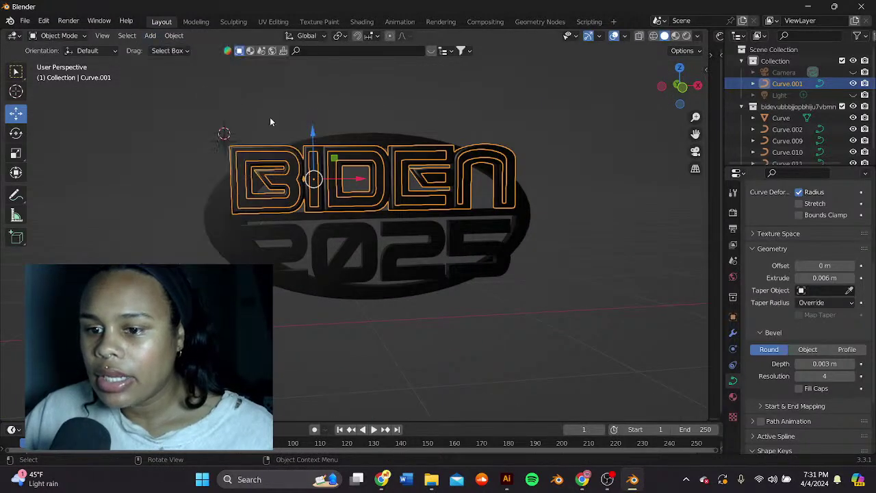
{"action": "left_click", "coordinate": [150, 35]}
{"action": "mouse_move", "coordinate": [171, 50]}
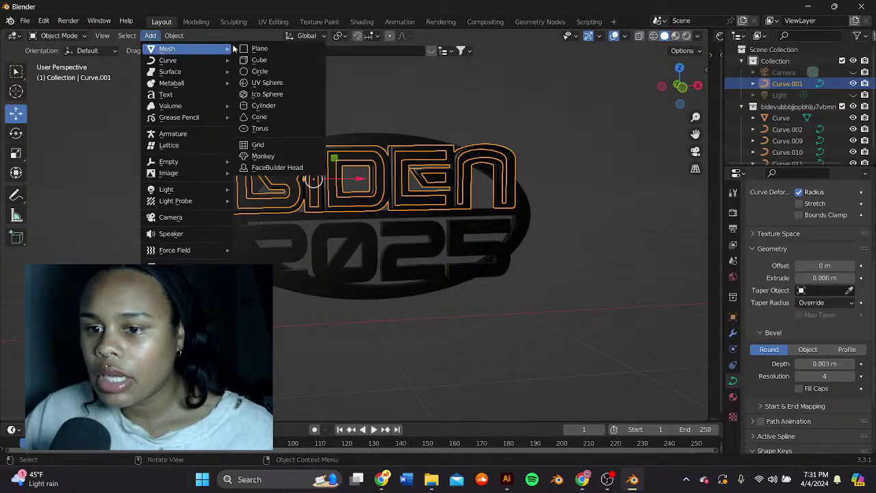
{"action": "left_click", "coordinate": [264, 48]}
{"action": "scroll", "coordinate": [374, 329], "scroll_direction": "down", "scroll_amount": 3}
{"action": "type", "text": "rx90"}
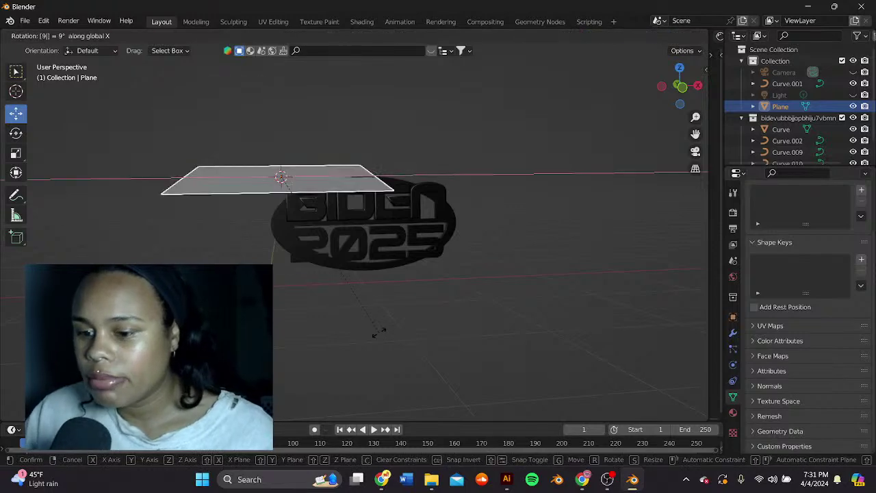
{"action": "key", "text": "Return"}
Step: Scale up the upright plane so it forms a backdrop behind the whole logo
{"action": "middle_click_drag", "start_coordinate": [271, 177], "coordinate": [423, 209]}
{"action": "key", "text": "s"}
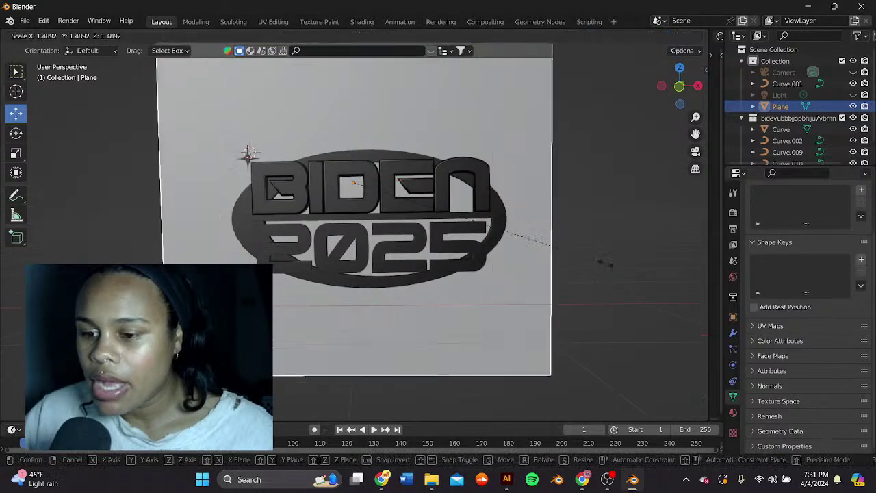
{"action": "left_click", "coordinate": [1, 280]}
{"action": "scroll", "coordinate": [2, 280], "scroll_direction": "up", "scroll_amount": 4}
{"action": "scroll", "coordinate": [267, 165], "scroll_direction": "down", "scroll_amount": 2}
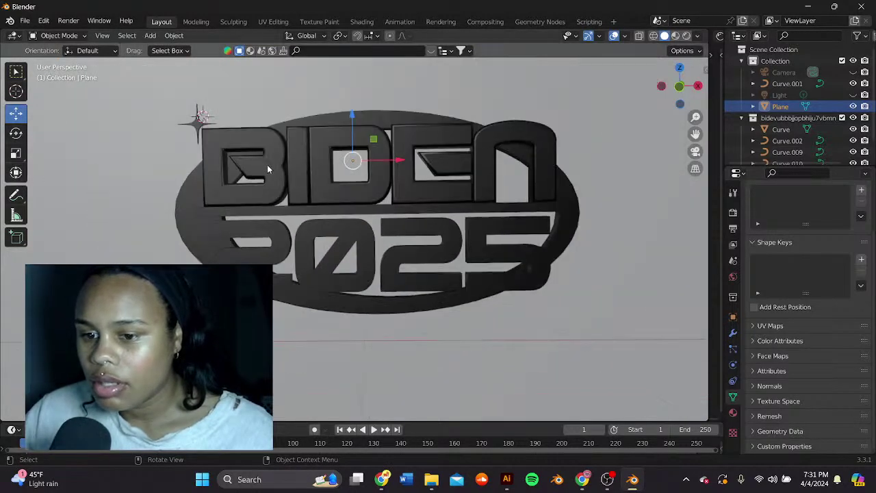
{"action": "scroll", "coordinate": [329, 180], "scroll_direction": "up", "scroll_amount": 4}
Step: Shift the oval ring slightly along the Y axis and check the logo against the backdrop plane
{"action": "middle_click_drag", "start_coordinate": [330, 181], "coordinate": [387, 203]}
{"action": "scroll", "coordinate": [386, 203], "scroll_direction": "down", "scroll_amount": 3}
{"action": "left_click", "coordinate": [345, 186]}
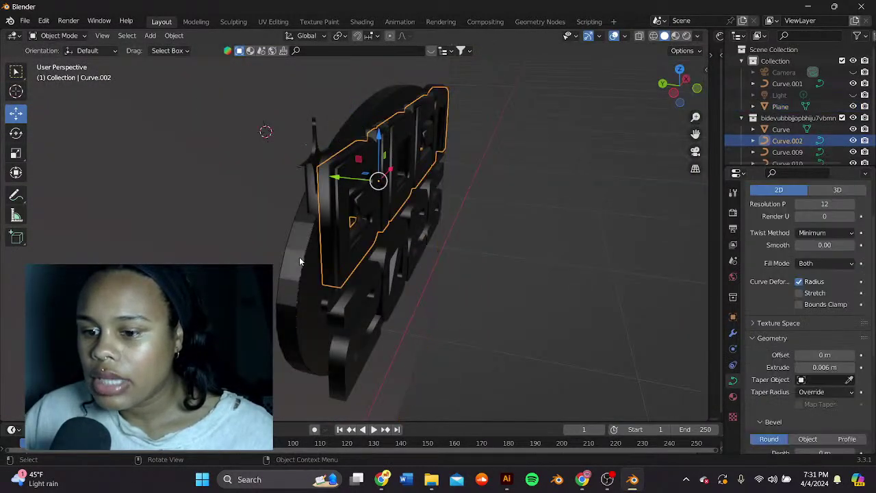
{"action": "left_click", "coordinate": [299, 256]}
{"action": "left_click_drag", "start_coordinate": [371, 211], "coordinate": [356, 209]}
{"action": "middle_click_drag", "start_coordinate": [373, 205], "coordinate": [322, 179]}
{"action": "scroll", "coordinate": [324, 177], "scroll_direction": "down", "scroll_amount": 3}
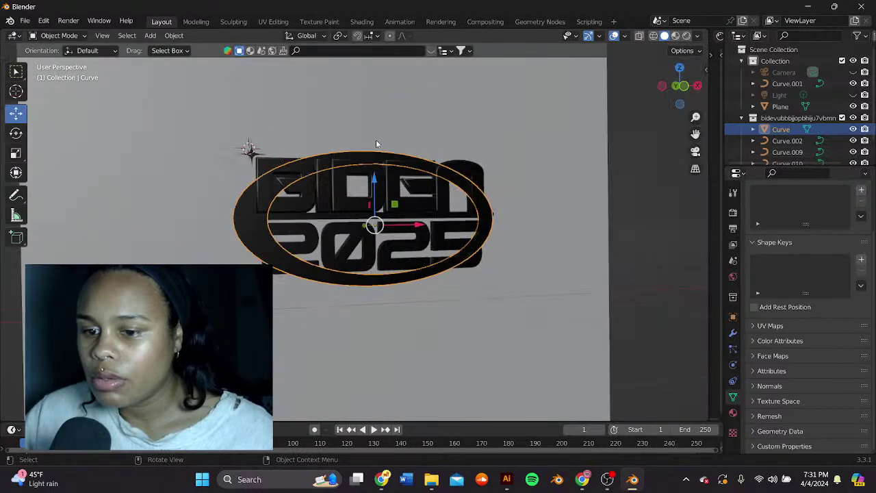
{"action": "middle_click_drag", "start_coordinate": [377, 143], "coordinate": [387, 119]}
{"action": "left_click", "coordinate": [388, 119]}
{"action": "scroll", "coordinate": [392, 209], "scroll_direction": "up", "scroll_amount": 2}
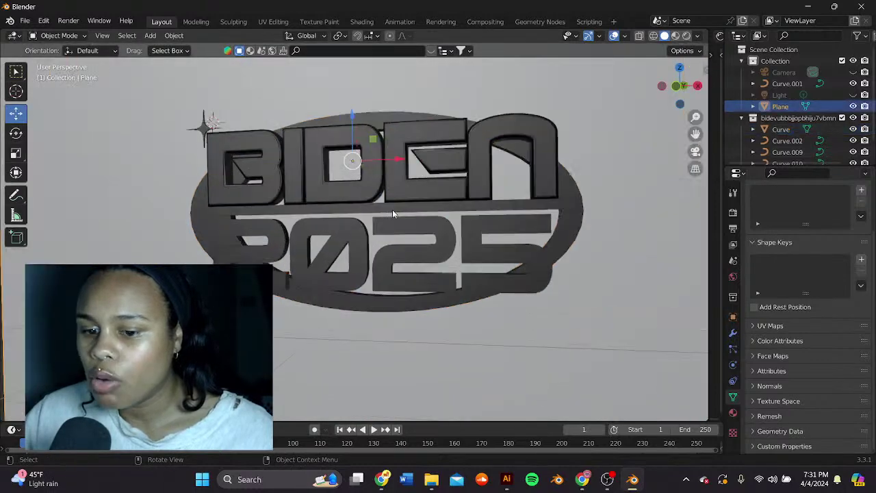
Step: Duplicate the 2025 lettering by copy and paste, and move the copy out in front of the original along Y
{"action": "left_click", "coordinate": [357, 258]}
{"action": "middle_click_drag", "start_coordinate": [282, 282], "coordinate": [362, 303]}
{"action": "key", "text": "ctrl+c"}
{"action": "key", "text": "ctrl+v"}
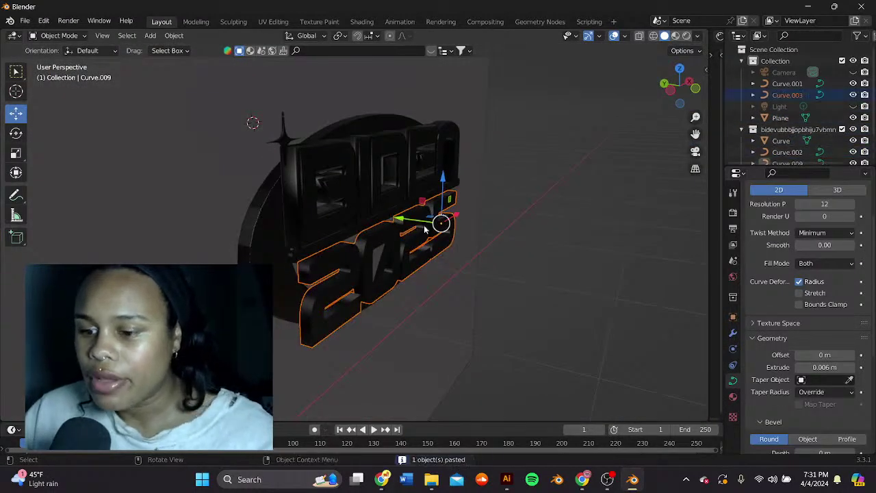
{"action": "left_click_drag", "start_coordinate": [402, 219], "coordinate": [423, 222]}
{"action": "scroll", "coordinate": [399, 298], "scroll_direction": "up", "scroll_amount": 3}
{"action": "mouse_move", "coordinate": [400, 296]}
{"action": "middle_mouse_down"}
{"action": "mouse_move", "coordinate": [404, 285]}
{"action": "mouse_move", "coordinate": [402, 294]}
{"action": "middle_mouse_up"}
Step: Try an extrude of 0.001 m on the copied 2025 lettering, then undo it
{"action": "left_click", "coordinate": [814, 367]}
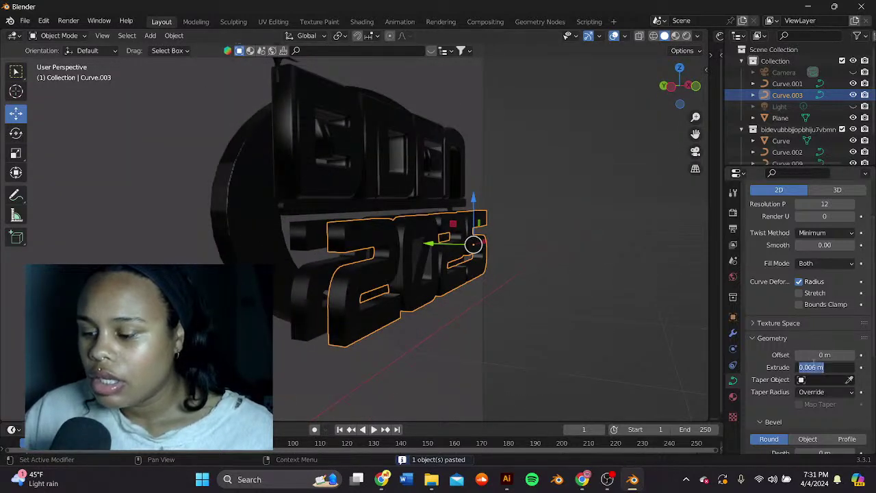
{"action": "key", "text": "BackSpace"}
{"action": "type", "text": ".001"}
{"action": "key", "text": "Return"}
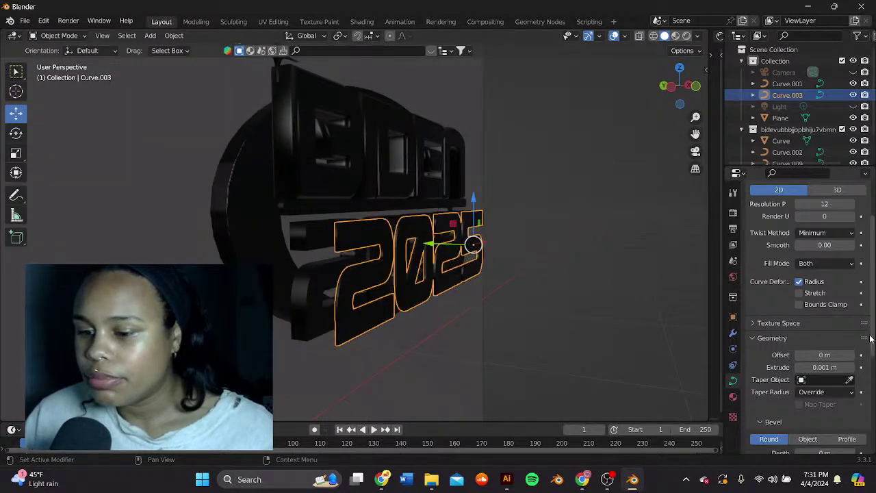
{"action": "key", "text": "ctrl+z"}
Step: Set the fill mode of the copied 2025 lettering to None and its round bevel depth to 0.001 m
{"action": "scroll", "coordinate": [834, 339], "scroll_direction": "down", "scroll_amount": 2}
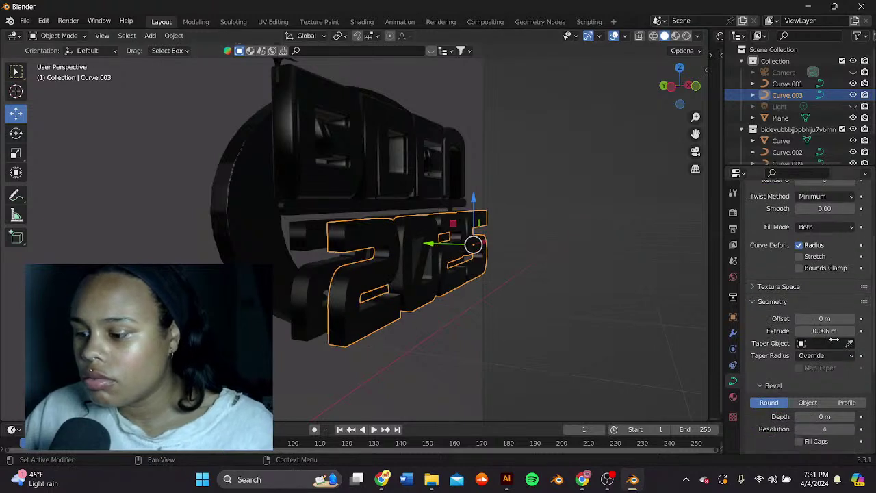
{"action": "left_click", "coordinate": [811, 230]}
{"action": "left_click", "coordinate": [814, 275]}
{"action": "left_click", "coordinate": [804, 417]}
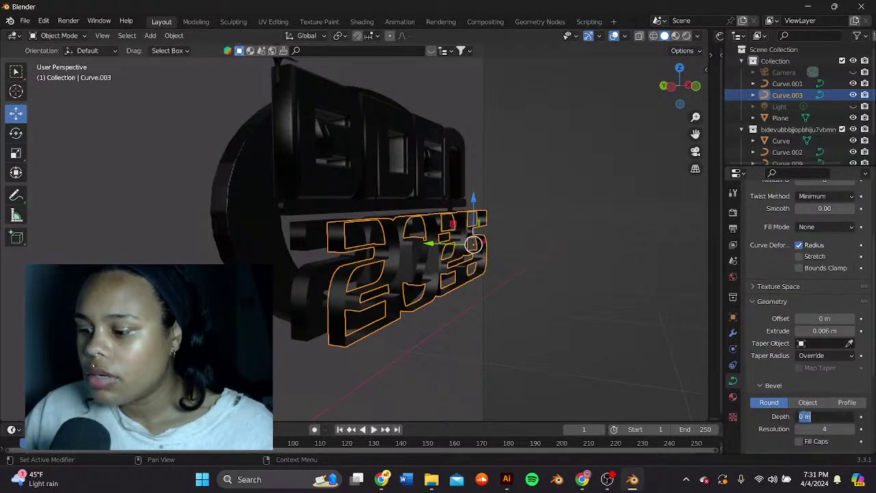
{"action": "type", "text": ".001"}
{"action": "key", "text": "Return"}
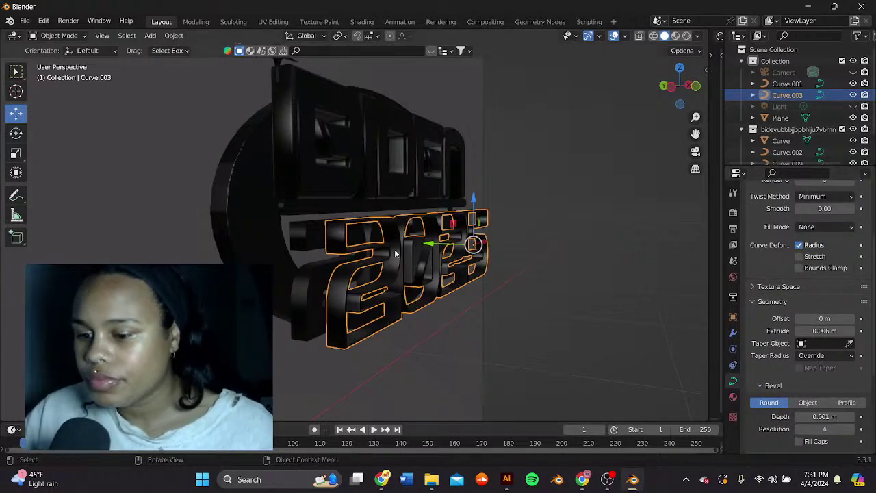
Step: Increase the bevel depth of the 2025 outline to 0.003 m
{"action": "left_click", "coordinate": [810, 416]}
{"action": "left_click", "coordinate": [808, 409]}
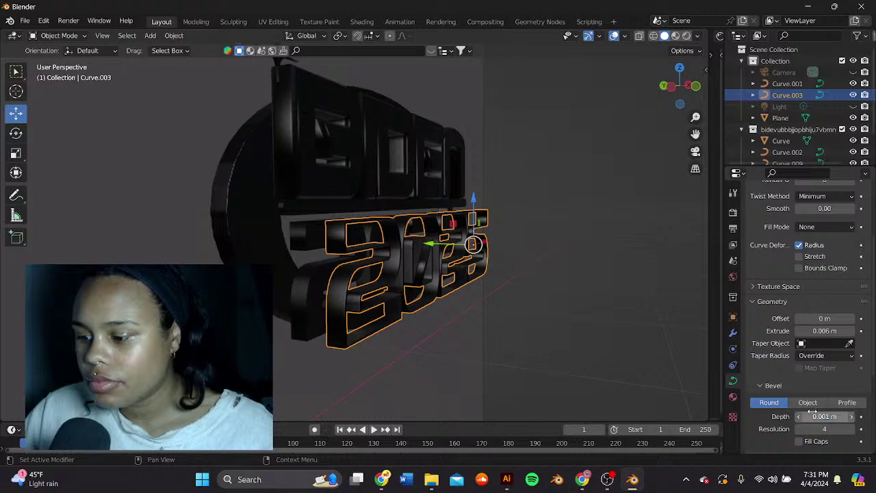
{"action": "left_click", "coordinate": [811, 415]}
{"action": "left_click", "coordinate": [812, 417]}
{"action": "type", "text": "3"}
{"action": "key", "text": "Return"}
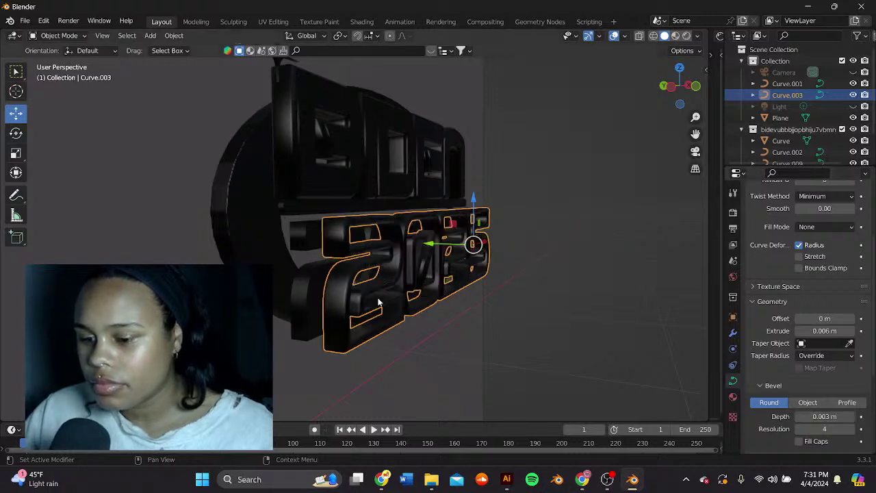
Step: Move the beveled 2025 outline back along Y onto the front of the original numerals
{"action": "left_click_drag", "start_coordinate": [443, 243], "coordinate": [414, 243]}
{"action": "middle_click_drag", "start_coordinate": [414, 243], "coordinate": [616, 196]}
{"action": "scroll", "coordinate": [616, 196], "scroll_direction": "down", "scroll_amount": 1}
{"action": "left_click", "coordinate": [616, 197]}
{"action": "middle_click_drag", "start_coordinate": [624, 257], "coordinate": [373, 177]}
Step: Convert the original BIDEN lettering from a curve to a mesh
{"action": "left_click", "coordinate": [368, 187]}
{"action": "right_click", "coordinate": [366, 193]}
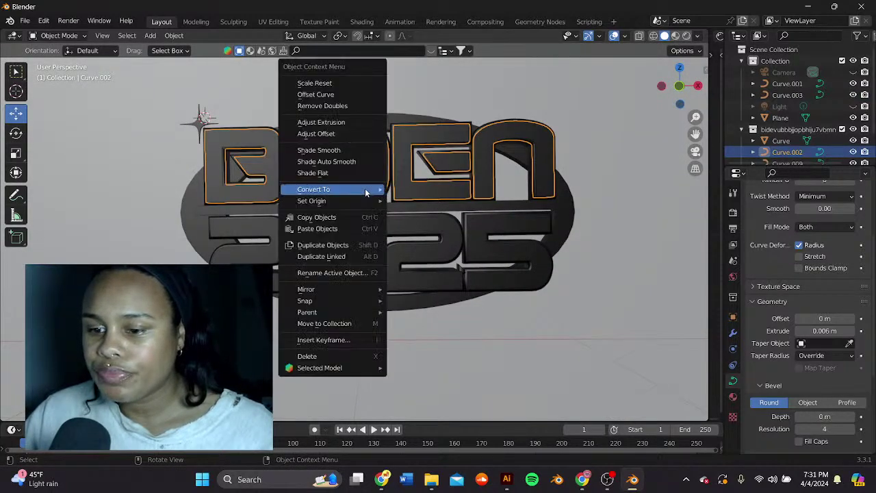
{"action": "mouse_move", "coordinate": [371, 190]}
{"action": "left_click", "coordinate": [419, 201]}
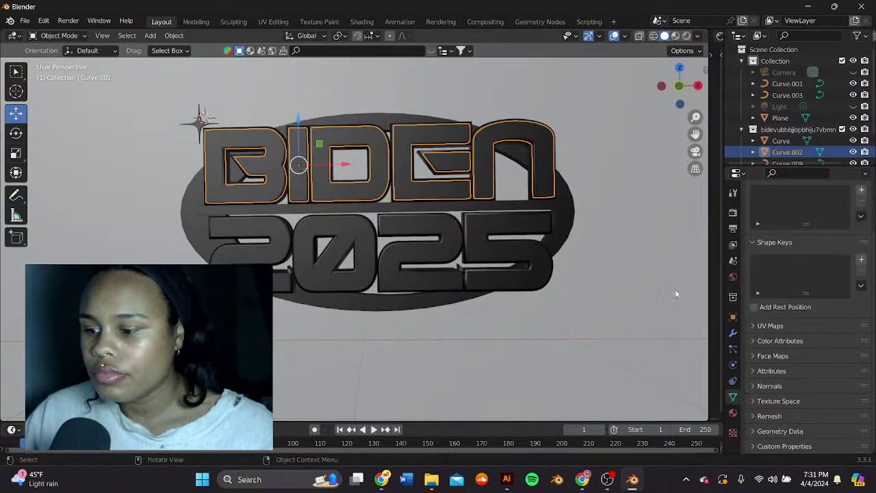
Step: Remesh the BIDEN lettering with a Smooth Remesh modifier, Remove Disconnected off and octree depth 8, and apply the modifier
{"action": "left_click", "coordinate": [732, 331]}
{"action": "left_click", "coordinate": [761, 210]}
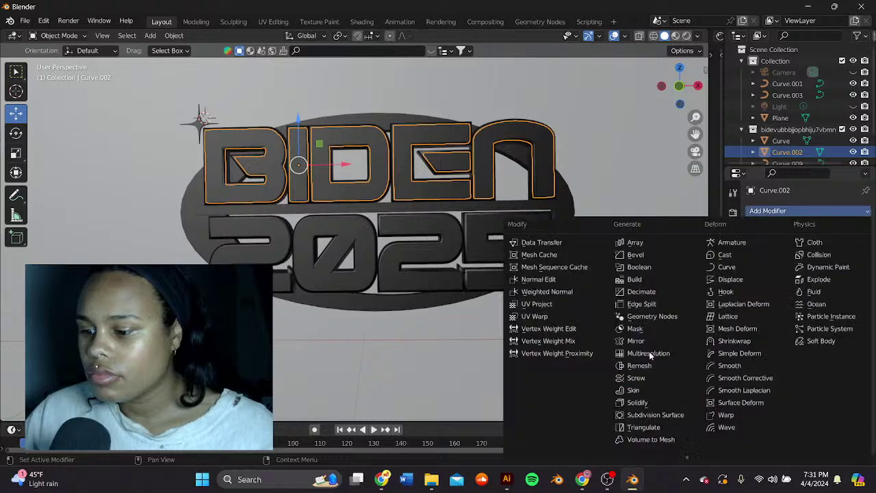
{"action": "left_click", "coordinate": [639, 366]}
{"action": "left_click", "coordinate": [792, 246]}
{"action": "left_click", "coordinate": [799, 288]}
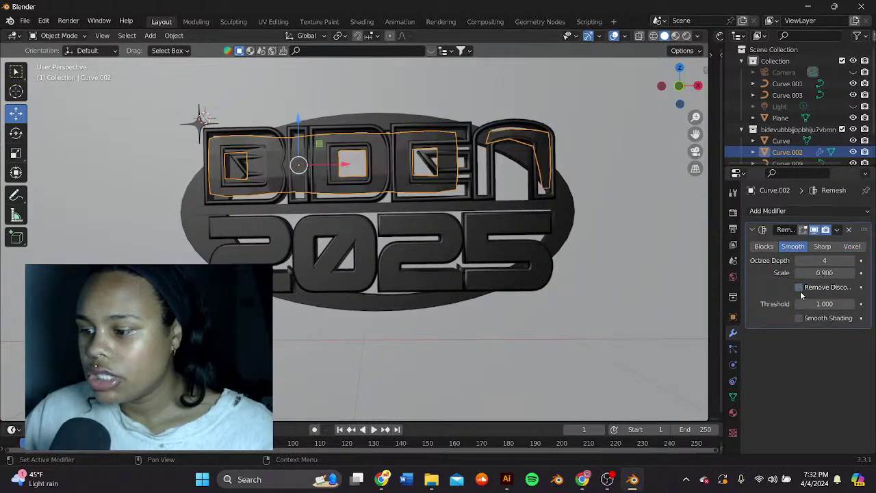
{"action": "left_click", "coordinate": [852, 260]}
{"action": "left_click", "coordinate": [852, 261]}
{"action": "left_click", "coordinate": [852, 260]}
{"action": "left_click", "coordinate": [852, 260]}
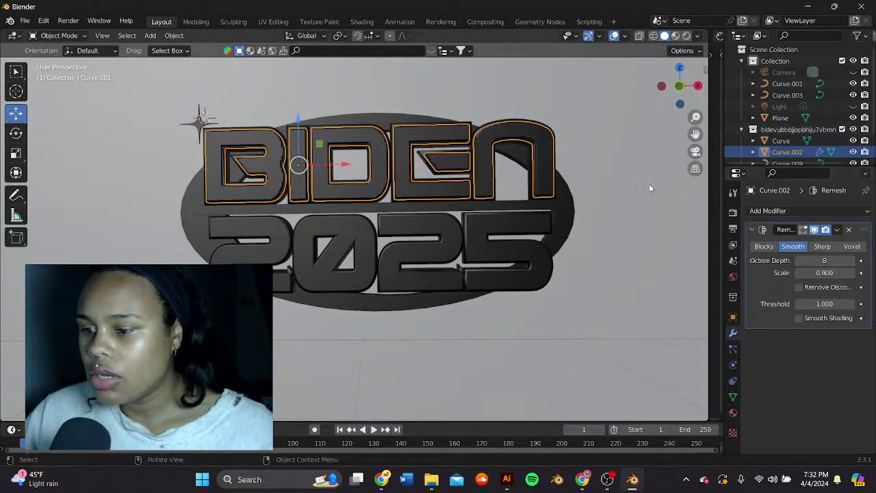
{"action": "left_click", "coordinate": [836, 229]}
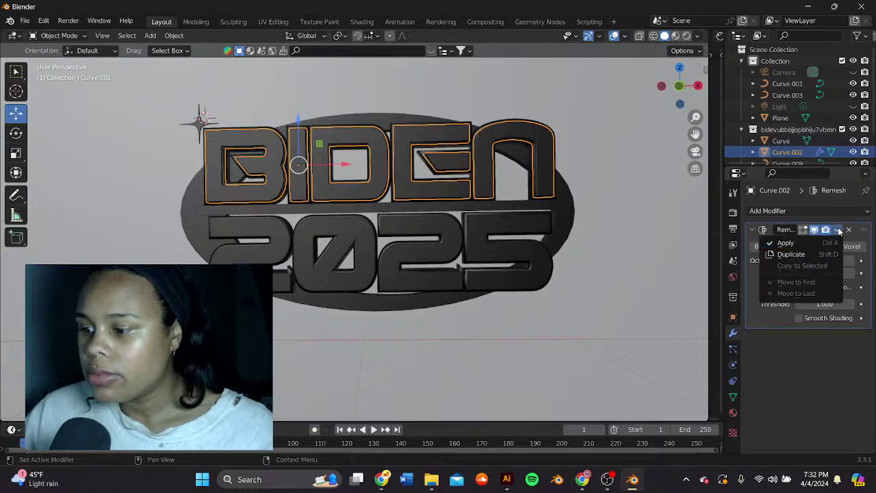
{"action": "left_click", "coordinate": [780, 243]}
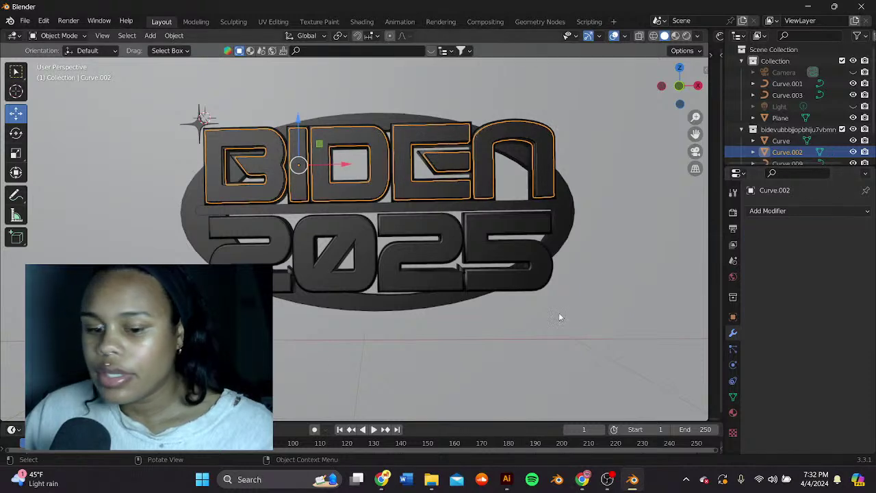
Step: Convert the original 2025 lettering from a curve to a mesh
{"action": "left_click", "coordinate": [319, 279]}
{"action": "right_click", "coordinate": [330, 260]}
{"action": "mouse_move", "coordinate": [330, 258]}
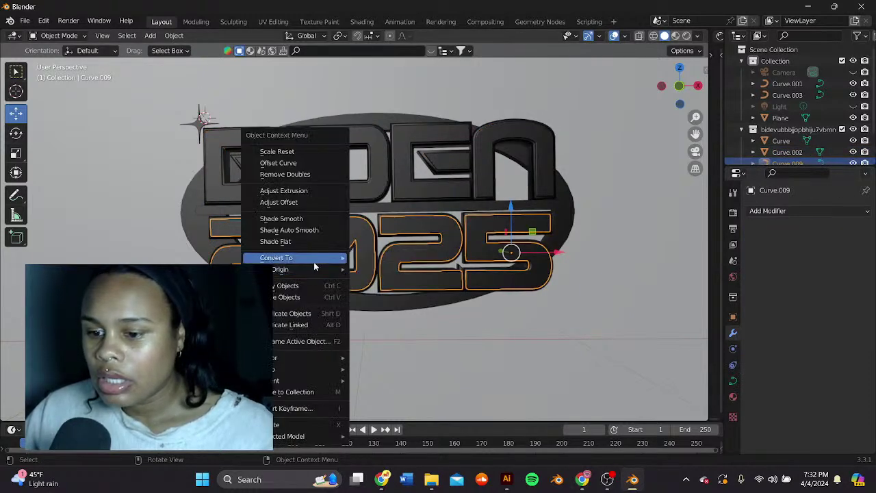
{"action": "left_click", "coordinate": [375, 270]}
Step: Add a Smooth Remesh modifier with octree depth 9 to the 2025 lettering and apply it
{"action": "left_click", "coordinate": [807, 211]}
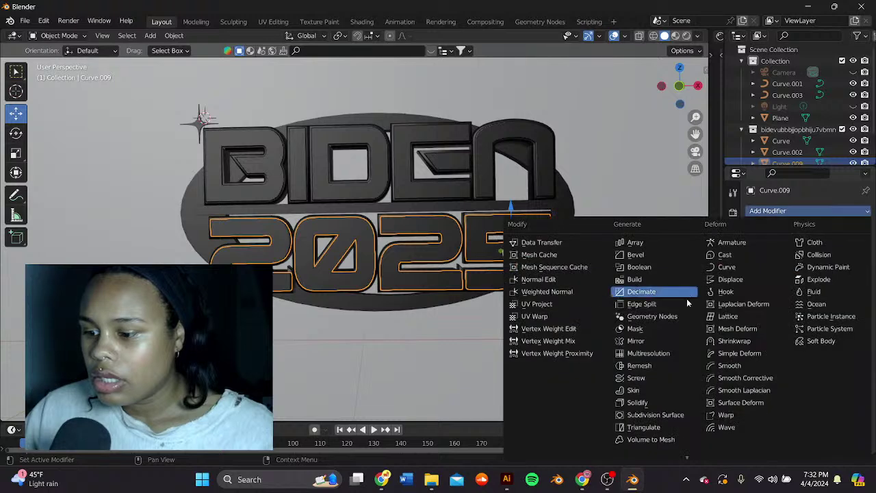
{"action": "left_click", "coordinate": [643, 370]}
{"action": "left_click", "coordinate": [792, 247]}
{"action": "left_click", "coordinate": [852, 262]}
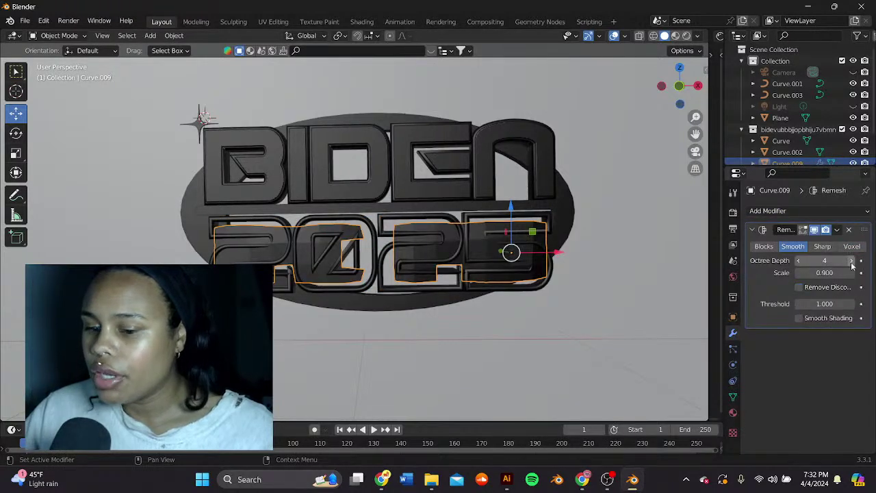
{"action": "left_click", "coordinate": [852, 262]}
{"action": "left_click", "coordinate": [852, 263]}
{"action": "left_click", "coordinate": [852, 263]}
{"action": "left_click", "coordinate": [852, 262]}
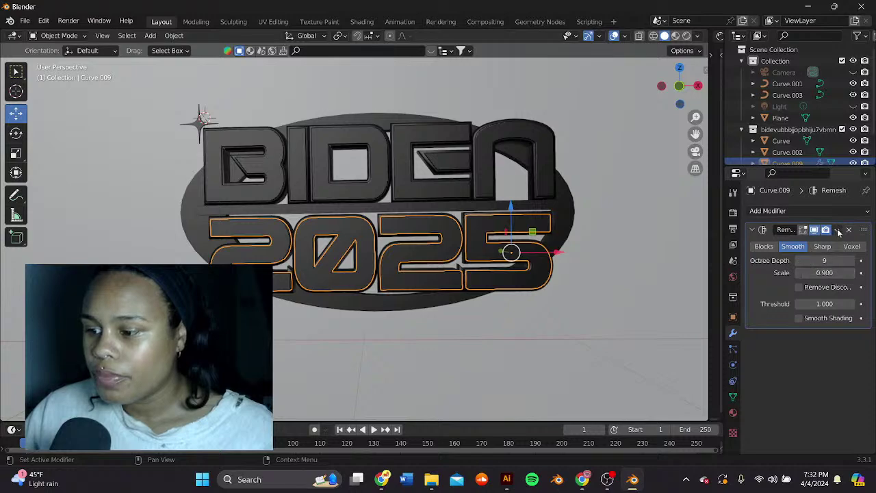
{"action": "left_click", "coordinate": [838, 231]}
{"action": "left_click", "coordinate": [822, 245]}
Step: View the logo from the side and move the oval ring along Y until it sits against the back of the lettering
{"action": "left_click", "coordinate": [488, 205]}
{"action": "middle_click_drag", "start_coordinate": [488, 205], "coordinate": [454, 221]}
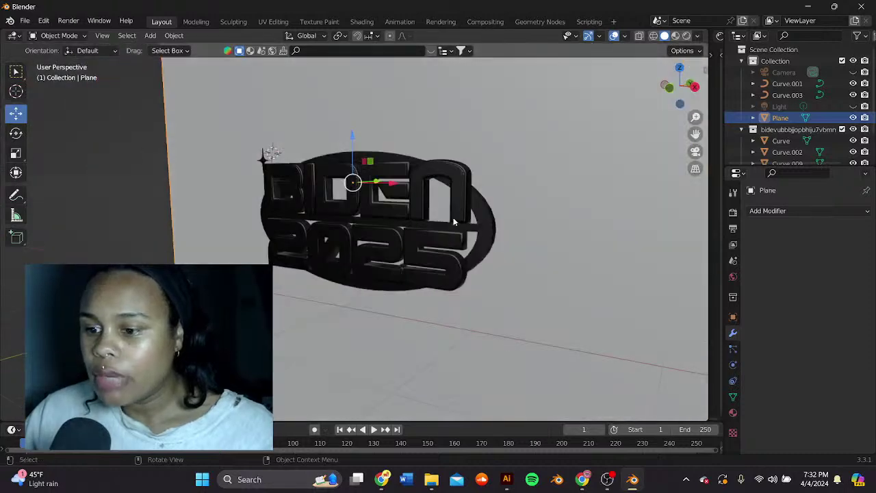
{"action": "left_click", "coordinate": [490, 220]}
{"action": "middle_click_drag", "start_coordinate": [539, 208], "coordinate": [356, 217]}
{"action": "left_click", "coordinate": [376, 167]}
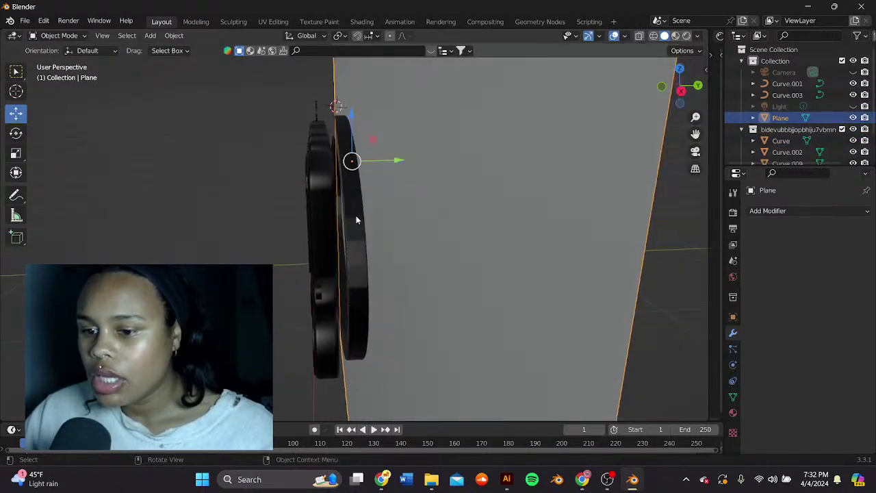
{"action": "left_click", "coordinate": [356, 217]}
{"action": "middle_click_drag", "start_coordinate": [380, 254], "coordinate": [389, 213]}
{"action": "left_click_drag", "start_coordinate": [370, 233], "coordinate": [363, 234]}
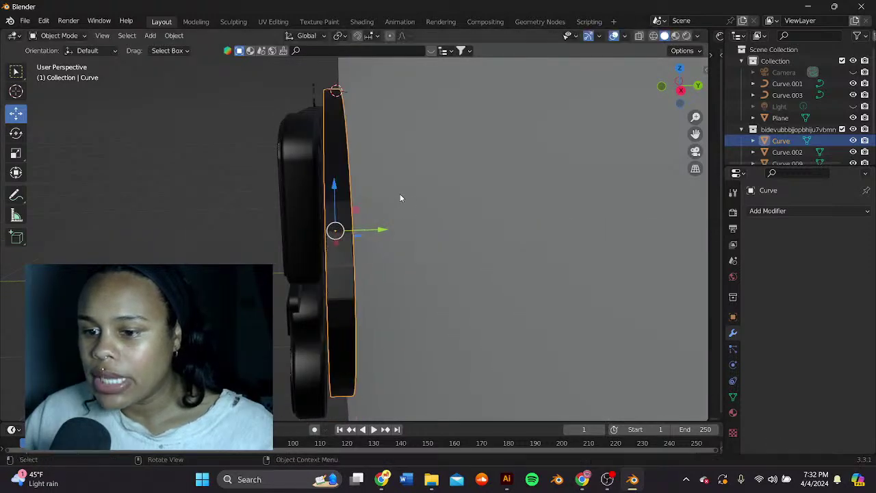
{"action": "middle_click_drag", "start_coordinate": [400, 193], "coordinate": [360, 104]}
{"action": "scroll", "coordinate": [462, 182], "scroll_direction": "down", "scroll_amount": 2}
{"action": "scroll", "coordinate": [411, 210], "scroll_direction": "up", "scroll_amount": 2}
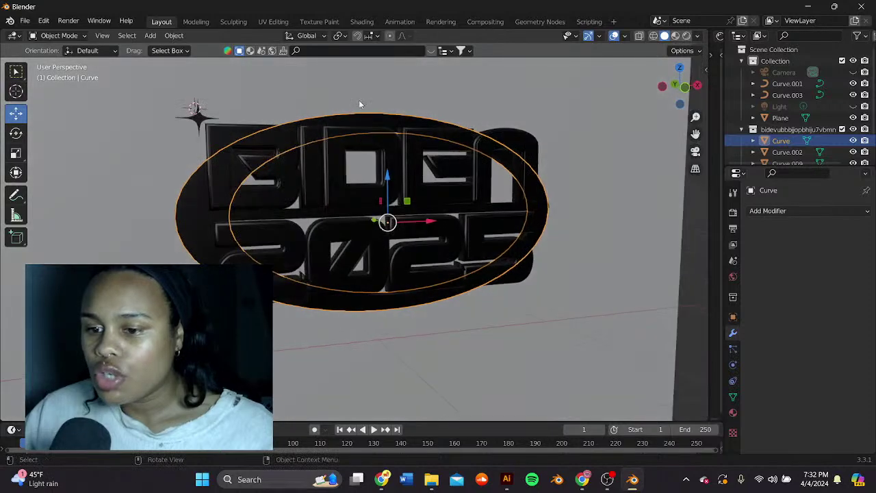
Step: Examine how the oval ring sits behind the BIDEN 2025 lettering and against the backdrop plane from several front angles
{"action": "left_click", "coordinate": [369, 100]}
{"action": "scroll", "coordinate": [609, 141], "scroll_direction": "down", "scroll_amount": 2}
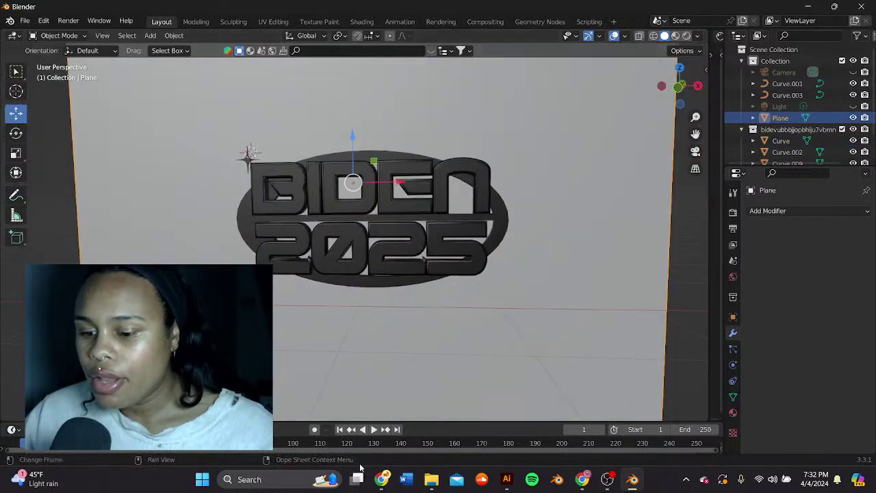
{"action": "left_click", "coordinate": [350, 162]}
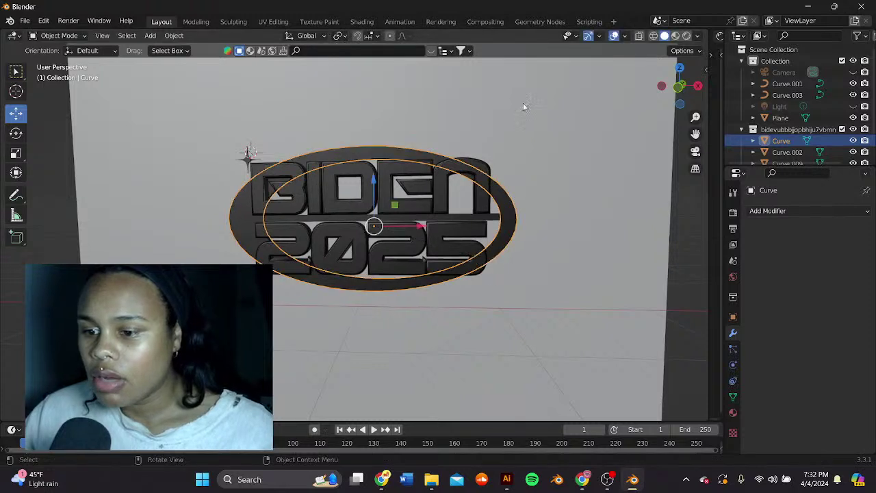
{"action": "left_click", "coordinate": [373, 197]}
{"action": "middle_click_drag", "start_coordinate": [403, 166], "coordinate": [405, 147]}
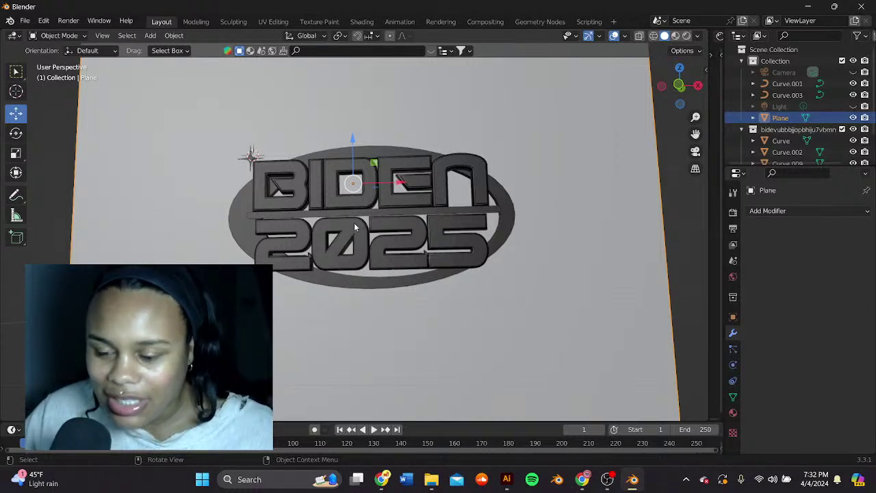
{"action": "left_click", "coordinate": [242, 208]}
{"action": "left_click", "coordinate": [340, 157]}
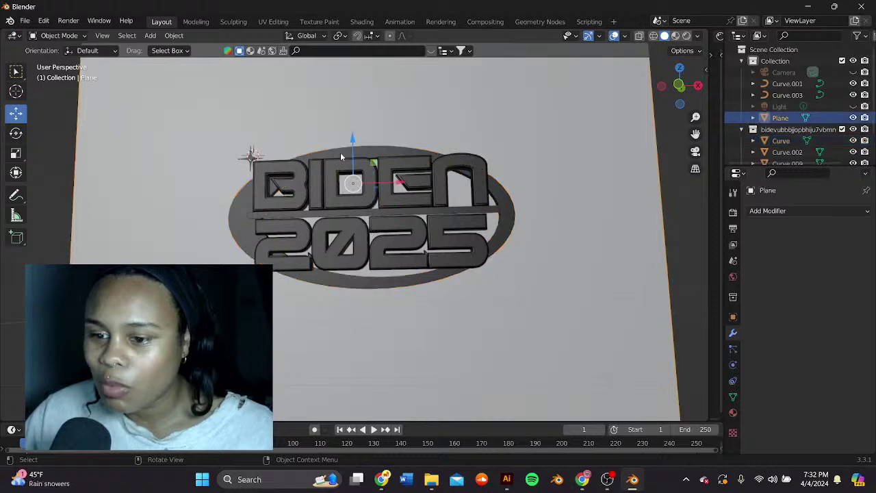
{"action": "left_click", "coordinate": [365, 159]}
{"action": "middle_click_drag", "start_coordinate": [366, 163], "coordinate": [383, 152]}
{"action": "left_click", "coordinate": [383, 155]}
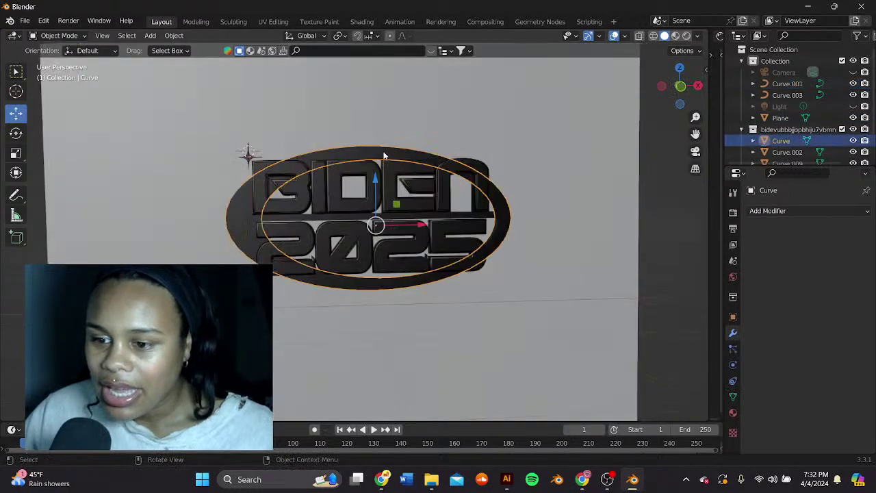
{"action": "middle_click_drag", "start_coordinate": [618, 161], "coordinate": [595, 165]}
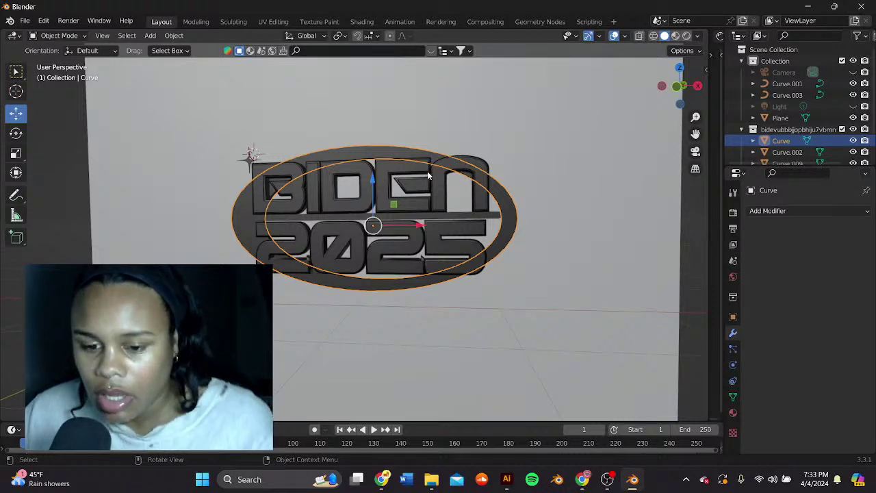
{"action": "left_click", "coordinate": [363, 130]}
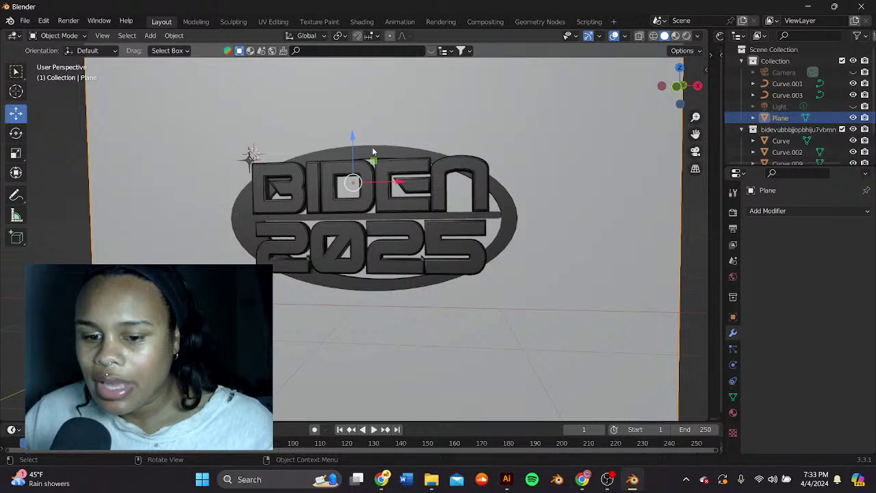
{"action": "left_click", "coordinate": [380, 153]}
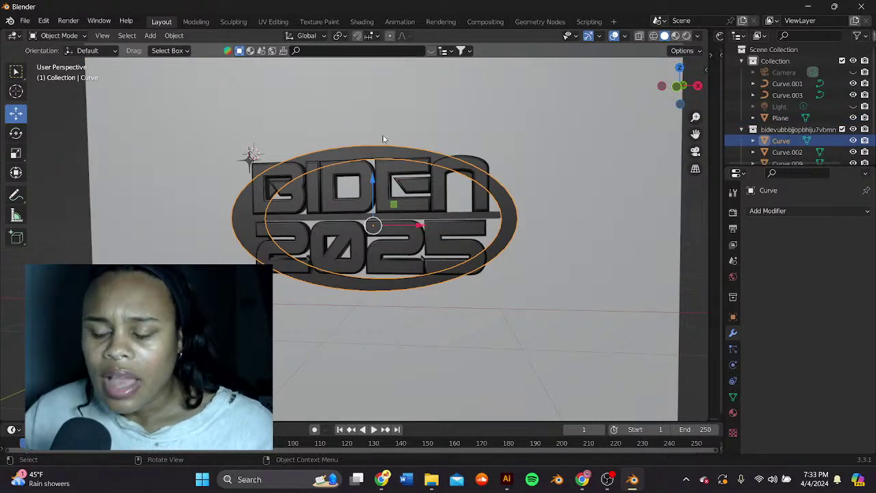
Step: View the logo from the side and move the oval ring slightly along Y toward the back of the lettering
{"action": "left_click", "coordinate": [382, 135]}
{"action": "left_click", "coordinate": [379, 146]}
{"action": "middle_click_drag", "start_coordinate": [379, 147], "coordinate": [404, 229]}
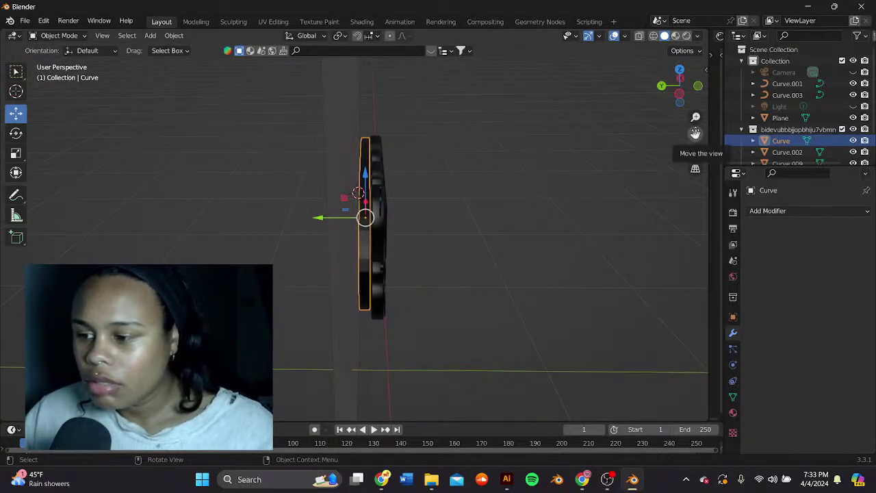
{"action": "middle_click_drag", "start_coordinate": [520, 178], "coordinate": [168, 163]}
{"action": "left_click_drag", "start_coordinate": [393, 245], "coordinate": [390, 247]}
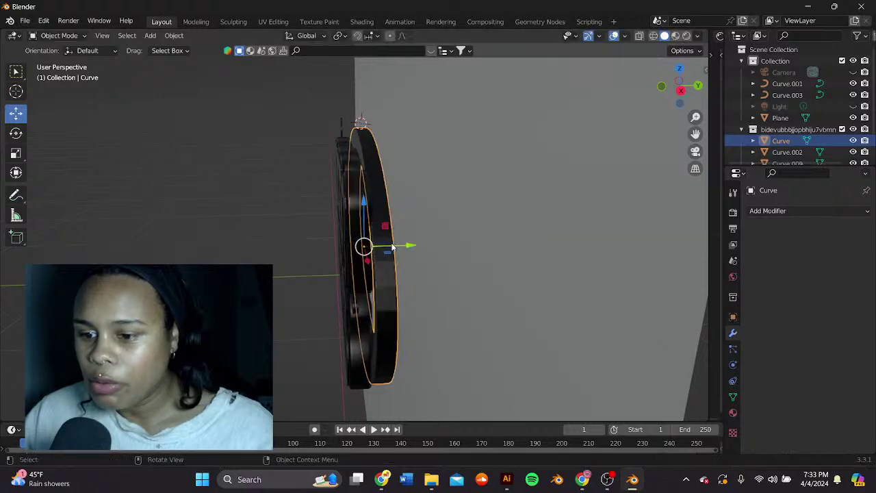
{"action": "middle_click_drag", "start_coordinate": [430, 182], "coordinate": [403, 175]}
{"action": "left_click", "coordinate": [315, 155]}
{"action": "middle_click_drag", "start_coordinate": [315, 155], "coordinate": [434, 232]}
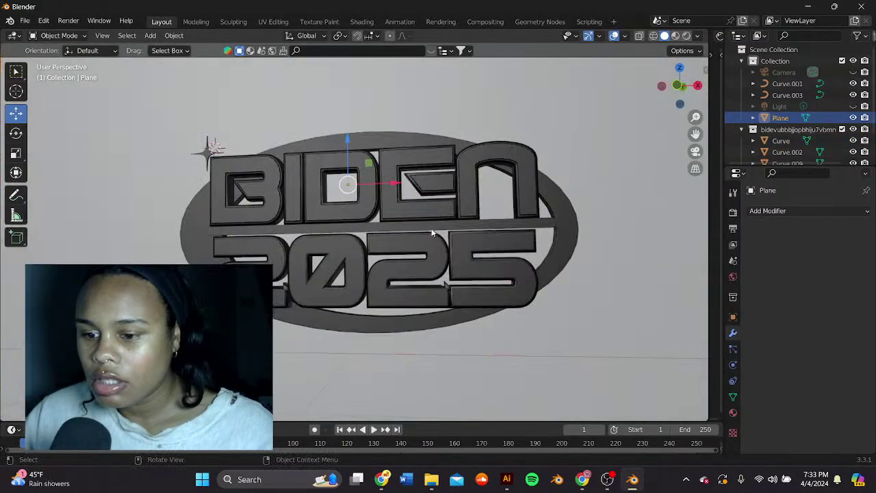
Step: Examine the filled BIDEN and 2025 lettering within their outlines, selecting each piece in turn
{"action": "scroll", "coordinate": [434, 233], "scroll_direction": "down", "scroll_amount": 1}
{"action": "middle_click_drag", "start_coordinate": [356, 294], "coordinate": [312, 312]}
{"action": "scroll", "coordinate": [376, 288], "scroll_direction": "up", "scroll_amount": 3}
{"action": "scroll", "coordinate": [430, 203], "scroll_direction": "down", "scroll_amount": 2}
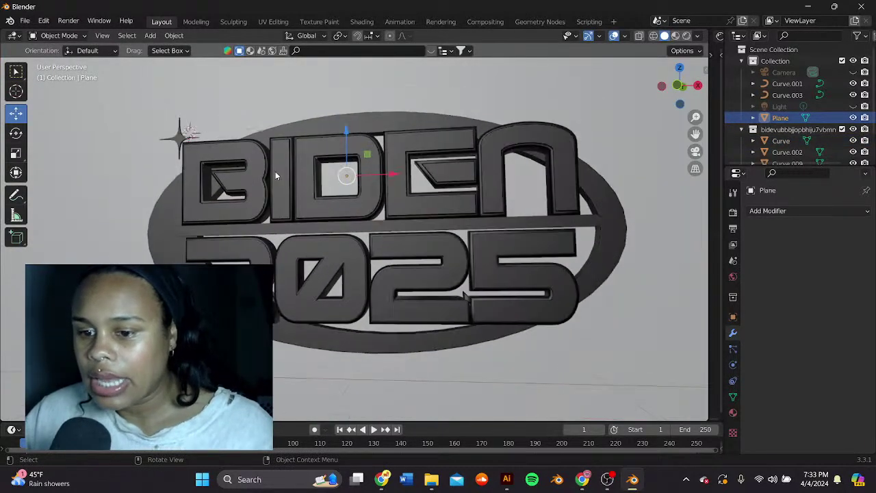
{"action": "left_click", "coordinate": [268, 205]}
{"action": "left_click", "coordinate": [265, 259]}
{"action": "left_click", "coordinate": [256, 167]}
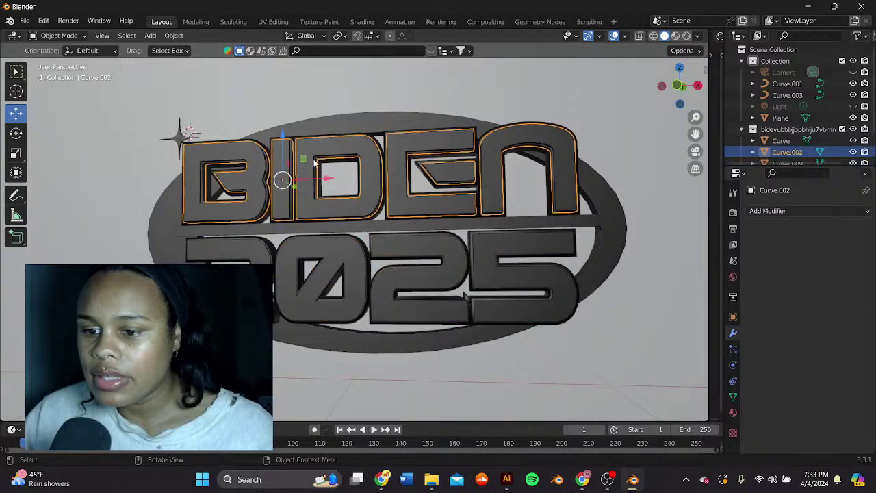
{"action": "left_click", "coordinate": [299, 274]}
{"action": "left_click", "coordinate": [387, 194]}
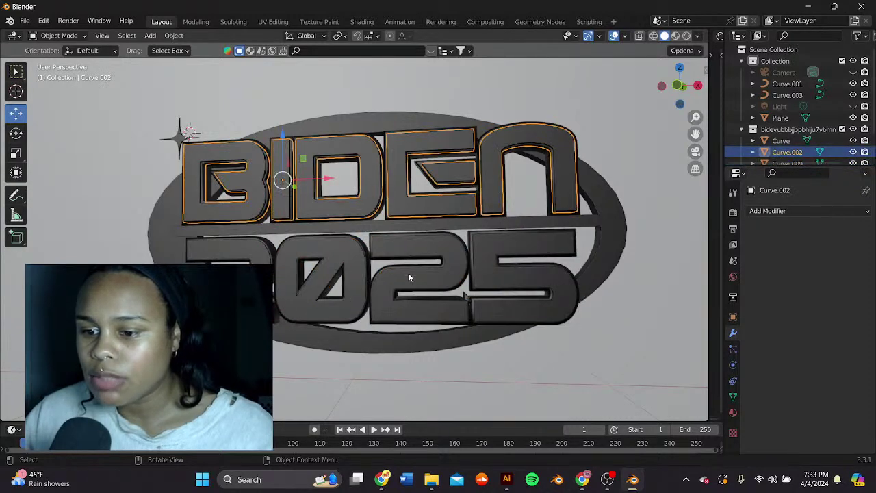
{"action": "left_click", "coordinate": [409, 275]}
{"action": "scroll", "coordinate": [400, 248], "scroll_direction": "down", "scroll_amount": 3}
{"action": "left_click", "coordinate": [383, 177]}
{"action": "middle_click_drag", "start_coordinate": [383, 177], "coordinate": [441, 217]}
{"action": "scroll", "coordinate": [453, 214], "scroll_direction": "up", "scroll_amount": 3}
{"action": "scroll", "coordinate": [412, 215], "scroll_direction": "down", "scroll_amount": 3}
{"action": "scroll", "coordinate": [441, 217], "scroll_direction": "up", "scroll_amount": 4}
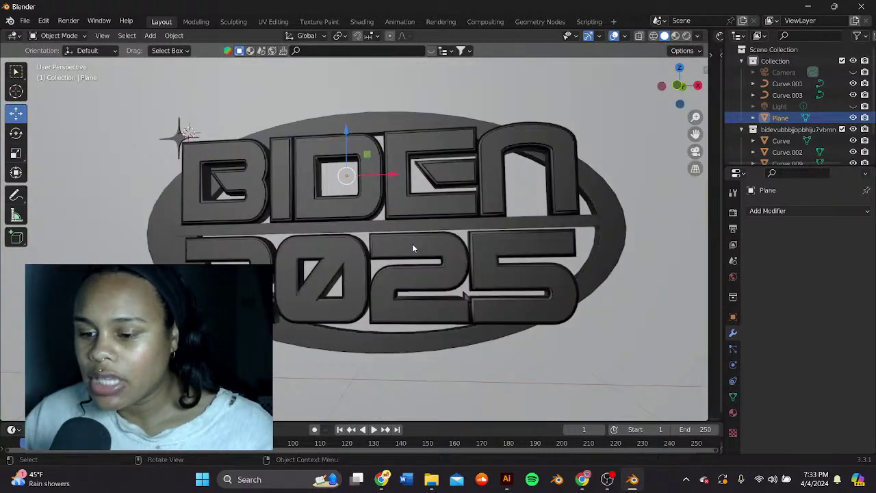
{"action": "left_click", "coordinate": [413, 249]}
{"action": "left_click", "coordinate": [405, 206]}
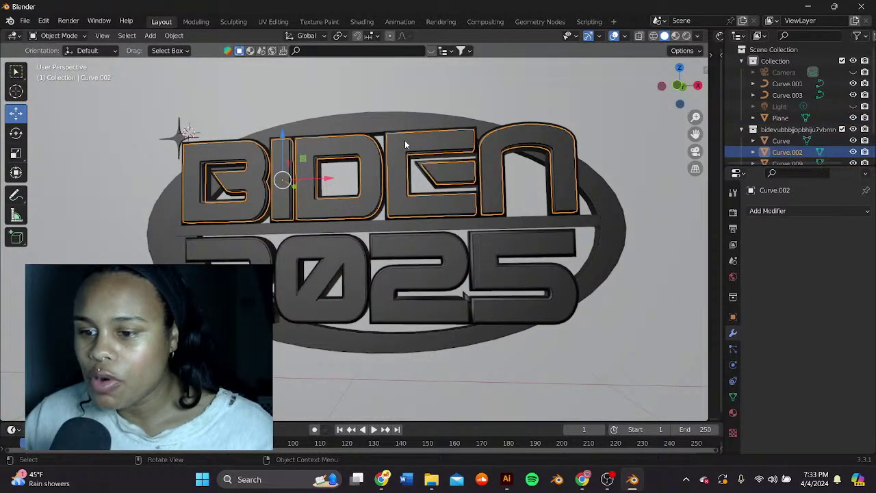
{"action": "left_click", "coordinate": [411, 250]}
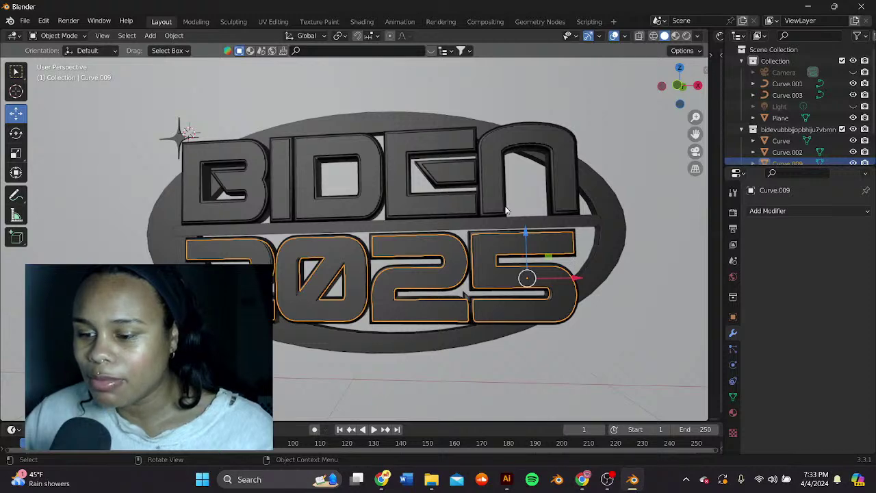
{"action": "left_click", "coordinate": [492, 172]}
{"action": "scroll", "coordinate": [372, 111], "scroll_direction": "down", "scroll_amount": 2}
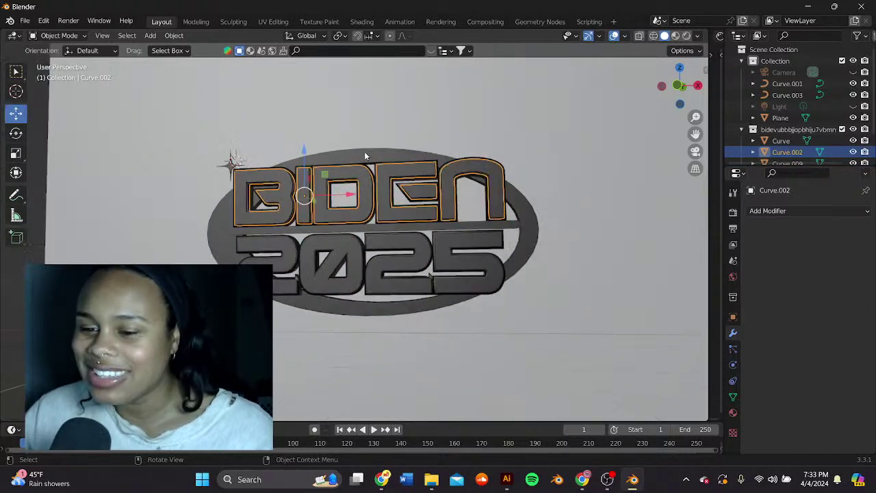
Step: Hide the filled BIDEN and 2025 lettering meshes and select the BIDEN outline curve
{"action": "left_click", "coordinate": [306, 120]}
{"action": "left_click", "coordinate": [305, 176]}
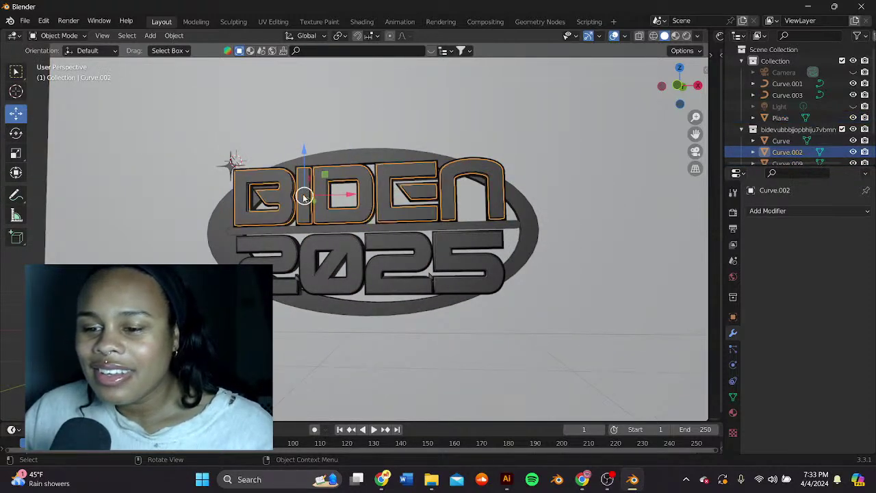
{"action": "left_click", "coordinate": [853, 152]}
{"action": "scroll", "coordinate": [848, 150], "scroll_direction": "down", "scroll_amount": 1}
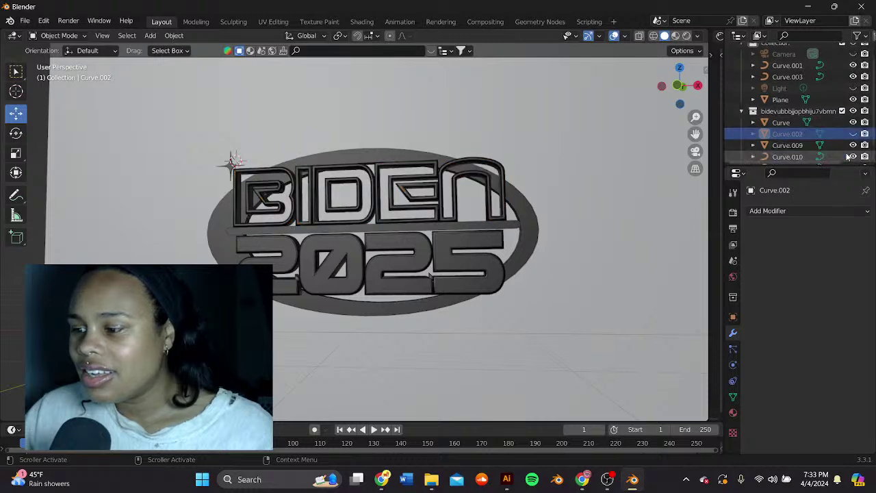
{"action": "left_click", "coordinate": [853, 145]}
{"action": "left_click", "coordinate": [451, 178]}
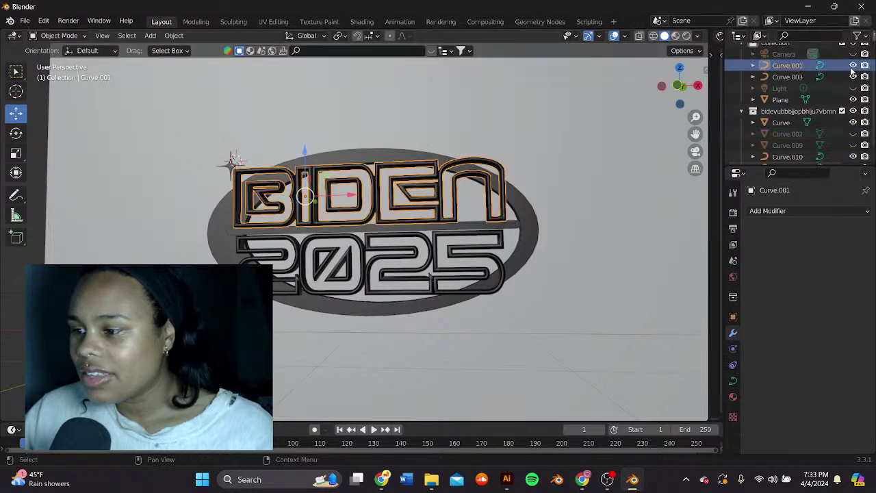
Step: Hide the BIDEN and 2025 lettering and the horizontal bar, keeping only the oval ring and the backdrop plane displayed
{"action": "key", "text": "h"}
{"action": "left_click", "coordinate": [309, 175]}
{"action": "left_click", "coordinate": [313, 232]}
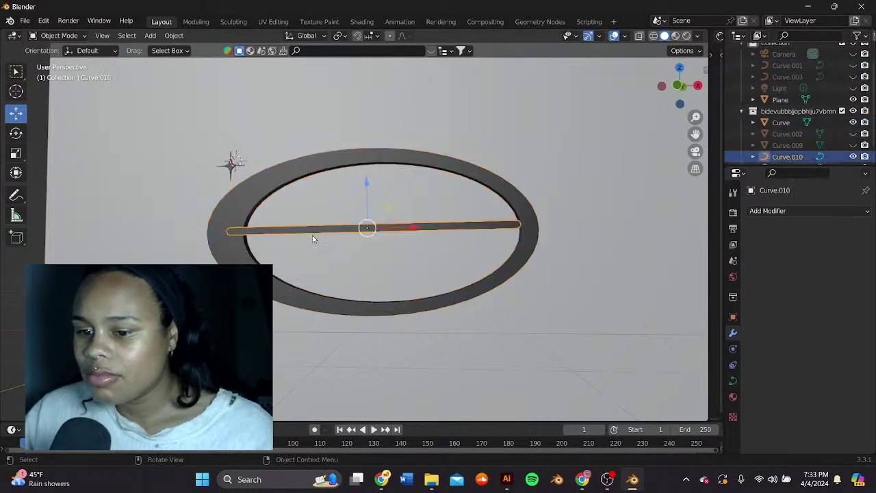
{"action": "middle_click_drag", "start_coordinate": [312, 239], "coordinate": [345, 253]}
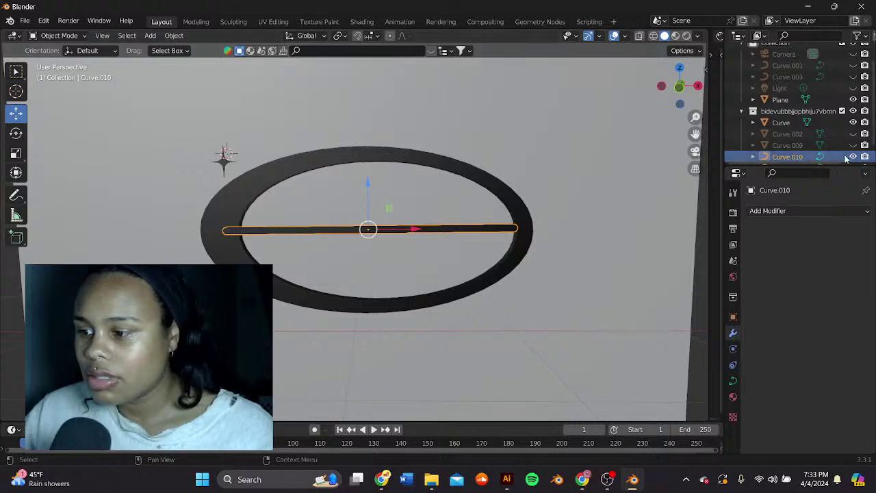
{"action": "left_click", "coordinate": [852, 156]}
Step: Select the oval ring and switch it to Sculpt Mode
{"action": "left_click", "coordinate": [349, 186]}
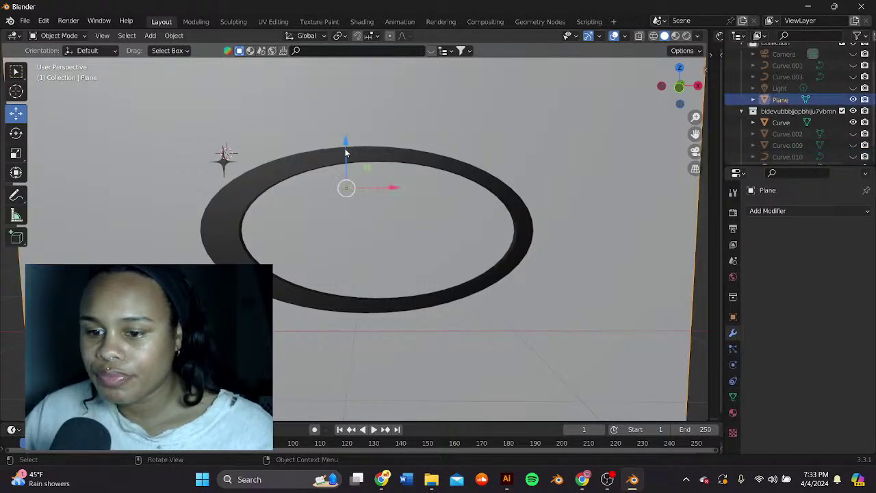
{"action": "left_click", "coordinate": [344, 147]}
{"action": "left_click", "coordinate": [56, 35]}
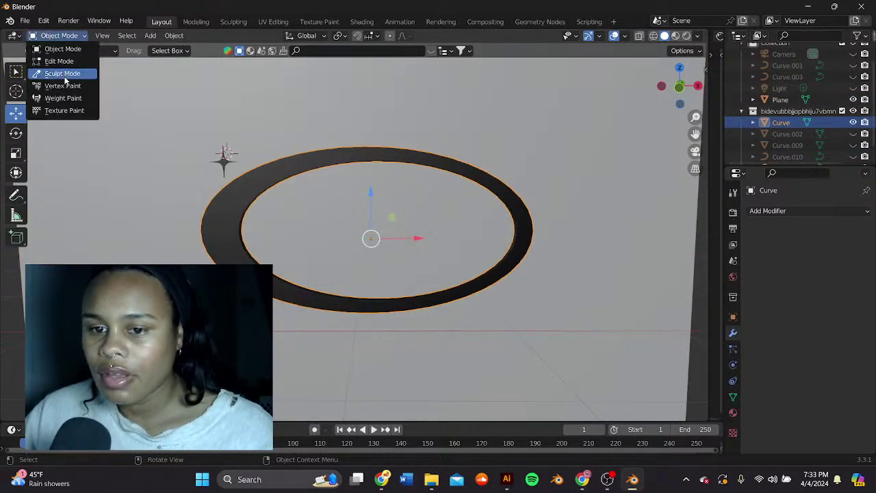
{"action": "left_click", "coordinate": [67, 74]}
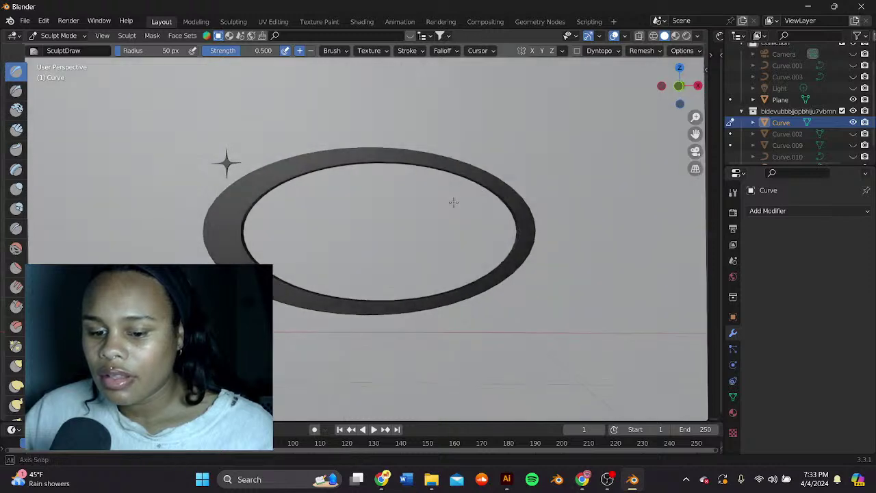
Step: Puff up the flat oval ring all the way around with the Inflate/Deflate brush
{"action": "scroll", "coordinate": [454, 202], "scroll_direction": "down", "scroll_amount": 1}
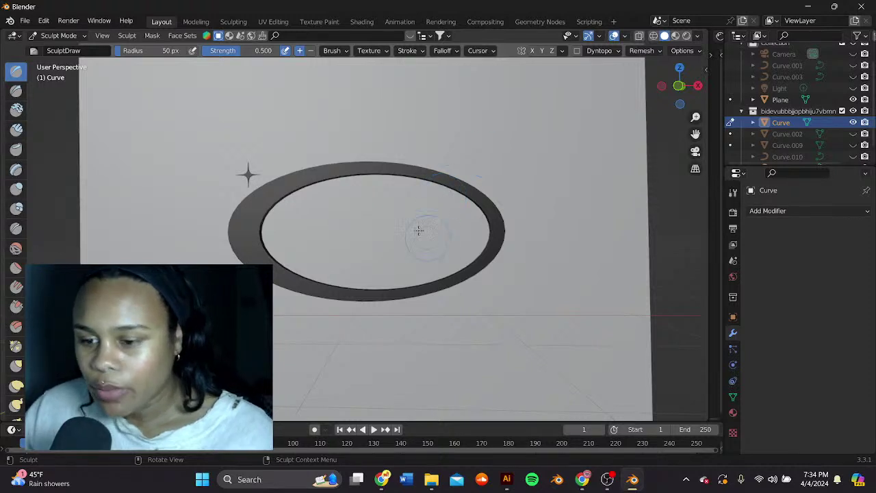
{"action": "scroll", "coordinate": [419, 231], "scroll_direction": "down", "scroll_amount": 1}
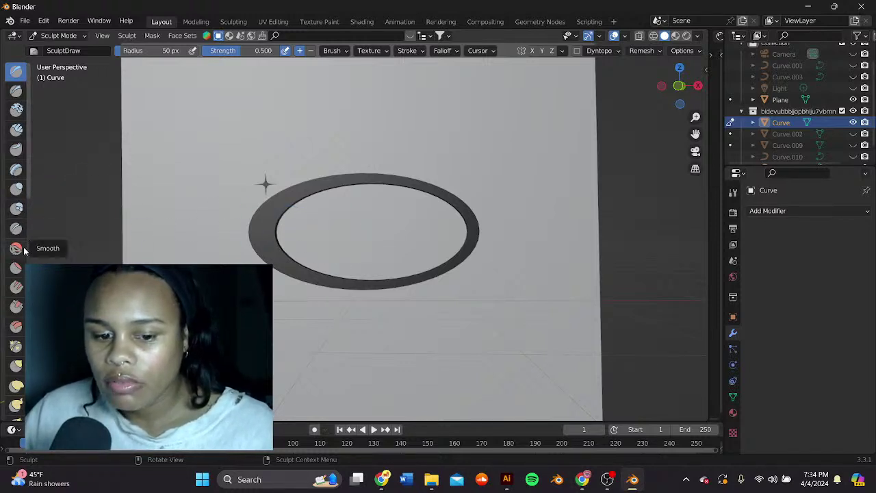
{"action": "left_click", "coordinate": [16, 193]}
{"action": "scroll", "coordinate": [295, 199], "scroll_direction": "down", "scroll_amount": 1}
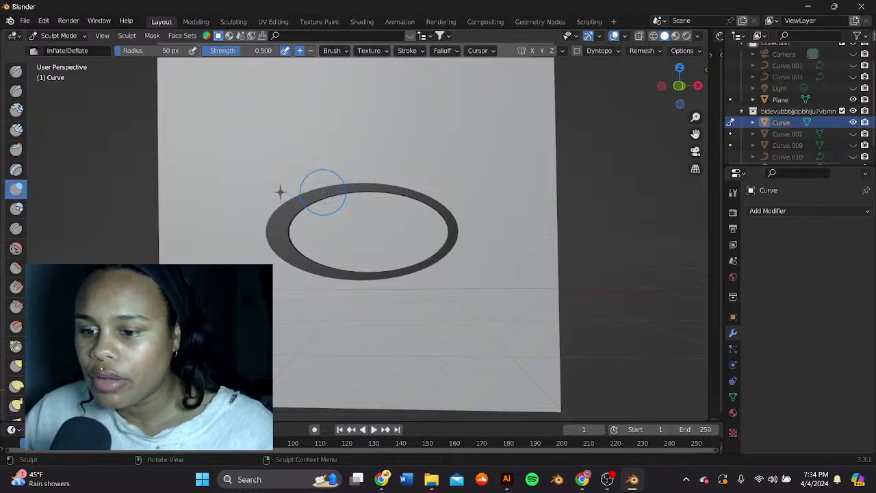
{"action": "mouse_move", "coordinate": [323, 193]}
{"action": "left_mouse_down"}
{"action": "mouse_move", "coordinate": [284, 233]}
{"action": "mouse_move", "coordinate": [301, 259]}
{"action": "mouse_move", "coordinate": [356, 273]}
{"action": "mouse_move", "coordinate": [430, 258]}
{"action": "mouse_move", "coordinate": [430, 201]}
{"action": "mouse_move", "coordinate": [390, 188]}
{"action": "mouse_move", "coordinate": [309, 189]}
{"action": "left_mouse_up"}
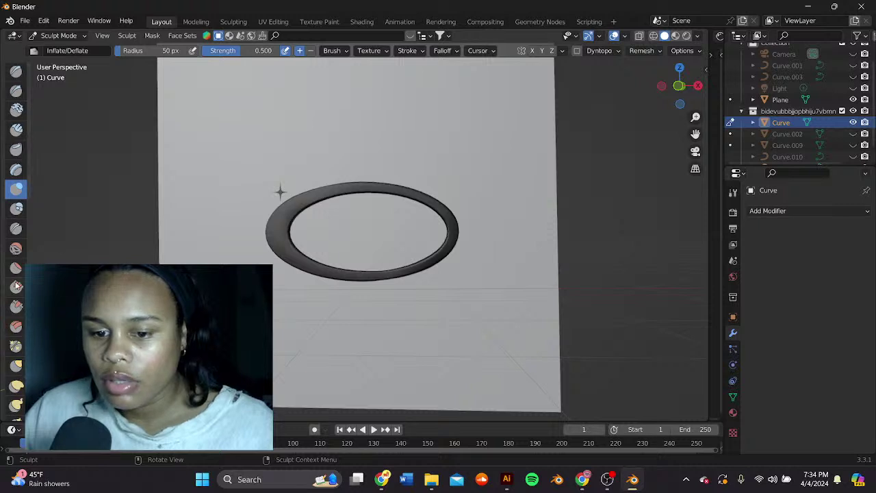
Step: Round off the inflated ring's edges with the Smooth brush along its whole outline
{"action": "left_click", "coordinate": [16, 247]}
{"action": "mouse_move", "coordinate": [297, 220]}
{"action": "left_mouse_down"}
{"action": "mouse_move", "coordinate": [278, 238]}
{"action": "mouse_move", "coordinate": [300, 275]}
{"action": "mouse_move", "coordinate": [416, 267]}
{"action": "left_mouse_up"}
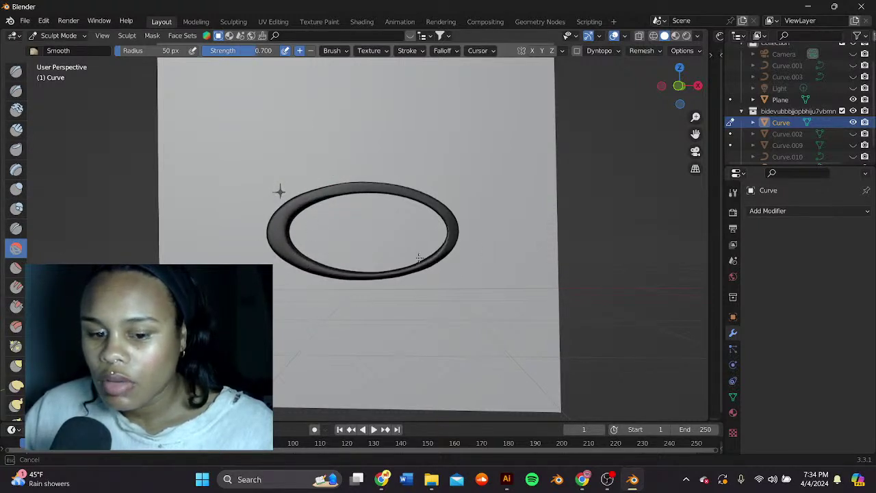
{"action": "mouse_move", "coordinate": [450, 227]}
{"action": "left_mouse_down"}
{"action": "mouse_move", "coordinate": [428, 198]}
{"action": "mouse_move", "coordinate": [462, 180]}
{"action": "mouse_move", "coordinate": [336, 190]}
{"action": "mouse_move", "coordinate": [304, 235]}
{"action": "left_mouse_up"}
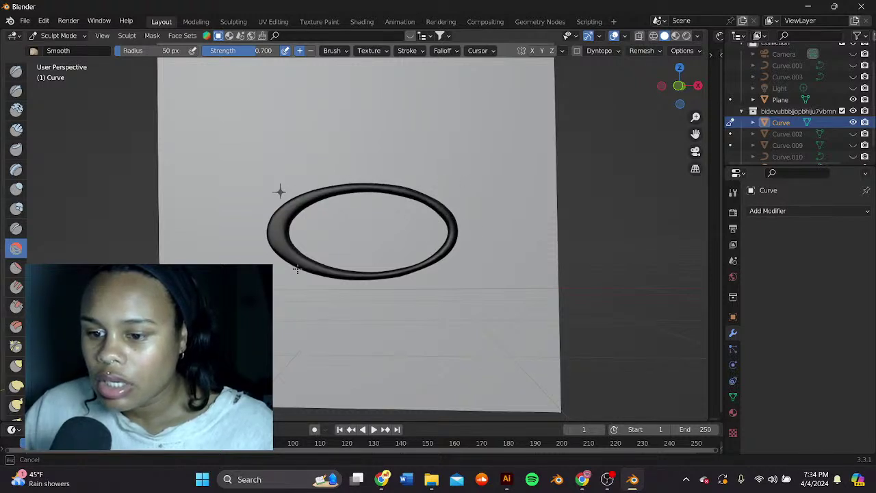
{"action": "left_click_drag", "start_coordinate": [296, 268], "coordinate": [304, 272]}
Step: Thicken the smoothed ring again with Inflate/Deflate strokes along its upper, right and lower stretches
{"action": "left_click", "coordinate": [16, 189]}
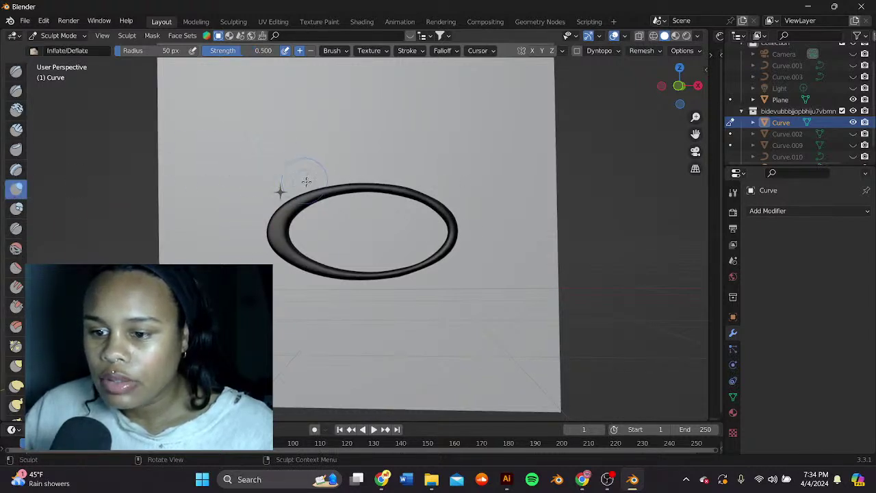
{"action": "mouse_move", "coordinate": [306, 181]}
{"action": "left_mouse_down"}
{"action": "mouse_move", "coordinate": [273, 233]}
{"action": "mouse_move", "coordinate": [295, 264]}
{"action": "mouse_move", "coordinate": [390, 275]}
{"action": "mouse_move", "coordinate": [444, 249]}
{"action": "left_mouse_up"}
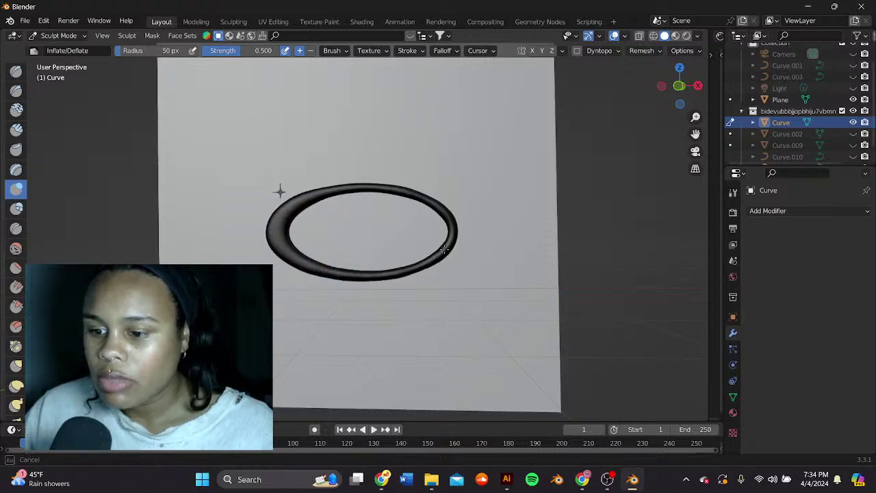
{"action": "mouse_move", "coordinate": [445, 215]}
{"action": "left_mouse_down"}
{"action": "mouse_move", "coordinate": [375, 187]}
{"action": "mouse_move", "coordinate": [347, 190]}
{"action": "left_mouse_up"}
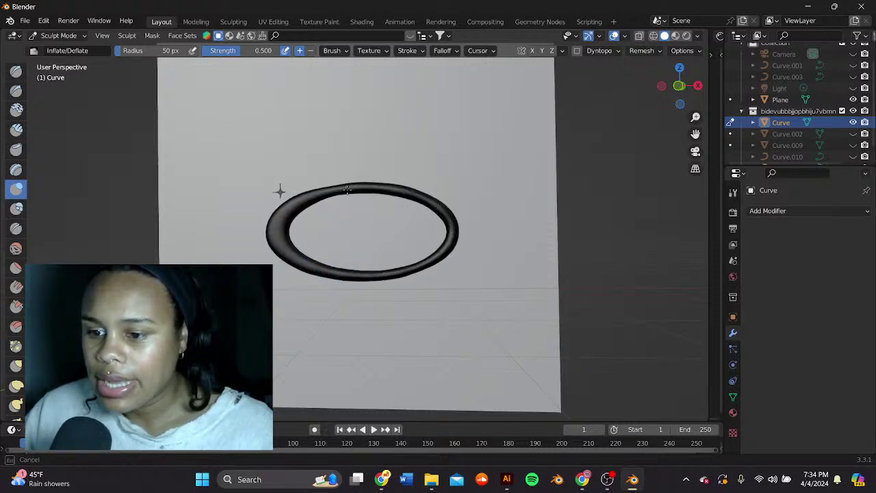
Step: Even out the thickened ring with repeated Smooth brush strokes along its upper, right, lower and left portions
{"action": "left_click", "coordinate": [15, 248]}
{"action": "left_click_drag", "start_coordinate": [383, 193], "coordinate": [420, 189]}
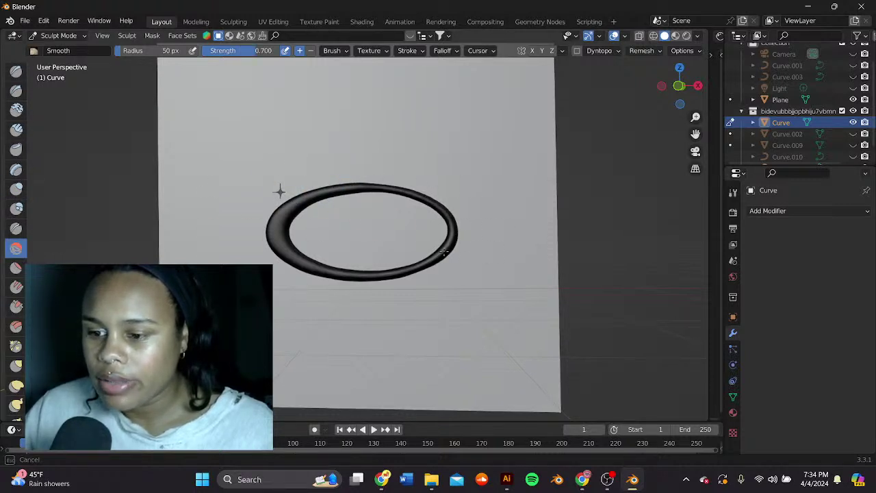
{"action": "mouse_move", "coordinate": [445, 253]}
{"action": "left_mouse_down"}
{"action": "mouse_move", "coordinate": [387, 277]}
{"action": "mouse_move", "coordinate": [319, 260]}
{"action": "mouse_move", "coordinate": [295, 270]}
{"action": "mouse_move", "coordinate": [324, 269]}
{"action": "left_mouse_up"}
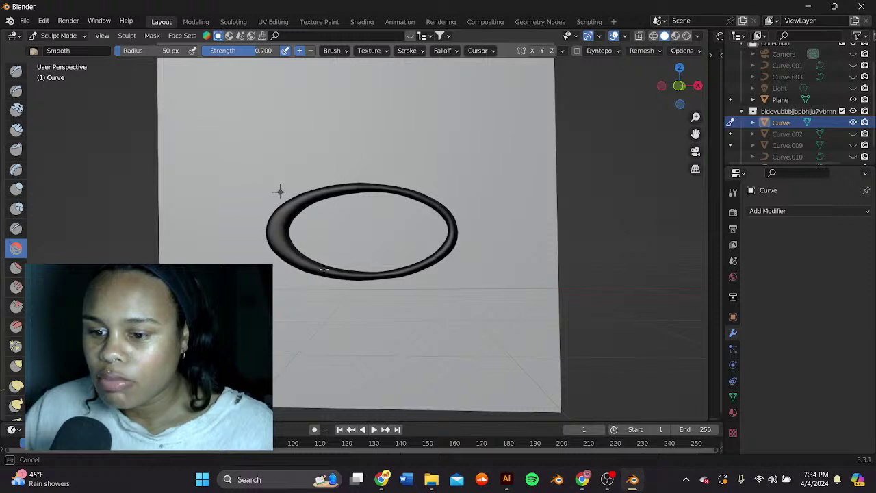
{"action": "left_click_drag", "start_coordinate": [303, 204], "coordinate": [370, 182]}
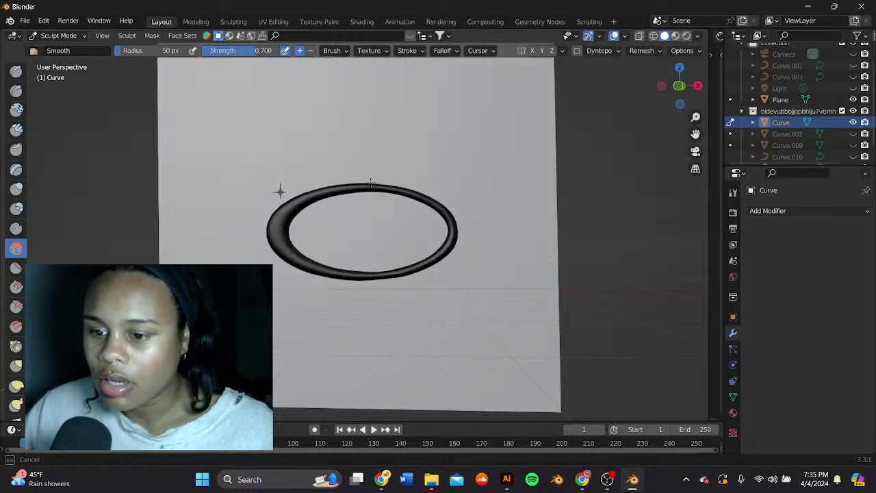
{"action": "left_click_drag", "start_coordinate": [327, 199], "coordinate": [380, 191]}
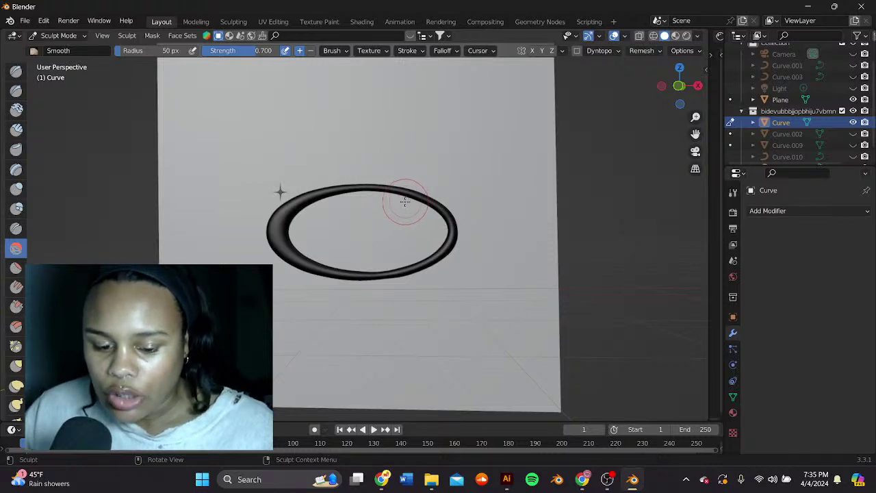
{"action": "left_click_drag", "start_coordinate": [386, 195], "coordinate": [422, 198]}
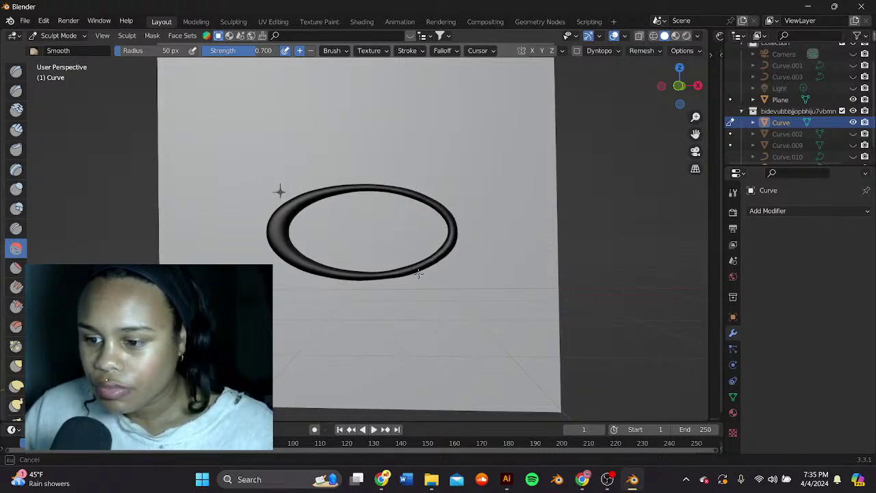
{"action": "left_click_drag", "start_coordinate": [419, 273], "coordinate": [324, 276]}
{"action": "left_click_drag", "start_coordinate": [277, 260], "coordinate": [292, 252]}
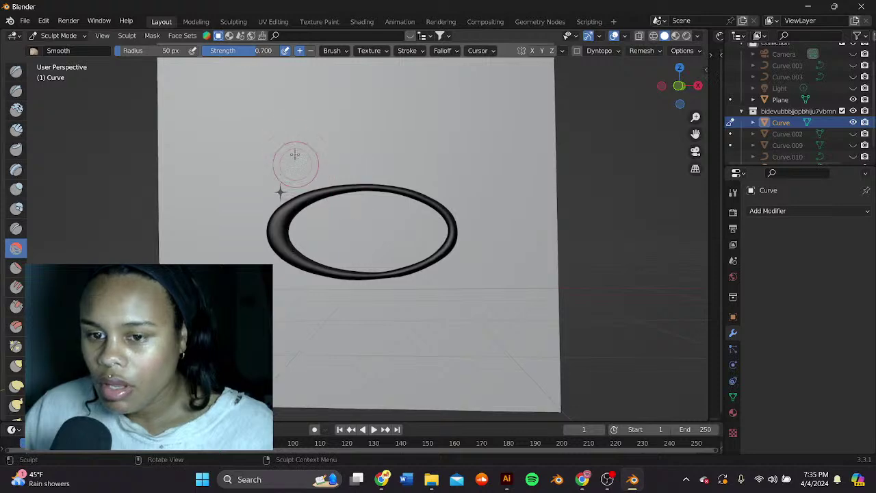
Step: Switch to Chrome and search the web for "putin has cancer"
{"action": "left_click", "coordinate": [381, 479]}
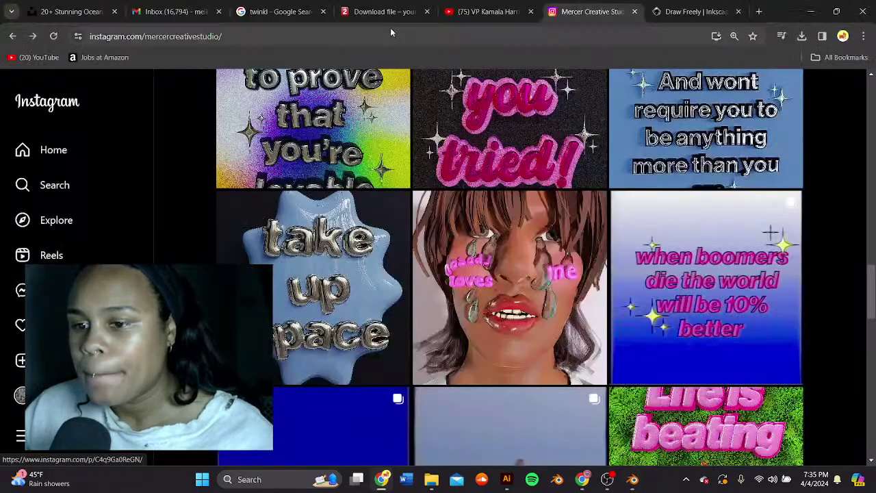
{"action": "left_click", "coordinate": [390, 31]}
{"action": "type", "text": "putin "}
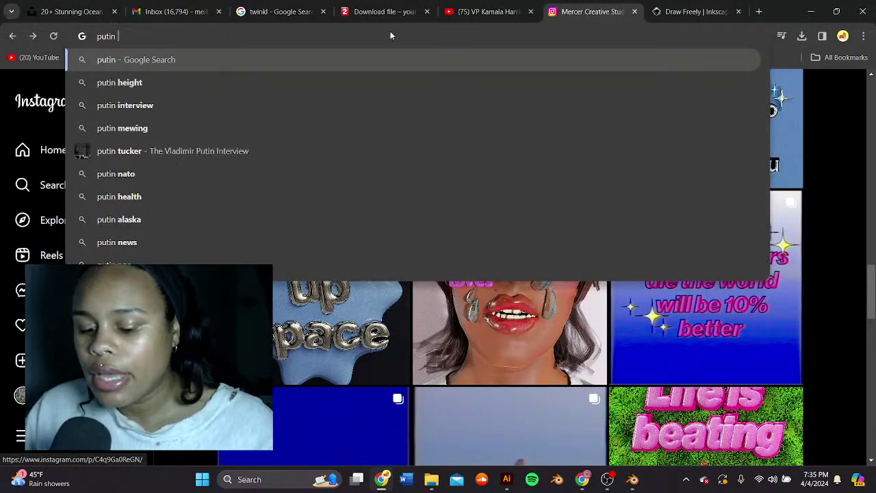
{"action": "type", "text": "has cancer"}
{"action": "key", "text": "Return"}
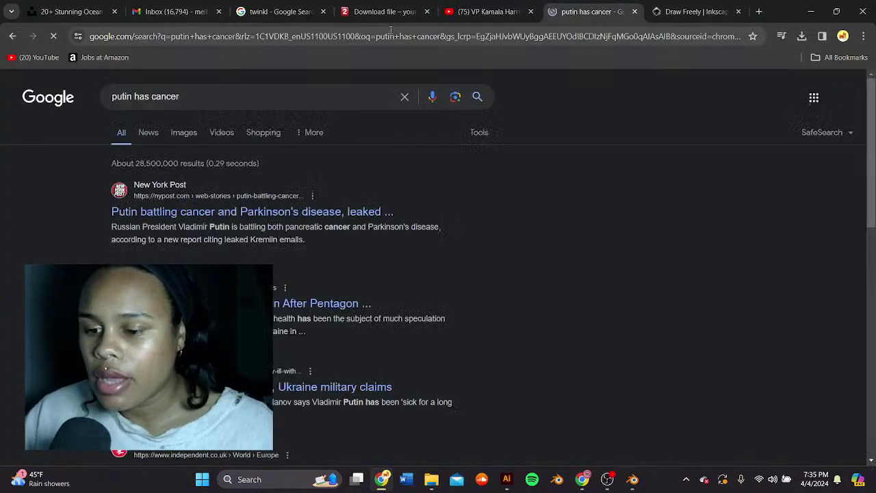
Step: Open the New York Post web story from the search results and read through its slides
{"action": "left_click", "coordinate": [247, 213]}
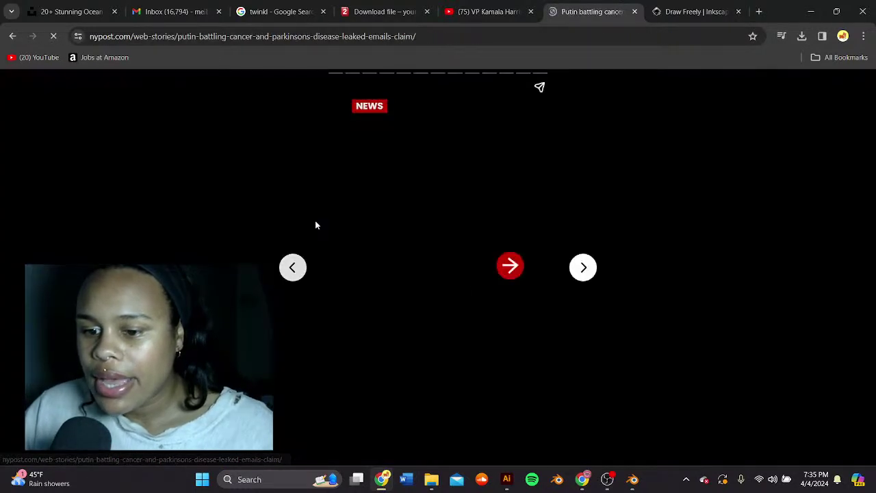
{"action": "left_click", "coordinate": [583, 270]}
{"action": "left_click", "coordinate": [583, 269]}
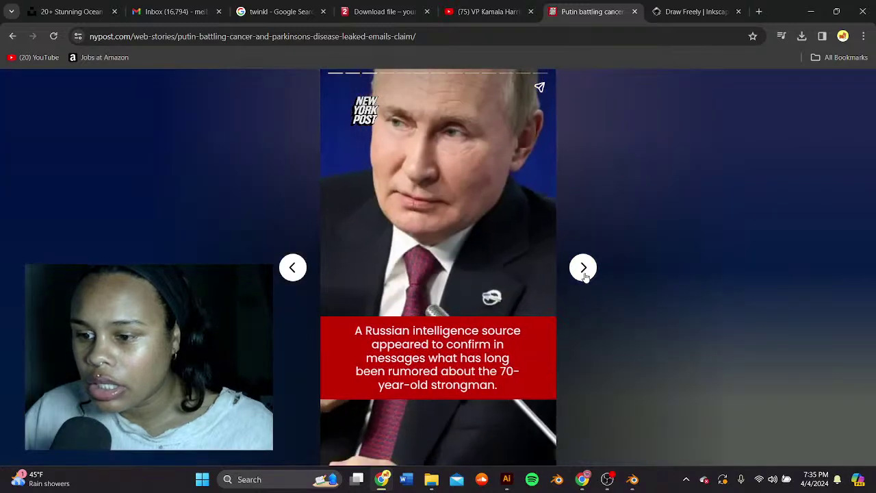
{"action": "left_click", "coordinate": [583, 272]}
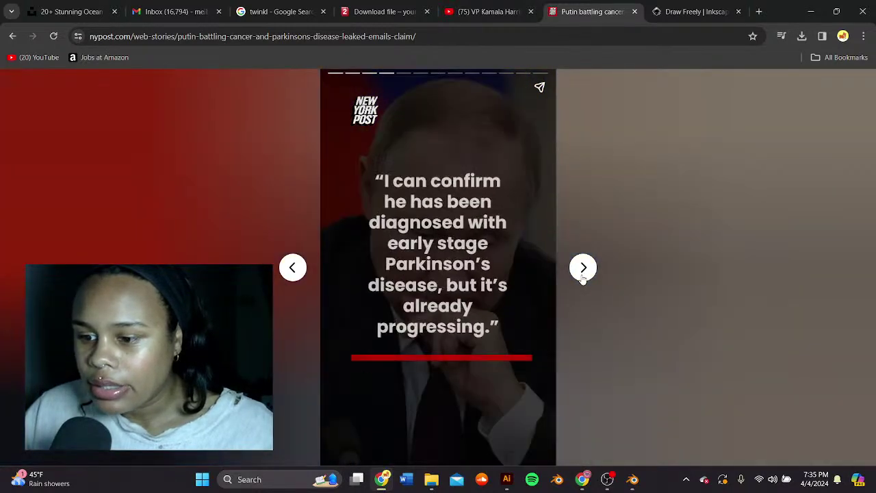
{"action": "left_click", "coordinate": [583, 272]}
{"action": "left_click", "coordinate": [582, 272]}
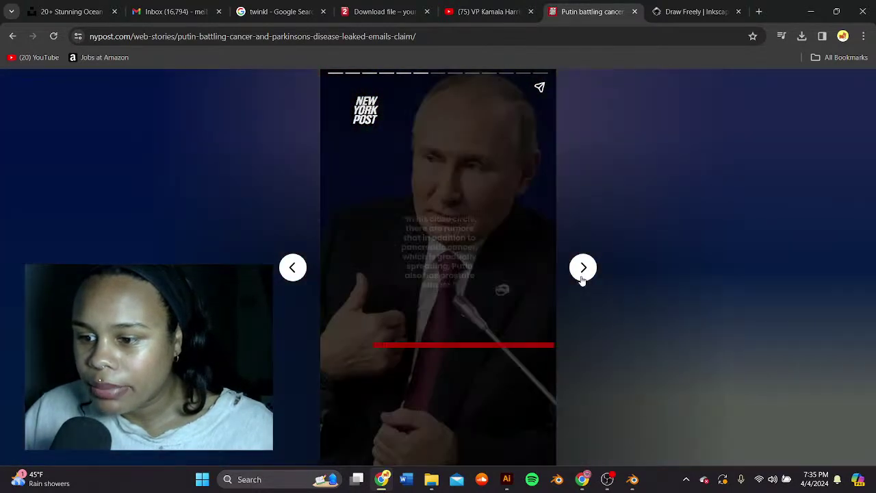
{"action": "left_click", "coordinate": [582, 272]}
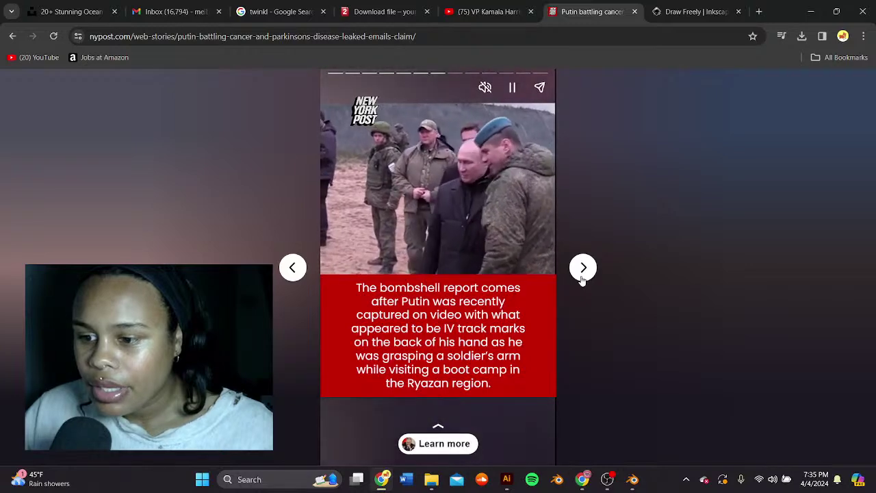
{"action": "left_click", "coordinate": [583, 274]}
{"action": "left_click", "coordinate": [582, 274]}
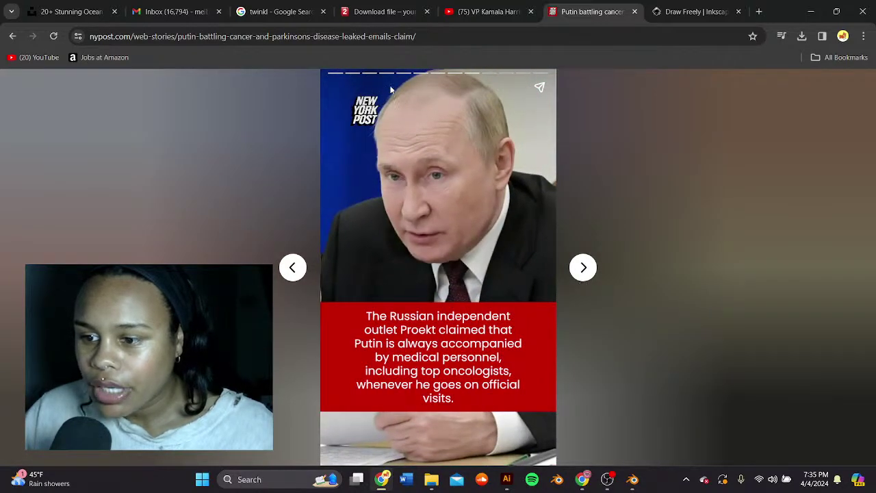
{"action": "left_click", "coordinate": [581, 271]}
{"action": "left_click", "coordinate": [581, 271]}
{"action": "left_click", "coordinate": [581, 270]}
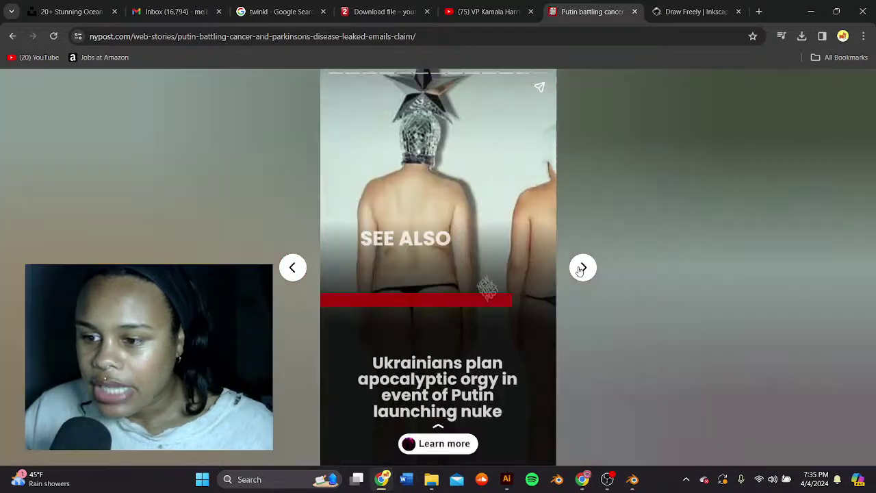
{"action": "left_click", "coordinate": [301, 276]}
{"action": "left_click", "coordinate": [583, 277]}
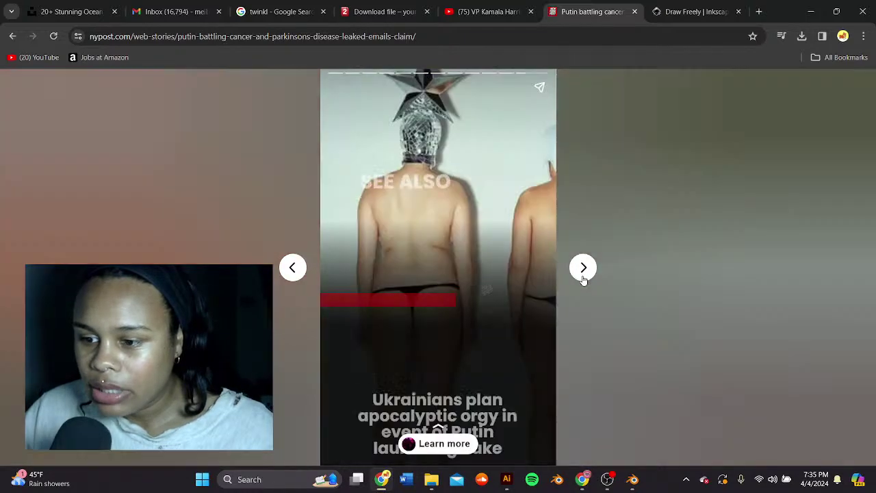
{"action": "left_click", "coordinate": [583, 278]}
{"action": "left_click", "coordinate": [583, 277]}
{"action": "left_click", "coordinate": [583, 277]}
{"action": "left_click", "coordinate": [583, 277]}
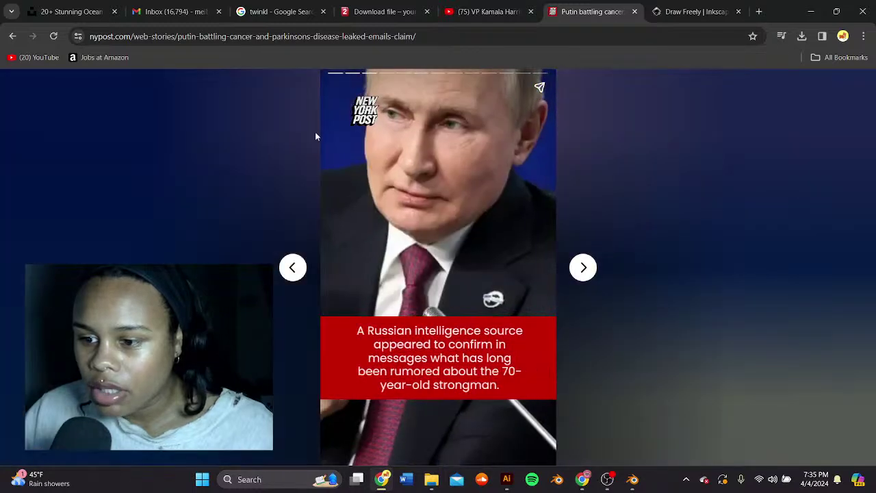
Step: Switch back to Blender and return the oval ring to Object Mode
{"action": "left_click", "coordinate": [633, 479]}
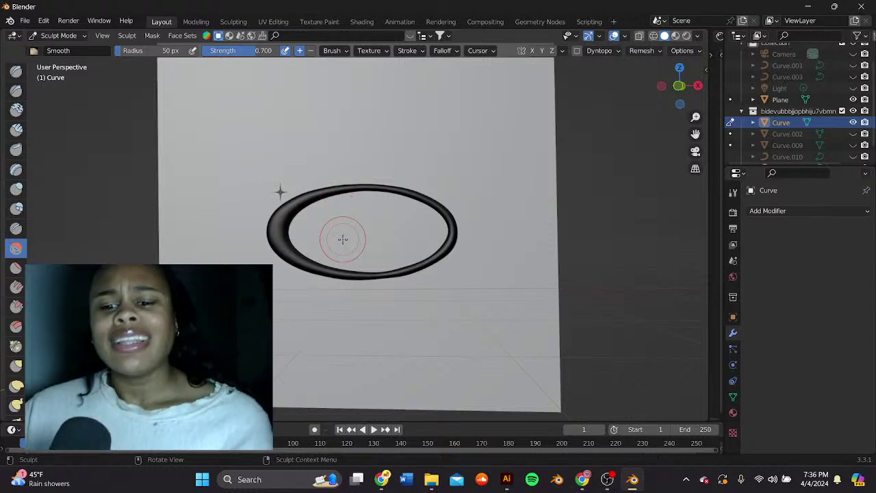
{"action": "left_click", "coordinate": [65, 38]}
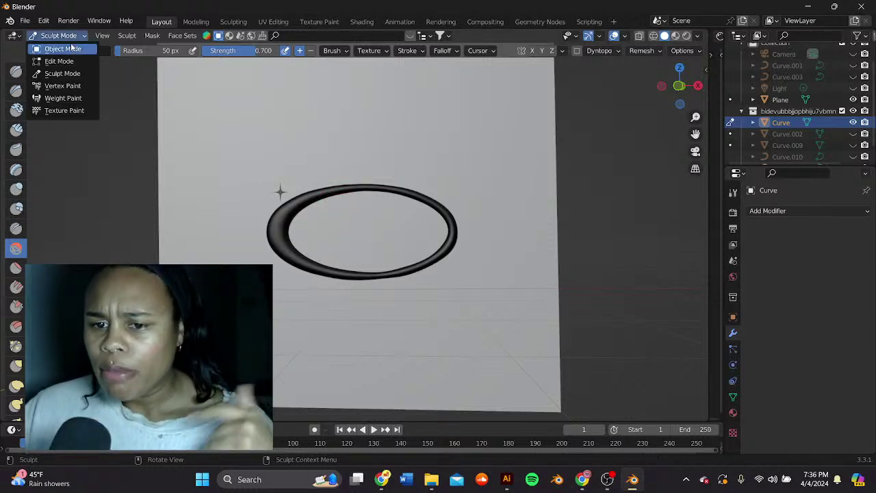
{"action": "left_click", "coordinate": [69, 47]}
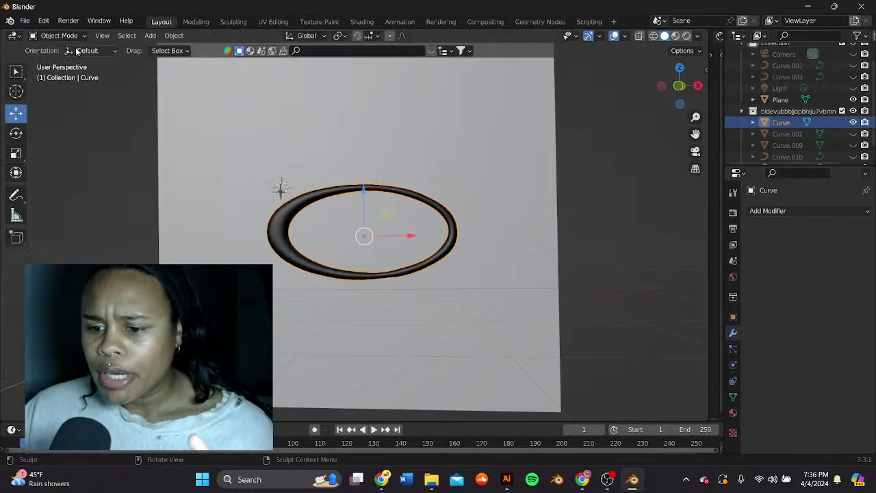
Step: Apply smooth shading to the oval ring
{"action": "right_click", "coordinate": [323, 195]}
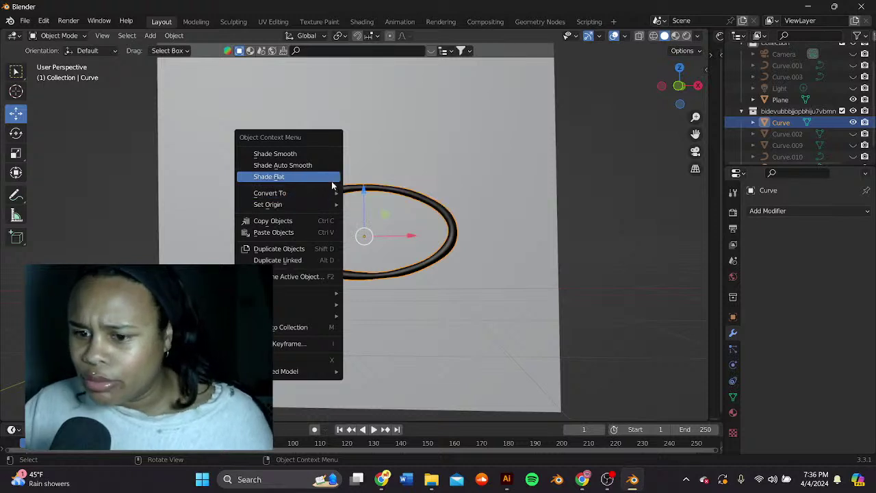
{"action": "left_click", "coordinate": [317, 154]}
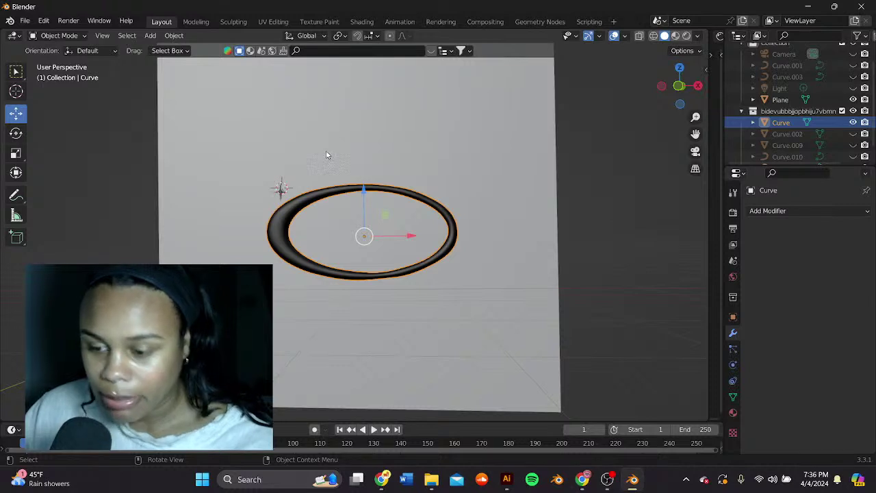
{"action": "right_click", "coordinate": [281, 230]}
{"action": "left_click", "coordinate": [279, 231]}
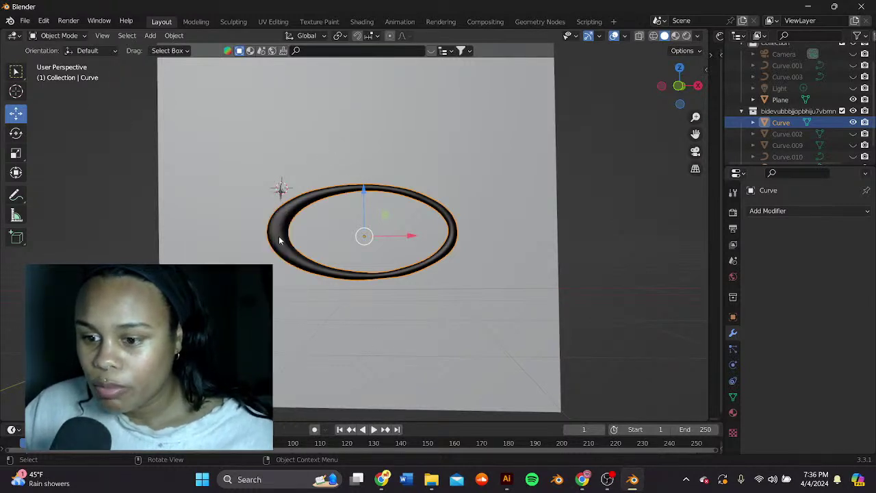
Step: Examine the oval ring from the front and from the side against the backdrop plane
{"action": "middle_click_drag", "start_coordinate": [367, 238], "coordinate": [318, 219]}
{"action": "scroll", "coordinate": [318, 200], "scroll_direction": "up", "scroll_amount": 3}
{"action": "middle_click_drag", "start_coordinate": [314, 217], "coordinate": [336, 219]}
{"action": "left_click_drag", "start_coordinate": [324, 203], "coordinate": [314, 218]}
{"action": "middle_click_drag", "start_coordinate": [314, 217], "coordinate": [275, 182]}
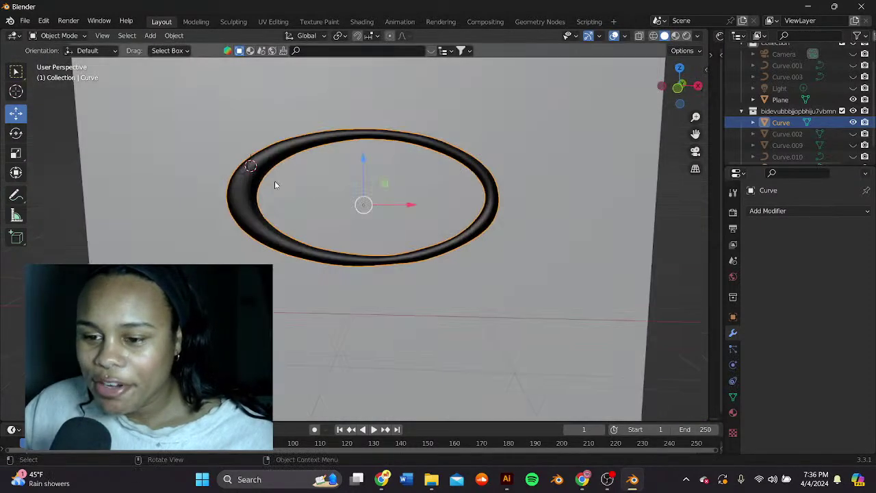
{"action": "left_click", "coordinate": [390, 100]}
{"action": "middle_click_drag", "start_coordinate": [390, 100], "coordinate": [410, 178]}
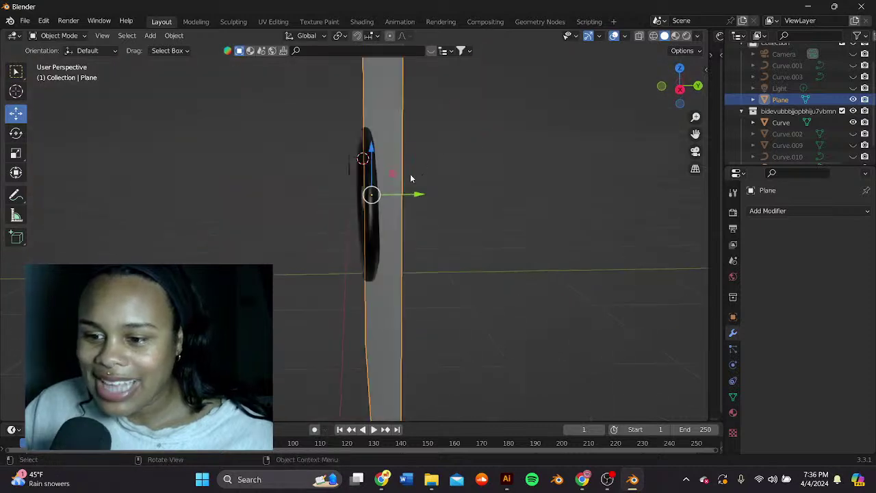
{"action": "left_click", "coordinate": [371, 198]}
{"action": "left_click_drag", "start_coordinate": [401, 208], "coordinate": [399, 207]}
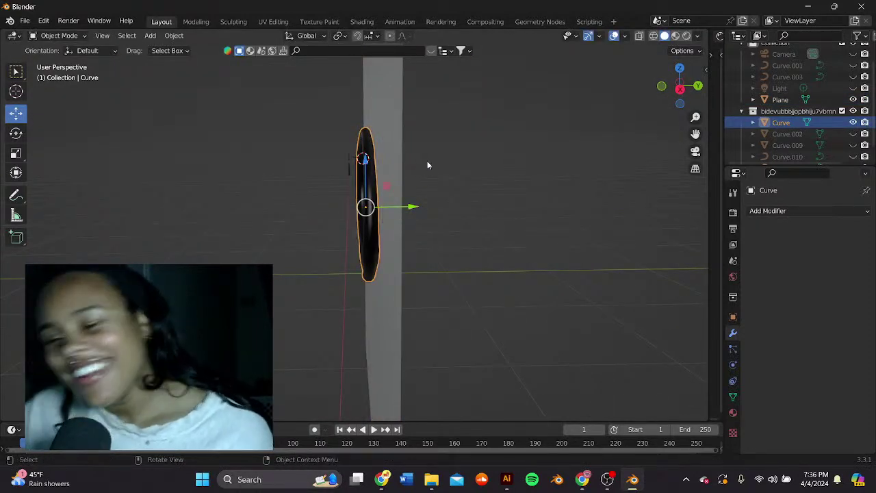
{"action": "middle_click_drag", "start_coordinate": [428, 164], "coordinate": [268, 198]}
{"action": "left_click", "coordinate": [344, 216]}
{"action": "left_click_drag", "start_coordinate": [281, 196], "coordinate": [264, 184]}
{"action": "middle_click_drag", "start_coordinate": [336, 167], "coordinate": [301, 162]}
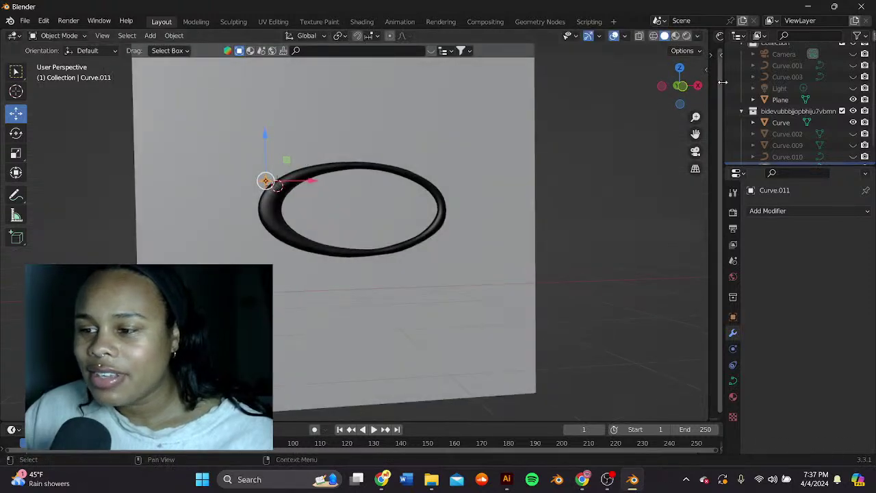
Step: Unhide the BIDEN and 2025 lettering together with the objects Curve.003 and Curve.001
{"action": "left_click", "coordinate": [852, 134]}
{"action": "left_click", "coordinate": [852, 145]}
{"action": "left_click", "coordinate": [401, 238]}
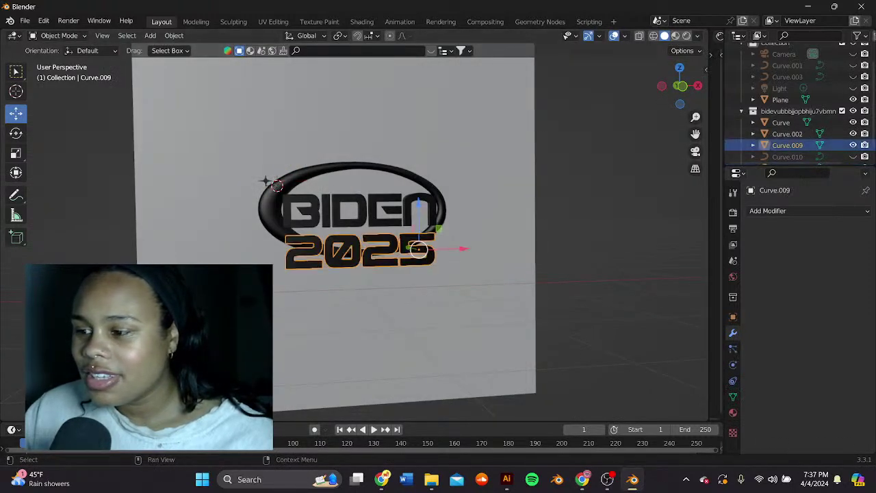
{"action": "scroll", "coordinate": [371, 231], "scroll_direction": "up", "scroll_amount": 2}
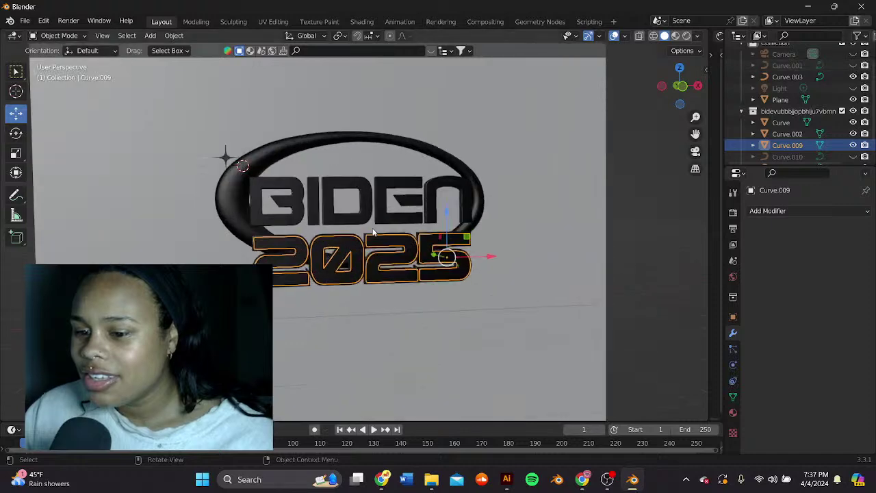
{"action": "left_click", "coordinate": [383, 162]}
{"action": "middle_click_drag", "start_coordinate": [447, 185], "coordinate": [373, 199]}
{"action": "scroll", "coordinate": [372, 180], "scroll_direction": "up", "scroll_amount": 2}
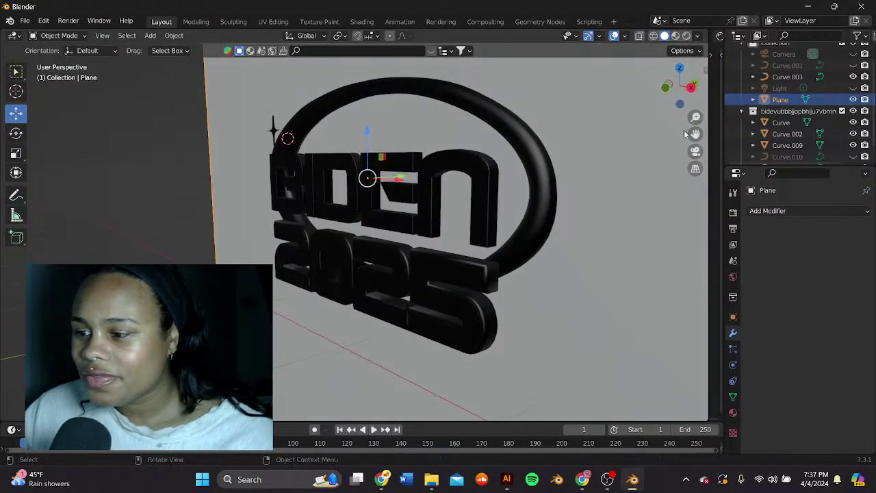
{"action": "left_click", "coordinate": [853, 66]}
Step: Select the BIDEN lettering and put it into Sculpt Mode
{"action": "middle_click_drag", "start_coordinate": [367, 152], "coordinate": [339, 170]}
{"action": "left_click", "coordinate": [353, 172]}
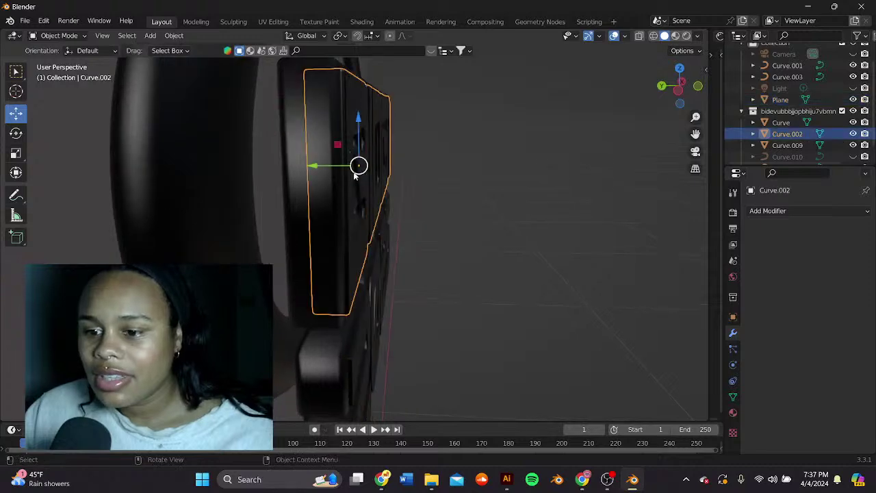
{"action": "left_click_drag", "start_coordinate": [339, 168], "coordinate": [344, 171]}
{"action": "middle_click_drag", "start_coordinate": [349, 173], "coordinate": [235, 168]}
{"action": "scroll", "coordinate": [236, 168], "scroll_direction": "down", "scroll_amount": 1}
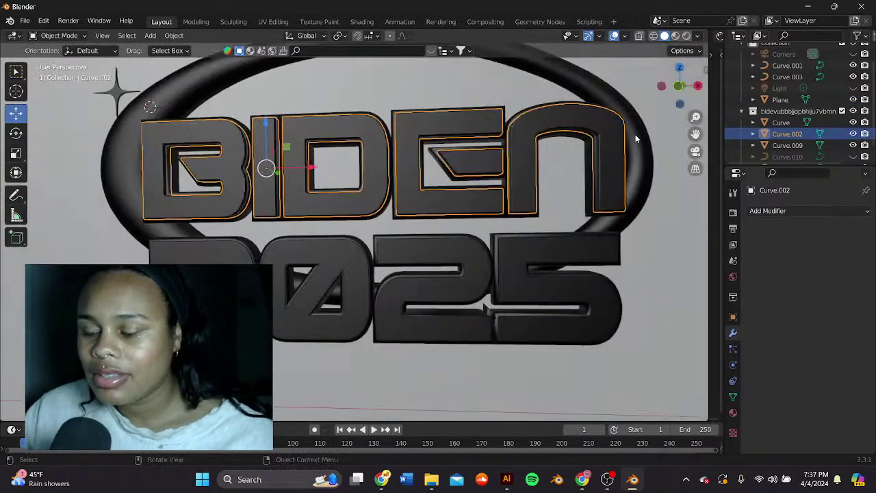
{"action": "left_click_drag", "start_coordinate": [696, 134], "coordinate": [728, 131]}
{"action": "left_click", "coordinate": [59, 36]}
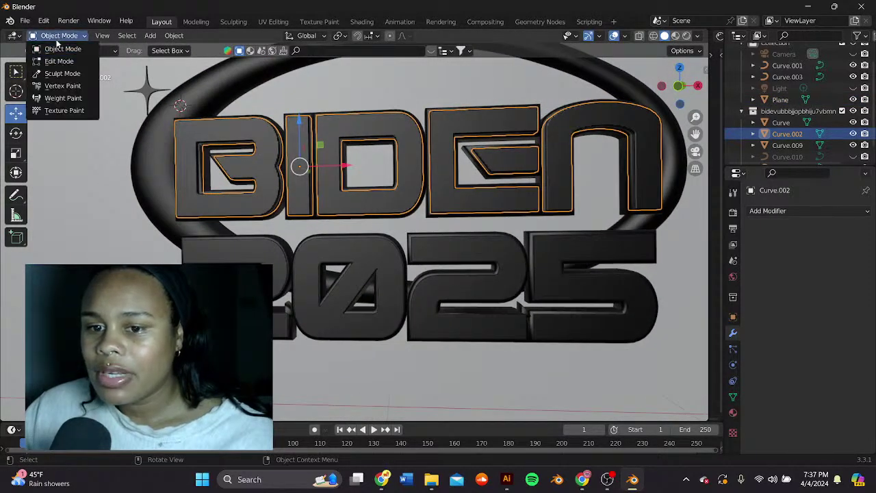
{"action": "left_click", "coordinate": [62, 60]}
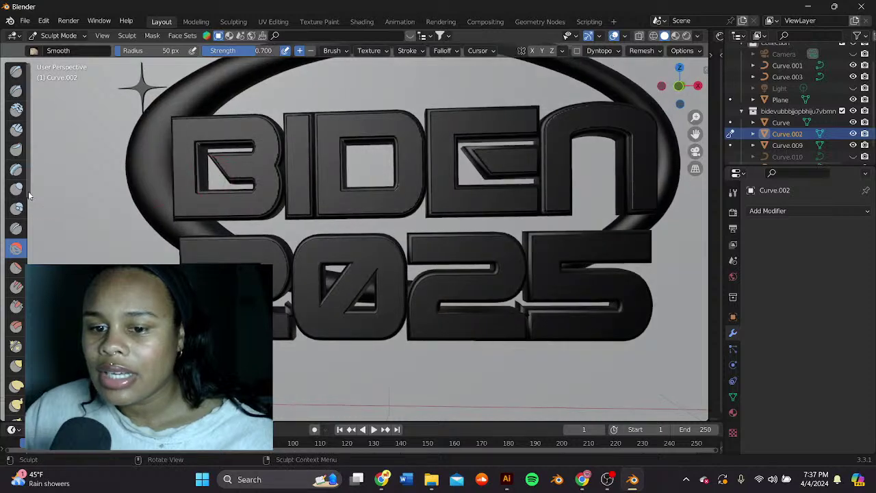
Step: Puff up the BIDEN letters with Inflate/Deflate brush strokes at strength 0.500
{"action": "key", "text": "i"}
{"action": "mouse_move", "coordinate": [188, 189]}
{"action": "left_mouse_down"}
{"action": "mouse_move", "coordinate": [193, 206]}
{"action": "mouse_move", "coordinate": [239, 201]}
{"action": "mouse_move", "coordinate": [264, 185]}
{"action": "mouse_move", "coordinate": [228, 162]}
{"action": "left_mouse_up"}
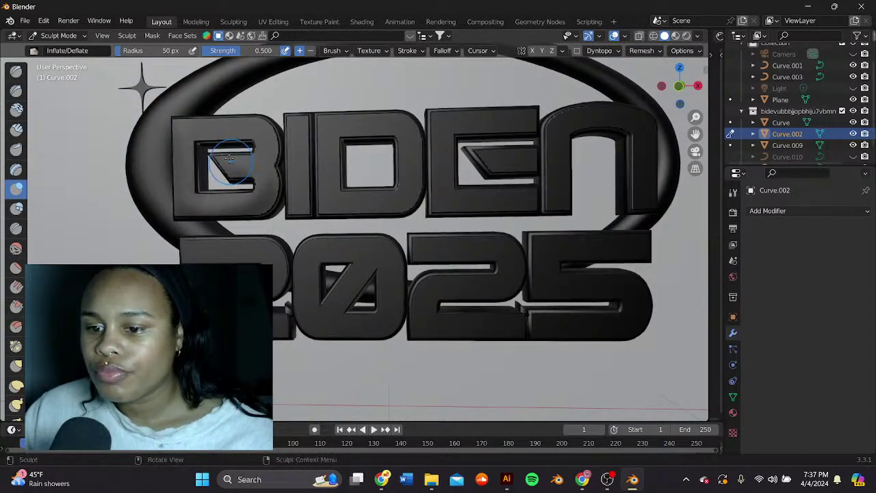
{"action": "mouse_move", "coordinate": [201, 130]}
{"action": "left_mouse_down"}
{"action": "mouse_move", "coordinate": [232, 127]}
{"action": "mouse_move", "coordinate": [264, 157]}
{"action": "left_mouse_up"}
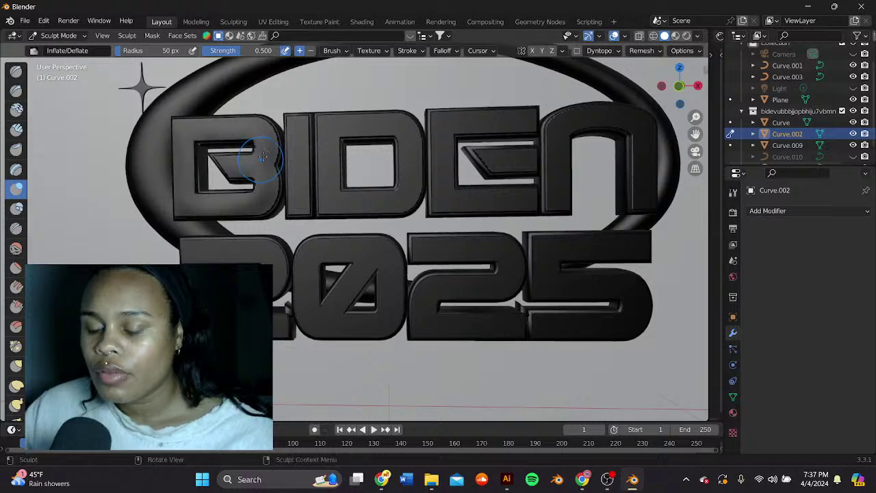
{"action": "left_click_drag", "start_coordinate": [300, 123], "coordinate": [298, 219]}
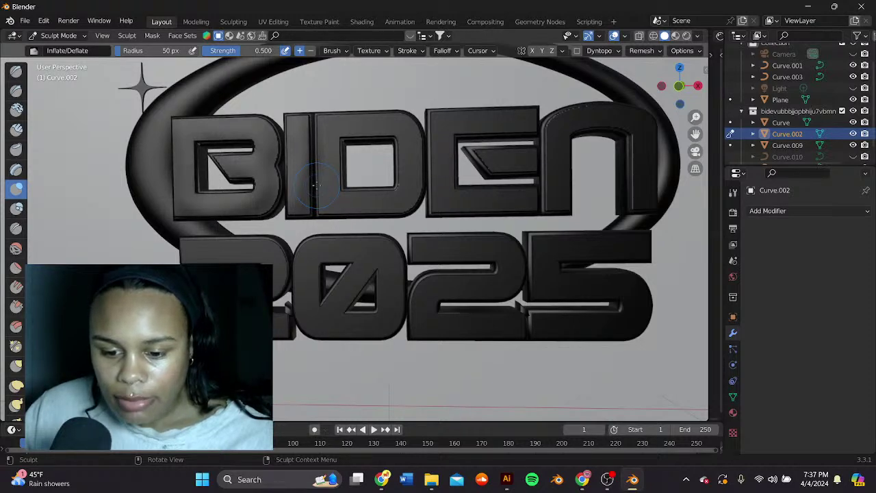
{"action": "mouse_move", "coordinate": [322, 113]}
{"action": "left_mouse_down"}
{"action": "mouse_move", "coordinate": [331, 201]}
{"action": "mouse_move", "coordinate": [377, 199]}
{"action": "mouse_move", "coordinate": [413, 177]}
{"action": "mouse_move", "coordinate": [414, 149]}
{"action": "mouse_move", "coordinate": [396, 129]}
{"action": "mouse_move", "coordinate": [360, 124]}
{"action": "mouse_move", "coordinate": [528, 121]}
{"action": "mouse_move", "coordinate": [431, 133]}
{"action": "mouse_move", "coordinate": [518, 111]}
{"action": "mouse_move", "coordinate": [458, 117]}
{"action": "mouse_move", "coordinate": [441, 134]}
{"action": "mouse_move", "coordinate": [448, 199]}
{"action": "mouse_move", "coordinate": [453, 192]}
{"action": "mouse_move", "coordinate": [530, 199]}
{"action": "mouse_move", "coordinate": [532, 157]}
{"action": "mouse_move", "coordinate": [490, 158]}
{"action": "mouse_move", "coordinate": [509, 151]}
{"action": "left_mouse_up"}
{"action": "scroll", "coordinate": [519, 146], "scroll_direction": "down", "scroll_amount": 2}
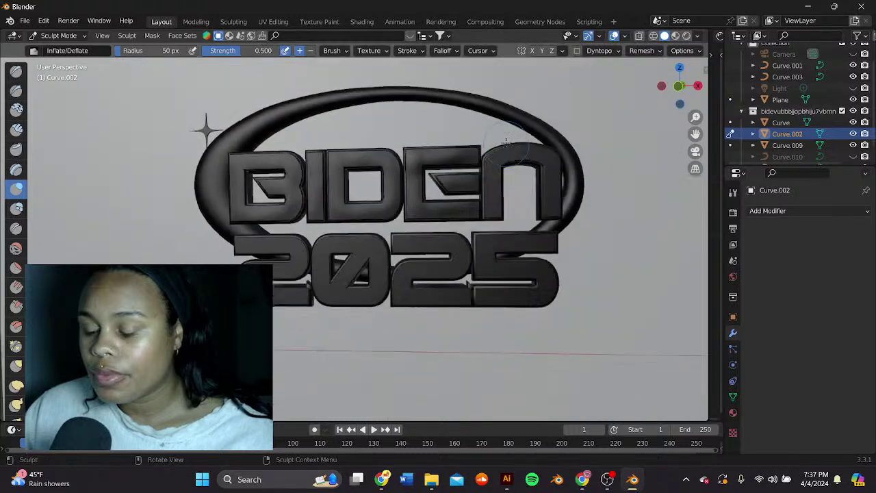
{"action": "middle_click_drag", "start_coordinate": [519, 147], "coordinate": [503, 139]}
{"action": "mouse_move", "coordinate": [542, 199]}
{"action": "left_mouse_down"}
{"action": "mouse_move", "coordinate": [557, 205]}
{"action": "mouse_move", "coordinate": [540, 144]}
{"action": "mouse_move", "coordinate": [494, 160]}
{"action": "mouse_move", "coordinate": [494, 210]}
{"action": "left_mouse_up"}
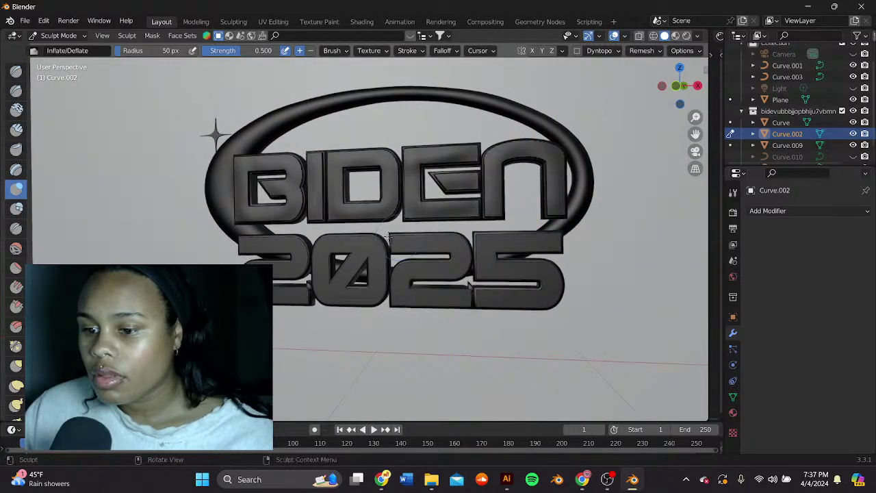
{"action": "middle_click_drag", "start_coordinate": [494, 210], "coordinate": [508, 213]}
Step: Soften the letters B, I and D of BIDEN using the Smooth brush with its strength set to 0.305
{"action": "scroll", "coordinate": [16, 204], "scroll_direction": "down", "scroll_amount": 3}
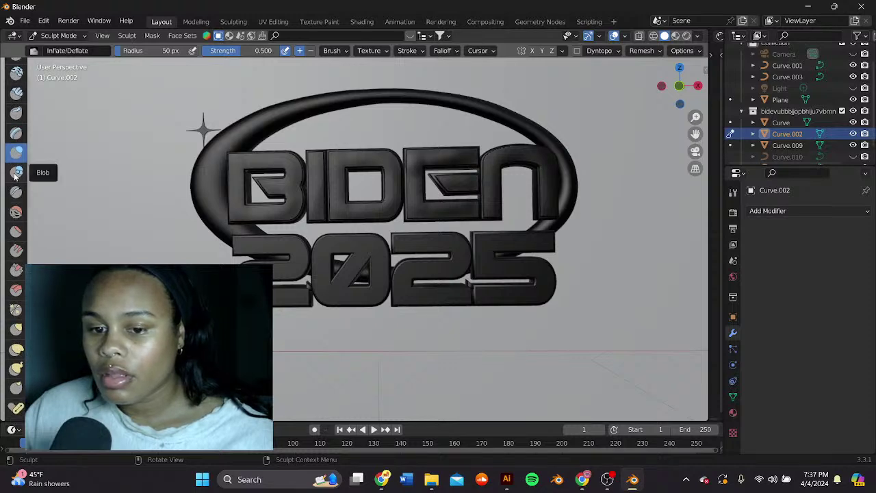
{"action": "left_click", "coordinate": [16, 193]}
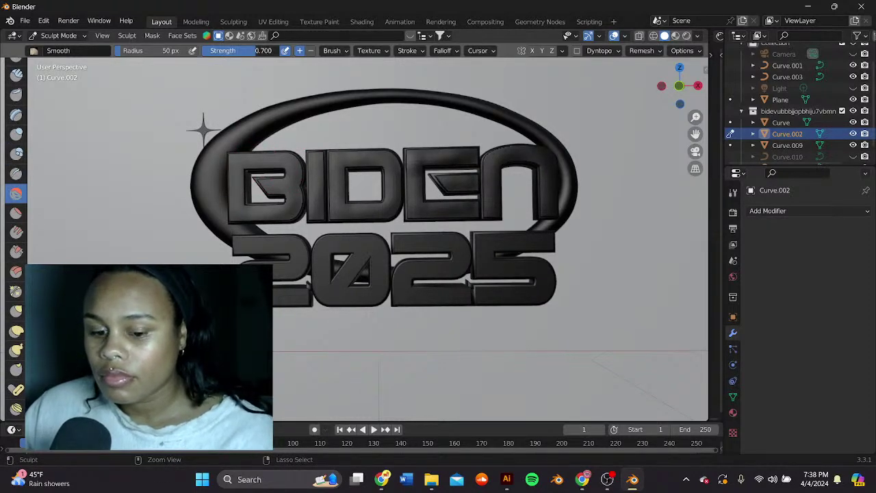
{"action": "left_click_drag", "start_coordinate": [228, 51], "coordinate": [226, 51]}
{"action": "mouse_move", "coordinate": [230, 157]}
{"action": "left_mouse_down"}
{"action": "mouse_move", "coordinate": [229, 205]}
{"action": "mouse_move", "coordinate": [229, 154]}
{"action": "left_mouse_up"}
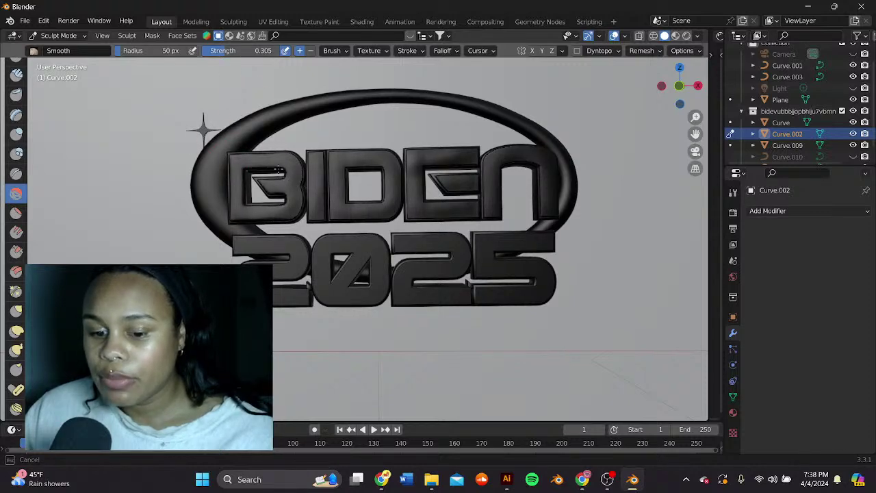
{"action": "left_click_drag", "start_coordinate": [288, 237], "coordinate": [292, 132]}
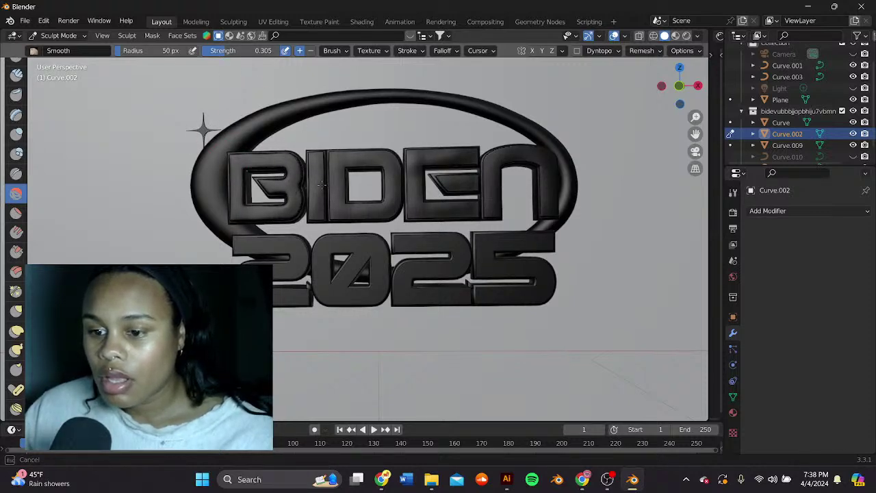
{"action": "left_click_drag", "start_coordinate": [321, 185], "coordinate": [315, 206]}
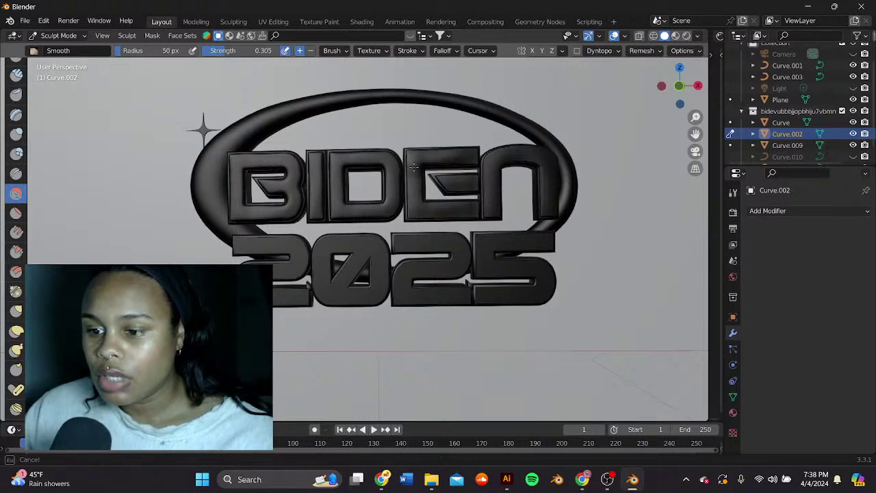
Step: Soften the E and N of BIDEN with further Smooth brush strokes at strength 0.305
{"action": "left_click_drag", "start_coordinate": [427, 216], "coordinate": [450, 221]}
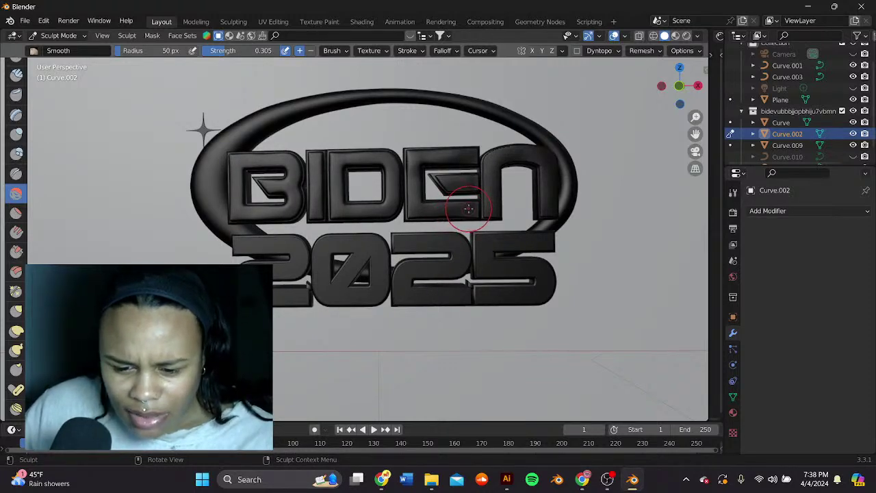
{"action": "left_click_drag", "start_coordinate": [488, 205], "coordinate": [490, 204]}
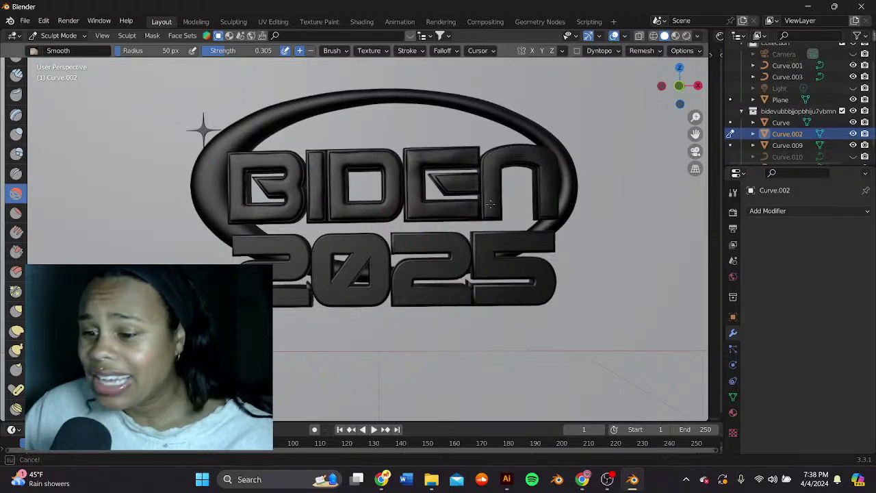
{"action": "mouse_move", "coordinate": [445, 176]}
{"action": "left_mouse_down"}
{"action": "mouse_move", "coordinate": [458, 158]}
{"action": "mouse_move", "coordinate": [404, 165]}
{"action": "left_mouse_up"}
{"action": "scroll", "coordinate": [532, 173], "scroll_direction": "down", "scroll_amount": 1}
{"action": "middle_click_drag", "start_coordinate": [532, 172], "coordinate": [489, 169]}
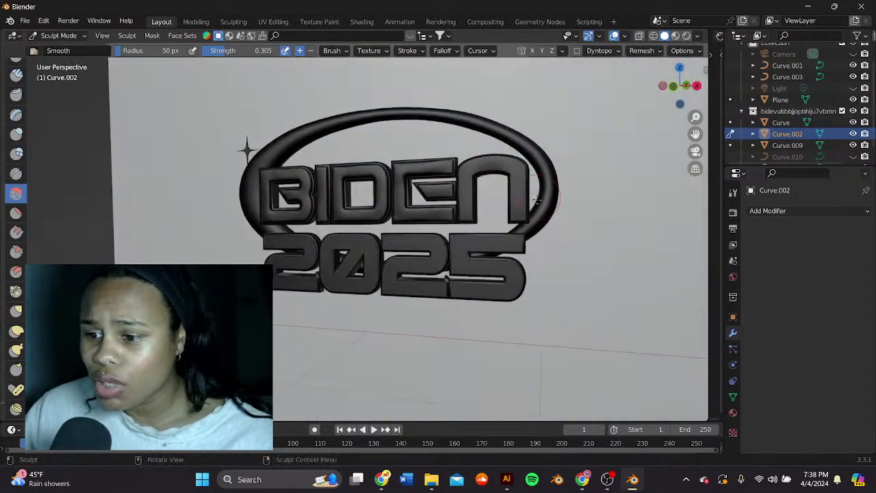
{"action": "left_click_drag", "start_coordinate": [537, 201], "coordinate": [520, 229]}
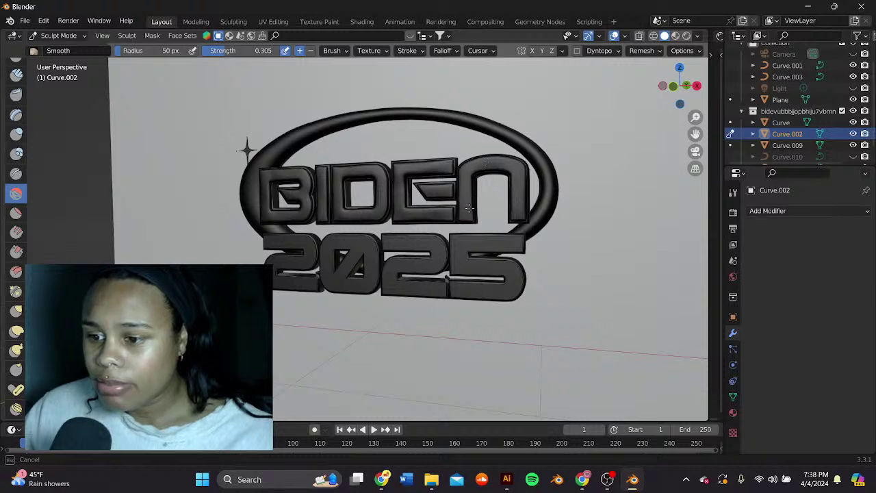
{"action": "left_click_drag", "start_coordinate": [467, 208], "coordinate": [503, 231]}
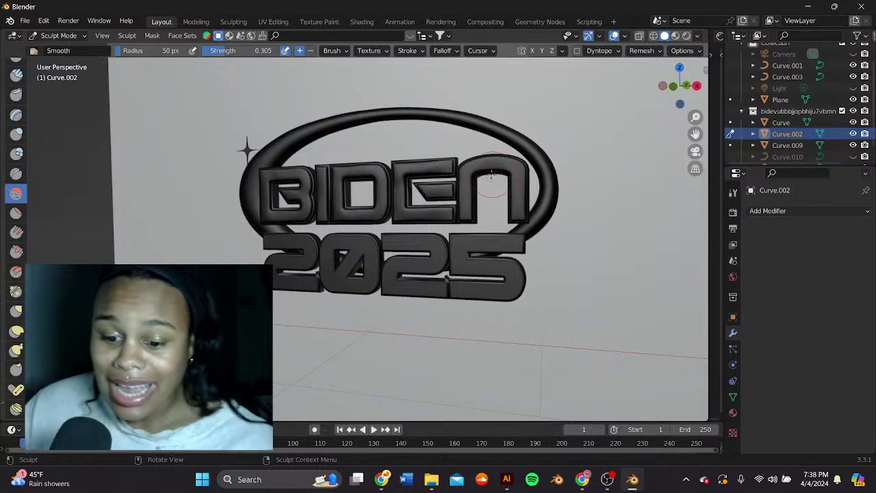
{"action": "middle_click_drag", "start_coordinate": [485, 172], "coordinate": [435, 174]}
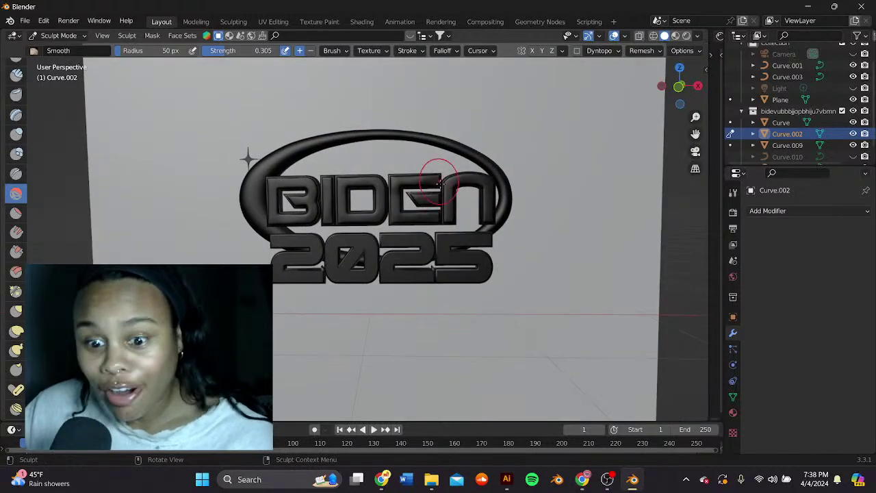
{"action": "scroll", "coordinate": [433, 176], "scroll_direction": "up", "scroll_amount": 4}
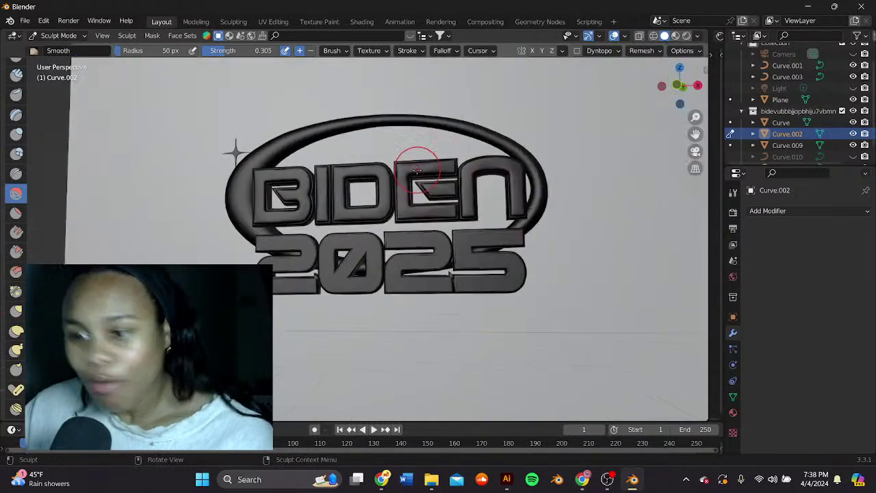
{"action": "mouse_move", "coordinate": [479, 143]}
{"action": "left_mouse_down"}
{"action": "mouse_move", "coordinate": [478, 127]}
{"action": "mouse_move", "coordinate": [418, 140]}
{"action": "left_mouse_up"}
{"action": "middle_click_drag", "start_coordinate": [373, 194], "coordinate": [383, 194]}
{"action": "scroll", "coordinate": [25, 167], "scroll_direction": "down", "scroll_amount": 2}
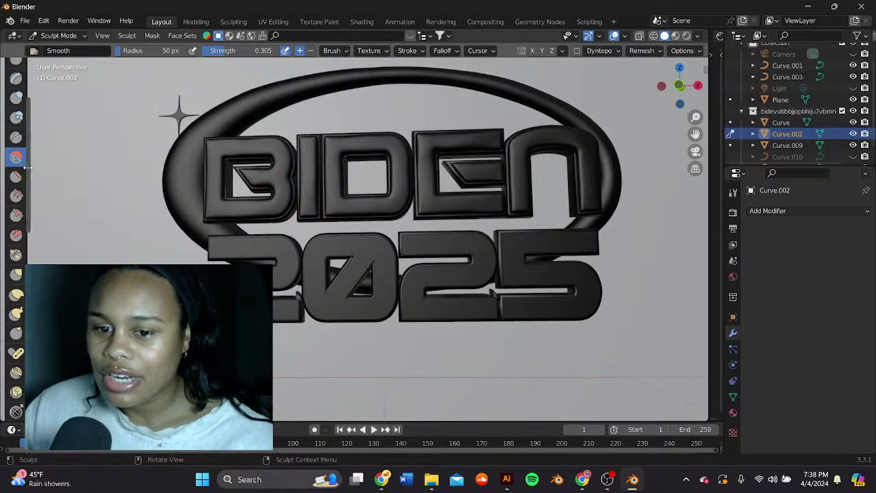
Step: Try to sculpt the first 2 of 2025 with the Smooth brush at strength 0.305
{"action": "scroll", "coordinate": [27, 167], "scroll_direction": "down", "scroll_amount": 2}
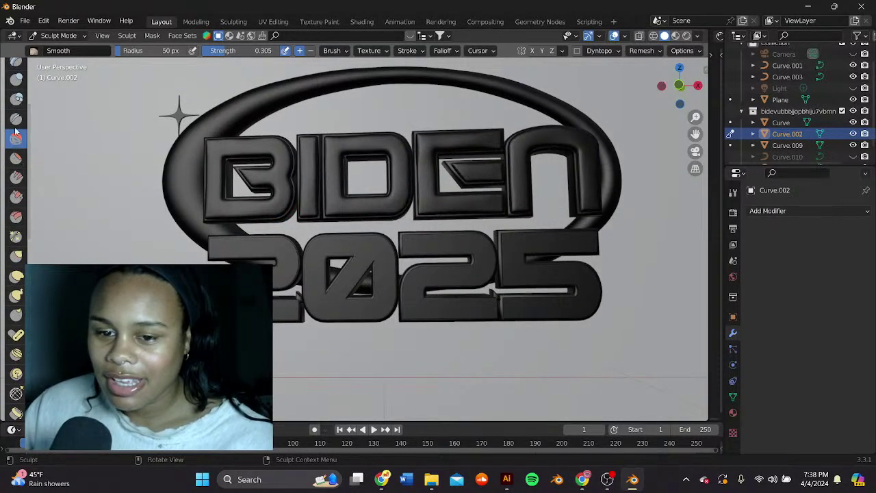
{"action": "left_click", "coordinate": [15, 79]}
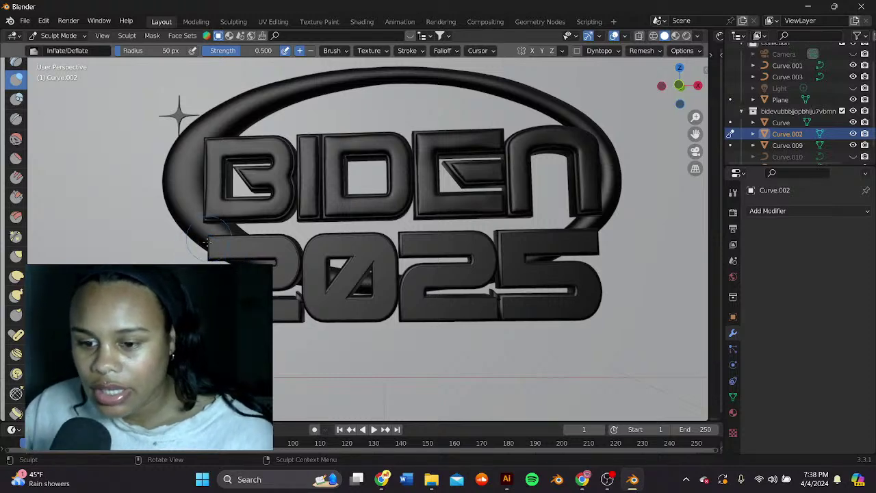
{"action": "scroll", "coordinate": [236, 248], "scroll_direction": "down", "scroll_amount": 2}
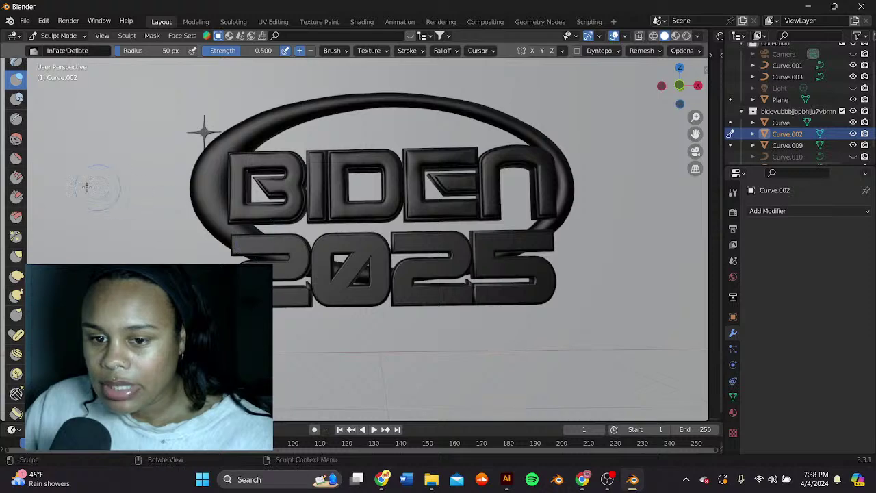
{"action": "left_click", "coordinate": [16, 138]}
{"action": "left_click_drag", "start_coordinate": [239, 249], "coordinate": [253, 246]}
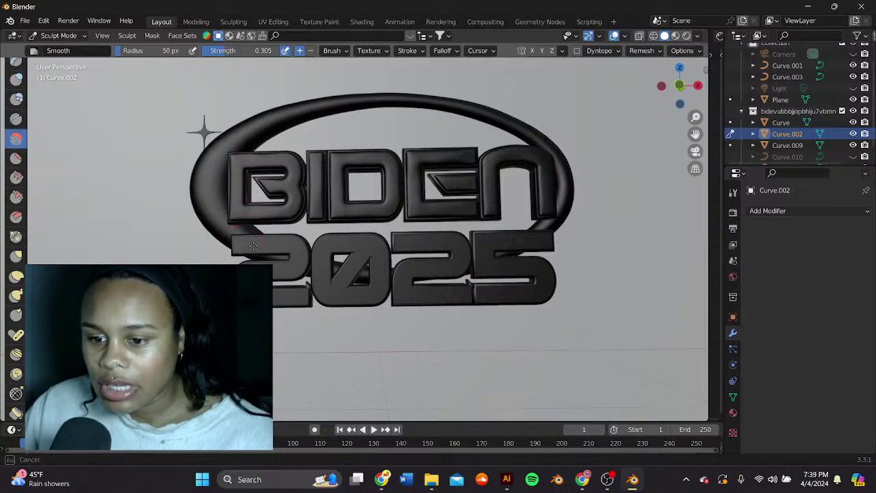
Step: Take BIDEN out of Sculpt Mode, select the 2025 lettering and put it into Sculpt Mode
{"action": "left_click", "coordinate": [58, 35]}
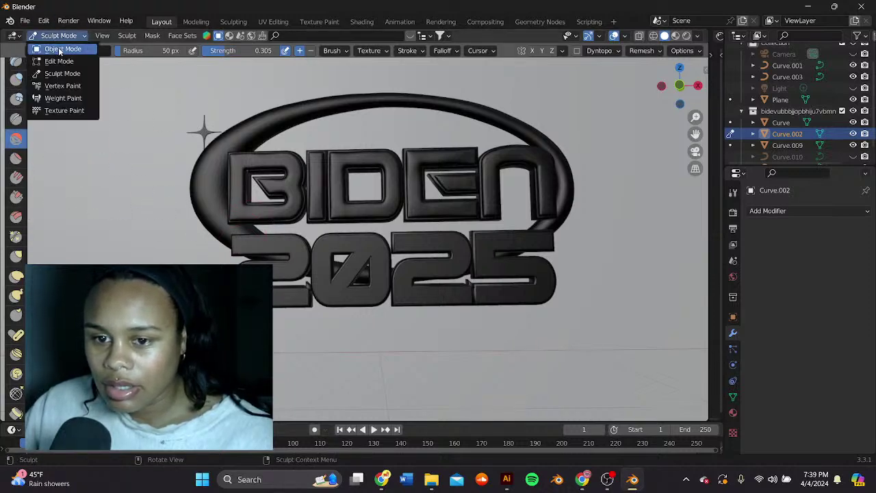
{"action": "left_click", "coordinate": [58, 47]}
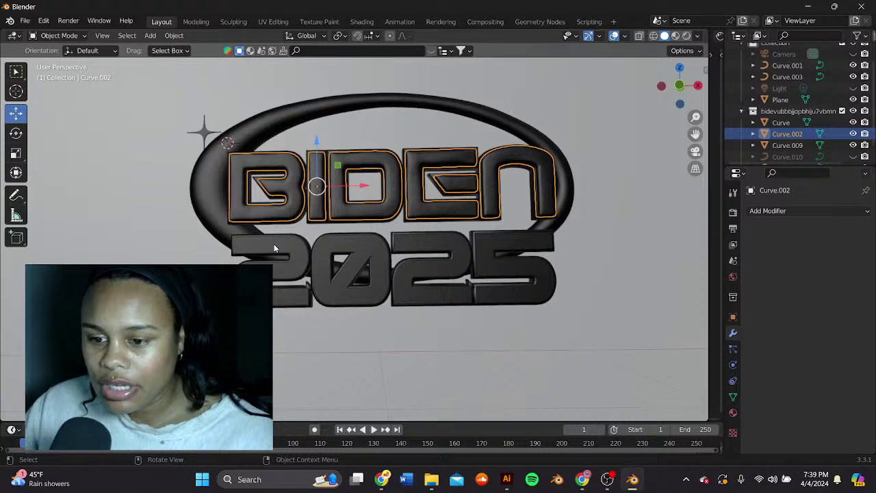
{"action": "left_click", "coordinate": [273, 243]}
{"action": "scroll", "coordinate": [121, 239], "scroll_direction": "down", "scroll_amount": 2}
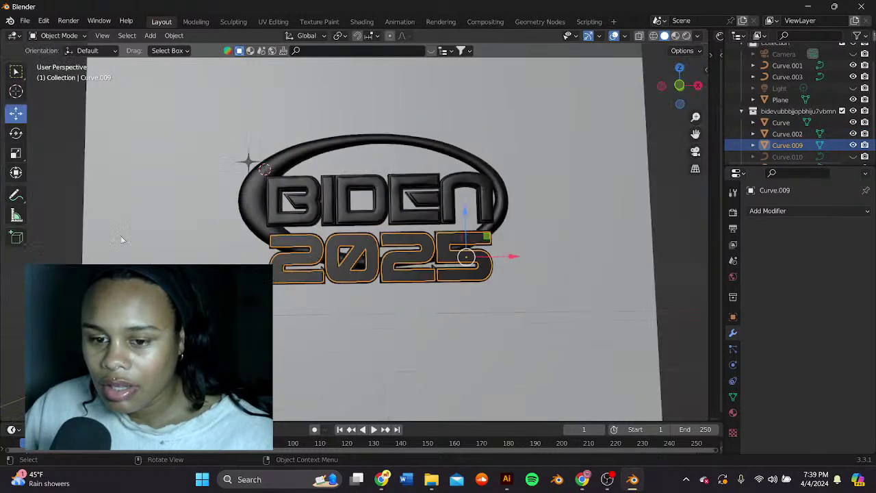
{"action": "scroll", "coordinate": [244, 231], "scroll_direction": "up", "scroll_amount": 1}
{"action": "left_click_drag", "start_coordinate": [695, 135], "coordinate": [703, 113]}
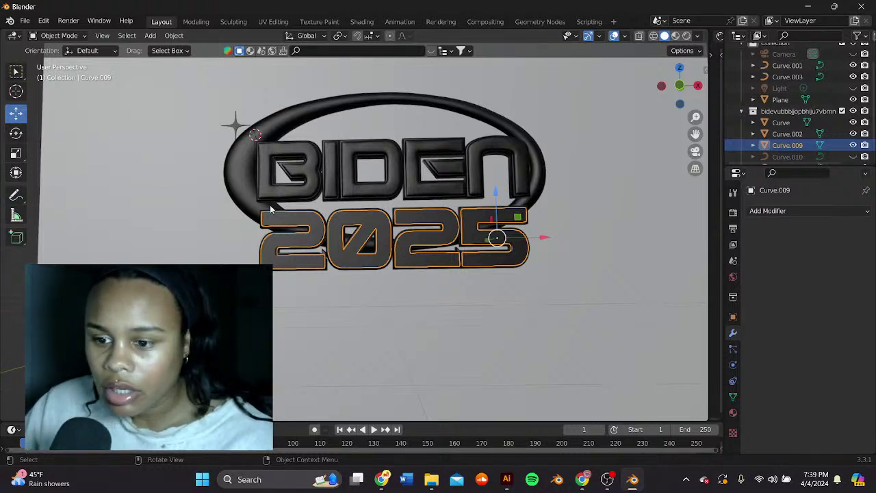
{"action": "left_click", "coordinate": [58, 36]}
{"action": "left_click", "coordinate": [59, 59]}
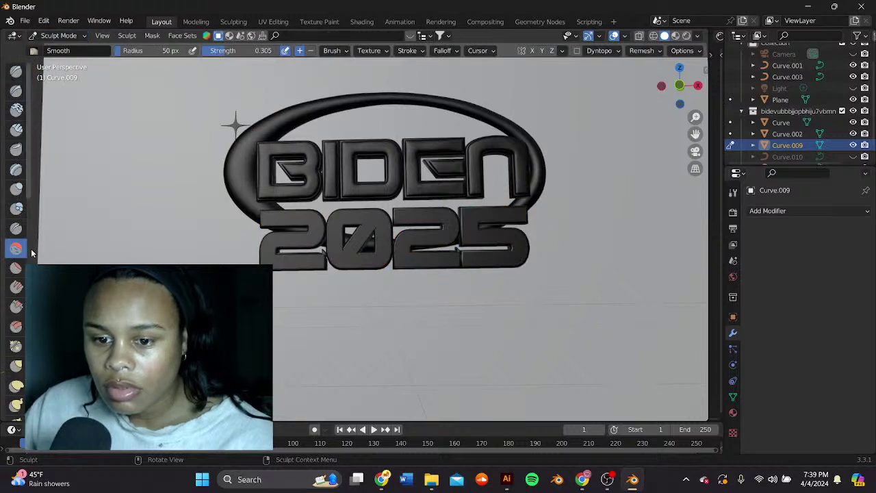
Step: Puff up the 2025 digits with Inflate/Deflate brush strokes at strength 0.500
{"action": "left_click", "coordinate": [15, 189]}
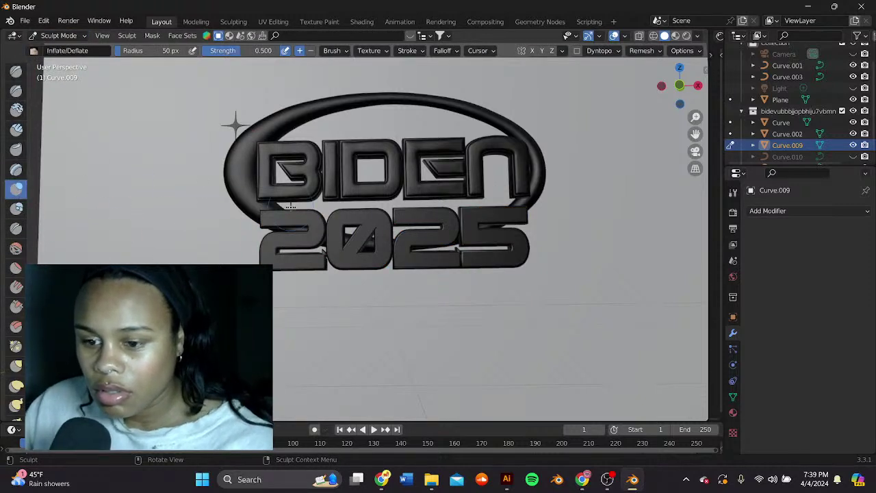
{"action": "scroll", "coordinate": [245, 208], "scroll_direction": "up", "scroll_amount": 1}
{"action": "mouse_move", "coordinate": [244, 209]}
{"action": "left_mouse_down"}
{"action": "mouse_move", "coordinate": [304, 220]}
{"action": "mouse_move", "coordinate": [298, 235]}
{"action": "left_mouse_up"}
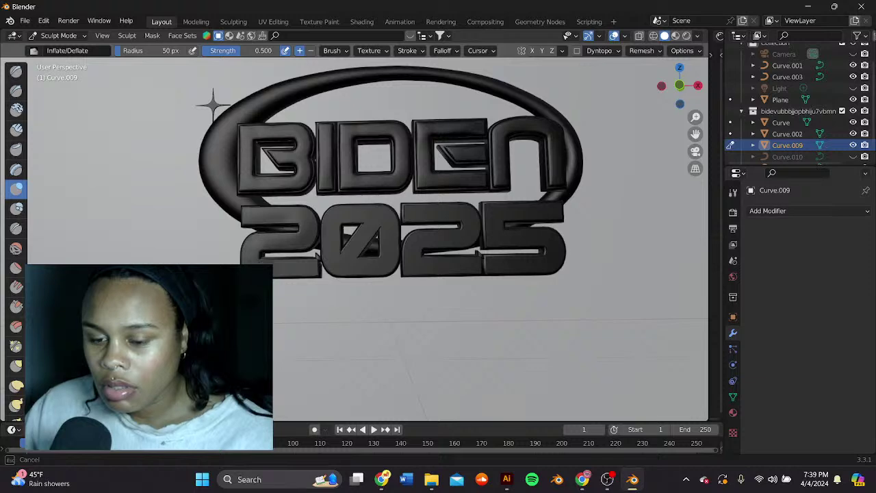
{"action": "mouse_move", "coordinate": [278, 270]}
{"action": "left_mouse_down"}
{"action": "mouse_move", "coordinate": [301, 270]}
{"action": "mouse_move", "coordinate": [338, 221]}
{"action": "mouse_move", "coordinate": [341, 265]}
{"action": "mouse_move", "coordinate": [381, 267]}
{"action": "left_mouse_up"}
{"action": "mouse_move", "coordinate": [383, 231]}
{"action": "left_mouse_down"}
{"action": "mouse_move", "coordinate": [375, 214]}
{"action": "mouse_move", "coordinate": [342, 210]}
{"action": "mouse_move", "coordinate": [370, 226]}
{"action": "mouse_move", "coordinate": [332, 262]}
{"action": "mouse_move", "coordinate": [423, 209]}
{"action": "mouse_move", "coordinate": [415, 211]}
{"action": "mouse_move", "coordinate": [468, 214]}
{"action": "mouse_move", "coordinate": [455, 236]}
{"action": "mouse_move", "coordinate": [414, 245]}
{"action": "mouse_move", "coordinate": [414, 264]}
{"action": "mouse_move", "coordinate": [477, 267]}
{"action": "left_mouse_up"}
{"action": "middle_click_drag", "start_coordinate": [592, 204], "coordinate": [566, 201]}
{"action": "left_click_drag", "start_coordinate": [562, 201], "coordinate": [536, 201]}
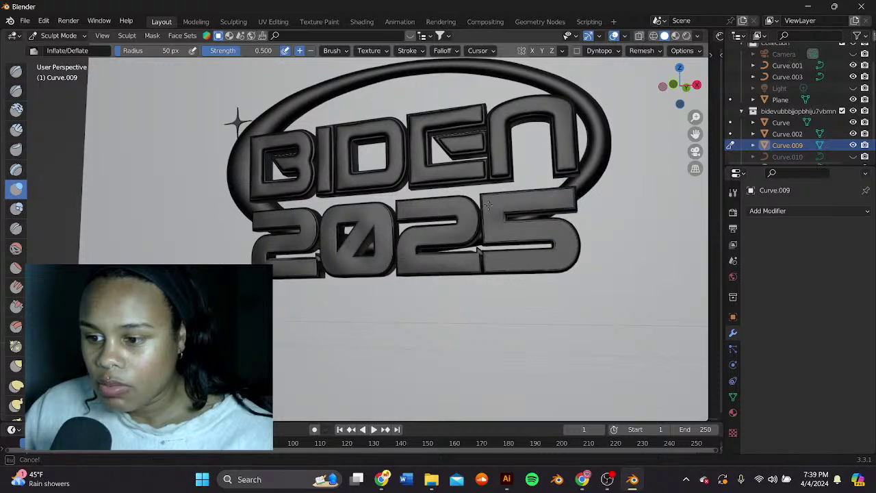
{"action": "mouse_move", "coordinate": [499, 237]}
{"action": "left_mouse_down"}
{"action": "mouse_move", "coordinate": [532, 230]}
{"action": "mouse_move", "coordinate": [573, 245]}
{"action": "mouse_move", "coordinate": [527, 264]}
{"action": "mouse_move", "coordinate": [485, 262]}
{"action": "left_mouse_up"}
{"action": "middle_click_drag", "start_coordinate": [267, 237], "coordinate": [291, 237]}
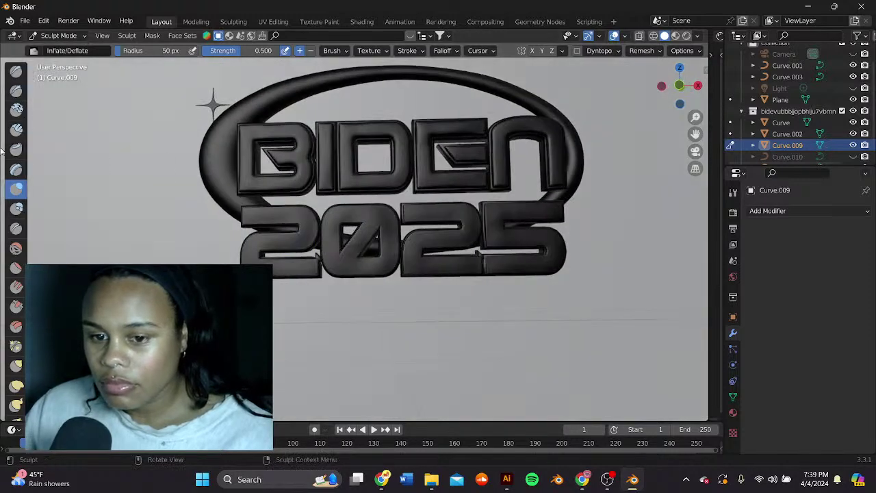
Step: Soften the inflated 2025 digits with Smooth brush strokes at strength 0.305
{"action": "left_click", "coordinate": [15, 248]}
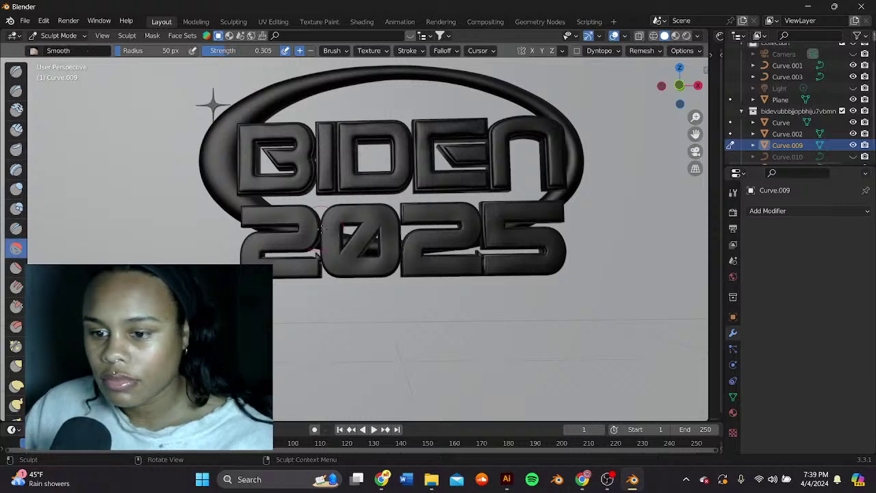
{"action": "mouse_move", "coordinate": [250, 214]}
{"action": "left_mouse_down"}
{"action": "mouse_move", "coordinate": [277, 214]}
{"action": "mouse_move", "coordinate": [261, 230]}
{"action": "mouse_move", "coordinate": [308, 258]}
{"action": "mouse_move", "coordinate": [343, 240]}
{"action": "mouse_move", "coordinate": [384, 171]}
{"action": "left_mouse_up"}
{"action": "left_click_drag", "start_coordinate": [399, 251], "coordinate": [404, 260]}
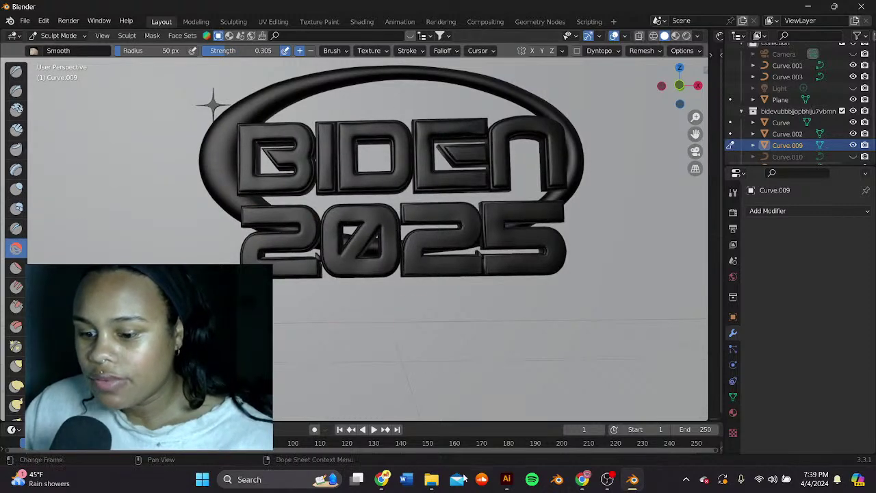
Step: Switch to Chrome and search Google Images for "tim scott gums"
{"action": "left_click", "coordinate": [381, 479]}
{"action": "left_click", "coordinate": [186, 36]}
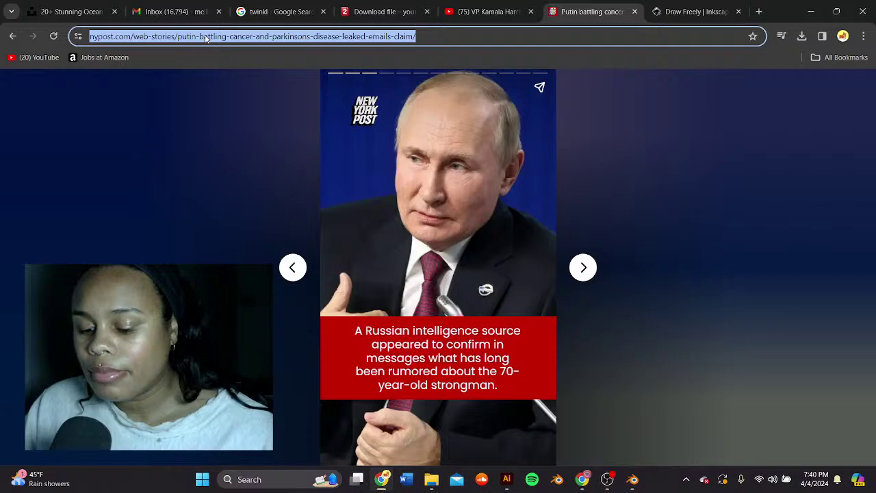
{"action": "type", "text": "r"}
{"action": "key", "text": "BackSpace"}
{"action": "key", "text": "BackSpace"}
{"action": "key", "text": "BackSpace"}
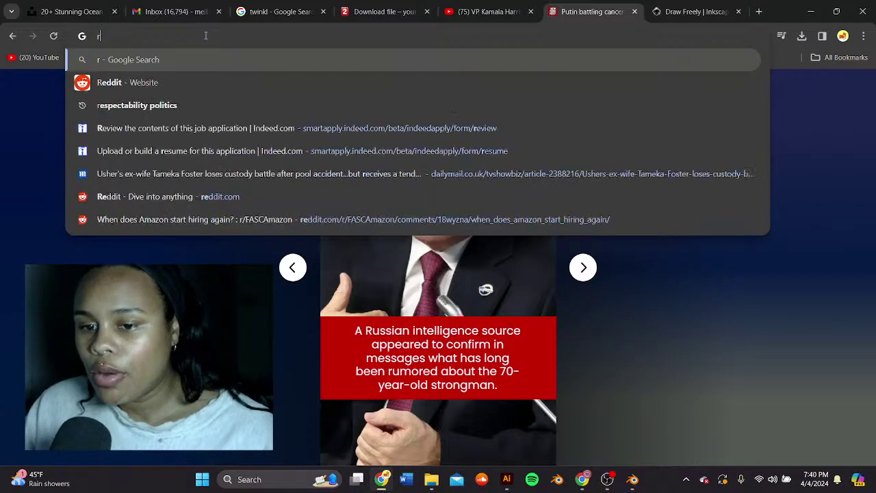
{"action": "type", "text": "tim scott gu"}
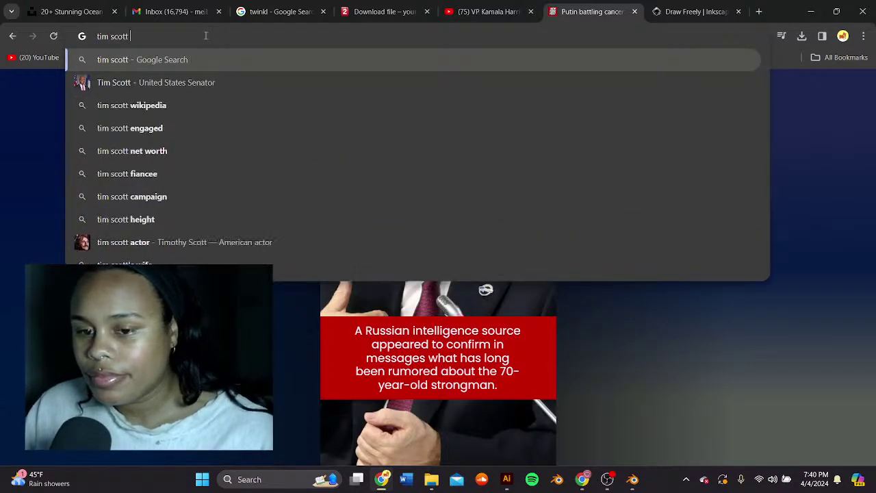
{"action": "key", "text": "BackSpace"}
{"action": "type", "text": "ums"}
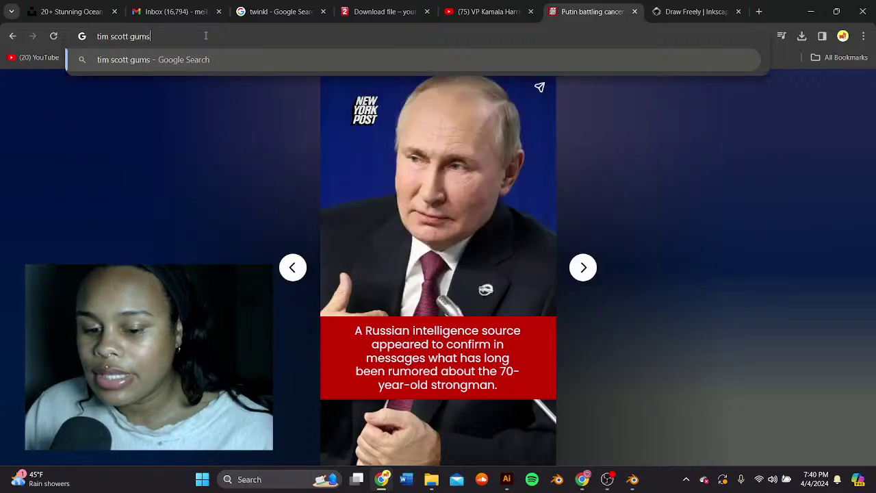
{"action": "key", "text": "Return"}
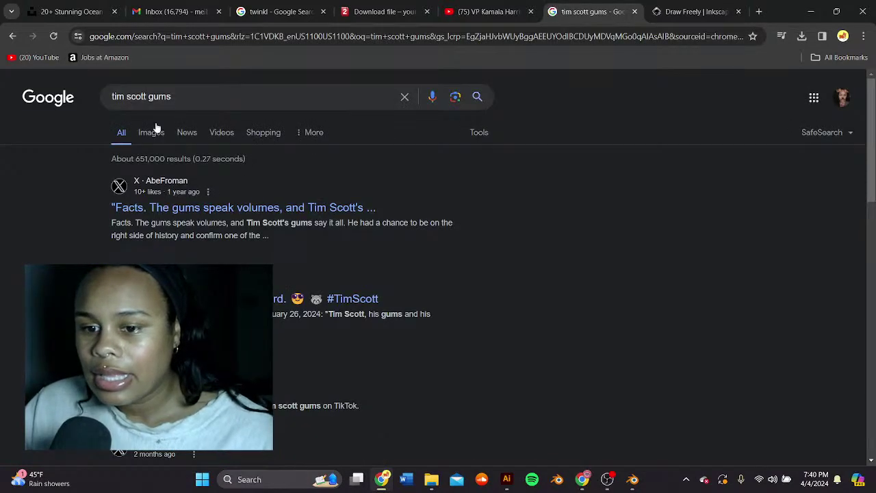
{"action": "left_click", "coordinate": [155, 130]}
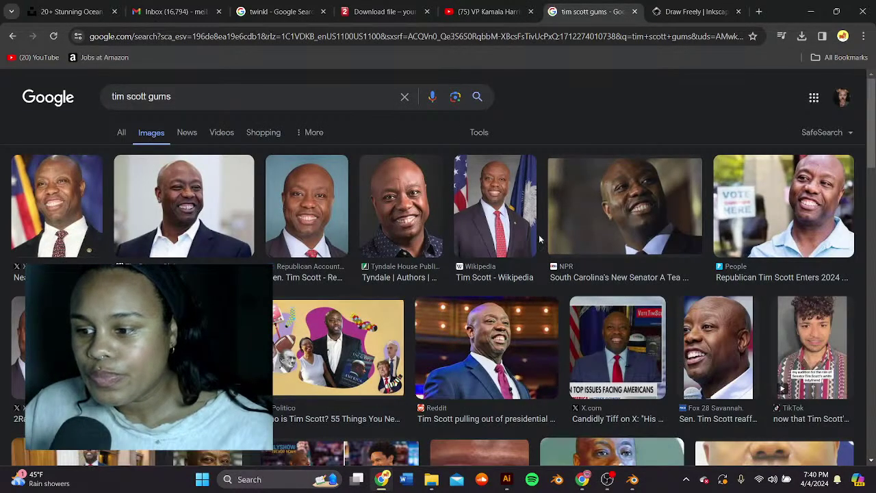
Step: Preview the Tyndale House Publishers portrait and visit its source page to view the photo
{"action": "left_click", "coordinate": [431, 224]}
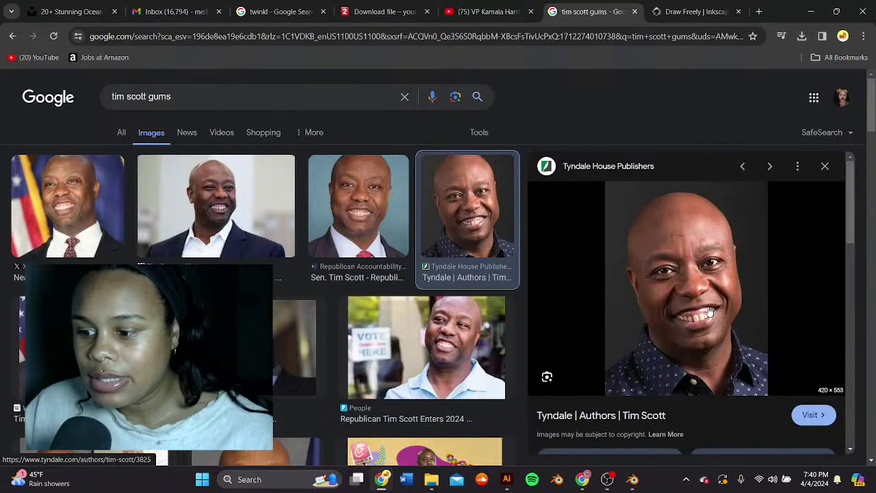
{"action": "left_click", "coordinate": [710, 312]}
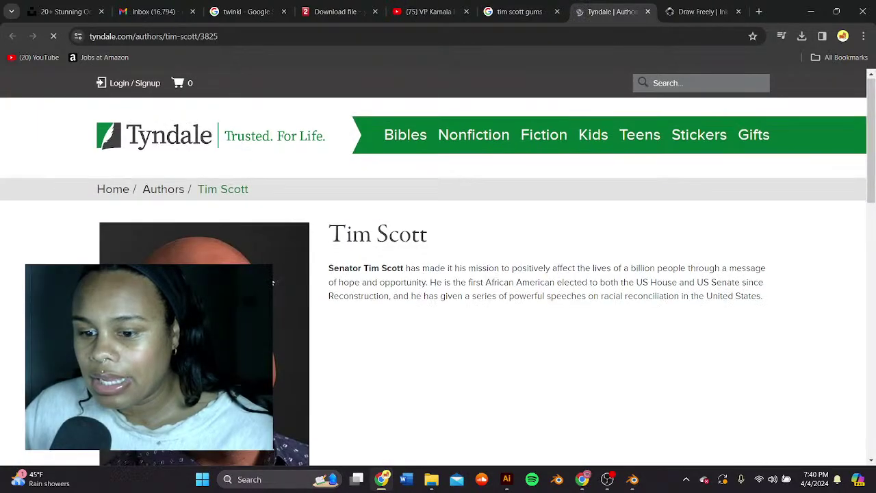
{"action": "scroll", "coordinate": [273, 252], "scroll_direction": "down", "scroll_amount": 3}
Step: Magnify the Tyndale author page to 150% to see the portrait closer, and return the page to normal size
{"action": "left_click", "coordinate": [863, 36]}
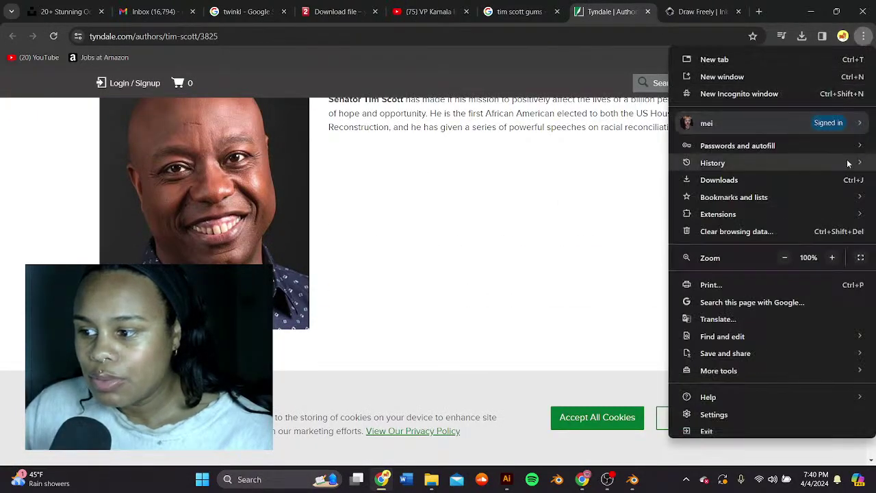
{"action": "left_click", "coordinate": [830, 262]}
{"action": "left_click", "coordinate": [830, 262]}
{"action": "left_click", "coordinate": [830, 262]}
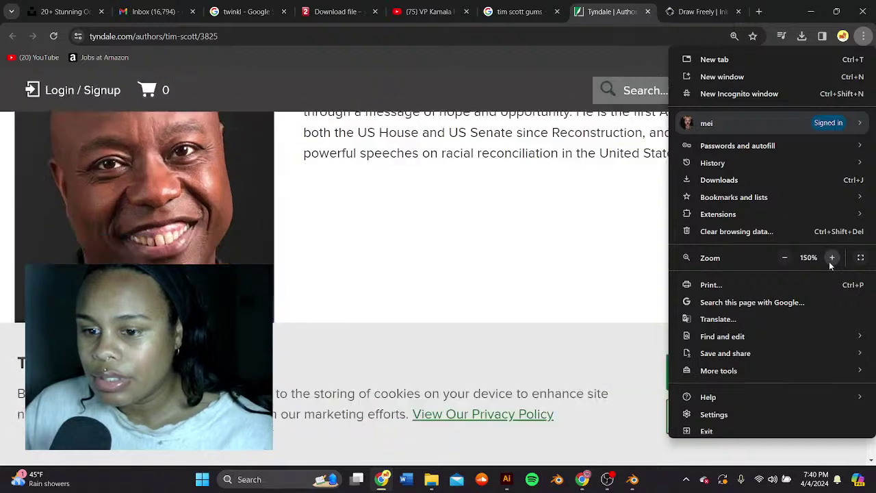
{"action": "left_click", "coordinate": [377, 205]}
{"action": "left_click", "coordinate": [863, 35]}
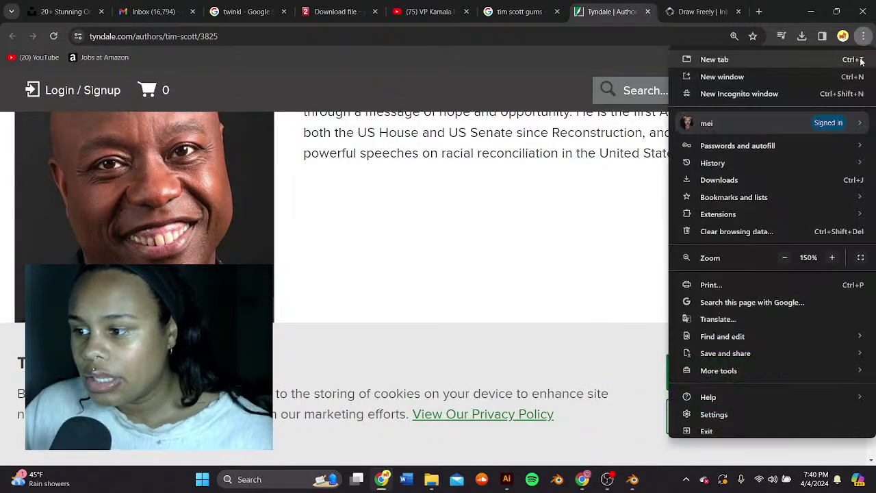
{"action": "left_click", "coordinate": [785, 257]}
{"action": "left_click", "coordinate": [785, 257]}
{"action": "left_click", "coordinate": [785, 257]}
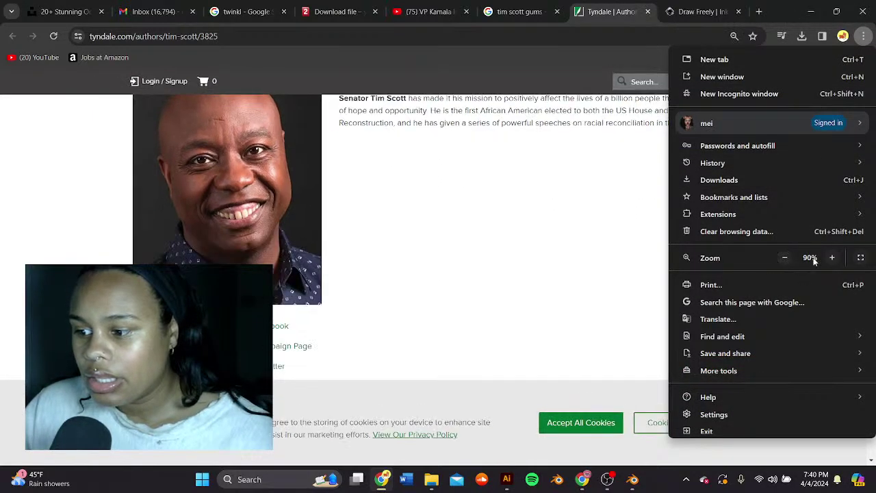
{"action": "key", "text": "Escape"}
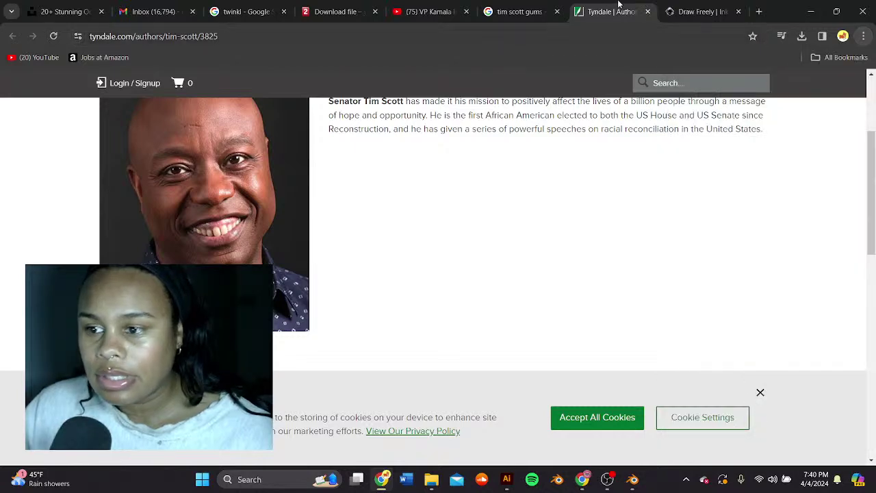
Step: Return to the "tim scott gums" image results, preview the People photo, and copy the portrait from the Instagram result
{"action": "left_click", "coordinate": [518, 12]}
{"action": "scroll", "coordinate": [262, 219], "scroll_direction": "down", "scroll_amount": 3}
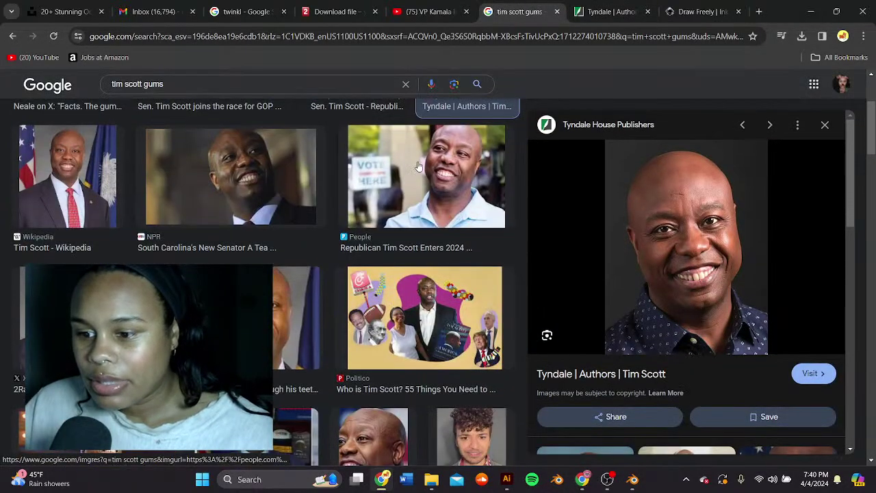
{"action": "left_click", "coordinate": [419, 167]}
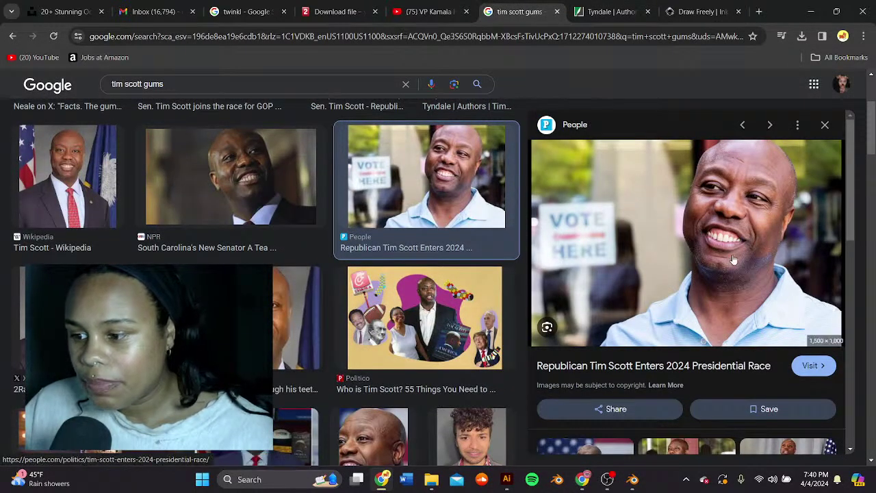
{"action": "right_click", "coordinate": [657, 270]}
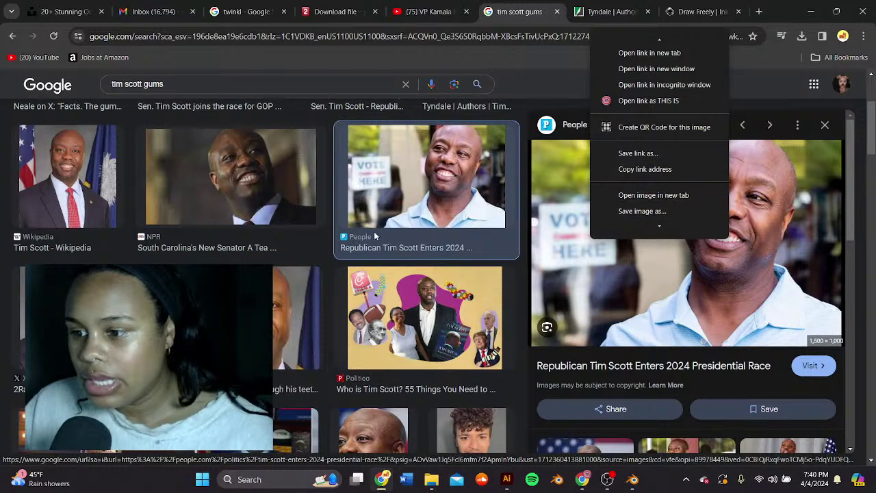
{"action": "left_click", "coordinate": [295, 293]}
{"action": "right_click", "coordinate": [712, 209]}
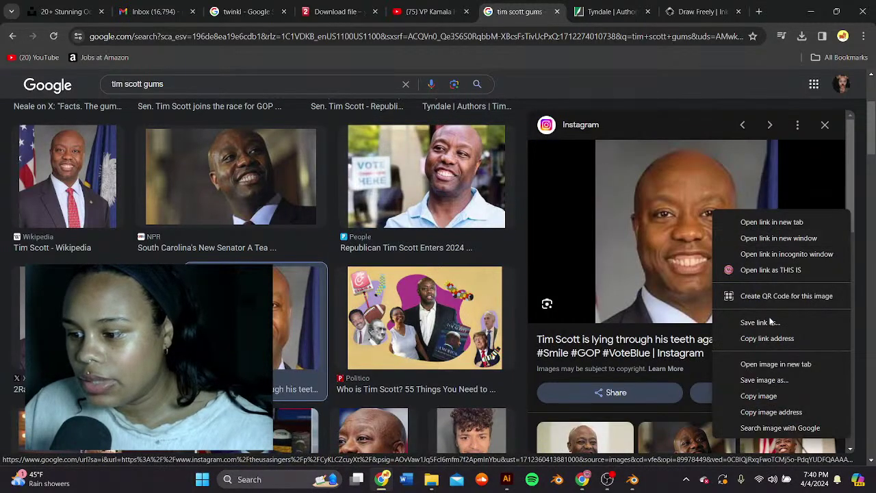
{"action": "left_click", "coordinate": [758, 395]}
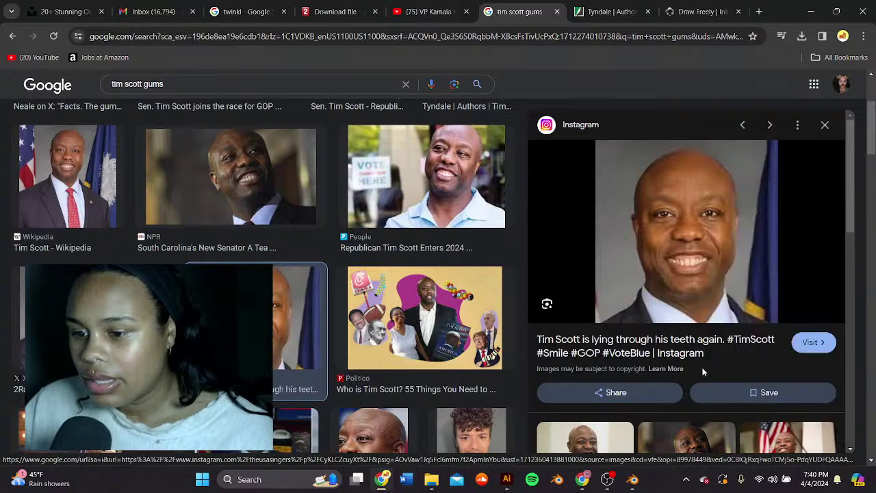
Step: Preview the Republican Accountability Project portrait of Tim Scott and copy the image
{"action": "scroll", "coordinate": [380, 205], "scroll_direction": "up", "scroll_amount": 3}
{"action": "left_click", "coordinate": [380, 205]}
{"action": "right_click", "coordinate": [712, 252]}
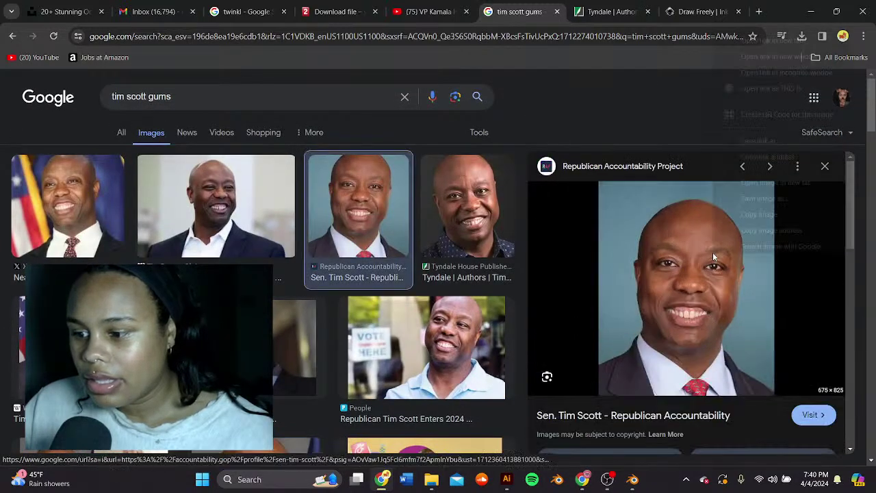
{"action": "left_click", "coordinate": [759, 225]}
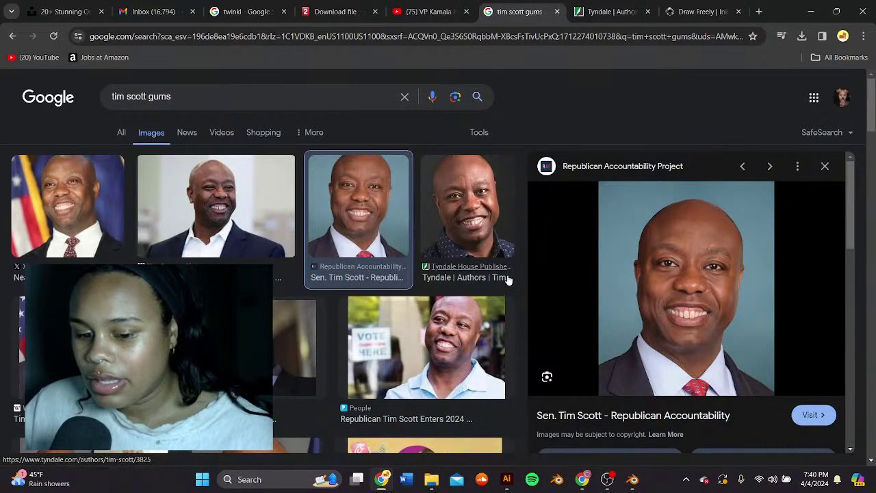
Step: Switch to Illustrator and paste the copied portrait beside the wing artwork in the Untitled-1 document
{"action": "left_click", "coordinate": [506, 478]}
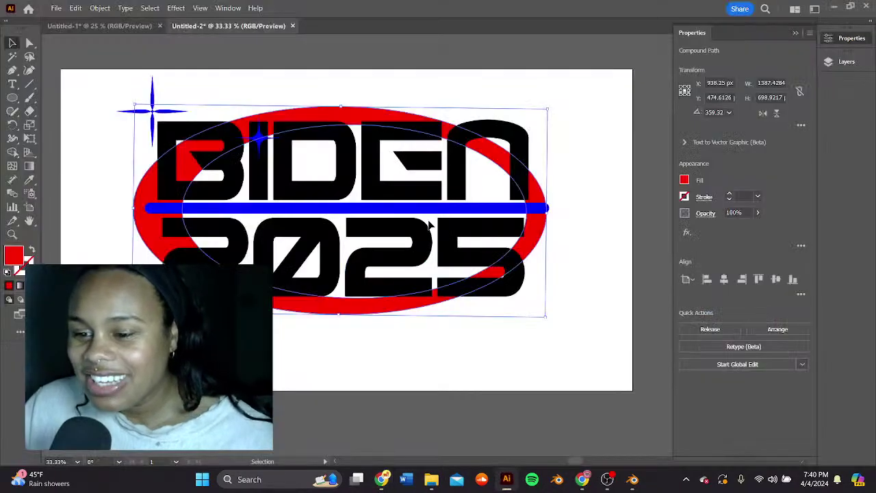
{"action": "left_click", "coordinate": [73, 26]}
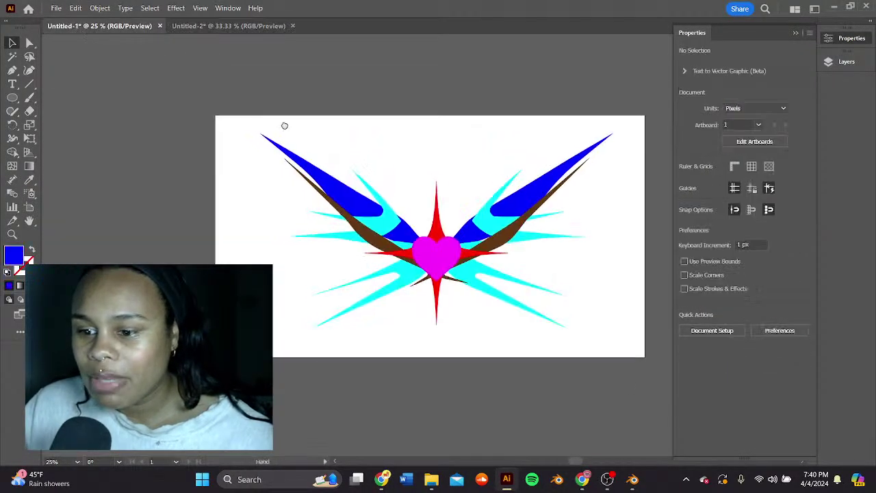
{"action": "left_click_drag", "start_coordinate": [445, 286], "coordinate": [140, 130]}
{"action": "left_click", "coordinate": [393, 188]}
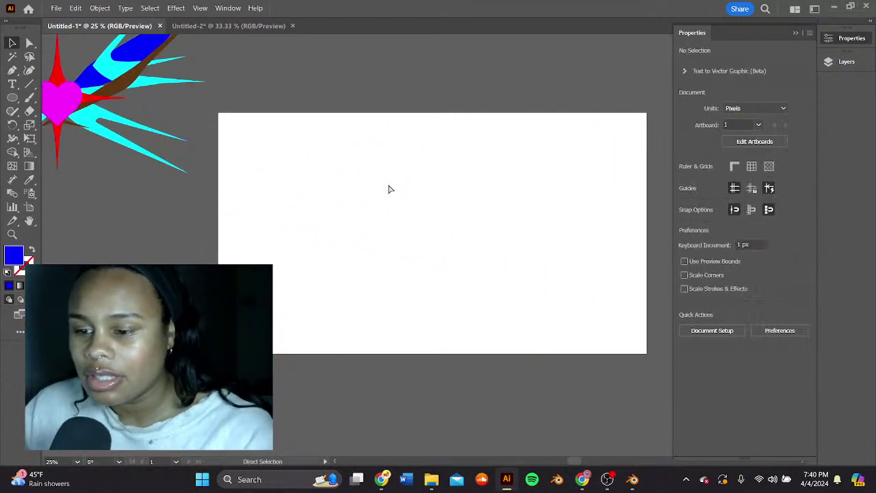
{"action": "key", "text": "ctrl+v"}
Step: Enlarge the pasted portrait proportionally to about 2058 by 2515 px and position it over the blank artboard
{"action": "left_click_drag", "start_coordinate": [499, 154], "coordinate": [670, 22], "text": "shift"}
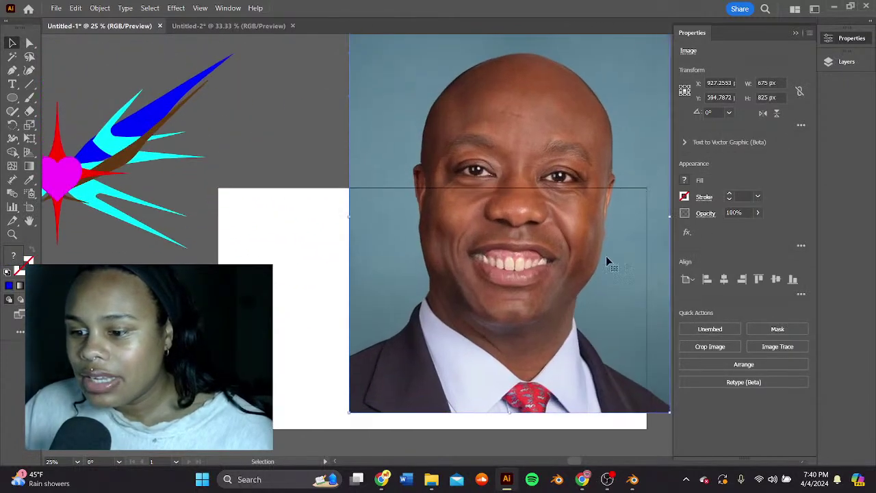
{"action": "left_click_drag", "start_coordinate": [609, 262], "coordinate": [515, 274]}
{"action": "left_click_drag", "start_coordinate": [526, 168], "coordinate": [526, 234]}
{"action": "left_click_drag", "start_coordinate": [575, 99], "coordinate": [713, 22], "text": "shift"}
{"action": "scroll", "coordinate": [545, 325], "scroll_direction": "down", "scroll_amount": 3}
{"action": "scroll", "coordinate": [545, 328], "scroll_direction": "down", "scroll_amount": 2}
{"action": "left_click_drag", "start_coordinate": [549, 167], "coordinate": [499, 266]}
Step: Examine the teeth and gums in the enlarged portrait, both close up and with the whole face in view
{"action": "scroll", "coordinate": [498, 266], "scroll_direction": "up", "scroll_amount": 3, "text": "alt"}
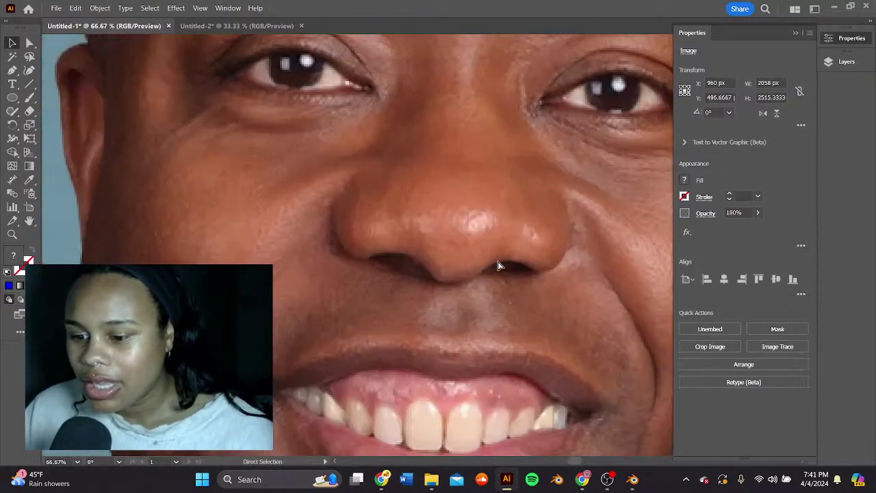
{"action": "scroll", "coordinate": [612, 307], "scroll_direction": "down", "scroll_amount": 5}
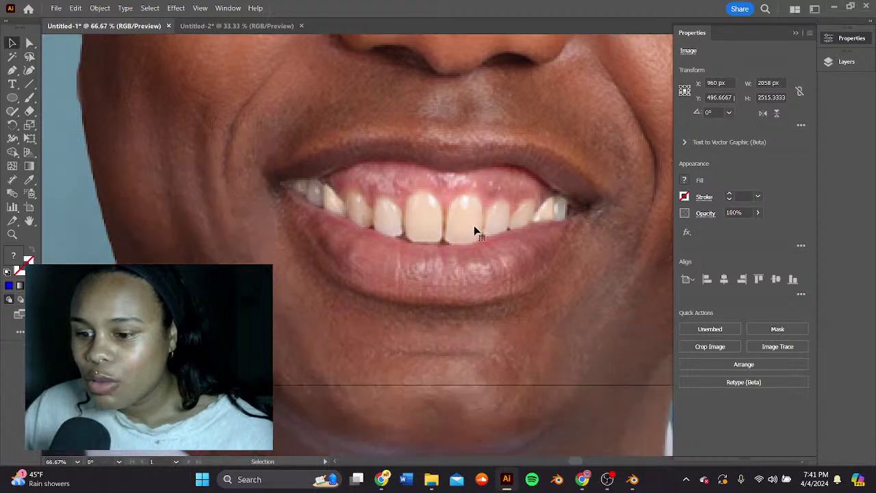
{"action": "scroll", "coordinate": [475, 236], "scroll_direction": "up", "scroll_amount": 6}
{"action": "scroll", "coordinate": [475, 236], "scroll_direction": "down", "scroll_amount": 1, "text": "alt"}
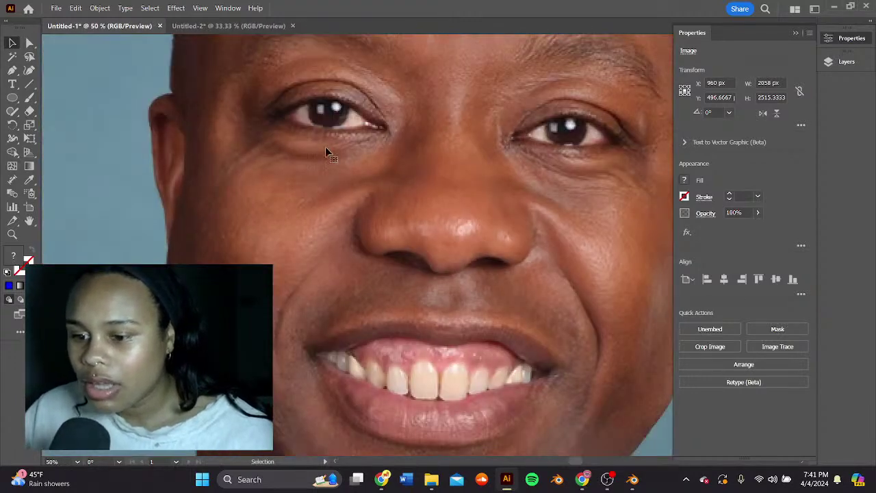
{"action": "scroll", "coordinate": [457, 243], "scroll_direction": "down", "scroll_amount": 2}
{"action": "scroll", "coordinate": [456, 241], "scroll_direction": "down", "scroll_amount": 2}
{"action": "left_click_drag", "start_coordinate": [531, 245], "coordinate": [430, 206]}
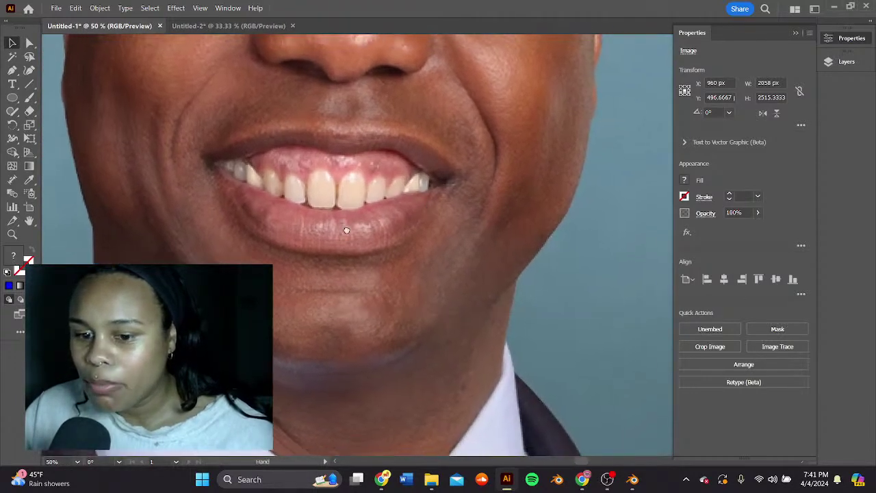
{"action": "left_click_drag", "start_coordinate": [347, 228], "coordinate": [448, 276]}
{"action": "left_click_drag", "start_coordinate": [526, 271], "coordinate": [536, 292]}
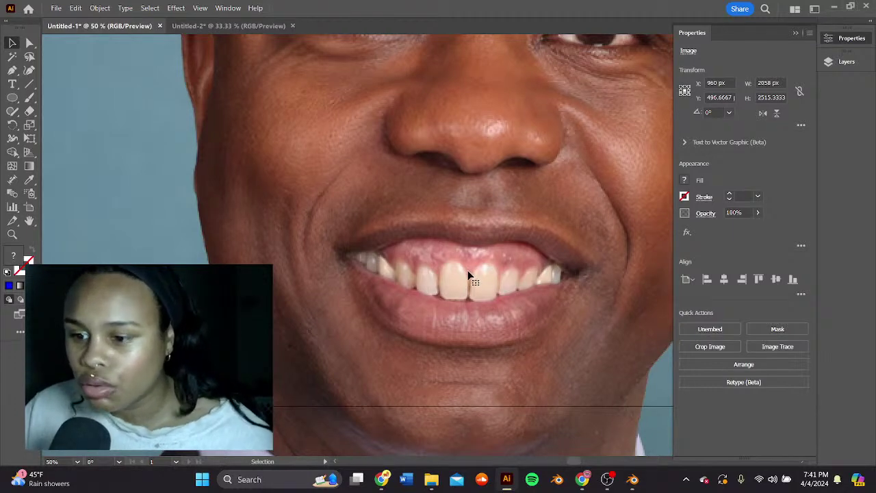
{"action": "left_click_drag", "start_coordinate": [545, 195], "coordinate": [463, 230]}
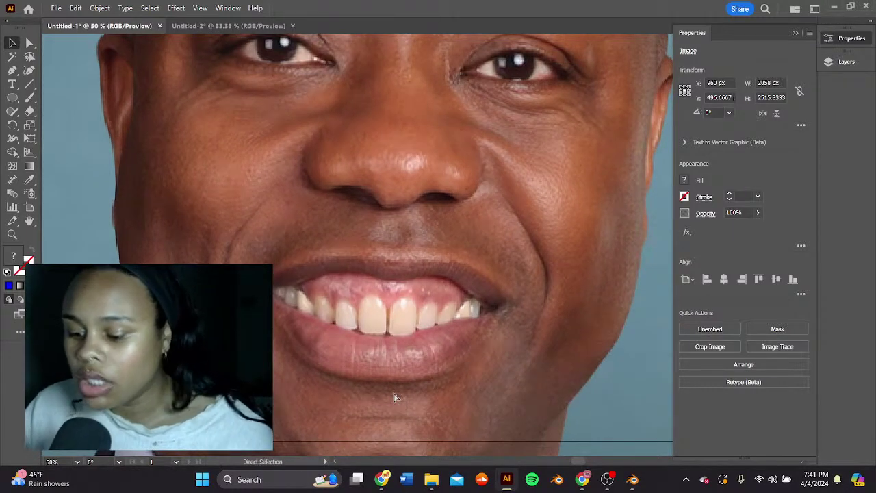
{"action": "scroll", "coordinate": [394, 397], "scroll_direction": "down", "scroll_amount": 5, "text": "alt"}
{"action": "scroll", "coordinate": [393, 397], "scroll_direction": "up", "scroll_amount": 3, "text": "alt"}
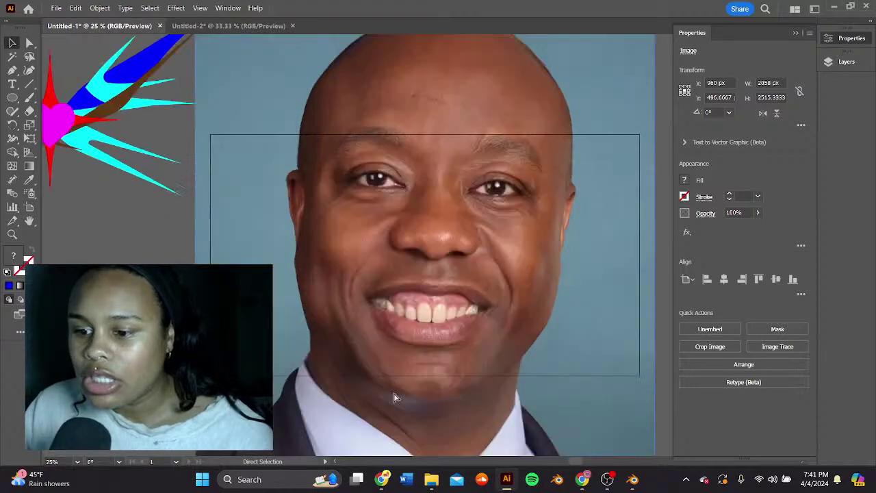
{"action": "scroll", "coordinate": [393, 397], "scroll_direction": "down", "scroll_amount": 2, "text": "alt"}
{"action": "scroll", "coordinate": [393, 397], "scroll_direction": "up", "scroll_amount": 4, "text": "alt"}
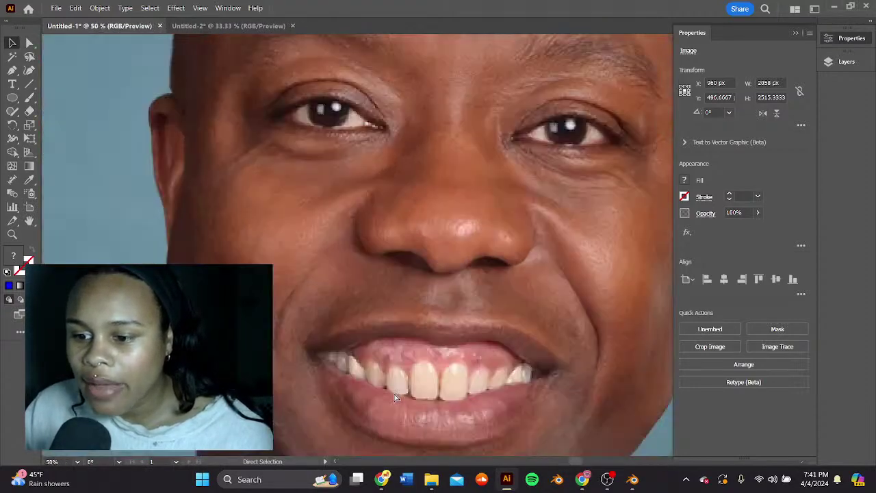
{"action": "scroll", "coordinate": [395, 397], "scroll_direction": "up", "scroll_amount": 2, "text": "alt"}
{"action": "scroll", "coordinate": [447, 309], "scroll_direction": "down", "scroll_amount": 5}
{"action": "scroll", "coordinate": [479, 267], "scroll_direction": "up", "scroll_amount": 2, "text": "alt"}
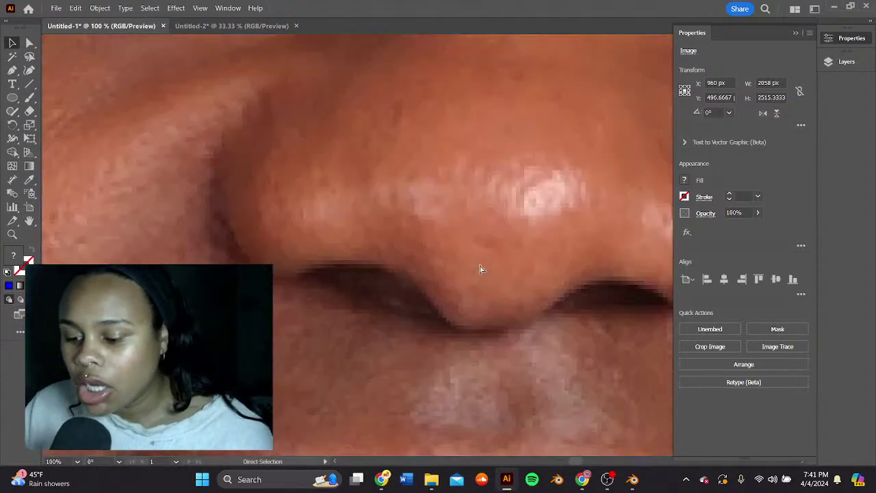
{"action": "scroll", "coordinate": [479, 269], "scroll_direction": "down", "scroll_amount": 3, "text": "alt"}
{"action": "scroll", "coordinate": [486, 264], "scroll_direction": "down", "scroll_amount": 1}
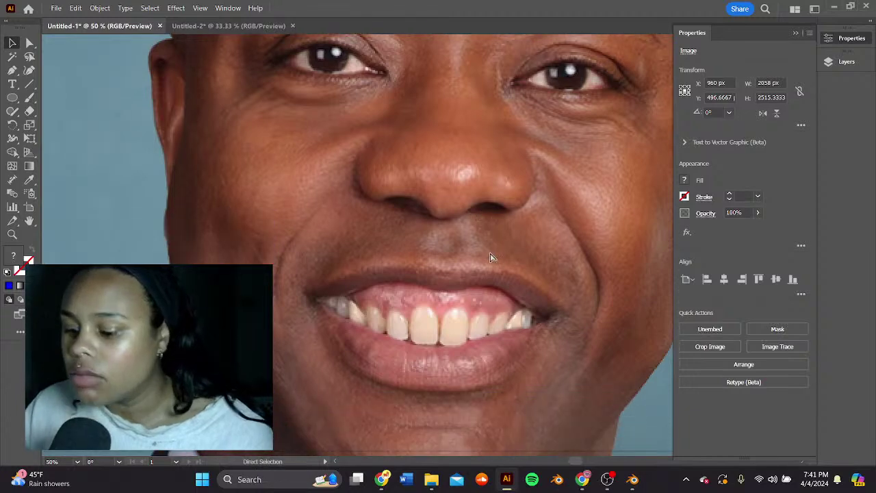
{"action": "scroll", "coordinate": [490, 257], "scroll_direction": "down", "scroll_amount": 4, "text": "alt"}
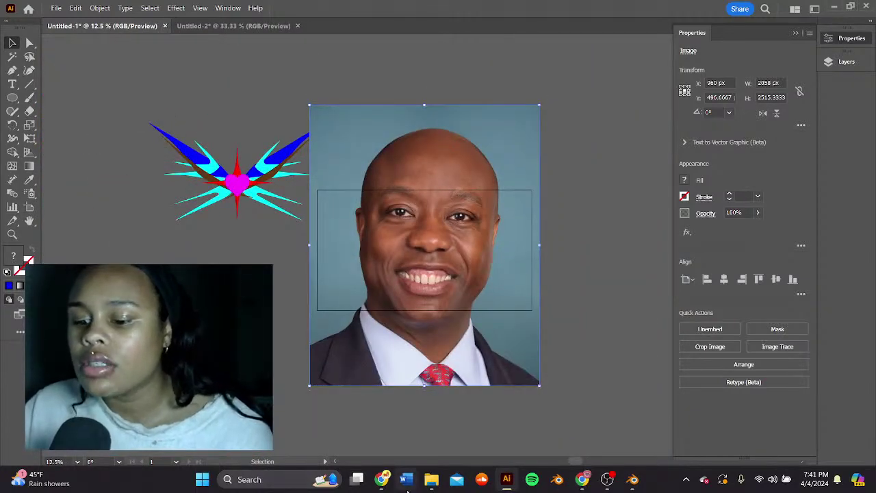
Step: Switch to Chrome, shorten the image search to "tim scott", and show all result types
{"action": "left_click", "coordinate": [382, 479]}
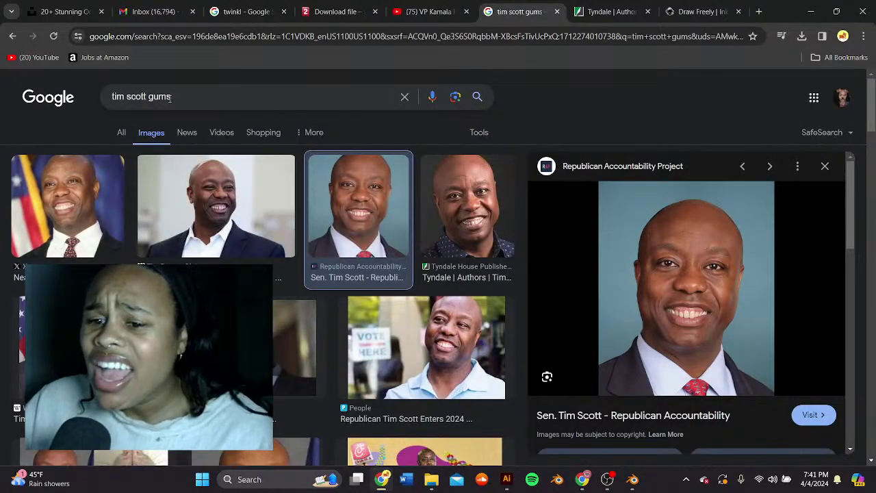
{"action": "key", "text": "BackSpace"}
{"action": "key", "text": "BackSpace"}
{"action": "key", "text": "BackSpace"}
{"action": "key", "text": "BackSpace"}
{"action": "key", "text": "BackSpace"}
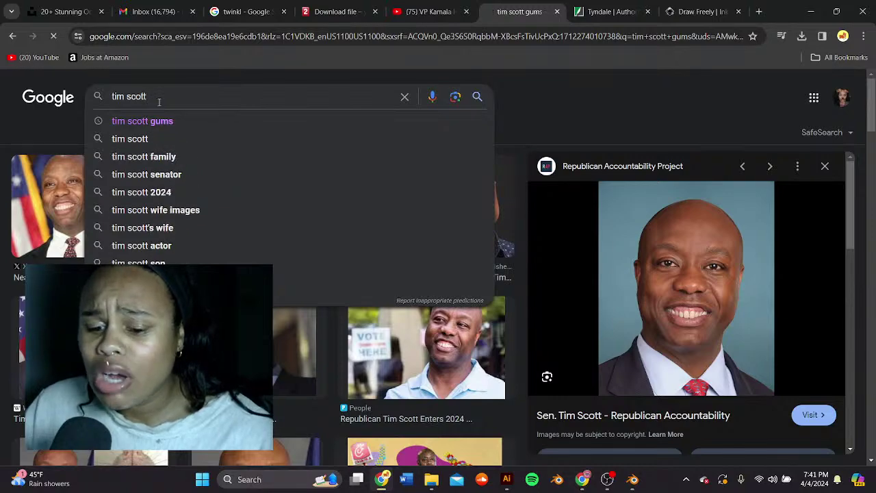
{"action": "key", "text": "Return"}
{"action": "left_click", "coordinate": [122, 131]}
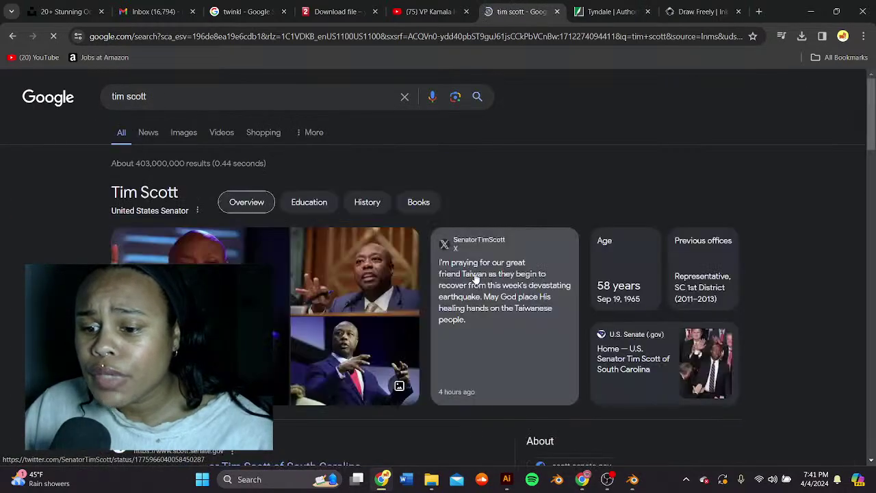
Step: Look through the Tim Scott search results, including the senator's biography, profile links and related people
{"action": "scroll", "coordinate": [471, 277], "scroll_direction": "down", "scroll_amount": 3}
{"action": "scroll", "coordinate": [469, 275], "scroll_direction": "up", "scroll_amount": 2}
{"action": "scroll", "coordinate": [292, 301], "scroll_direction": "down", "scroll_amount": 1}
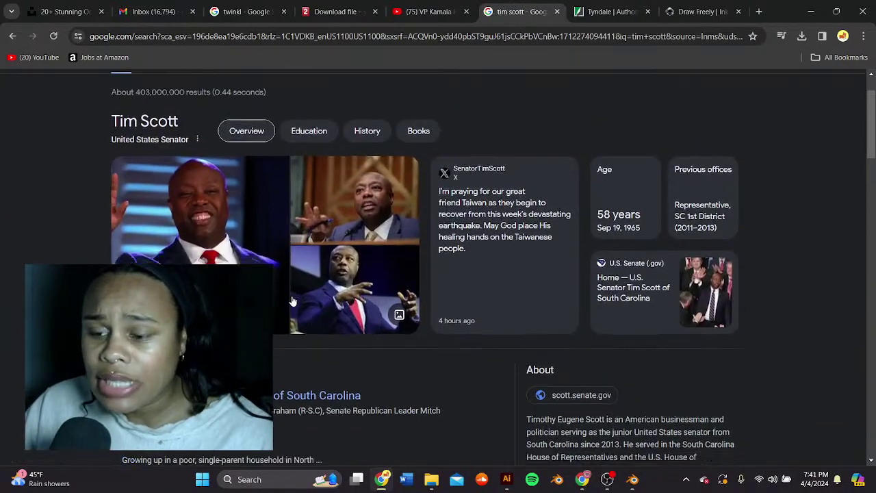
{"action": "scroll", "coordinate": [293, 301], "scroll_direction": "down", "scroll_amount": 4}
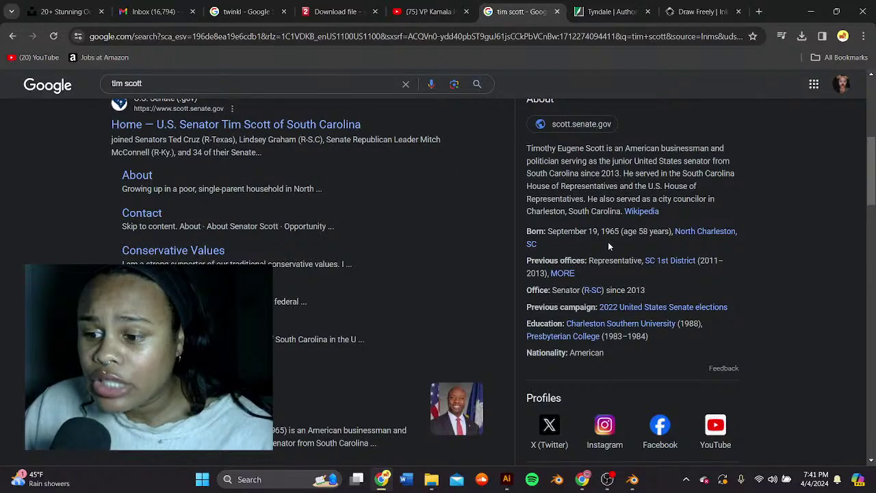
{"action": "scroll", "coordinate": [608, 242], "scroll_direction": "down", "scroll_amount": 2}
{"action": "scroll", "coordinate": [505, 218], "scroll_direction": "down", "scroll_amount": 2}
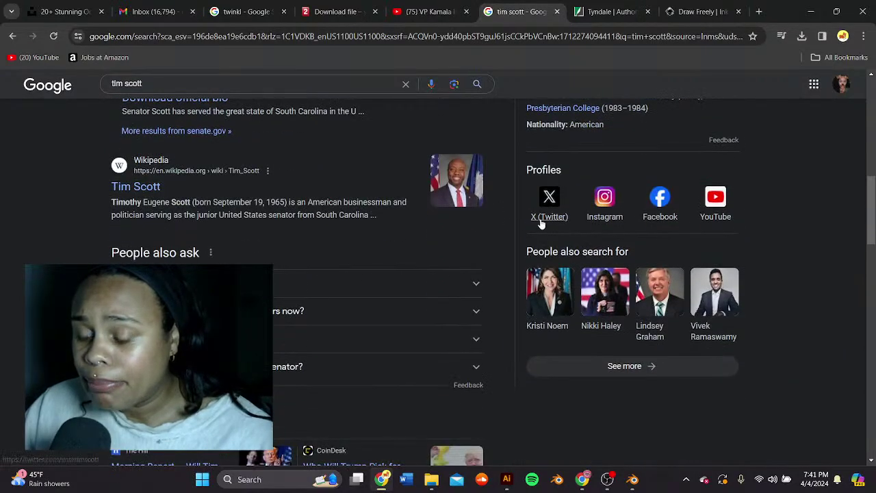
{"action": "scroll", "coordinate": [497, 228], "scroll_direction": "down", "scroll_amount": 1}
{"action": "scroll", "coordinate": [505, 224], "scroll_direction": "up", "scroll_amount": 6}
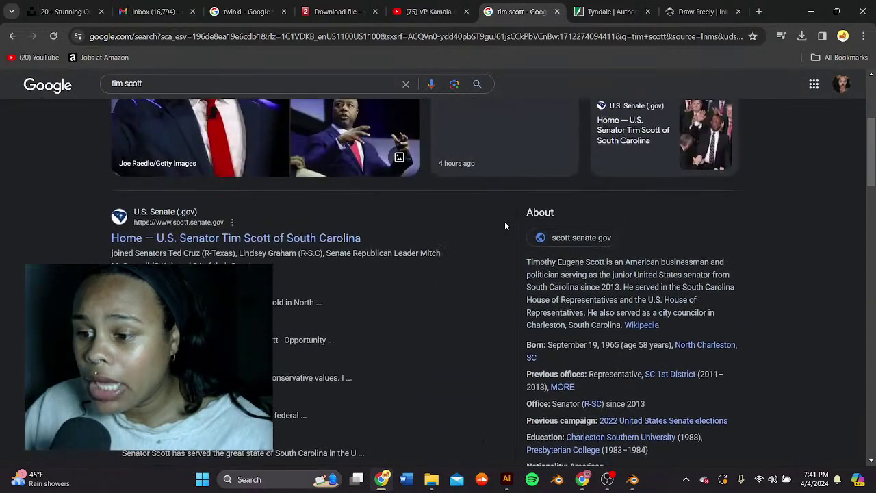
{"action": "scroll", "coordinate": [505, 226], "scroll_direction": "up", "scroll_amount": 2}
Step: Preview the photo of Tim Scott gesturing in a red tie, close the preview, and look over the results again
{"action": "left_click", "coordinate": [345, 236]}
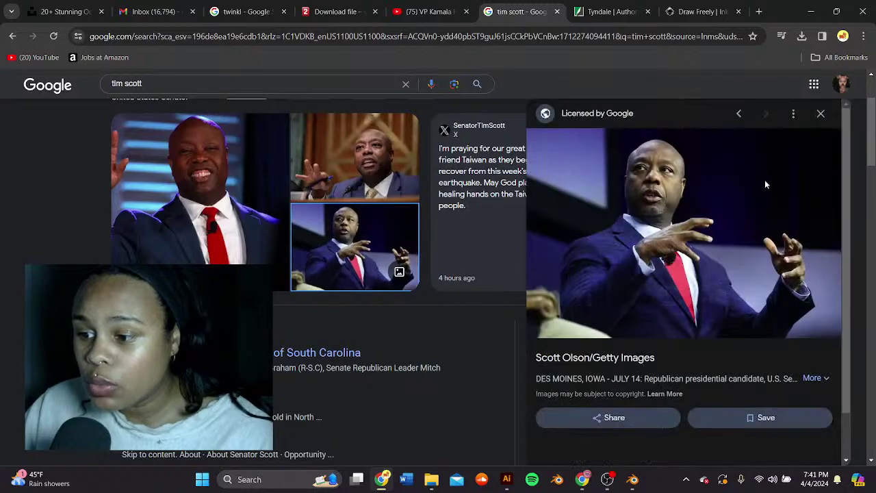
{"action": "left_click", "coordinate": [821, 113]}
{"action": "scroll", "coordinate": [394, 223], "scroll_direction": "down", "scroll_amount": 5}
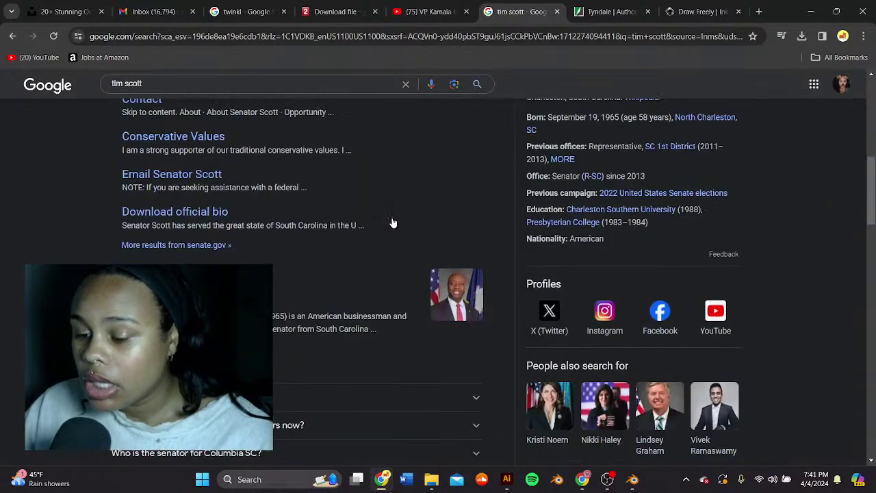
{"action": "scroll", "coordinate": [403, 221], "scroll_direction": "up", "scroll_amount": 3}
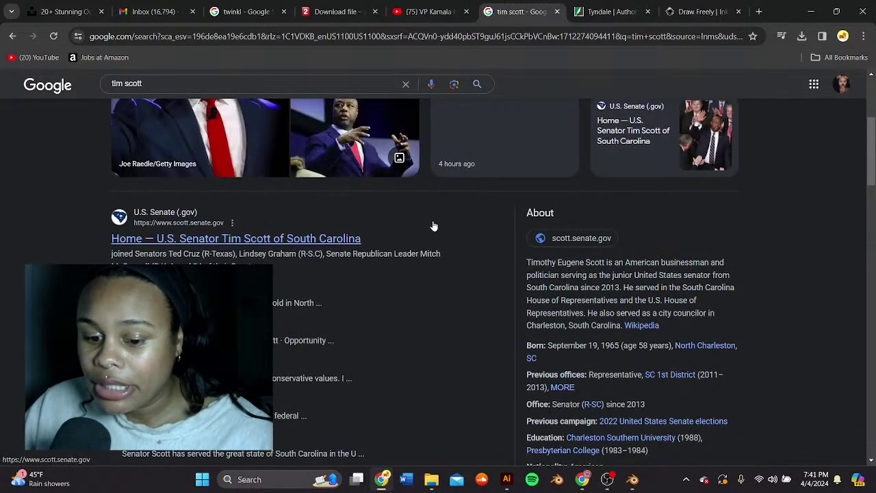
{"action": "scroll", "coordinate": [440, 224], "scroll_direction": "up", "scroll_amount": 2}
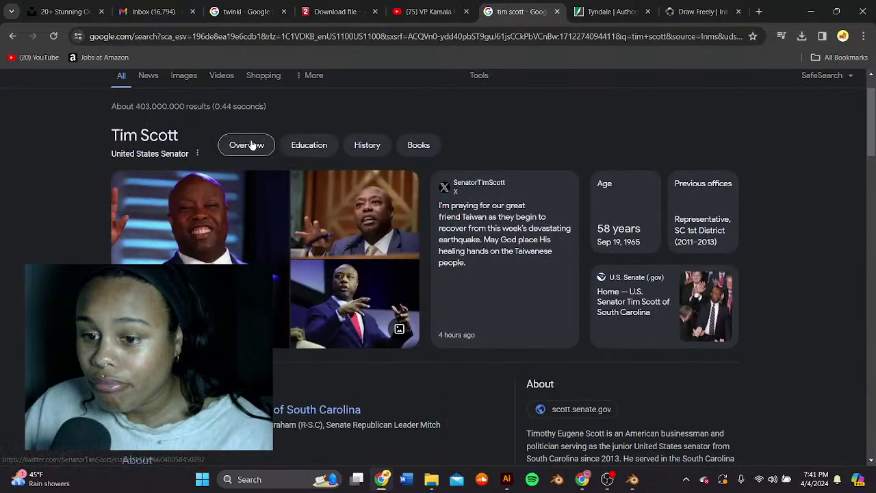
Step: Switch to Blender, run the Smooth brush over the 2025 numerals, and return them to Object Mode
{"action": "left_click", "coordinate": [632, 479]}
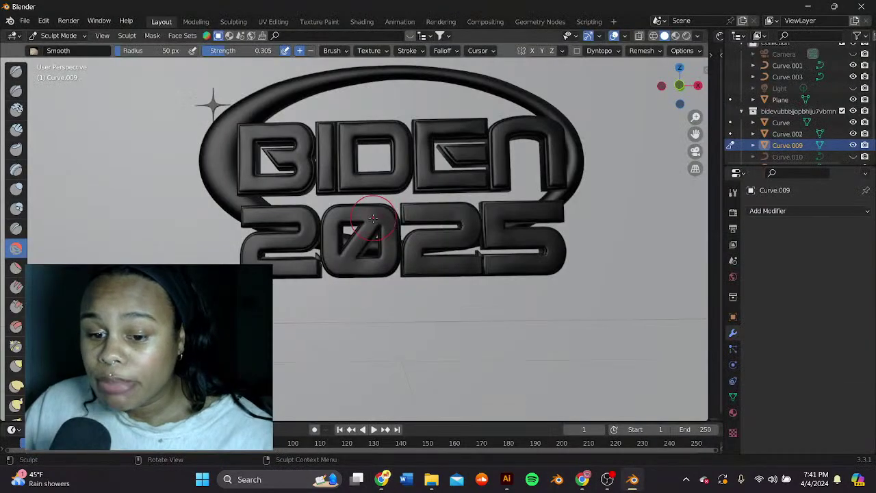
{"action": "scroll", "coordinate": [17, 205], "scroll_direction": "down", "scroll_amount": 2}
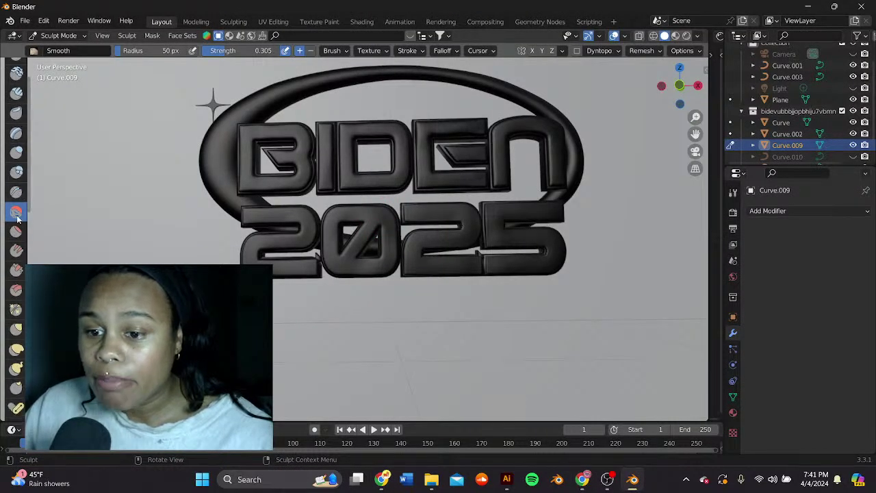
{"action": "left_click_drag", "start_coordinate": [294, 204], "coordinate": [260, 209]}
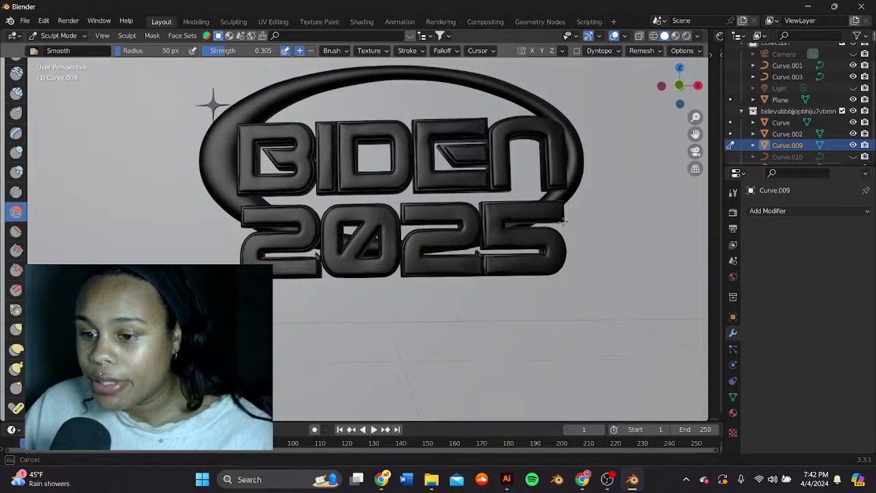
{"action": "left_click", "coordinate": [58, 35]}
{"action": "left_click", "coordinate": [65, 47]}
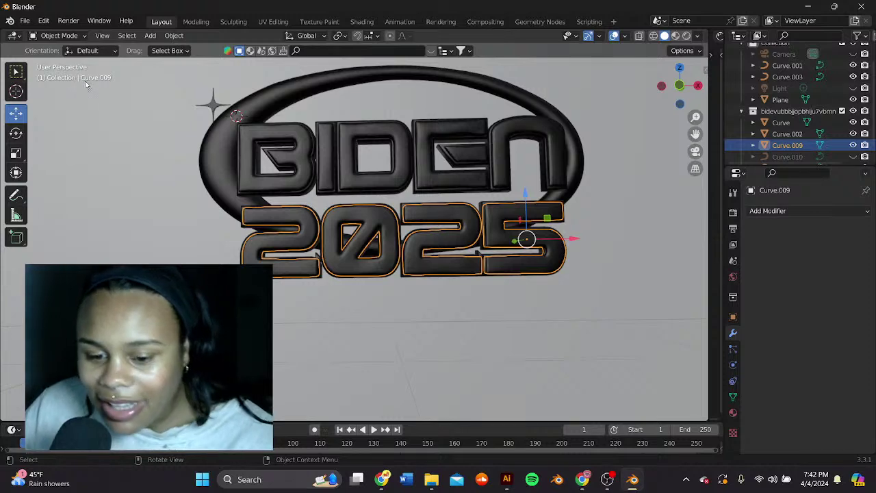
Step: Select the backdrop plane and check the logo's depth against it from the side and front
{"action": "scroll", "coordinate": [327, 137], "scroll_direction": "down", "scroll_amount": 2}
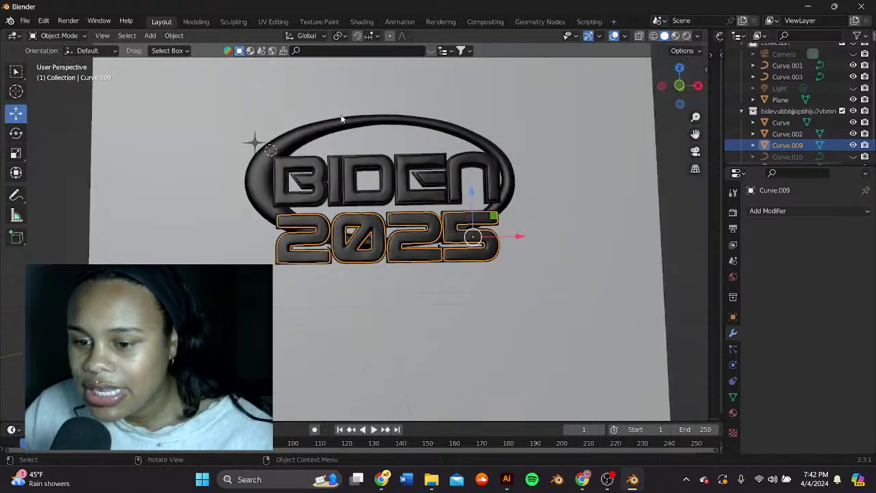
{"action": "left_click", "coordinate": [339, 119]}
{"action": "scroll", "coordinate": [336, 119], "scroll_direction": "down", "scroll_amount": 3}
{"action": "left_click", "coordinate": [336, 119]}
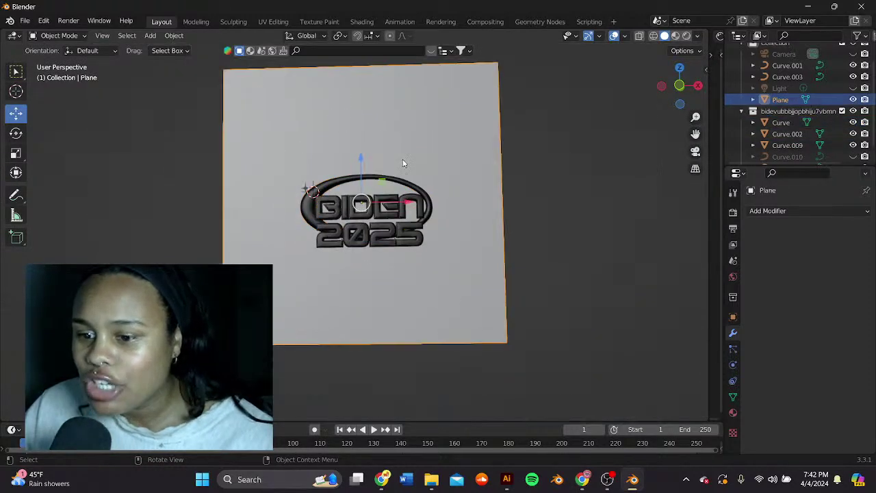
{"action": "scroll", "coordinate": [401, 167], "scroll_direction": "up", "scroll_amount": 3}
{"action": "middle_click_drag", "start_coordinate": [397, 170], "coordinate": [458, 172]}
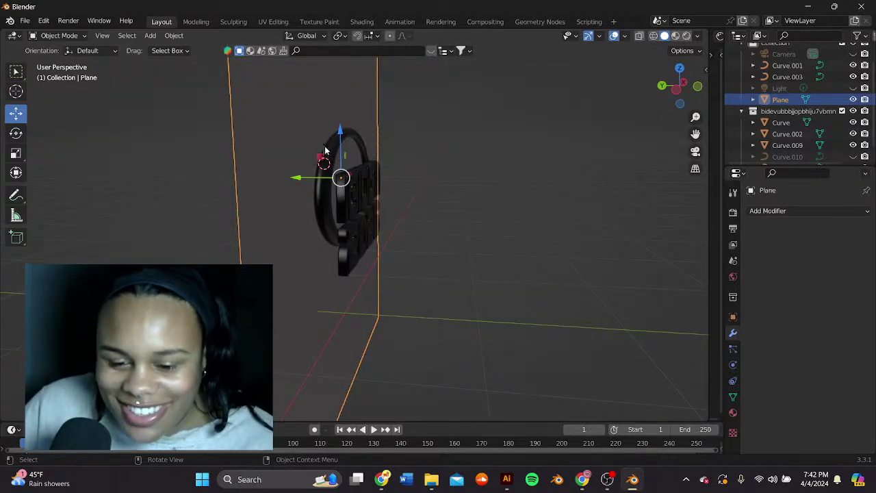
{"action": "middle_click_drag", "start_coordinate": [326, 150], "coordinate": [205, 123]}
Step: Save the scene in the blender files folder as meibddbuhhdn.blend
{"action": "left_click", "coordinate": [24, 21]}
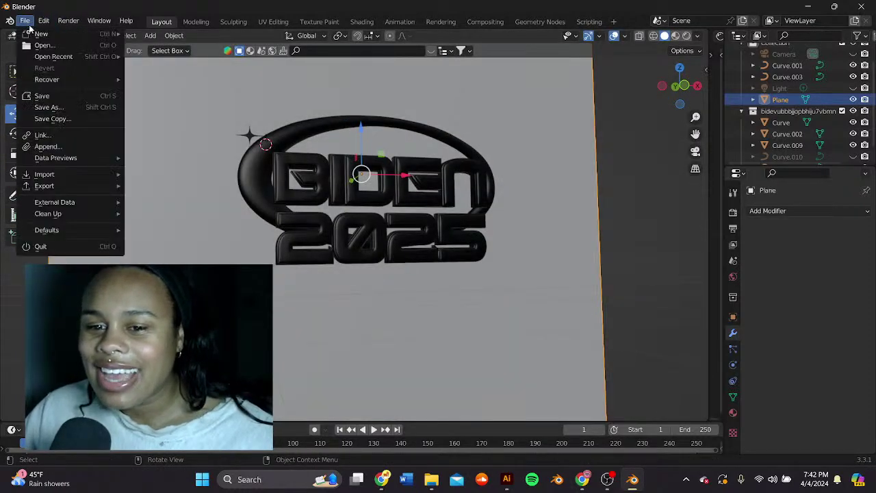
{"action": "left_click", "coordinate": [78, 106]}
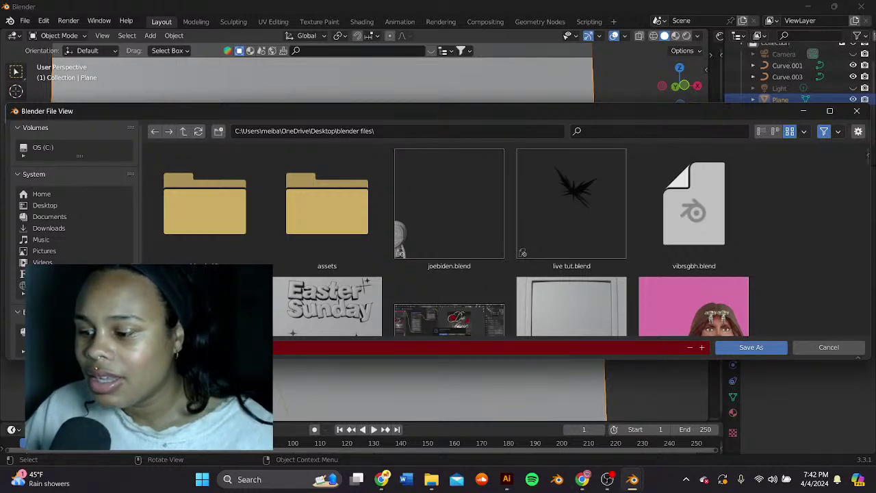
{"action": "left_click", "coordinate": [750, 347]}
{"action": "scroll", "coordinate": [466, 242], "scroll_direction": "up", "scroll_amount": 4}
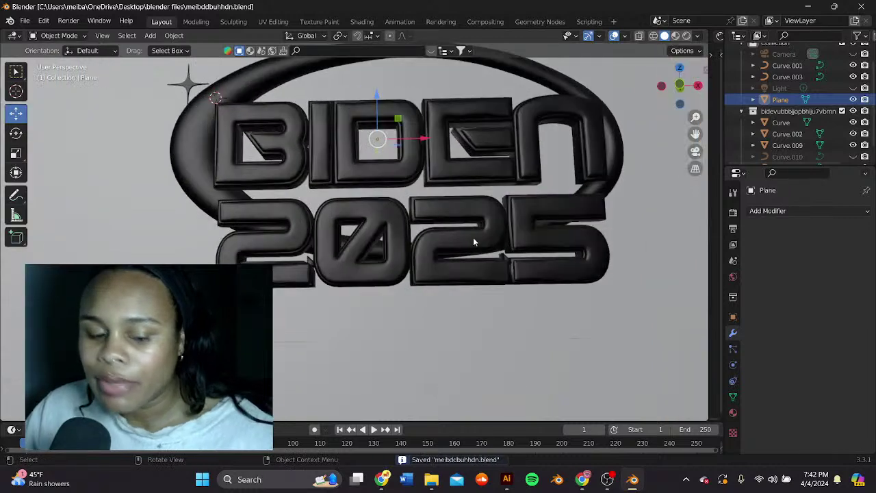
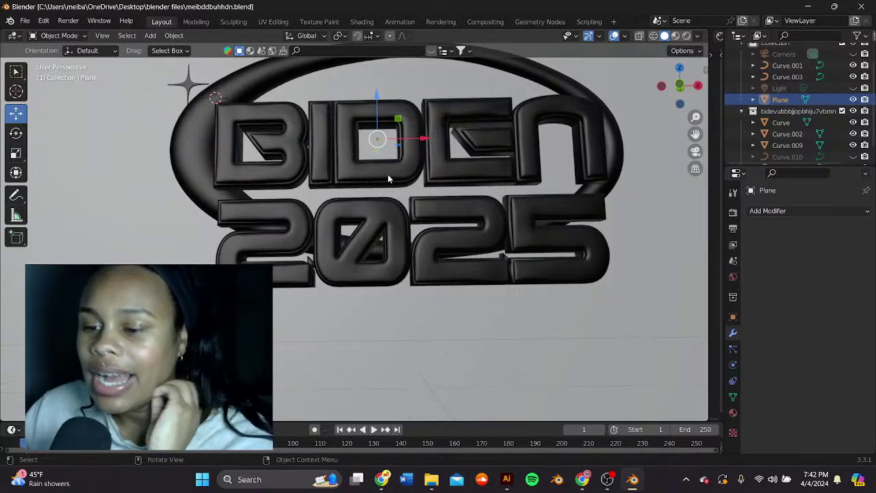
Step: Switch to Chrome, search for "tim scott gay", and show the image results
{"action": "left_click", "coordinate": [382, 479]}
{"action": "scroll", "coordinate": [221, 98], "scroll_direction": "up", "scroll_amount": 1}
{"action": "left_click", "coordinate": [221, 96]}
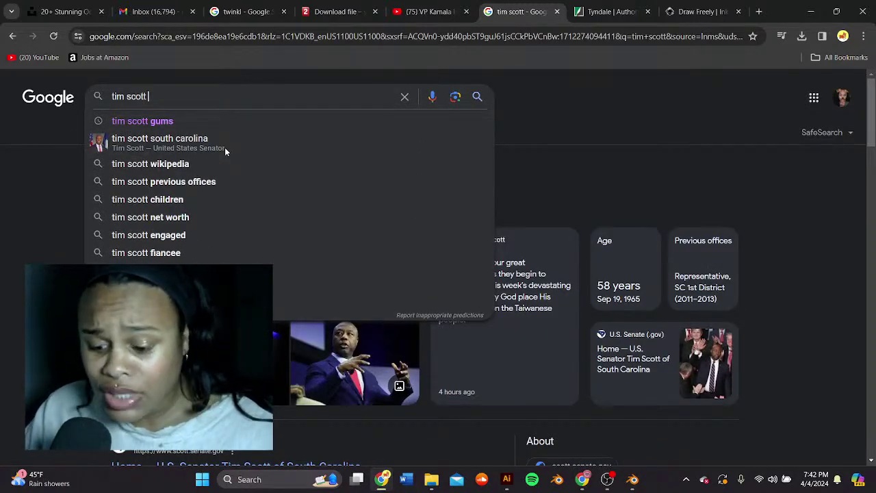
{"action": "type", "text": "gay"}
{"action": "key", "text": "Return"}
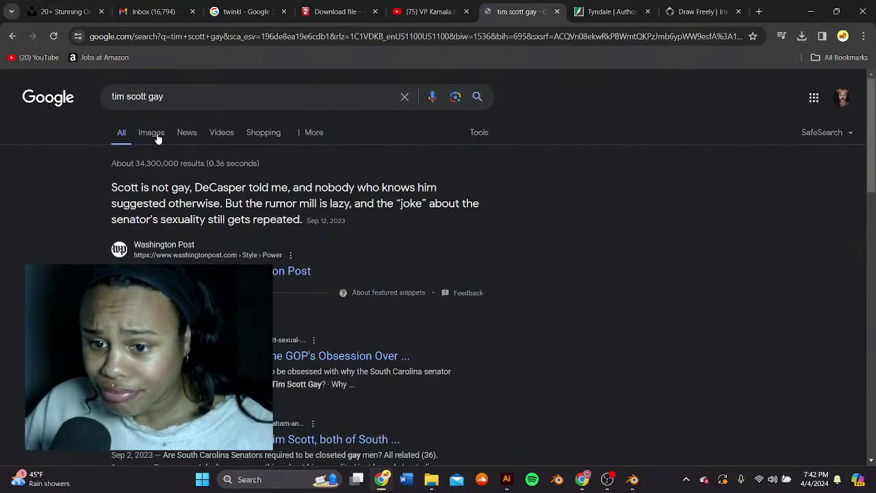
{"action": "left_click", "coordinate": [154, 134]}
{"action": "scroll", "coordinate": [411, 179], "scroll_direction": "down", "scroll_amount": 2}
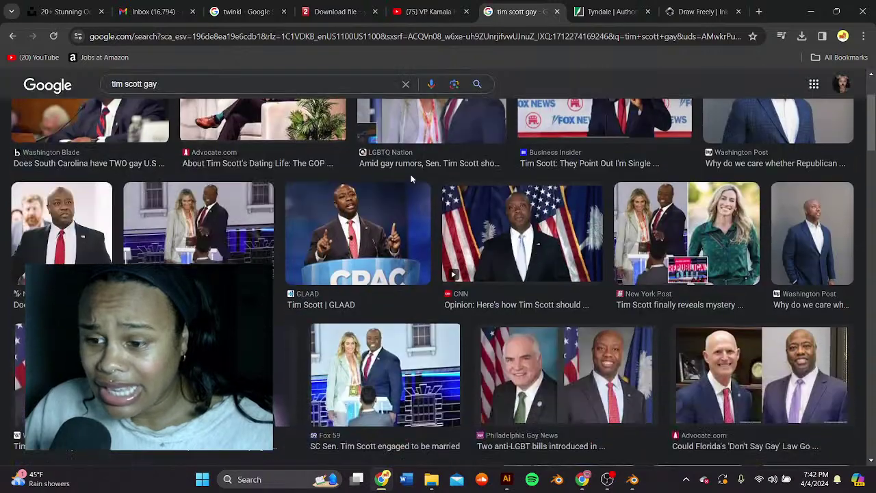
Step: Preview the LGBTQ Nation, New York Times and Instagram photos of Tim Scott with a blonde woman, closing each preview
{"action": "left_click", "coordinate": [419, 128]}
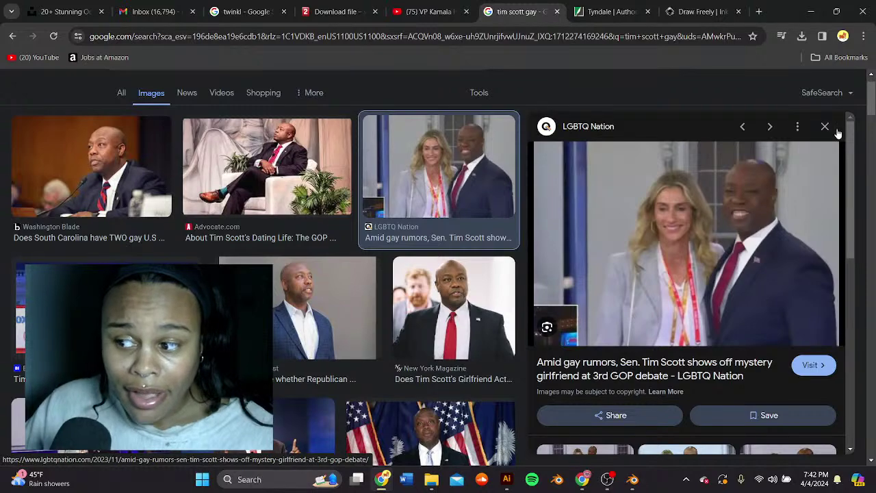
{"action": "left_click", "coordinate": [825, 126]}
{"action": "scroll", "coordinate": [449, 390], "scroll_direction": "down", "scroll_amount": 5}
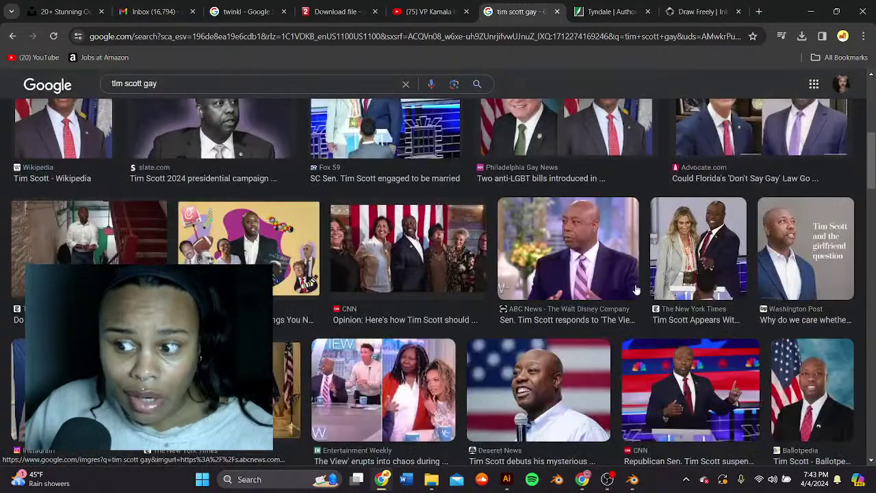
{"action": "left_click", "coordinate": [712, 240]}
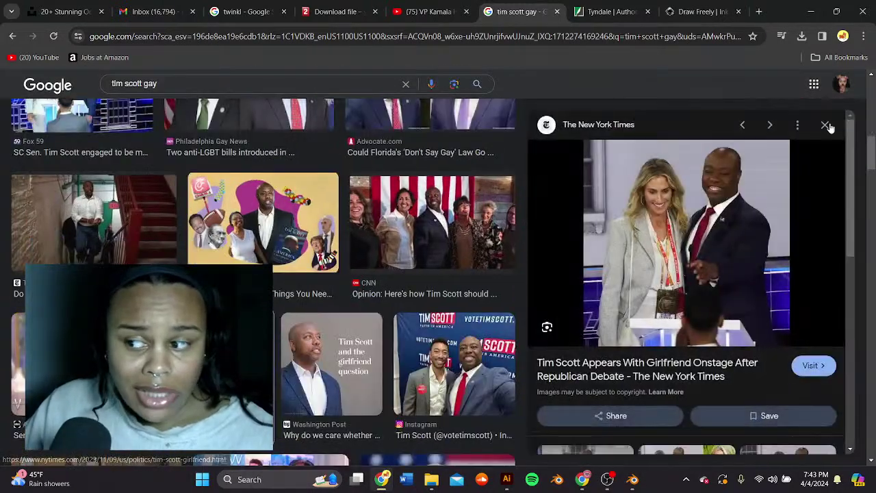
{"action": "left_click", "coordinate": [824, 126]}
{"action": "scroll", "coordinate": [458, 274], "scroll_direction": "down", "scroll_amount": 5}
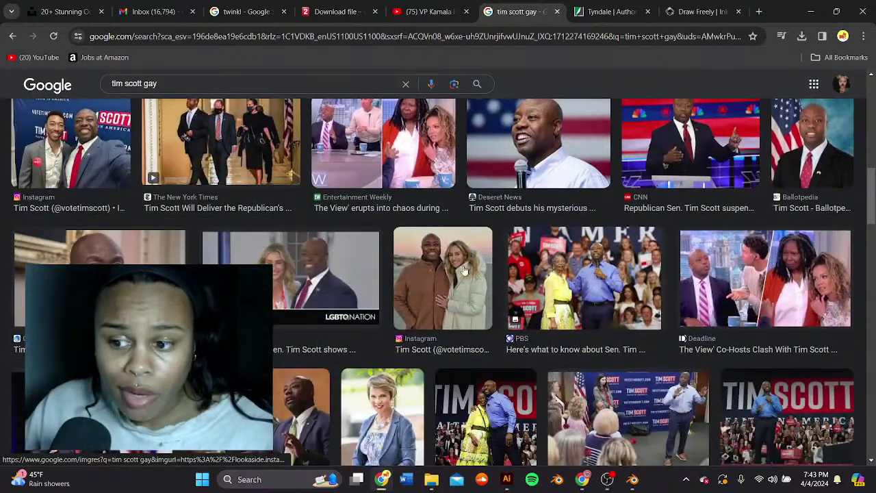
{"action": "left_click", "coordinate": [448, 272]}
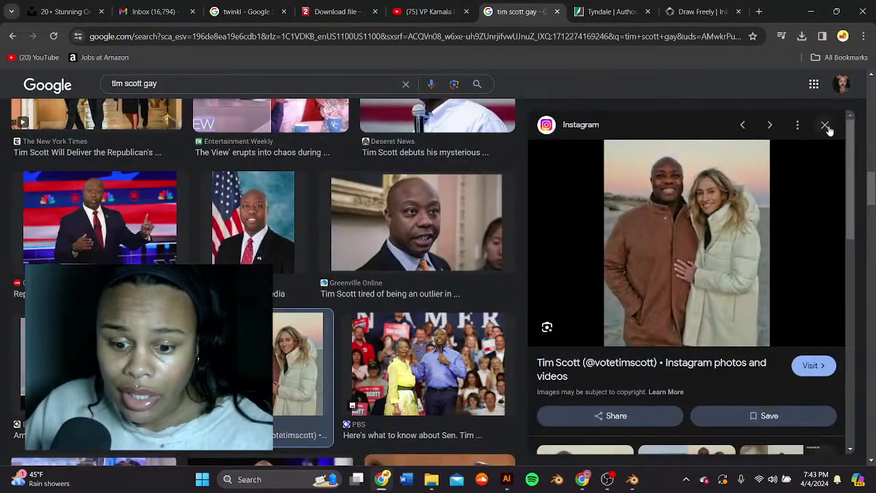
{"action": "left_click", "coordinate": [825, 126]}
{"action": "scroll", "coordinate": [535, 403], "scroll_direction": "down", "scroll_amount": 3}
Step: Switch to Blender and lower the oval ring along Z so it surrounds both BIDEN and 2025
{"action": "left_click", "coordinate": [632, 479]}
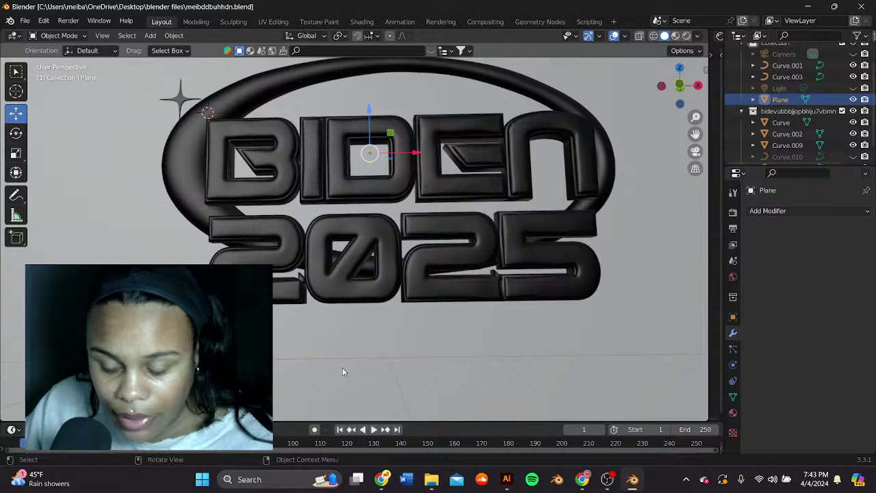
{"action": "scroll", "coordinate": [360, 217], "scroll_direction": "down", "scroll_amount": 4}
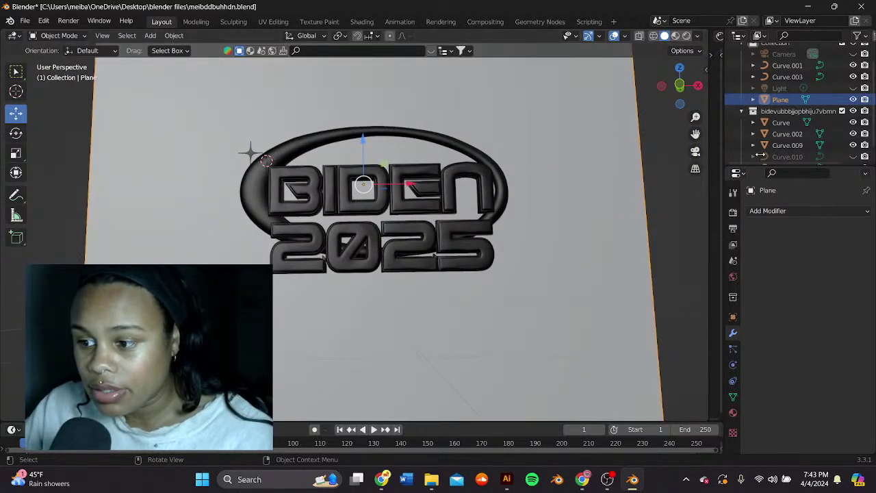
{"action": "middle_click_drag", "start_coordinate": [691, 141], "coordinate": [684, 154]}
{"action": "left_click", "coordinate": [269, 183]}
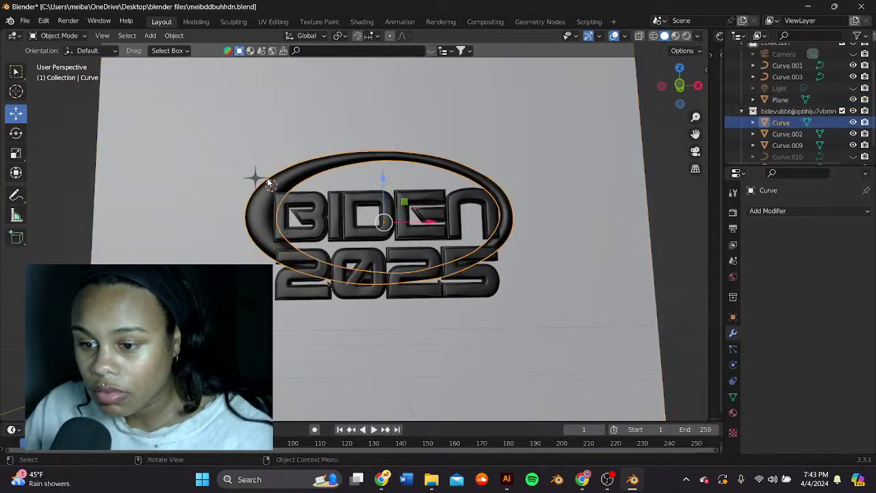
{"action": "middle_click_drag", "start_coordinate": [268, 181], "coordinate": [281, 202]}
{"action": "left_click_drag", "start_coordinate": [383, 174], "coordinate": [389, 197]}
{"action": "left_click", "coordinate": [519, 184]}
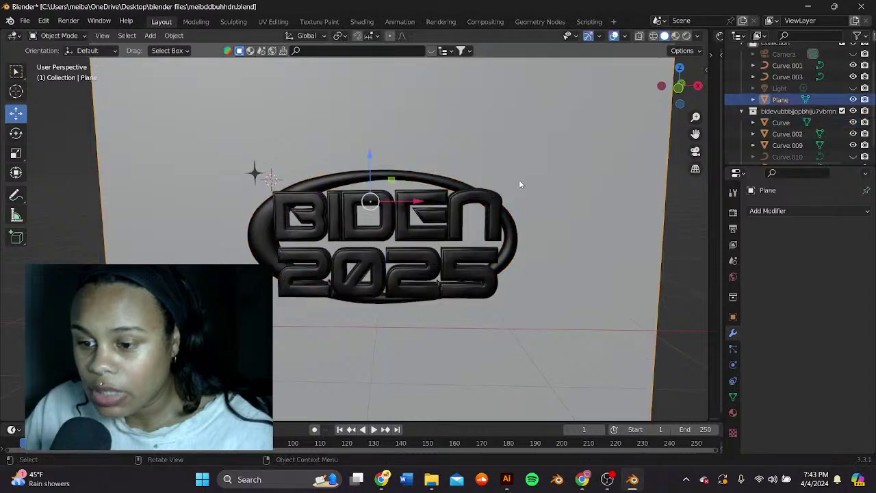
{"action": "middle_click_drag", "start_coordinate": [518, 183], "coordinate": [459, 207]}
{"action": "middle_click_drag", "start_coordinate": [420, 231], "coordinate": [323, 219]}
{"action": "scroll", "coordinate": [481, 197], "scroll_direction": "up", "scroll_amount": 3}
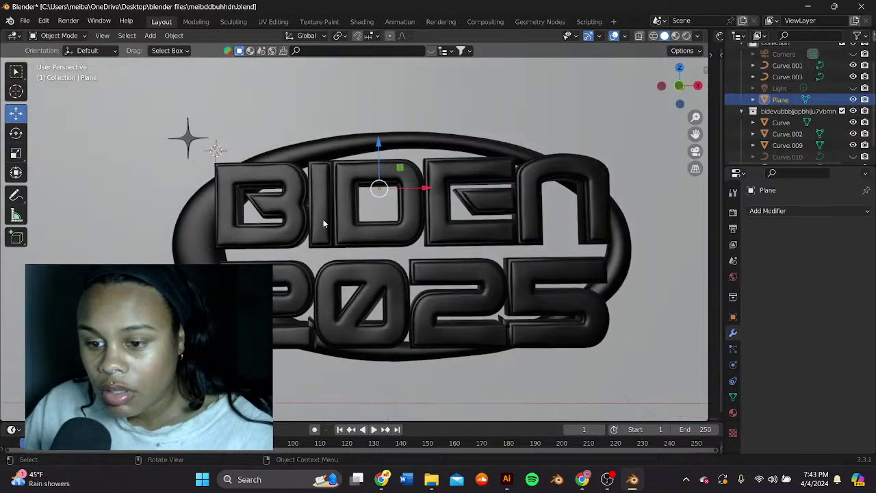
{"action": "left_click", "coordinate": [323, 219]}
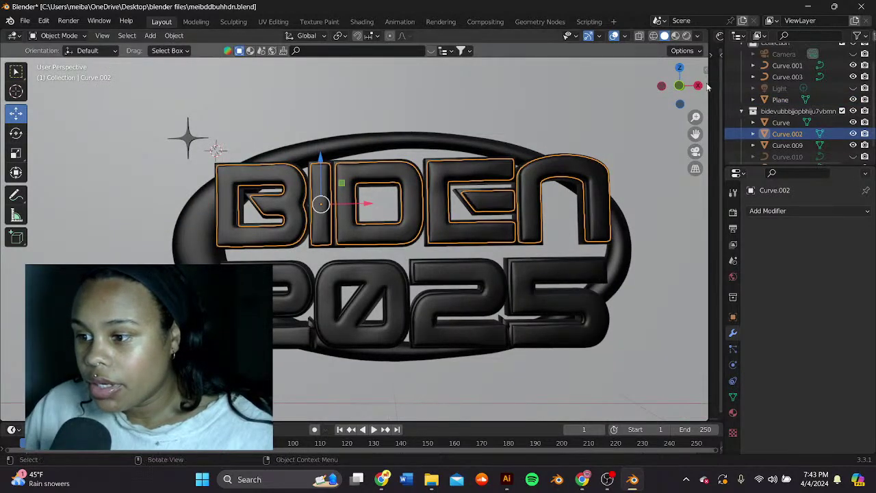
{"action": "key", "text": "g"}
{"action": "left_click", "coordinate": [666, 86]}
{"action": "key", "text": "ctrl+z"}
Step: Unhide the horizontal bar between BIDEN and 2025 and set its origin to its geometry
{"action": "left_click", "coordinate": [853, 156]}
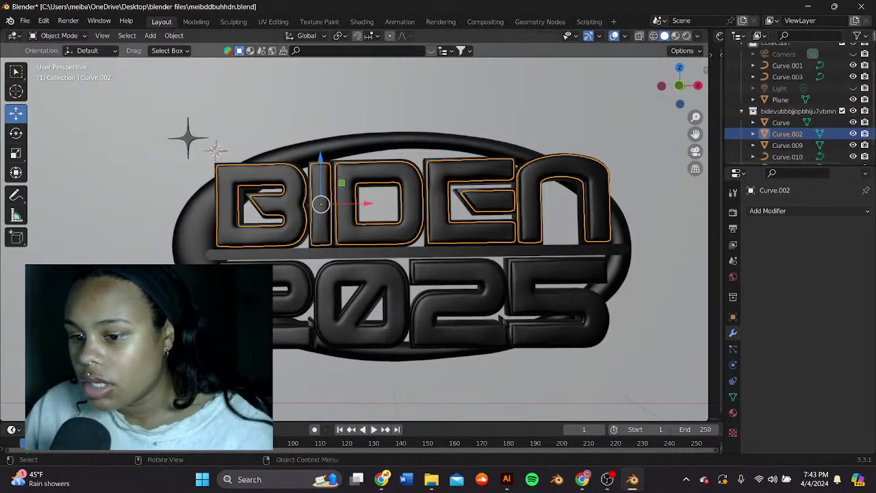
{"action": "left_click", "coordinate": [275, 256]}
{"action": "right_click", "coordinate": [272, 264]}
{"action": "mouse_move", "coordinate": [273, 285]}
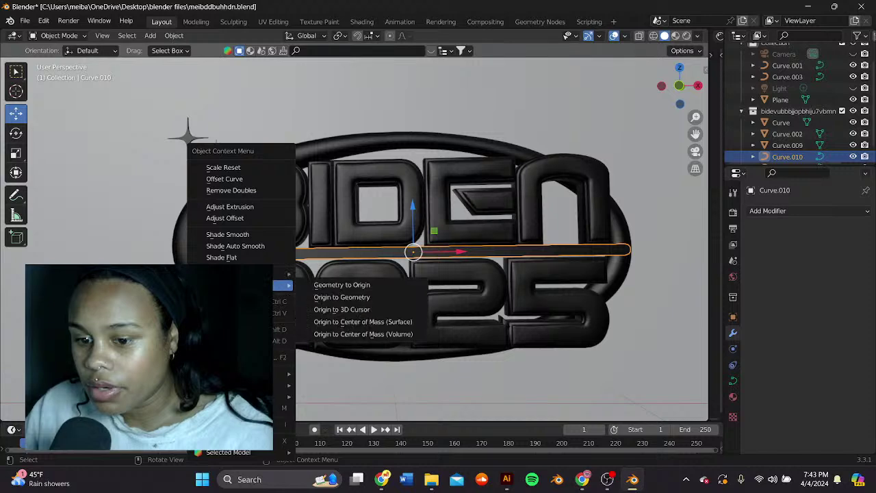
{"action": "left_click", "coordinate": [332, 299]}
Step: Convert the horizontal bar to a mesh and give it a Smooth Remesh modifier with octree depth 9
{"action": "right_click", "coordinate": [344, 250]}
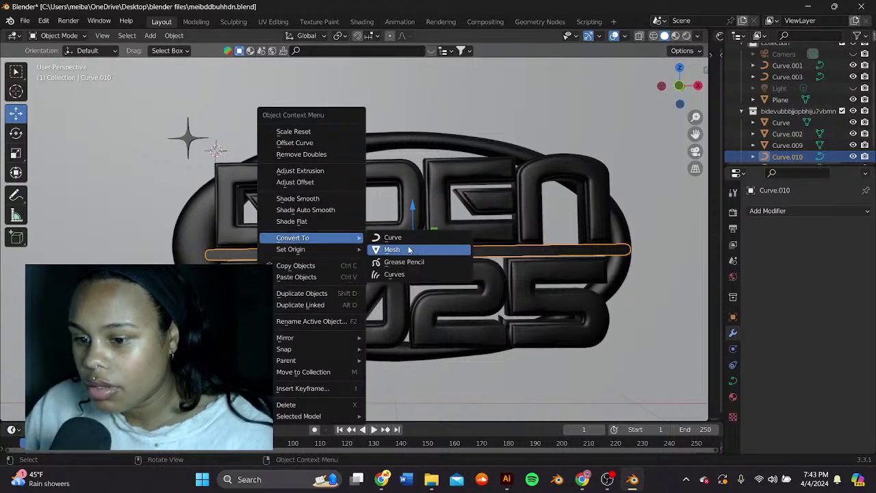
{"action": "left_click", "coordinate": [393, 250]}
{"action": "left_click", "coordinate": [808, 211]}
{"action": "left_click", "coordinate": [639, 365]}
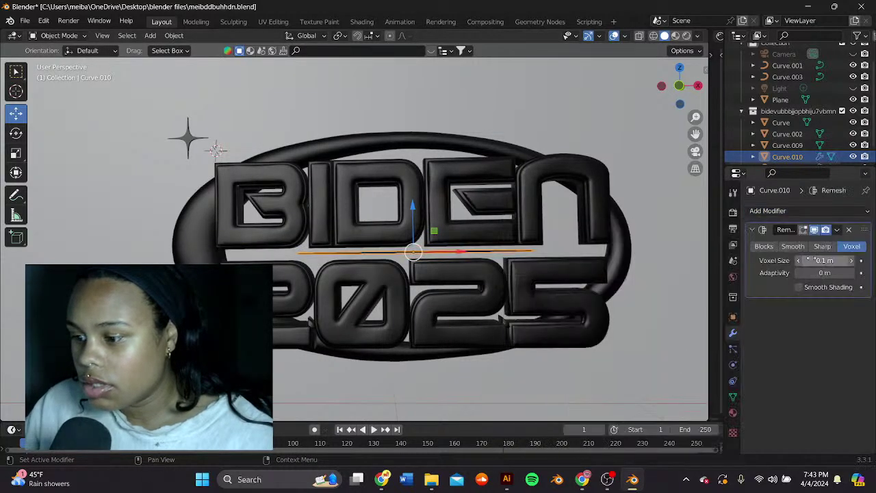
{"action": "left_click", "coordinate": [793, 247]}
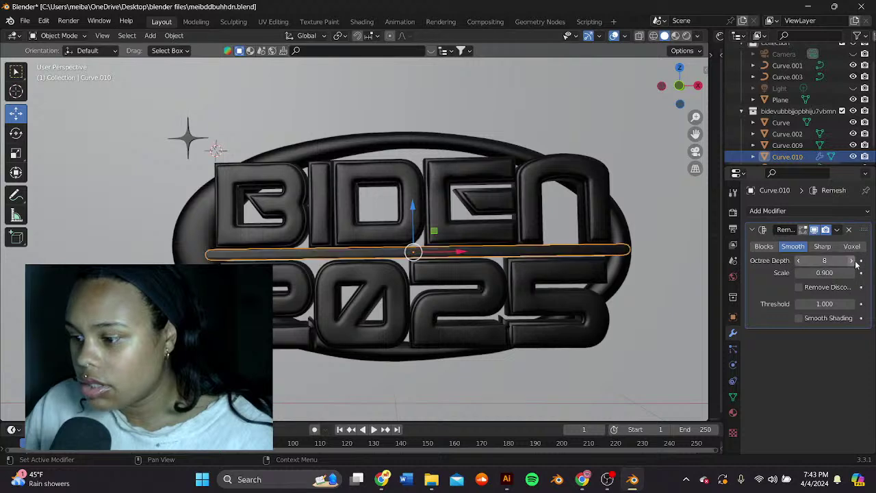
{"action": "left_click", "coordinate": [836, 230]}
Step: Select the four-pointed star beside the oval ring and convert it from a curve to a mesh
{"action": "left_click", "coordinate": [200, 134]}
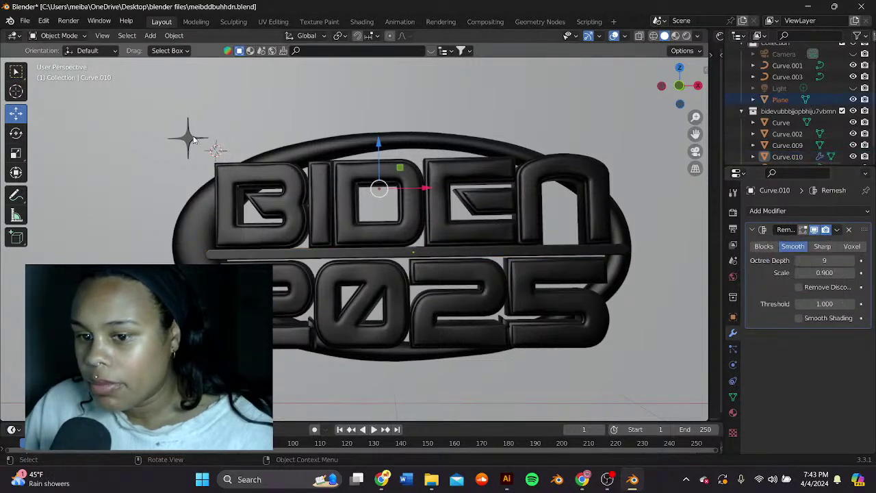
{"action": "left_click", "coordinate": [196, 138]}
{"action": "right_click", "coordinate": [197, 146]}
{"action": "mouse_move", "coordinate": [187, 168]}
{"action": "mouse_move", "coordinate": [184, 149]}
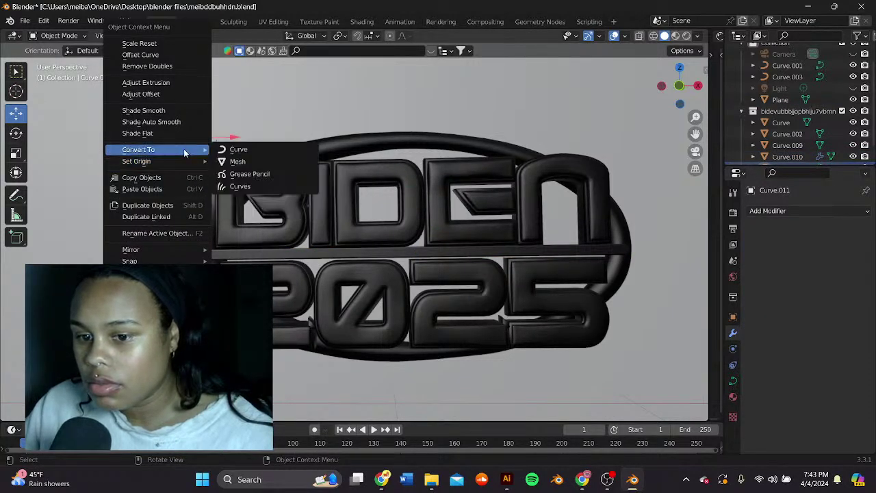
{"action": "left_click", "coordinate": [226, 162]}
Step: Add a Smooth Remesh modifier to the four-pointed star, raise its octree depth by four levels and apply it
{"action": "left_click", "coordinate": [750, 212]}
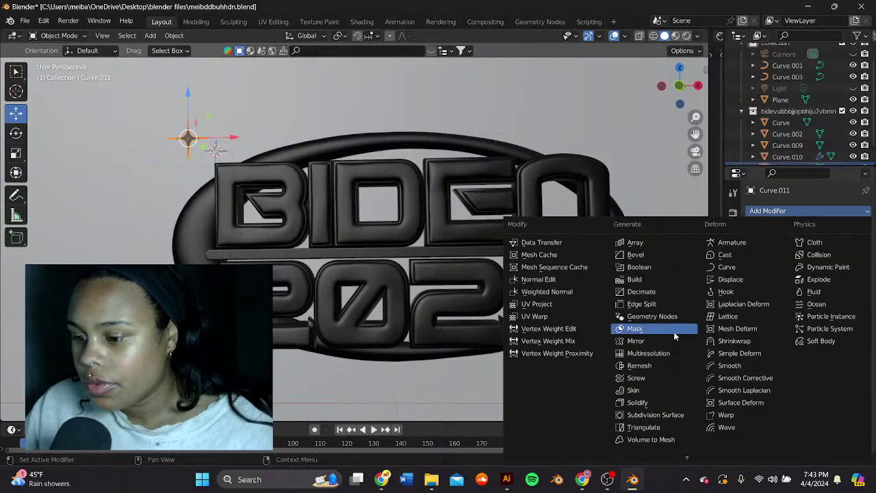
{"action": "left_click", "coordinate": [666, 364]}
{"action": "left_click", "coordinate": [798, 287]}
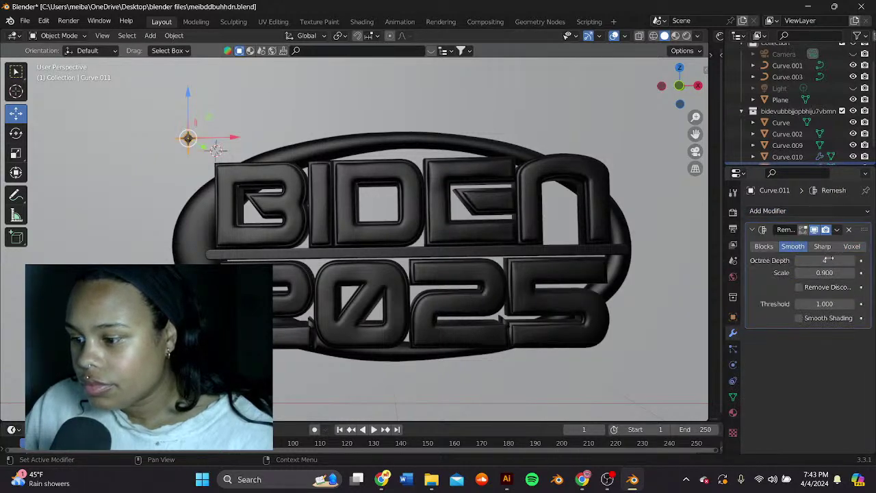
{"action": "left_click", "coordinate": [851, 261]}
{"action": "left_click", "coordinate": [851, 261]}
{"action": "left_click", "coordinate": [851, 261]}
{"action": "left_click", "coordinate": [851, 261]}
{"action": "left_click", "coordinate": [837, 230]}
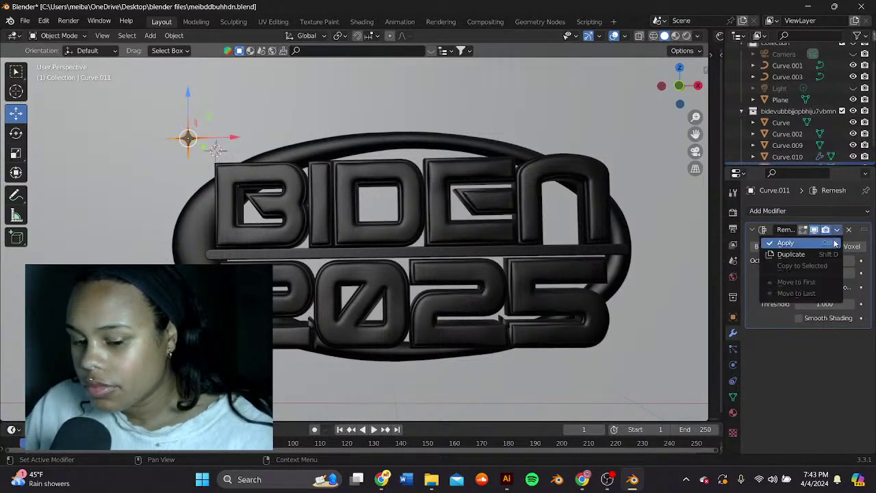
{"action": "left_click", "coordinate": [815, 241]}
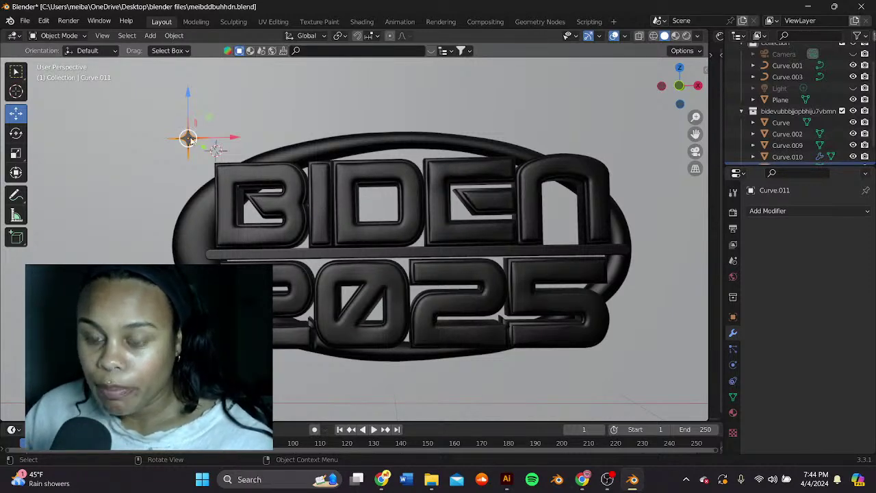
Step: Move the four-pointed star closer to the oval ring, just beyond the upper outer corner of the letter B
{"action": "left_click_drag", "start_coordinate": [187, 137], "coordinate": [204, 149]}
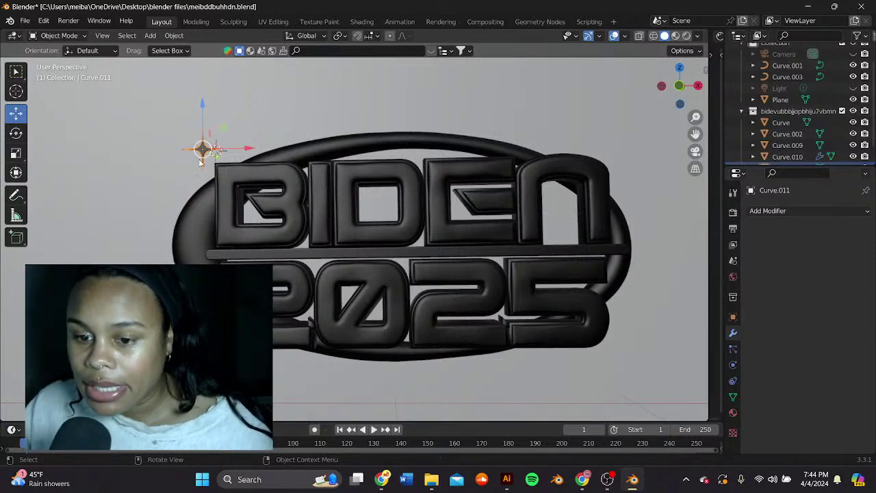
{"action": "left_click", "coordinate": [248, 88]}
{"action": "middle_click_drag", "start_coordinate": [248, 87], "coordinate": [297, 172]}
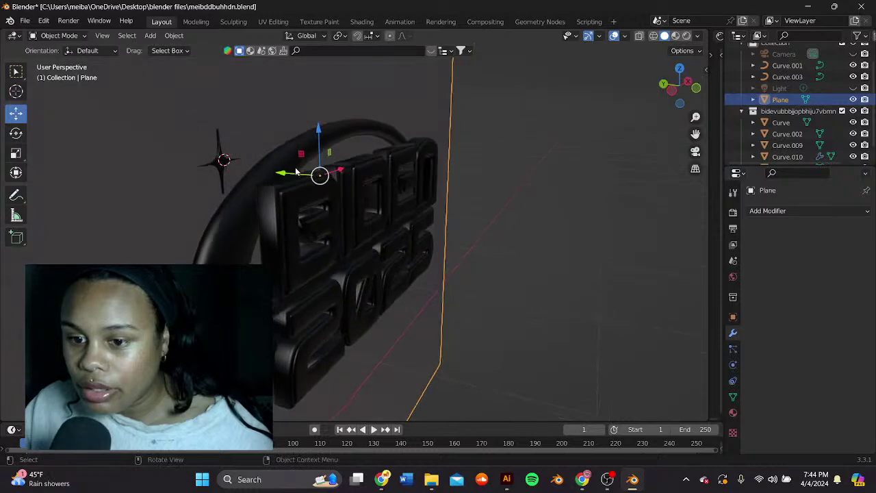
{"action": "left_click", "coordinate": [223, 169]}
{"action": "middle_click_drag", "start_coordinate": [240, 172], "coordinate": [269, 179]}
{"action": "left_click_drag", "start_coordinate": [214, 170], "coordinate": [270, 188]}
{"action": "middle_click_drag", "start_coordinate": [432, 191], "coordinate": [319, 145]}
{"action": "left_click", "coordinate": [237, 90]}
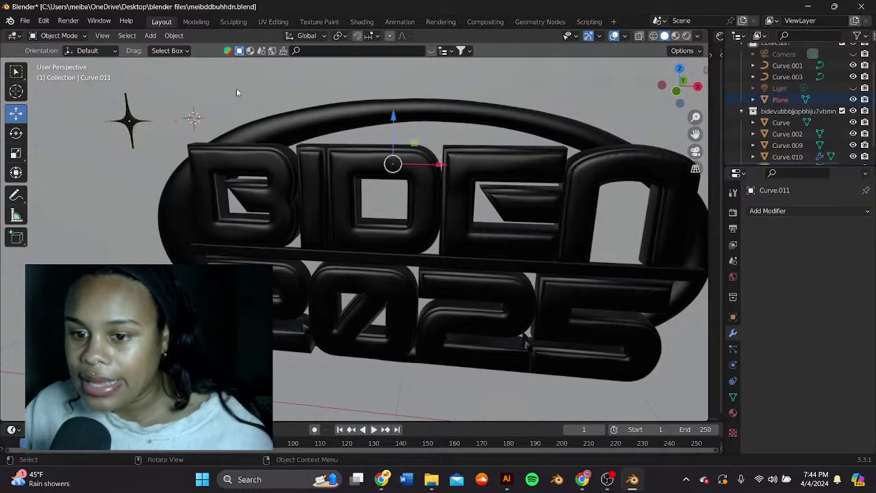
{"action": "left_click", "coordinate": [130, 121]}
{"action": "key", "text": "g"}
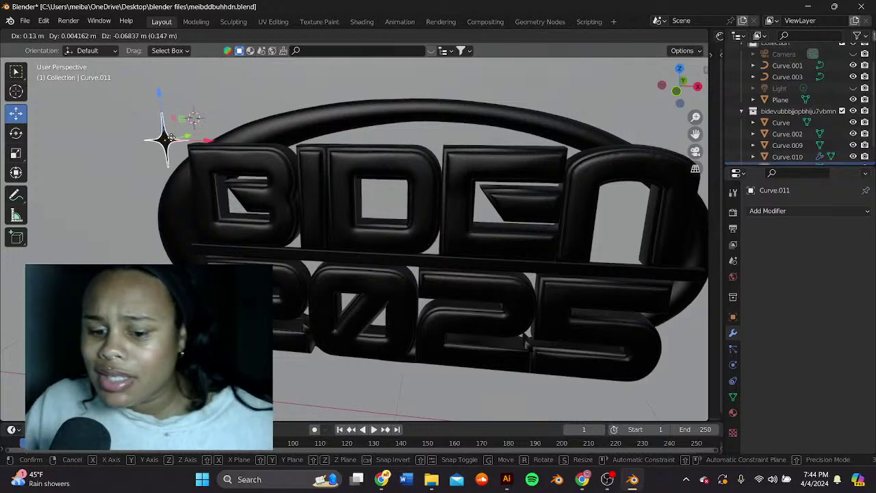
{"action": "left_click", "coordinate": [172, 132]}
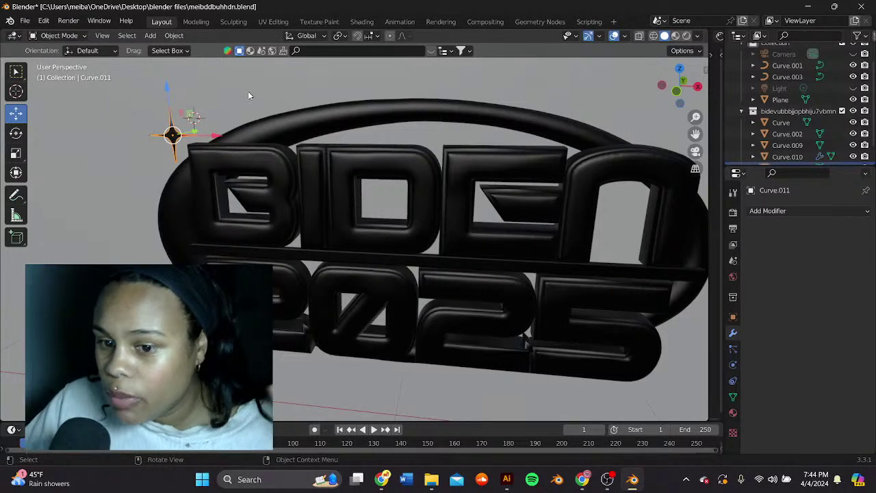
Step: Select the horizontal bar between BIDEN and 2025 and apply its Remesh modifier
{"action": "left_click", "coordinate": [259, 116]}
{"action": "middle_click_drag", "start_coordinate": [236, 101], "coordinate": [456, 320]}
{"action": "left_click", "coordinate": [423, 299]}
{"action": "middle_click_drag", "start_coordinate": [395, 309], "coordinate": [424, 122]}
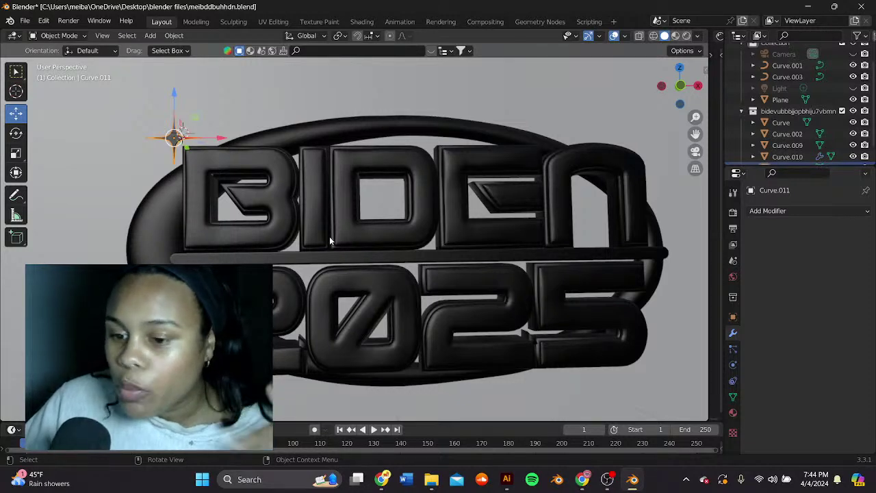
{"action": "left_click", "coordinate": [273, 258]}
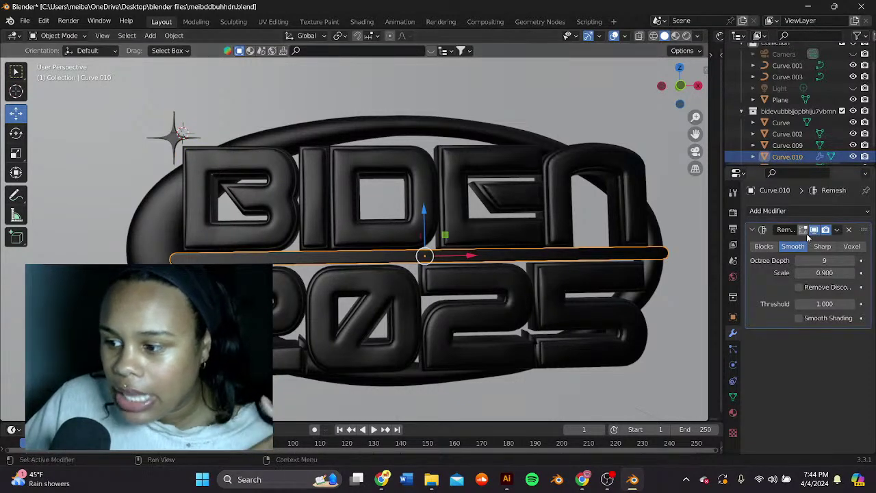
{"action": "left_click", "coordinate": [836, 229]}
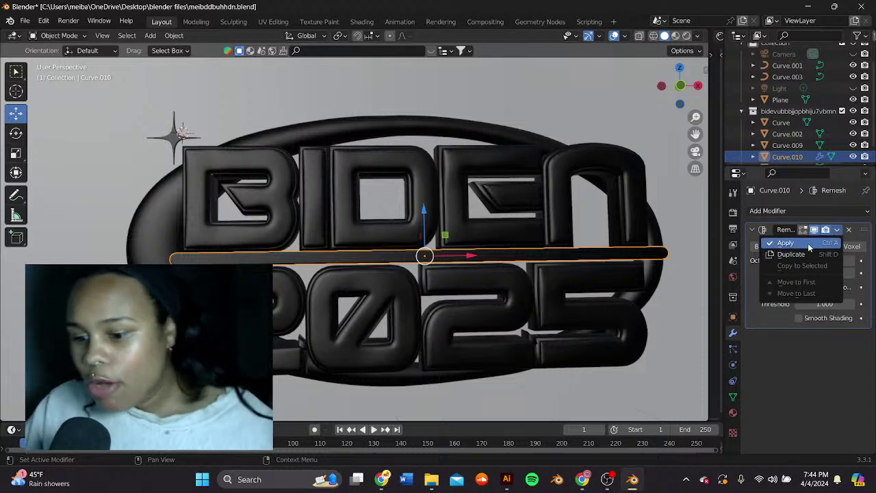
{"action": "left_click", "coordinate": [811, 247]}
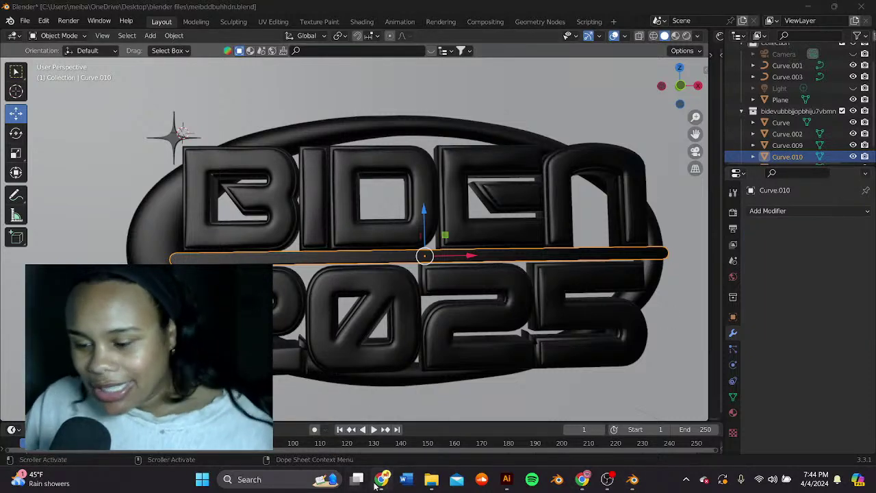
Step: Switch to Chrome and search YouTube for "i no black i'm dominican"
{"action": "left_click", "coordinate": [378, 481]}
{"action": "left_click", "coordinate": [428, 12]}
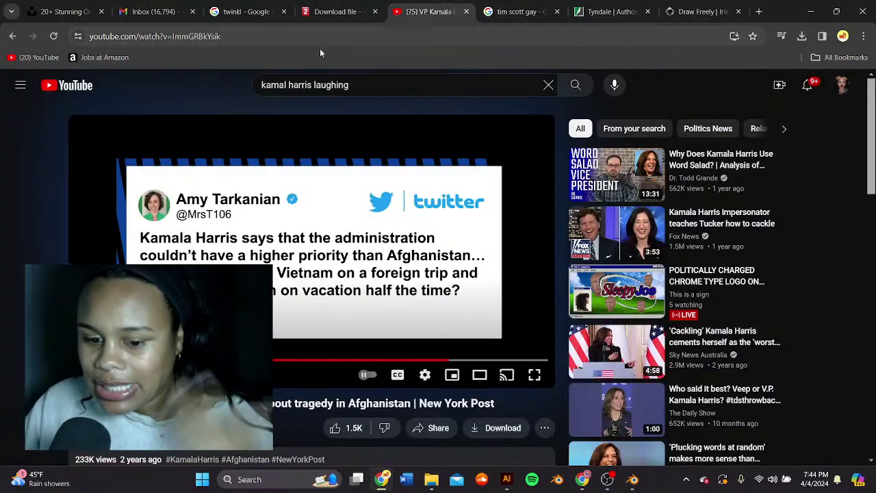
{"action": "left_click", "coordinate": [378, 85]}
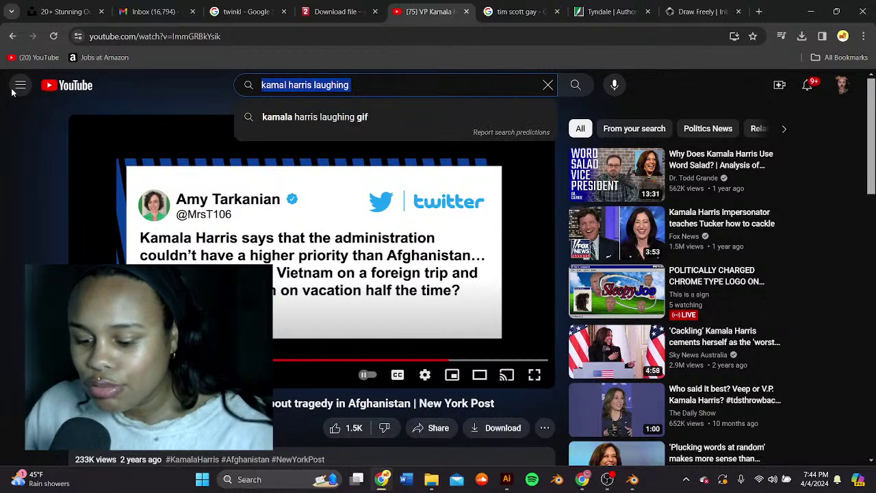
{"action": "type", "text": "i no b"}
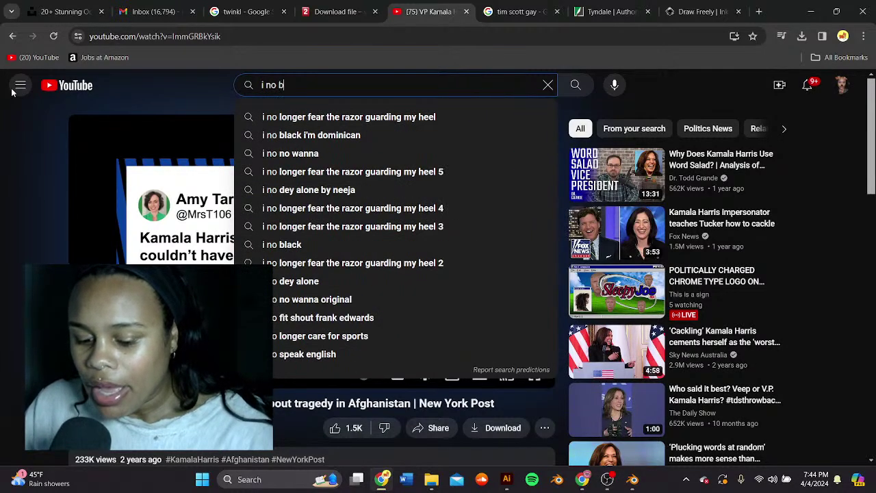
{"action": "type", "text": "lack"}
{"action": "key", "text": "Down"}
{"action": "key", "text": "Return"}
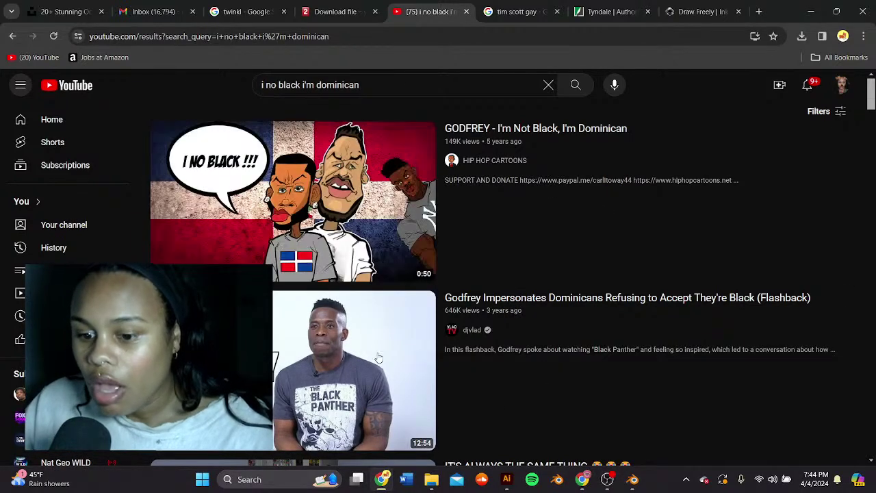
Step: Browse the YouTube results, play the short "IT'S ALWAYS THE SAME THING" and pause it
{"action": "scroll", "coordinate": [333, 284], "scroll_direction": "down", "scroll_amount": 3}
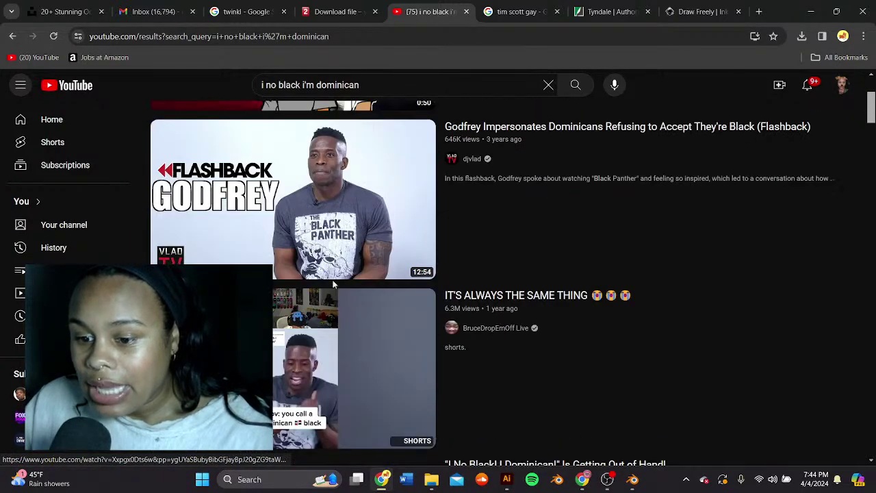
{"action": "left_click", "coordinate": [313, 198]}
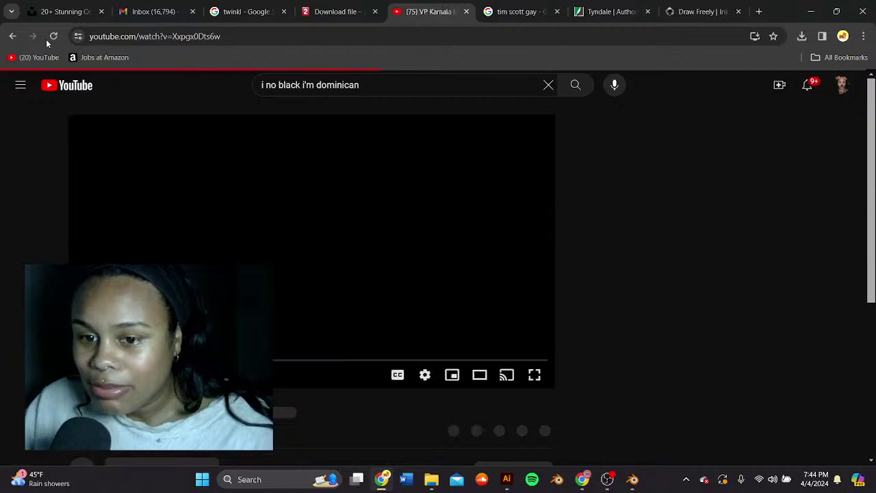
{"action": "left_click", "coordinate": [12, 36]}
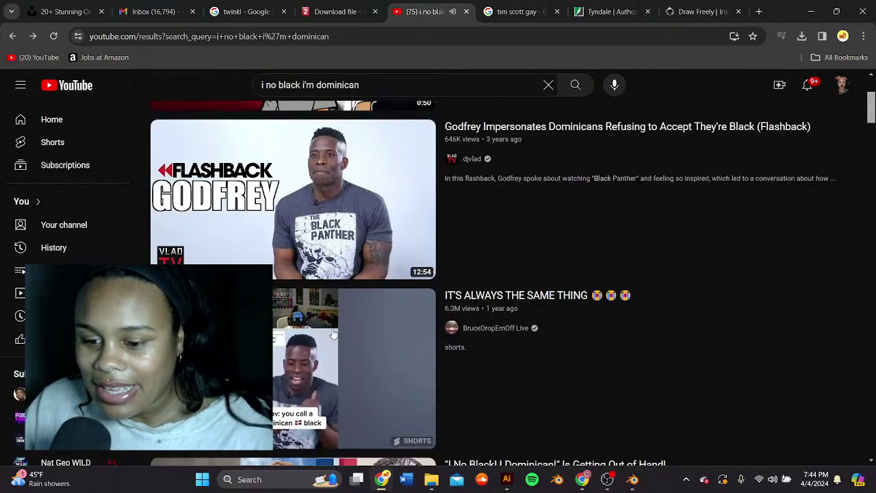
{"action": "left_click", "coordinate": [333, 334]}
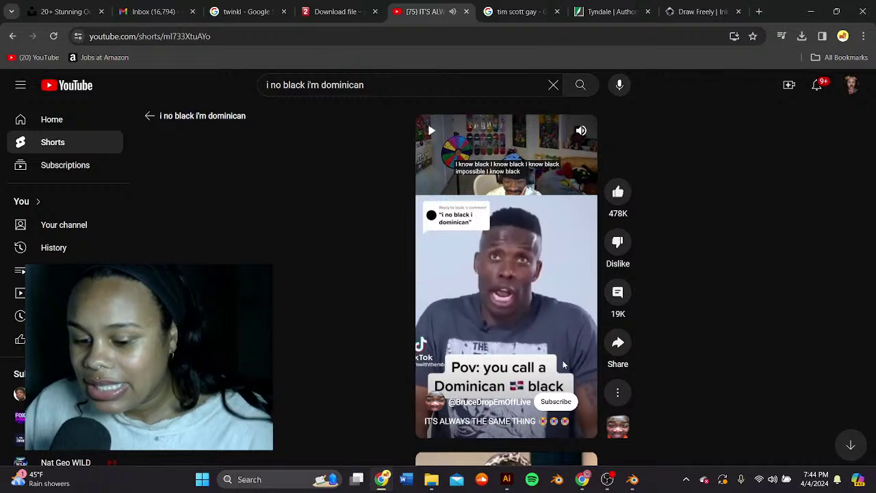
{"action": "left_click", "coordinate": [510, 279]}
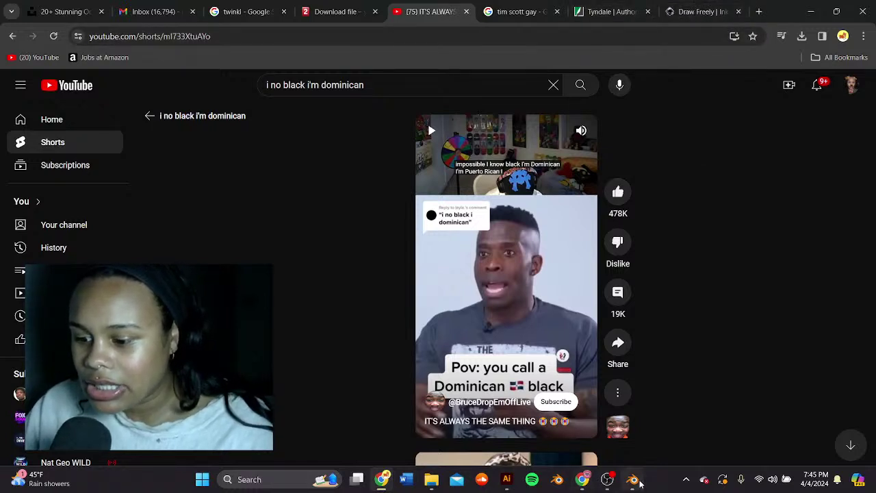
Step: Switch to Blender and put the horizontal bar between BIDEN and 2025 into Sculpt Mode
{"action": "mouse_move", "coordinate": [634, 481]}
{"action": "left_click", "coordinate": [631, 434]}
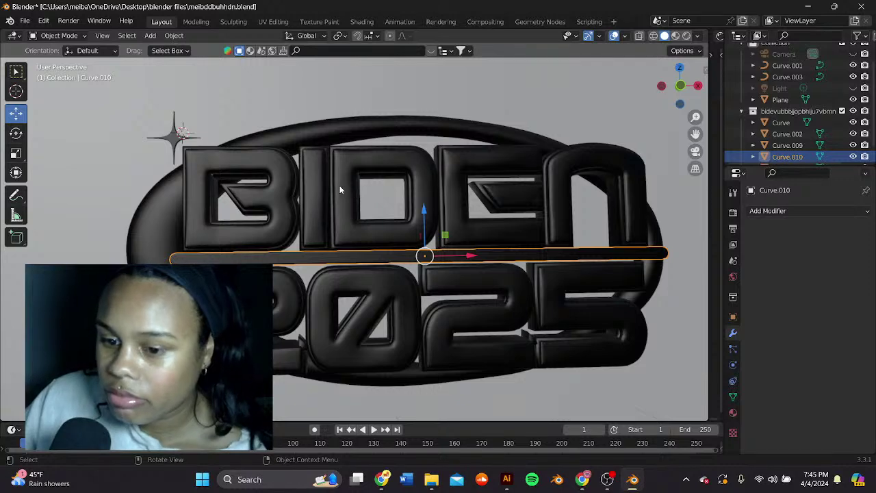
{"action": "left_click", "coordinate": [275, 118]}
{"action": "middle_click_drag", "start_coordinate": [276, 118], "coordinate": [321, 171]}
{"action": "left_click", "coordinate": [307, 267]}
{"action": "mouse_move", "coordinate": [308, 267]}
{"action": "middle_mouse_down"}
{"action": "mouse_move", "coordinate": [383, 269]}
{"action": "mouse_move", "coordinate": [362, 256]}
{"action": "mouse_move", "coordinate": [369, 260]}
{"action": "mouse_move", "coordinate": [291, 256]}
{"action": "mouse_move", "coordinate": [329, 262]}
{"action": "middle_mouse_up"}
{"action": "scroll", "coordinate": [328, 262], "scroll_direction": "down", "scroll_amount": 4}
{"action": "left_click", "coordinate": [55, 37]}
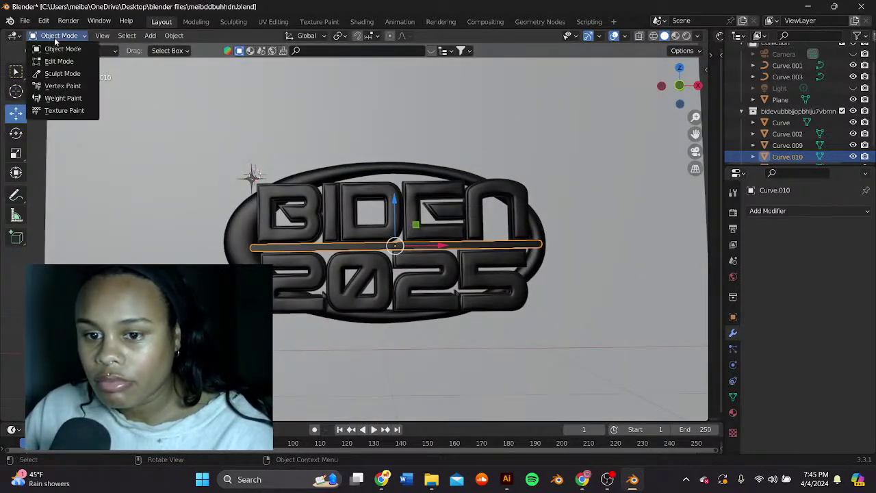
{"action": "left_click", "coordinate": [63, 73]}
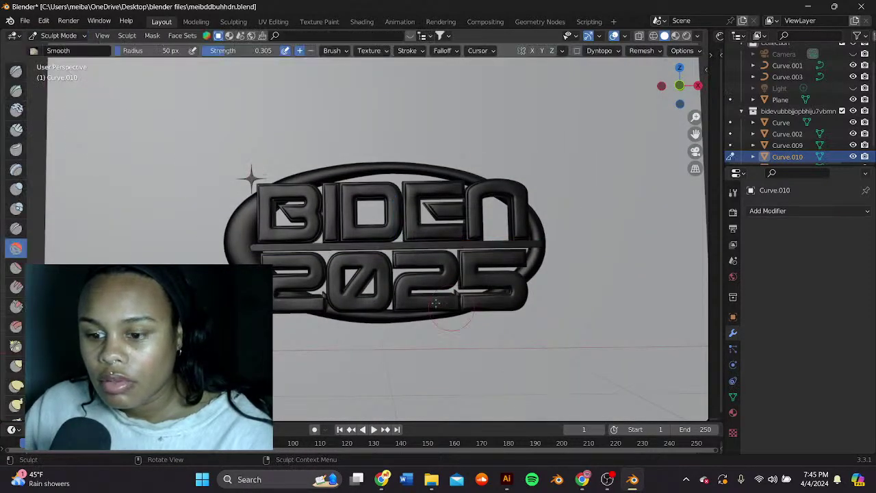
Step: Smooth the horizontal bar along its full length and at both ends with the 50 px Smooth brush
{"action": "left_click_drag", "start_coordinate": [263, 244], "coordinate": [254, 248]}
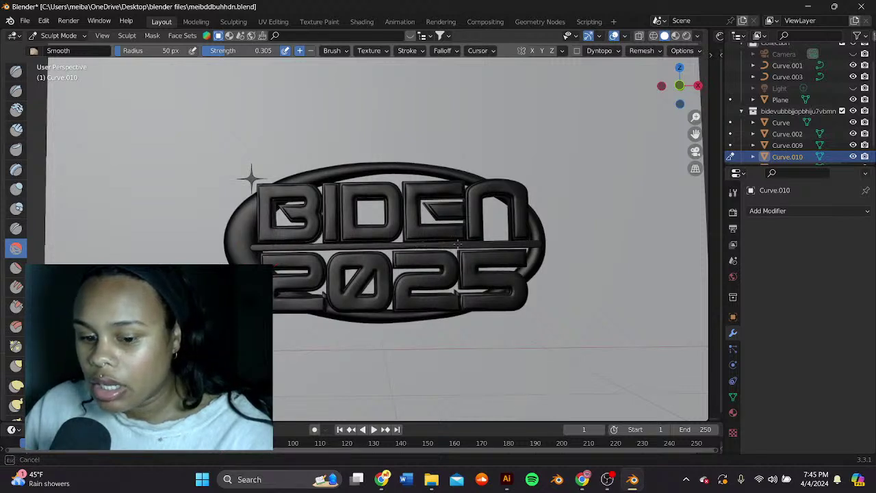
{"action": "mouse_move", "coordinate": [542, 240]}
{"action": "left_mouse_down"}
{"action": "mouse_move", "coordinate": [559, 245]}
{"action": "mouse_move", "coordinate": [523, 248]}
{"action": "left_mouse_up"}
{"action": "left_click_drag", "start_coordinate": [254, 250], "coordinate": [556, 240]}
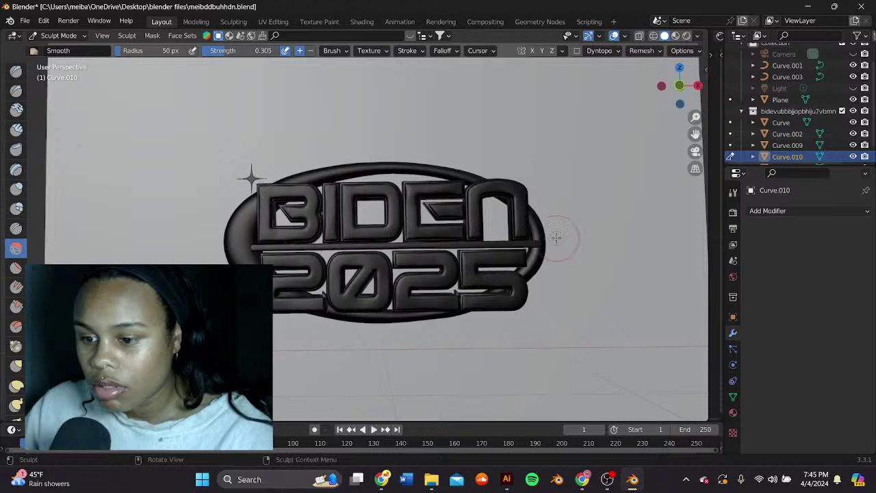
{"action": "middle_click_drag", "start_coordinate": [557, 239], "coordinate": [533, 231]}
{"action": "mouse_move", "coordinate": [456, 239]}
{"action": "middle_mouse_down"}
{"action": "mouse_move", "coordinate": [412, 247]}
{"action": "mouse_move", "coordinate": [254, 222]}
{"action": "middle_mouse_up"}
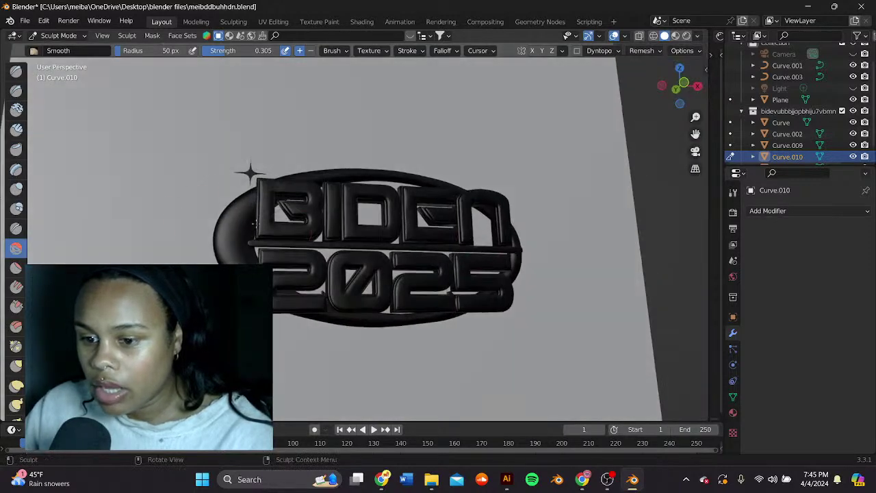
Step: Switch to Chrome, search Google for "ecudorian" and show the image results
{"action": "key", "text": "alt+Tab"}
{"action": "left_click", "coordinate": [309, 36]}
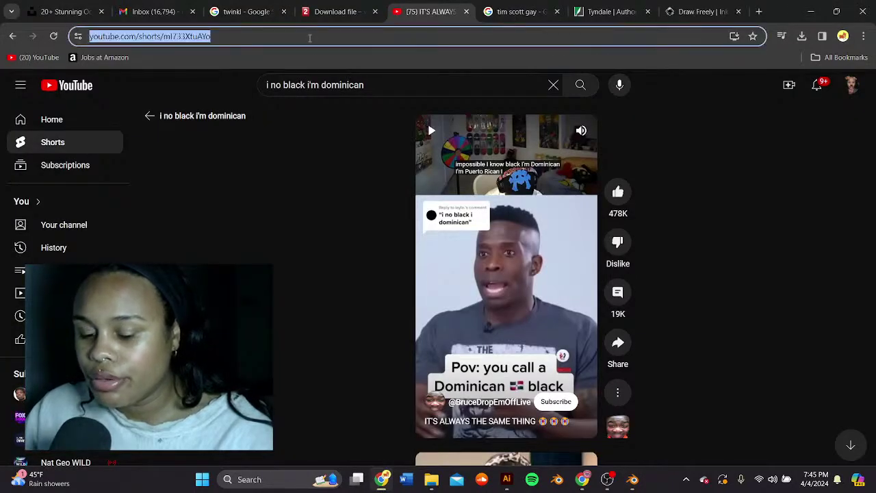
{"action": "type", "text": "ecudorian"}
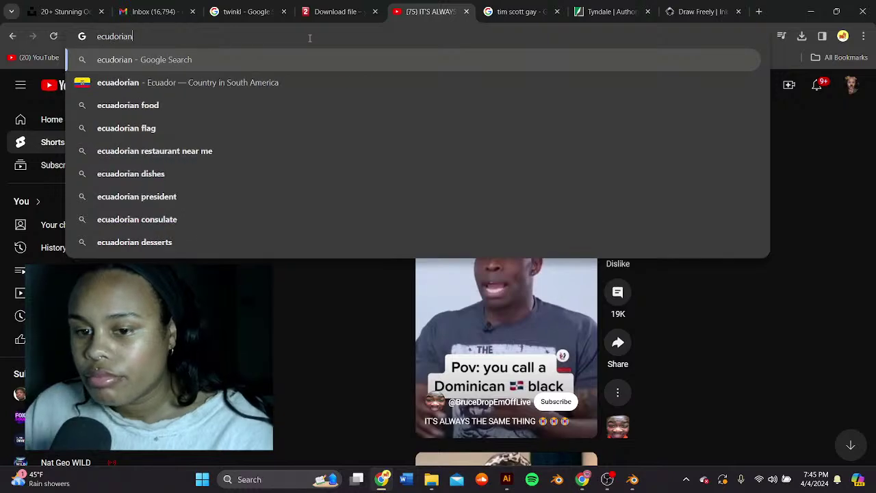
{"action": "key", "text": "Return"}
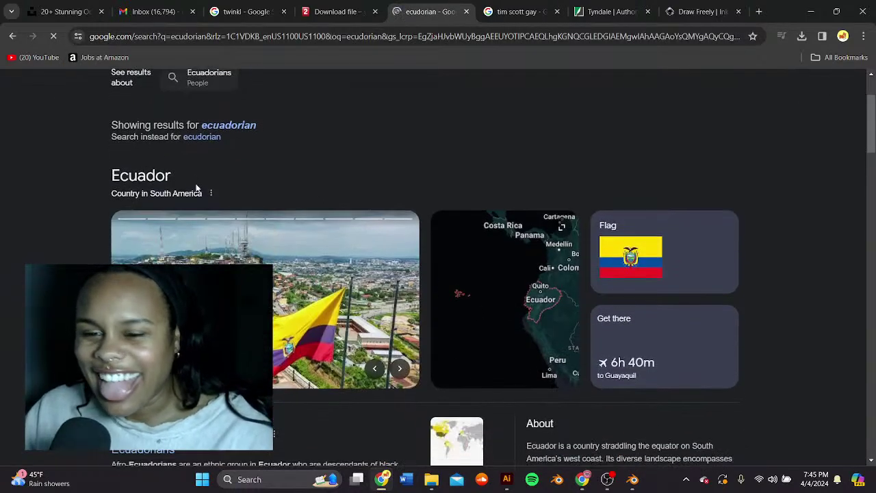
{"action": "left_click", "coordinate": [151, 132]}
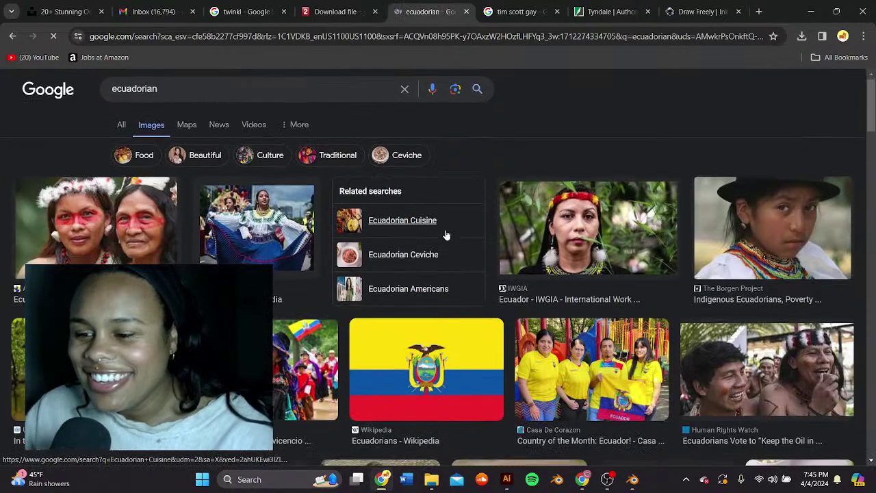
Step: Browse the Ecuadorian image results and open the Adore Ecuador Travel picture of grilled skewers
{"action": "scroll", "coordinate": [445, 231], "scroll_direction": "down", "scroll_amount": 2}
{"action": "scroll", "coordinate": [445, 231], "scroll_direction": "down", "scroll_amount": 8}
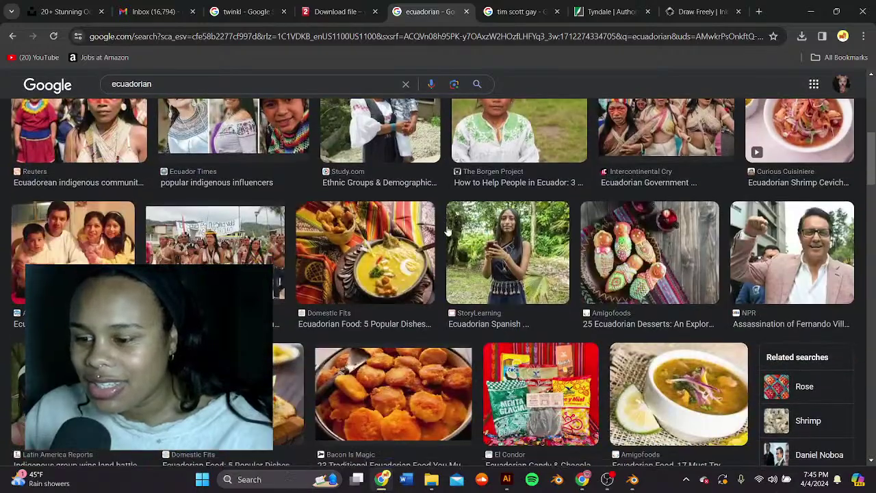
{"action": "scroll", "coordinate": [448, 229], "scroll_direction": "down", "scroll_amount": 6}
{"action": "scroll", "coordinate": [597, 209], "scroll_direction": "up", "scroll_amount": 2}
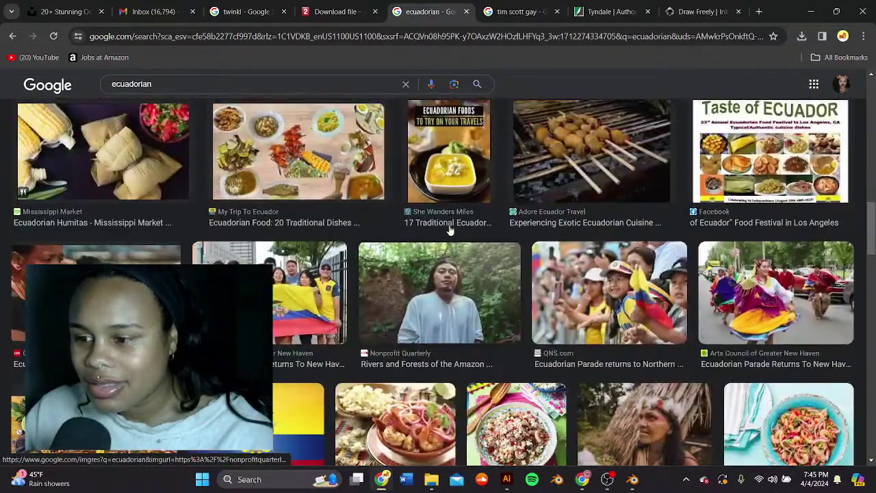
{"action": "left_click", "coordinate": [598, 208]}
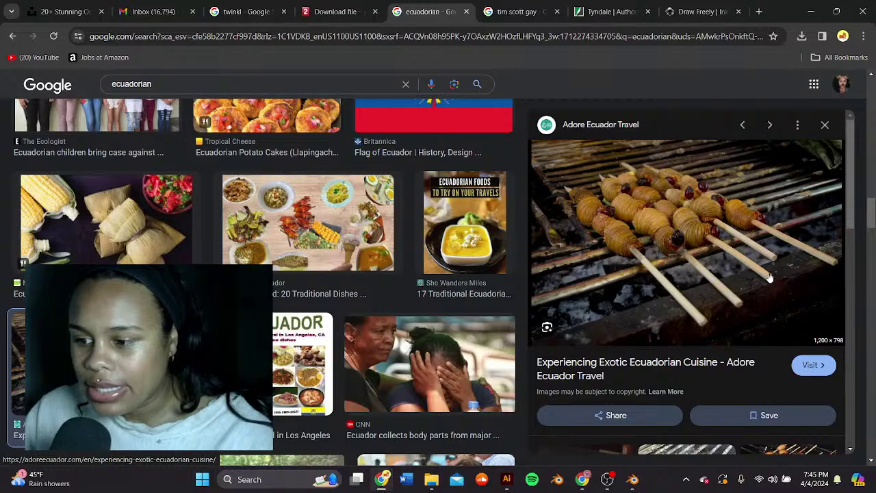
Step: Close the skewers picture, browse further Ecuadorian image results, and view then close the Rainforest Cruises soup picture
{"action": "left_click", "coordinate": [825, 125]}
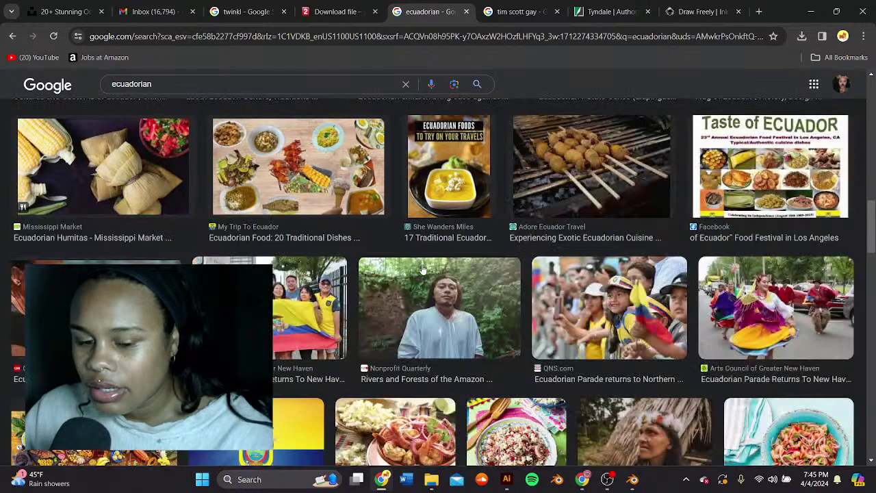
{"action": "scroll", "coordinate": [424, 269], "scroll_direction": "down", "scroll_amount": 3}
{"action": "scroll", "coordinate": [424, 269], "scroll_direction": "down", "scroll_amount": 2}
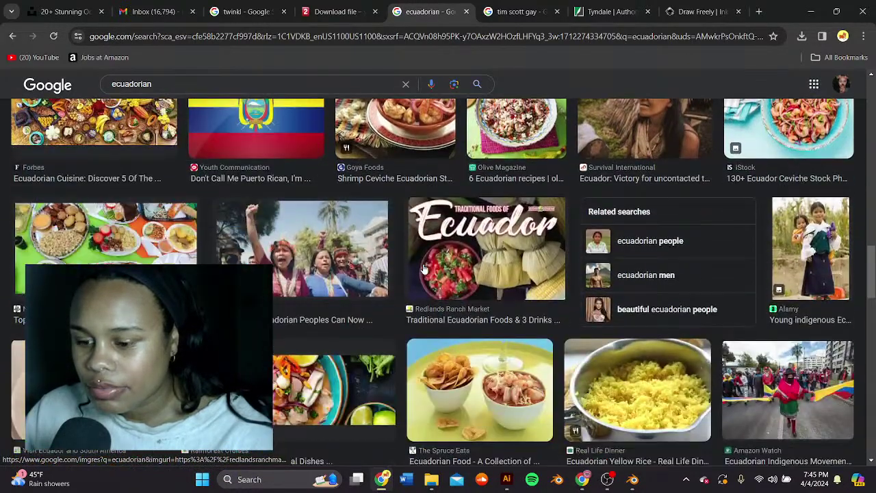
{"action": "scroll", "coordinate": [424, 268], "scroll_direction": "down", "scroll_amount": 4}
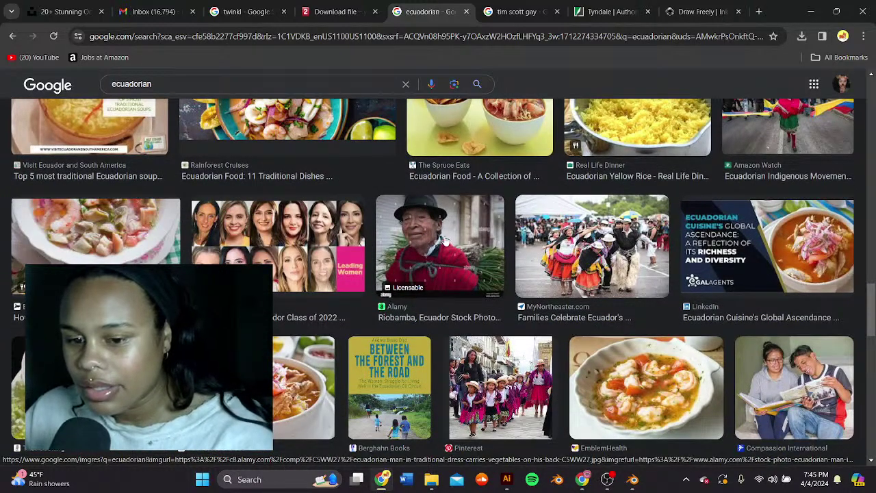
{"action": "scroll", "coordinate": [445, 245], "scroll_direction": "down", "scroll_amount": 3}
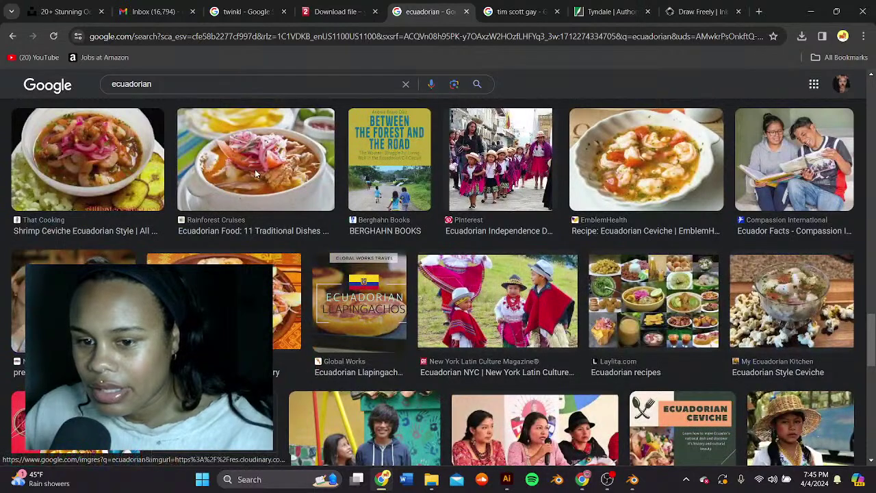
{"action": "left_click", "coordinate": [255, 174]}
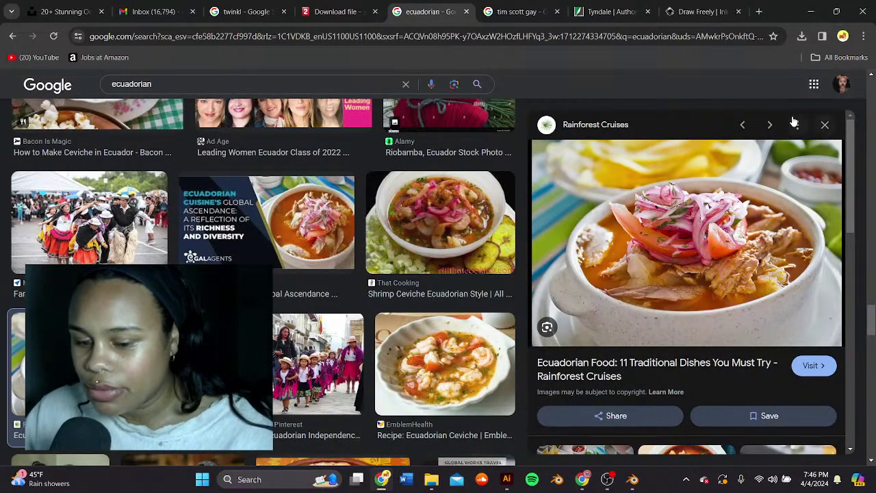
{"action": "left_click", "coordinate": [825, 126]}
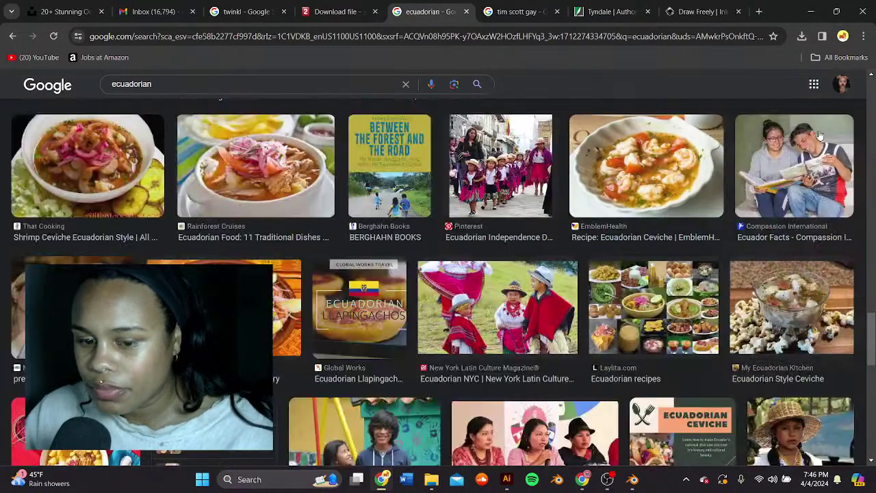
Step: Switch to Blender and return the horizontal bar from Sculpt Mode to Object Mode
{"action": "left_click", "coordinate": [630, 479]}
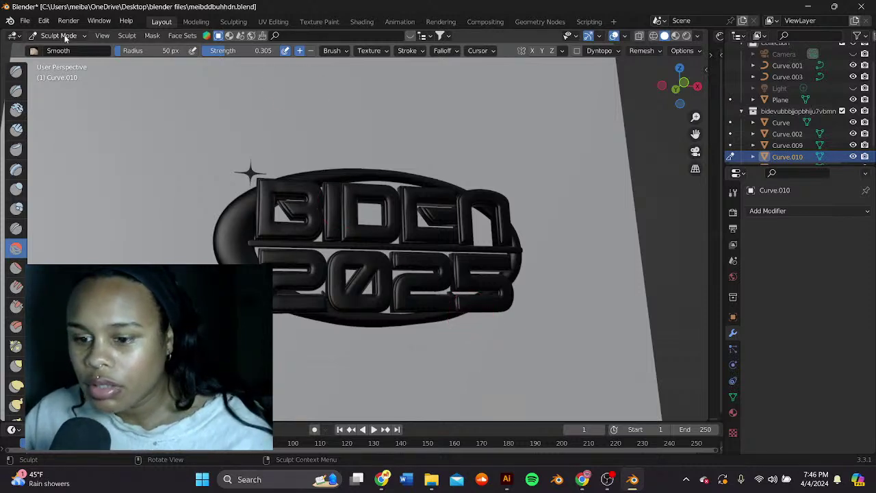
{"action": "middle_click_drag", "start_coordinate": [268, 236], "coordinate": [250, 244]}
{"action": "left_click_drag", "start_coordinate": [250, 244], "coordinate": [250, 246]}
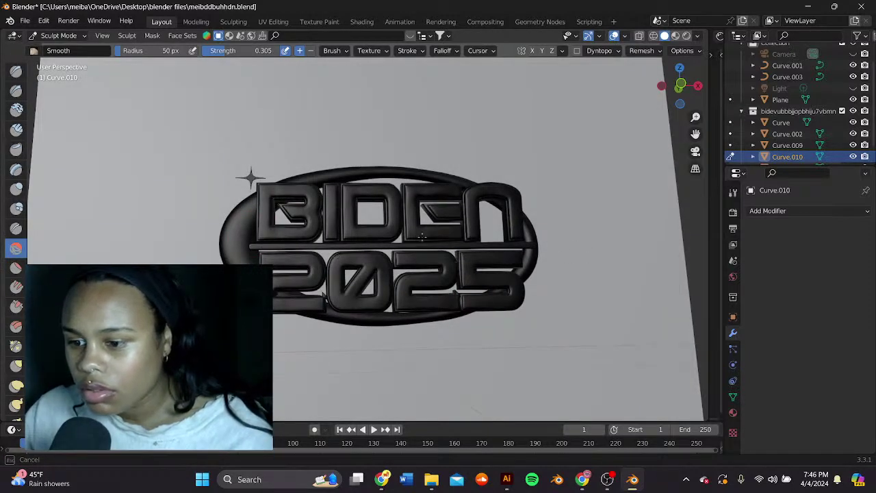
{"action": "left_click_drag", "start_coordinate": [423, 237], "coordinate": [229, 218]}
{"action": "left_click", "coordinate": [81, 34]}
{"action": "left_click", "coordinate": [80, 48]}
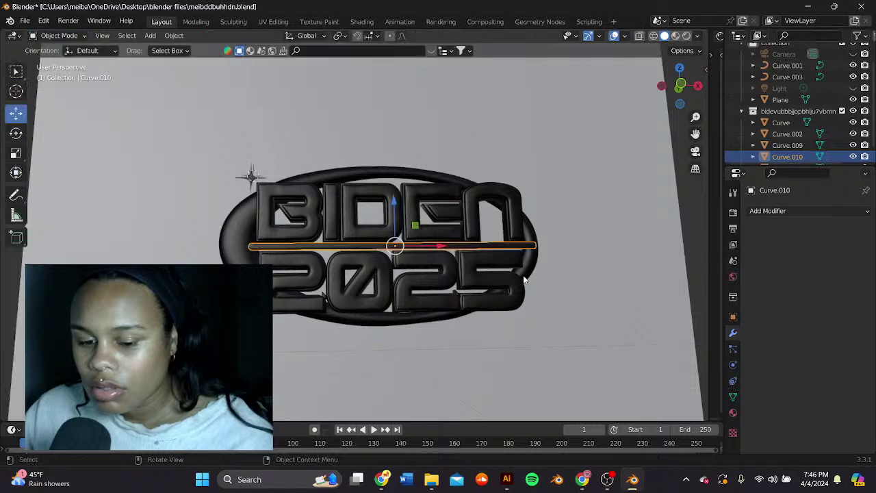
Step: Select the horizontal bar from the side and move it slightly forward along the Y axis toward the letters' front
{"action": "middle_click_drag", "start_coordinate": [524, 276], "coordinate": [438, 253]}
{"action": "left_click", "coordinate": [509, 135]}
{"action": "scroll", "coordinate": [510, 154], "scroll_direction": "up", "scroll_amount": 4}
{"action": "middle_click_drag", "start_coordinate": [510, 154], "coordinate": [452, 254]}
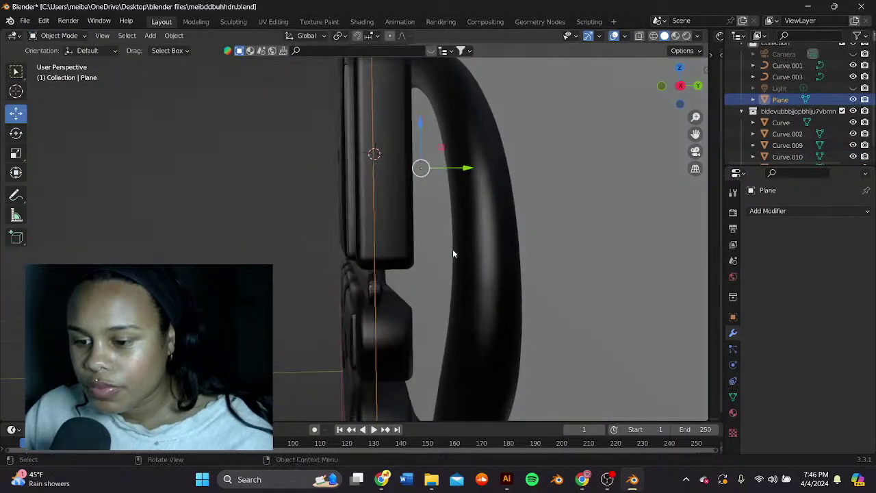
{"action": "left_click", "coordinate": [378, 292]}
{"action": "right_click", "coordinate": [377, 291]}
{"action": "left_click", "coordinate": [360, 235]}
{"action": "scroll", "coordinate": [366, 255], "scroll_direction": "down", "scroll_amount": 2}
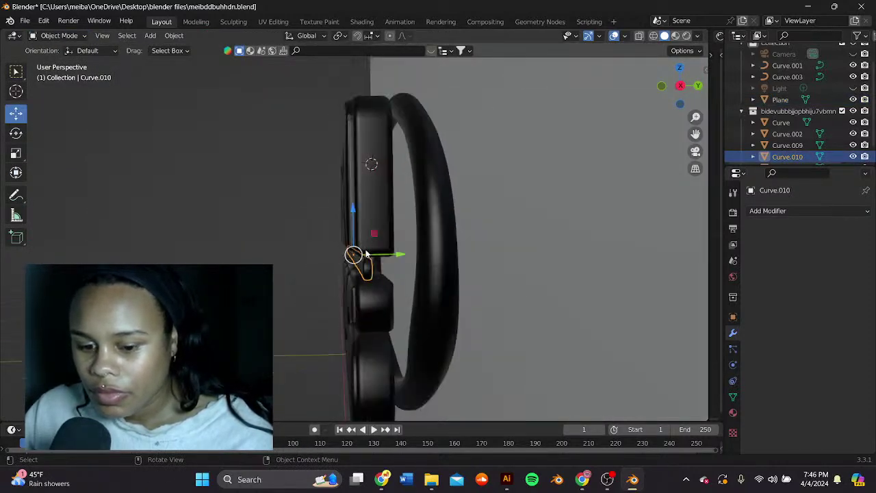
{"action": "left_click_drag", "start_coordinate": [400, 254], "coordinate": [391, 254]}
{"action": "left_click", "coordinate": [261, 169]}
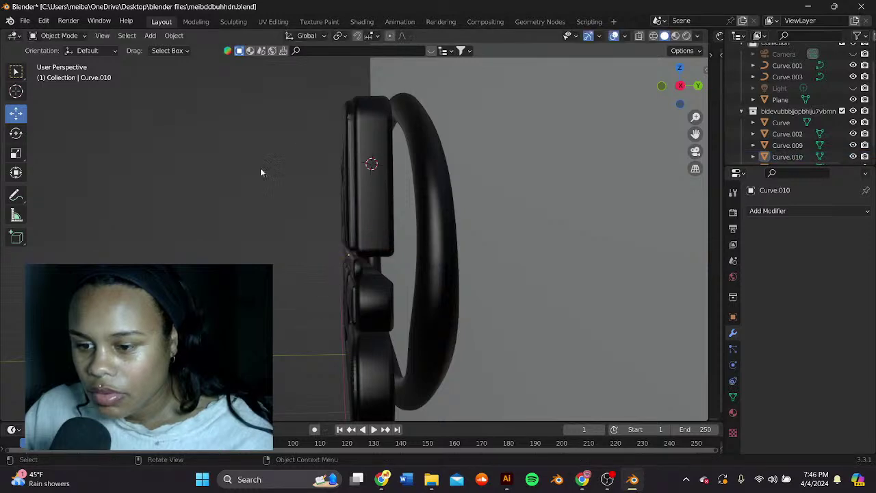
Step: Select the BIDEN lettering from the front and widen the world shader editor beside the 3D viewport
{"action": "middle_click_drag", "start_coordinate": [260, 169], "coordinate": [385, 191]}
{"action": "left_click", "coordinate": [385, 192]}
{"action": "left_click", "coordinate": [405, 184]}
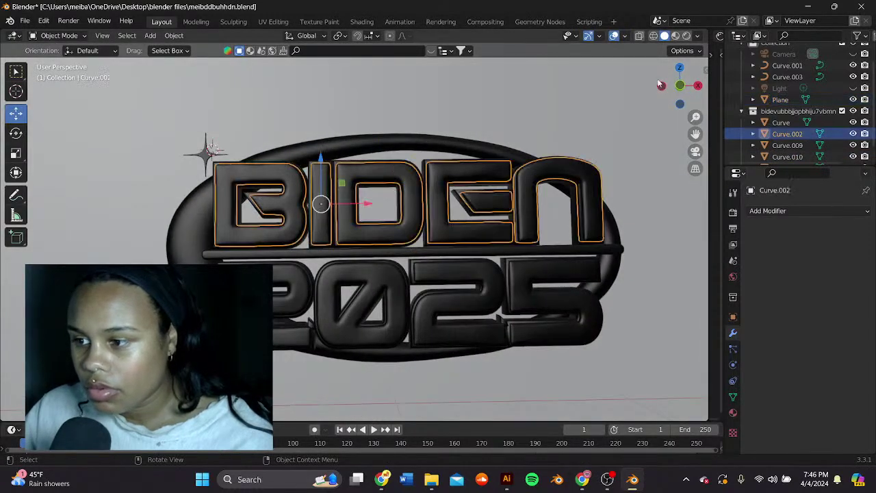
{"action": "left_click_drag", "start_coordinate": [710, 49], "coordinate": [480, 103]}
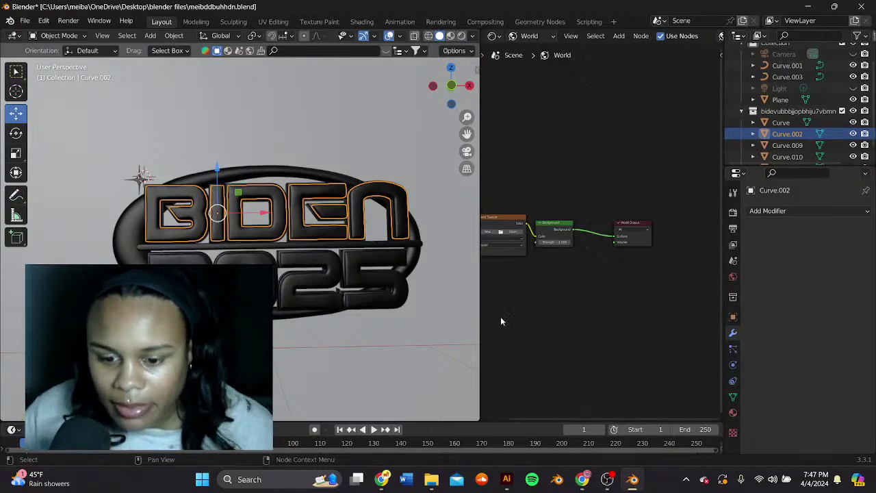
Step: Switch to Chrome and open the Adore Ecuador Travel article "Experiencing Exotic Ecuadorian Cuisine" from the skewers picture
{"action": "left_click", "coordinate": [382, 479]}
{"action": "scroll", "coordinate": [691, 182], "scroll_direction": "down", "scroll_amount": 10}
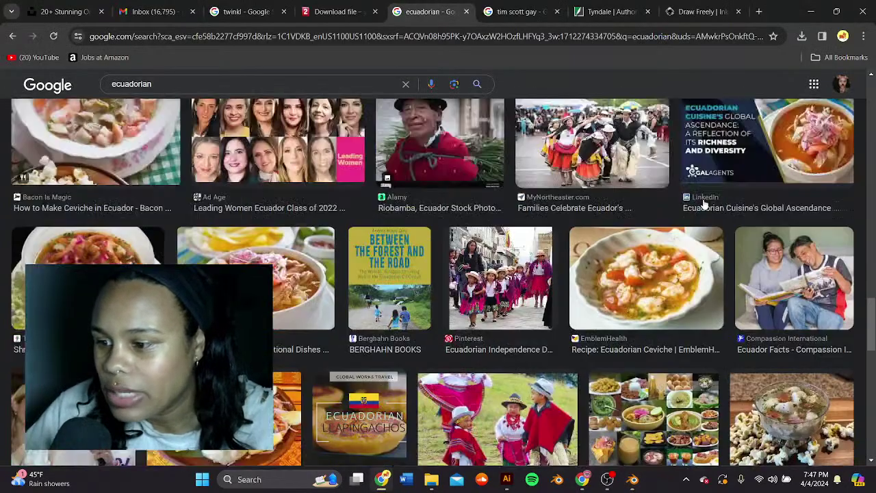
{"action": "scroll", "coordinate": [711, 248], "scroll_direction": "up", "scroll_amount": 2}
{"action": "left_click", "coordinate": [670, 267]}
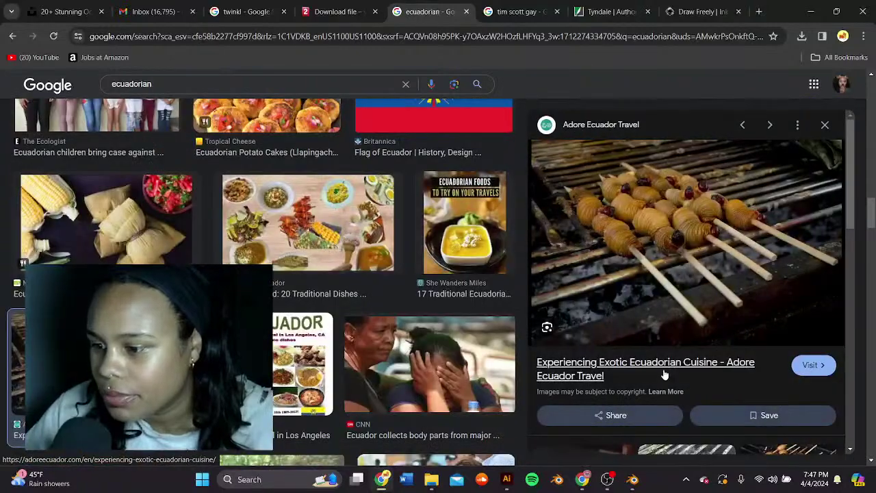
{"action": "scroll", "coordinate": [698, 267], "scroll_direction": "down", "scroll_amount": 1}
{"action": "left_click", "coordinate": [690, 312]}
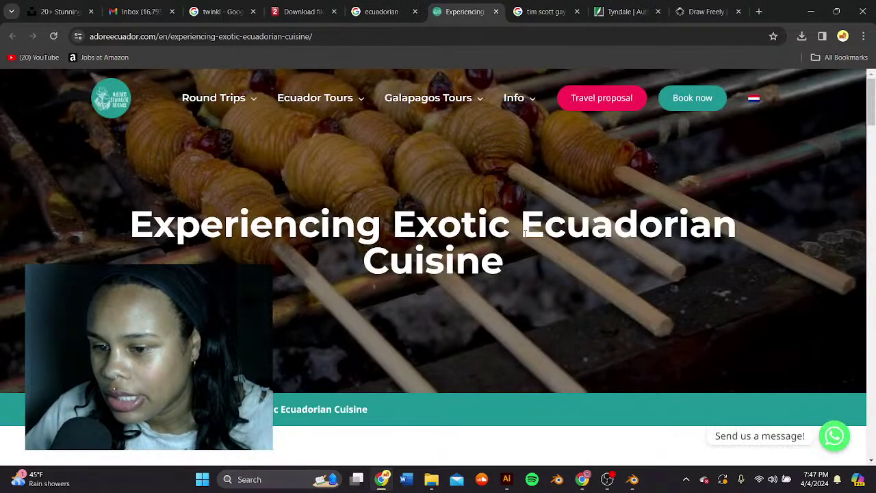
Step: Read through the article's five strange Ecuadorian dishes, from Cuy to Guatita, down to the page's end
{"action": "scroll", "coordinate": [536, 245], "scroll_direction": "down", "scroll_amount": 8}
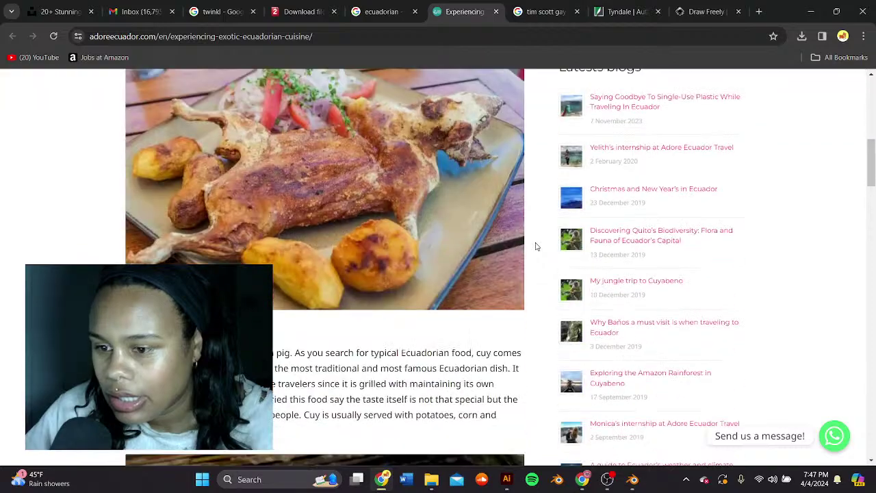
{"action": "scroll", "coordinate": [535, 245], "scroll_direction": "up", "scroll_amount": 2}
{"action": "scroll", "coordinate": [536, 246], "scroll_direction": "up", "scroll_amount": 1}
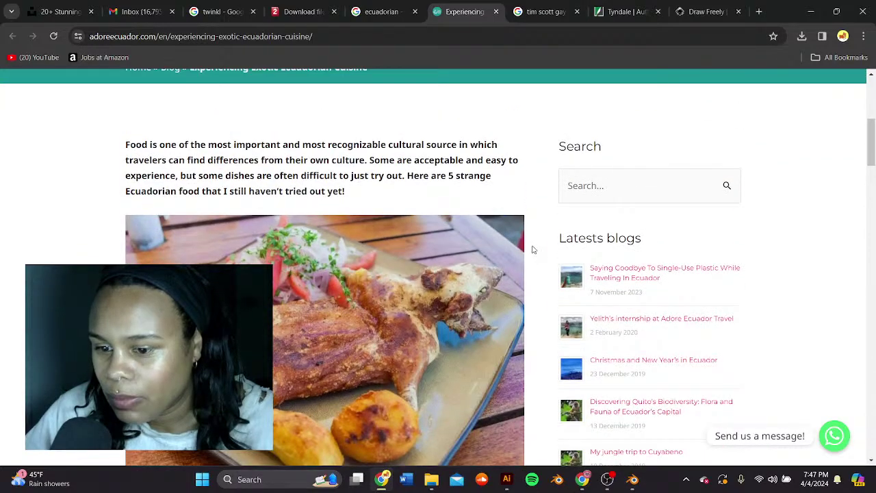
{"action": "scroll", "coordinate": [533, 249], "scroll_direction": "down", "scroll_amount": 5}
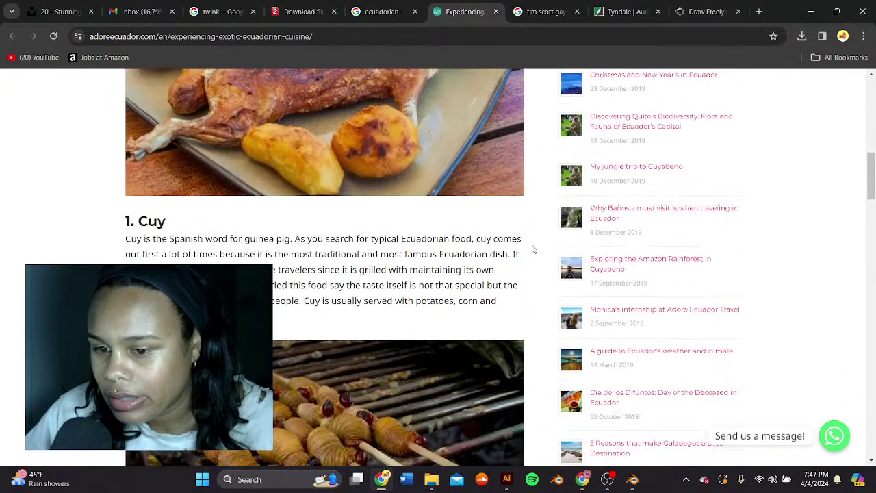
{"action": "scroll", "coordinate": [533, 249], "scroll_direction": "down", "scroll_amount": 5}
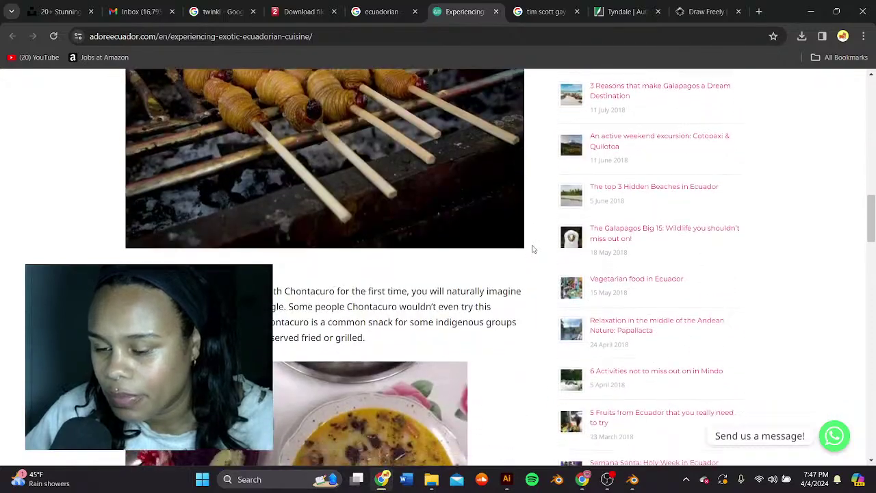
{"action": "scroll", "coordinate": [533, 249], "scroll_direction": "down", "scroll_amount": 10}
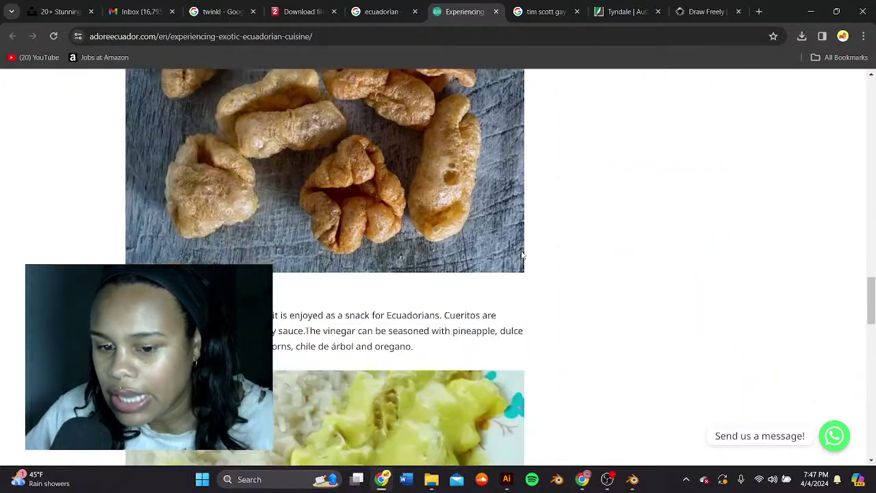
{"action": "scroll", "coordinate": [522, 255], "scroll_direction": "down", "scroll_amount": 3}
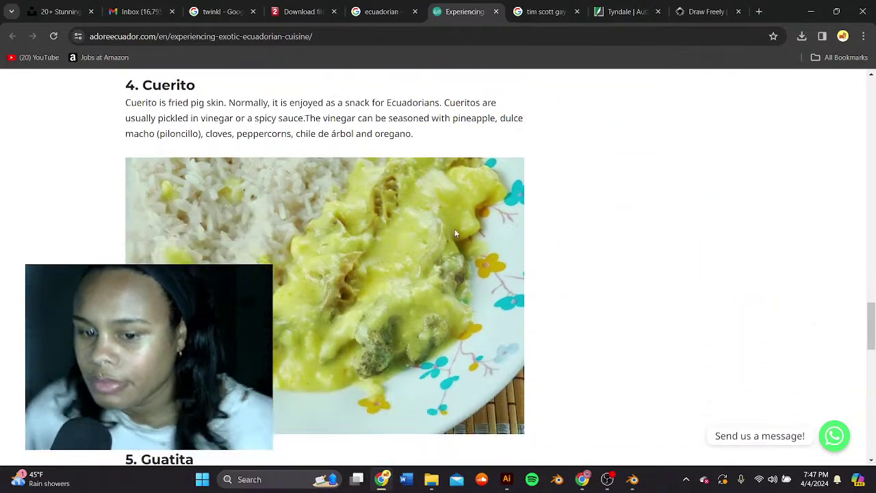
{"action": "scroll", "coordinate": [455, 233], "scroll_direction": "down", "scroll_amount": 1}
{"action": "scroll", "coordinate": [341, 146], "scroll_direction": "down", "scroll_amount": 3}
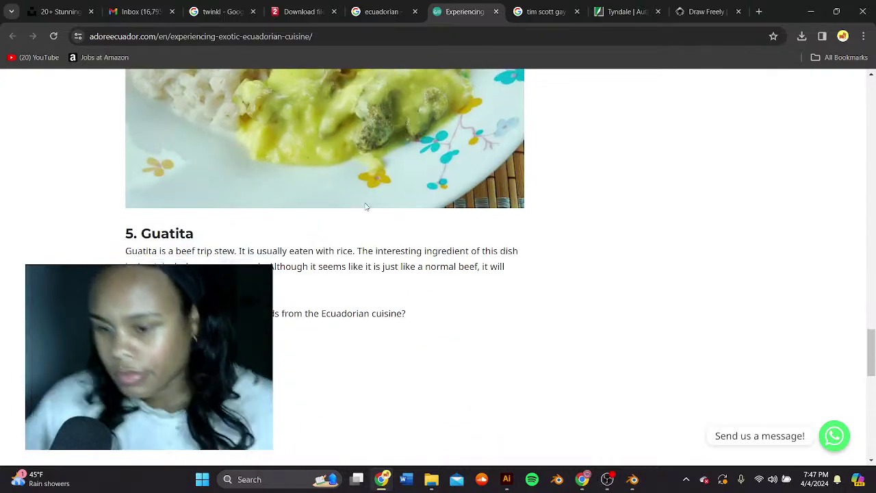
{"action": "scroll", "coordinate": [363, 205], "scroll_direction": "down", "scroll_amount": 15}
Step: Switch to Blender and load 3455.png from the blender HDRI folder into the world's environment texture node
{"action": "left_click", "coordinate": [633, 480]}
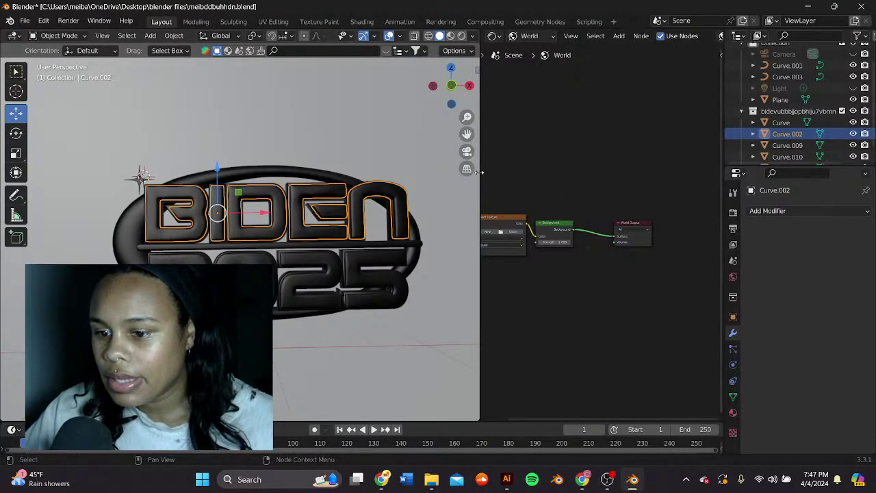
{"action": "left_click", "coordinate": [514, 231]}
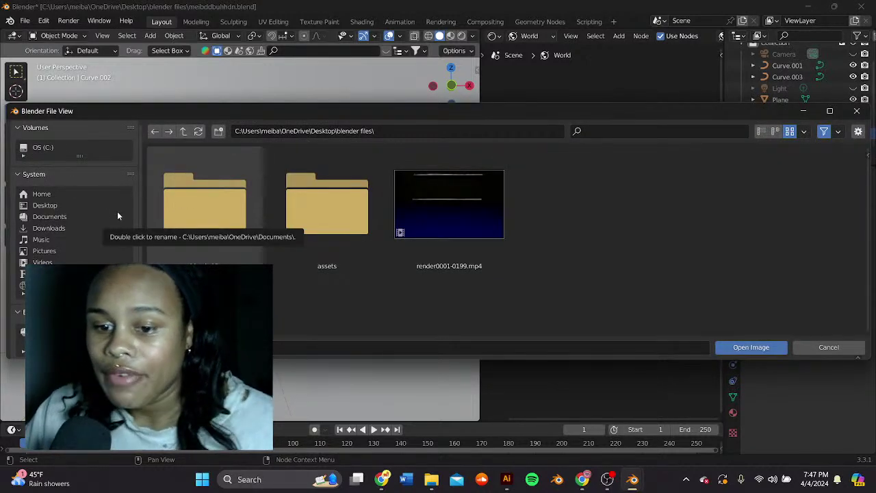
{"action": "left_click", "coordinate": [66, 230]}
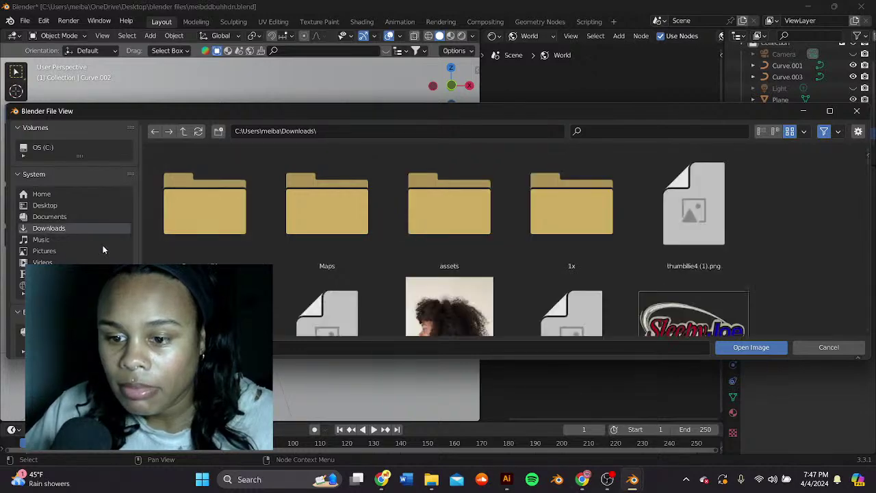
{"action": "scroll", "coordinate": [102, 245], "scroll_direction": "down", "scroll_amount": 2}
{"action": "scroll", "coordinate": [76, 295], "scroll_direction": "down", "scroll_amount": 1}
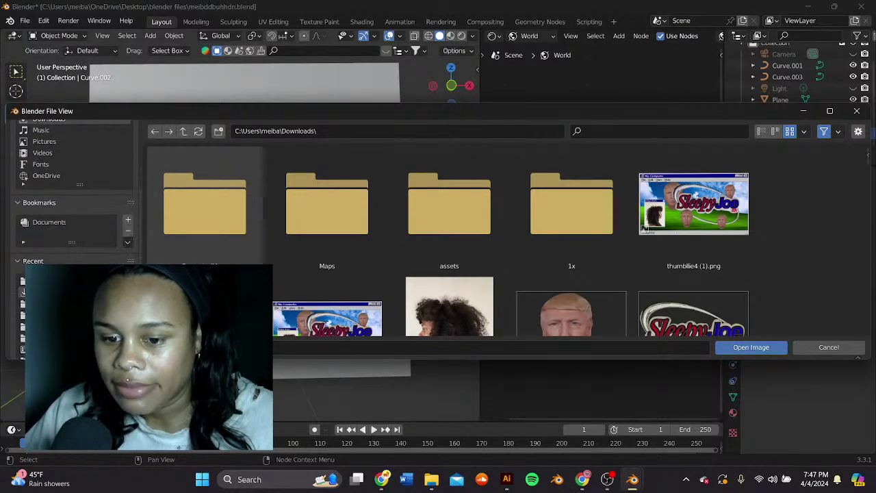
{"action": "left_click", "coordinate": [69, 303]}
{"action": "scroll", "coordinate": [520, 223], "scroll_direction": "down", "scroll_amount": 1}
{"action": "scroll", "coordinate": [521, 223], "scroll_direction": "down", "scroll_amount": 2}
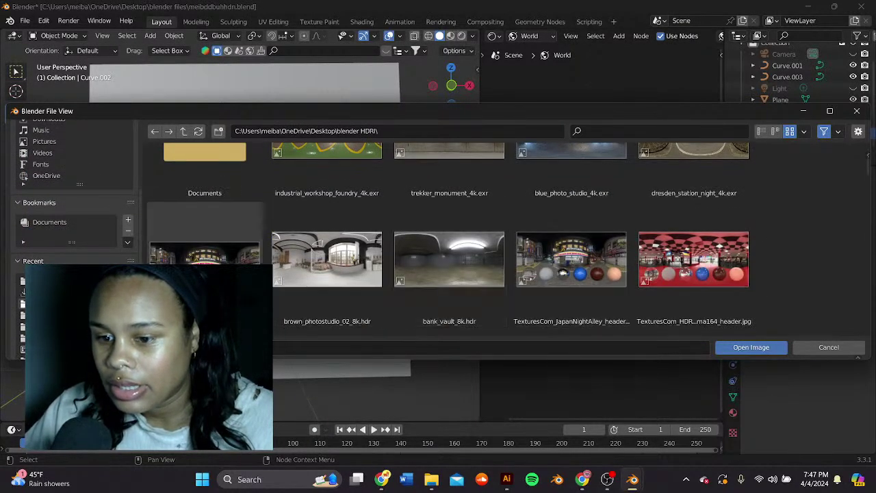
{"action": "double_click", "coordinate": [226, 238]}
Step: Set the 3455.png environment texture's projection to Mirror Ball
{"action": "middle_click_drag", "start_coordinate": [549, 225], "coordinate": [628, 176]}
{"action": "scroll", "coordinate": [626, 180], "scroll_direction": "up", "scroll_amount": 2}
{"action": "scroll", "coordinate": [626, 179], "scroll_direction": "up", "scroll_amount": 2}
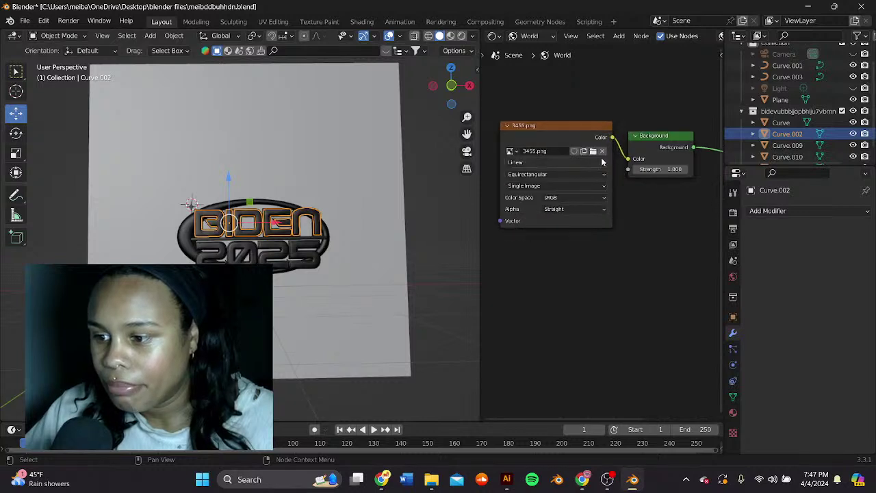
{"action": "left_click", "coordinate": [589, 174]}
{"action": "left_click", "coordinate": [577, 195]}
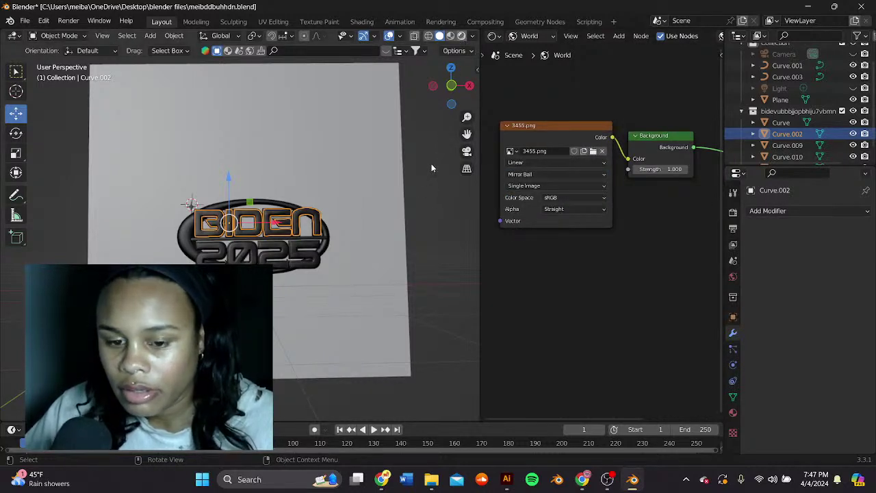
Step: Display the 3D viewport in Rendered shading and inspect the logo under the environment lighting
{"action": "key", "text": "z"}
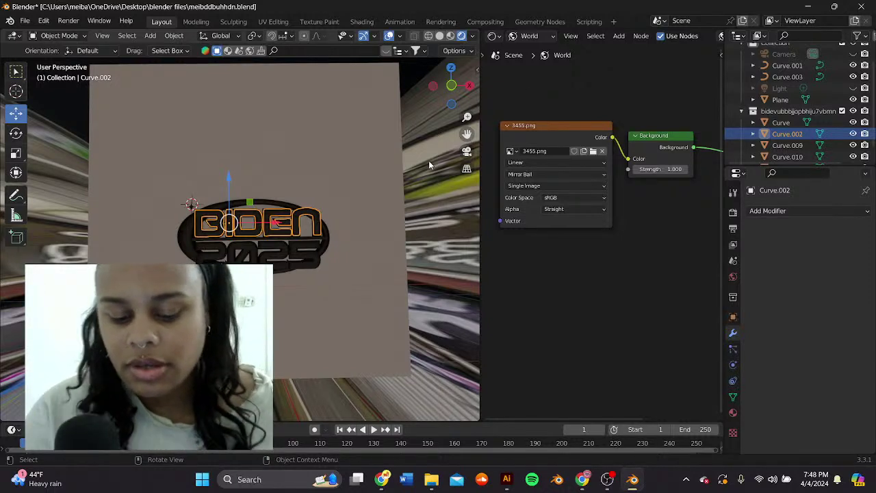
{"action": "scroll", "coordinate": [283, 238], "scroll_direction": "up", "scroll_amount": 3}
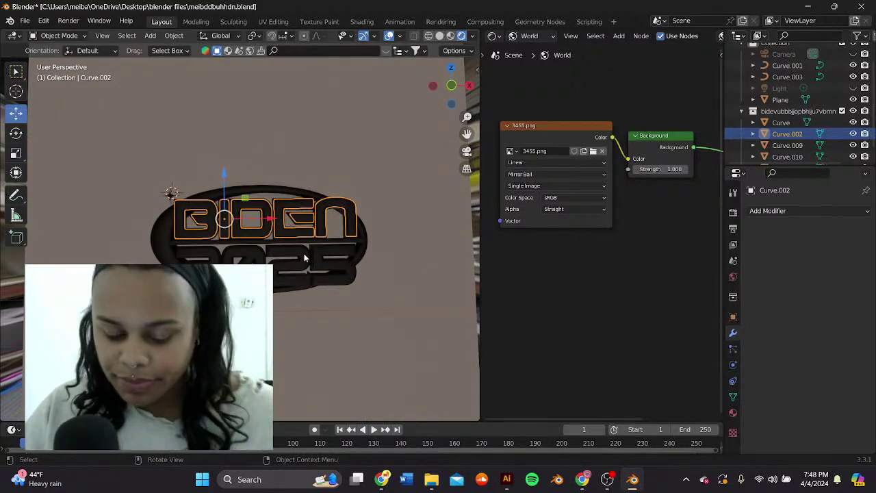
{"action": "scroll", "coordinate": [356, 291], "scroll_direction": "up", "scroll_amount": 3}
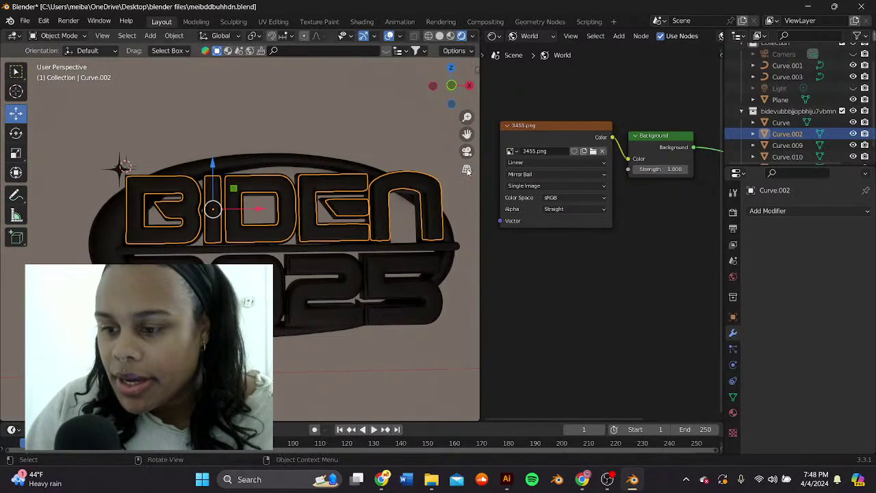
Step: Inspect the logo from the side and front in an enlarged rendered viewport
{"action": "left_click_drag", "start_coordinate": [468, 133], "coordinate": [709, 127]}
{"action": "middle_click_drag", "start_coordinate": [415, 196], "coordinate": [356, 212]}
{"action": "left_click", "coordinate": [314, 240]}
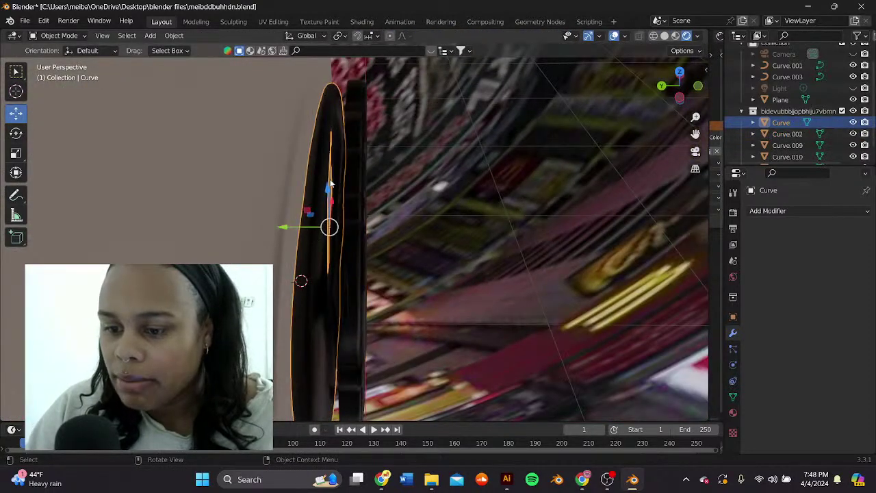
{"action": "middle_click_drag", "start_coordinate": [314, 241], "coordinate": [345, 212]}
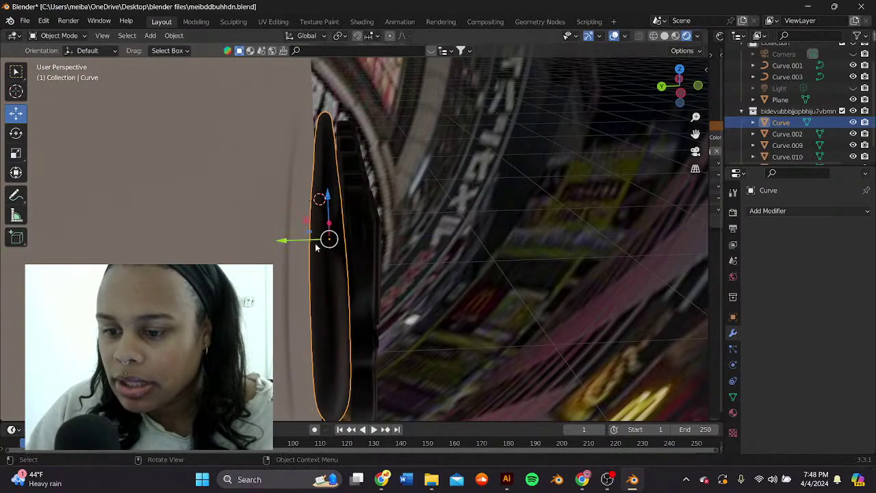
{"action": "middle_click_drag", "start_coordinate": [297, 236], "coordinate": [355, 126]}
{"action": "left_click", "coordinate": [346, 193]}
{"action": "left_click", "coordinate": [341, 195]}
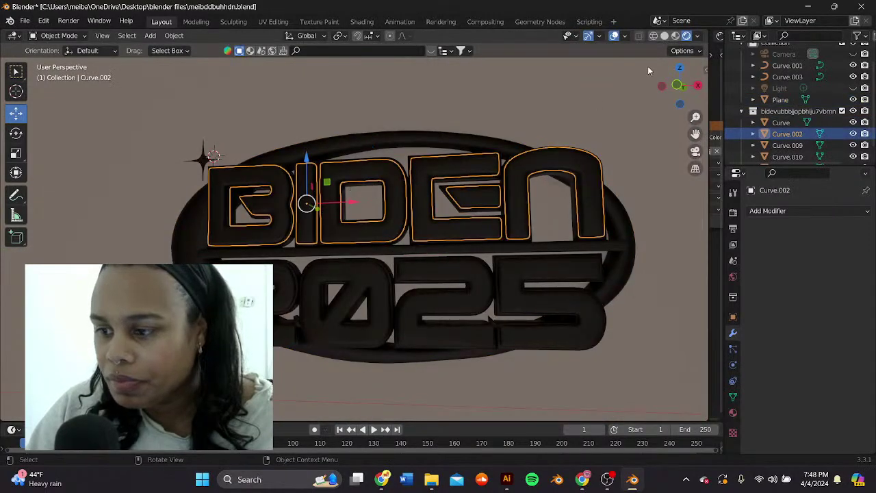
Step: Switch the node editor to Object shading and replace the BIDEN letters' SVGMat with a new material
{"action": "left_click_drag", "start_coordinate": [704, 76], "coordinate": [563, 68]}
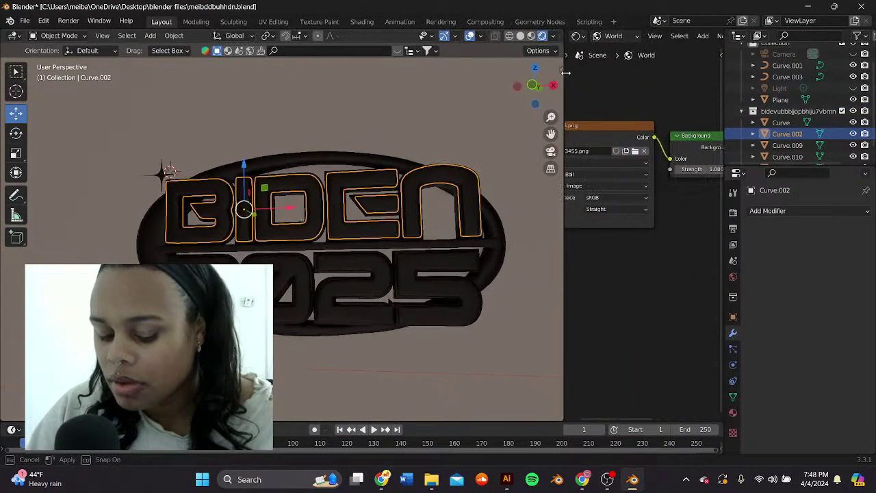
{"action": "left_click", "coordinate": [600, 36]}
{"action": "left_click", "coordinate": [612, 49]}
{"action": "scroll", "coordinate": [693, 40], "scroll_direction": "down", "scroll_amount": 2}
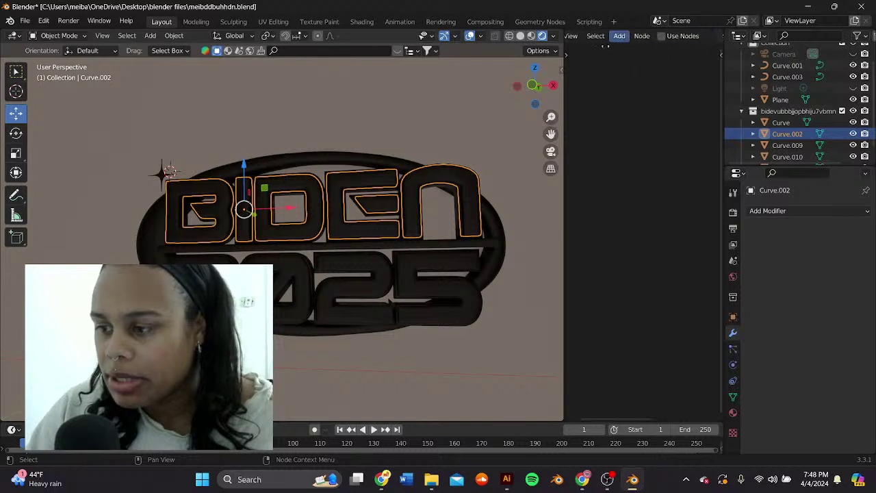
{"action": "scroll", "coordinate": [641, 36], "scroll_direction": "down", "scroll_amount": 5}
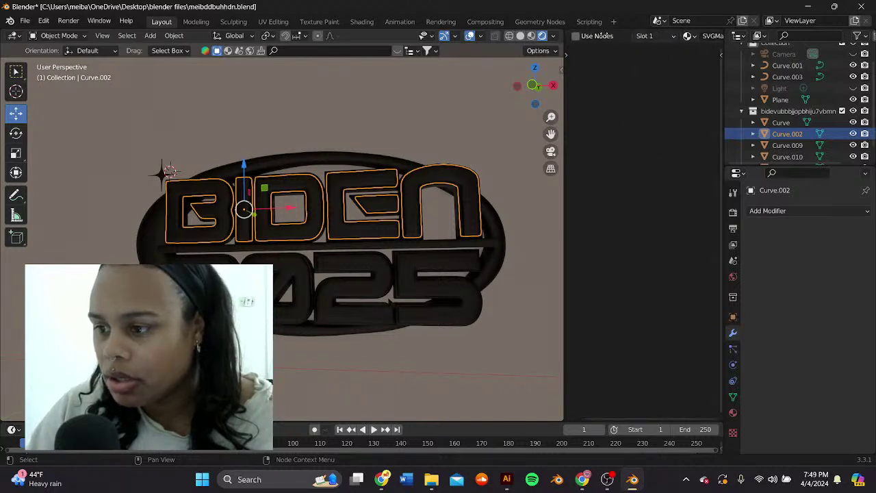
{"action": "scroll", "coordinate": [693, 38], "scroll_direction": "down", "scroll_amount": 2}
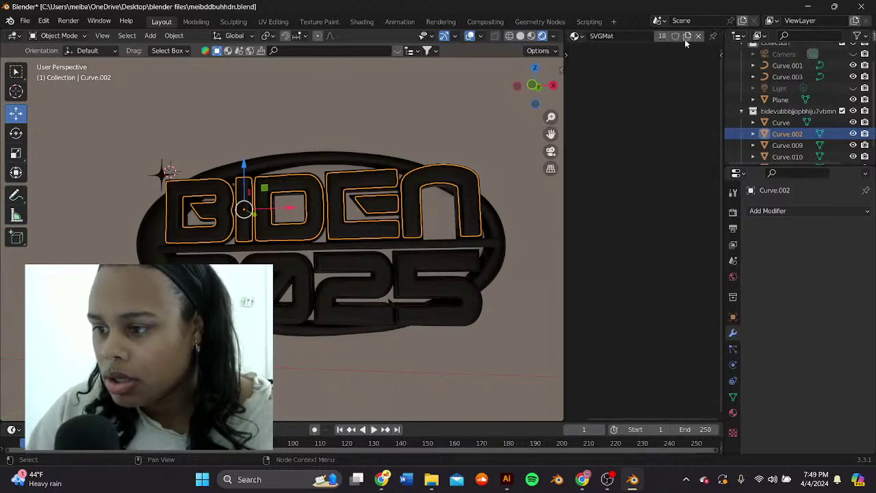
{"action": "left_click", "coordinate": [699, 37]}
{"action": "left_click", "coordinate": [605, 37]}
{"action": "scroll", "coordinate": [616, 189], "scroll_direction": "up", "scroll_amount": 3}
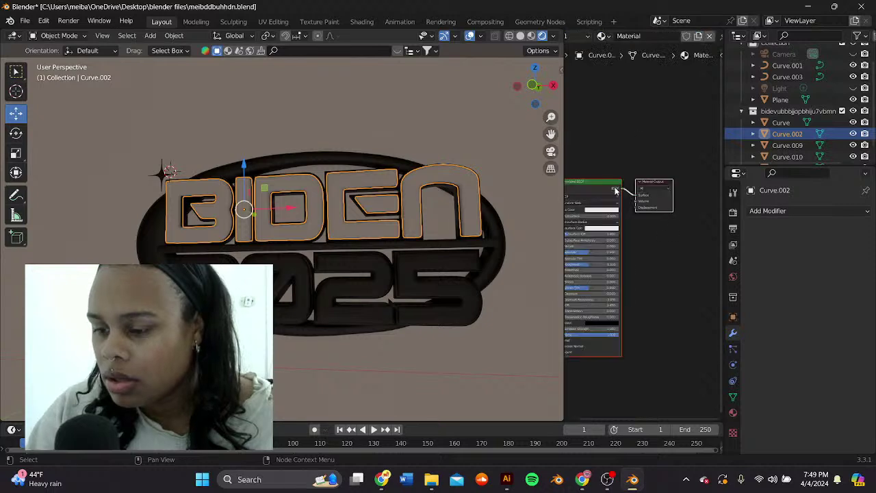
{"action": "middle_click_drag", "start_coordinate": [595, 290], "coordinate": [635, 199]}
{"action": "scroll", "coordinate": [636, 198], "scroll_direction": "up", "scroll_amount": 2}
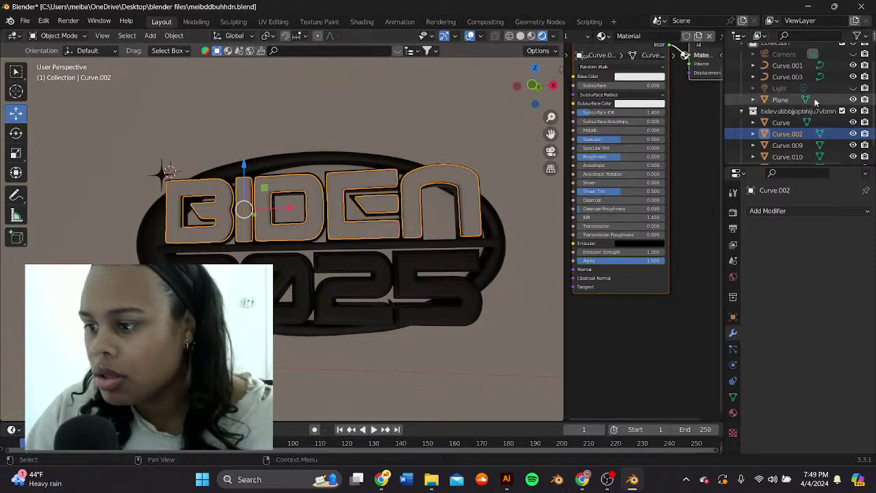
Step: Unhide the scene's Light and display the 3D viewport in Material Preview shading
{"action": "left_click", "coordinate": [853, 87]}
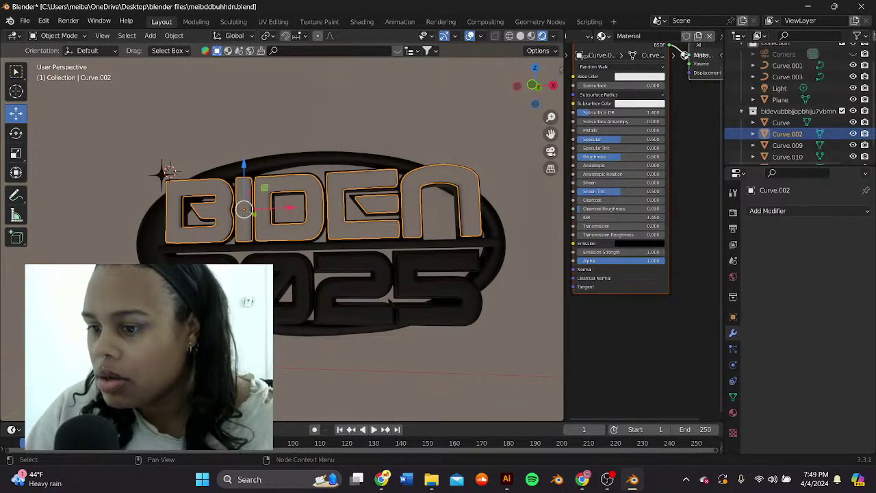
{"action": "scroll", "coordinate": [674, 37], "scroll_direction": "up", "scroll_amount": 5}
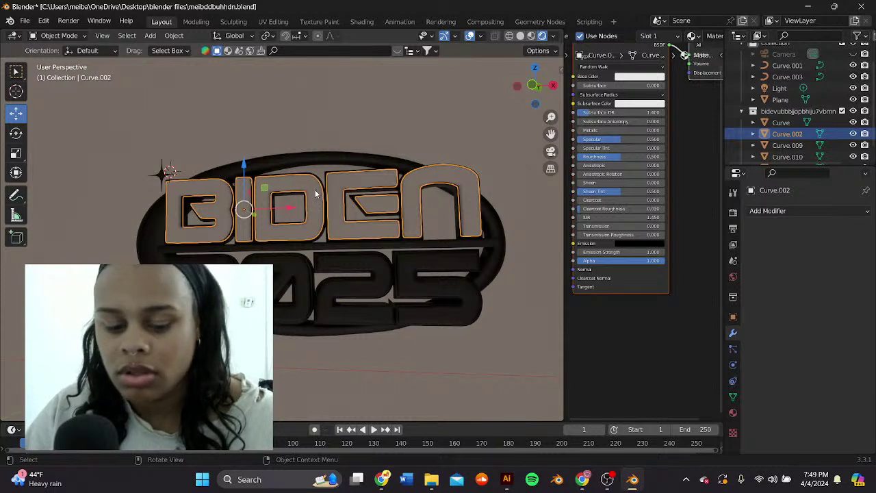
{"action": "scroll", "coordinate": [301, 232], "scroll_direction": "down", "scroll_amount": 2}
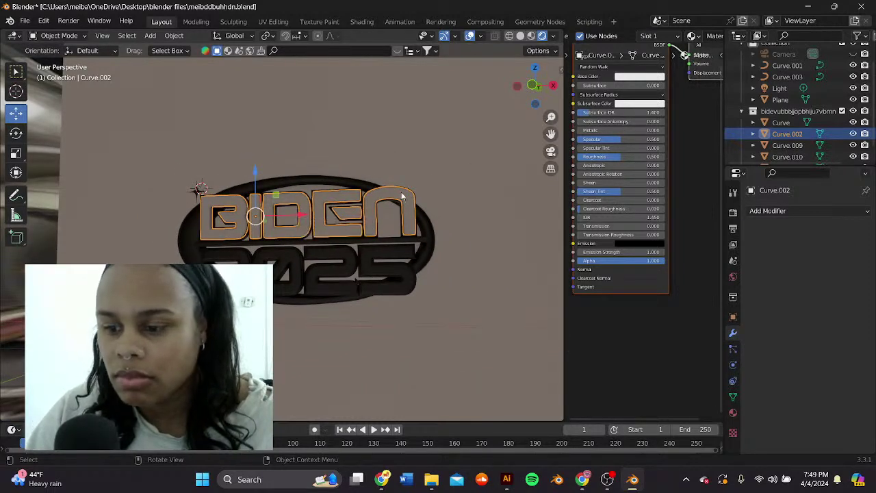
{"action": "scroll", "coordinate": [527, 133], "scroll_direction": "down", "scroll_amount": 1}
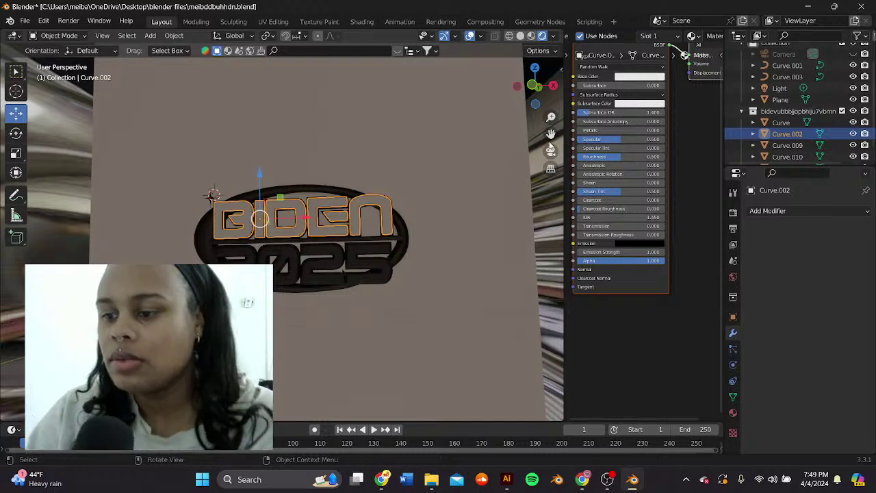
{"action": "scroll", "coordinate": [424, 171], "scroll_direction": "down", "scroll_amount": 9}
{"action": "middle_click_drag", "start_coordinate": [316, 182], "coordinate": [449, 208]}
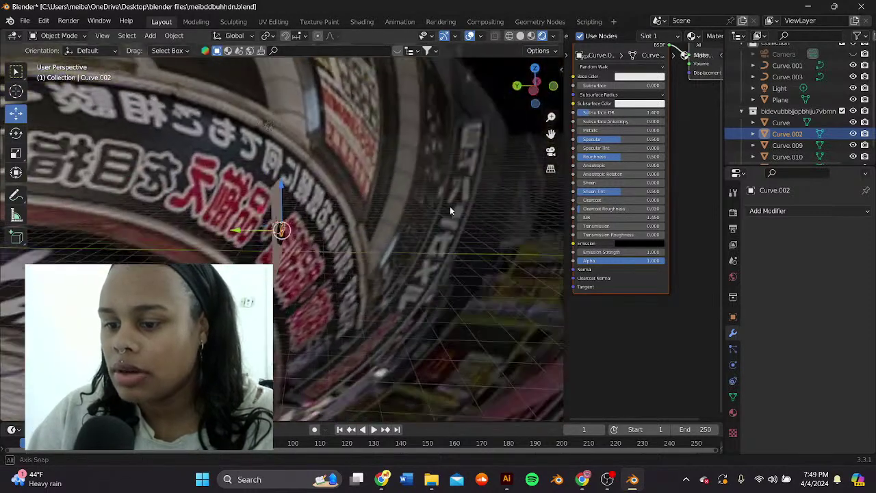
{"action": "left_click", "coordinate": [533, 36]}
{"action": "scroll", "coordinate": [244, 210], "scroll_direction": "down", "scroll_amount": 3}
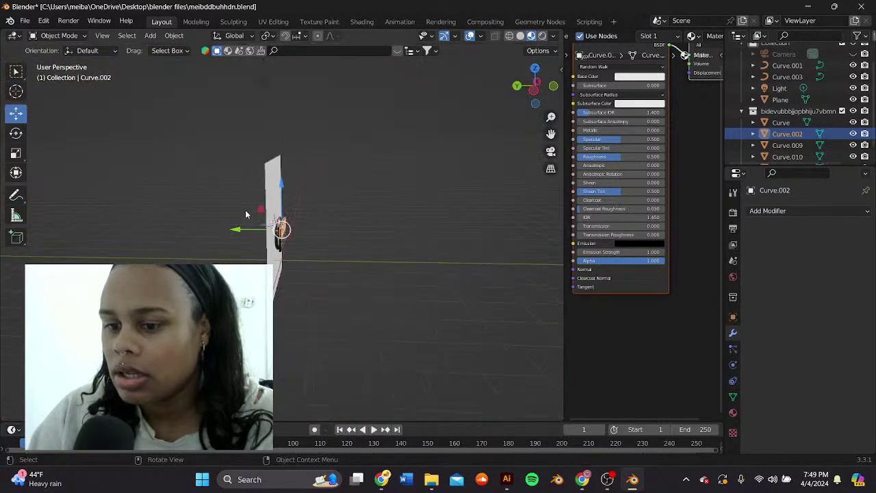
Step: Move the light in front of the logo to about X 1.07, Y -2.89, Z 0.81 m and return to Rendered shading
{"action": "left_click", "coordinate": [265, 125]}
{"action": "key", "text": "g"}
{"action": "left_click", "coordinate": [376, 256]}
{"action": "scroll", "coordinate": [351, 244], "scroll_direction": "up", "scroll_amount": 3}
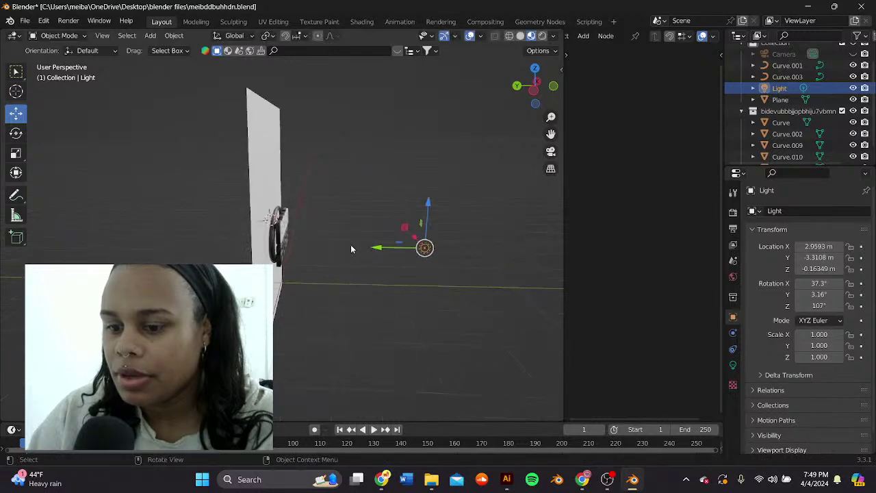
{"action": "middle_click_drag", "start_coordinate": [350, 244], "coordinate": [251, 252]}
{"action": "left_click_drag", "start_coordinate": [468, 378], "coordinate": [318, 301]}
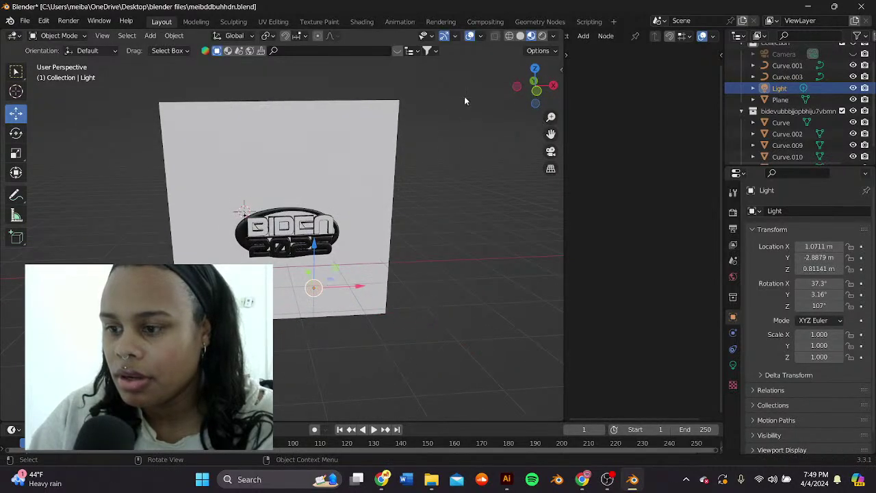
{"action": "left_click", "coordinate": [542, 36]}
{"action": "scroll", "coordinate": [445, 110], "scroll_direction": "up", "scroll_amount": 5}
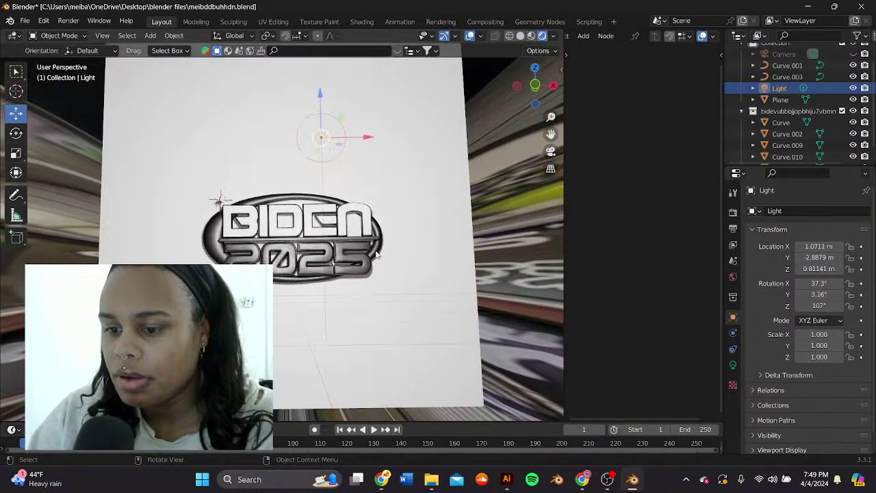
{"action": "scroll", "coordinate": [429, 259], "scroll_direction": "up", "scroll_amount": 2}
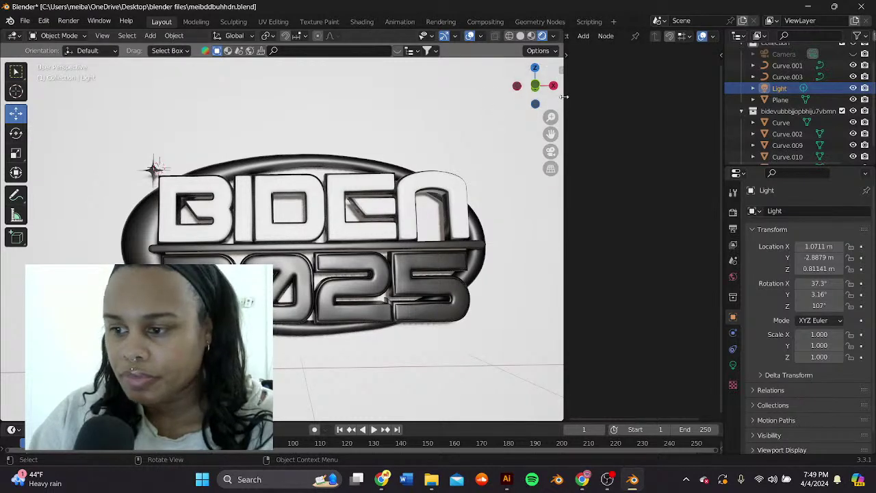
Step: Set the BIDEN letters' material to Metallic 1.000, Specular 0.000 and Roughness 0.000, and check its reflections
{"action": "left_click_drag", "start_coordinate": [563, 96], "coordinate": [413, 96]}
{"action": "left_click", "coordinate": [245, 220]}
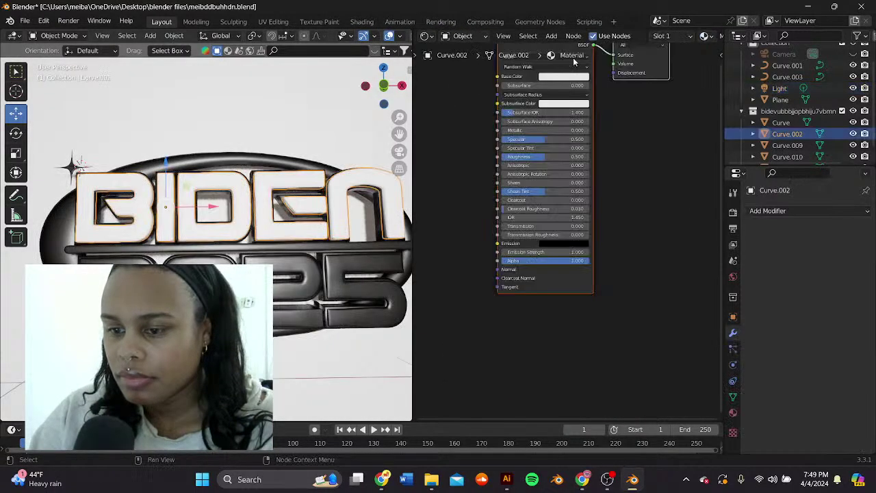
{"action": "middle_click_drag", "start_coordinate": [603, 73], "coordinate": [604, 111]}
{"action": "left_click_drag", "start_coordinate": [530, 167], "coordinate": [456, 187]}
{"action": "left_click_drag", "start_coordinate": [532, 193], "coordinate": [228, 180]}
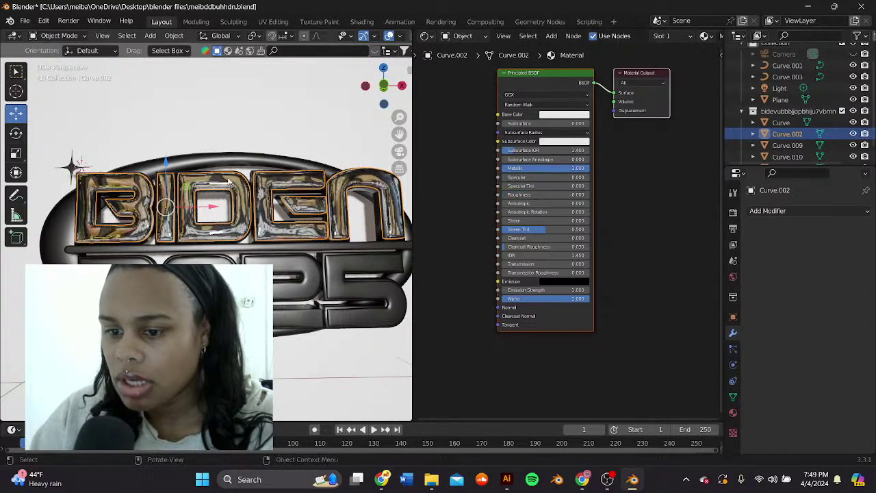
{"action": "left_click", "coordinate": [217, 206]}
{"action": "scroll", "coordinate": [209, 217], "scroll_direction": "up", "scroll_amount": 5}
{"action": "middle_click_drag", "start_coordinate": [210, 219], "coordinate": [229, 231]}
{"action": "scroll", "coordinate": [229, 231], "scroll_direction": "down", "scroll_amount": 5}
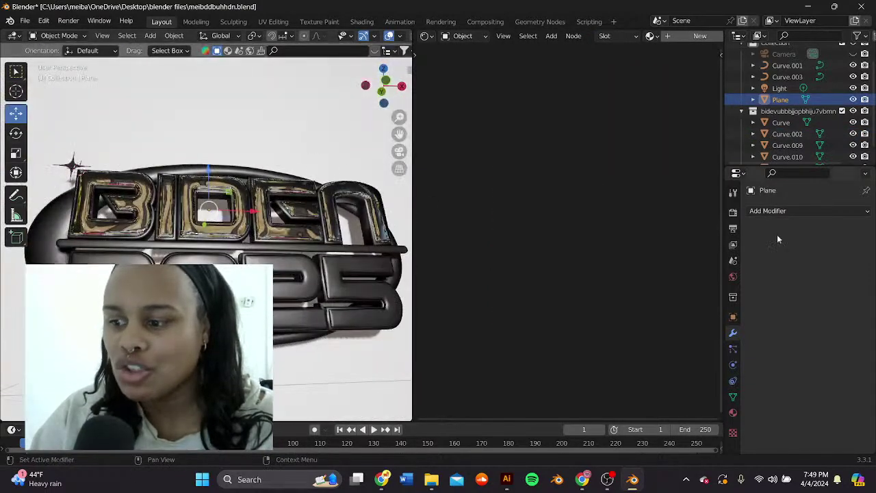
Step: Enable the Transparent film option in the Eevee render settings
{"action": "left_click", "coordinate": [733, 228]}
{"action": "scroll", "coordinate": [750, 331], "scroll_direction": "down", "scroll_amount": 4}
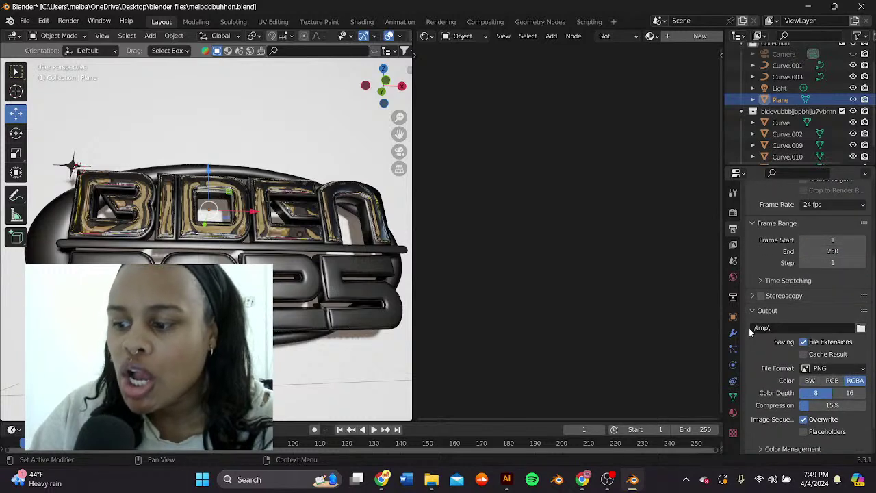
{"action": "scroll", "coordinate": [753, 333], "scroll_direction": "down", "scroll_amount": 2}
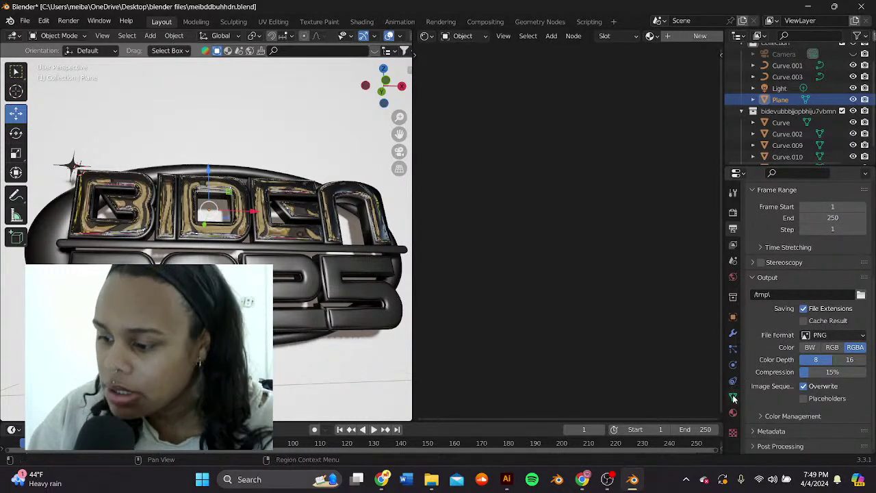
{"action": "left_click", "coordinate": [734, 350]}
{"action": "left_click", "coordinate": [733, 333]}
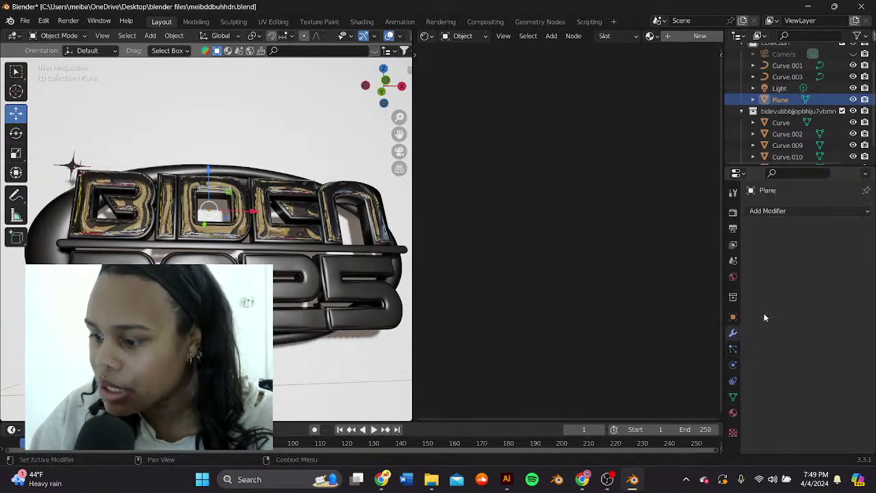
{"action": "left_click", "coordinate": [733, 213]}
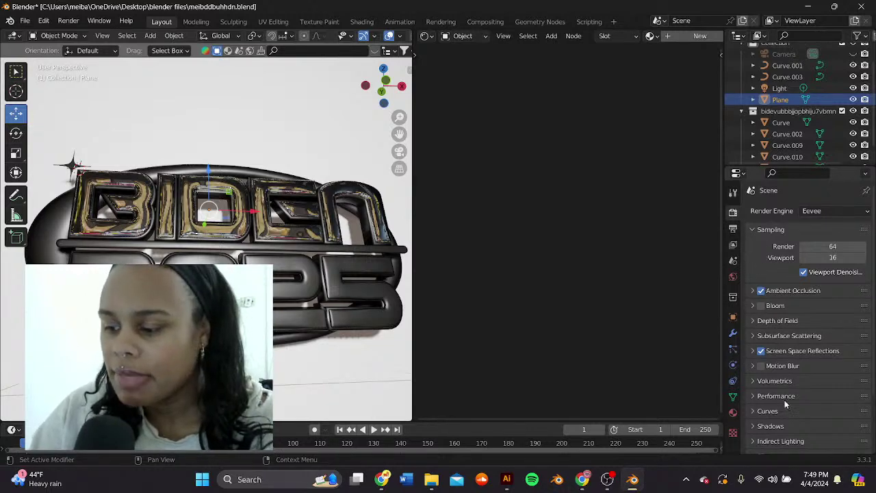
{"action": "scroll", "coordinate": [786, 393], "scroll_direction": "down", "scroll_amount": 3}
{"action": "left_click", "coordinate": [777, 384]}
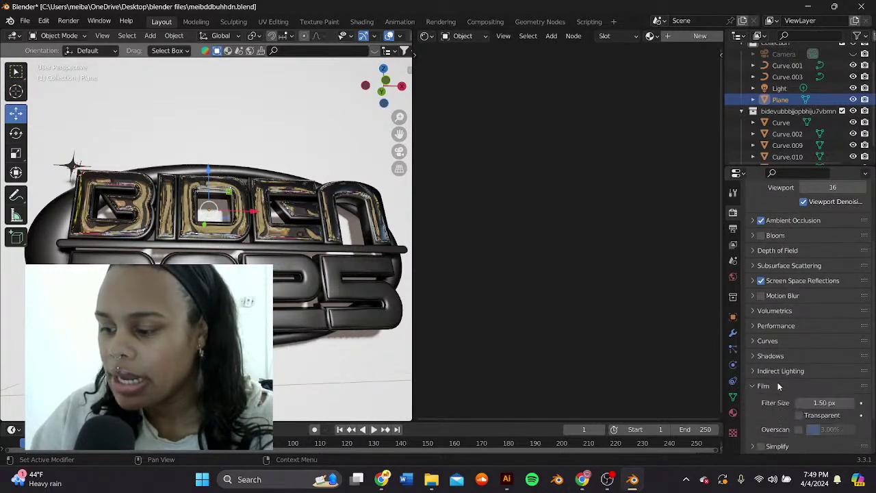
{"action": "left_click", "coordinate": [798, 416]}
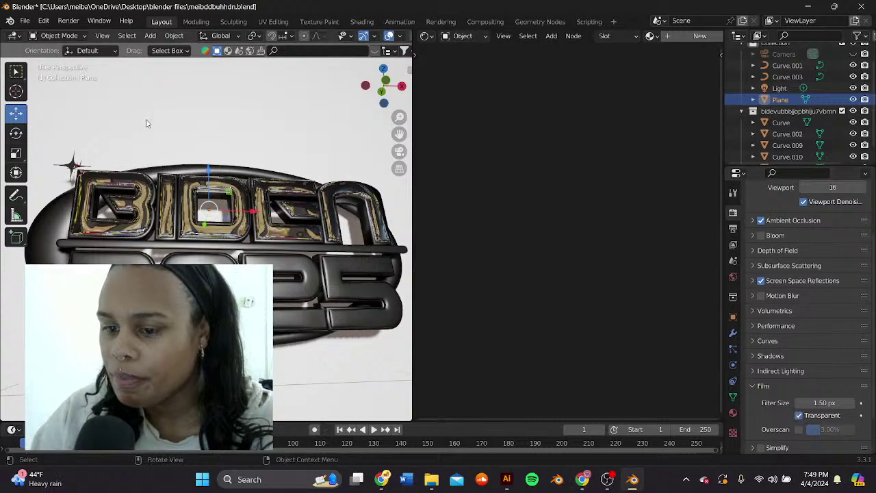
Step: Examine the environment image's reflections on the chrome BIDEN letters up close in an enlarged viewport
{"action": "scroll", "coordinate": [229, 238], "scroll_direction": "up", "scroll_amount": 6}
{"action": "left_click", "coordinate": [229, 238]}
{"action": "scroll", "coordinate": [229, 242], "scroll_direction": "up", "scroll_amount": 3}
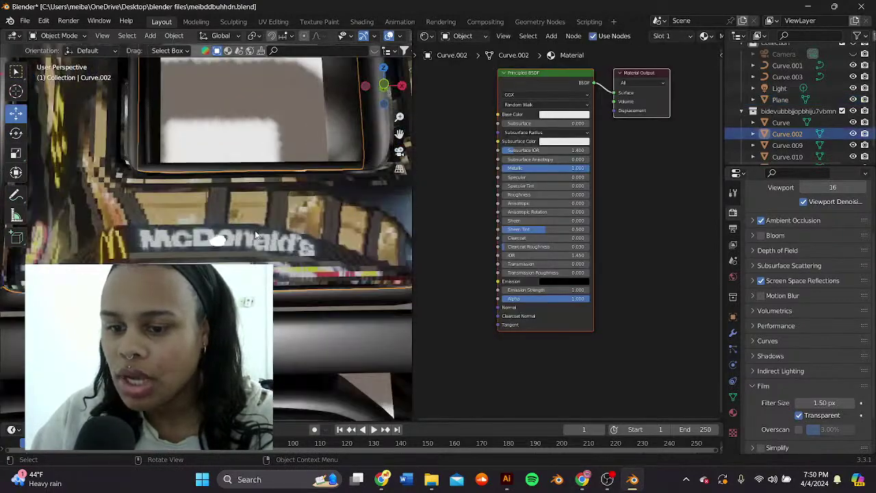
{"action": "left_click_drag", "start_coordinate": [413, 192], "coordinate": [709, 200]}
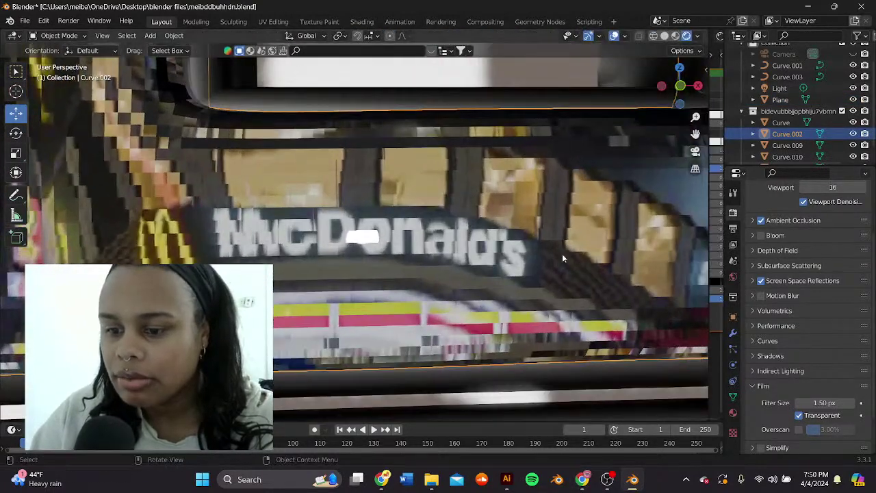
{"action": "scroll", "coordinate": [550, 253], "scroll_direction": "up", "scroll_amount": 2}
{"action": "scroll", "coordinate": [550, 253], "scroll_direction": "down", "scroll_amount": 2}
{"action": "right_click", "coordinate": [268, 234]}
{"action": "left_click", "coordinate": [264, 231]}
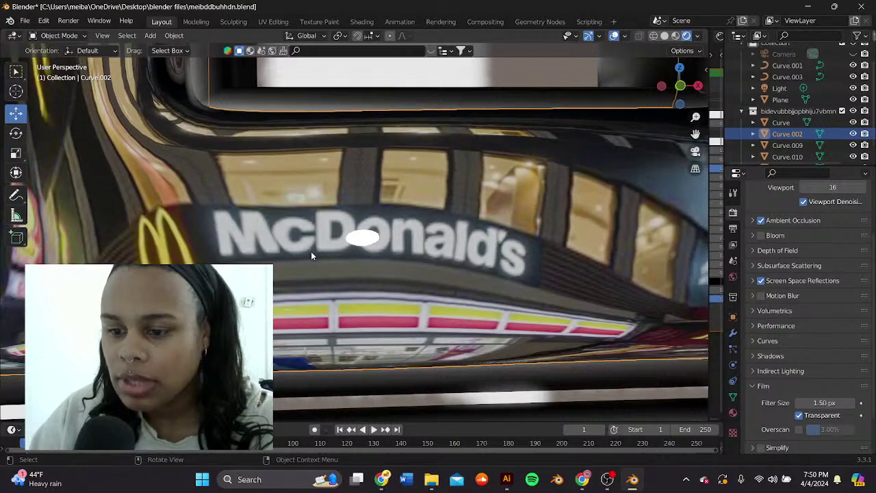
{"action": "key", "text": "KP_Decimal"}
{"action": "scroll", "coordinate": [324, 137], "scroll_direction": "up", "scroll_amount": 5}
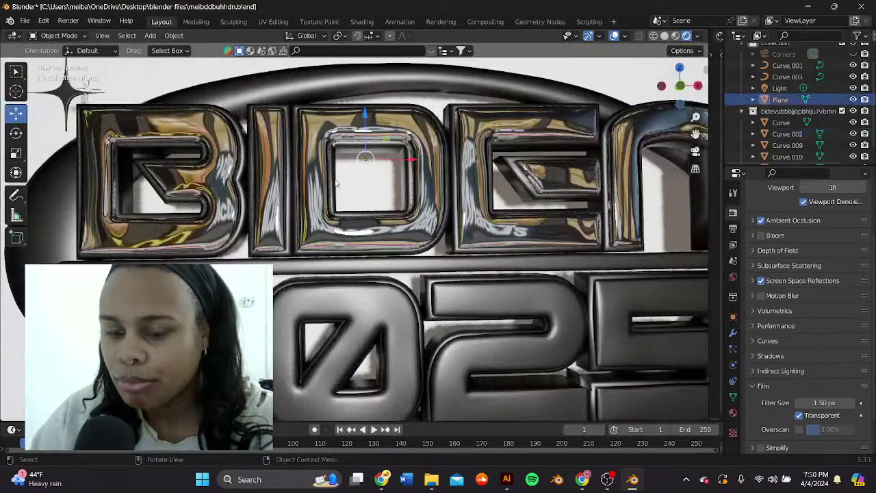
{"action": "scroll", "coordinate": [343, 202], "scroll_direction": "down", "scroll_amount": 5}
{"action": "scroll", "coordinate": [321, 246], "scroll_direction": "up", "scroll_amount": 5}
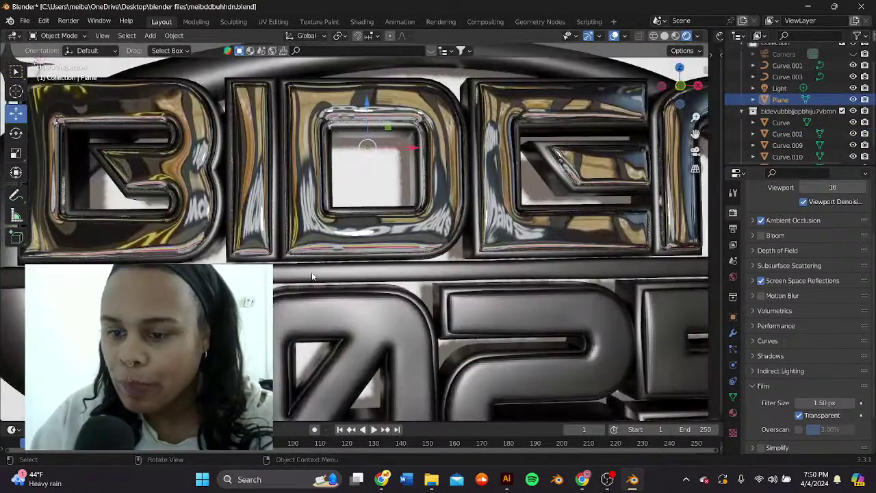
{"action": "scroll", "coordinate": [304, 274], "scroll_direction": "up", "scroll_amount": 4}
{"action": "scroll", "coordinate": [300, 277], "scroll_direction": "down", "scroll_amount": 3}
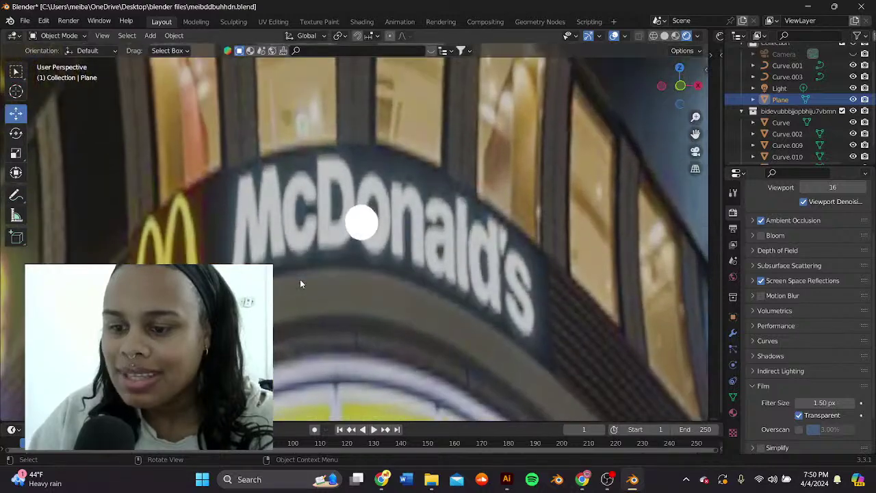
{"action": "scroll", "coordinate": [299, 279], "scroll_direction": "up", "scroll_amount": 3}
{"action": "scroll", "coordinate": [301, 277], "scroll_direction": "down", "scroll_amount": 6}
{"action": "scroll", "coordinate": [318, 230], "scroll_direction": "up", "scroll_amount": 5}
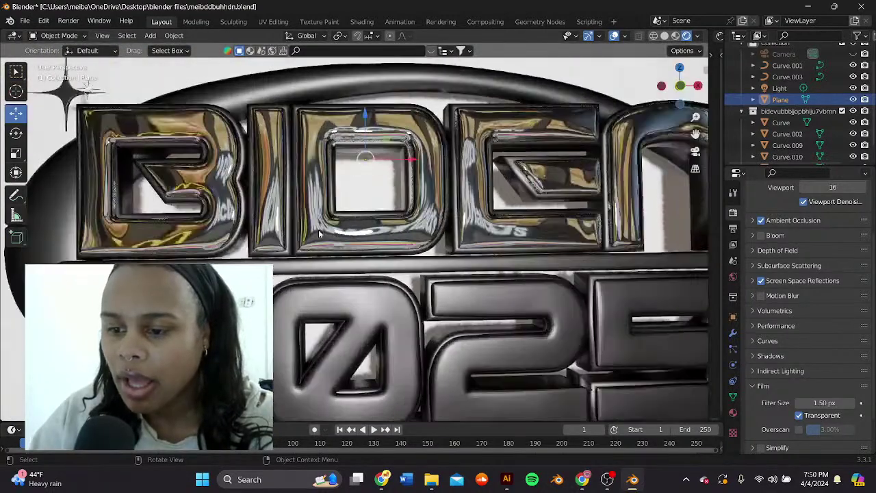
Step: Replace the 2025 front digits' SVG material with a new one set to Metallic 1.000 and Roughness 0.000
{"action": "scroll", "coordinate": [341, 145], "scroll_direction": "down", "scroll_amount": 4}
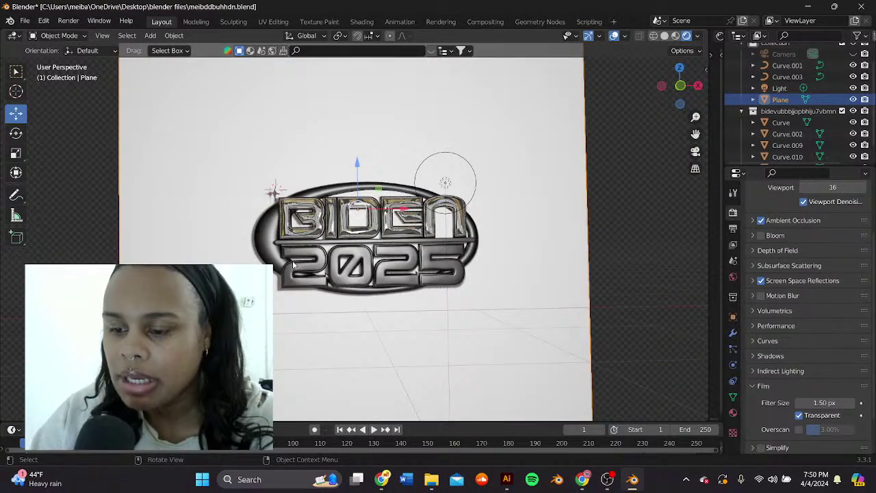
{"action": "left_click", "coordinate": [354, 258]}
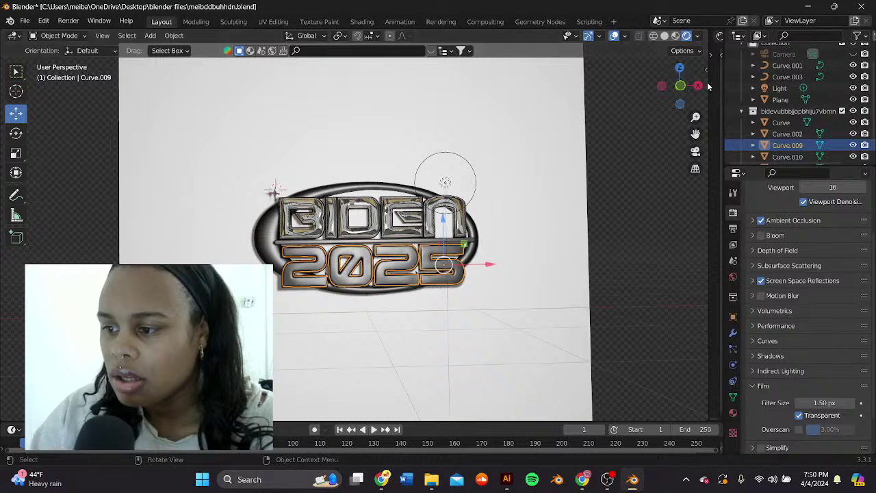
{"action": "left_click_drag", "start_coordinate": [710, 87], "coordinate": [480, 87]}
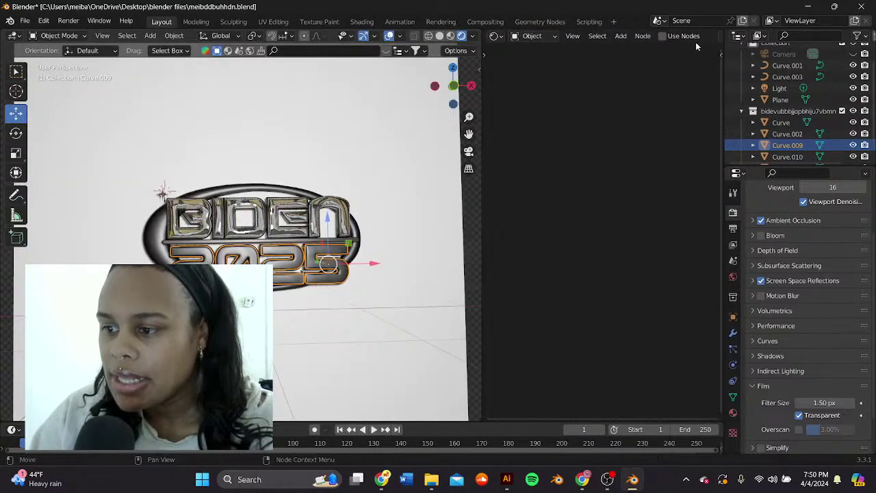
{"action": "scroll", "coordinate": [695, 42], "scroll_direction": "right", "scroll_amount": 5}
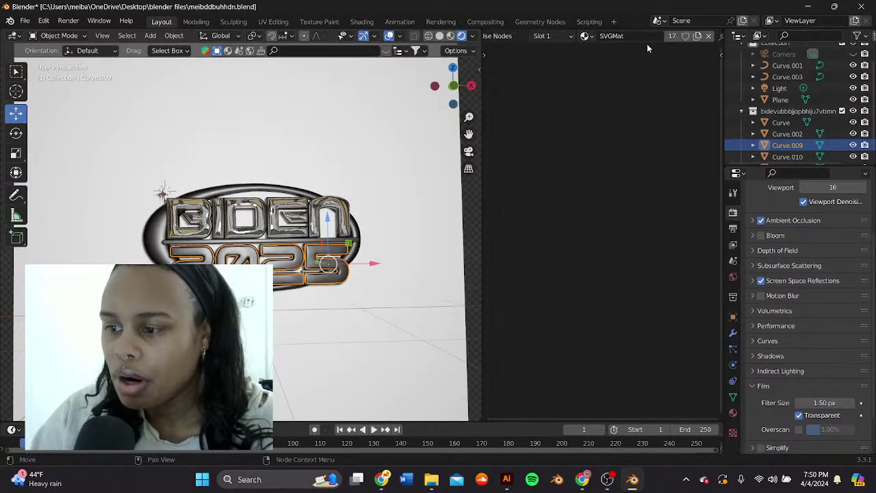
{"action": "scroll", "coordinate": [648, 45], "scroll_direction": "right", "scroll_amount": 2}
{"action": "left_click", "coordinate": [671, 37]}
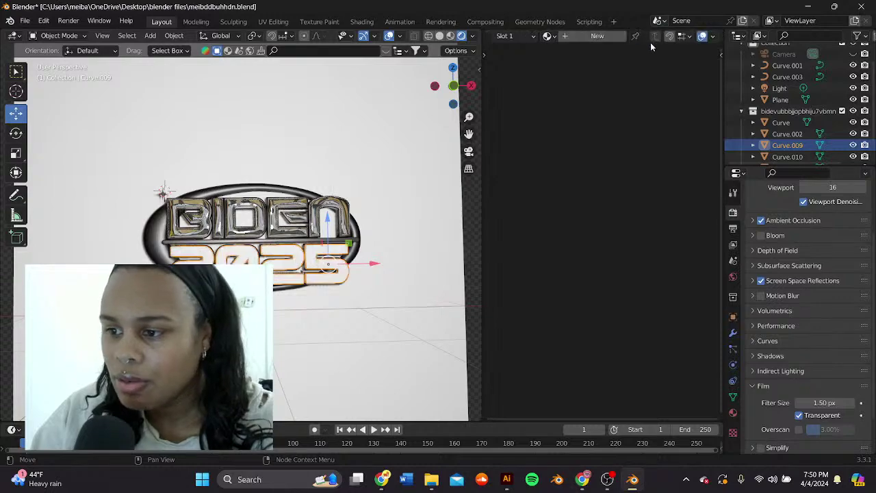
{"action": "left_click", "coordinate": [596, 35]}
{"action": "scroll", "coordinate": [586, 62], "scroll_direction": "up", "scroll_amount": 1}
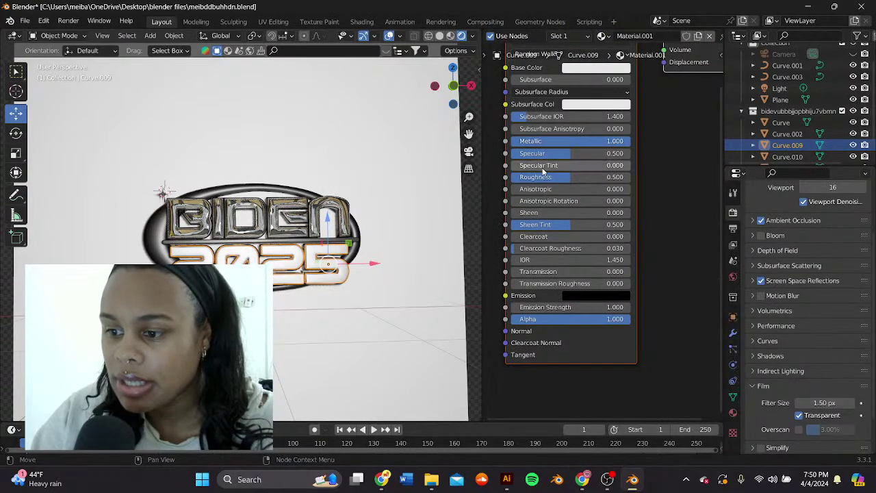
{"action": "left_click_drag", "start_coordinate": [543, 172], "coordinate": [476, 189]}
Step: Apply Shade Smooth to the 2025 front digits
{"action": "scroll", "coordinate": [387, 238], "scroll_direction": "up", "scroll_amount": 6}
{"action": "left_click_drag", "start_coordinate": [469, 135], "coordinate": [460, 52]}
{"action": "scroll", "coordinate": [273, 234], "scroll_direction": "up", "scroll_amount": 2}
{"action": "right_click", "coordinate": [246, 208]}
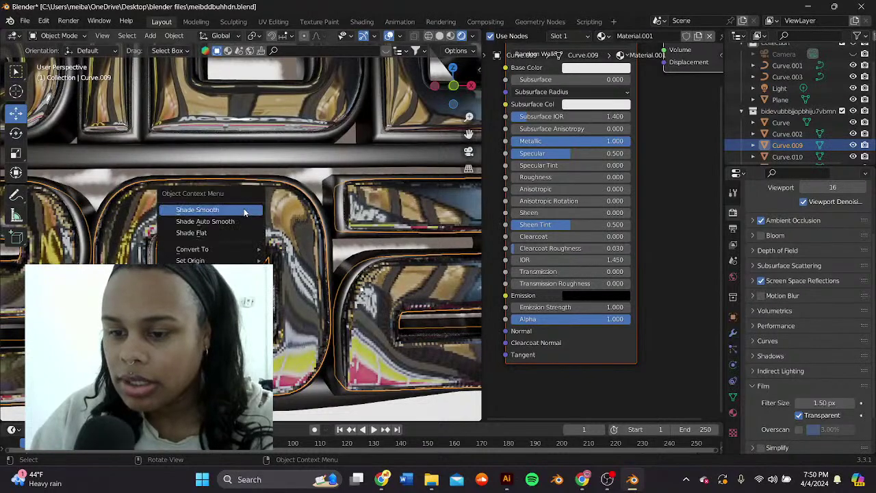
{"action": "left_click", "coordinate": [241, 210]}
{"action": "scroll", "coordinate": [396, 290], "scroll_direction": "down", "scroll_amount": 7}
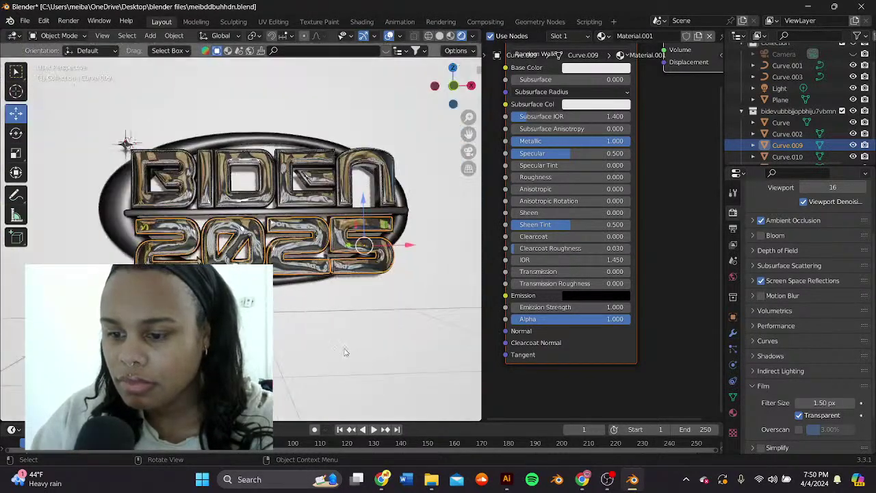
Step: Replace the material of the extruded backing behind the 2025 digits with a new one
{"action": "left_click", "coordinate": [336, 304]}
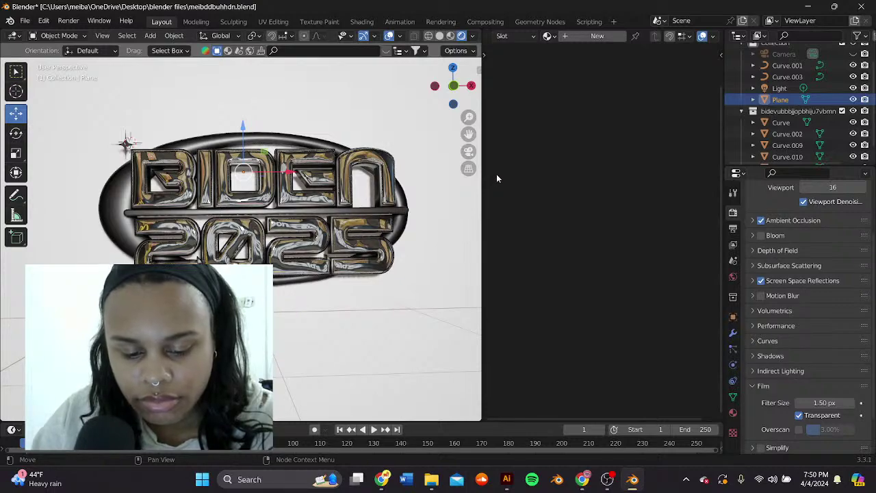
{"action": "scroll", "coordinate": [277, 221], "scroll_direction": "up", "scroll_amount": 3}
{"action": "left_click", "coordinate": [277, 221]}
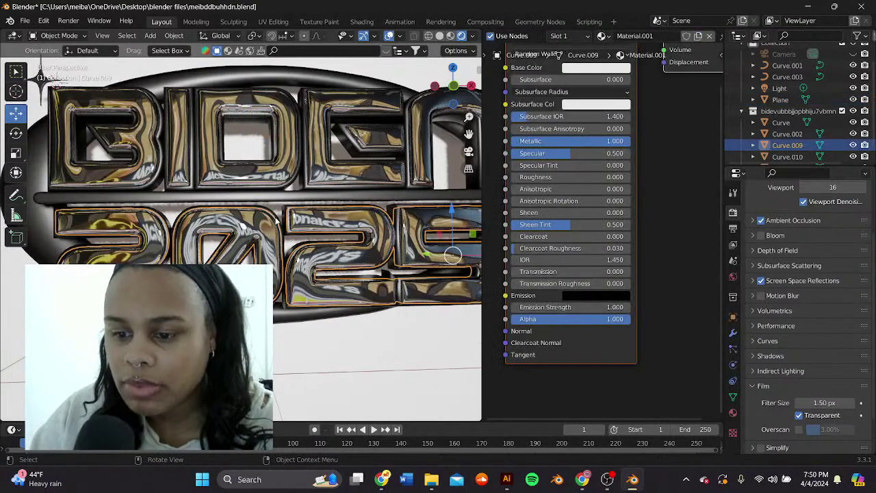
{"action": "middle_click_drag", "start_coordinate": [278, 221], "coordinate": [145, 220]}
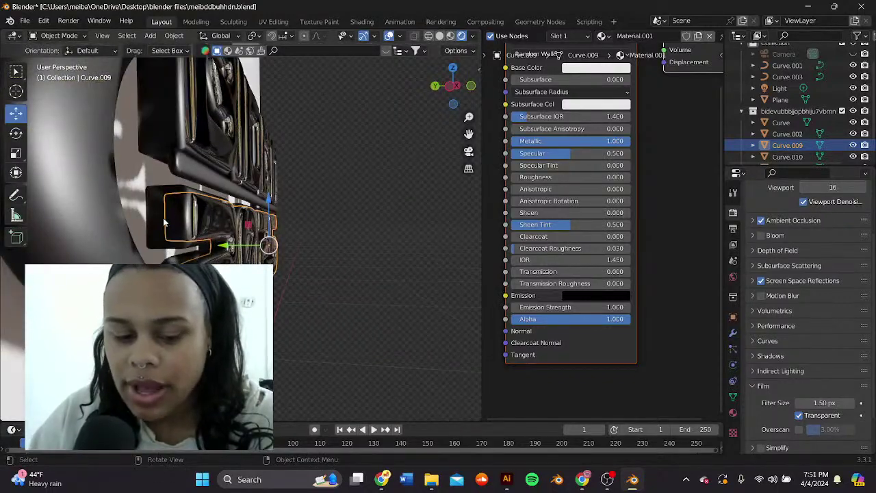
{"action": "left_click", "coordinate": [172, 220]}
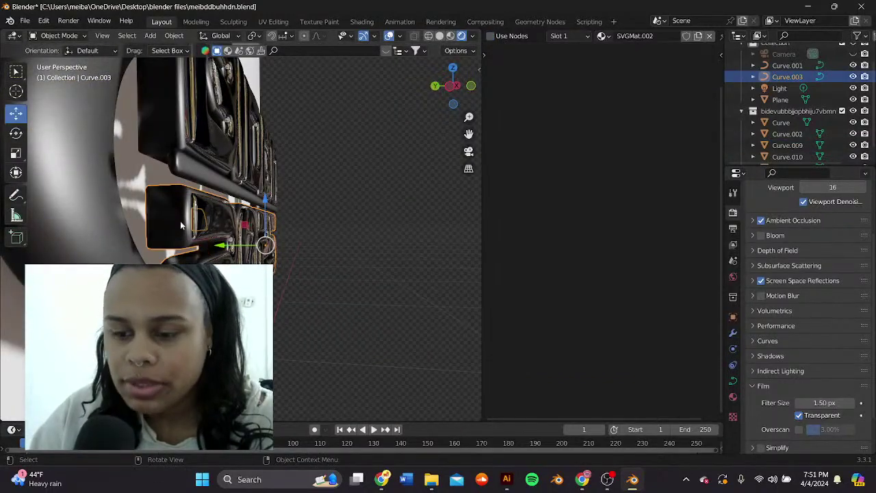
{"action": "left_click", "coordinate": [695, 38]}
{"action": "left_click", "coordinate": [600, 37]}
Step: Replace the material of the extruded backing behind the BIDEN letters with a new one
{"action": "left_click", "coordinate": [172, 121]}
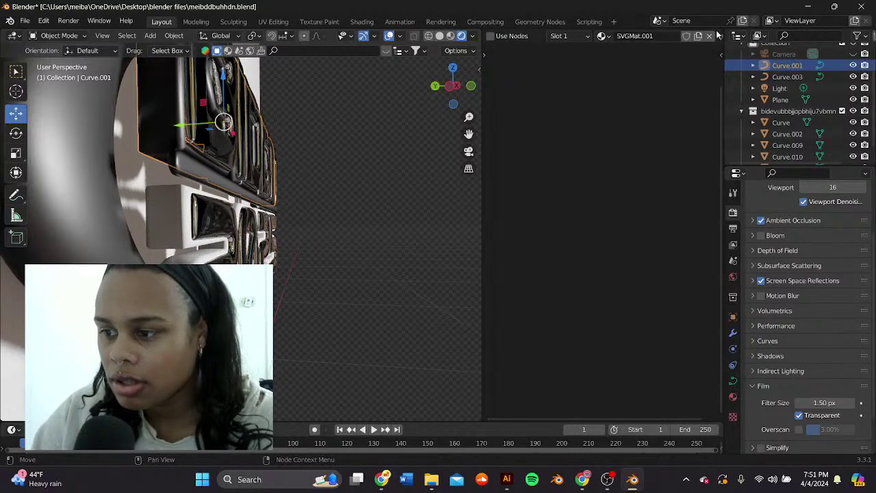
{"action": "left_click", "coordinate": [710, 37]}
{"action": "left_click", "coordinate": [603, 36]}
Step: Examine the new material on the sides and front edges of the BIDEN and 2025 backings
{"action": "middle_click_drag", "start_coordinate": [247, 195], "coordinate": [77, 232]}
{"action": "scroll", "coordinate": [177, 196], "scroll_direction": "down", "scroll_amount": 5}
{"action": "left_click", "coordinate": [180, 197]}
{"action": "scroll", "coordinate": [182, 200], "scroll_direction": "up", "scroll_amount": 5}
{"action": "left_click", "coordinate": [76, 233]}
{"action": "scroll", "coordinate": [633, 191], "scroll_direction": "down", "scroll_amount": 2}
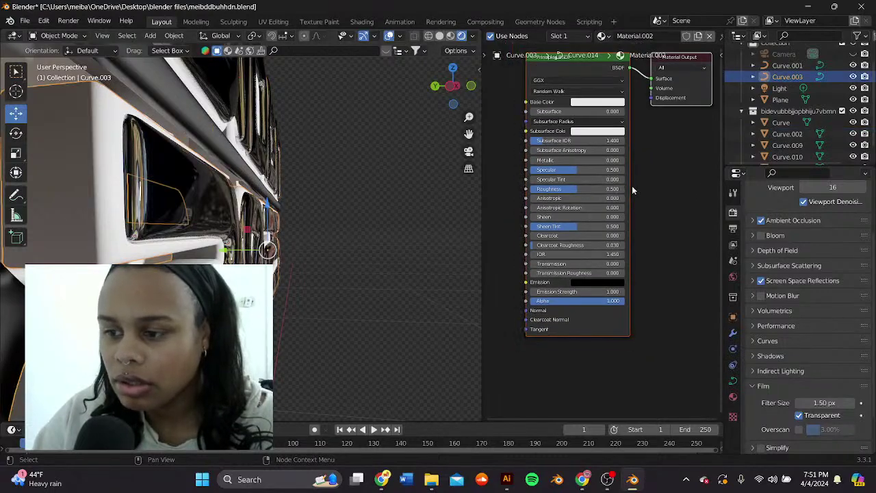
{"action": "middle_click_drag", "start_coordinate": [390, 198], "coordinate": [294, 201]}
{"action": "scroll", "coordinate": [384, 195], "scroll_direction": "down", "scroll_amount": 2}
{"action": "middle_click_drag", "start_coordinate": [380, 195], "coordinate": [335, 194]}
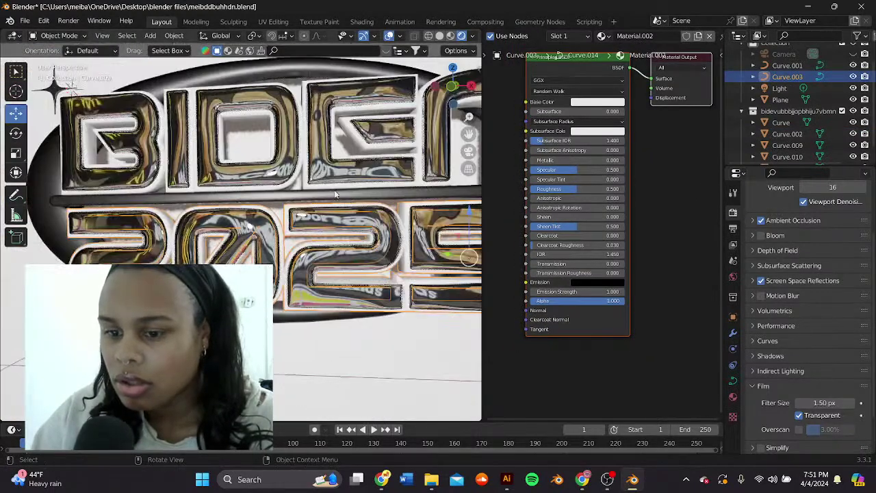
Step: Replace the oval ring's SVG material with a new one and set its Metallic to 1.000
{"action": "left_click", "coordinate": [303, 89]}
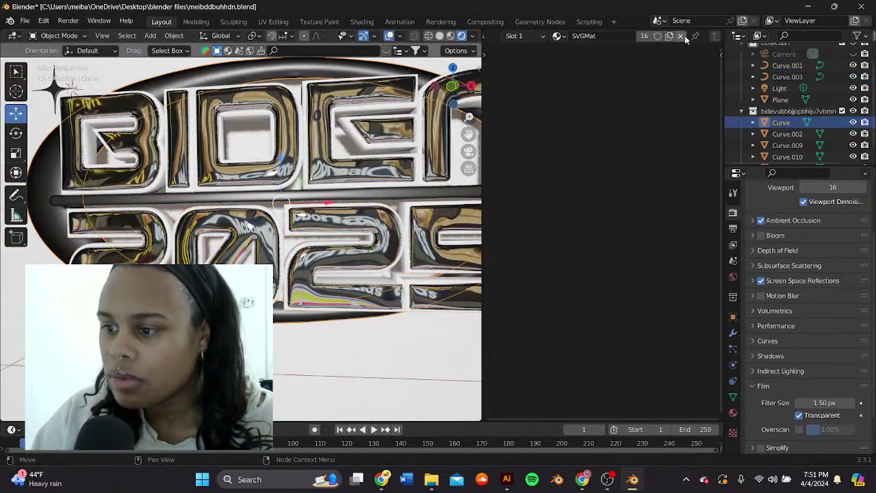
{"action": "left_click", "coordinate": [683, 37]}
{"action": "left_click", "coordinate": [588, 39]}
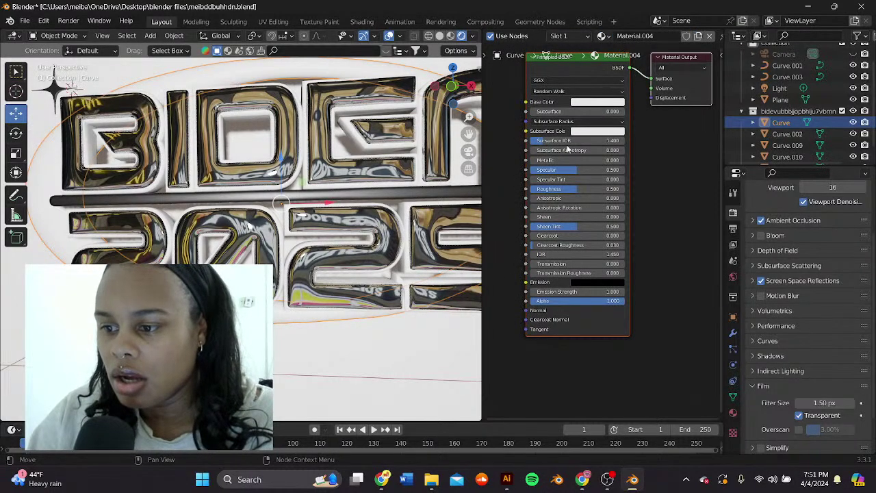
{"action": "left_click_drag", "start_coordinate": [575, 160], "coordinate": [642, 159]}
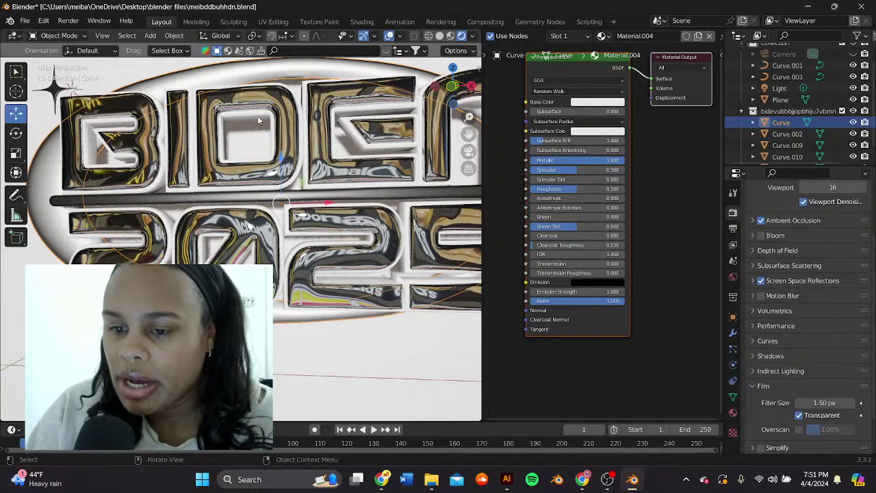
Step: Set the Roughness of the oval ring's material to 0.000
{"action": "scroll", "coordinate": [244, 190], "scroll_direction": "up", "scroll_amount": 3}
{"action": "scroll", "coordinate": [244, 190], "scroll_direction": "down", "scroll_amount": 3}
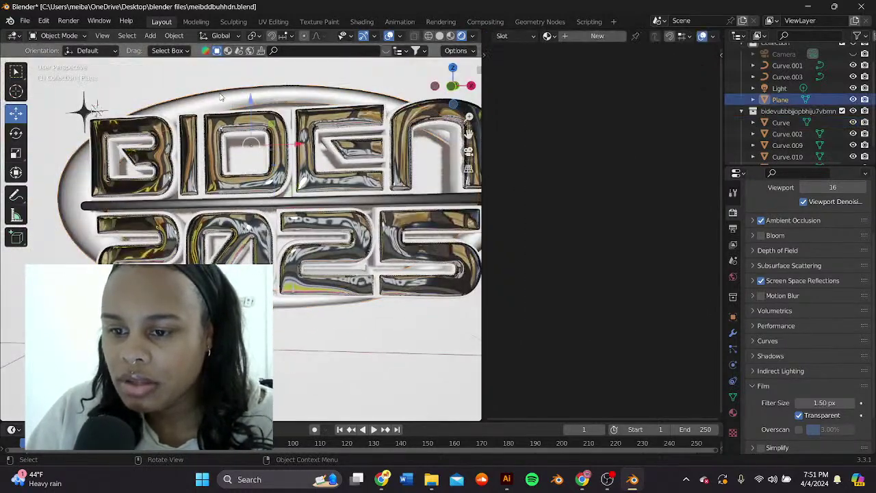
{"action": "scroll", "coordinate": [572, 158], "scroll_direction": "up", "scroll_amount": 1}
{"action": "middle_click_drag", "start_coordinate": [575, 226], "coordinate": [582, 220]}
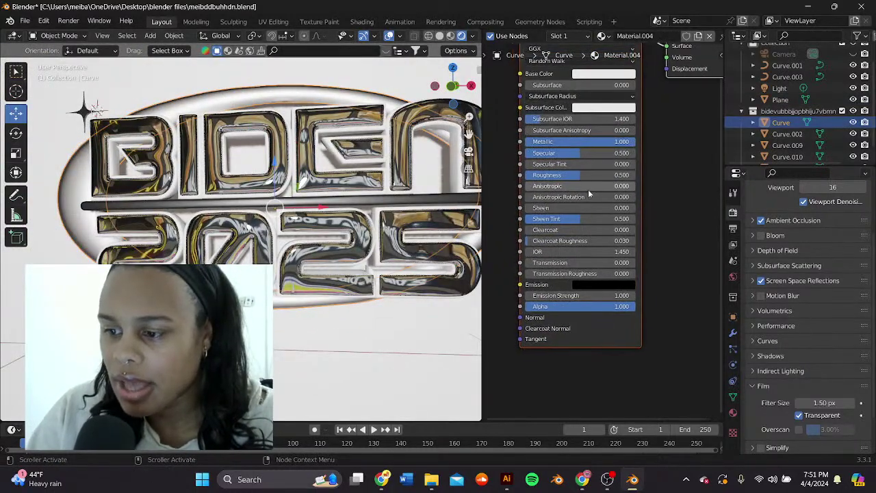
{"action": "left_click_drag", "start_coordinate": [580, 175], "coordinate": [521, 175]}
Step: Move the background plane slightly toward the back of the logo
{"action": "middle_click_drag", "start_coordinate": [249, 169], "coordinate": [347, 82]}
{"action": "left_click", "coordinate": [347, 83]}
{"action": "middle_click_drag", "start_coordinate": [341, 140], "coordinate": [218, 192]}
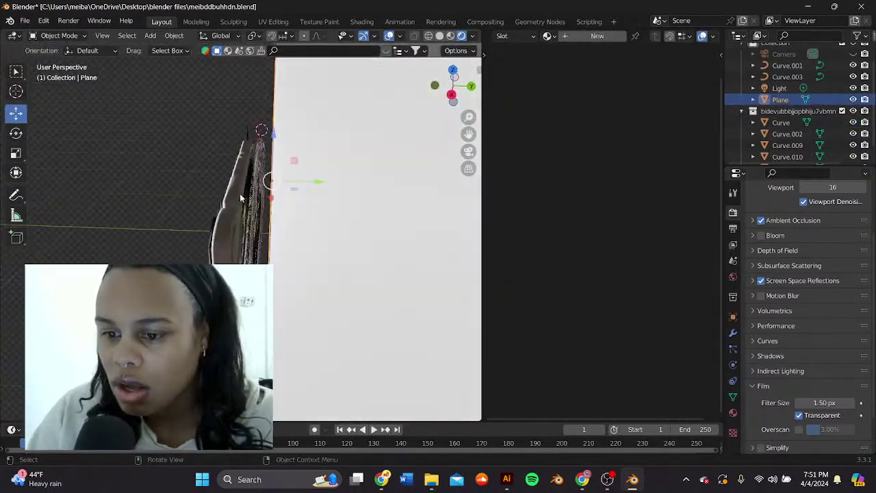
{"action": "left_click_drag", "start_coordinate": [293, 188], "coordinate": [285, 188]}
{"action": "middle_click_drag", "start_coordinate": [176, 235], "coordinate": [253, 154]}
{"action": "middle_click_drag", "start_coordinate": [264, 122], "coordinate": [269, 89]}
Step: Set the BIDEN backing's material to Metallic 1.000 and Roughness 0.000
{"action": "scroll", "coordinate": [270, 88], "scroll_direction": "up", "scroll_amount": 5}
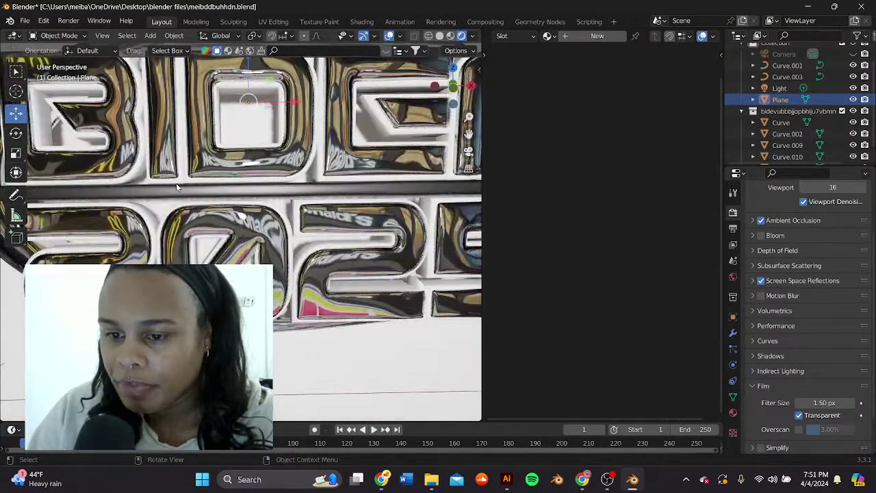
{"action": "middle_click_drag", "start_coordinate": [176, 183], "coordinate": [233, 187]}
{"action": "left_click", "coordinate": [236, 203]}
{"action": "left_click", "coordinate": [237, 194]}
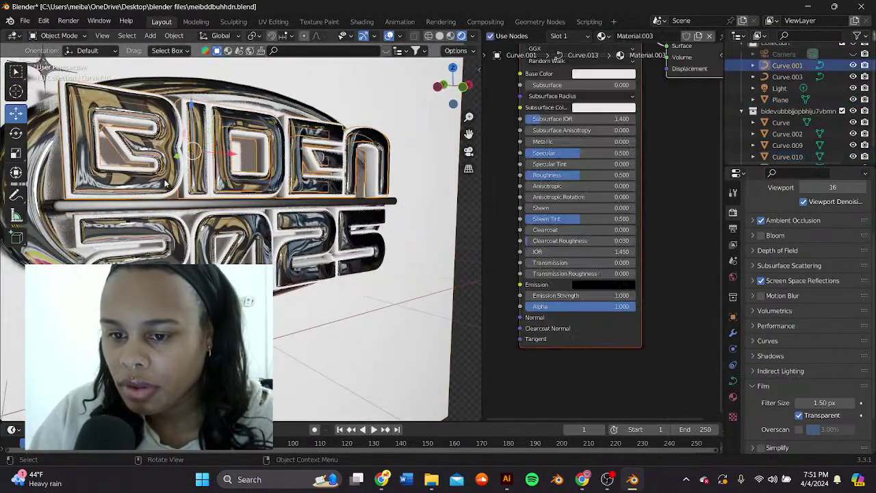
{"action": "left_click_drag", "start_coordinate": [586, 145], "coordinate": [691, 145]}
{"action": "left_click_drag", "start_coordinate": [568, 176], "coordinate": [510, 176]}
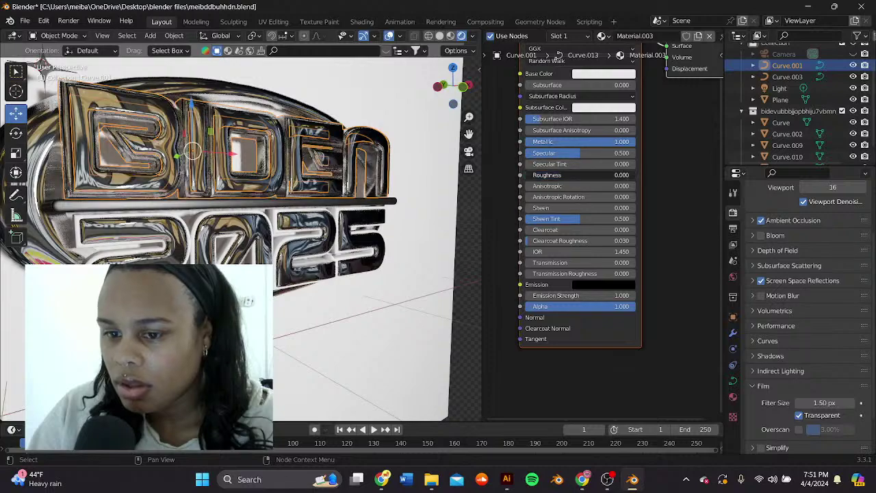
Step: Change the Base Color of the BIDEN front letters' material to a deep blue
{"action": "scroll", "coordinate": [82, 159], "scroll_direction": "down", "scroll_amount": 2}
{"action": "left_click", "coordinate": [172, 160]}
{"action": "middle_click_drag", "start_coordinate": [171, 162], "coordinate": [115, 161]}
{"action": "scroll", "coordinate": [115, 162], "scroll_direction": "up", "scroll_amount": 2}
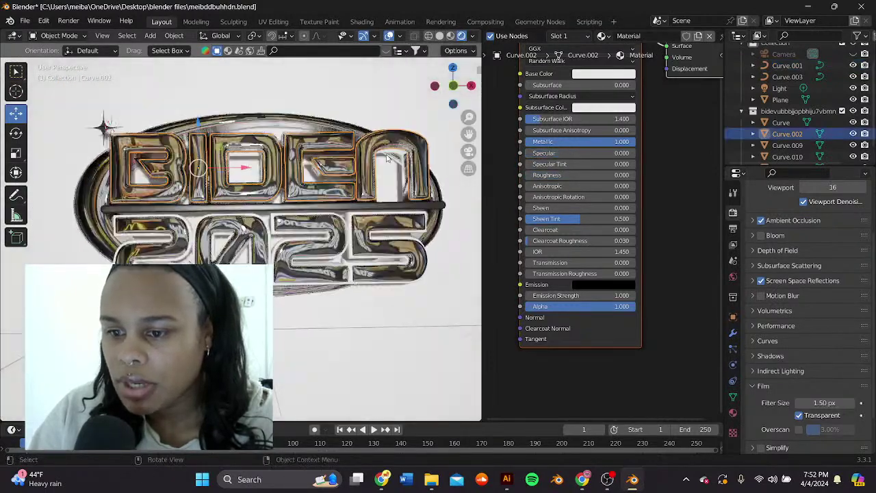
{"action": "left_click", "coordinate": [604, 74]}
{"action": "left_click", "coordinate": [605, 152]}
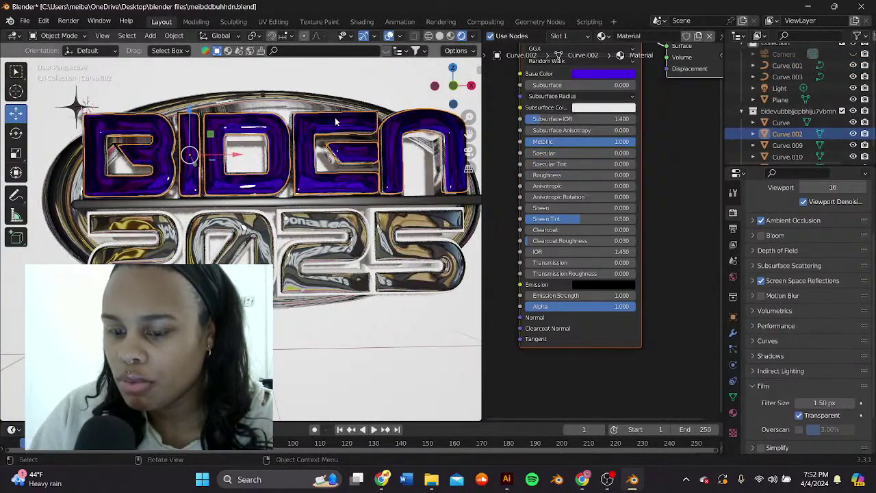
{"action": "middle_click_drag", "start_coordinate": [331, 131], "coordinate": [323, 133]}
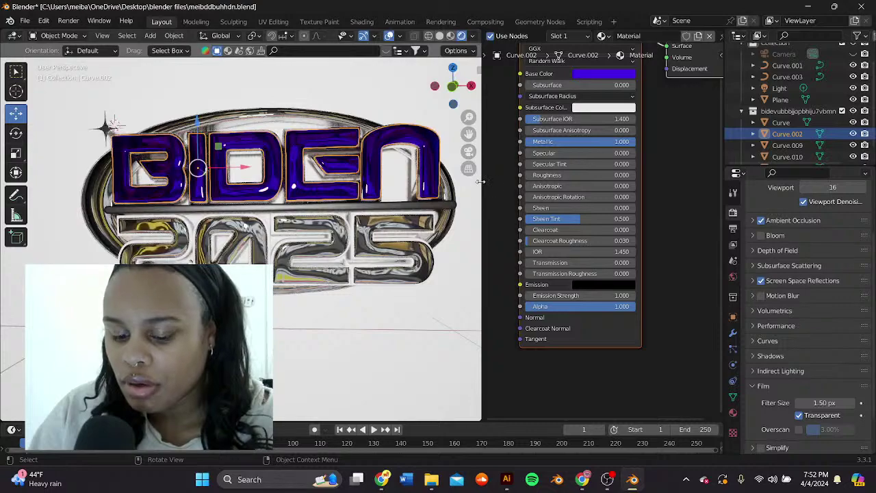
{"action": "left_click_drag", "start_coordinate": [481, 182], "coordinate": [507, 182]}
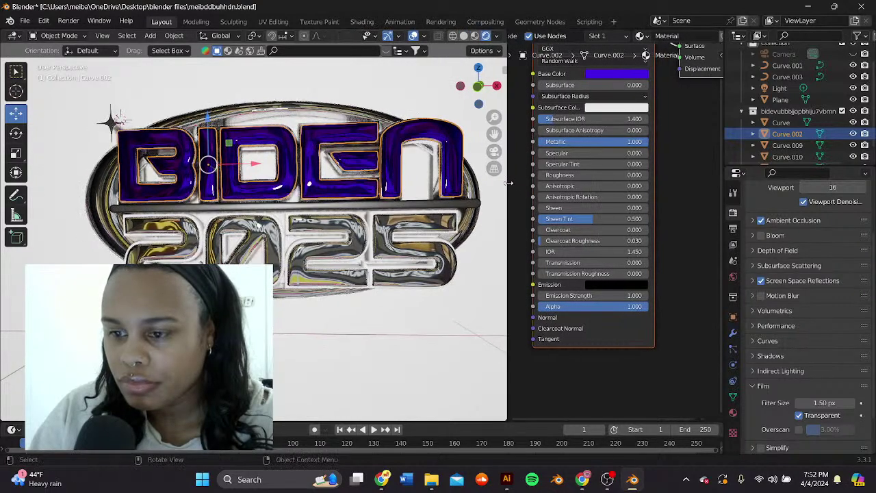
{"action": "left_click", "coordinate": [618, 73]}
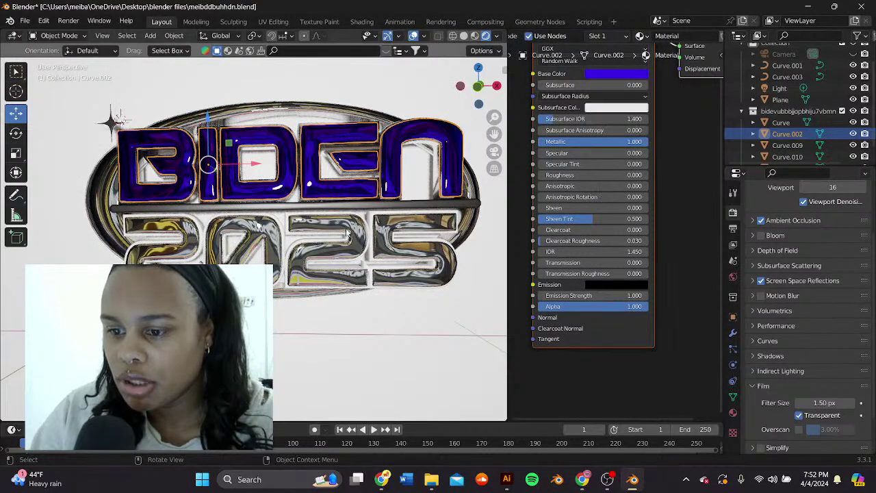
Step: Change the Base Color of the 2025 front digits' material to red
{"action": "left_click", "coordinate": [469, 186]}
{"action": "left_click", "coordinate": [628, 77]}
{"action": "left_click_drag", "start_coordinate": [652, 138], "coordinate": [630, 159]}
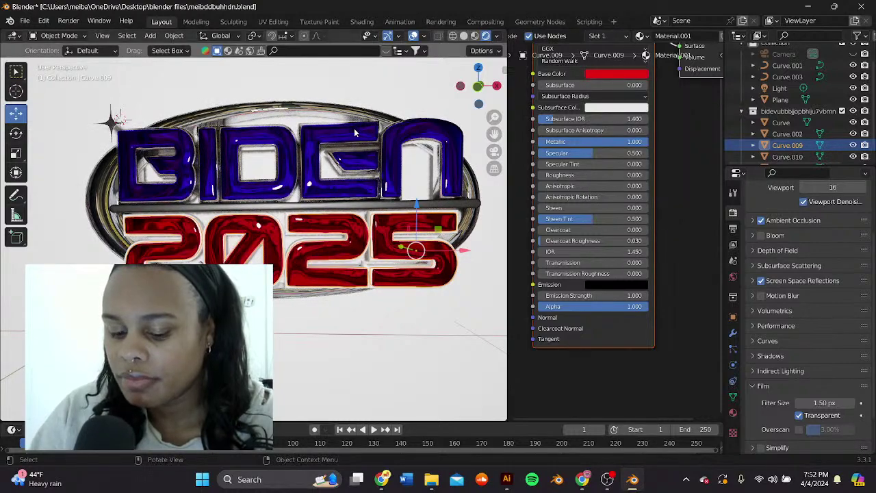
{"action": "scroll", "coordinate": [357, 138], "scroll_direction": "down", "scroll_amount": 2}
{"action": "left_click", "coordinate": [343, 106]}
{"action": "middle_click_drag", "start_coordinate": [301, 123], "coordinate": [267, 134]}
{"action": "scroll", "coordinate": [317, 130], "scroll_direction": "up", "scroll_amount": 2}
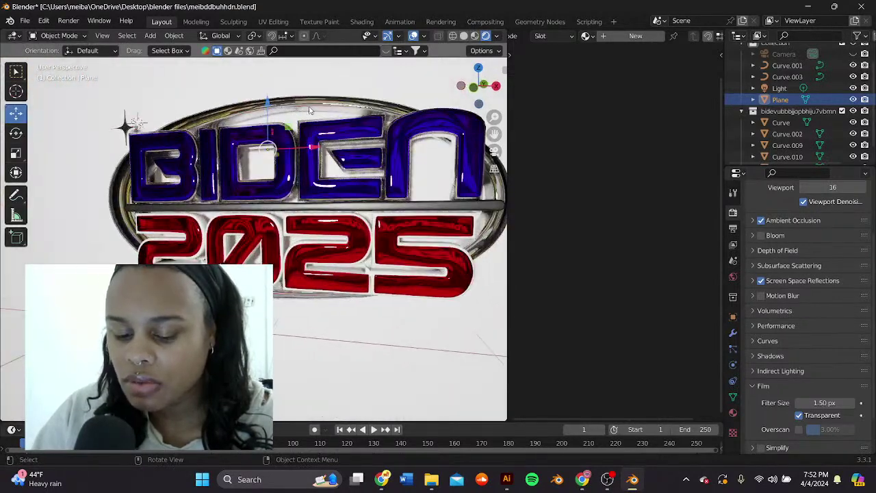
Step: Change the Base Color of the 2025 backing's material to near black (V 0.009) and raise its Metallic value
{"action": "scroll", "coordinate": [309, 110], "scroll_direction": "down", "scroll_amount": 3}
{"action": "scroll", "coordinate": [252, 219], "scroll_direction": "up", "scroll_amount": 7}
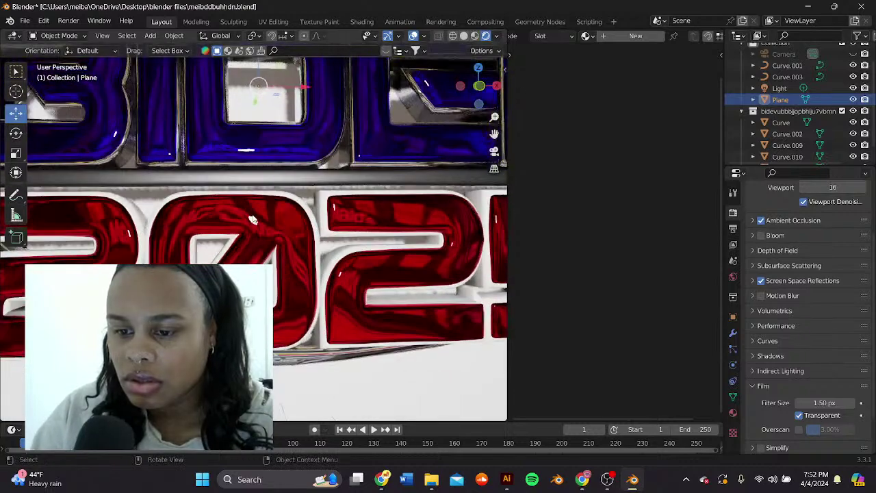
{"action": "left_click", "coordinate": [252, 219]}
{"action": "scroll", "coordinate": [253, 219], "scroll_direction": "up", "scroll_amount": 1}
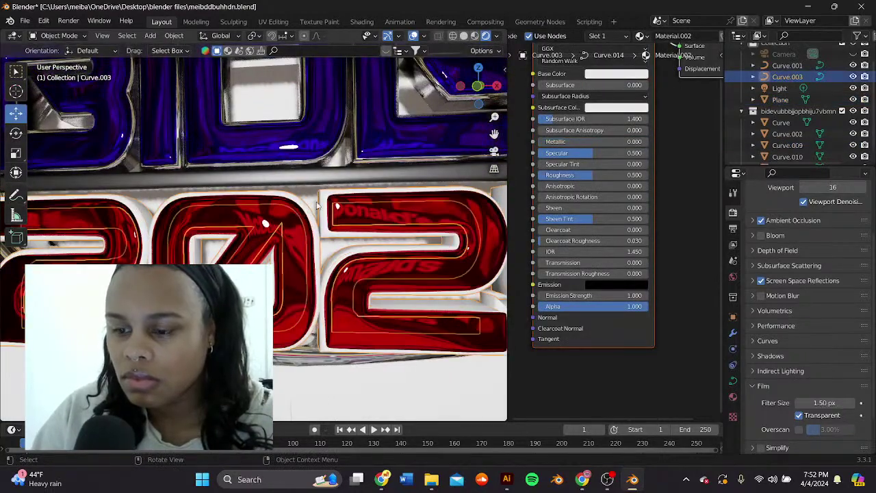
{"action": "scroll", "coordinate": [316, 205], "scroll_direction": "down", "scroll_amount": 3}
{"action": "scroll", "coordinate": [656, 66], "scroll_direction": "down", "scroll_amount": 3}
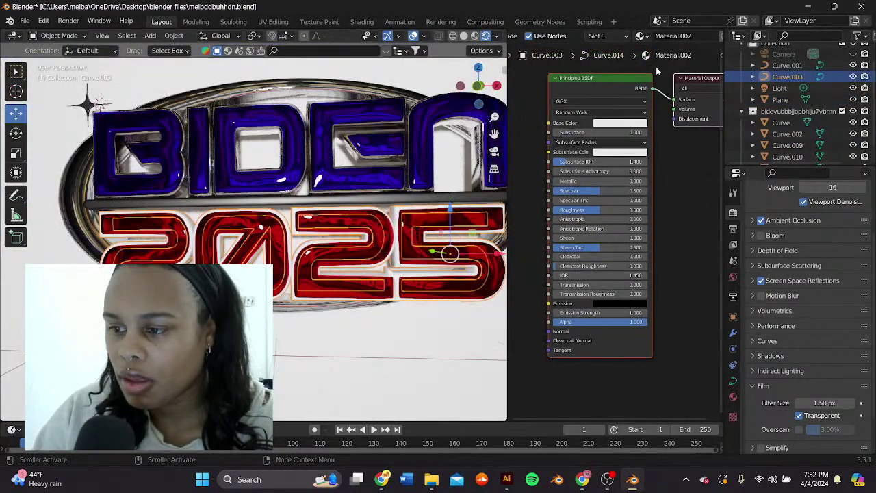
{"action": "scroll", "coordinate": [681, 41], "scroll_direction": "down", "scroll_amount": 2}
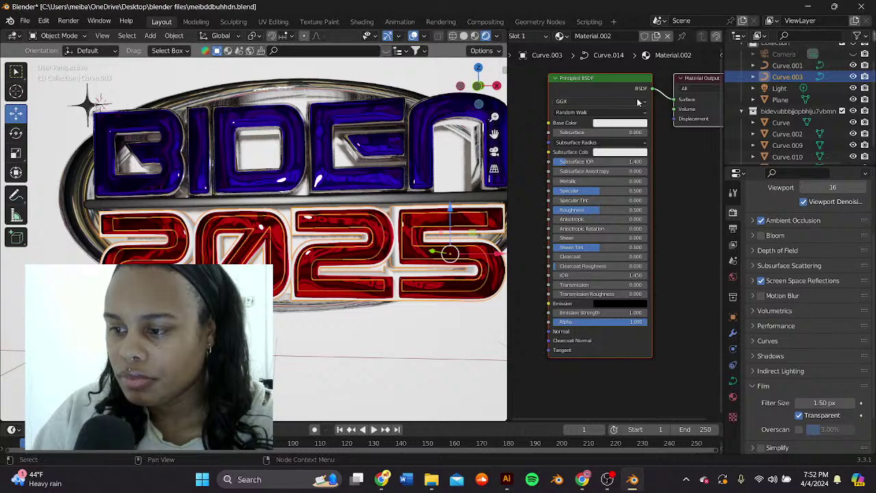
{"action": "scroll", "coordinate": [637, 97], "scroll_direction": "down", "scroll_amount": 1}
{"action": "scroll", "coordinate": [620, 127], "scroll_direction": "up", "scroll_amount": 2}
{"action": "scroll", "coordinate": [324, 192], "scroll_direction": "down", "scroll_amount": 2}
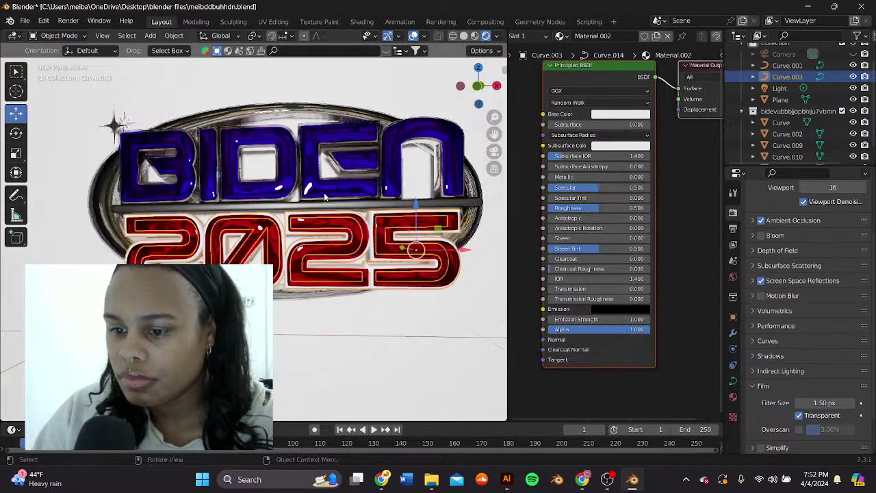
{"action": "left_click", "coordinate": [358, 103]}
{"action": "middle_click_drag", "start_coordinate": [120, 181], "coordinate": [221, 179]}
{"action": "left_click", "coordinate": [144, 240]}
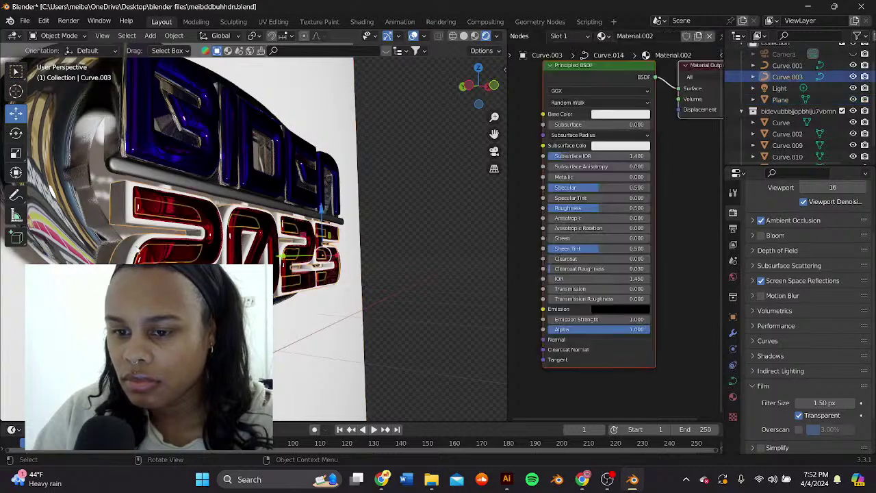
{"action": "left_click", "coordinate": [616, 114]}
{"action": "left_click_drag", "start_coordinate": [671, 156], "coordinate": [669, 186]}
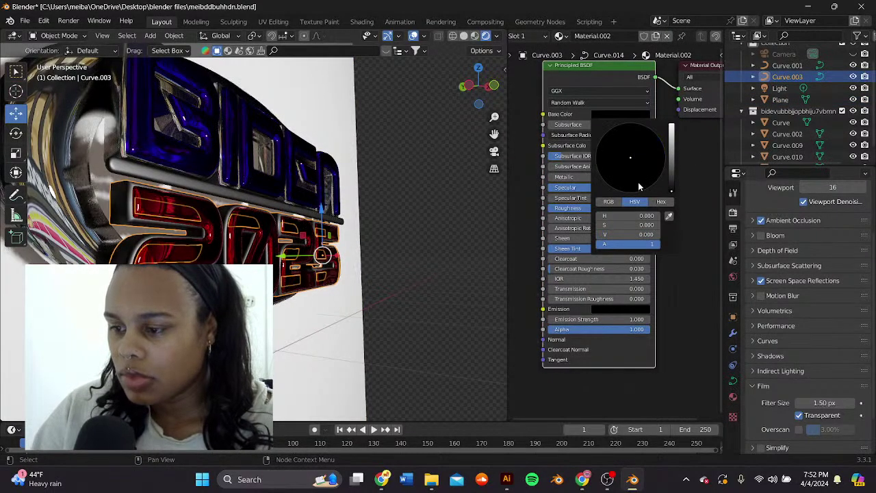
{"action": "middle_click_drag", "start_coordinate": [405, 113], "coordinate": [243, 141]}
{"action": "left_click_drag", "start_coordinate": [584, 177], "coordinate": [627, 179]}
Step: Change the Base Color of the BIDEN backing's material to a very dark red
{"action": "middle_click_drag", "start_coordinate": [308, 151], "coordinate": [127, 165]}
{"action": "left_click", "coordinate": [76, 174]}
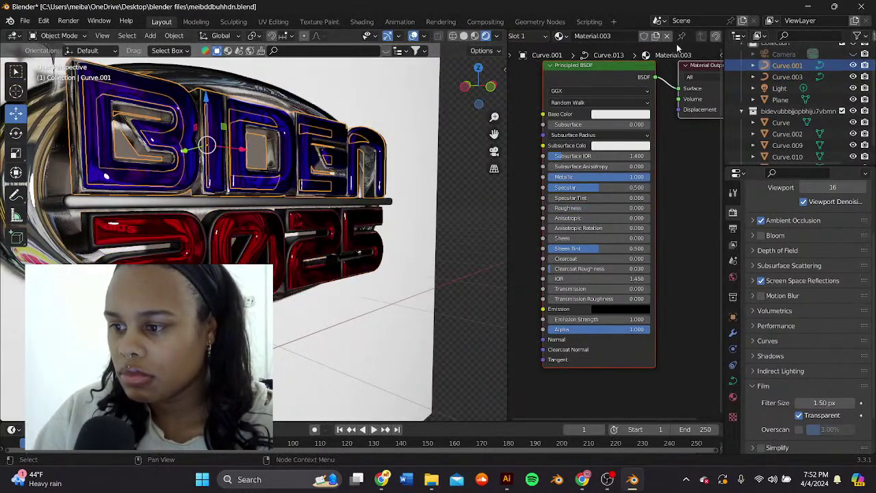
{"action": "left_click", "coordinate": [619, 114]}
{"action": "left_click", "coordinate": [638, 186]}
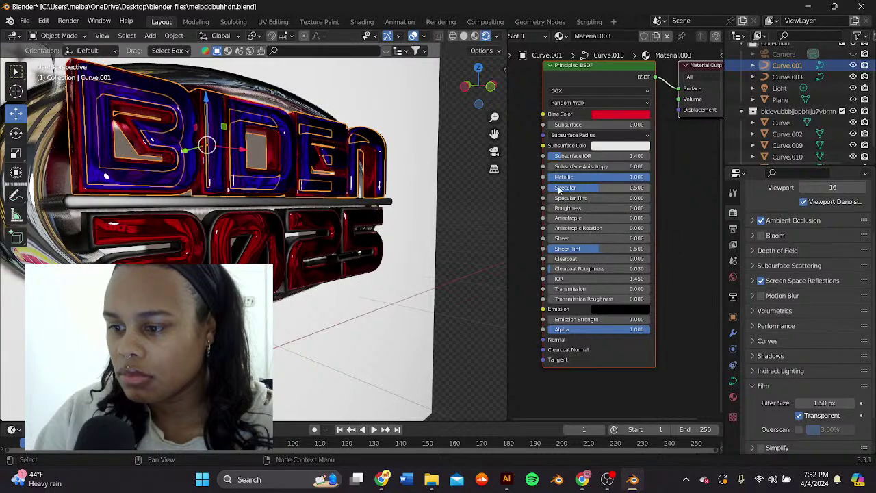
{"action": "left_click", "coordinate": [624, 102]}
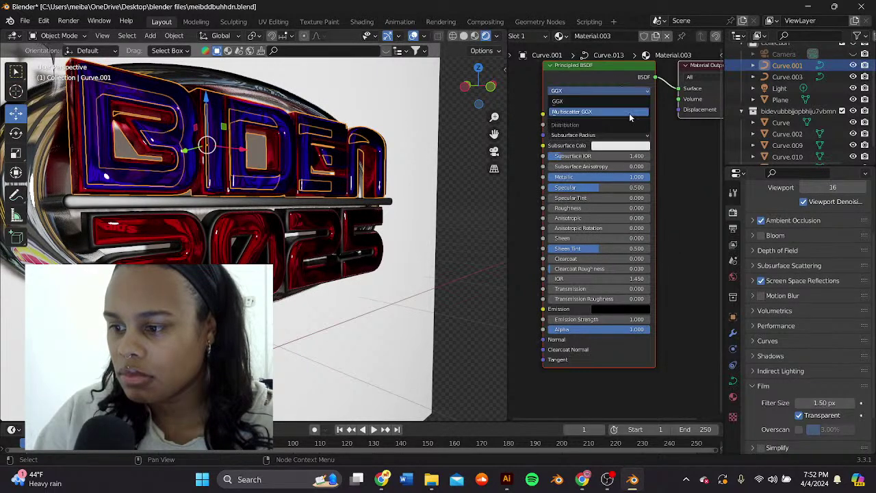
{"action": "left_click", "coordinate": [619, 114]}
{"action": "left_click_drag", "start_coordinate": [671, 127], "coordinate": [668, 183]}
{"action": "left_click", "coordinate": [648, 117]}
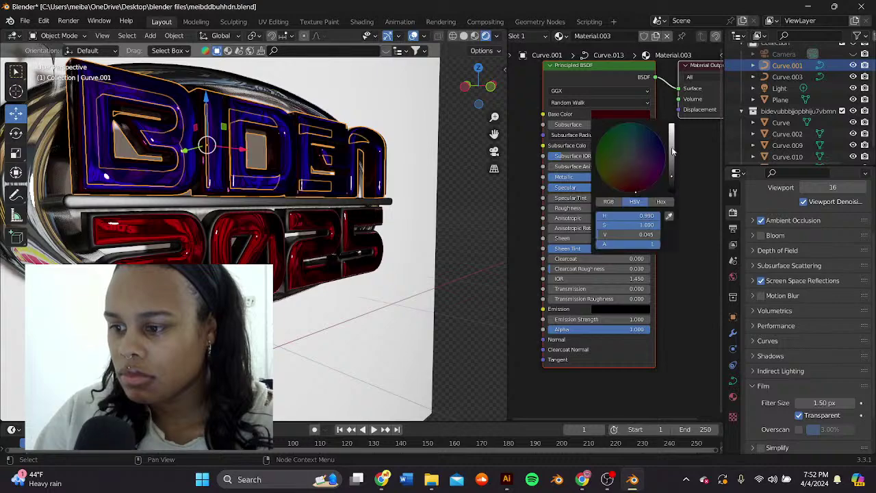
{"action": "left_click_drag", "start_coordinate": [672, 151], "coordinate": [671, 176]}
Step: Examine the recoloured backings of the whole logo from several angles in an enlarged 3D viewport
{"action": "scroll", "coordinate": [383, 177], "scroll_direction": "down", "scroll_amount": 5}
{"action": "middle_click_drag", "start_coordinate": [376, 175], "coordinate": [296, 208]}
{"action": "left_click", "coordinate": [388, 132]}
{"action": "scroll", "coordinate": [388, 133], "scroll_direction": "up", "scroll_amount": 4}
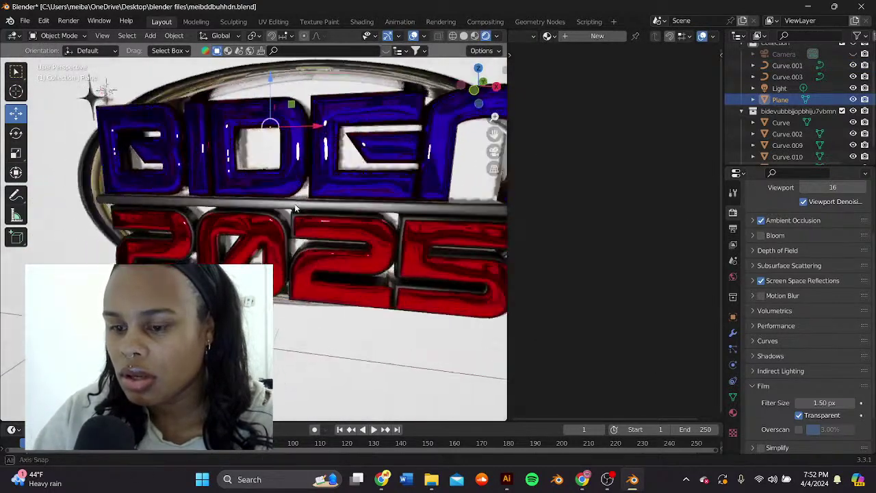
{"action": "scroll", "coordinate": [295, 207], "scroll_direction": "down", "scroll_amount": 5}
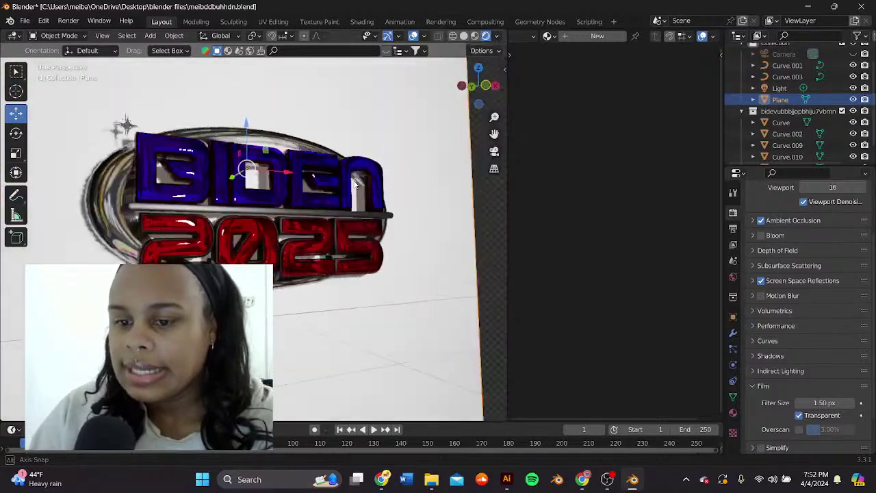
{"action": "middle_click_drag", "start_coordinate": [355, 183], "coordinate": [328, 183]}
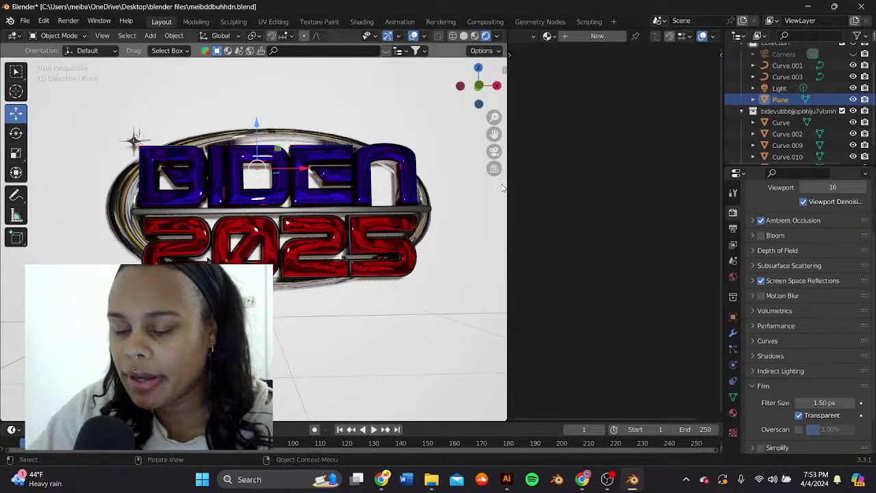
{"action": "left_click_drag", "start_coordinate": [506, 186], "coordinate": [654, 202]}
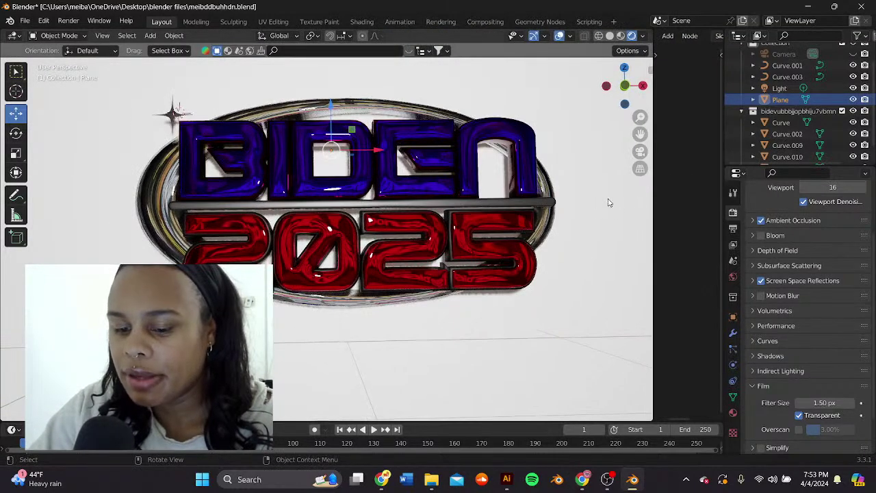
{"action": "scroll", "coordinate": [594, 200], "scroll_direction": "up", "scroll_amount": 1}
Step: Give the horizontal divider bar between BIDEN and 2025 a new node-based material and save the file
{"action": "left_click", "coordinate": [226, 199]}
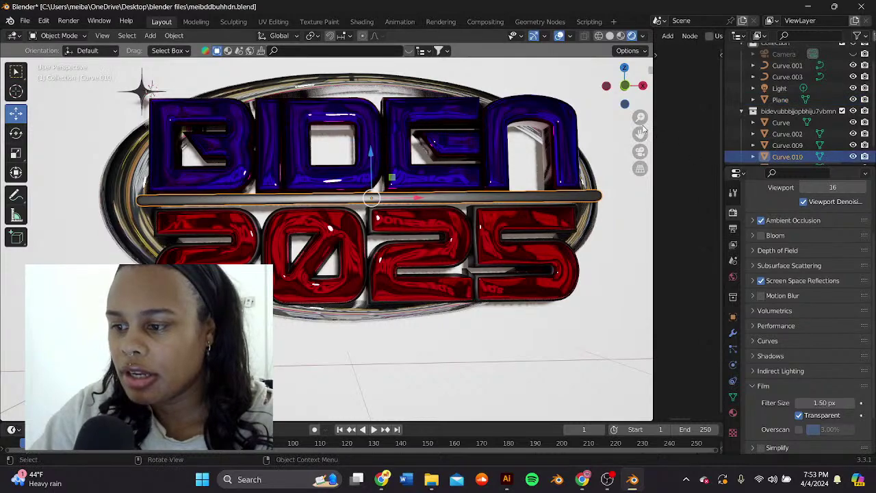
{"action": "left_click_drag", "start_coordinate": [655, 130], "coordinate": [524, 130]}
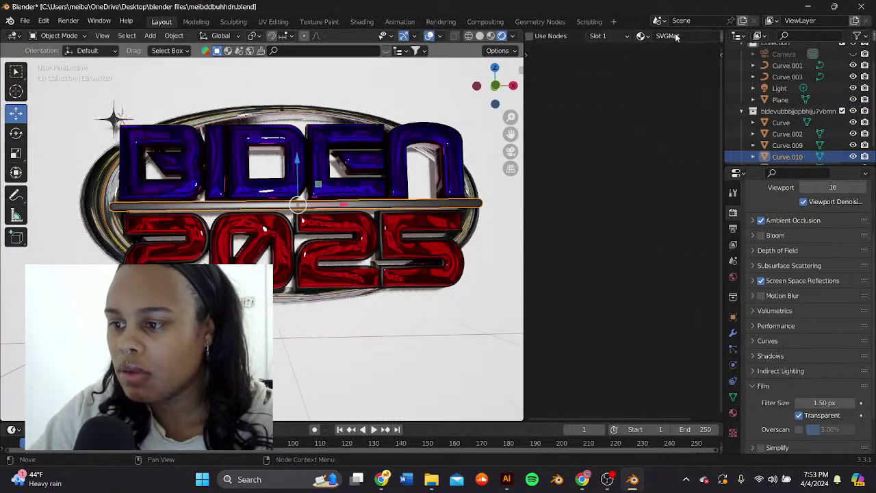
{"action": "left_click", "coordinate": [673, 38]}
{"action": "left_click", "coordinate": [609, 38]}
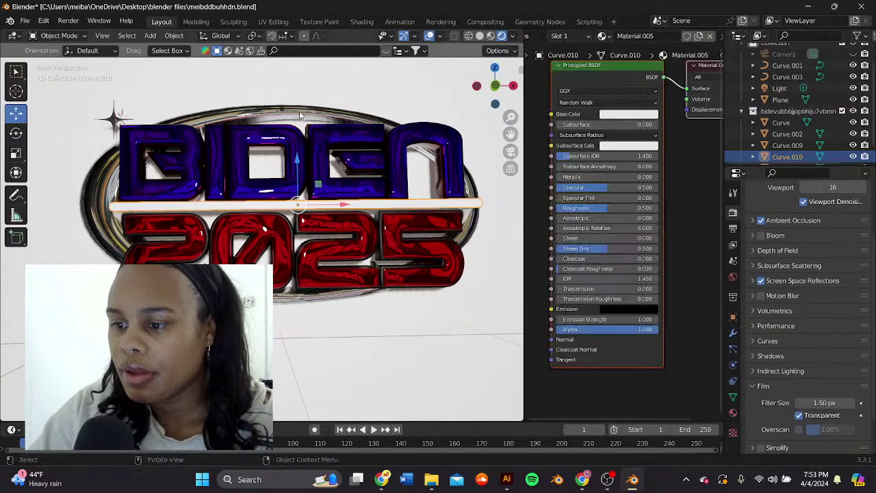
{"action": "left_click", "coordinate": [25, 21]}
{"action": "left_click", "coordinate": [61, 93]}
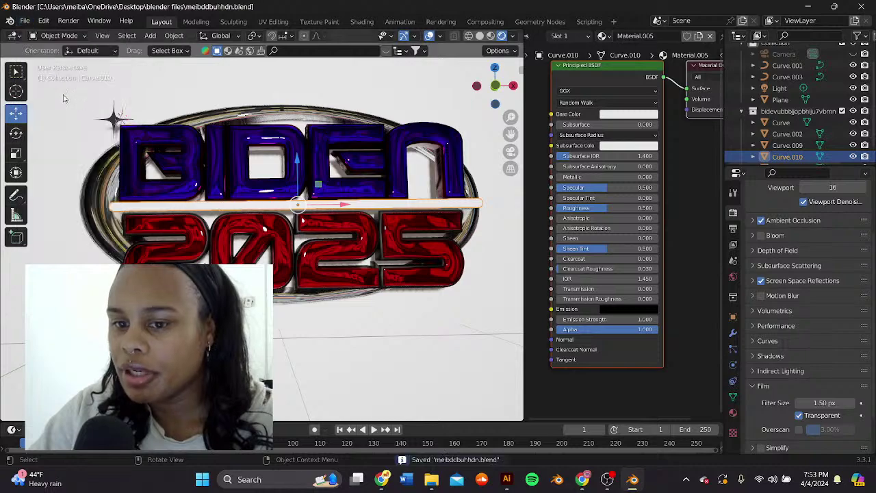
Step: Set the divider bar's material to Metallic 1.000 and Roughness 0.000
{"action": "left_click_drag", "start_coordinate": [587, 179], "coordinate": [679, 191]}
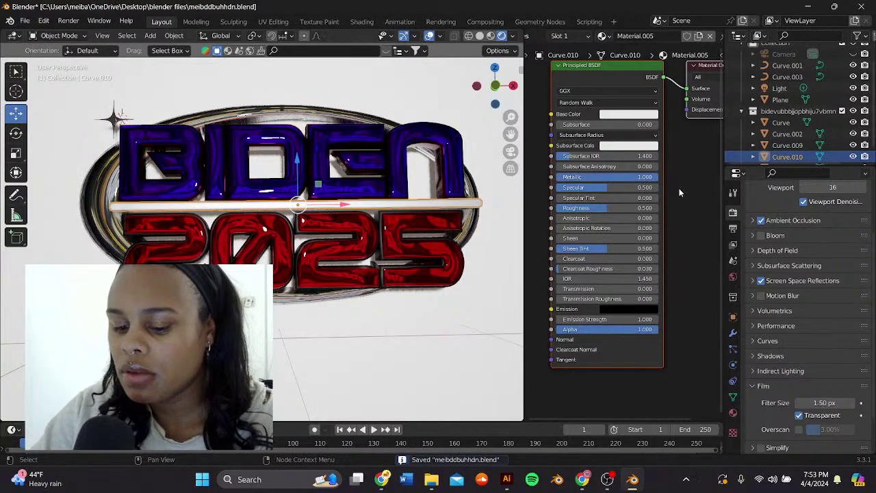
{"action": "left_click_drag", "start_coordinate": [611, 208], "coordinate": [548, 209]}
{"action": "scroll", "coordinate": [401, 213], "scroll_direction": "up", "scroll_amount": 9}
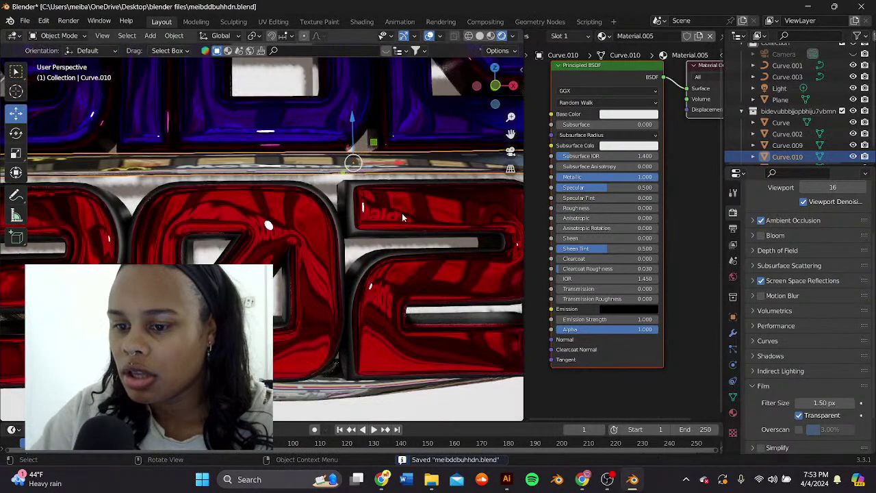
Step: Examine the reflections on the divider bar and the overall logo from slightly different angles and distances
{"action": "scroll", "coordinate": [401, 197], "scroll_direction": "down", "scroll_amount": 12}
{"action": "left_click", "coordinate": [407, 125]}
{"action": "middle_click_drag", "start_coordinate": [407, 123], "coordinate": [396, 140]}
{"action": "scroll", "coordinate": [400, 161], "scroll_direction": "up", "scroll_amount": 4}
{"action": "scroll", "coordinate": [418, 155], "scroll_direction": "down", "scroll_amount": 2}
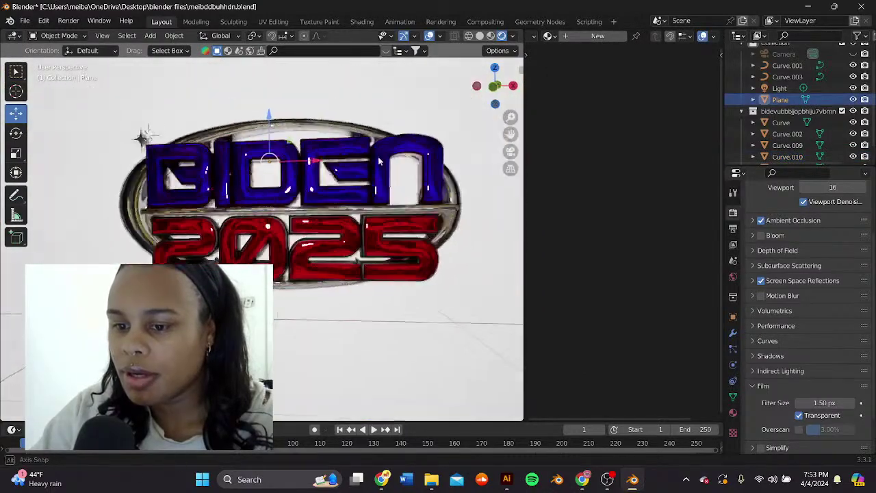
{"action": "scroll", "coordinate": [250, 163], "scroll_direction": "up", "scroll_amount": 1}
{"action": "mouse_move", "coordinate": [279, 160]}
{"action": "middle_mouse_down"}
{"action": "mouse_move", "coordinate": [251, 162]}
{"action": "mouse_move", "coordinate": [294, 164]}
{"action": "middle_mouse_up"}
{"action": "scroll", "coordinate": [295, 164], "scroll_direction": "up", "scroll_amount": 1}
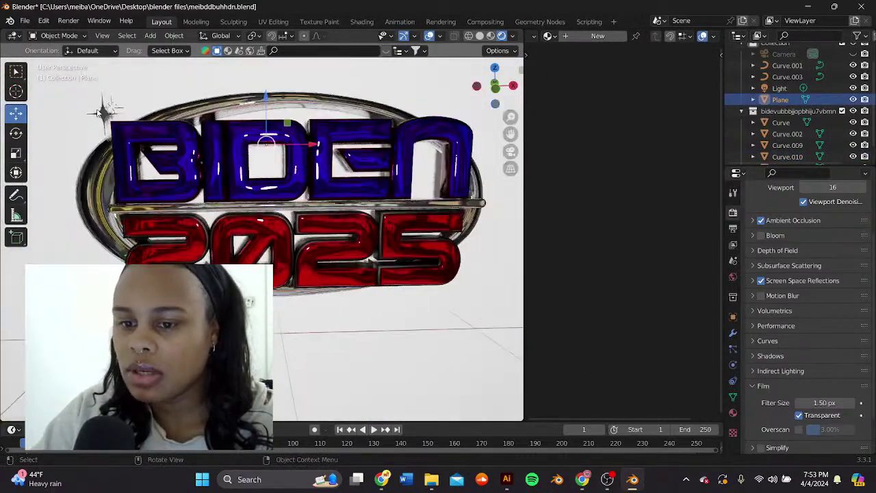
Step: Move the four-pointed star up and right above the B, and bring it forward along Y to the depth of the BIDEN letters
{"action": "left_click", "coordinate": [98, 114]}
{"action": "left_click_drag", "start_coordinate": [103, 113], "coordinate": [130, 86]}
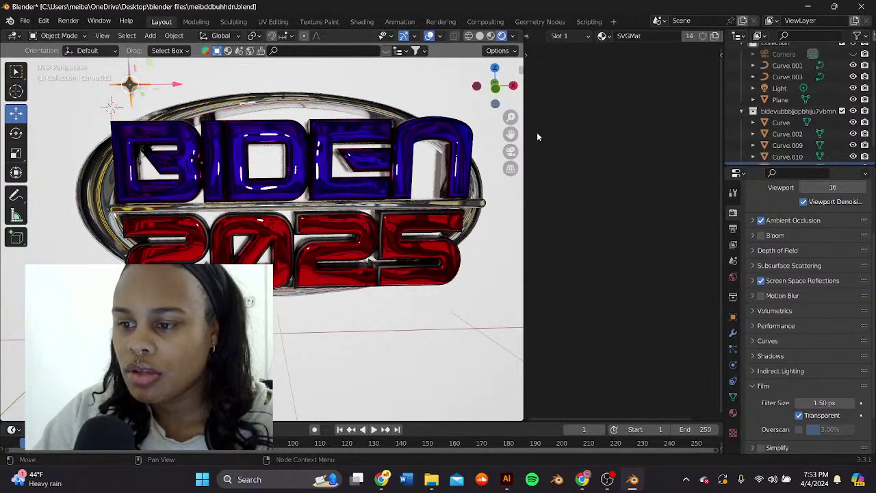
{"action": "scroll", "coordinate": [511, 134], "scroll_direction": "up", "scroll_amount": 10}
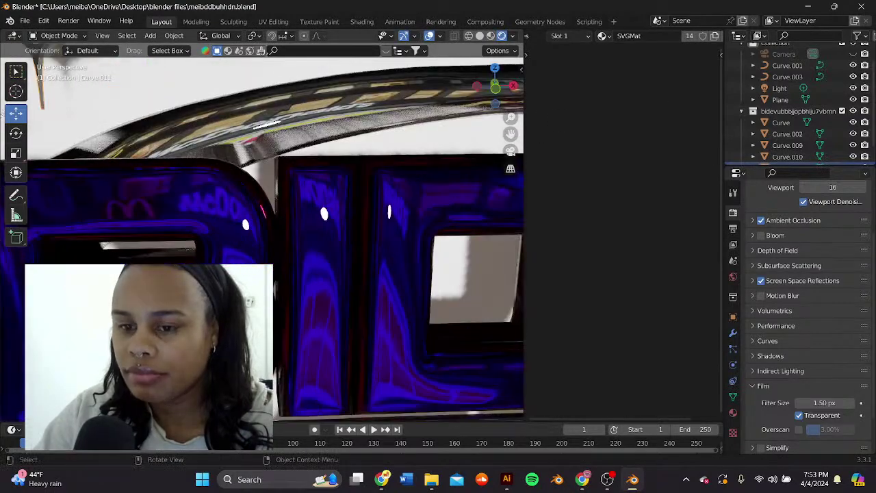
{"action": "scroll", "coordinate": [393, 171], "scroll_direction": "down", "scroll_amount": 10}
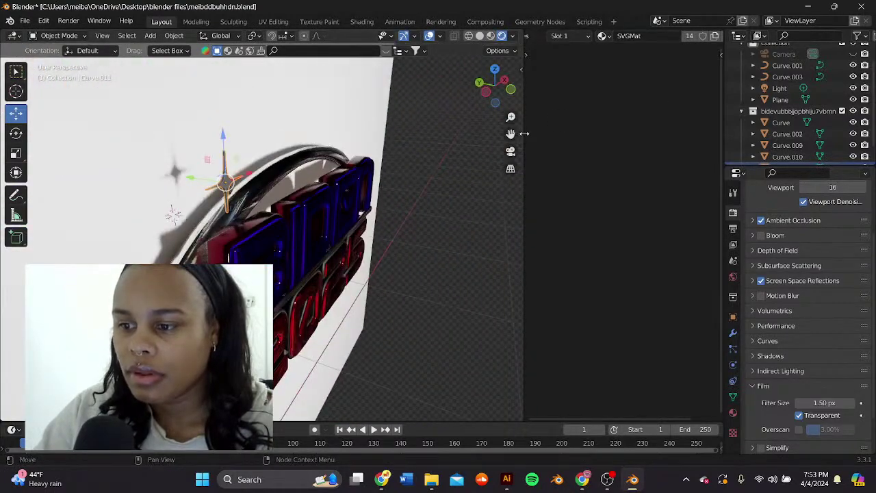
{"action": "left_click_drag", "start_coordinate": [524, 134], "coordinate": [744, 131]}
{"action": "middle_click_drag", "start_coordinate": [324, 172], "coordinate": [337, 130]}
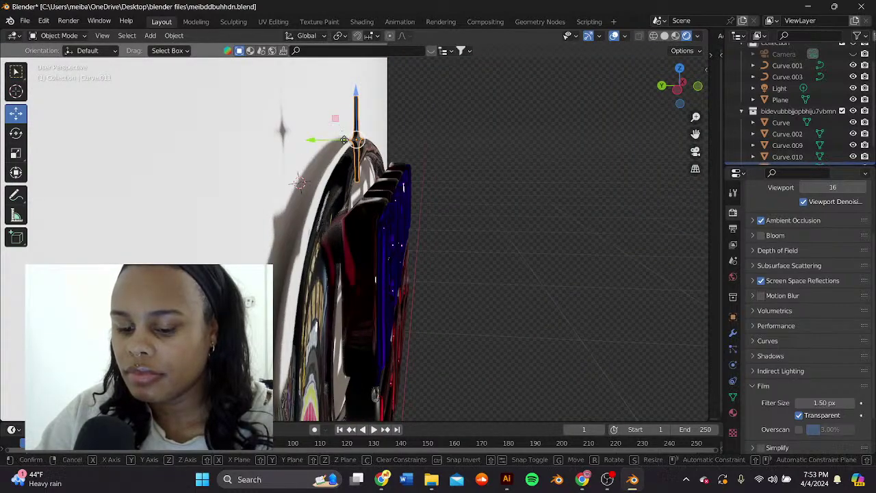
{"action": "left_click_drag", "start_coordinate": [349, 139], "coordinate": [400, 139]}
Step: Put the four-pointed star in Sculpt Mode and choose the Inflate/Deflate brush
{"action": "left_click", "coordinate": [60, 35]}
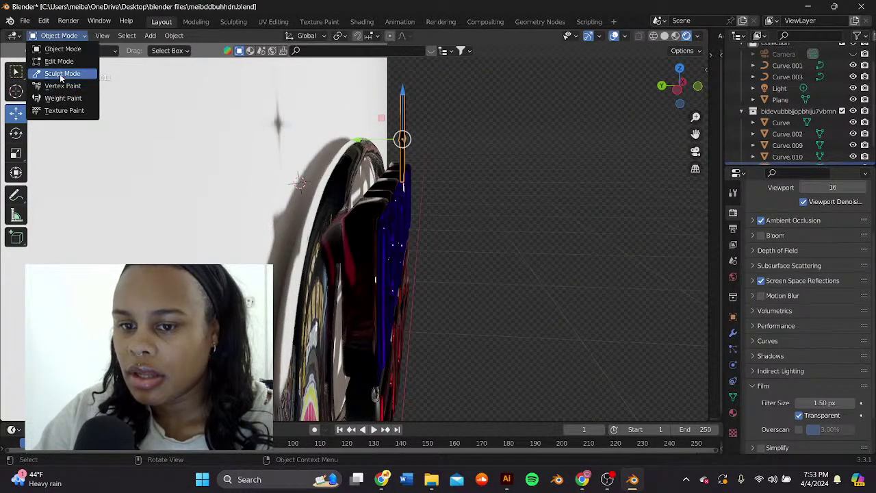
{"action": "left_click", "coordinate": [58, 74]}
{"action": "middle_click_drag", "start_coordinate": [431, 125], "coordinate": [280, 117]}
{"action": "scroll", "coordinate": [249, 152], "scroll_direction": "up", "scroll_amount": 2}
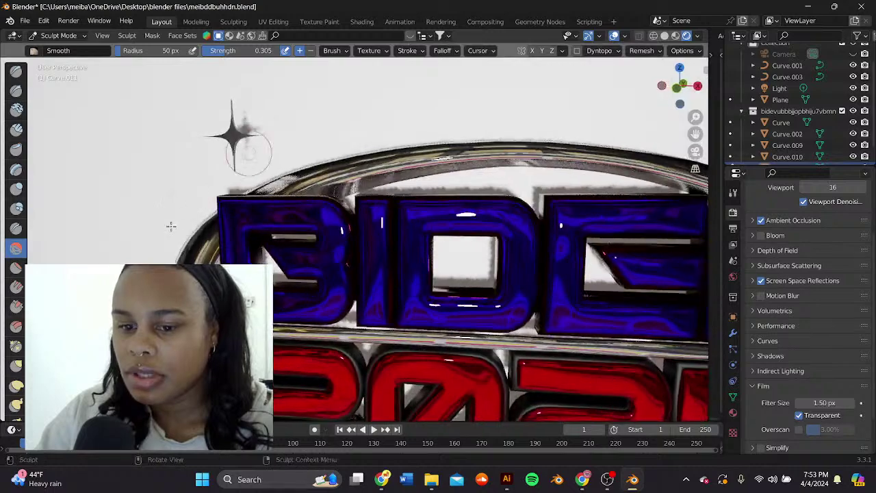
{"action": "left_click", "coordinate": [16, 208]}
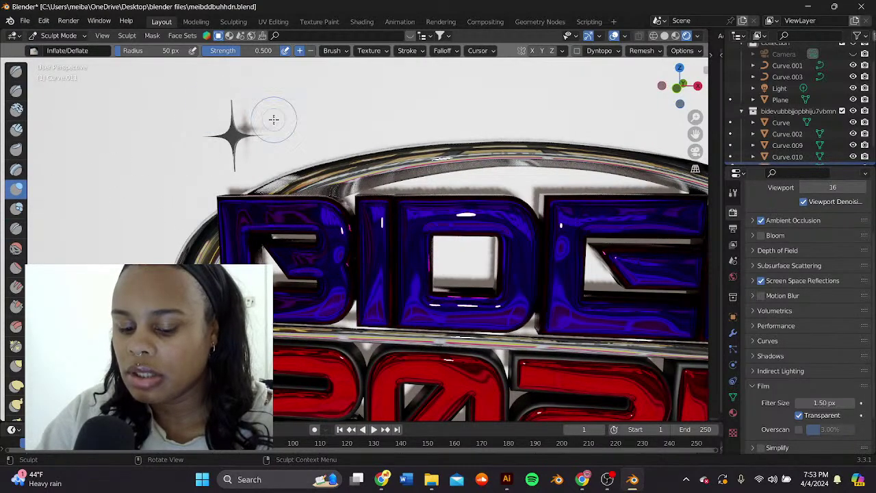
Step: Return the four-pointed star from Sculpt Mode to Object Mode and shade it smooth
{"action": "mouse_move", "coordinate": [240, 129]}
{"action": "middle_mouse_down"}
{"action": "mouse_move", "coordinate": [228, 146]}
{"action": "mouse_move", "coordinate": [220, 139]}
{"action": "middle_mouse_up"}
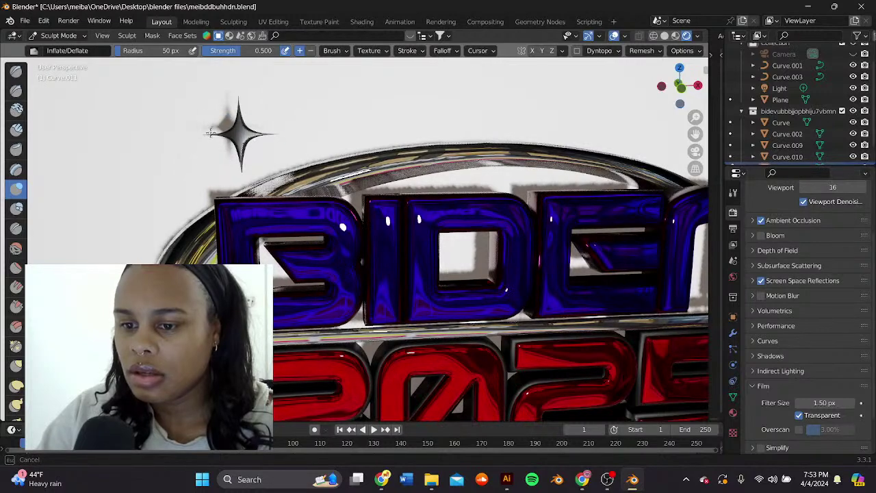
{"action": "left_click", "coordinate": [17, 250]}
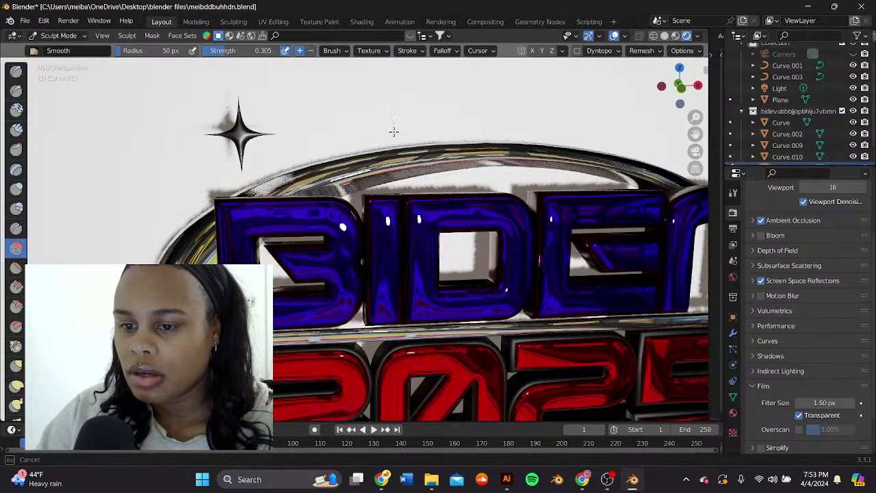
{"action": "left_click", "coordinate": [58, 36]}
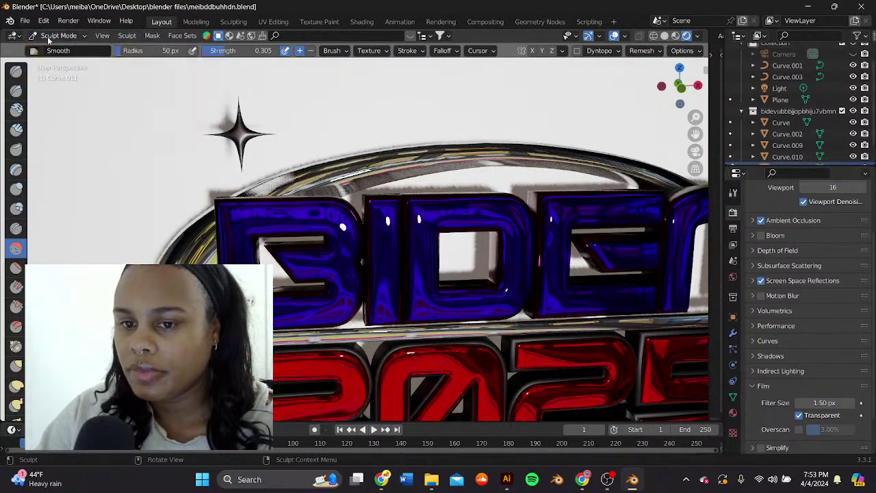
{"action": "left_click", "coordinate": [59, 36]}
{"action": "left_click", "coordinate": [60, 49]}
{"action": "right_click", "coordinate": [257, 137]}
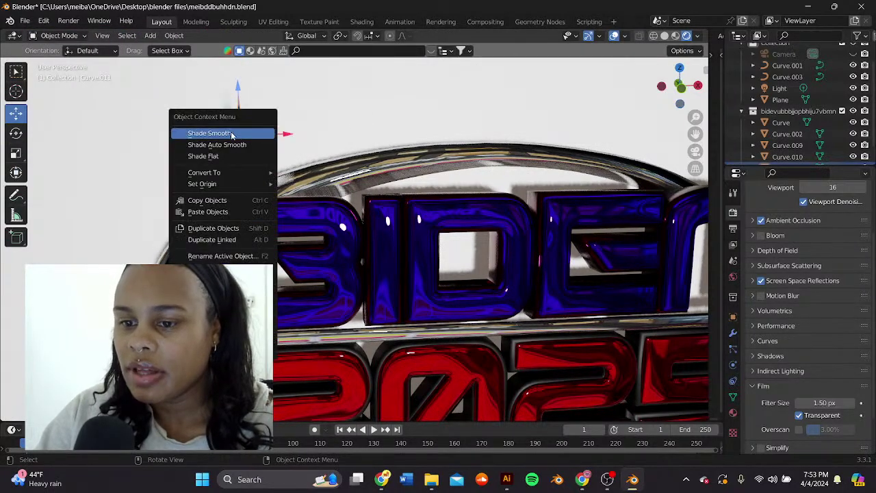
Step: Move the star down onto the upper-left corner of the letter B and closer to the lettering's front face
{"action": "left_click_drag", "start_coordinate": [244, 128], "coordinate": [247, 204]}
{"action": "middle_click_drag", "start_coordinate": [245, 203], "coordinate": [354, 201]}
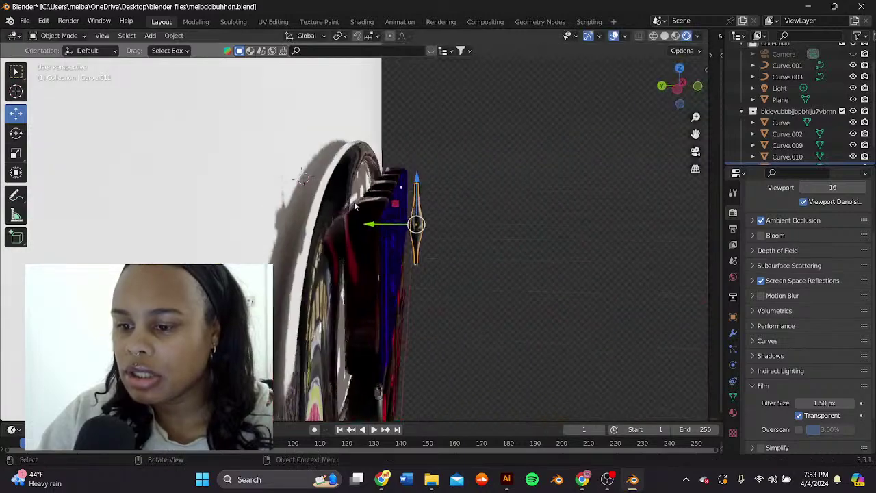
{"action": "left_click_drag", "start_coordinate": [388, 224], "coordinate": [376, 222]}
{"action": "middle_click_drag", "start_coordinate": [500, 145], "coordinate": [328, 174]}
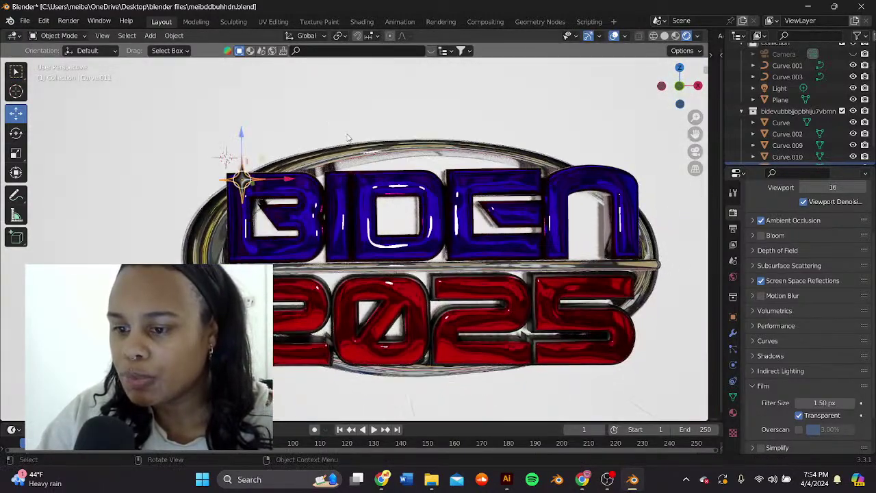
{"action": "left_click", "coordinate": [78, 242]}
{"action": "scroll", "coordinate": [169, 156], "scroll_direction": "up", "scroll_amount": 2}
{"action": "left_click", "coordinate": [192, 159]}
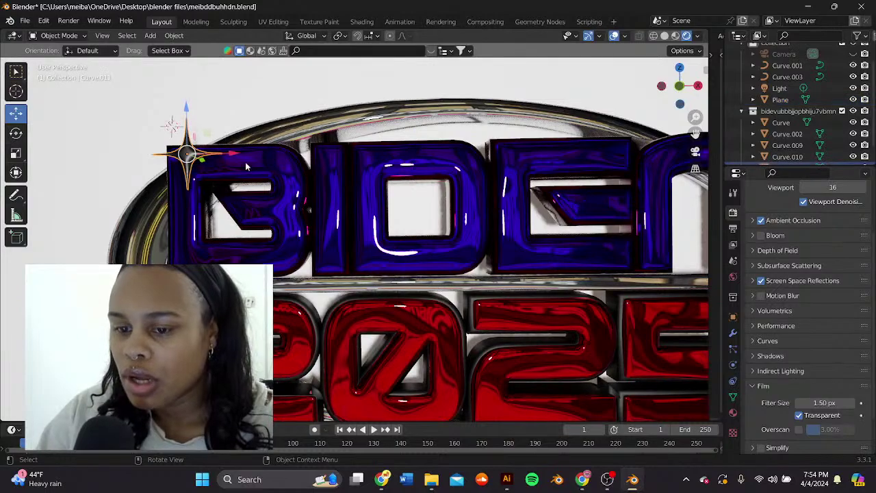
{"action": "middle_click_drag", "start_coordinate": [246, 167], "coordinate": [265, 170]}
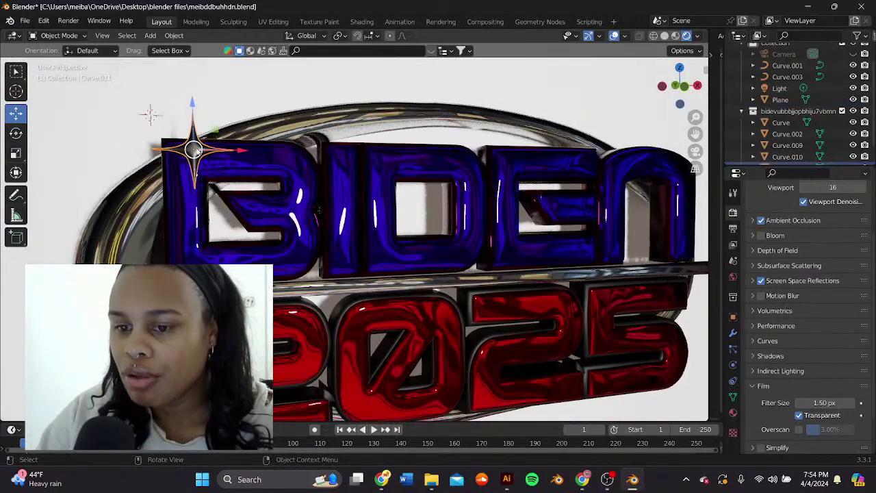
{"action": "middle_click_drag", "start_coordinate": [195, 149], "coordinate": [266, 213]}
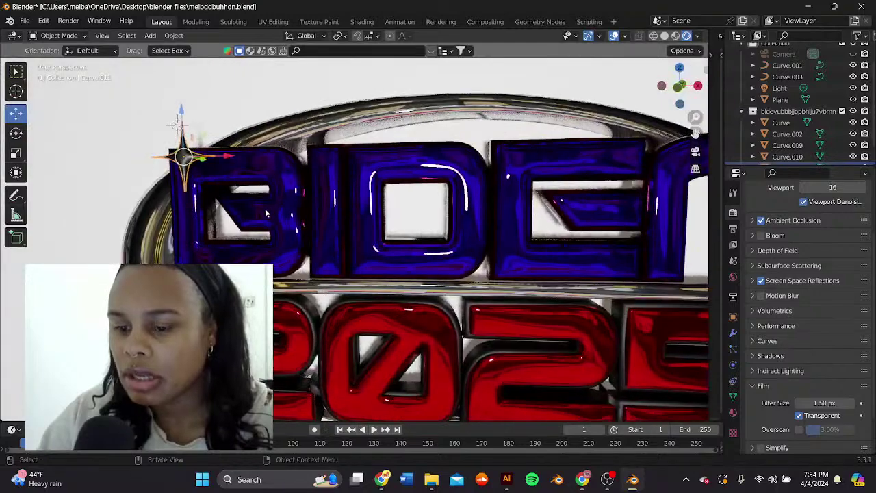
Step: Switch to Chrome and search the web for "funy looki politiciNS"
{"action": "left_click", "coordinate": [381, 478]}
{"action": "scroll", "coordinate": [438, 267], "scroll_direction": "up", "scroll_amount": 15}
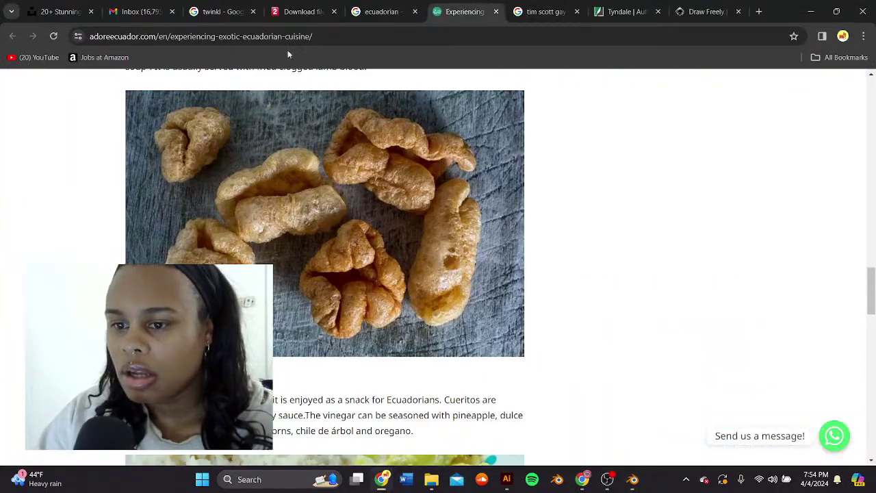
{"action": "left_click", "coordinate": [322, 38]}
{"action": "type", "text": "fu"}
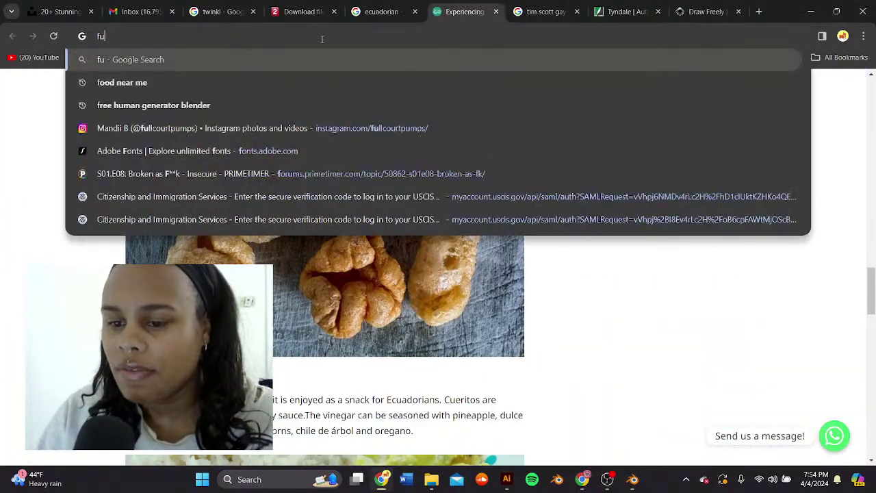
{"action": "type", "text": "ny looki "}
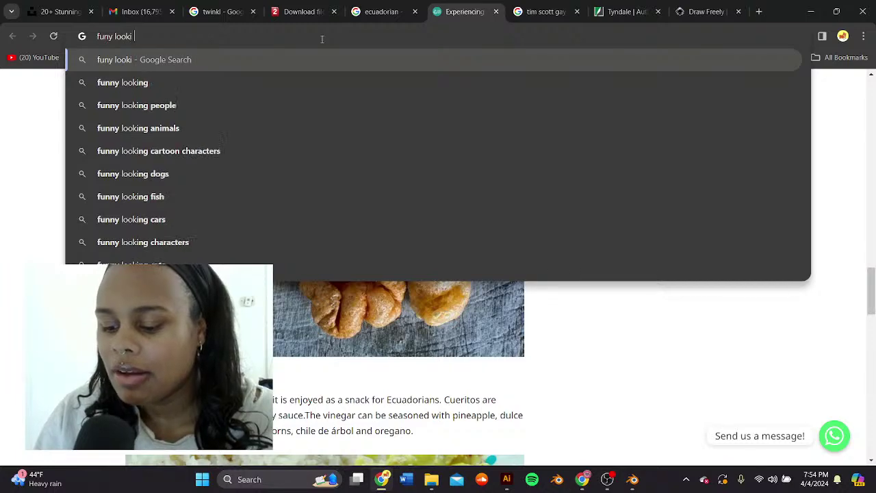
{"action": "type", "text": "politiciNS"}
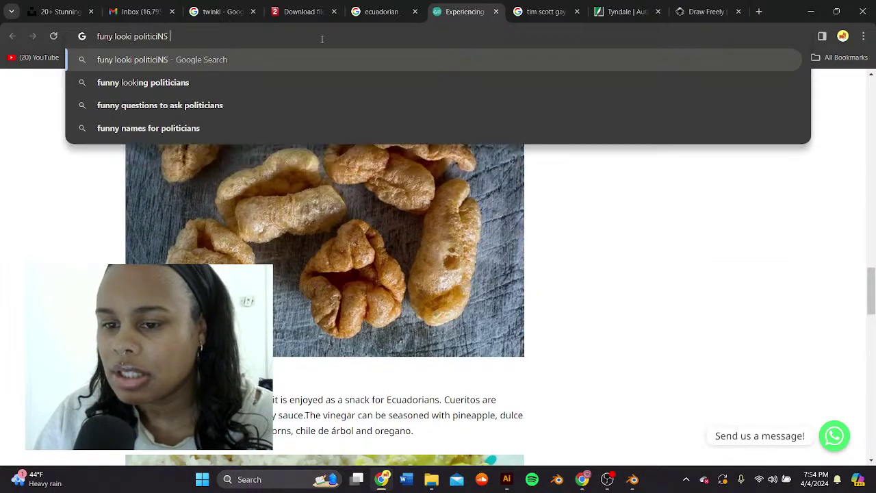
{"action": "key", "text": "Return"}
{"action": "scroll", "coordinate": [452, 190], "scroll_direction": "down", "scroll_amount": 3}
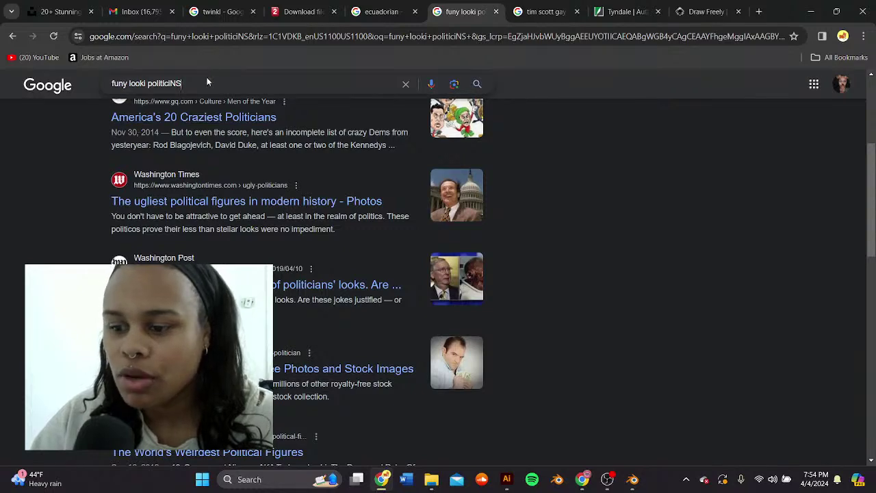
Step: Replace the search query with "mitch mcconnell" and show the image results
{"action": "left_click", "coordinate": [209, 82]}
{"action": "scroll", "coordinate": [202, 80], "scroll_direction": "up", "scroll_amount": 2}
{"action": "scroll", "coordinate": [203, 80], "scroll_direction": "up", "scroll_amount": 2}
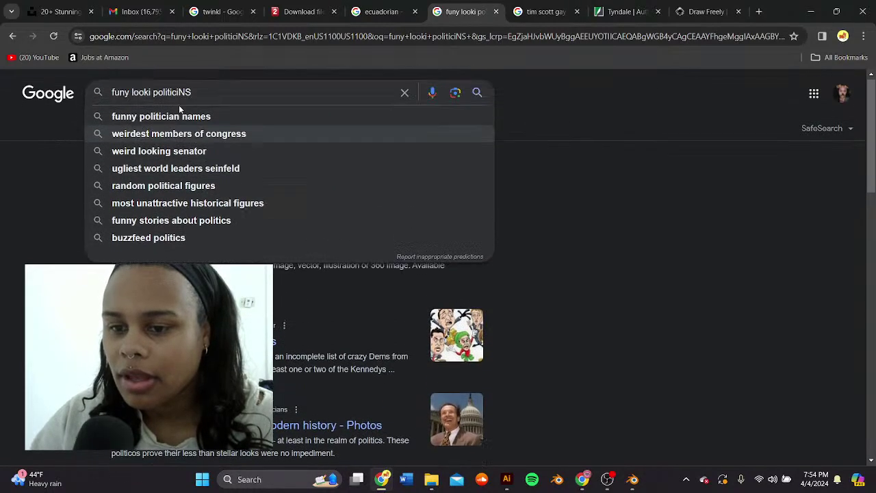
{"action": "left_click_drag", "start_coordinate": [195, 96], "coordinate": [25, 101]}
{"action": "type", "text": "MITCH"}
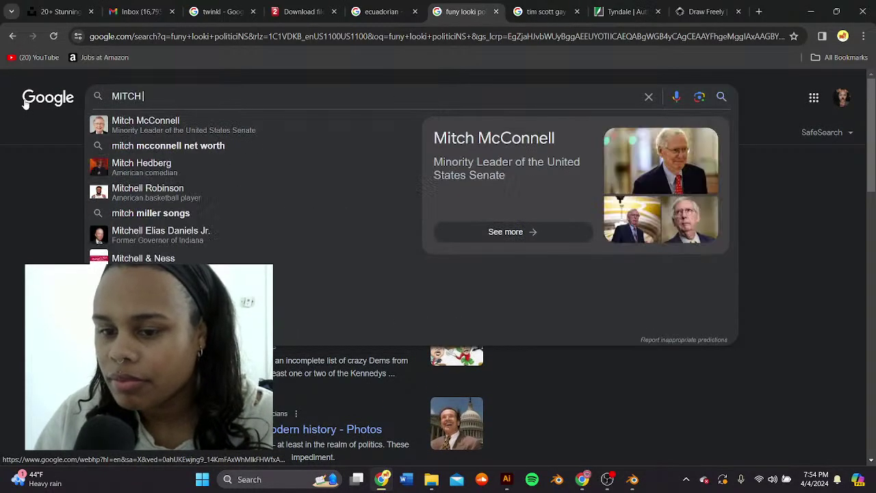
{"action": "key", "text": "Down"}
{"action": "key", "text": "Return"}
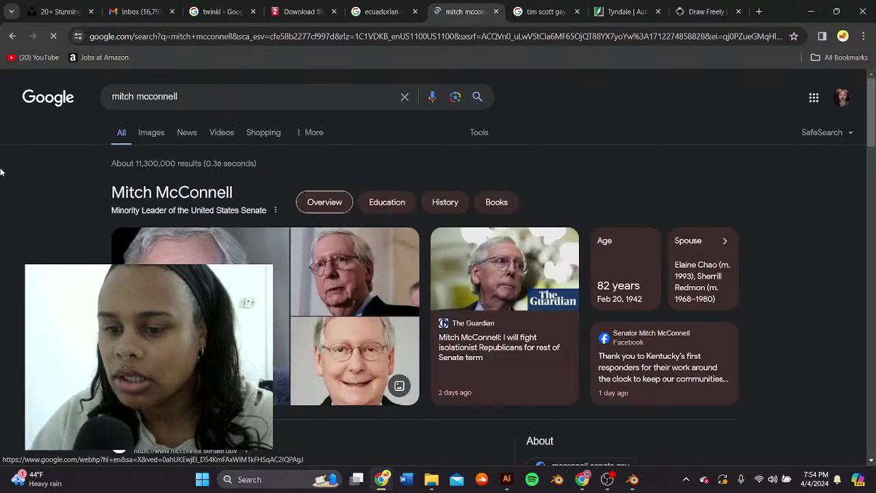
{"action": "left_click", "coordinate": [196, 248]}
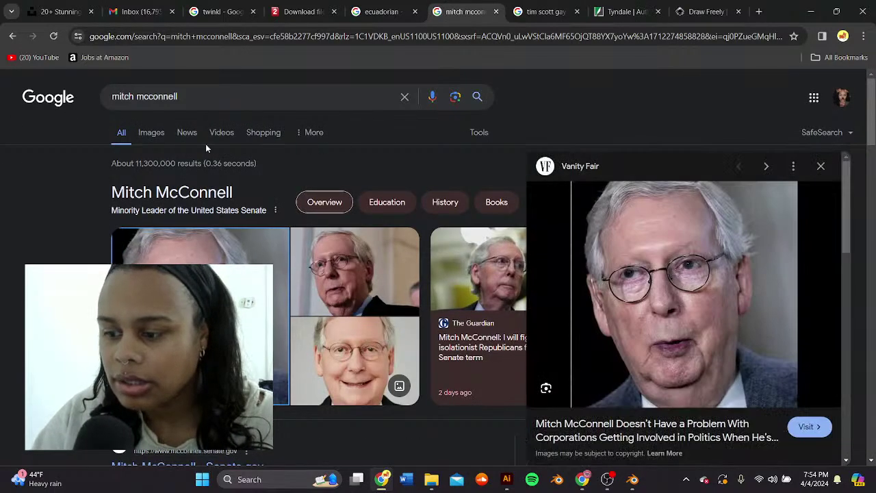
{"action": "left_click", "coordinate": [151, 132]}
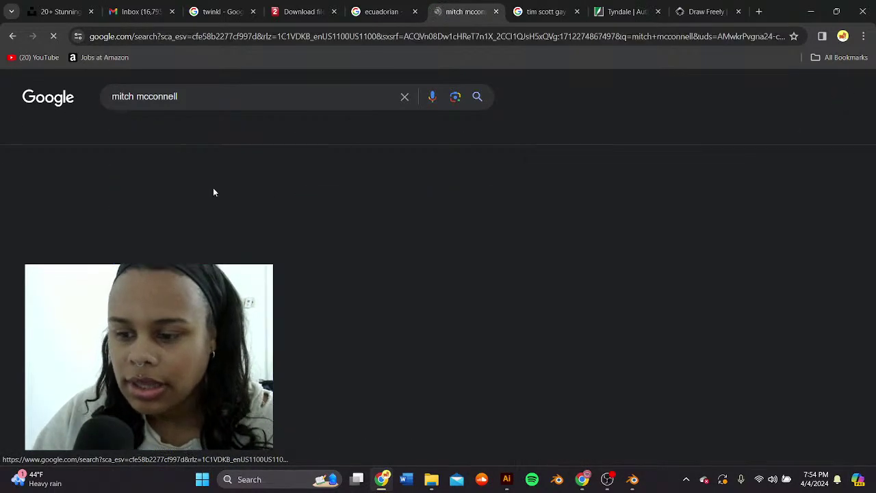
Step: Browse the Mitch McConnell image results and preview photos from different news sources to compare his facial expressions
{"action": "scroll", "coordinate": [215, 190], "scroll_direction": "down", "scroll_amount": 2}
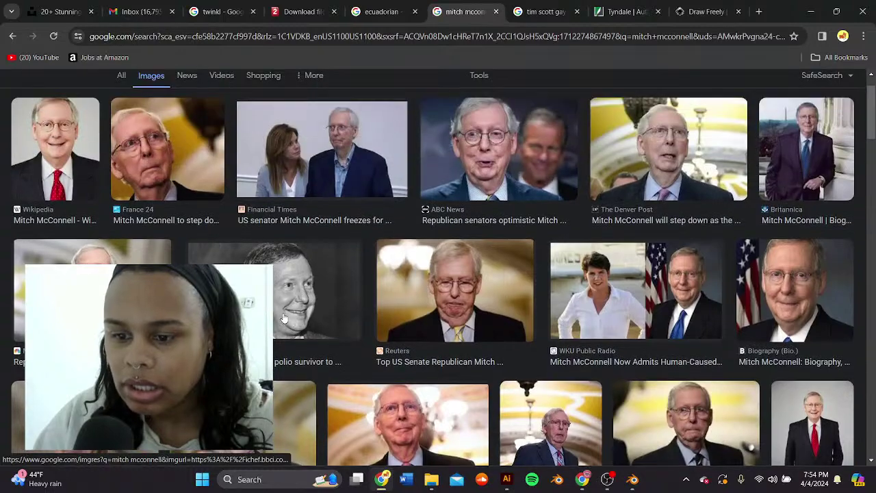
{"action": "left_click", "coordinate": [280, 294]}
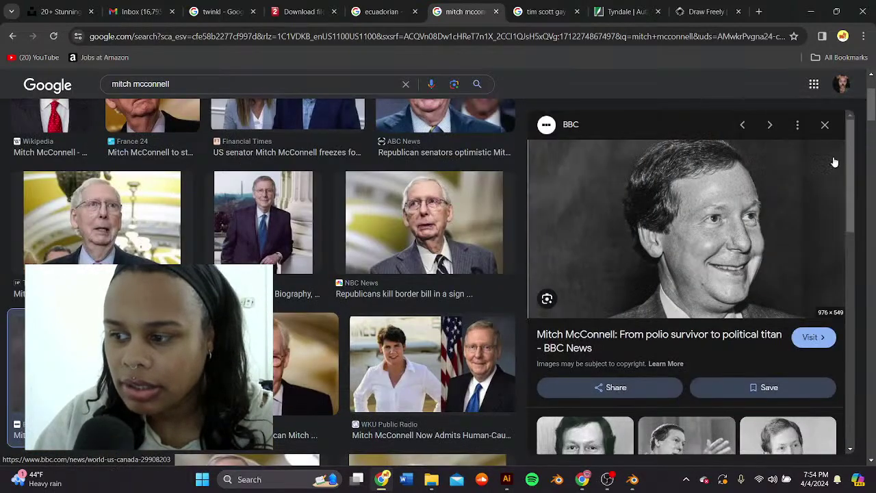
{"action": "left_click", "coordinate": [825, 128]}
{"action": "scroll", "coordinate": [448, 301], "scroll_direction": "down", "scroll_amount": 1}
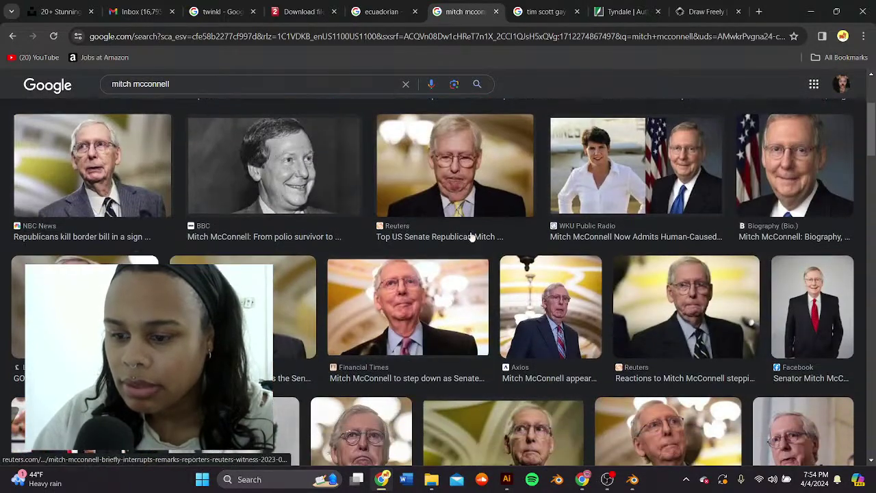
{"action": "left_click", "coordinate": [492, 173]}
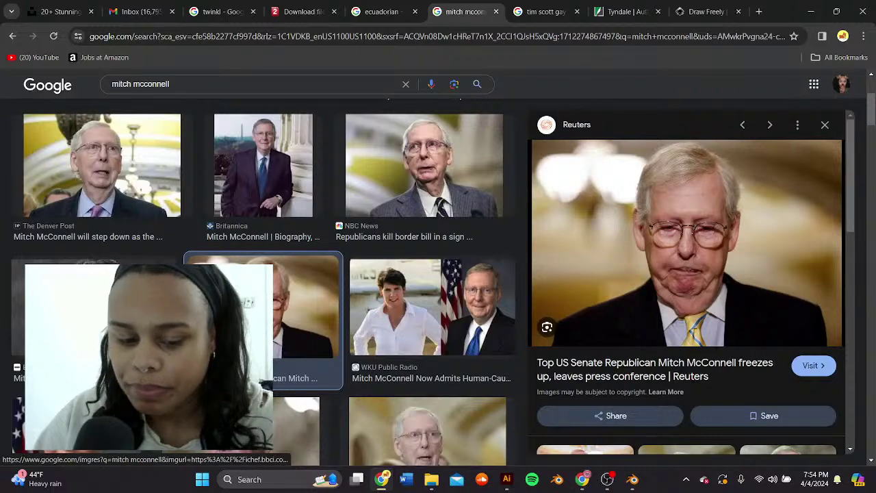
{"action": "left_click", "coordinate": [154, 311]}
{"action": "scroll", "coordinate": [164, 312], "scroll_direction": "down", "scroll_amount": 3}
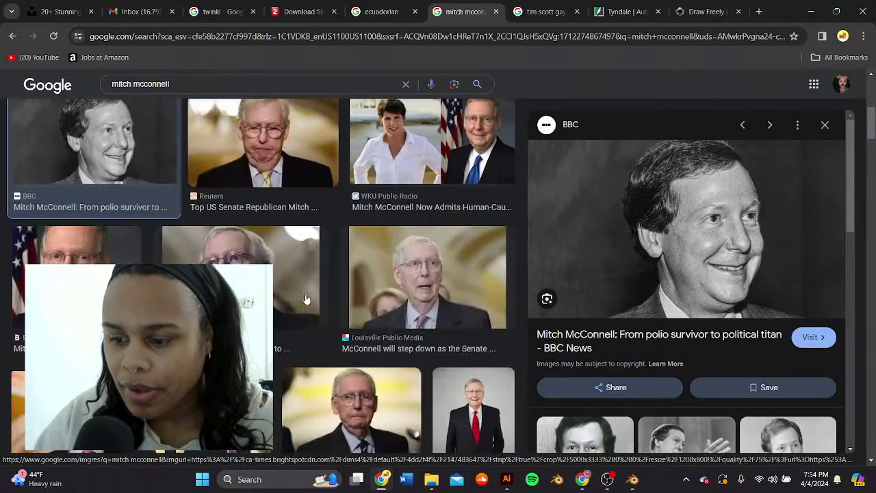
{"action": "left_click", "coordinate": [294, 287]}
{"action": "scroll", "coordinate": [294, 287], "scroll_direction": "down", "scroll_amount": 2}
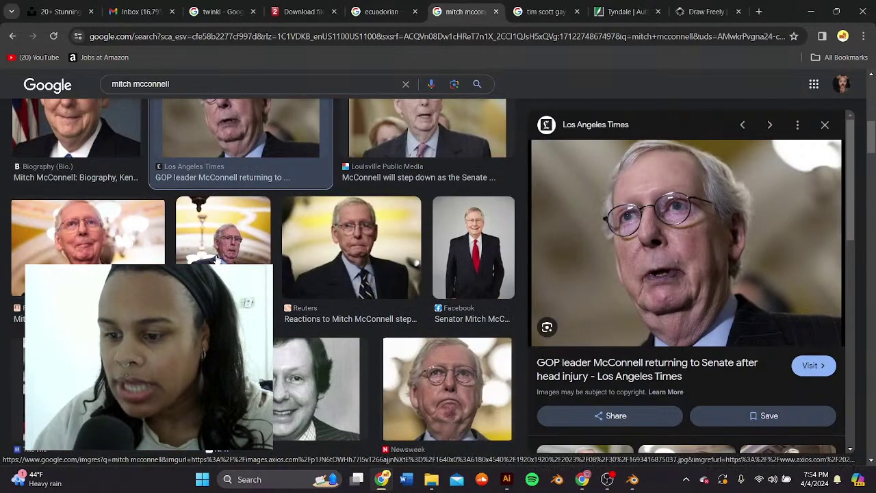
{"action": "left_click", "coordinate": [224, 229]}
{"action": "left_click", "coordinate": [361, 240]}
{"action": "left_click", "coordinate": [116, 243]}
{"action": "left_click", "coordinate": [230, 247]}
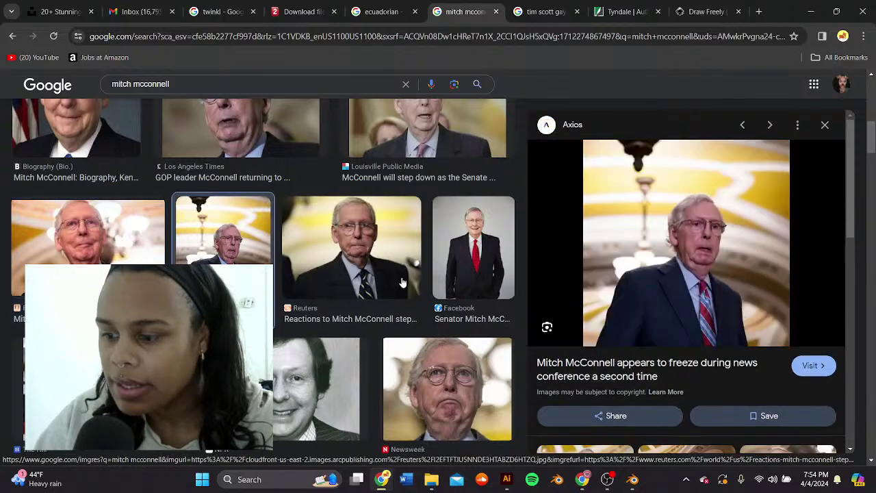
{"action": "scroll", "coordinate": [438, 282], "scroll_direction": "down", "scroll_amount": 2}
{"action": "left_click", "coordinate": [458, 281]}
{"action": "left_click", "coordinate": [329, 404]}
{"action": "scroll", "coordinate": [328, 404], "scroll_direction": "down", "scroll_amount": 2}
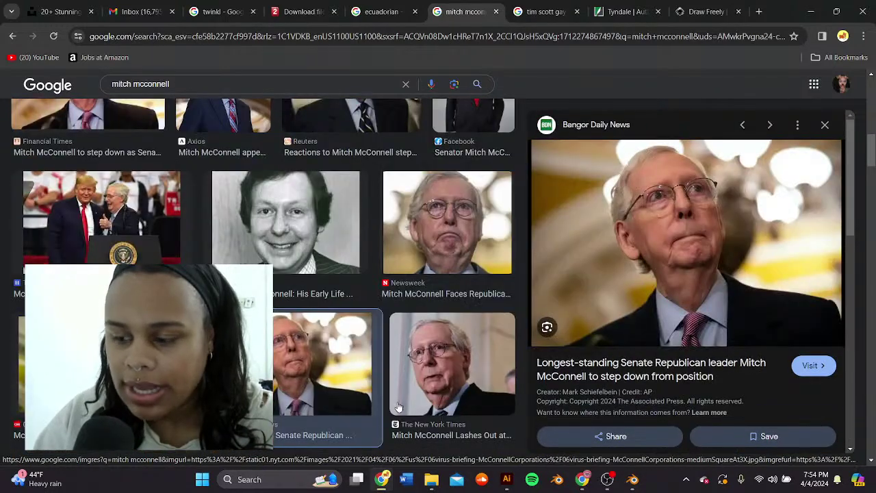
{"action": "left_click", "coordinate": [430, 397]}
{"action": "scroll", "coordinate": [424, 390], "scroll_direction": "down", "scroll_amount": 3}
{"action": "left_click", "coordinate": [291, 272]}
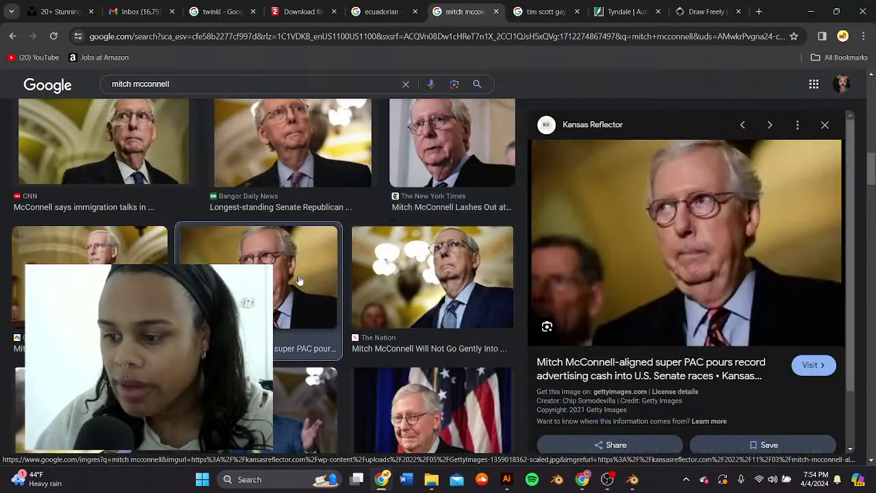
{"action": "left_click", "coordinate": [414, 428]}
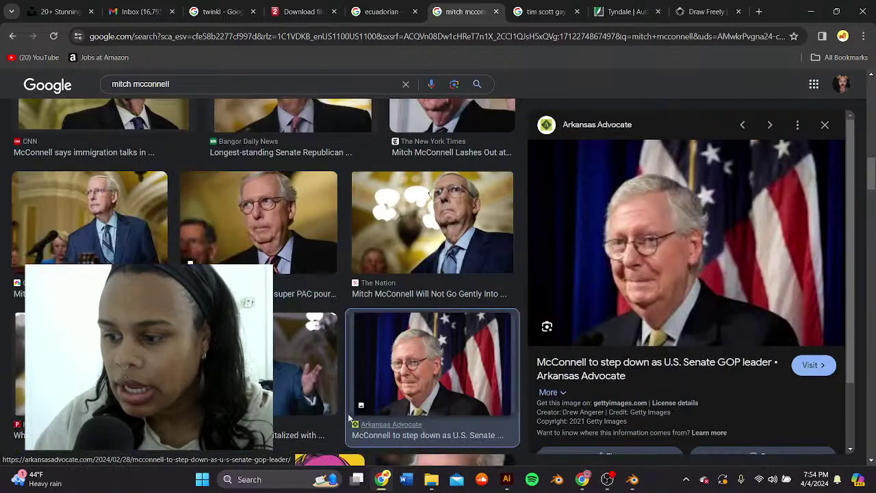
{"action": "scroll", "coordinate": [356, 308], "scroll_direction": "down", "scroll_amount": 1}
{"action": "left_click", "coordinate": [334, 241]}
Step: Switch back to Blender and enlarge the shader node editor beside the 3D view
{"action": "key", "text": "alt+Tab"}
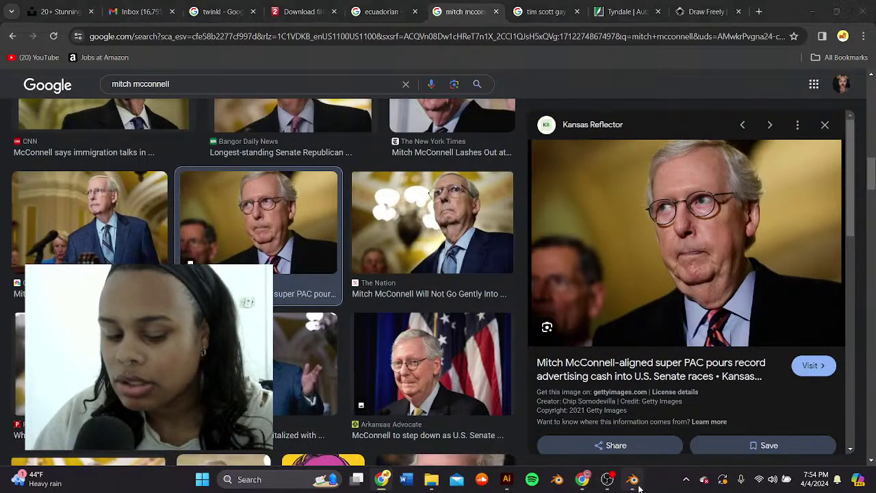
{"action": "scroll", "coordinate": [256, 215], "scroll_direction": "down", "scroll_amount": 2}
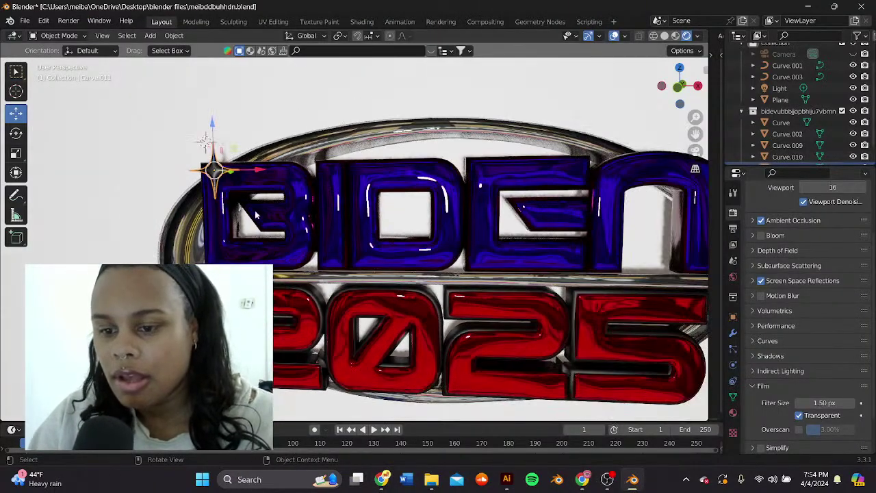
{"action": "left_click_drag", "start_coordinate": [709, 56], "coordinate": [360, 63]}
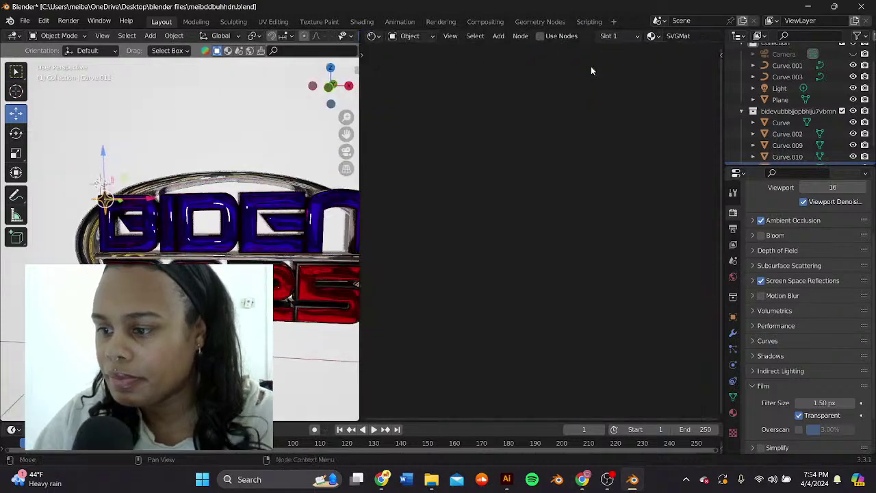
{"action": "scroll", "coordinate": [671, 39], "scroll_direction": "down", "scroll_amount": 5}
Step: Unlink the SVGMat material from the star and create a new node-based material for it
{"action": "left_click", "coordinate": [621, 36]}
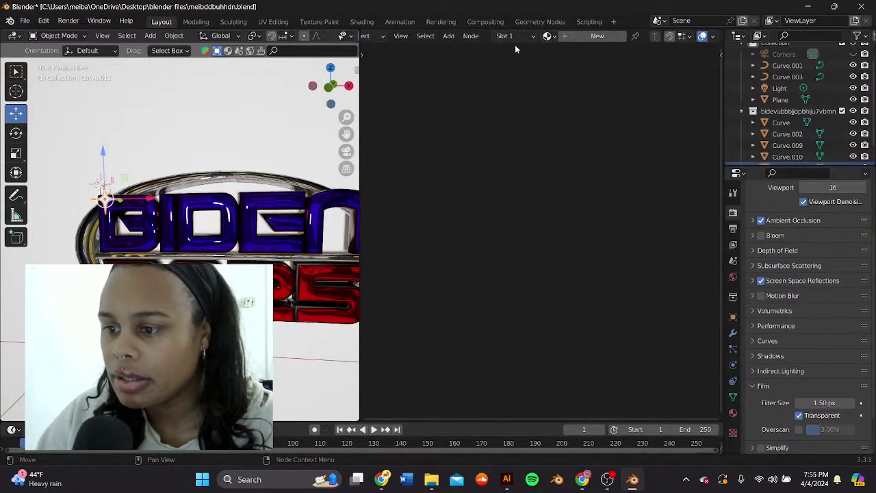
{"action": "left_click", "coordinate": [582, 36]}
{"action": "scroll", "coordinate": [606, 206], "scroll_direction": "up", "scroll_amount": 4}
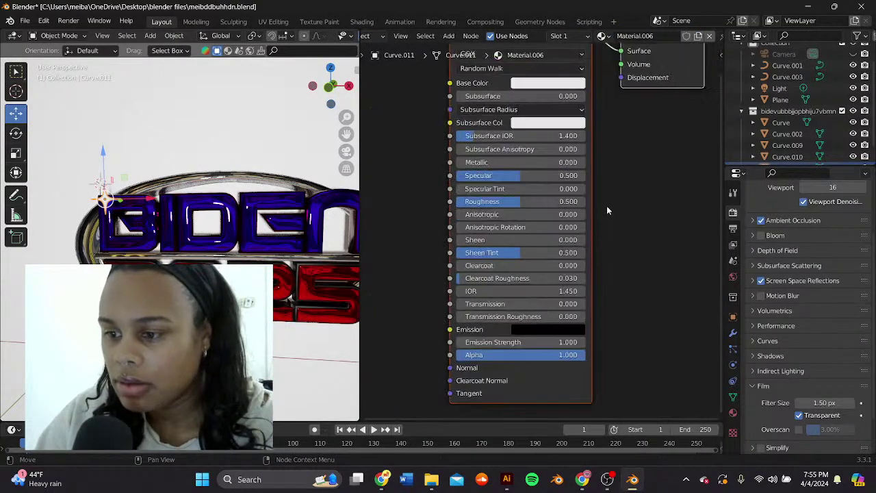
{"action": "left_click", "coordinate": [582, 76]}
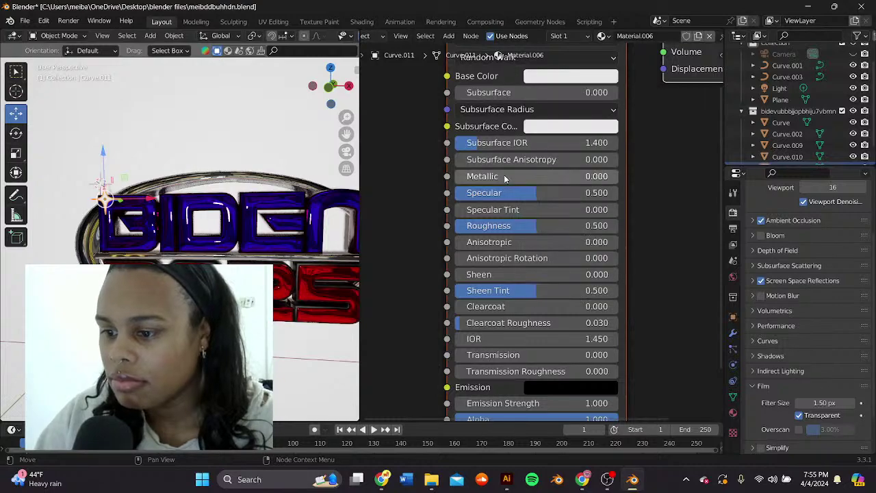
Step: Set the star material's Metallic to 1.000 and Roughness to 0.000
{"action": "left_click_drag", "start_coordinate": [505, 178], "coordinate": [602, 177]}
{"action": "left_click_drag", "start_coordinate": [563, 226], "coordinate": [455, 227]}
{"action": "scroll", "coordinate": [214, 168], "scroll_direction": "up", "scroll_amount": 3}
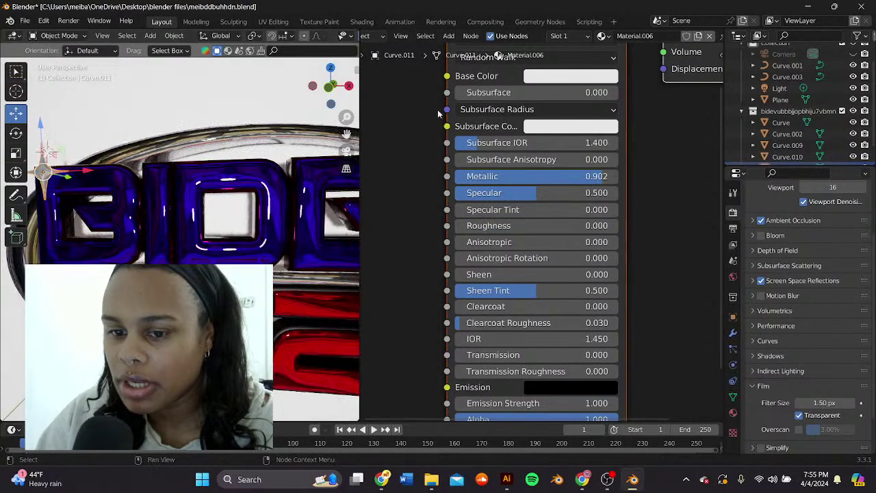
{"action": "left_click_drag", "start_coordinate": [361, 130], "coordinate": [499, 131]}
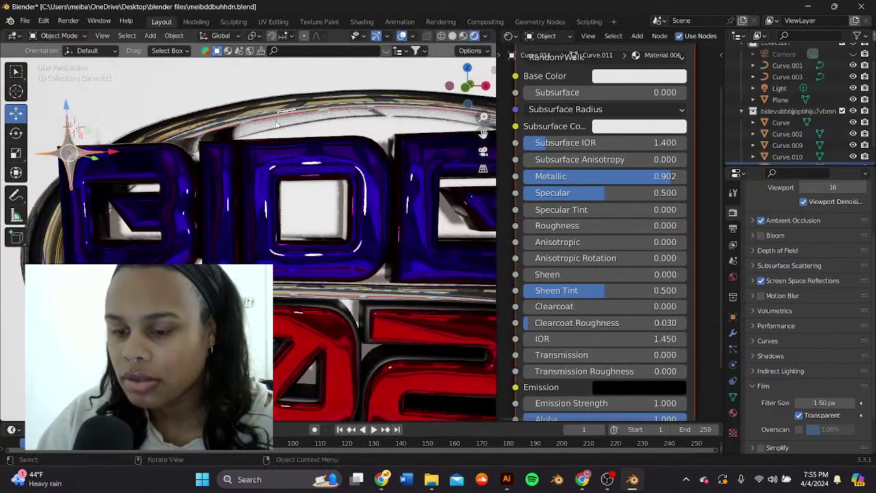
{"action": "right_click", "coordinate": [60, 151]}
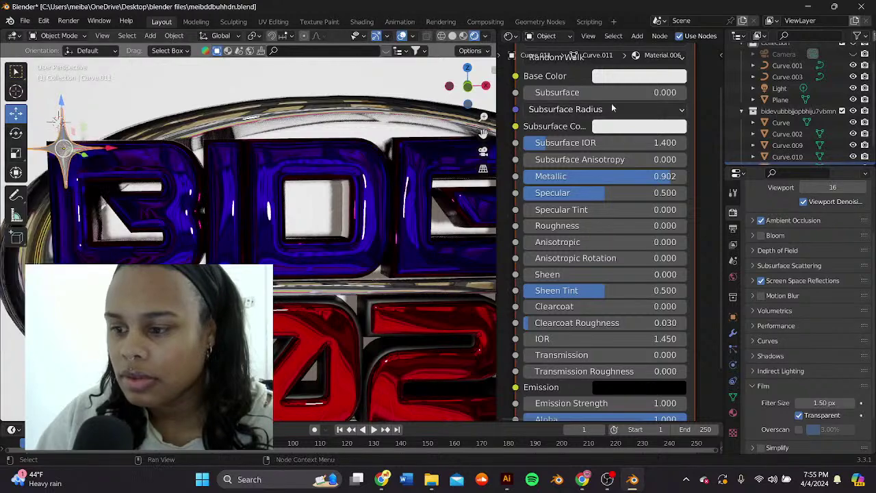
{"action": "left_click", "coordinate": [119, 138]}
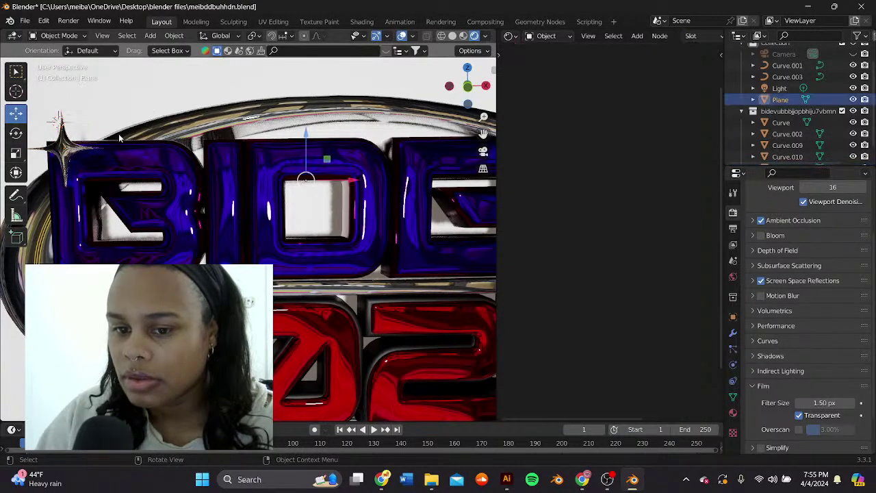
{"action": "left_click", "coordinate": [62, 156]}
{"action": "right_click", "coordinate": [63, 158]}
{"action": "left_click", "coordinate": [69, 149]}
{"action": "scroll", "coordinate": [320, 192], "scroll_direction": "down", "scroll_amount": 5}
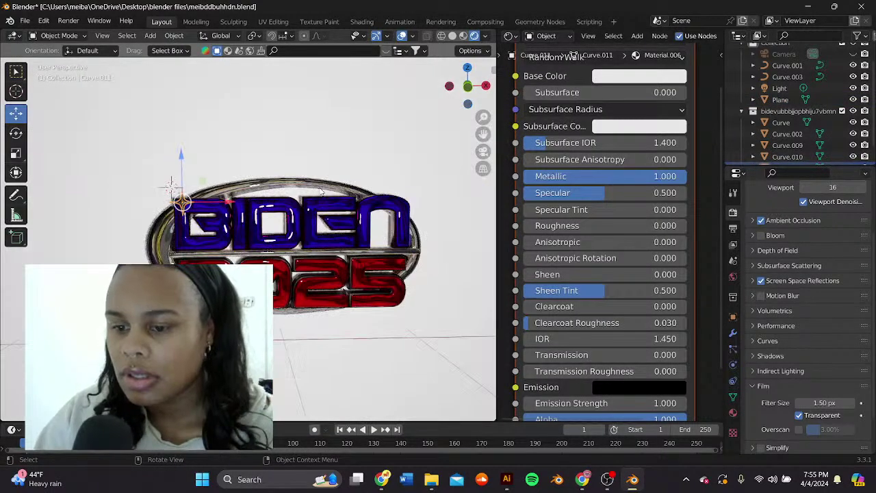
Step: Give the backdrop plane a new material with a black base color and Specular 0.165
{"action": "left_click", "coordinate": [319, 190]}
{"action": "left_click", "coordinate": [338, 150]}
{"action": "left_click", "coordinate": [468, 87]}
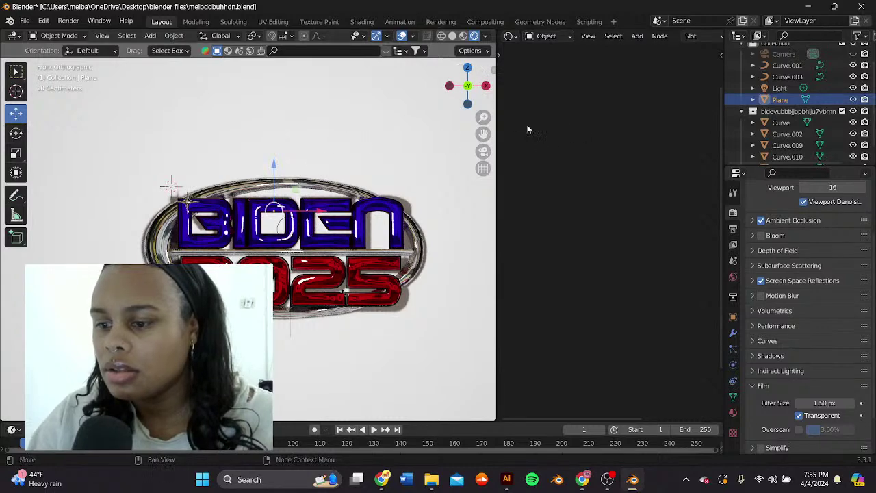
{"action": "middle_click_drag", "start_coordinate": [335, 154], "coordinate": [314, 162]}
{"action": "scroll", "coordinate": [651, 36], "scroll_direction": "down", "scroll_amount": 5}
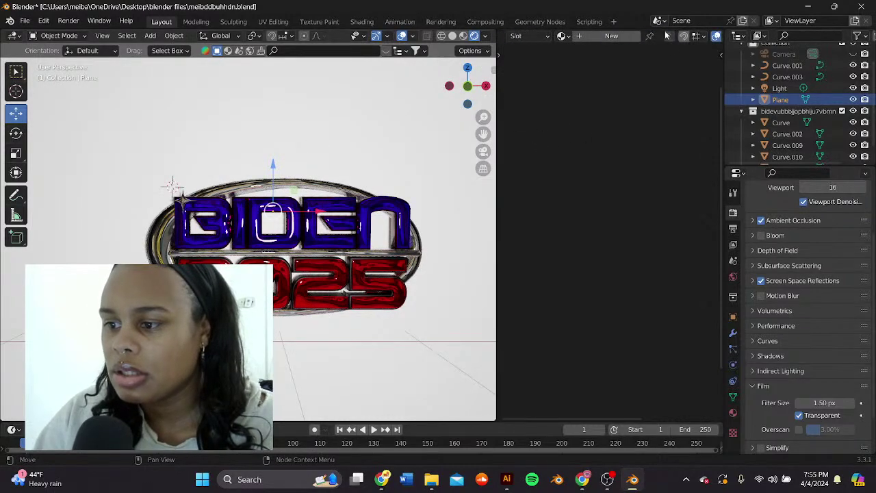
{"action": "left_click", "coordinate": [599, 36]}
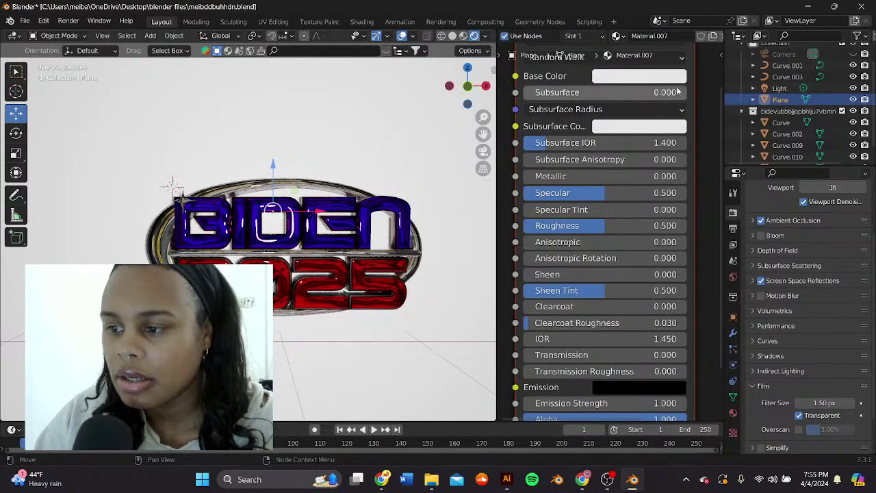
{"action": "left_click", "coordinate": [639, 76]}
{"action": "left_click_drag", "start_coordinate": [720, 153], "coordinate": [721, 201]}
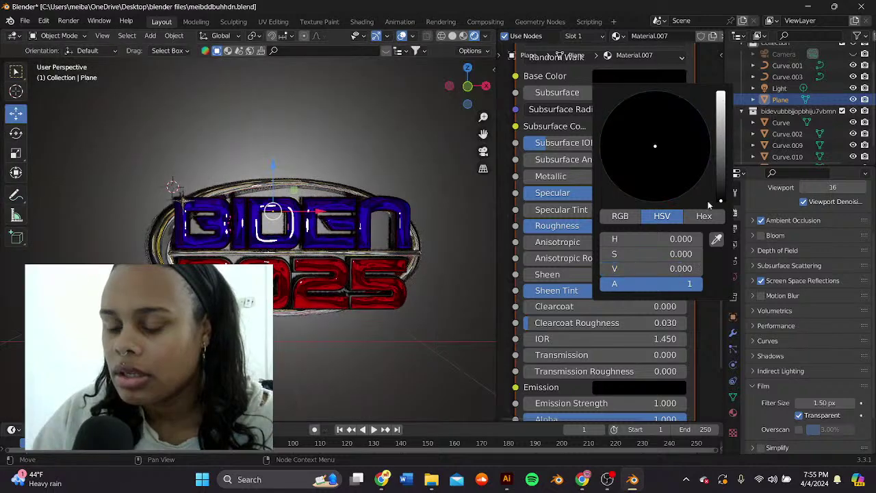
{"action": "left_click_drag", "start_coordinate": [605, 192], "coordinate": [551, 193]}
{"action": "middle_click_drag", "start_coordinate": [380, 164], "coordinate": [408, 144]}
Step: Try a light blue base color on the outline material around the 2025 numerals
{"action": "left_click_drag", "start_coordinate": [497, 157], "coordinate": [709, 158]}
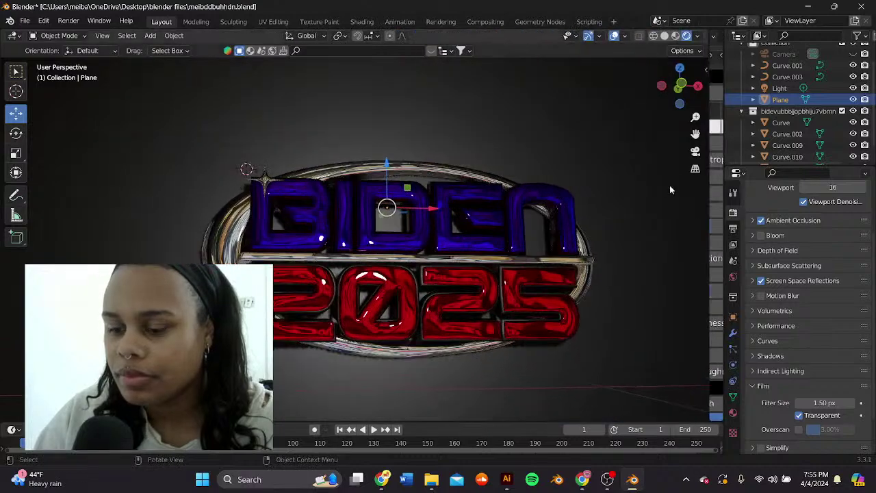
{"action": "scroll", "coordinate": [620, 191], "scroll_direction": "up", "scroll_amount": 5}
{"action": "left_click", "coordinate": [418, 293]}
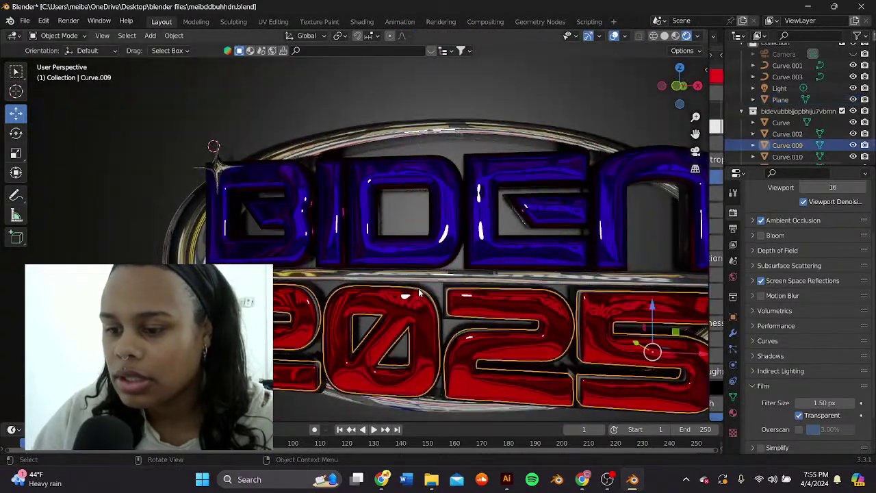
{"action": "left_click", "coordinate": [481, 290]}
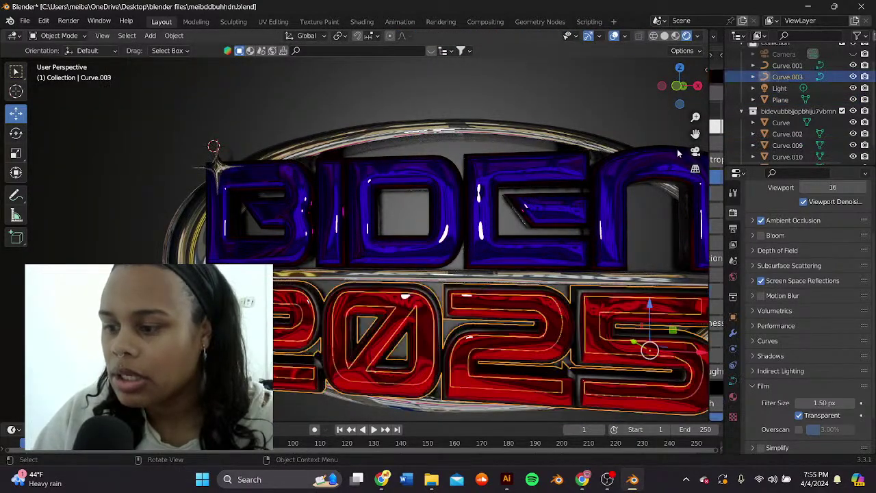
{"action": "left_click_drag", "start_coordinate": [709, 100], "coordinate": [541, 89]}
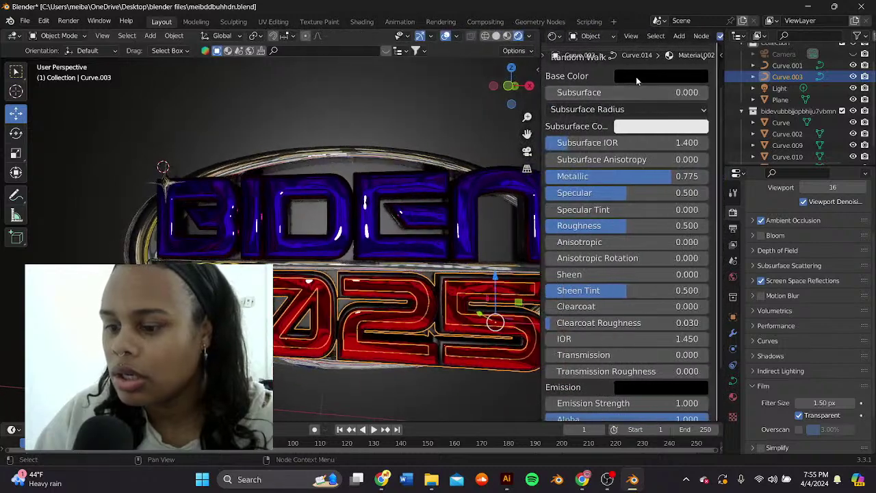
{"action": "left_click", "coordinate": [636, 76]}
{"action": "left_click_drag", "start_coordinate": [745, 137], "coordinate": [742, 90]}
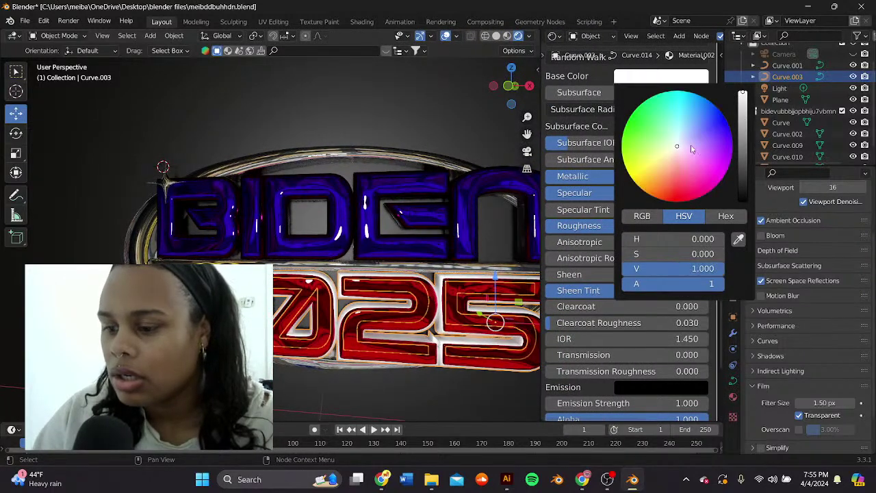
{"action": "mouse_move", "coordinate": [692, 149]}
{"action": "left_mouse_down"}
{"action": "mouse_move", "coordinate": [727, 154]}
{"action": "mouse_move", "coordinate": [724, 120]}
{"action": "mouse_move", "coordinate": [638, 104]}
{"action": "mouse_move", "coordinate": [732, 143]}
{"action": "mouse_move", "coordinate": [690, 123]}
{"action": "left_mouse_up"}
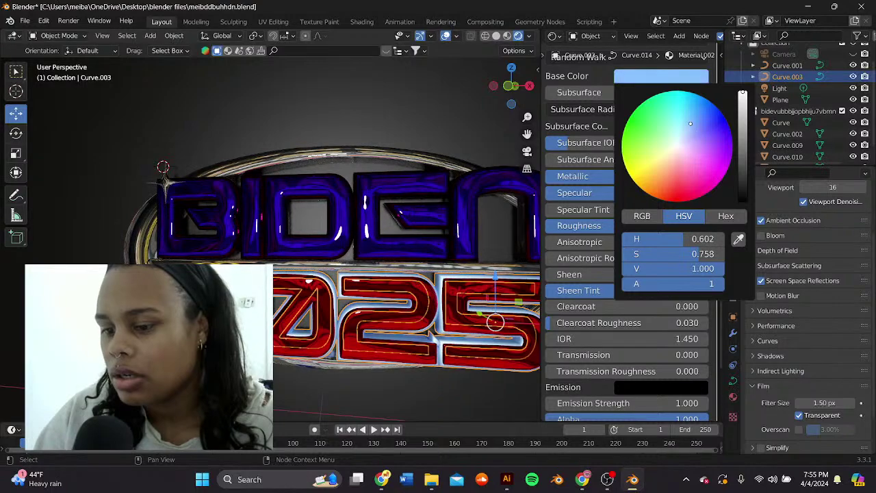
{"action": "scroll", "coordinate": [353, 130], "scroll_direction": "down", "scroll_amount": 2}
{"action": "left_click", "coordinate": [352, 124]}
{"action": "middle_click_drag", "start_coordinate": [351, 124], "coordinate": [361, 152]}
{"action": "scroll", "coordinate": [360, 151], "scroll_direction": "up", "scroll_amount": 2}
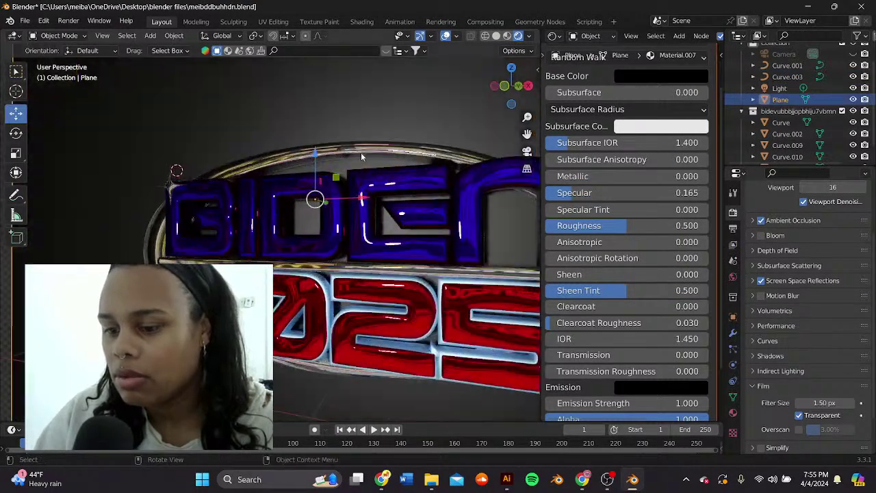
{"action": "scroll", "coordinate": [362, 157], "scroll_direction": "up", "scroll_amount": 2}
Step: Set the 2025 outline's base color to black with value 0.000, and lower its Metallic and Specular
{"action": "left_click", "coordinate": [352, 312]}
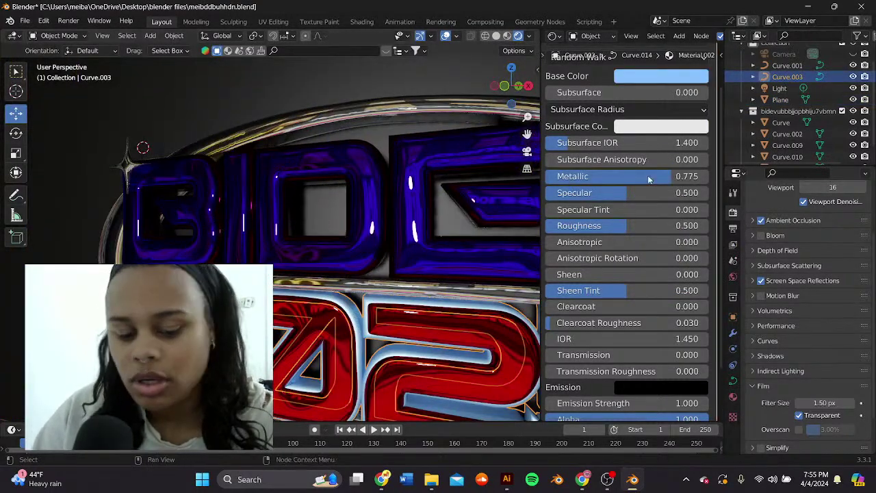
{"action": "left_click", "coordinate": [661, 79]}
{"action": "left_click_drag", "start_coordinate": [740, 136], "coordinate": [743, 203]}
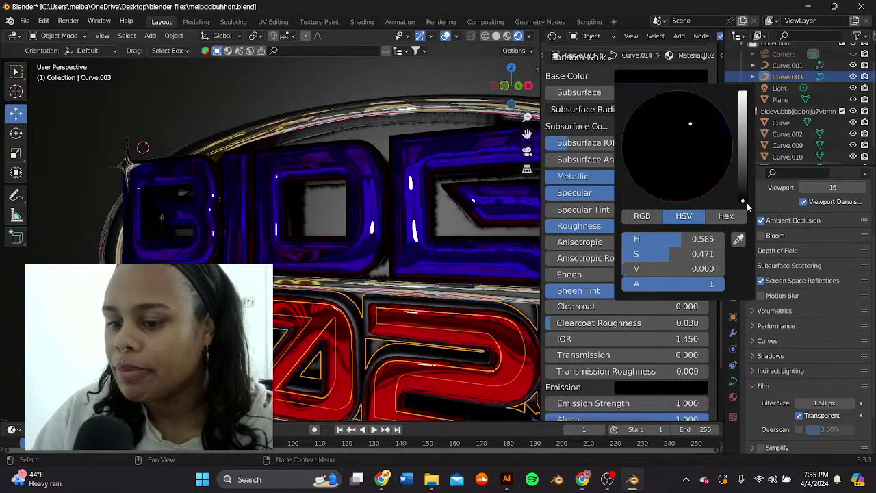
{"action": "scroll", "coordinate": [493, 195], "scroll_direction": "down", "scroll_amount": 5}
{"action": "left_click_drag", "start_coordinate": [594, 184], "coordinate": [565, 181]}
{"action": "left_click_drag", "start_coordinate": [567, 176], "coordinate": [579, 176]}
{"action": "left_click_drag", "start_coordinate": [579, 191], "coordinate": [545, 193]}
{"action": "left_click", "coordinate": [359, 158]}
{"action": "middle_click_drag", "start_coordinate": [359, 158], "coordinate": [382, 158]}
{"action": "scroll", "coordinate": [380, 159], "scroll_direction": "up", "scroll_amount": 3}
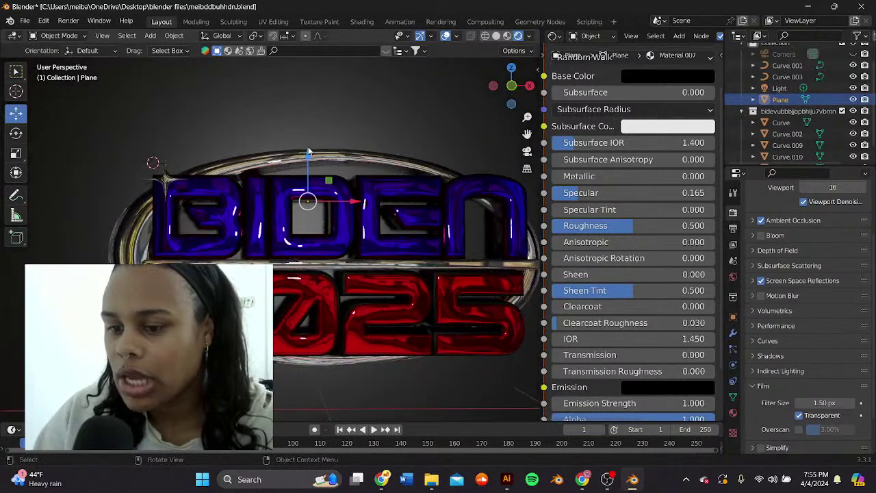
Step: Tint the oval ring's base color pale pink (H 0.984, S 0.233, V 0.800) and set its Roughness to 0.105
{"action": "left_click", "coordinate": [317, 162]}
{"action": "left_click", "coordinate": [667, 75]}
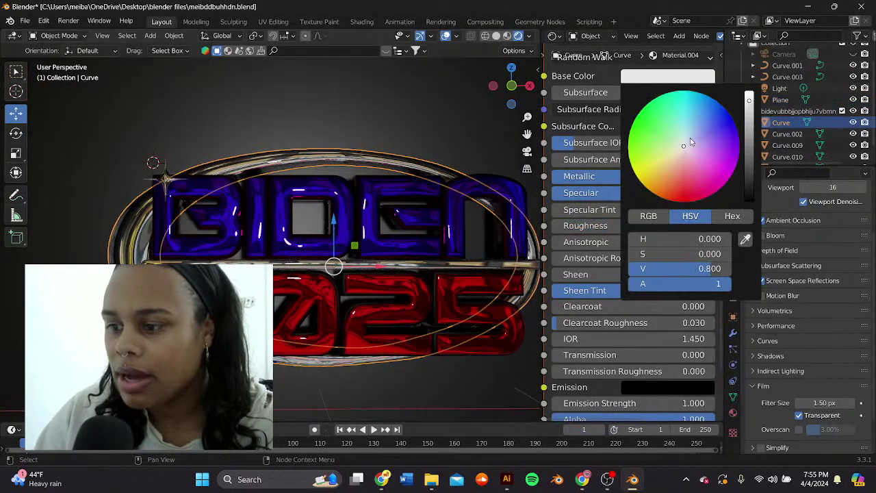
{"action": "mouse_move", "coordinate": [690, 141]}
{"action": "left_mouse_down"}
{"action": "mouse_move", "coordinate": [694, 189]}
{"action": "mouse_move", "coordinate": [685, 149]}
{"action": "left_mouse_up"}
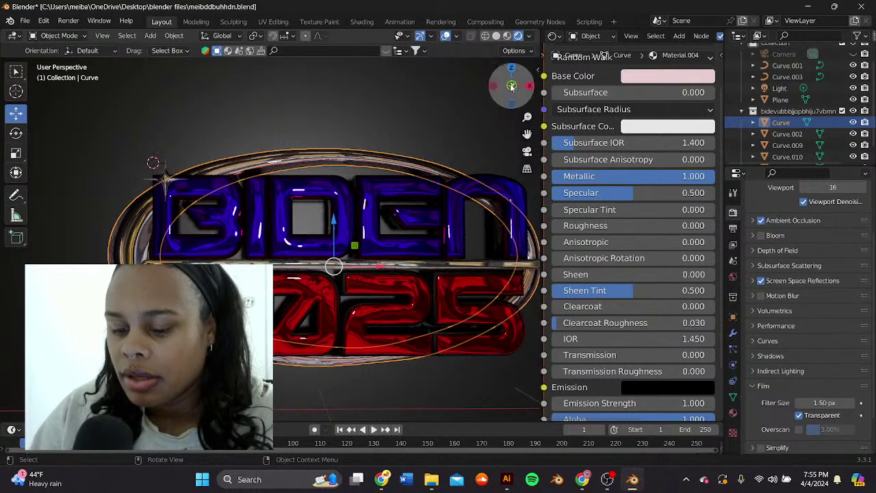
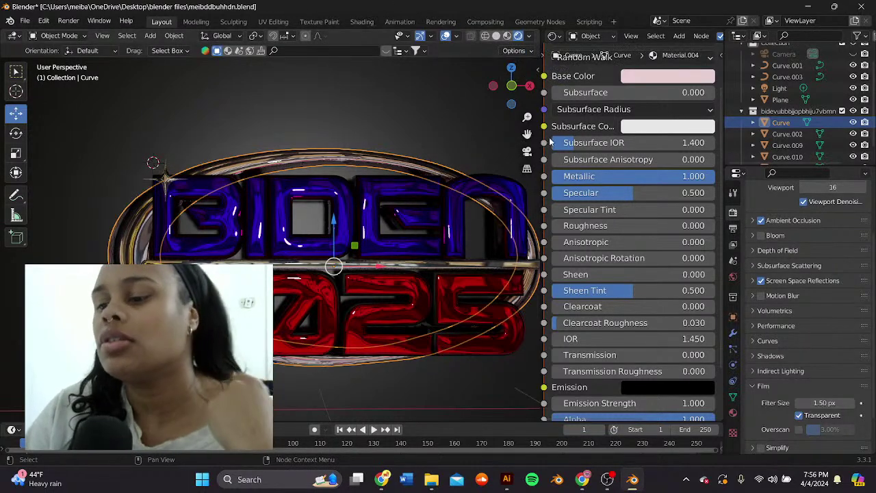
{"action": "left_click", "coordinate": [667, 76]}
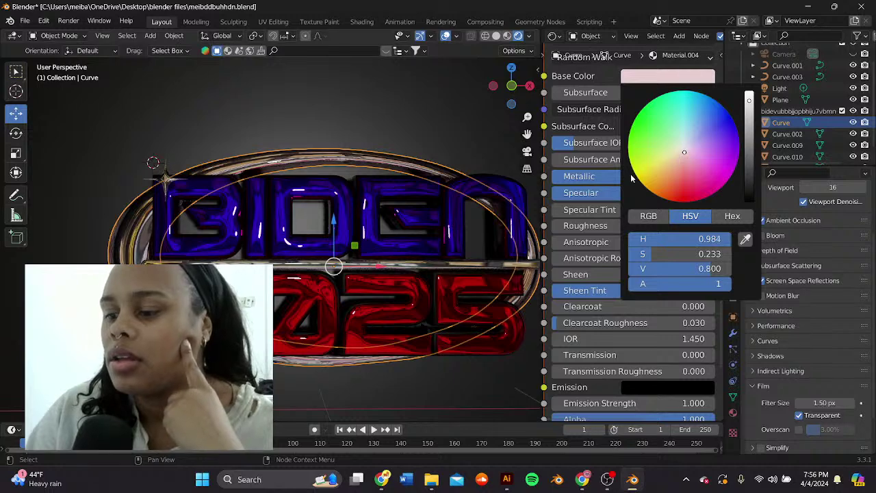
{"action": "mouse_move", "coordinate": [577, 228]}
{"action": "left_mouse_down"}
{"action": "mouse_move", "coordinate": [607, 227]}
{"action": "mouse_move", "coordinate": [595, 227]}
{"action": "left_mouse_up"}
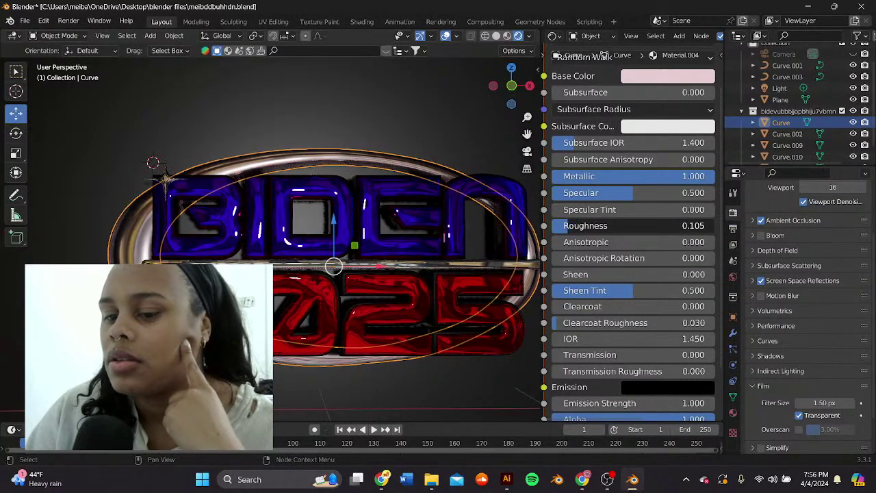
{"action": "scroll", "coordinate": [472, 155], "scroll_direction": "down", "scroll_amount": 3}
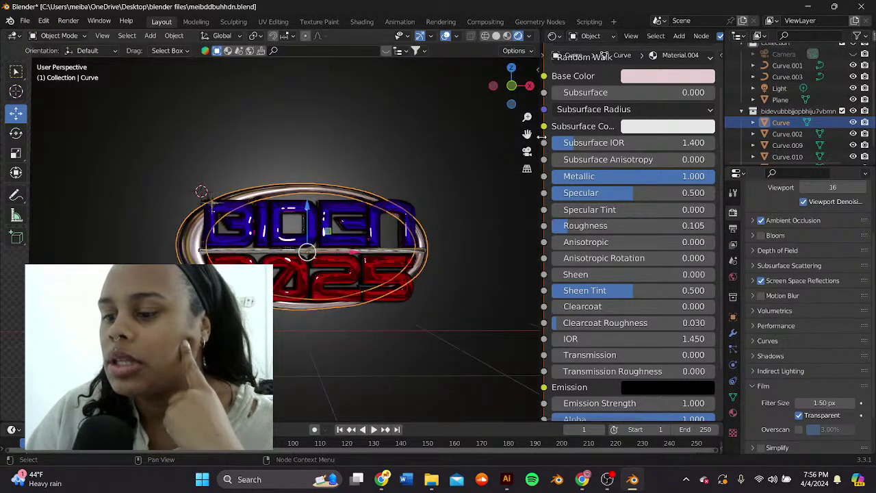
Step: Browse the online asset library's materials and apply Neon Terrazzo Floor to the oval ring
{"action": "left_click_drag", "start_coordinate": [540, 138], "coordinate": [691, 138]}
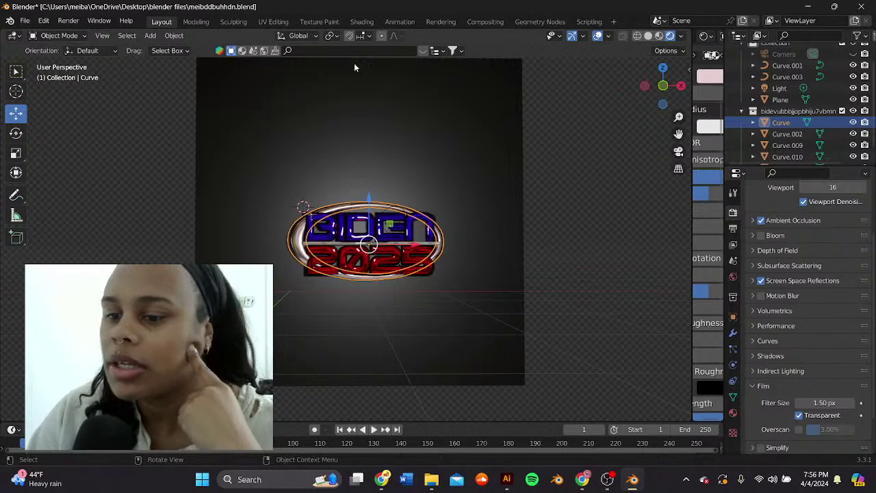
{"action": "left_click", "coordinate": [421, 51]}
{"action": "mouse_move", "coordinate": [267, 106]}
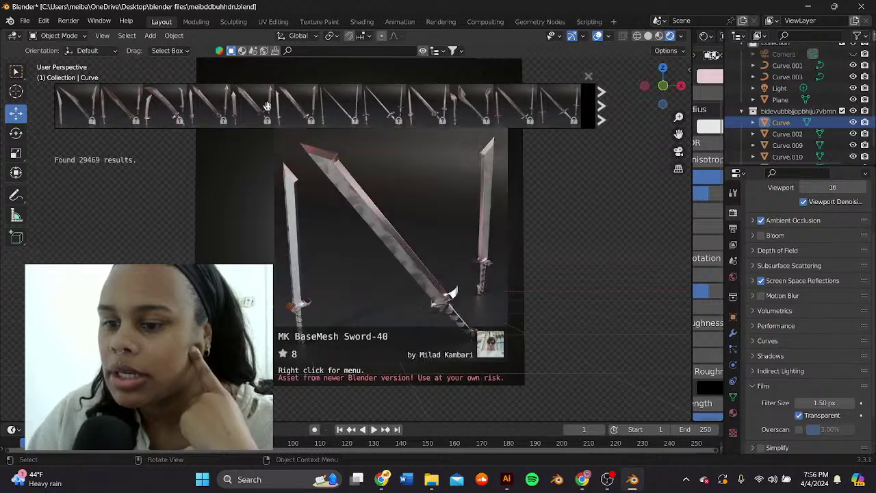
{"action": "left_click", "coordinate": [241, 53]}
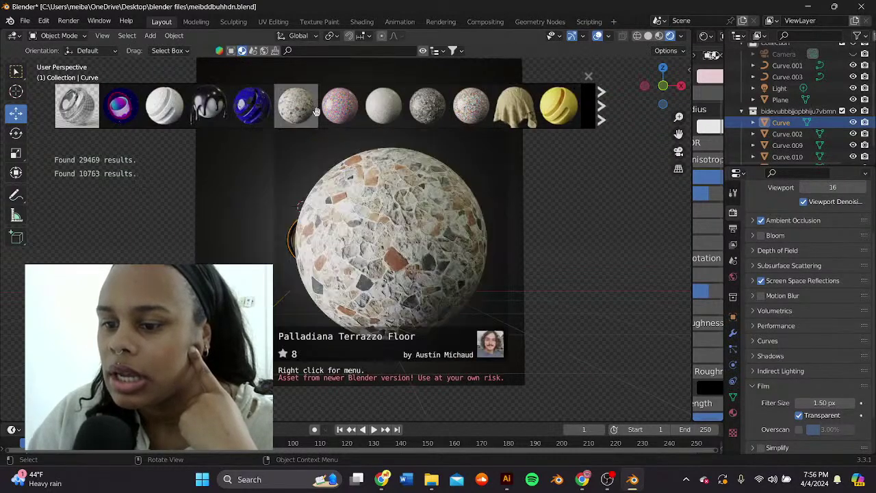
{"action": "mouse_move", "coordinate": [509, 103]}
{"action": "scroll", "coordinate": [216, 260], "scroll_direction": "up", "scroll_amount": 6}
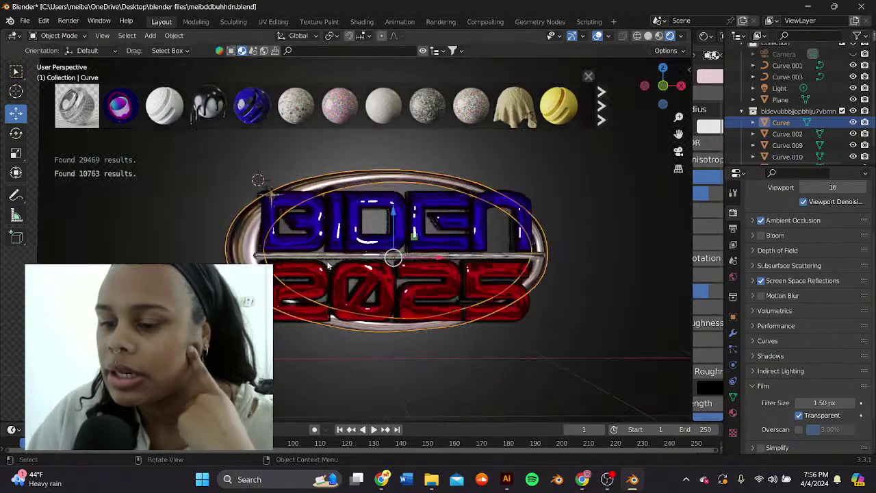
{"action": "left_click", "coordinate": [344, 112]}
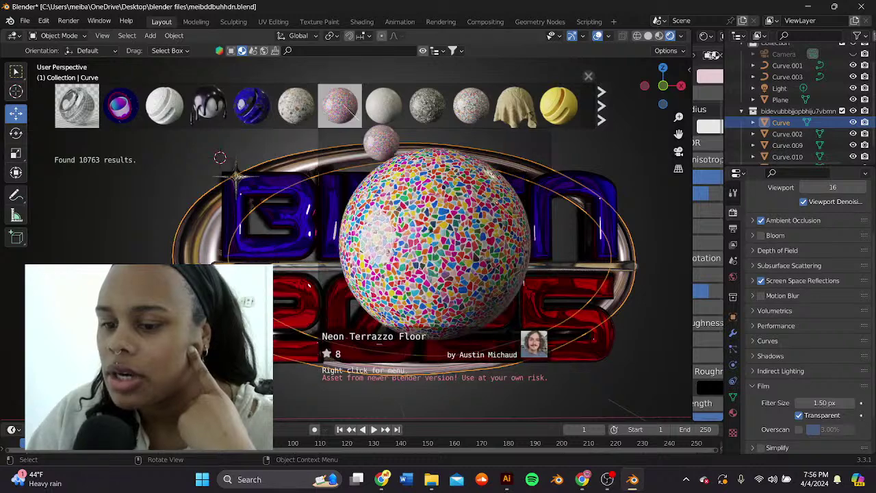
{"action": "scroll", "coordinate": [379, 241], "scroll_direction": "down", "scroll_amount": 1}
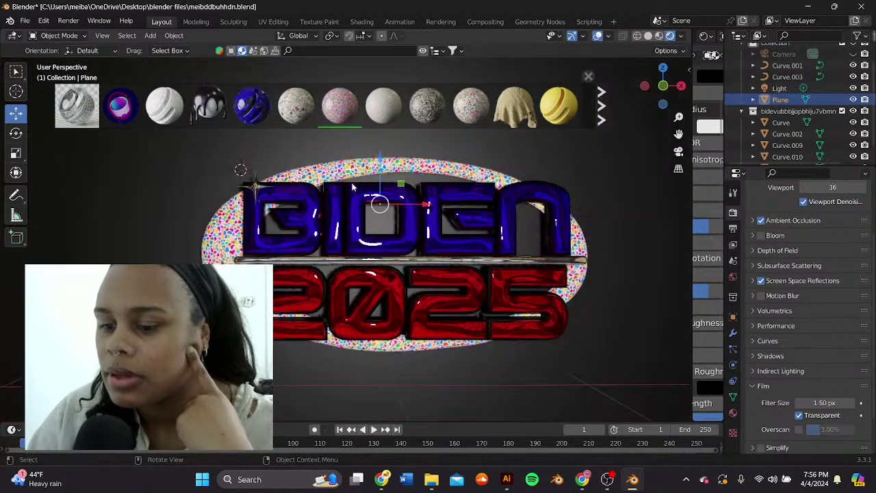
Step: Search the online materials for "GLITTER" and apply a gray glitter material to the oval ring
{"action": "left_click", "coordinate": [225, 243]}
{"action": "middle_click_drag", "start_coordinate": [258, 229], "coordinate": [238, 229]}
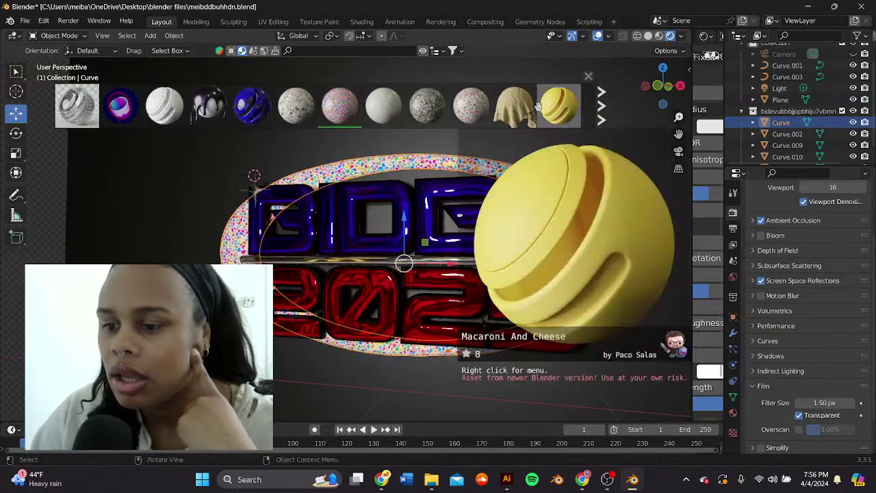
{"action": "left_click", "coordinate": [323, 58]}
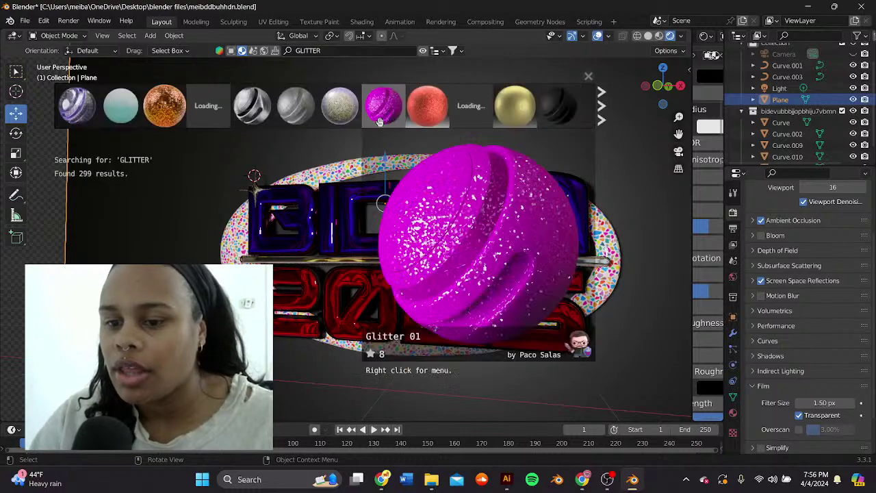
{"action": "mouse_move", "coordinate": [342, 114]}
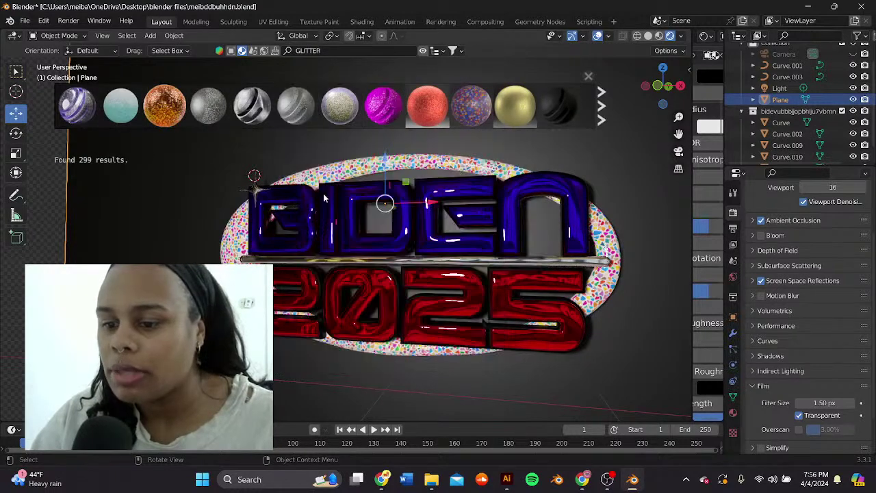
{"action": "left_click", "coordinate": [329, 175]}
{"action": "left_click", "coordinate": [305, 112]}
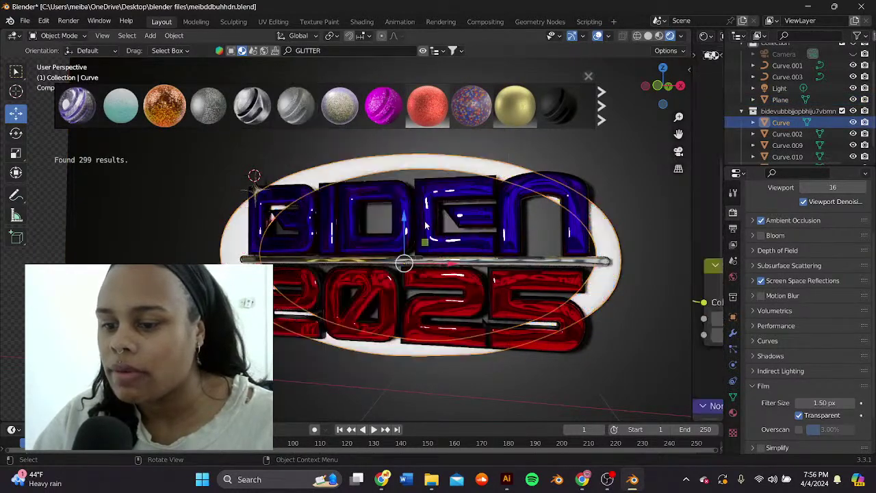
Step: Examine the gray glitter finish on the oval ring from several angles and reselect the ring
{"action": "scroll", "coordinate": [479, 217], "scroll_direction": "down", "scroll_amount": 2}
{"action": "left_click", "coordinate": [425, 209]}
{"action": "scroll", "coordinate": [379, 234], "scroll_direction": "up", "scroll_amount": 1}
{"action": "middle_click_drag", "start_coordinate": [417, 215], "coordinate": [395, 247]}
{"action": "scroll", "coordinate": [414, 237], "scroll_direction": "down", "scroll_amount": 4}
{"action": "scroll", "coordinate": [415, 237], "scroll_direction": "up", "scroll_amount": 4}
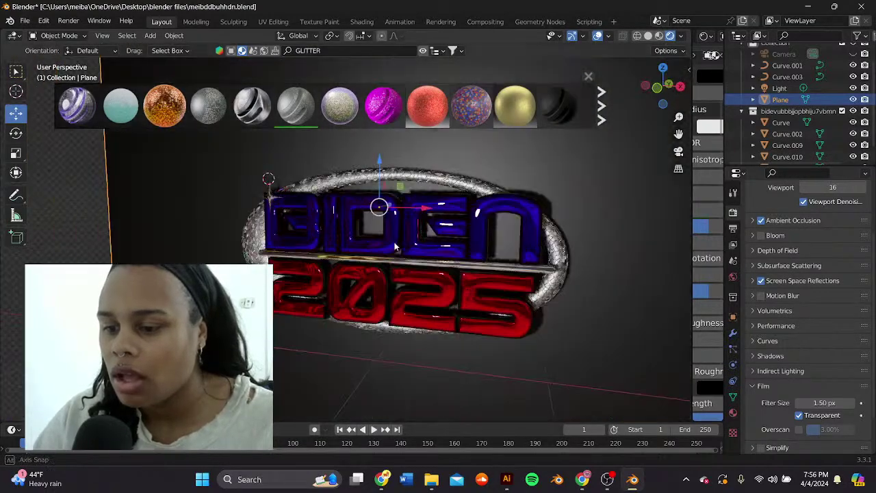
{"action": "left_click", "coordinate": [436, 186]}
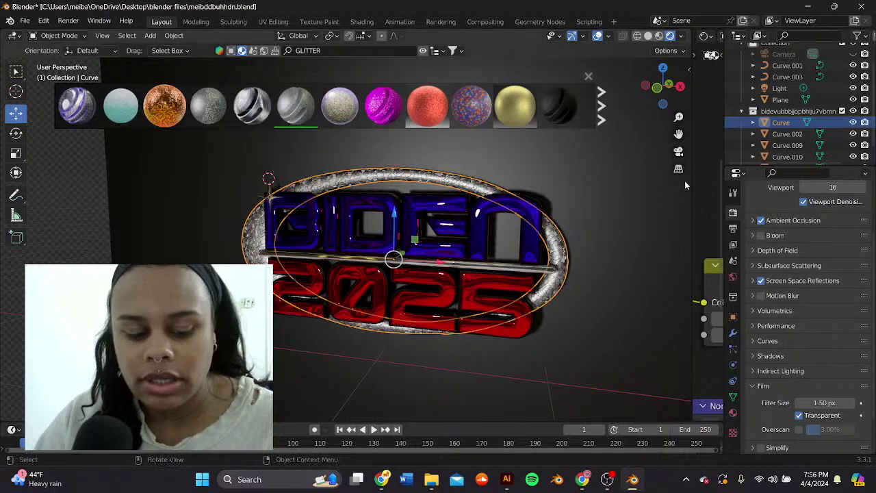
Step: Change the scale in the oval ring's glitter Mapping node, taking X to -14.700 and adjusting it further
{"action": "left_click_drag", "start_coordinate": [690, 179], "coordinate": [402, 185]}
{"action": "scroll", "coordinate": [483, 191], "scroll_direction": "down", "scroll_amount": 3}
{"action": "middle_click_drag", "start_coordinate": [470, 183], "coordinate": [597, 151]}
{"action": "middle_click_drag", "start_coordinate": [476, 211], "coordinate": [723, 172]}
{"action": "middle_click_drag", "start_coordinate": [451, 230], "coordinate": [646, 98]}
{"action": "scroll", "coordinate": [606, 125], "scroll_direction": "up", "scroll_amount": 3}
{"action": "middle_click_drag", "start_coordinate": [666, 176], "coordinate": [590, 143]}
{"action": "left_click_drag", "start_coordinate": [499, 321], "coordinate": [426, 321]}
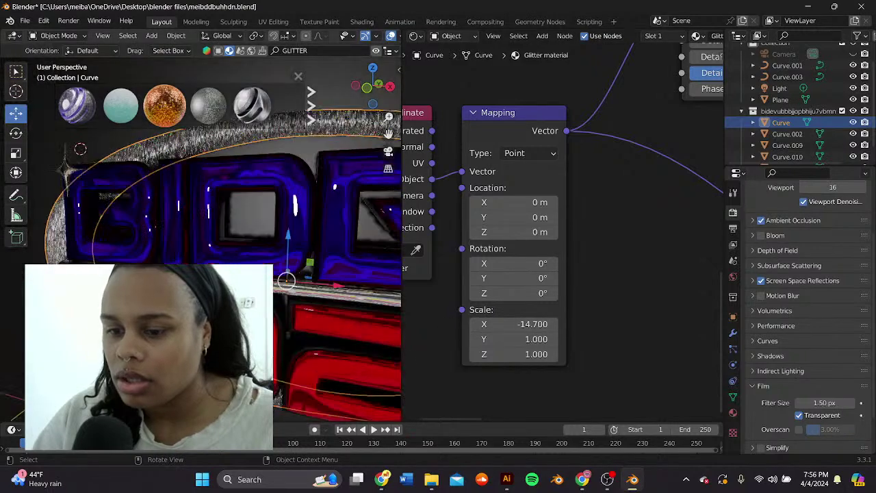
{"action": "left_click_drag", "start_coordinate": [499, 323], "coordinate": [430, 340]}
Step: Examine the rescaled glitter on the oval ring in an enlarged 3D view and reselect the ring
{"action": "scroll", "coordinate": [329, 274], "scroll_direction": "down", "scroll_amount": 4}
{"action": "middle_click_drag", "start_coordinate": [328, 274], "coordinate": [342, 274]}
{"action": "middle_click_drag", "start_coordinate": [301, 165], "coordinate": [255, 137]}
{"action": "left_click", "coordinate": [285, 141]}
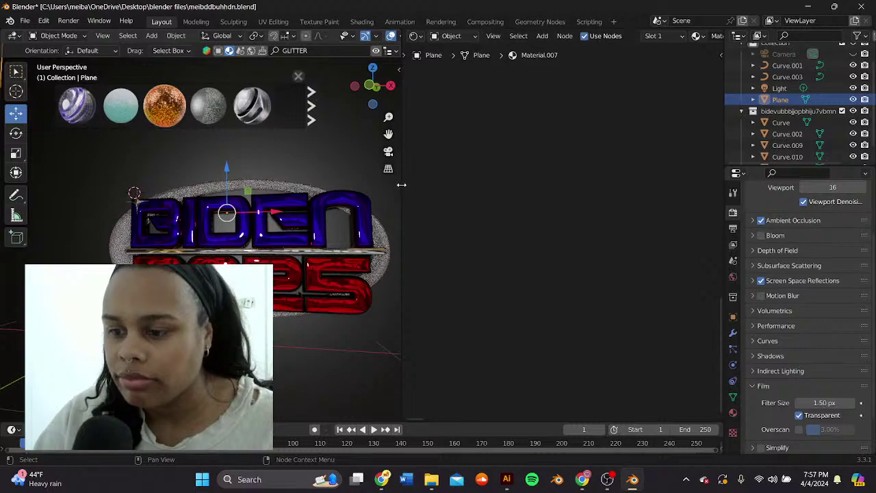
{"action": "left_click_drag", "start_coordinate": [401, 185], "coordinate": [709, 180]}
{"action": "scroll", "coordinate": [629, 223], "scroll_direction": "down", "scroll_amount": 2}
{"action": "mouse_move", "coordinate": [629, 223]}
{"action": "middle_mouse_down"}
{"action": "mouse_move", "coordinate": [647, 242]}
{"action": "mouse_move", "coordinate": [623, 252]}
{"action": "mouse_move", "coordinate": [645, 226]}
{"action": "middle_mouse_up"}
{"action": "scroll", "coordinate": [645, 226], "scroll_direction": "up", "scroll_amount": 2}
{"action": "left_click", "coordinate": [355, 158]}
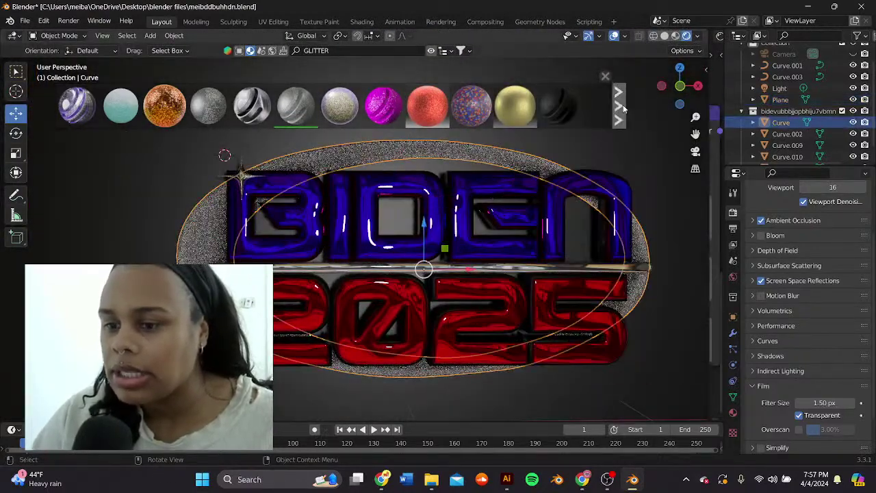
Step: Clear the material search term and apply the Wrinkled Sheet material to the oval ring
{"action": "key", "text": "BackSpace"}
{"action": "key", "text": "Return"}
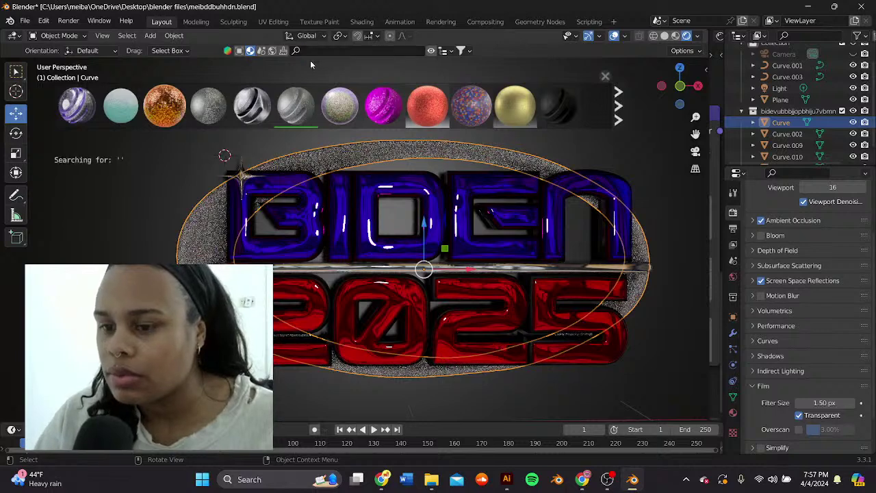
{"action": "mouse_move", "coordinate": [518, 118]}
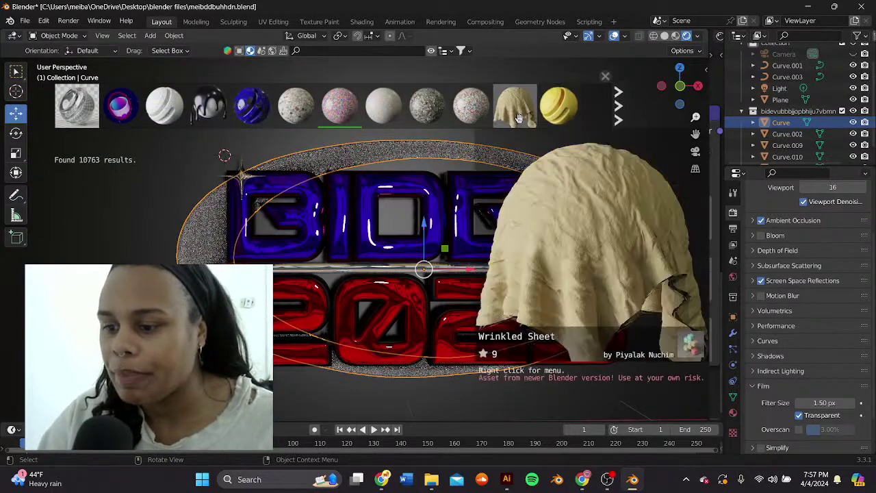
{"action": "left_click_drag", "start_coordinate": [518, 118], "coordinate": [490, 205]}
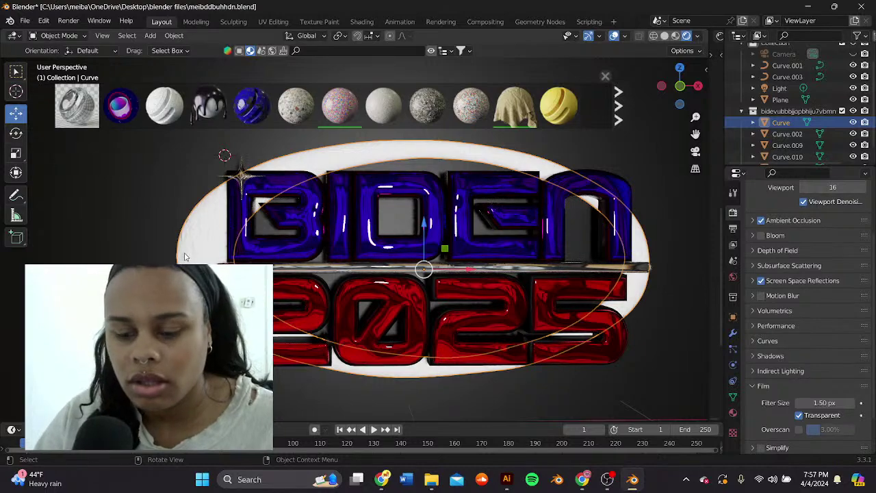
{"action": "scroll", "coordinate": [190, 251], "scroll_direction": "down", "scroll_amount": 1}
{"action": "left_click", "coordinate": [212, 206]}
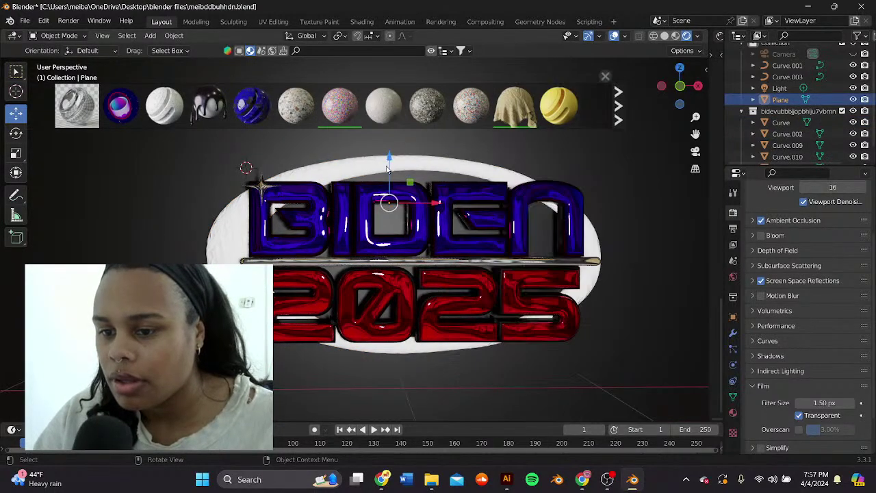
Step: Browse further through the online materials, apply the clear glass material with teal bands to the oval ring, and check it
{"action": "left_click", "coordinate": [375, 165]}
{"action": "left_click", "coordinate": [616, 121]}
{"action": "left_click", "coordinate": [616, 120]}
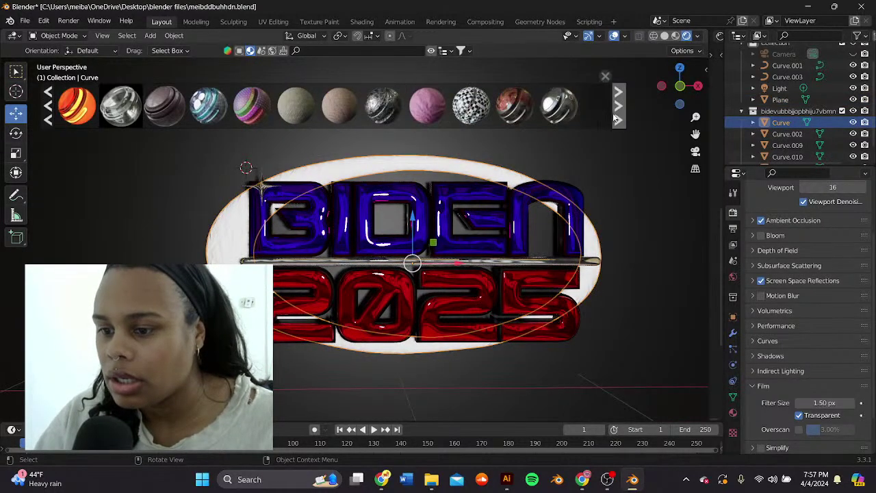
{"action": "left_click", "coordinate": [218, 108]}
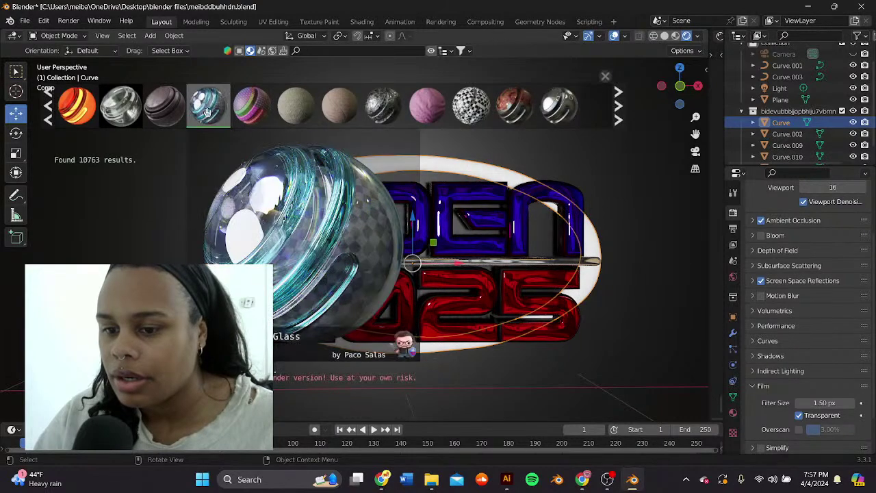
{"action": "scroll", "coordinate": [223, 249], "scroll_direction": "down", "scroll_amount": 1}
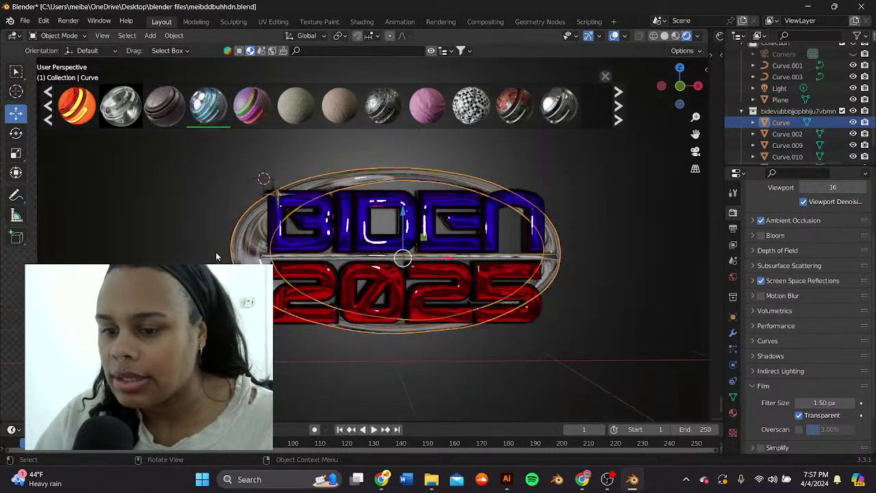
{"action": "left_click", "coordinate": [216, 251]}
{"action": "middle_click_drag", "start_coordinate": [215, 252], "coordinate": [269, 223]}
{"action": "scroll", "coordinate": [259, 210], "scroll_direction": "up", "scroll_amount": 2}
{"action": "scroll", "coordinate": [269, 222], "scroll_direction": "down", "scroll_amount": 4}
{"action": "left_click", "coordinate": [497, 237]}
{"action": "mouse_move", "coordinate": [546, 203]}
{"action": "middle_mouse_down"}
{"action": "mouse_move", "coordinate": [459, 215]}
{"action": "mouse_move", "coordinate": [547, 213]}
{"action": "middle_mouse_up"}
Step: Switch the render engine to Cycles and set its device to GPU Compute
{"action": "scroll", "coordinate": [821, 226], "scroll_direction": "up", "scroll_amount": 5}
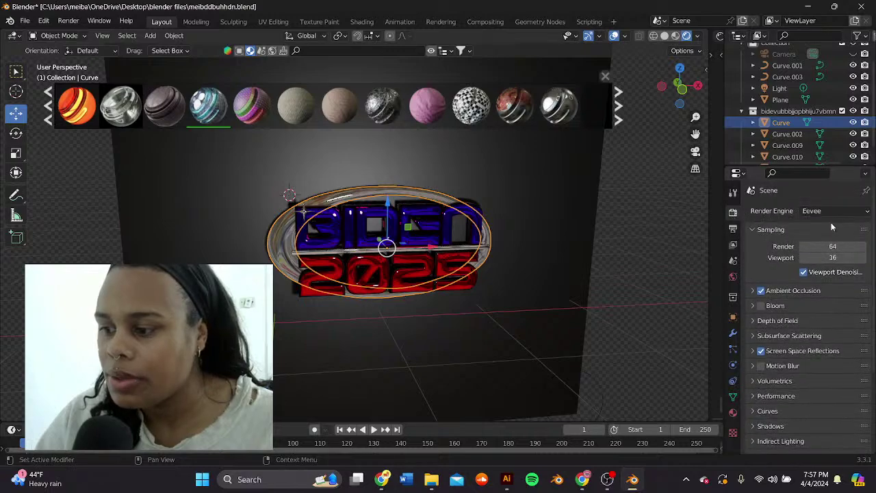
{"action": "left_click", "coordinate": [823, 211]}
{"action": "left_click", "coordinate": [820, 250]}
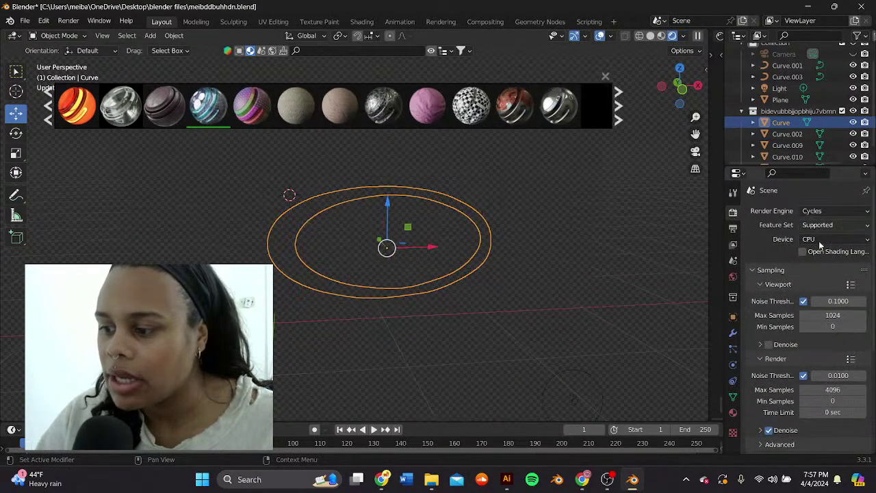
{"action": "left_click", "coordinate": [817, 240]}
{"action": "left_click", "coordinate": [821, 254]}
{"action": "left_click", "coordinate": [548, 202]}
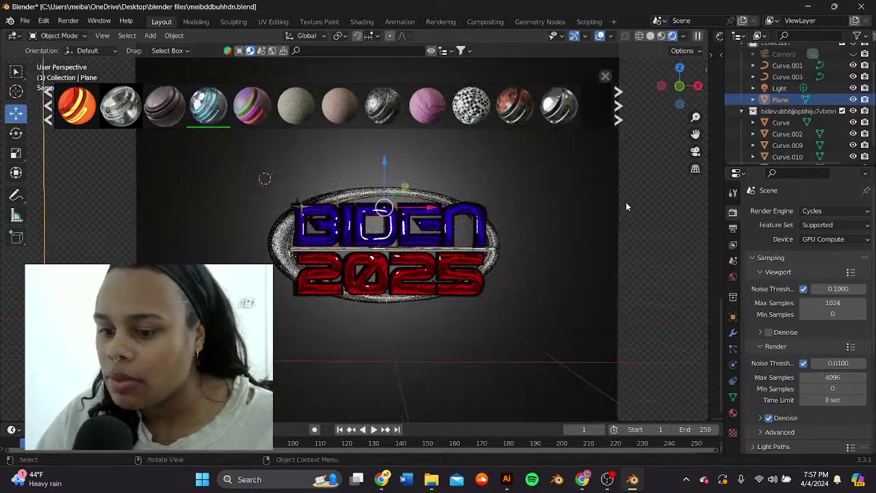
Step: Examine the glass ring and lettering in the Cycles preview and look through more online materials
{"action": "scroll", "coordinate": [626, 202], "scroll_direction": "up", "scroll_amount": 3}
{"action": "scroll", "coordinate": [633, 198], "scroll_direction": "down", "scroll_amount": 3}
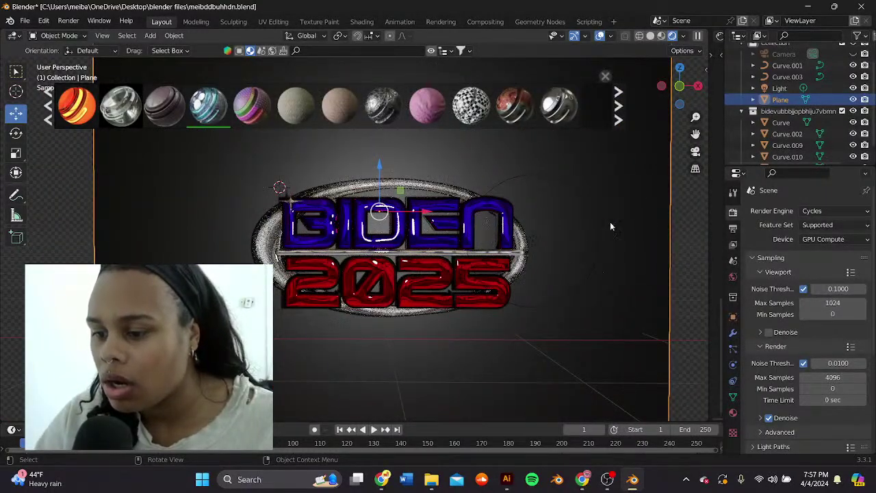
{"action": "left_click", "coordinate": [271, 259]}
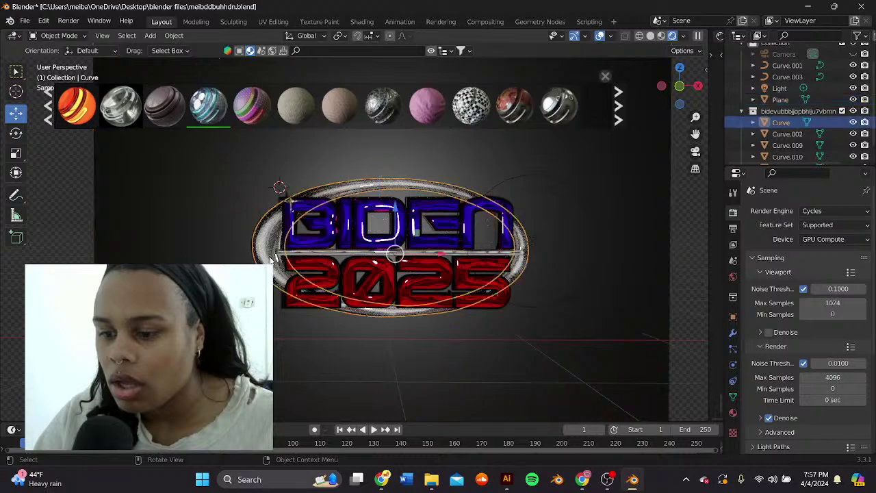
{"action": "left_click", "coordinate": [316, 259]}
{"action": "middle_click_drag", "start_coordinate": [316, 259], "coordinate": [347, 202]}
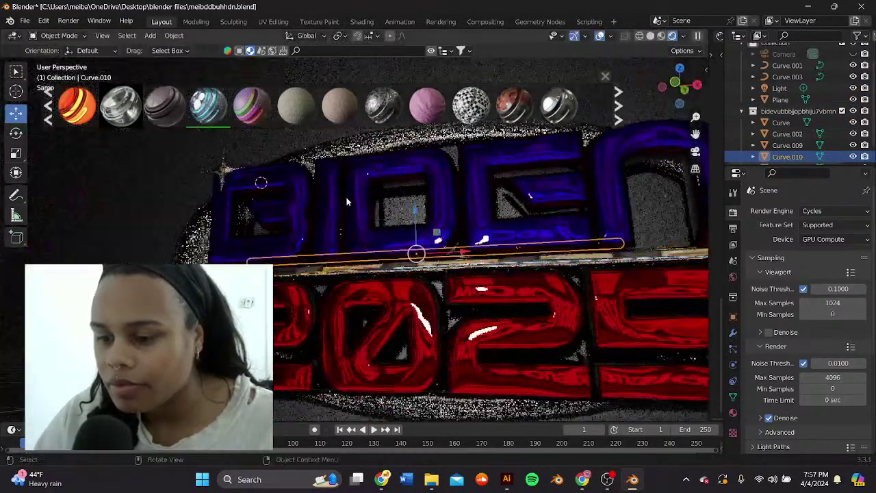
{"action": "scroll", "coordinate": [347, 202], "scroll_direction": "down", "scroll_amount": 3}
{"action": "left_click", "coordinate": [443, 159]}
{"action": "middle_click_drag", "start_coordinate": [444, 159], "coordinate": [460, 201]}
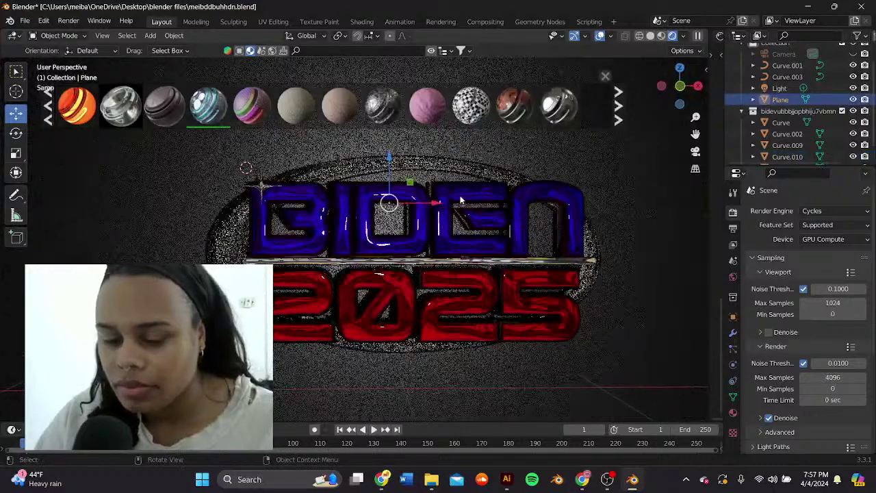
{"action": "left_click", "coordinate": [396, 164]}
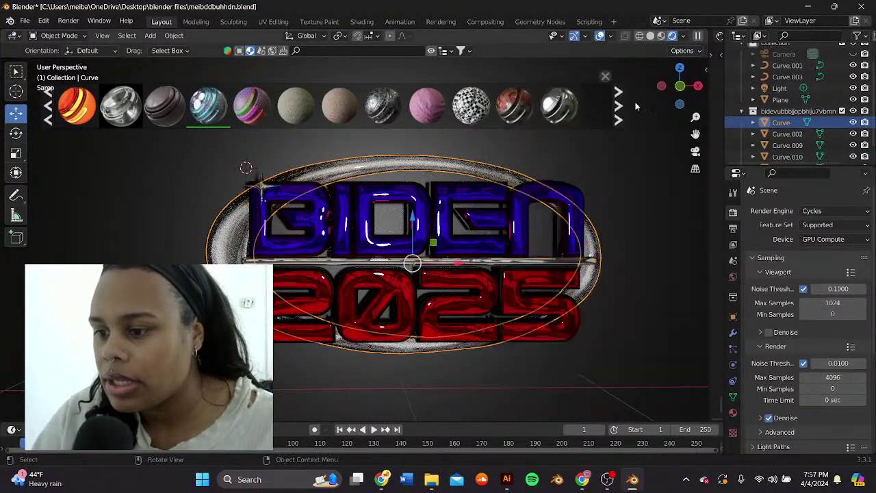
{"action": "left_click", "coordinate": [620, 113]}
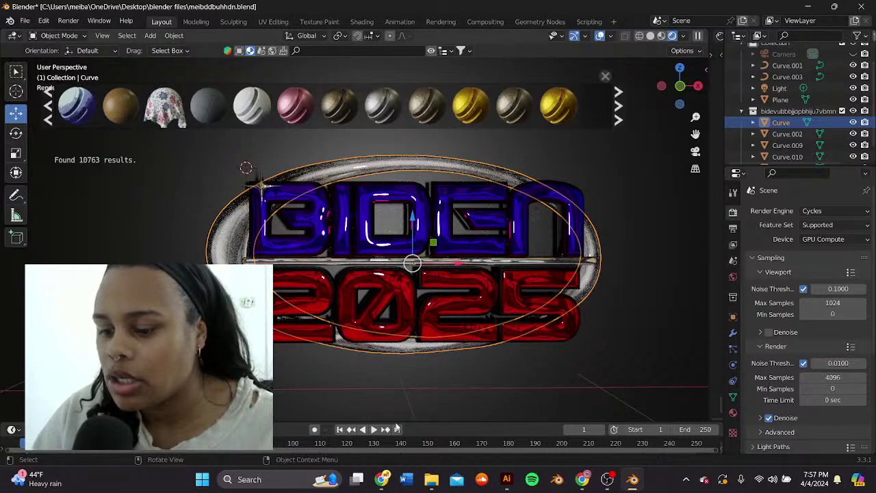
Step: Switch to Chrome and move the "ecuadorian" search tab into its own maximized window
{"action": "left_click", "coordinate": [382, 479]}
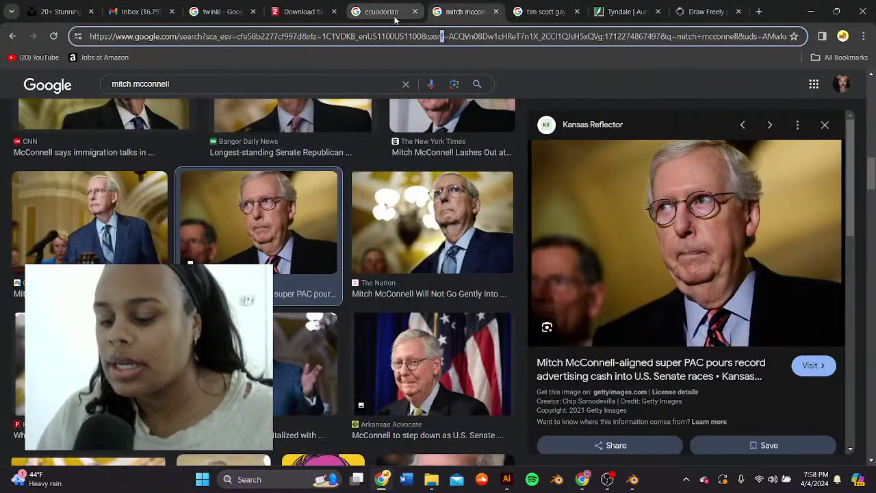
{"action": "key", "text": "BackSpace"}
{"action": "key", "text": "BackSpace"}
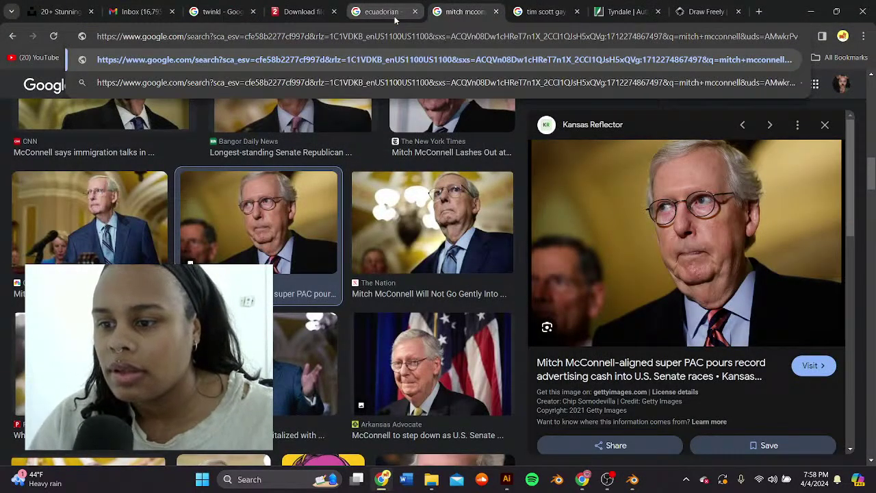
{"action": "left_click_drag", "start_coordinate": [394, 19], "coordinate": [390, 35]}
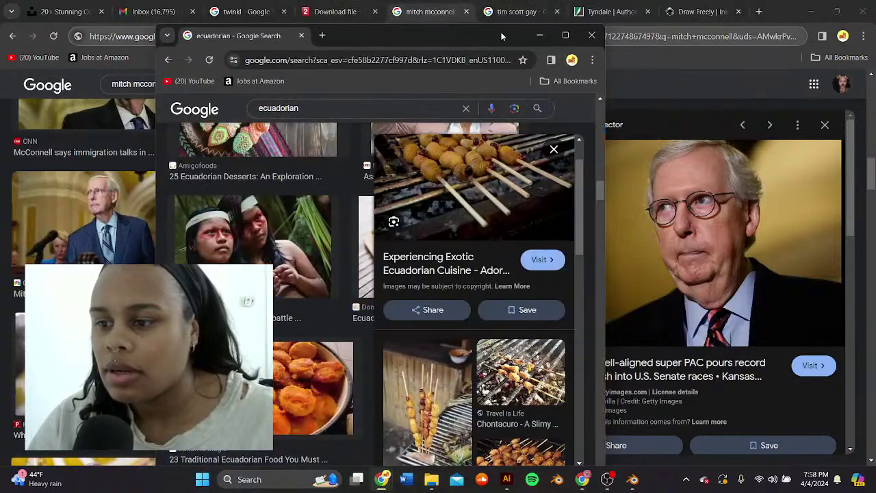
{"action": "left_click", "coordinate": [563, 37]}
{"action": "double_click", "coordinate": [488, 33]}
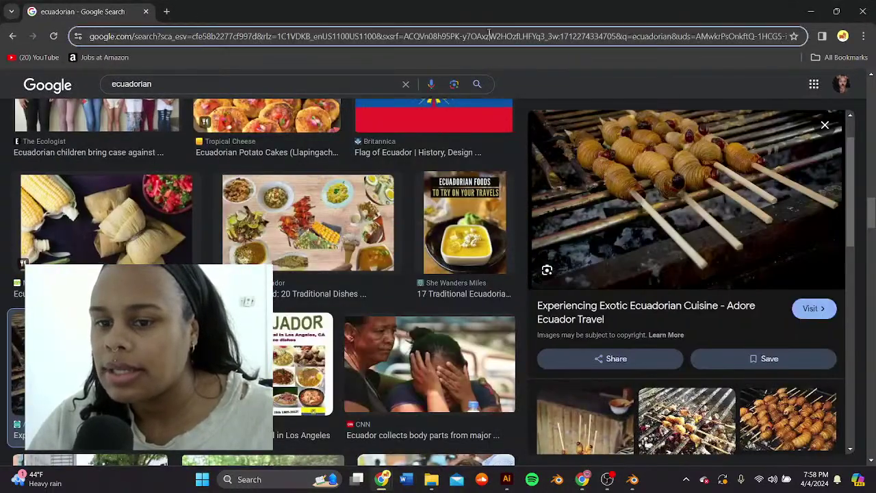
Step: Replace the search address with "sketchfab" and open the Sketchfab website
{"action": "left_click_drag", "start_coordinate": [489, 32], "coordinate": [488, 36]}
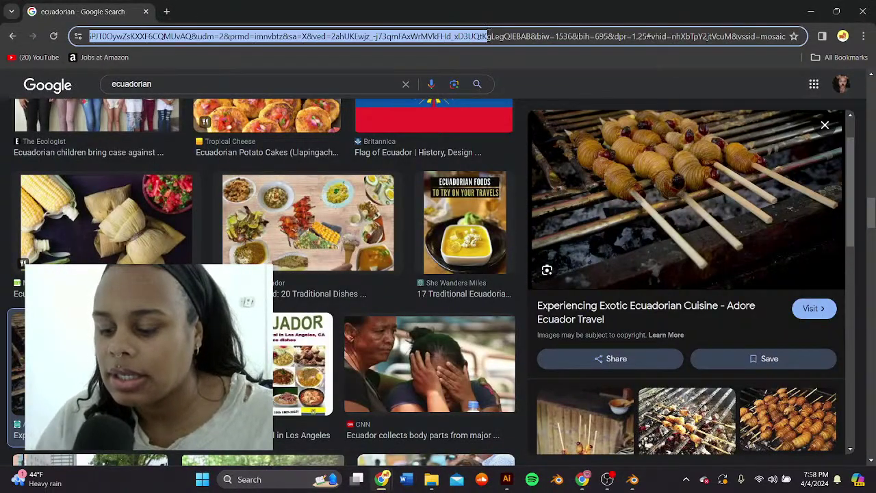
{"action": "key", "text": "BackSpace"}
{"action": "left_click_drag", "start_coordinate": [427, 33], "coordinate": [2, 41]}
{"action": "type", "text": "ske"}
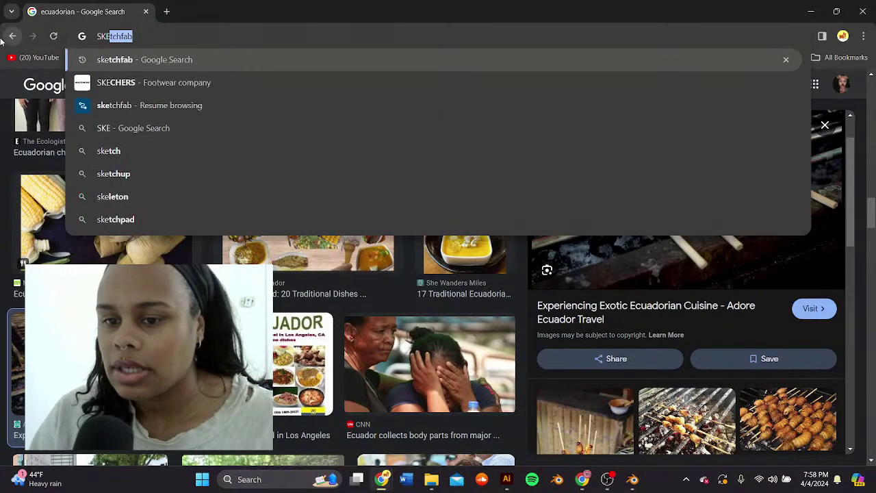
{"action": "key", "text": "Return"}
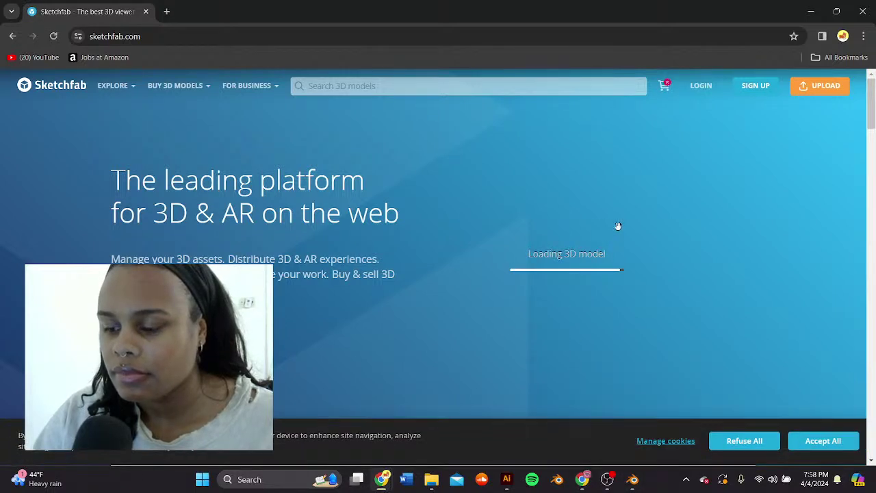
Step: Search Sketchfab's 3D models for "BIDEN" and look through the store models
{"action": "left_click", "coordinate": [346, 85]}
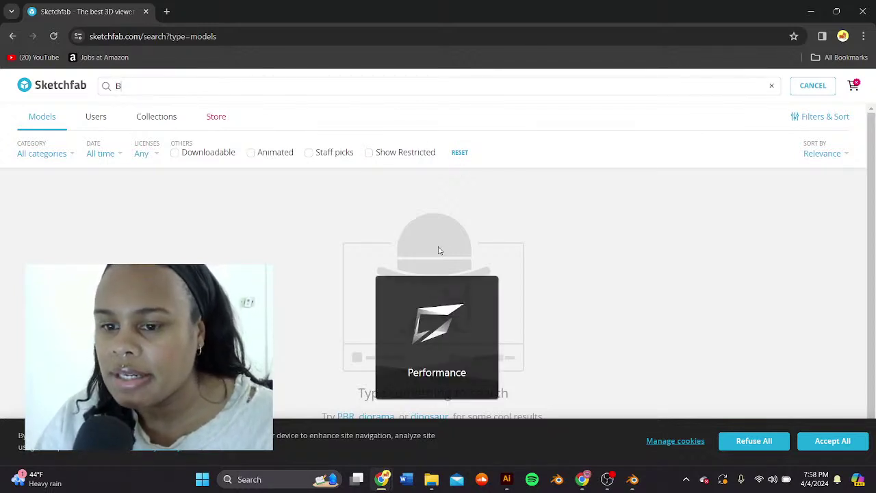
{"action": "type", "text": "lDEN"}
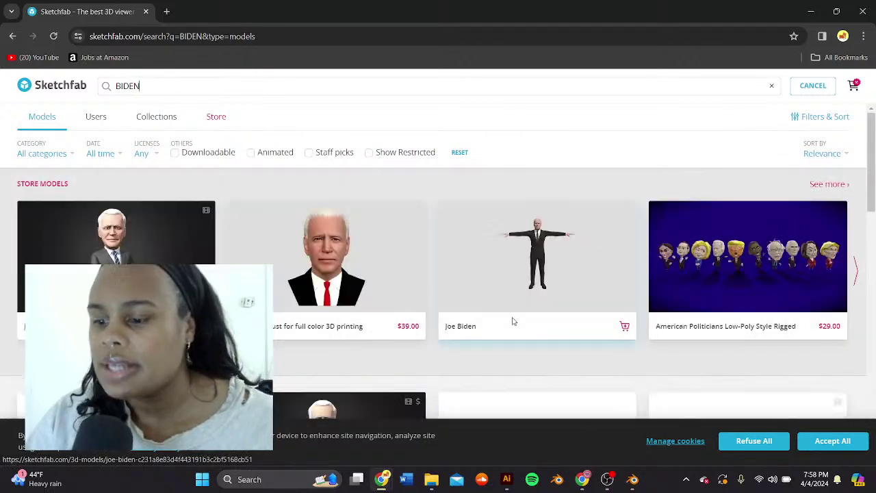
{"action": "scroll", "coordinate": [477, 192], "scroll_direction": "down", "scroll_amount": 1}
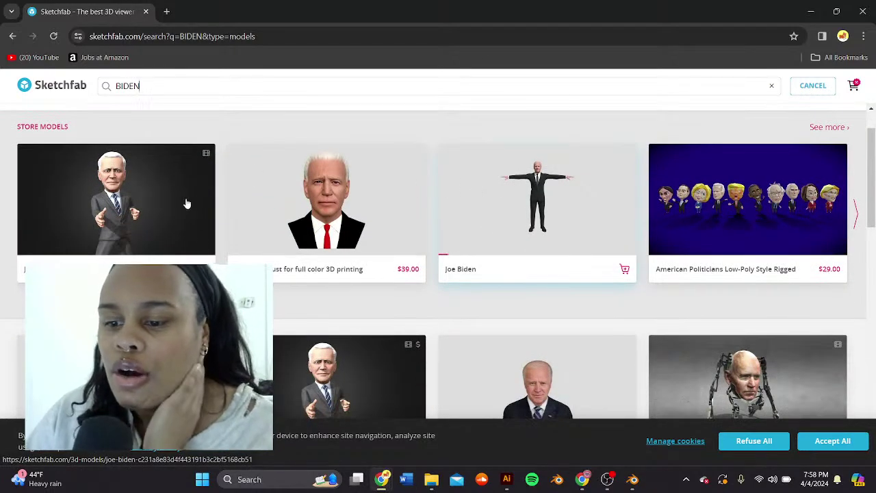
Step: Inspect the "Joe Biden bust for full color 3D printing" model up close, then return to browsing the results
{"action": "left_click", "coordinate": [338, 201]}
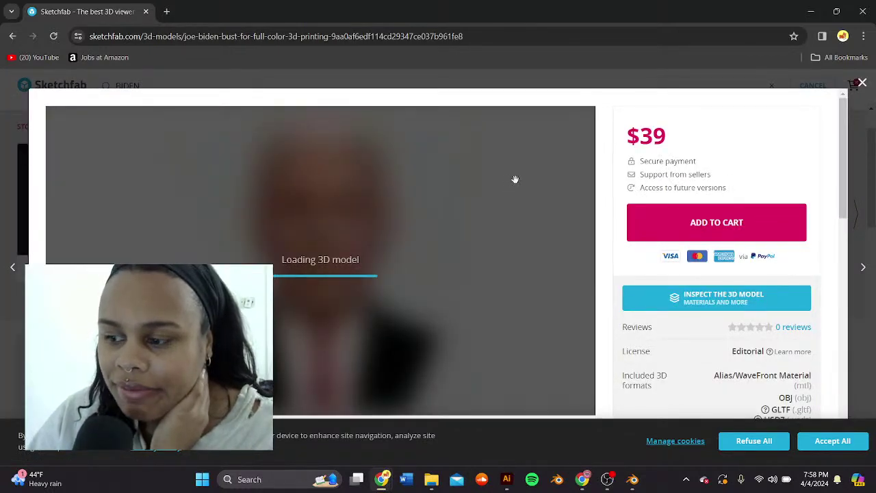
{"action": "scroll", "coordinate": [373, 272], "scroll_direction": "up", "scroll_amount": 5}
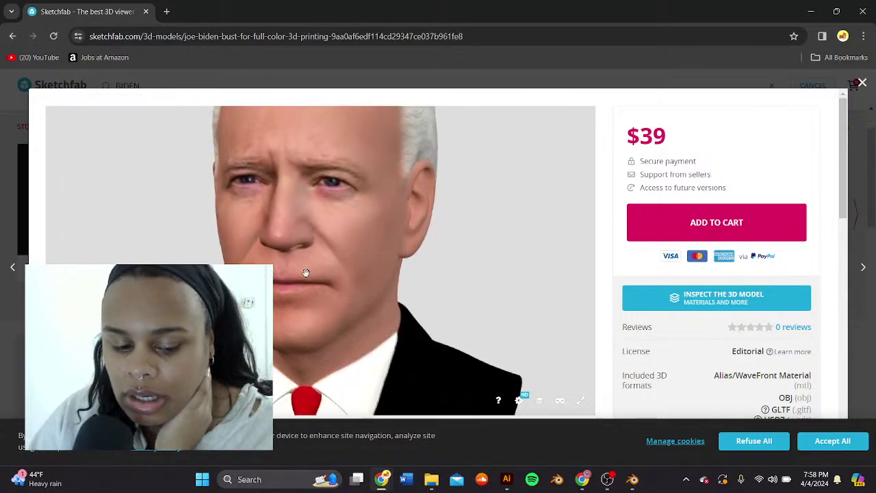
{"action": "mouse_move", "coordinate": [284, 261]}
{"action": "left_mouse_down"}
{"action": "mouse_move", "coordinate": [317, 267]}
{"action": "mouse_move", "coordinate": [363, 336]}
{"action": "mouse_move", "coordinate": [464, 254]}
{"action": "mouse_move", "coordinate": [475, 299]}
{"action": "mouse_move", "coordinate": [438, 374]}
{"action": "mouse_move", "coordinate": [301, 205]}
{"action": "mouse_move", "coordinate": [293, 252]}
{"action": "mouse_move", "coordinate": [332, 307]}
{"action": "mouse_move", "coordinate": [856, 142]}
{"action": "left_mouse_up"}
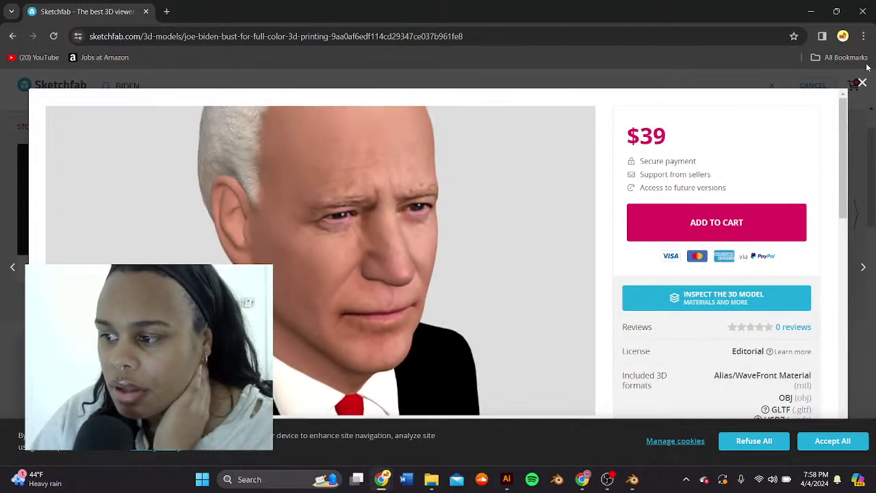
{"action": "left_click", "coordinate": [862, 85]}
{"action": "scroll", "coordinate": [506, 251], "scroll_direction": "down", "scroll_amount": 2}
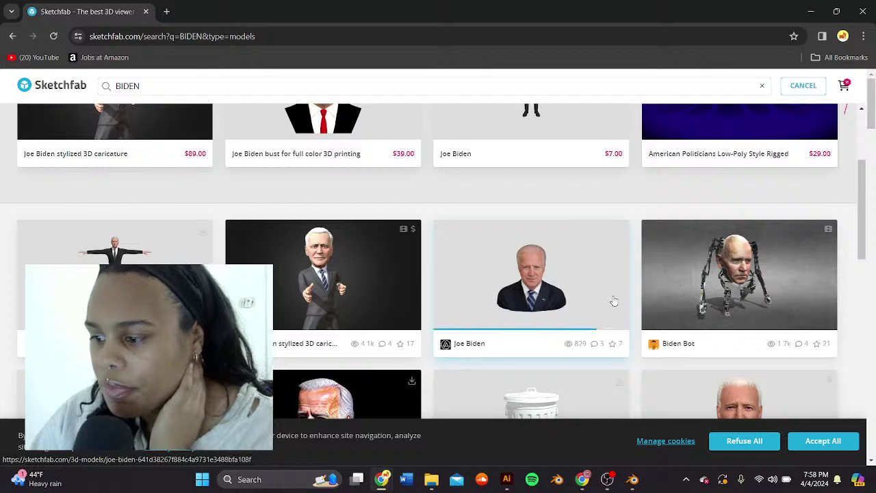
Step: View the "Biden Bot" model from the search results, then close its preview
{"action": "scroll", "coordinate": [713, 251], "scroll_direction": "down", "scroll_amount": 1}
{"action": "left_click", "coordinate": [751, 226]}
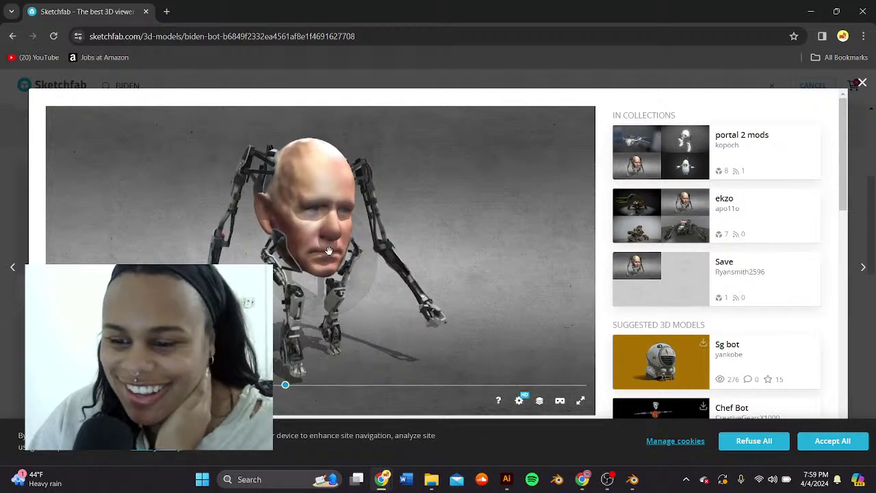
{"action": "left_click", "coordinate": [861, 83]}
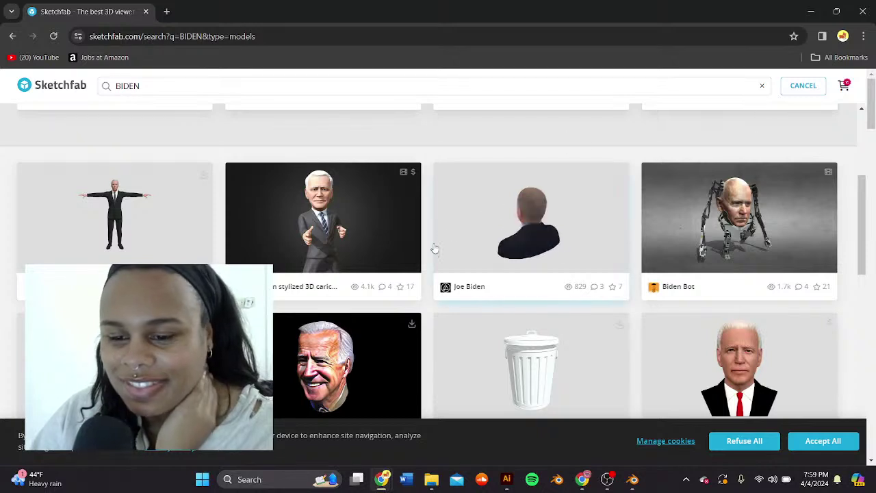
Step: Look through the remaining "BIDEN" search results for a usable character model
{"action": "scroll", "coordinate": [431, 243], "scroll_direction": "down", "scroll_amount": 3}
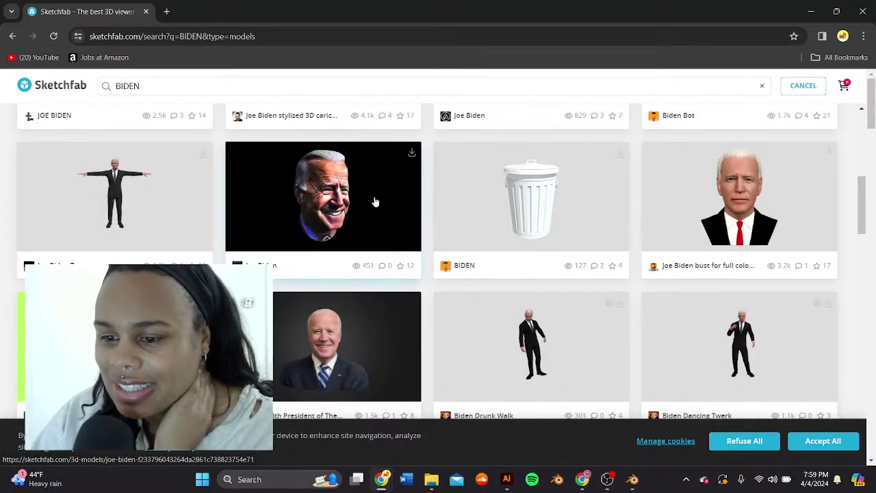
{"action": "scroll", "coordinate": [427, 274], "scroll_direction": "down", "scroll_amount": 2}
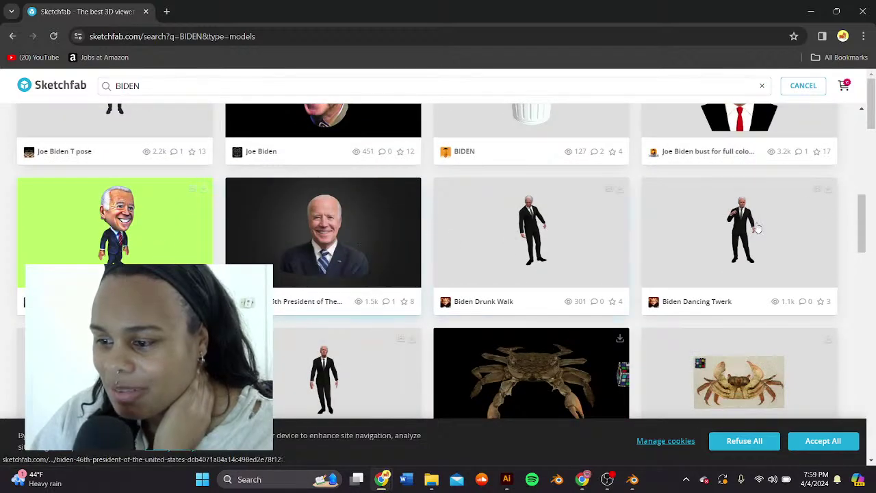
{"action": "scroll", "coordinate": [751, 226], "scroll_direction": "down", "scroll_amount": 1}
{"action": "scroll", "coordinate": [750, 225], "scroll_direction": "down", "scroll_amount": 3}
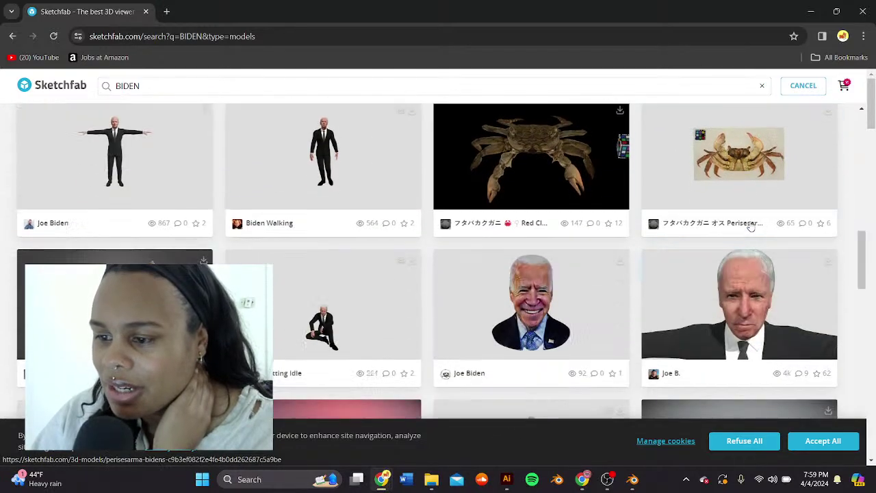
{"action": "scroll", "coordinate": [749, 223], "scroll_direction": "up", "scroll_amount": 4}
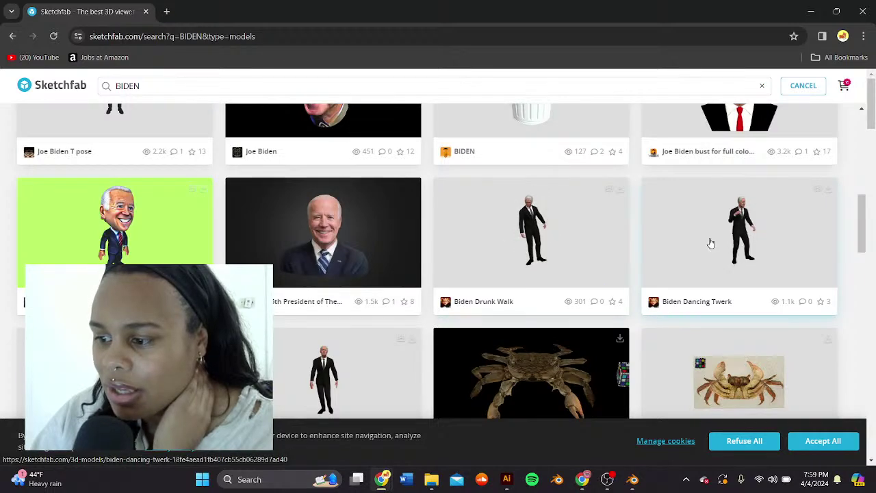
{"action": "scroll", "coordinate": [489, 270], "scroll_direction": "down", "scroll_amount": 7}
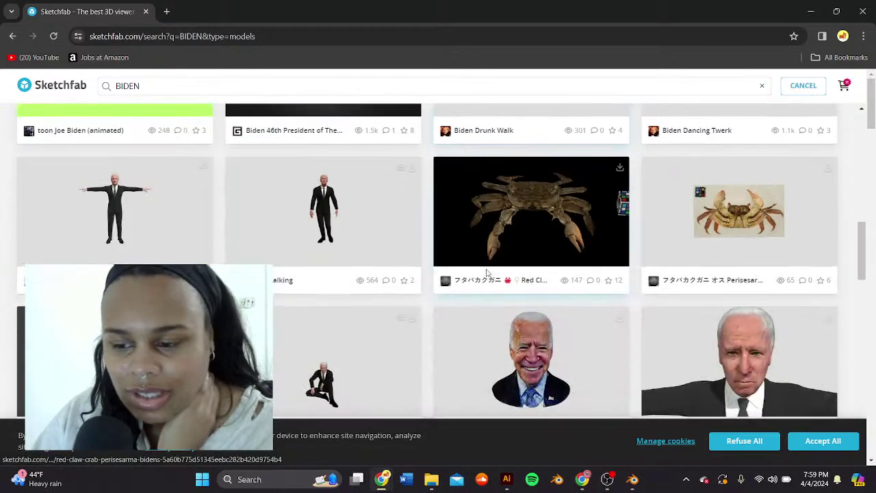
{"action": "scroll", "coordinate": [494, 274], "scroll_direction": "up", "scroll_amount": 2}
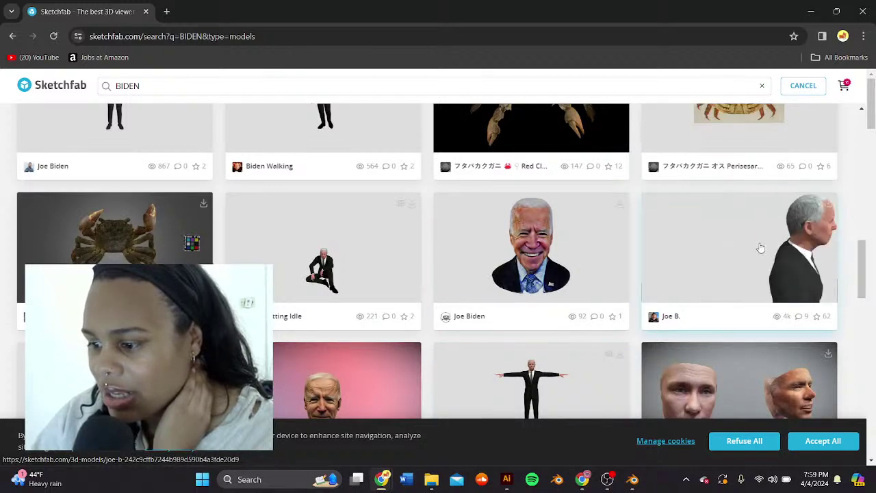
{"action": "scroll", "coordinate": [751, 253], "scroll_direction": "down", "scroll_amount": 4}
{"action": "scroll", "coordinate": [591, 271], "scroll_direction": "down", "scroll_amount": 12}
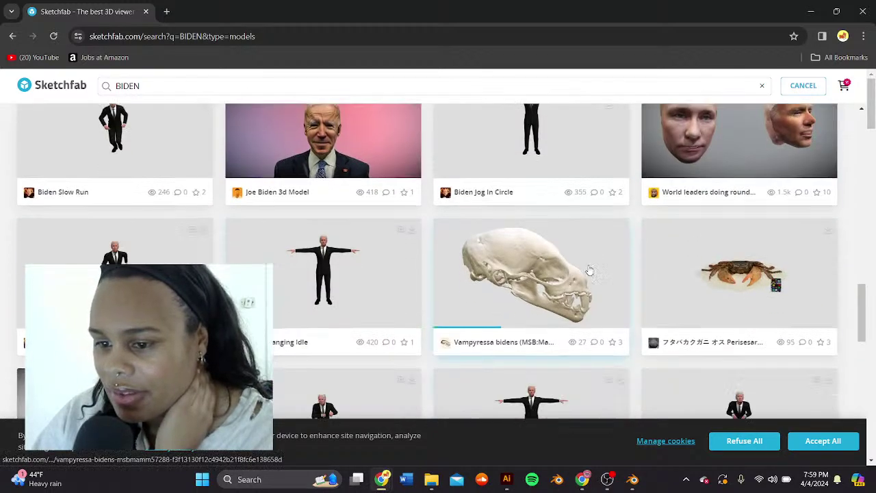
{"action": "scroll", "coordinate": [614, 275], "scroll_direction": "up", "scroll_amount": 4}
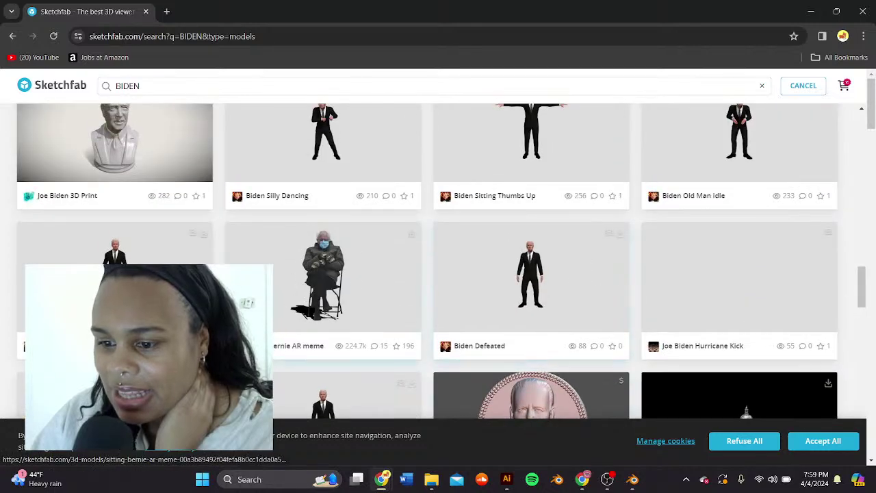
Step: Open the "Sitting Bernie AR meme" model, inspect it up close and go to its download details
{"action": "left_click", "coordinate": [316, 291]}
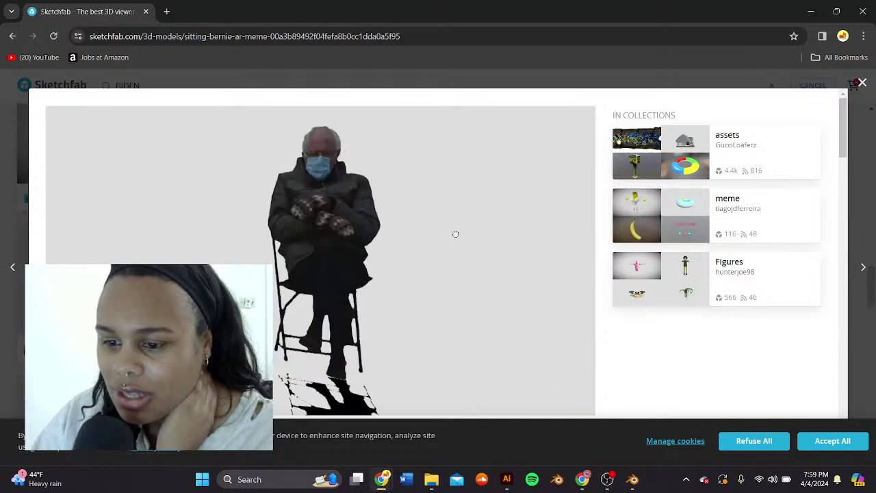
{"action": "scroll", "coordinate": [328, 233], "scroll_direction": "up", "scroll_amount": 5}
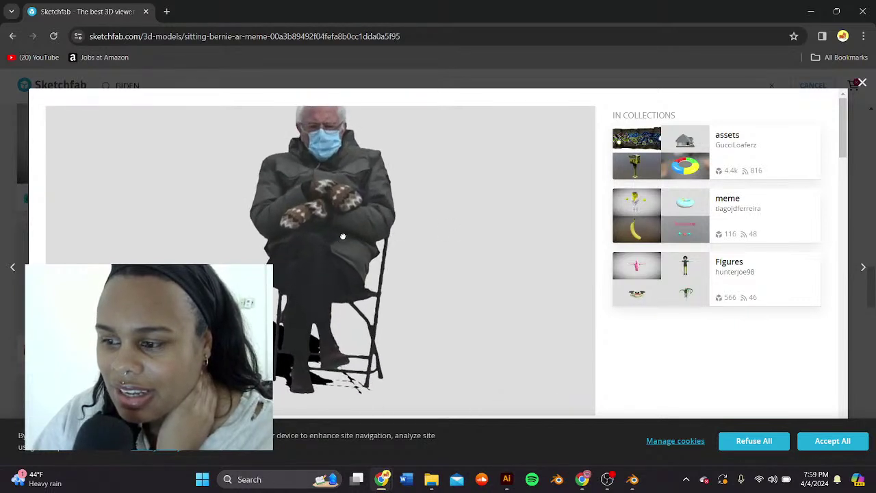
{"action": "scroll", "coordinate": [602, 307], "scroll_direction": "down", "scroll_amount": 4}
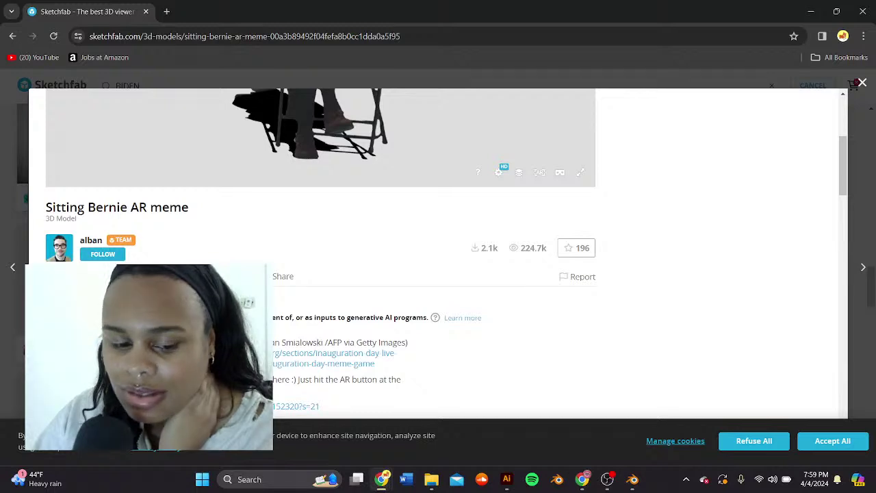
Step: Request the download of the "Sitting Bernie AR meme" model and log in to the Sketchfab account
{"action": "left_click", "coordinate": [95, 277]}
{"action": "left_click", "coordinate": [429, 268]}
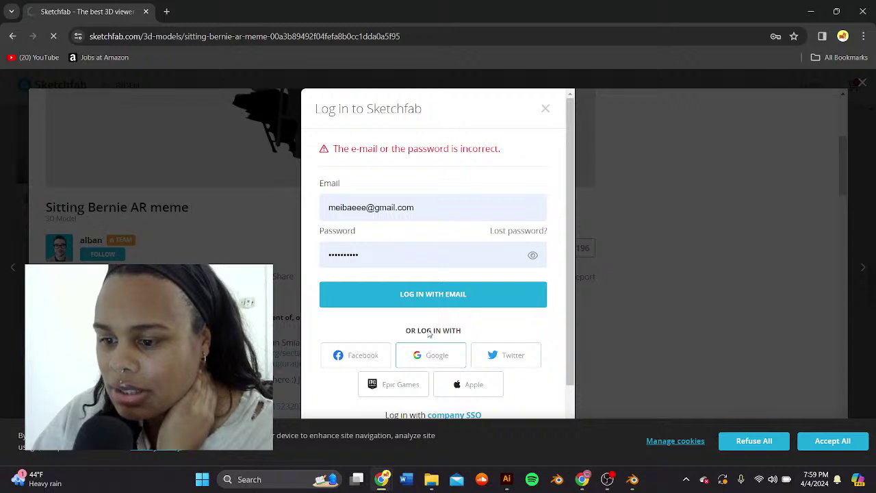
{"action": "left_click", "coordinate": [433, 294]}
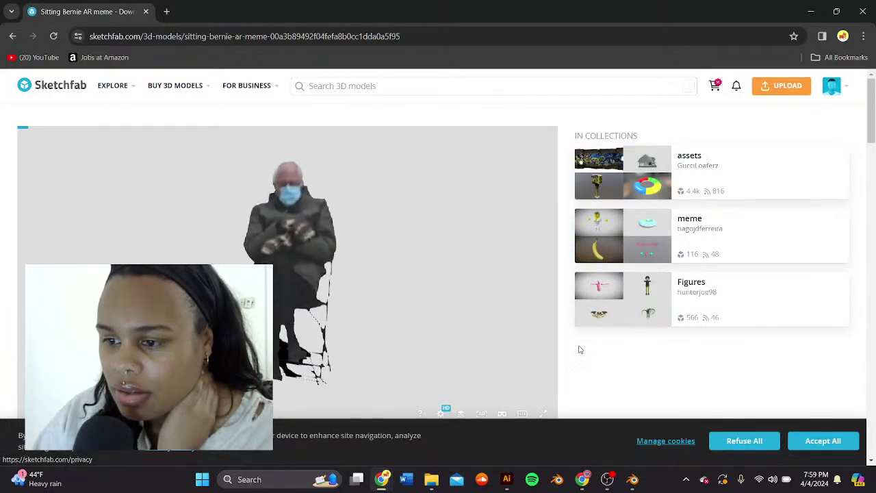
Step: Download the "Sitting Bernie AR meme" model in glTF format and open the downloaded sitting_bernie_ar_meme.zip
{"action": "scroll", "coordinate": [371, 332], "scroll_direction": "down", "scroll_amount": 3}
{"action": "left_click", "coordinate": [65, 290]}
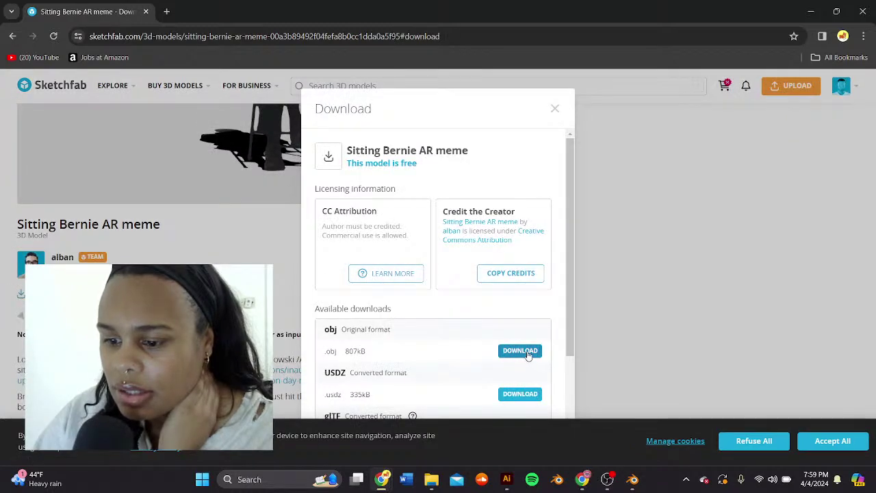
{"action": "scroll", "coordinate": [528, 356], "scroll_direction": "down", "scroll_amount": 2}
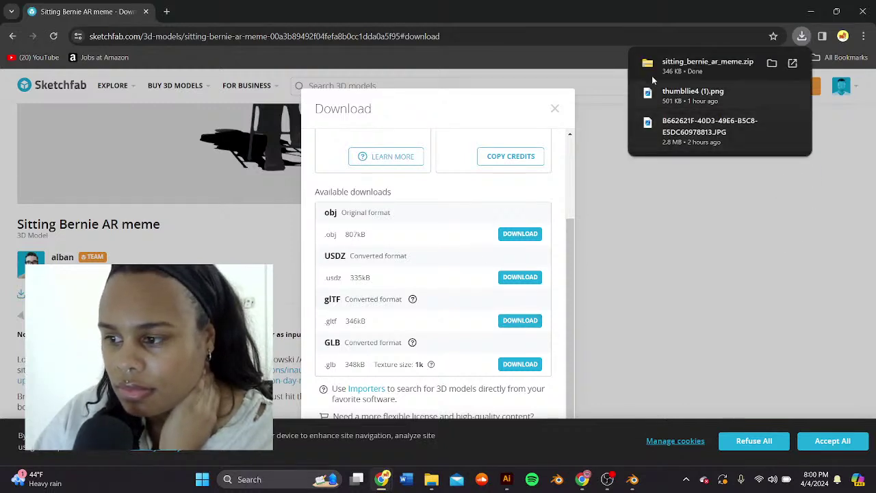
{"action": "left_click", "coordinate": [685, 65]}
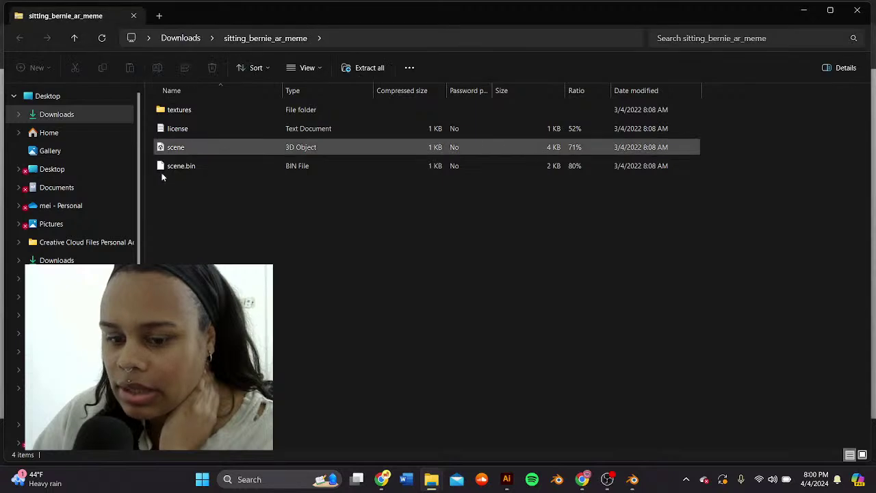
Step: Copy the scene 3D object from the archive into the "blender models" folder, replacing the existing scene.gltf, and put File Explorer away
{"action": "scroll", "coordinate": [102, 236], "scroll_direction": "down", "scroll_amount": 10}
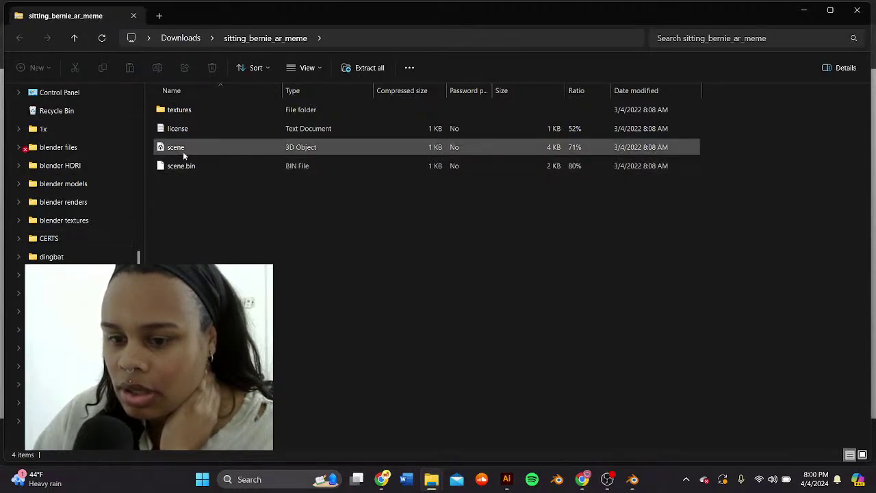
{"action": "left_click_drag", "start_coordinate": [183, 150], "coordinate": [121, 183]}
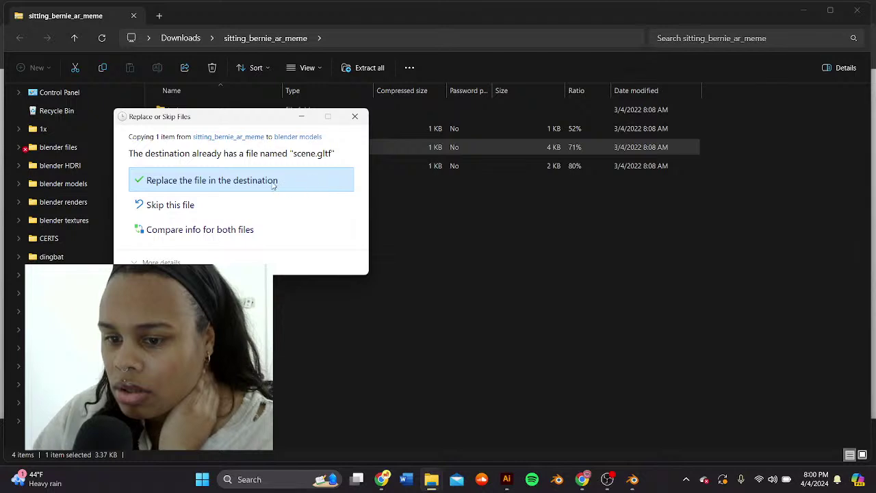
{"action": "left_click", "coordinate": [273, 185]}
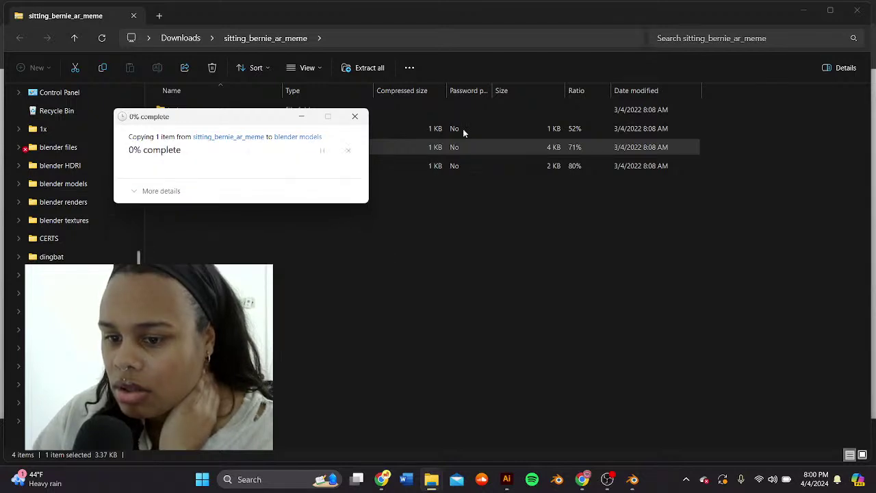
{"action": "left_click", "coordinate": [799, 15]}
Step: Close the download options and search Sketchfab's 3D models for "BIDEN" again
{"action": "left_click", "coordinate": [193, 197]}
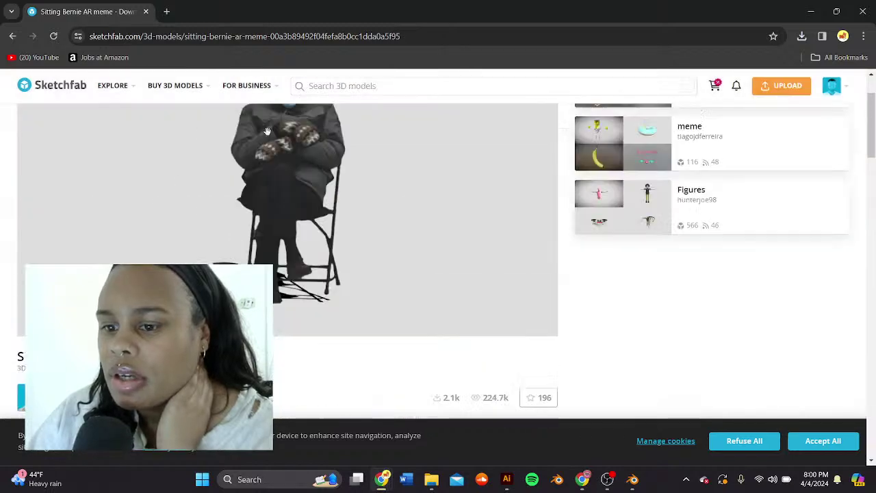
{"action": "left_click", "coordinate": [372, 85]}
{"action": "type", "text": "BIDEN"}
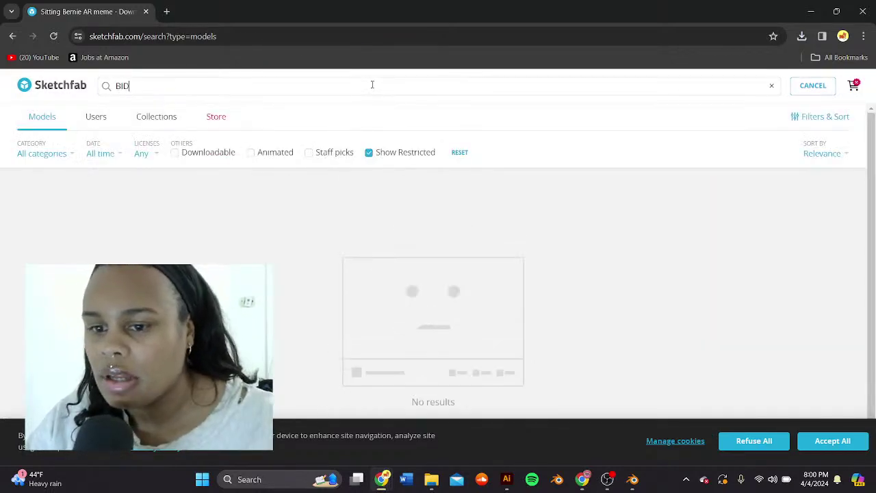
Step: Examine the full list of "BIDEN" results down to its end for further politician models
{"action": "scroll", "coordinate": [423, 281], "scroll_direction": "down", "scroll_amount": 5}
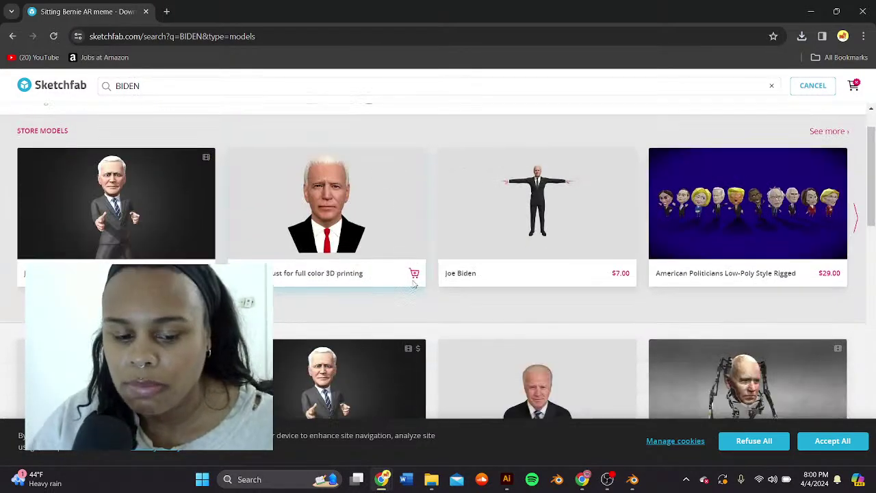
{"action": "scroll", "coordinate": [423, 280], "scroll_direction": "down", "scroll_amount": 15}
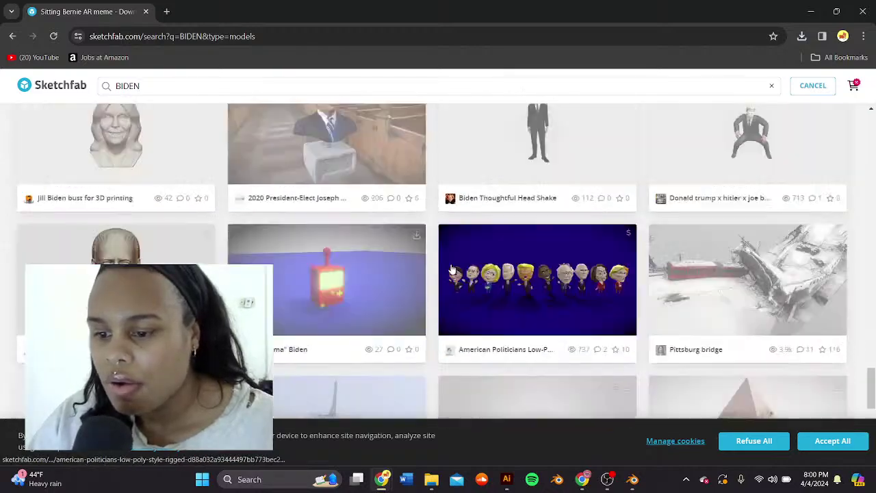
{"action": "scroll", "coordinate": [470, 261], "scroll_direction": "up", "scroll_amount": 4}
{"action": "scroll", "coordinate": [472, 260], "scroll_direction": "down", "scroll_amount": 6}
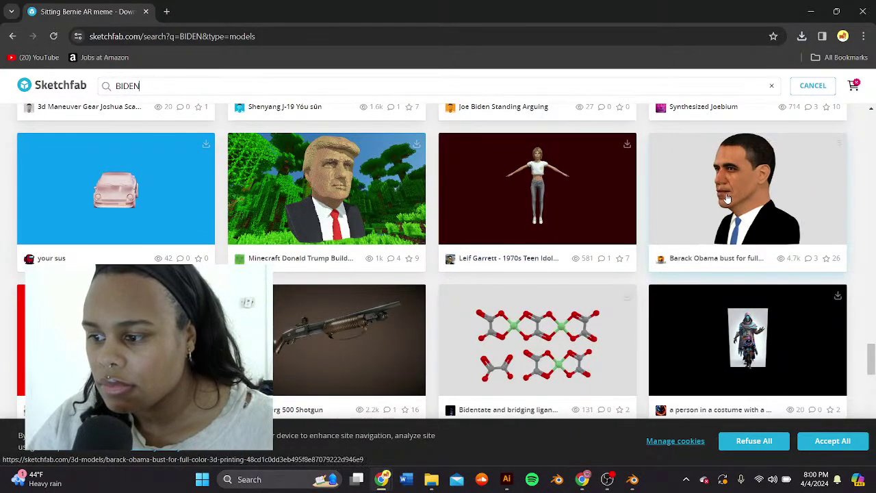
{"action": "scroll", "coordinate": [590, 225], "scroll_direction": "up", "scroll_amount": 6}
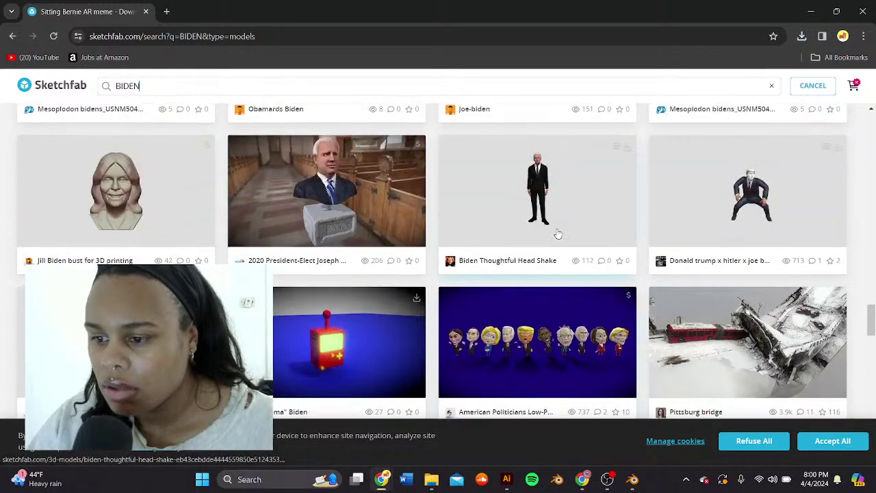
{"action": "scroll", "coordinate": [559, 234], "scroll_direction": "down", "scroll_amount": 2}
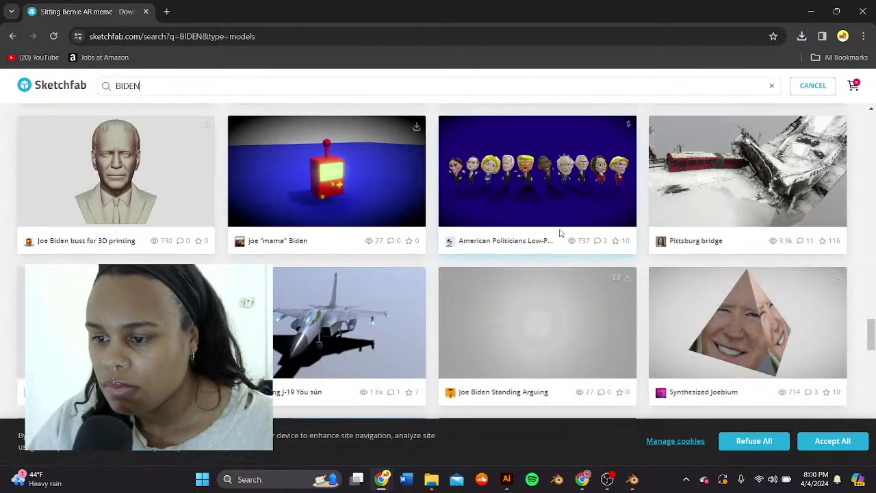
{"action": "scroll", "coordinate": [559, 234], "scroll_direction": "down", "scroll_amount": 8}
{"action": "scroll", "coordinate": [560, 234], "scroll_direction": "down", "scroll_amount": 3}
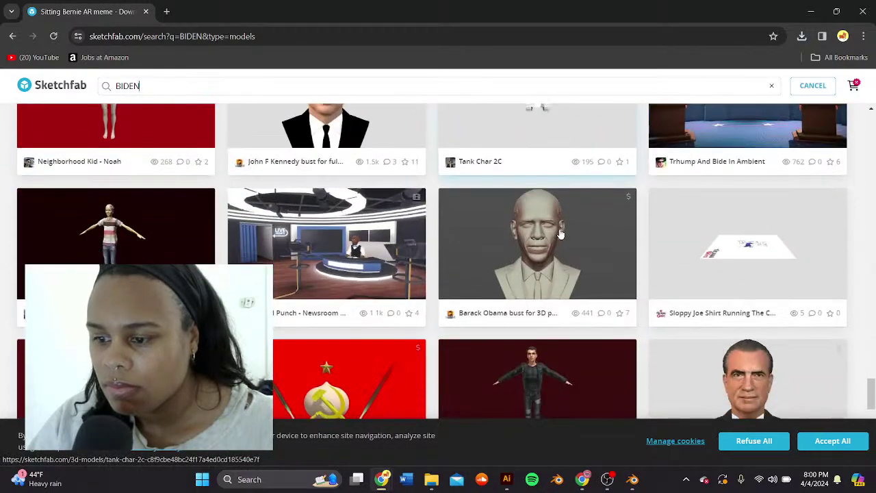
{"action": "scroll", "coordinate": [560, 234], "scroll_direction": "down", "scroll_amount": 5}
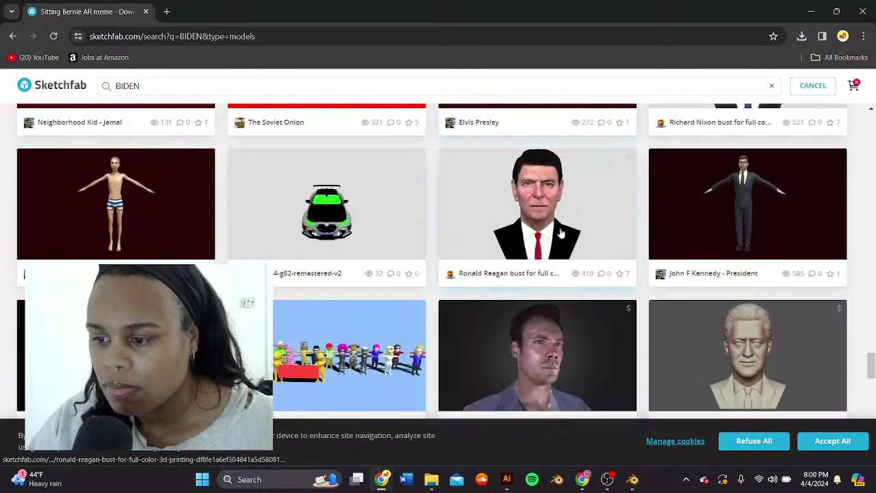
{"action": "scroll", "coordinate": [559, 234], "scroll_direction": "down", "scroll_amount": 2}
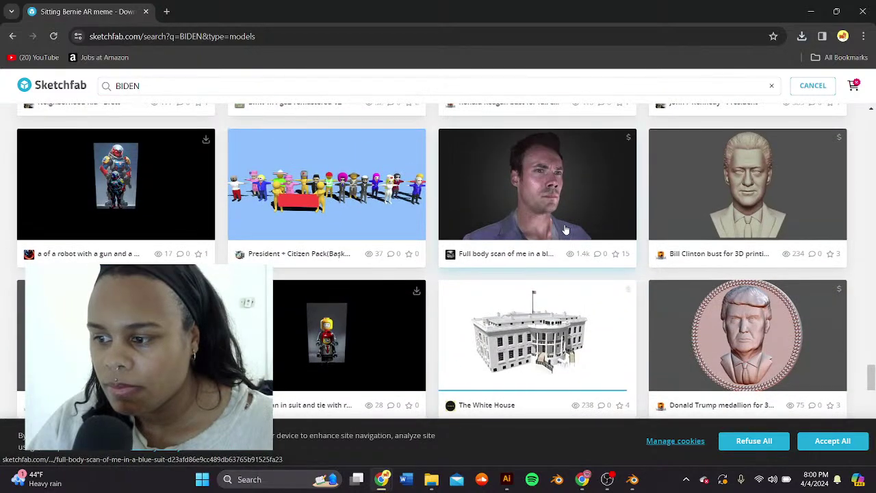
{"action": "scroll", "coordinate": [565, 229], "scroll_direction": "down", "scroll_amount": 6}
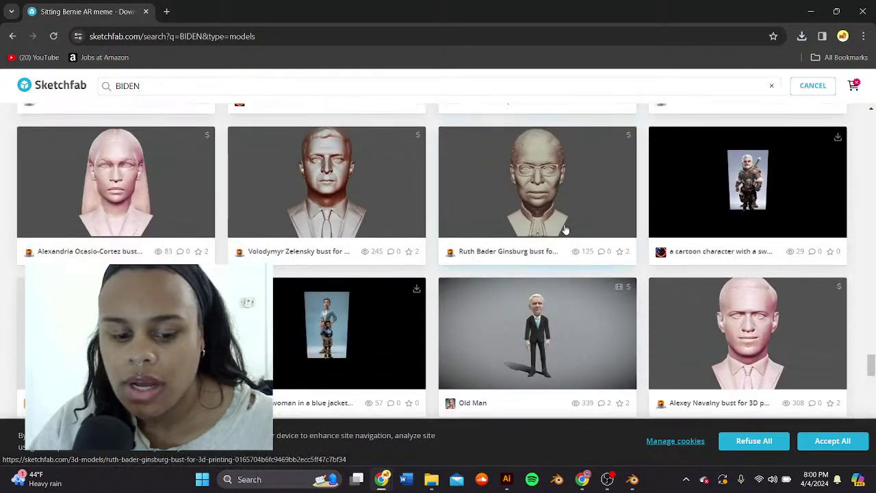
{"action": "scroll", "coordinate": [565, 218], "scroll_direction": "down", "scroll_amount": 8}
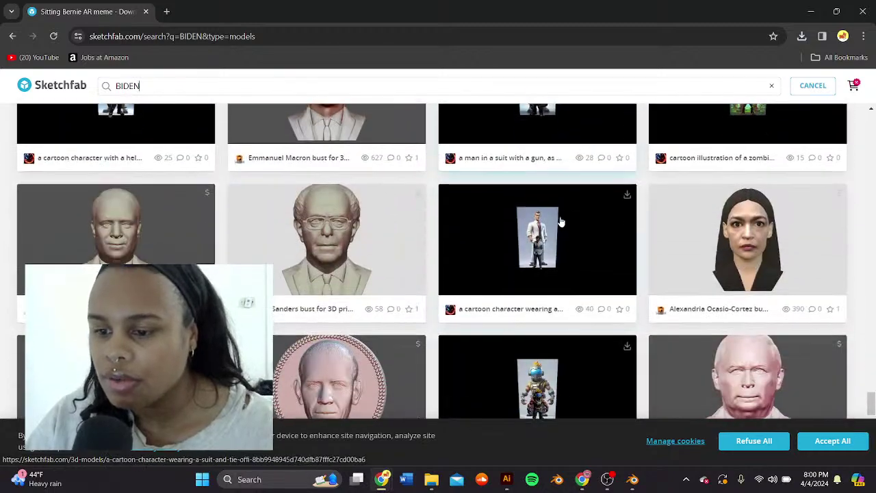
{"action": "scroll", "coordinate": [561, 226], "scroll_direction": "down", "scroll_amount": 10}
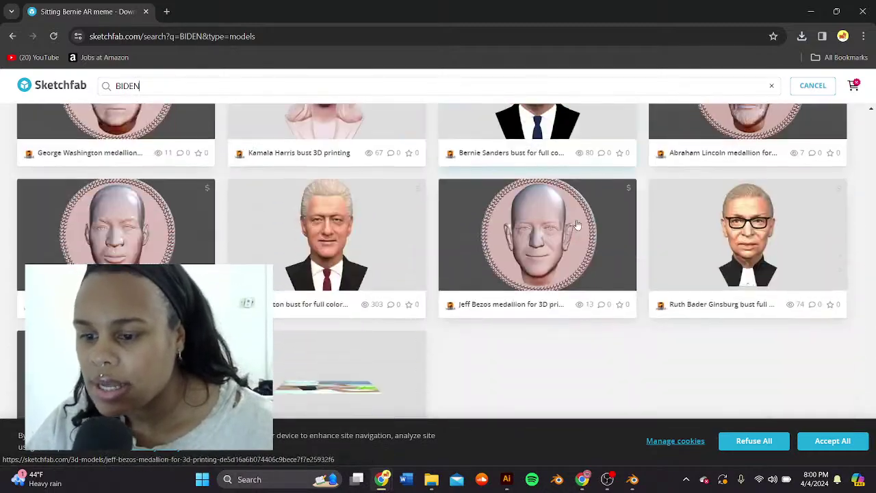
{"action": "scroll", "coordinate": [582, 225], "scroll_direction": "down", "scroll_amount": 15}
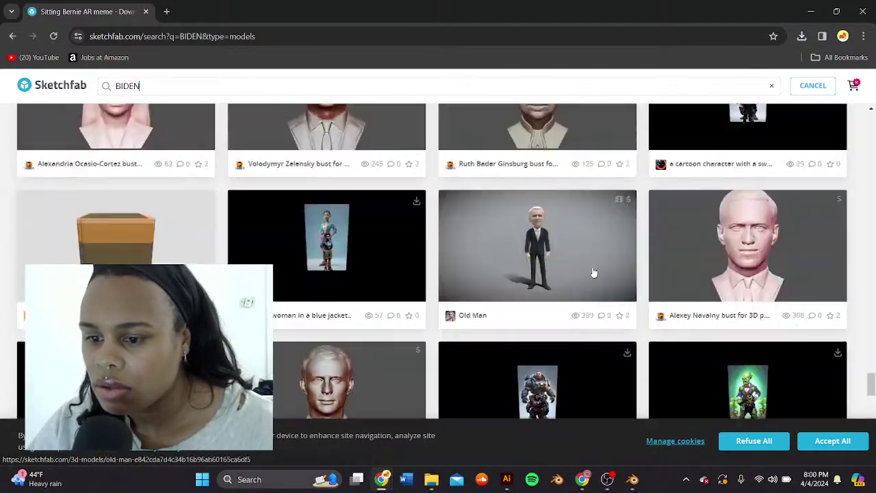
Step: Open the free smiling Joe Biden bust model from the "BIDEN" search results
{"action": "scroll", "coordinate": [589, 256], "scroll_direction": "up", "scroll_amount": 15}
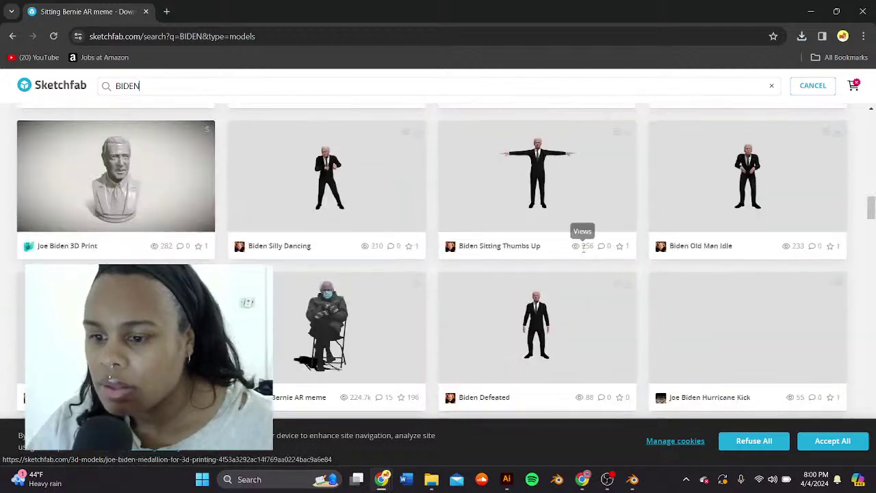
{"action": "scroll", "coordinate": [583, 247], "scroll_direction": "up", "scroll_amount": 2}
{"action": "scroll", "coordinate": [587, 245], "scroll_direction": "down", "scroll_amount": 6}
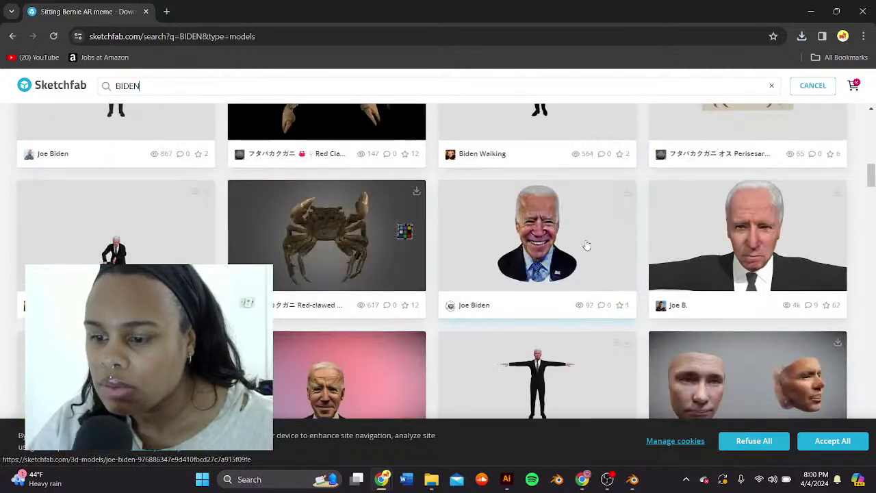
{"action": "left_click", "coordinate": [586, 242]}
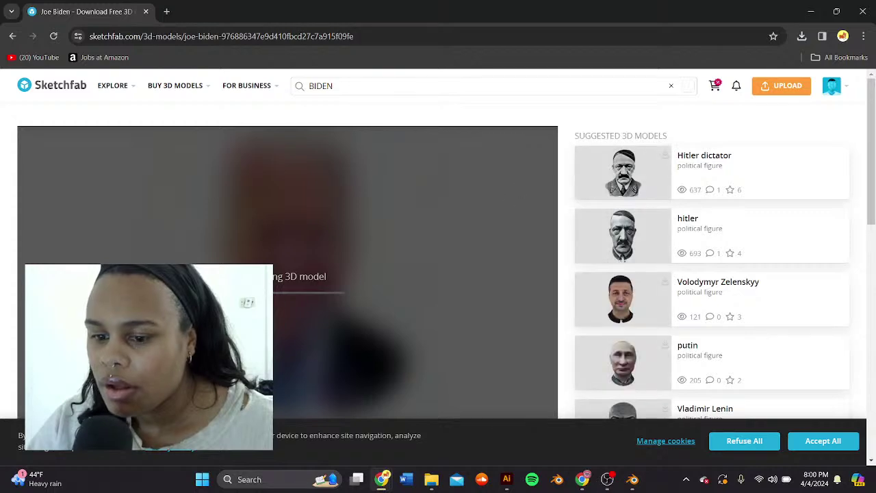
Step: Download the Joe Biden bust model in GLB format
{"action": "scroll", "coordinate": [431, 151], "scroll_direction": "down", "scroll_amount": 3}
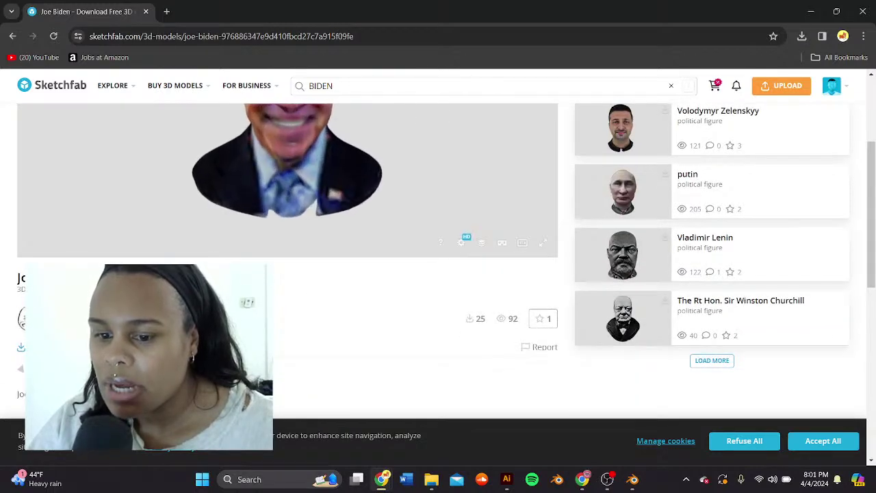
{"action": "scroll", "coordinate": [430, 150], "scroll_direction": "up", "scroll_amount": 2}
{"action": "scroll", "coordinate": [430, 151], "scroll_direction": "down", "scroll_amount": 3}
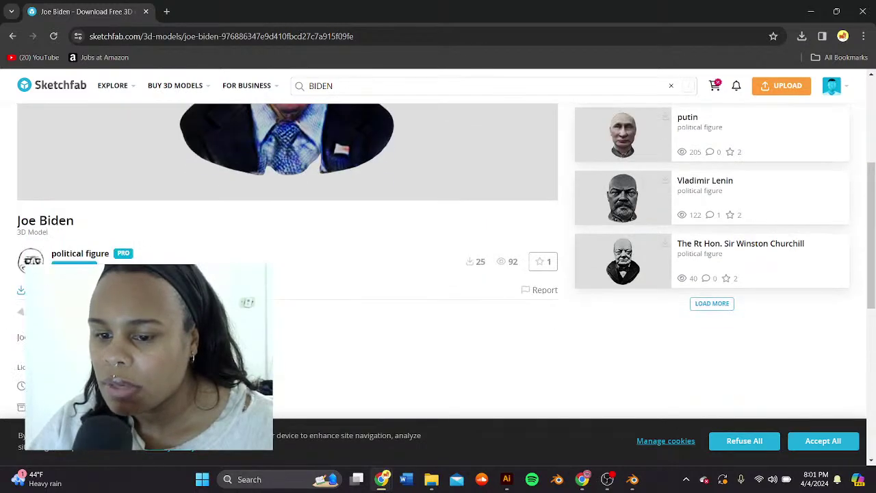
{"action": "left_click", "coordinate": [60, 290]}
{"action": "scroll", "coordinate": [423, 281], "scroll_direction": "down", "scroll_amount": 2}
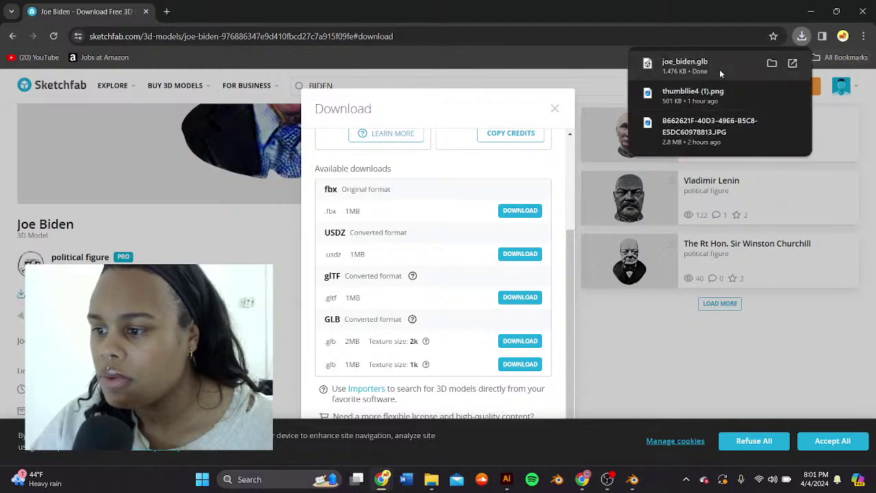
Step: Switch to Blender and set the viewport shading to Material Preview
{"action": "left_click", "coordinate": [634, 480]}
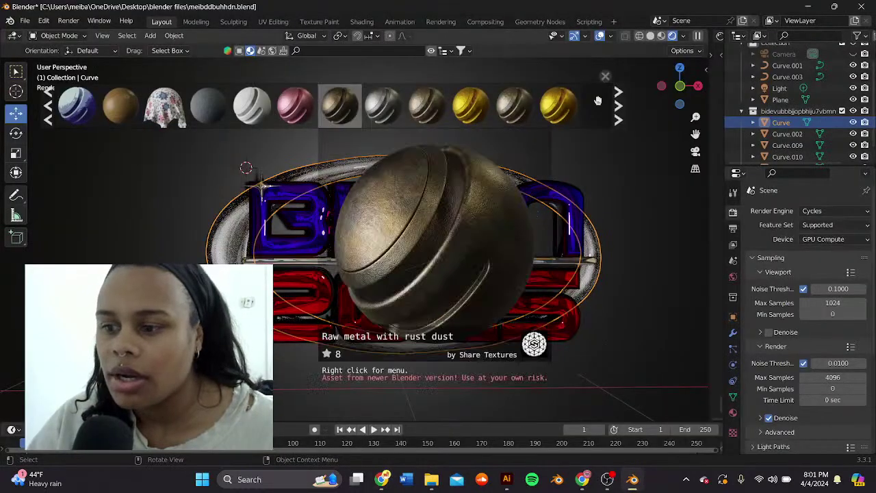
{"action": "left_click", "coordinate": [661, 36]}
{"action": "scroll", "coordinate": [588, 164], "scroll_direction": "down", "scroll_amount": 3}
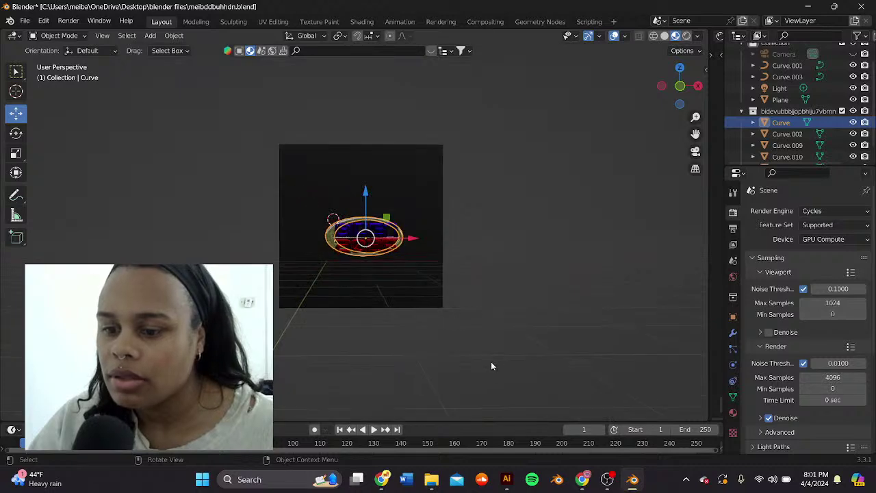
Step: Import joe_biden.glb from the Downloads folder as a glTF 2.0 model
{"action": "left_click", "coordinate": [24, 21]}
{"action": "mouse_move", "coordinate": [75, 174]}
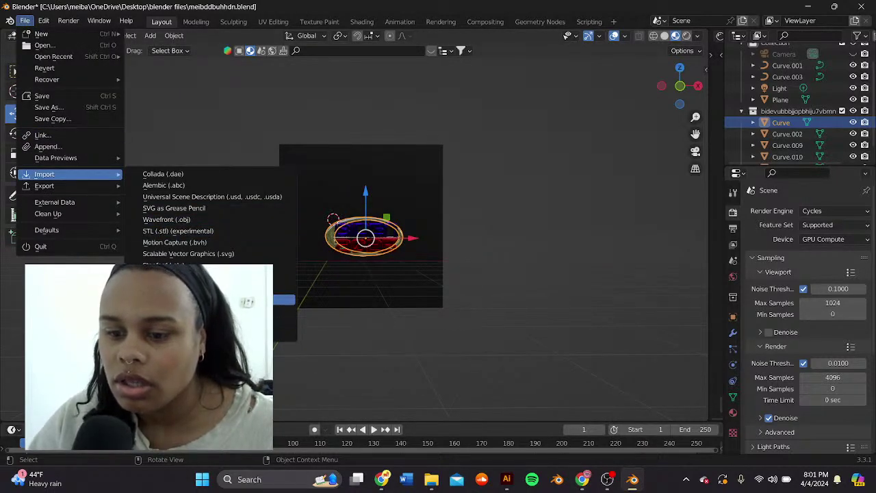
{"action": "left_click", "coordinate": [205, 299]}
{"action": "left_click", "coordinate": [50, 228]}
{"action": "scroll", "coordinate": [207, 221], "scroll_direction": "down", "scroll_amount": 2}
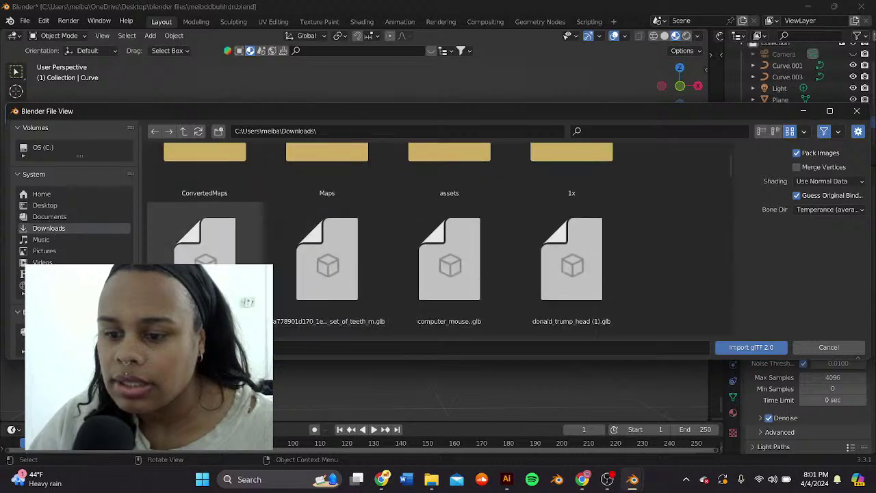
{"action": "double_click", "coordinate": [205, 274]}
Step: Move the imported Biden bust up and away from the logo, beside the dark backdrop plane
{"action": "scroll", "coordinate": [383, 254], "scroll_direction": "up", "scroll_amount": 5}
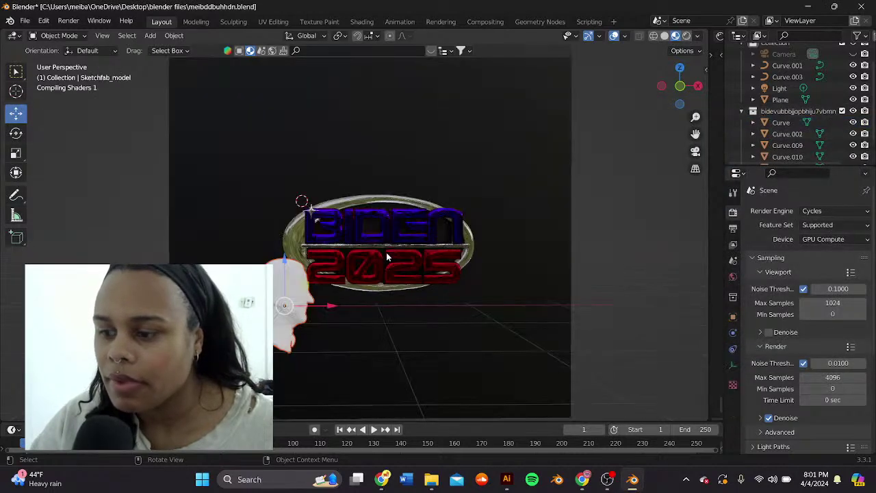
{"action": "scroll", "coordinate": [357, 278], "scroll_direction": "down", "scroll_amount": 2}
{"action": "left_click_drag", "start_coordinate": [306, 282], "coordinate": [142, 213]}
{"action": "middle_click_drag", "start_coordinate": [268, 209], "coordinate": [222, 209]}
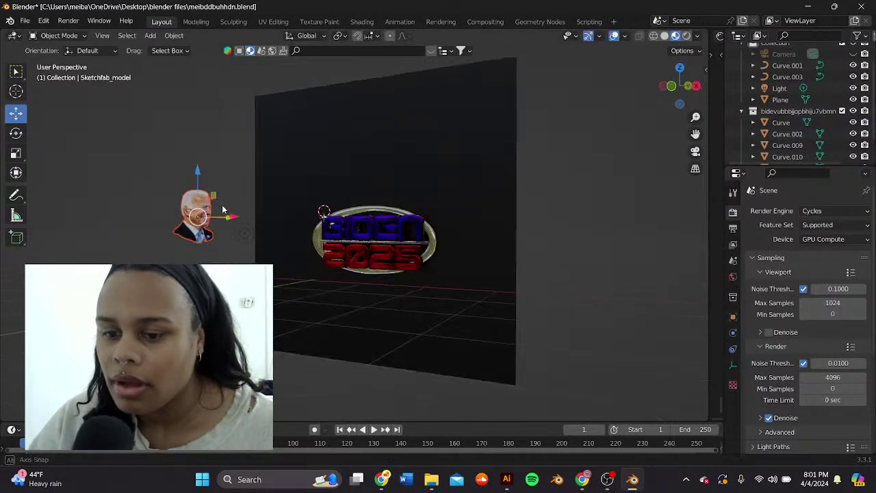
{"action": "left_click", "coordinate": [25, 21]}
{"action": "mouse_move", "coordinate": [77, 176]}
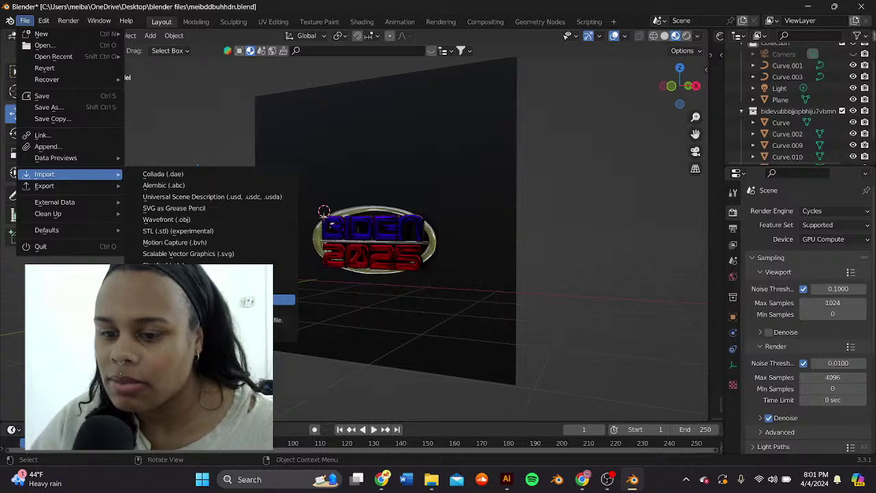
{"action": "mouse_move", "coordinate": [386, 479]}
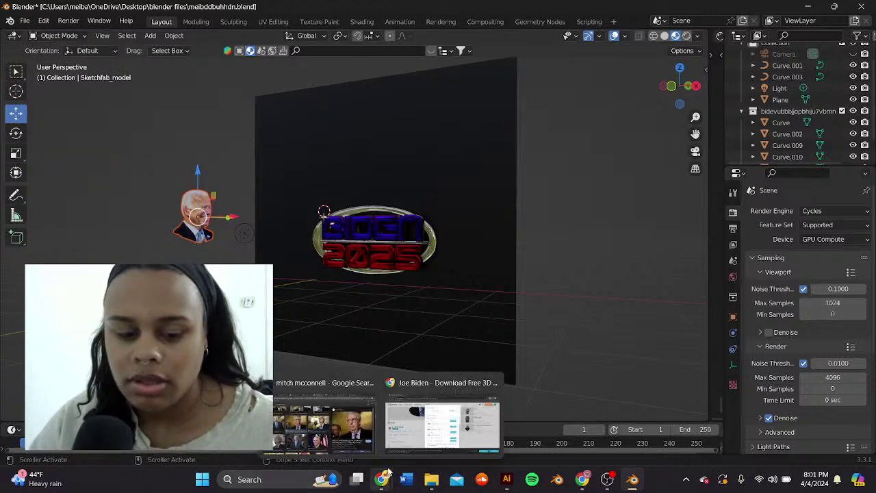
{"action": "mouse_move", "coordinate": [405, 432]}
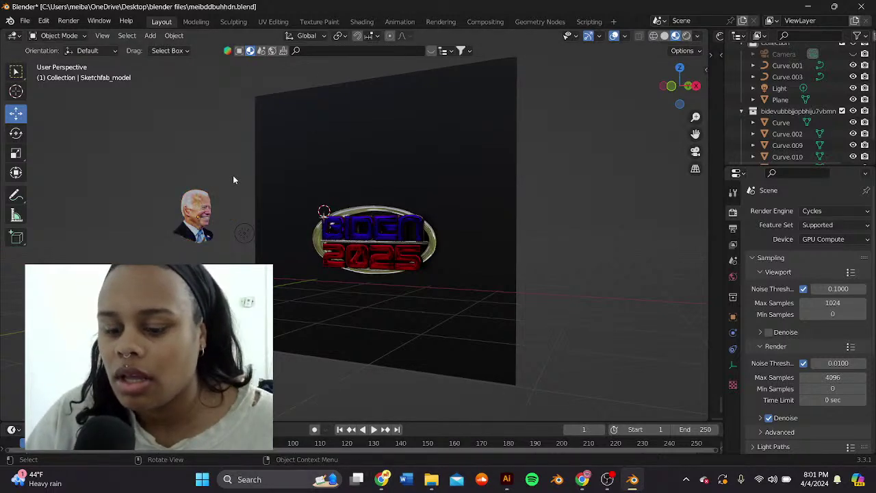
Step: Select the Biden bust mesh, turn it to face the front and position it beside the logo
{"action": "mouse_move", "coordinate": [233, 180]}
{"action": "middle_mouse_down"}
{"action": "mouse_move", "coordinate": [192, 181]}
{"action": "mouse_move", "coordinate": [233, 185]}
{"action": "middle_mouse_up"}
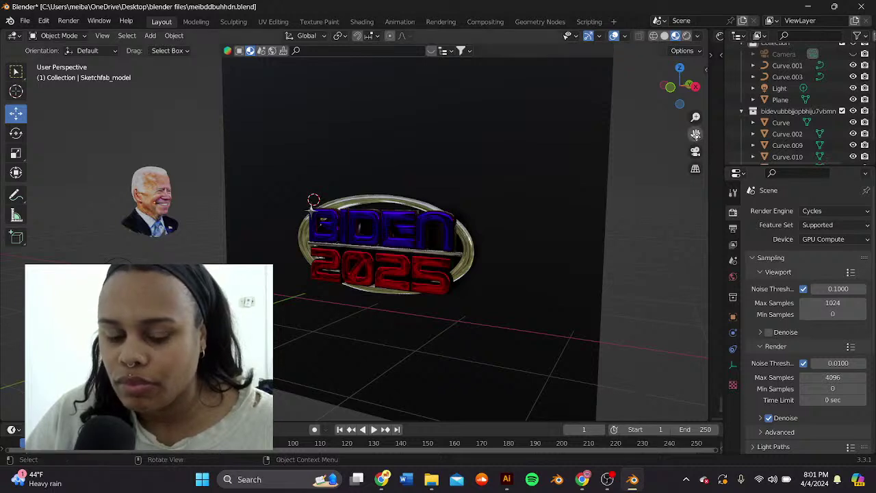
{"action": "left_click_drag", "start_coordinate": [695, 134], "coordinate": [709, 135]}
{"action": "left_click", "coordinate": [164, 200]}
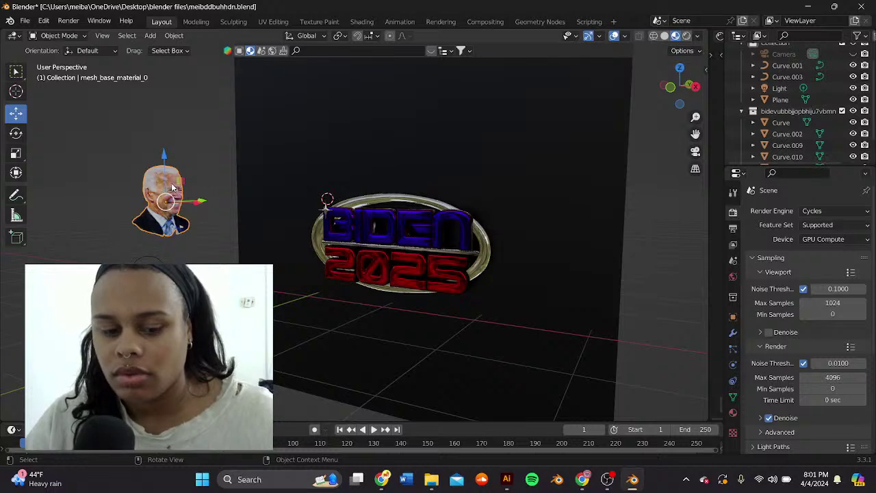
{"action": "middle_click_drag", "start_coordinate": [199, 209], "coordinate": [222, 219]}
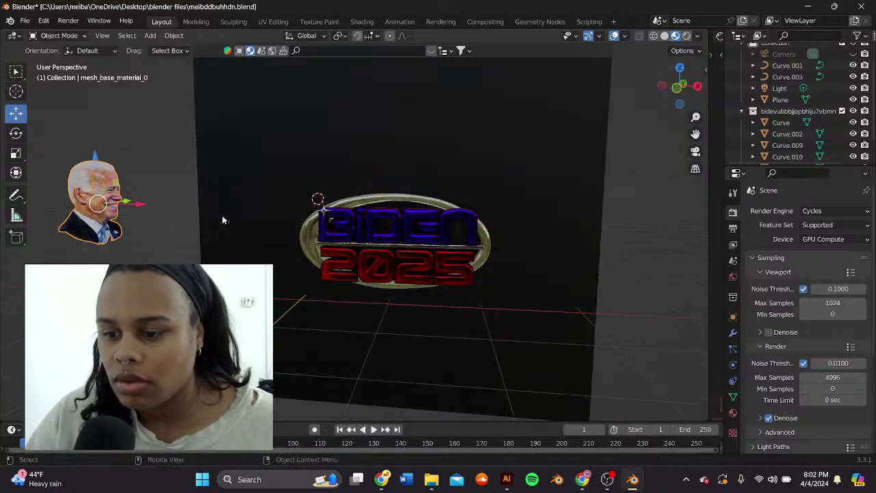
{"action": "middle_click_drag", "start_coordinate": [233, 186], "coordinate": [117, 208]}
{"action": "left_click_drag", "start_coordinate": [114, 211], "coordinate": [181, 187]}
{"action": "left_click", "coordinate": [16, 133]}
{"action": "left_click", "coordinate": [15, 113]}
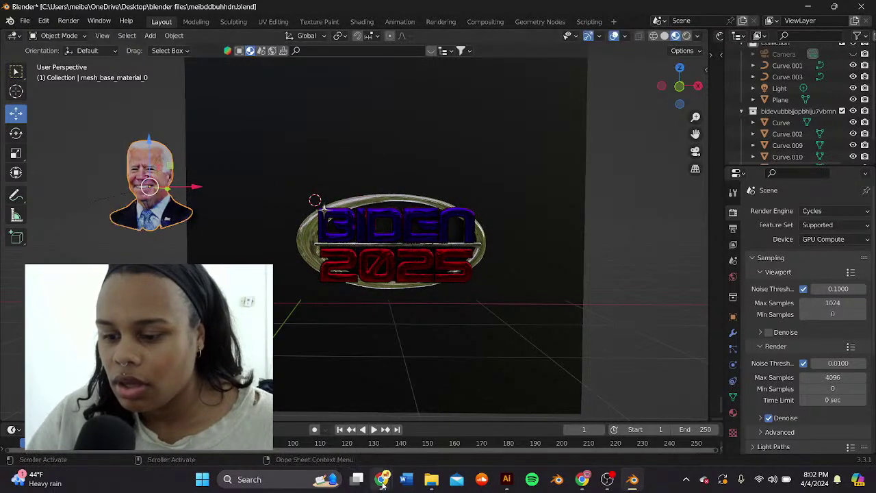
Step: Switch to Chrome, return to the "BIDEN" search results and dismiss the leftover download options
{"action": "left_click", "coordinate": [405, 431]}
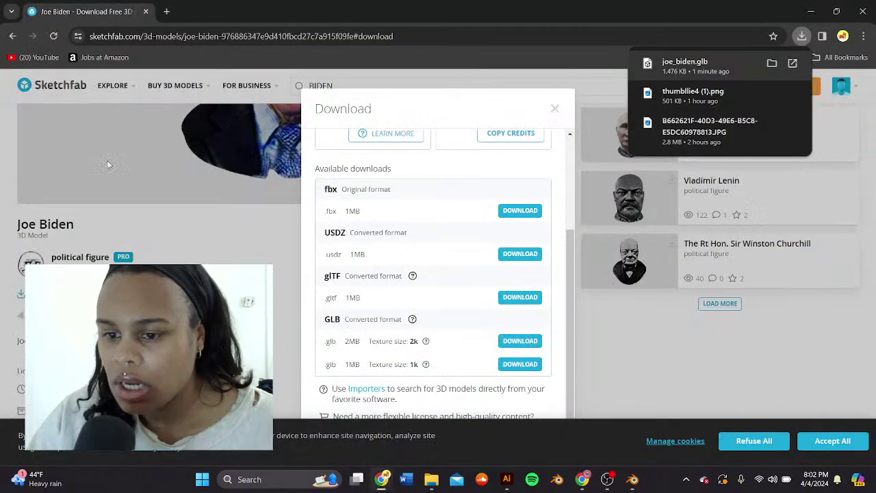
{"action": "left_click", "coordinate": [11, 37]}
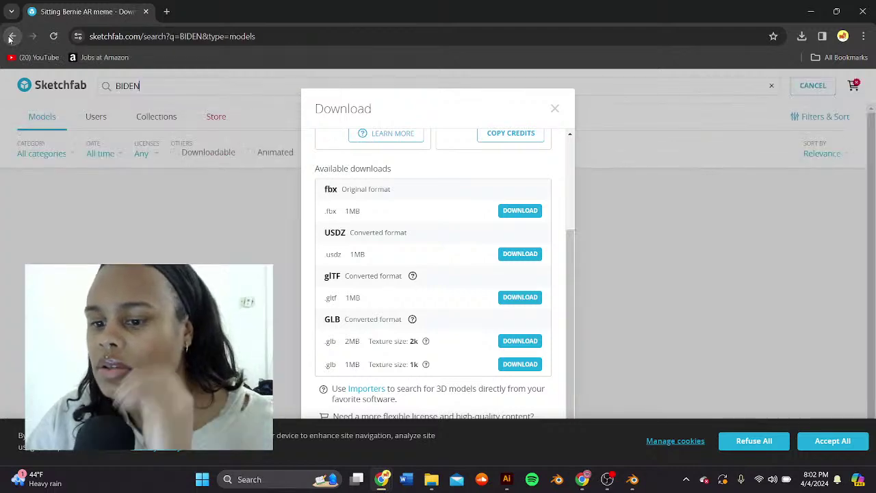
{"action": "left_click", "coordinate": [555, 110]}
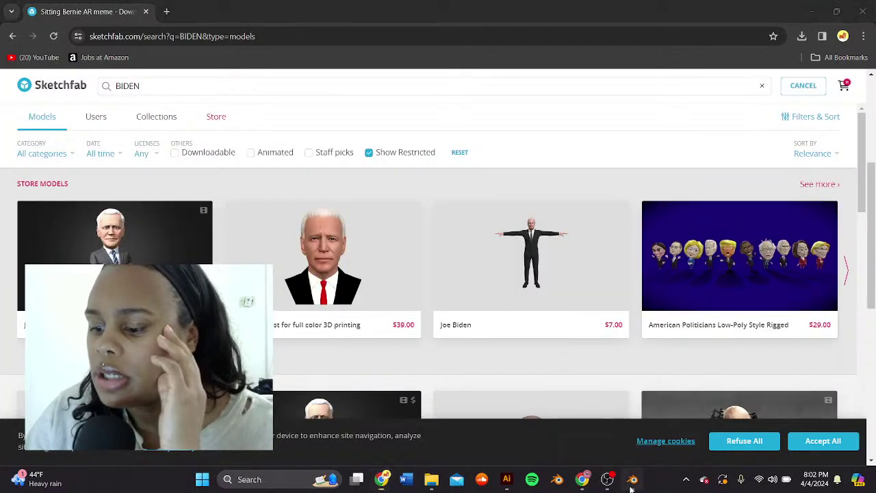
{"action": "key", "text": "alt+Tab"}
{"action": "left_click", "coordinate": [24, 21]}
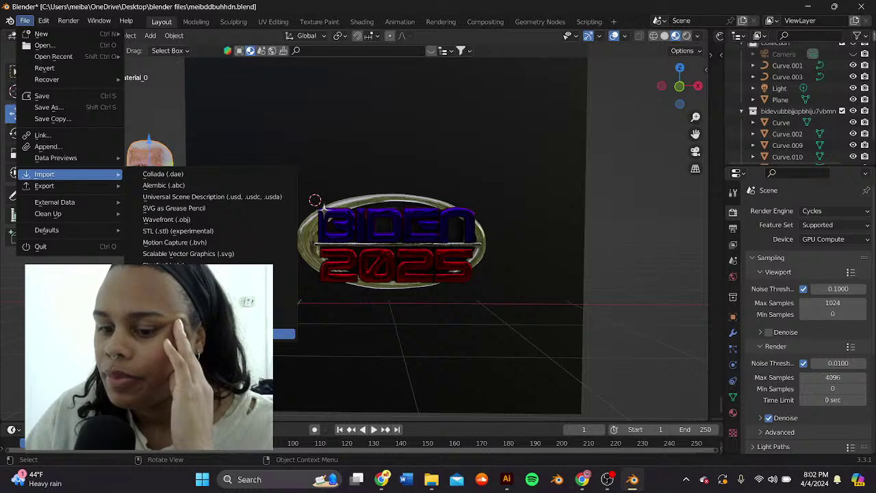
{"action": "left_click", "coordinate": [205, 311]}
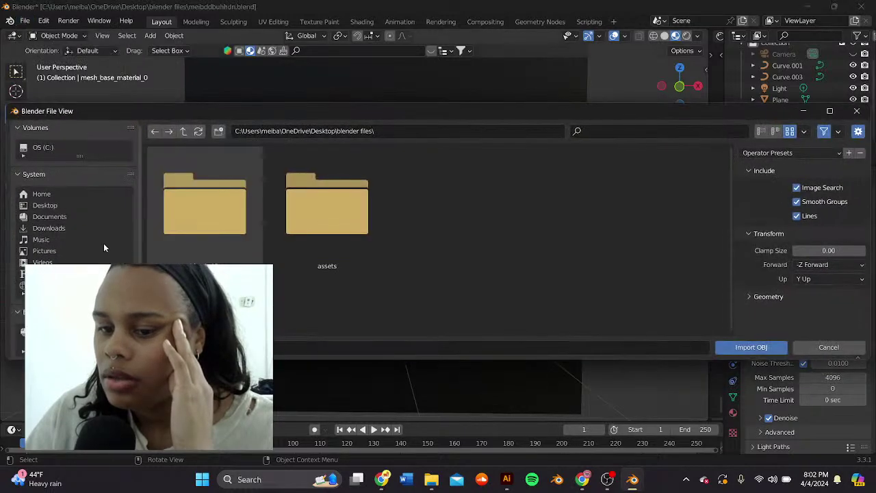
{"action": "scroll", "coordinate": [104, 249], "scroll_direction": "down", "scroll_amount": 5}
{"action": "left_click", "coordinate": [82, 323]}
{"action": "left_click", "coordinate": [75, 278]}
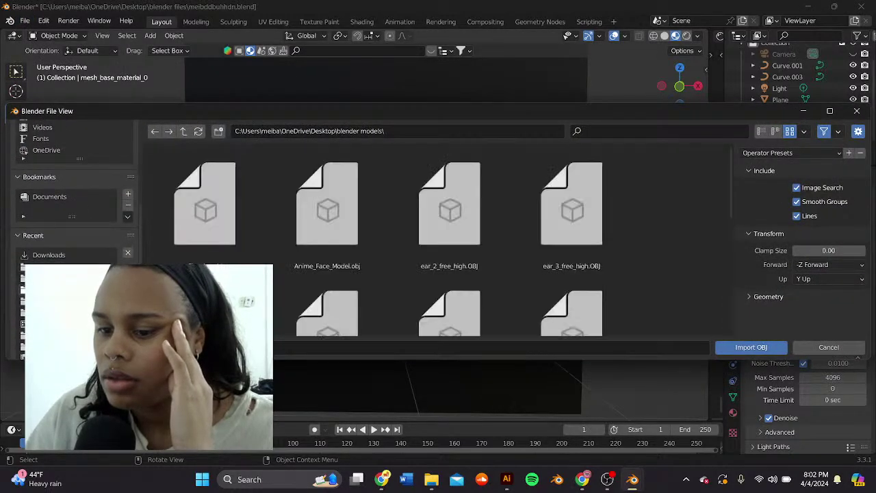
{"action": "left_click", "coordinate": [825, 349]}
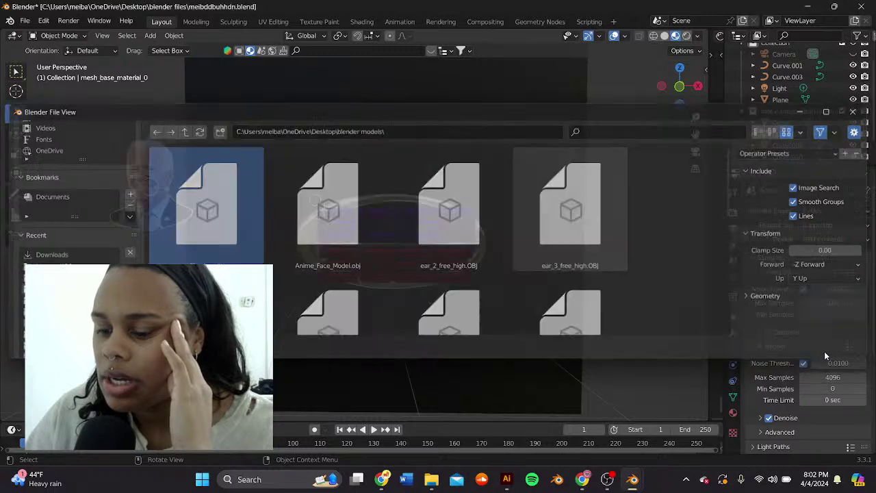
{"action": "left_click", "coordinate": [20, 23]}
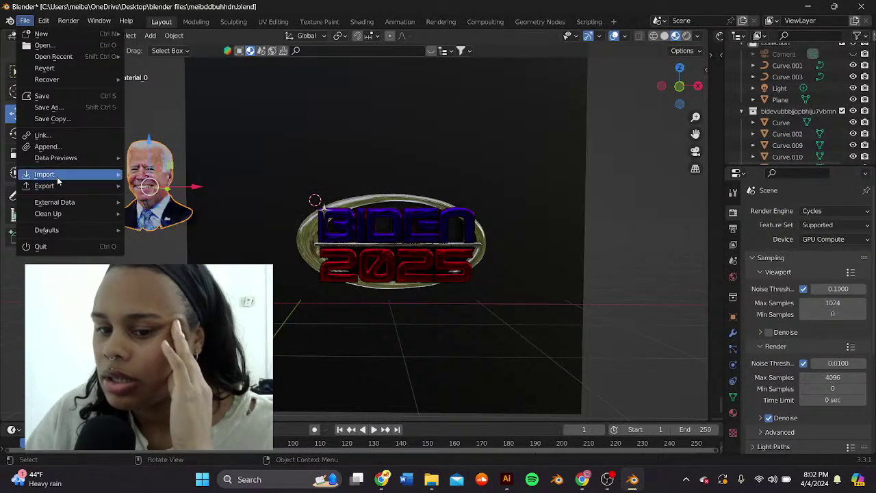
{"action": "mouse_move", "coordinate": [44, 175]}
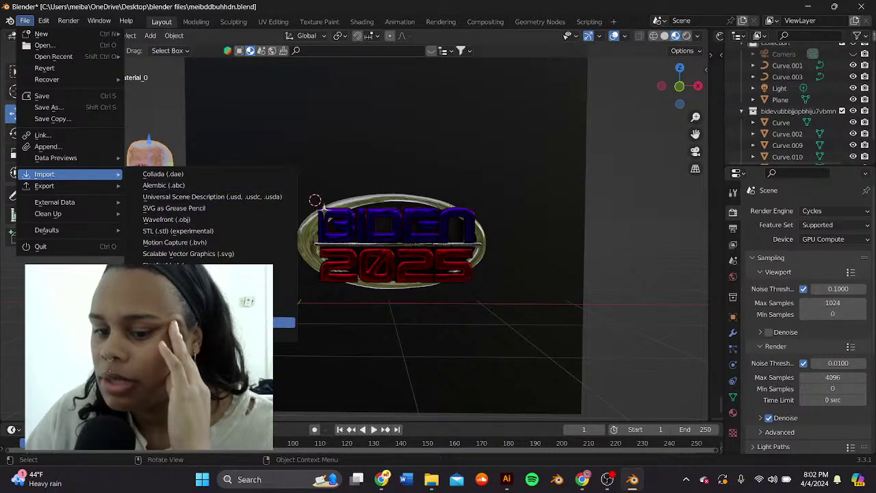
{"action": "left_click", "coordinate": [285, 288]}
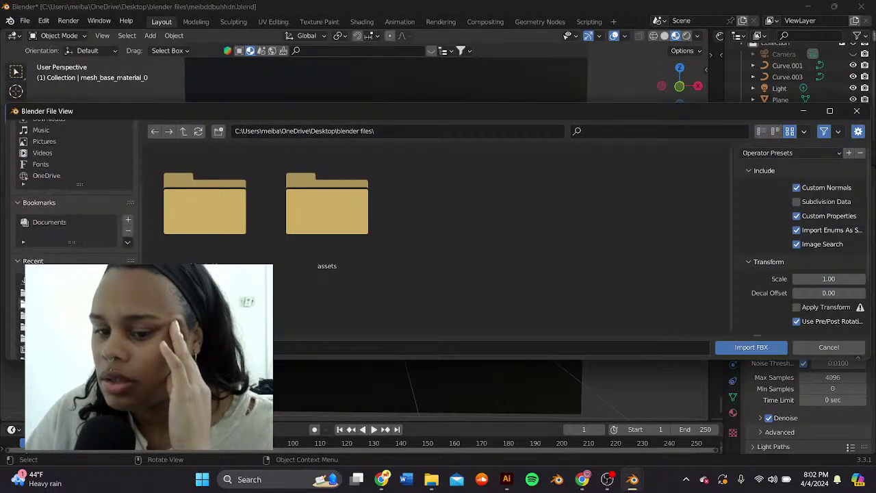
{"action": "left_click", "coordinate": [68, 305]}
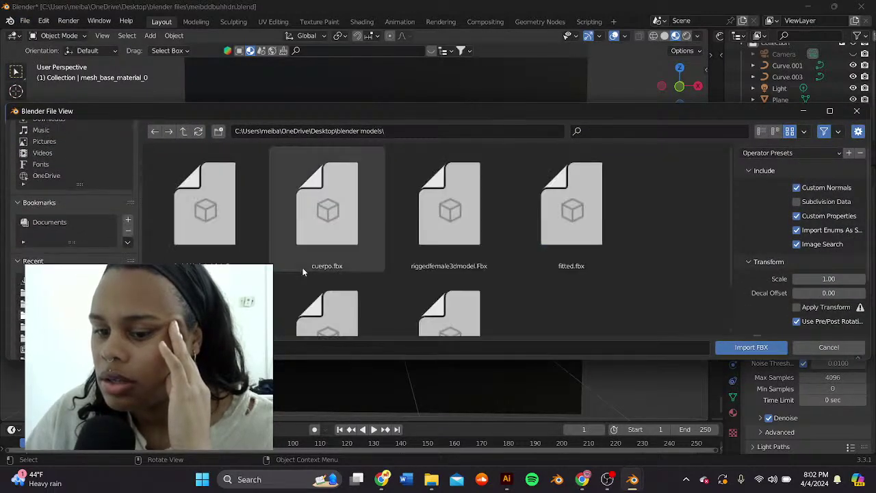
{"action": "left_click", "coordinate": [827, 347]}
Step: Switch to Chrome, open the Sitting Bernie AR meme model from the results and check its available download formats
{"action": "mouse_move", "coordinate": [381, 479]}
{"action": "left_click", "coordinate": [400, 436]}
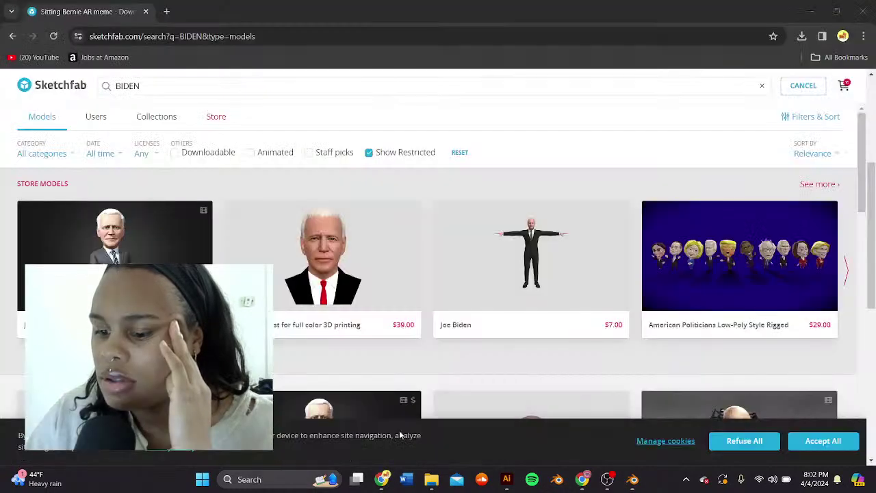
{"action": "scroll", "coordinate": [306, 320], "scroll_direction": "down", "scroll_amount": 10}
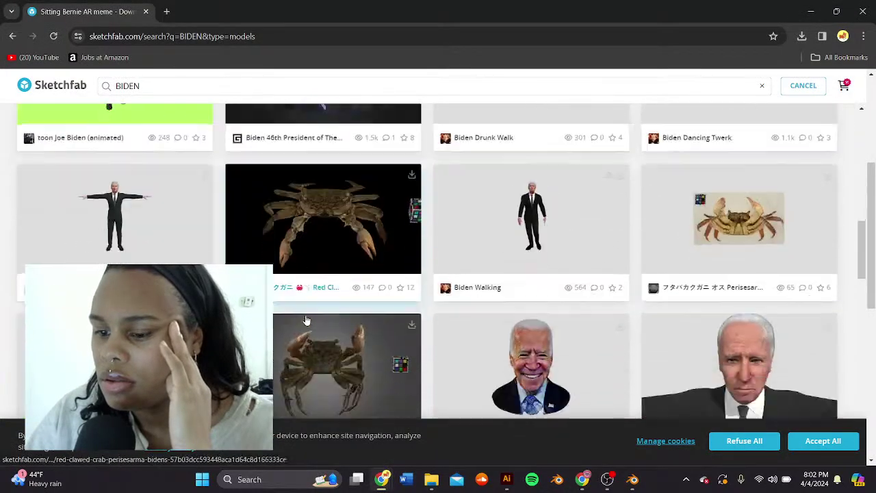
{"action": "scroll", "coordinate": [306, 321], "scroll_direction": "down", "scroll_amount": 10}
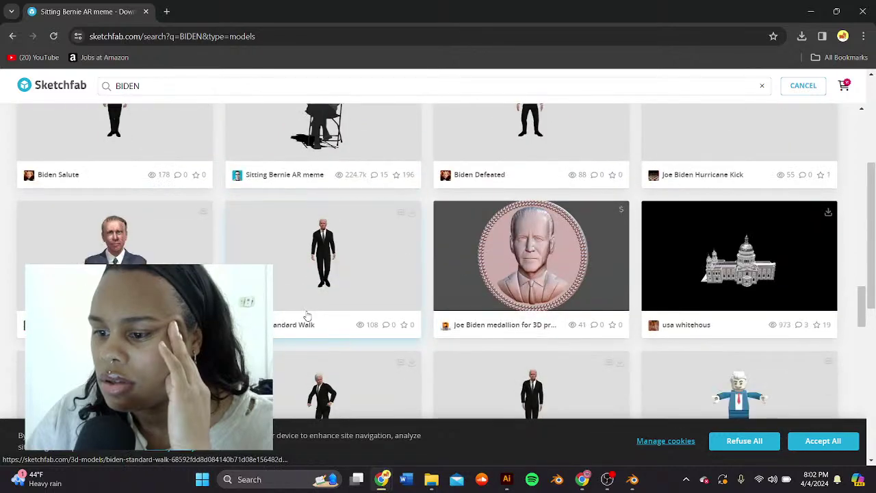
{"action": "scroll", "coordinate": [315, 294], "scroll_direction": "up", "scroll_amount": 2}
{"action": "left_click", "coordinate": [345, 196]}
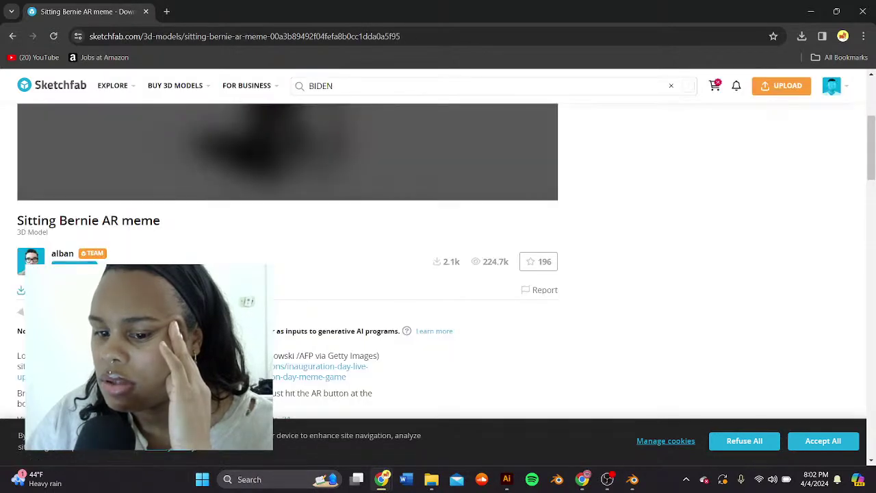
{"action": "left_click", "coordinate": [337, 280]}
{"action": "scroll", "coordinate": [343, 288], "scroll_direction": "down", "scroll_amount": 3}
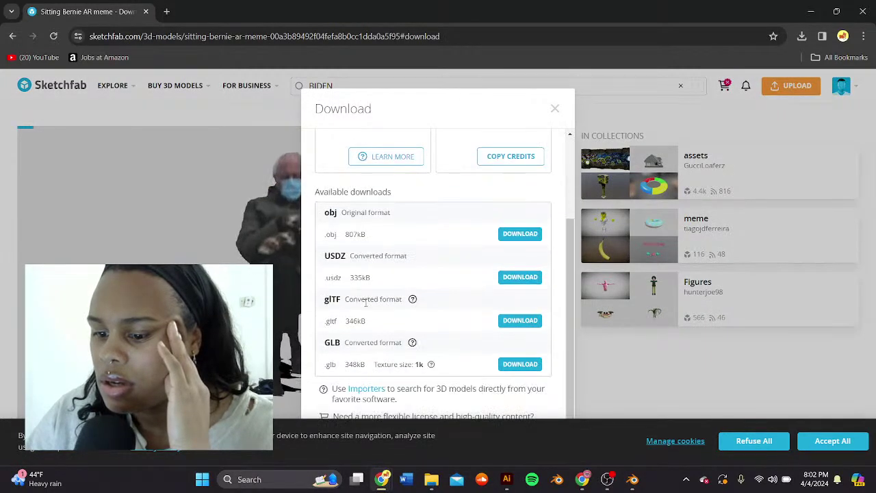
Step: Switch to Blender and try to import the glTF 2.0 scene file from the first folder inside Downloads
{"action": "left_click", "coordinate": [633, 480]}
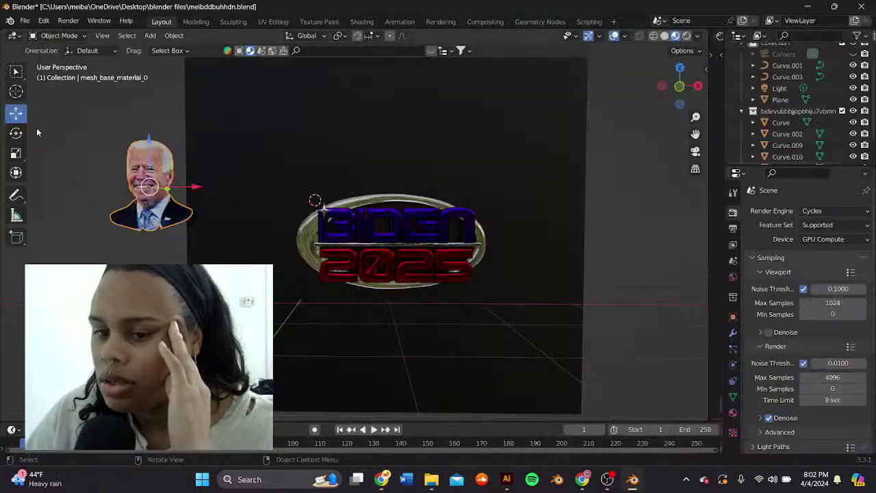
{"action": "left_click", "coordinate": [26, 21]}
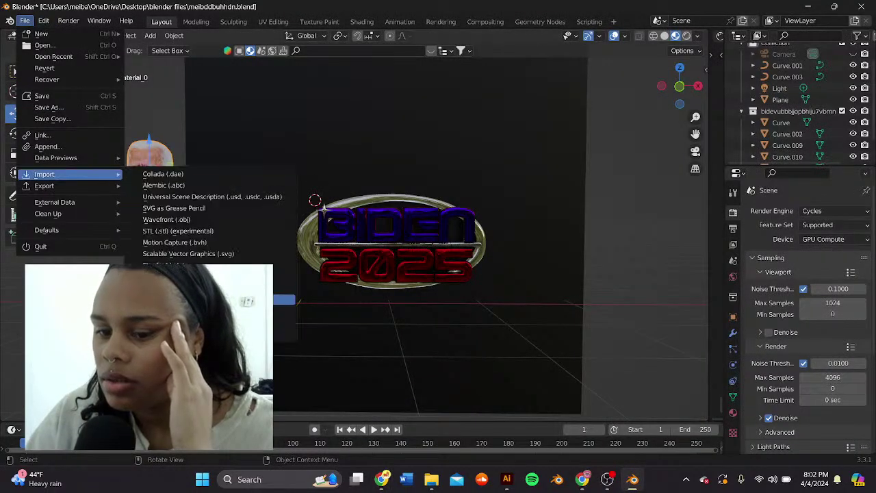
{"action": "left_click", "coordinate": [164, 299]}
{"action": "scroll", "coordinate": [82, 294], "scroll_direction": "down", "scroll_amount": 4}
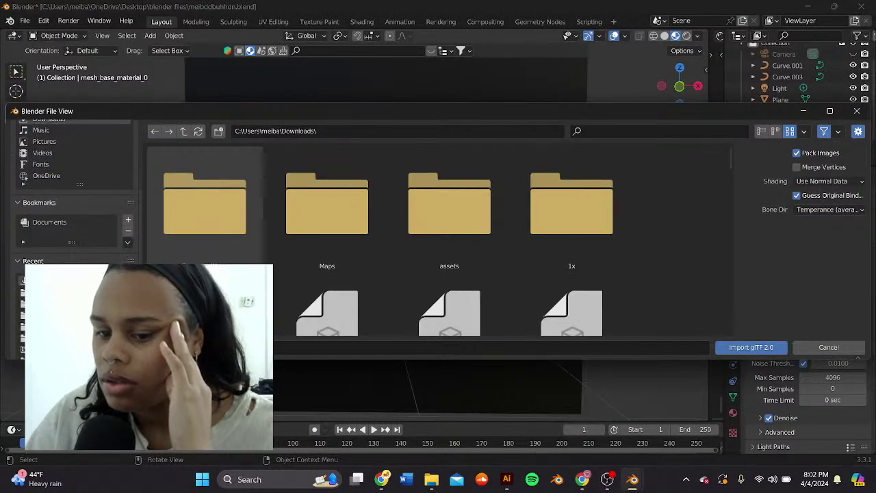
{"action": "double_click", "coordinate": [204, 205]}
{"action": "double_click", "coordinate": [194, 219]}
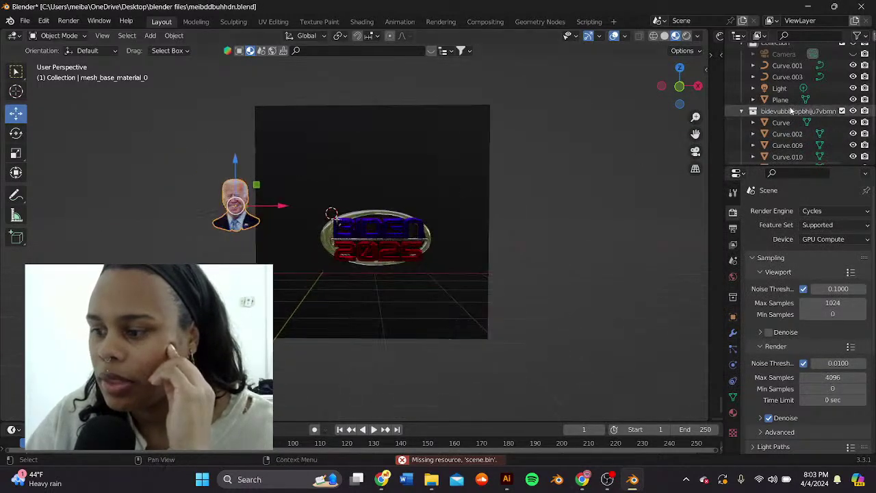
Step: Select the Sketchfab_model empty and move the Biden bust up beside the backdrop plane
{"action": "scroll", "coordinate": [785, 115], "scroll_direction": "down", "scroll_amount": 2}
{"action": "left_click", "coordinate": [786, 141]}
{"action": "scroll", "coordinate": [445, 187], "scroll_direction": "down", "scroll_amount": 2}
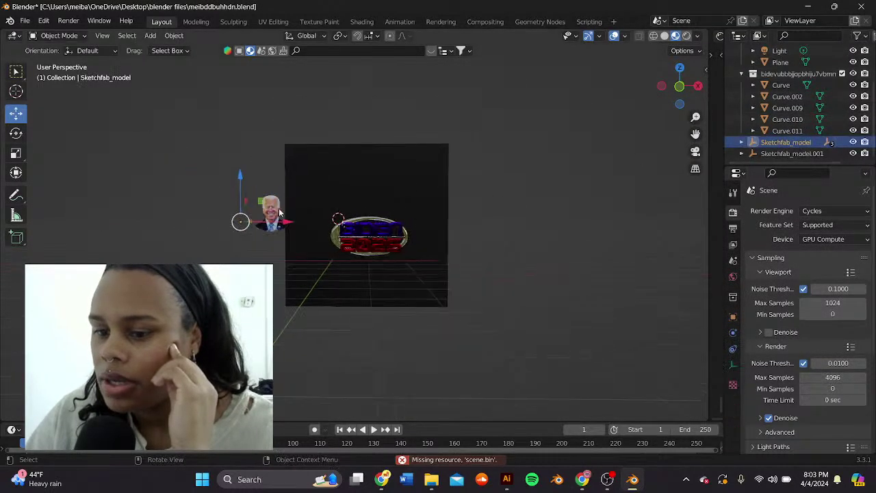
{"action": "key", "text": "g"}
{"action": "mouse_move", "coordinate": [260, 202]}
{"action": "left_mouse_down"}
{"action": "mouse_move", "coordinate": [255, 171]}
{"action": "mouse_move", "coordinate": [246, 177]}
{"action": "left_mouse_up"}
Step: Select Sketchfab_model.001, place it above the backdrop plane and scale it up
{"action": "left_click", "coordinate": [791, 154]}
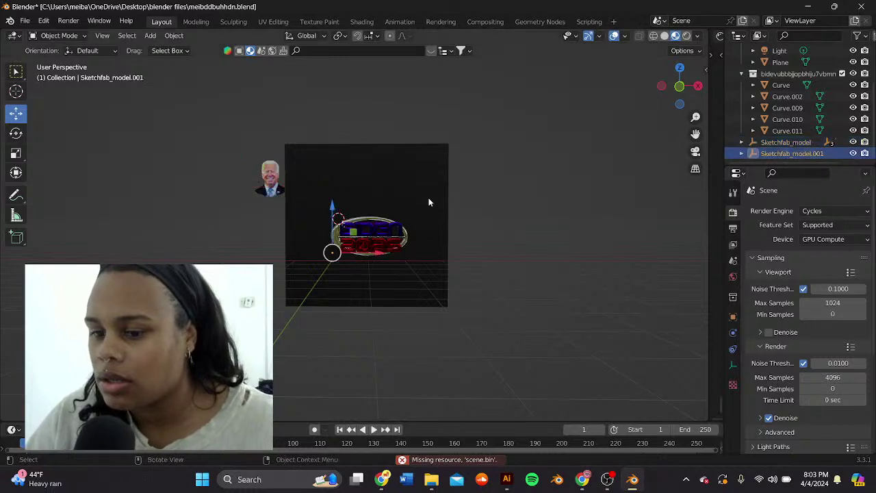
{"action": "key", "text": "s"}
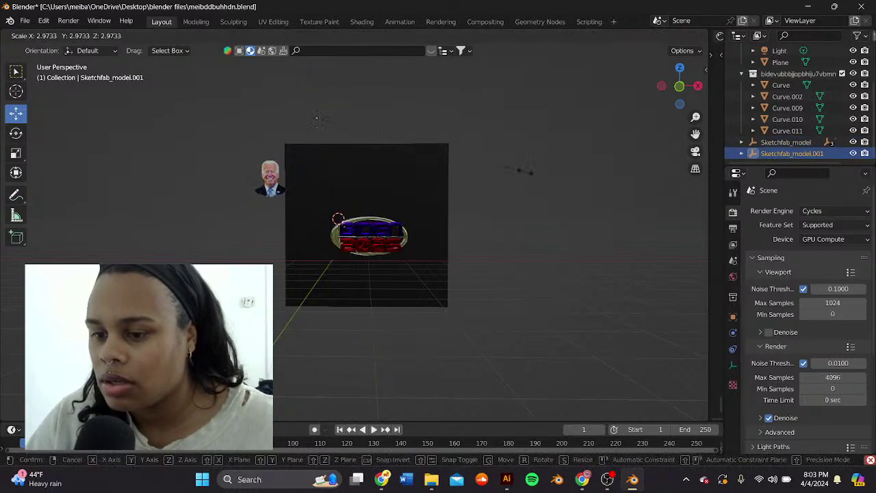
{"action": "left_click", "coordinate": [432, 137]}
{"action": "key", "text": "s"}
{"action": "left_click", "coordinate": [539, 146]}
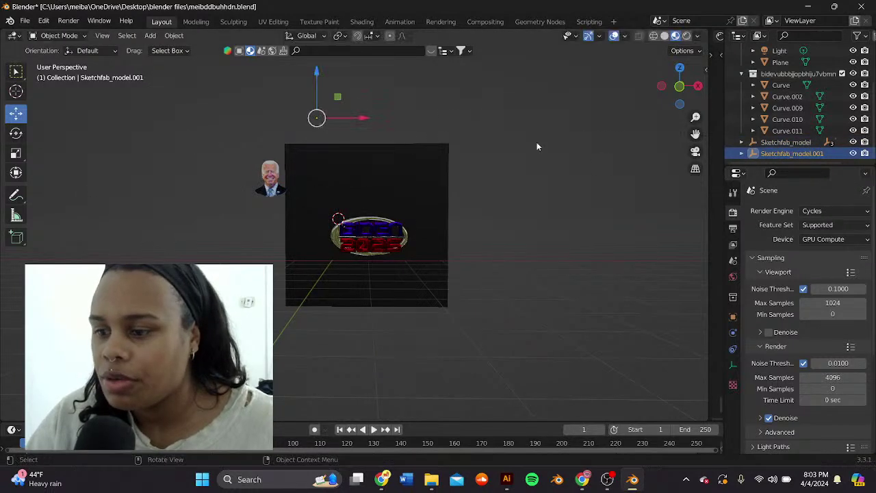
Step: Examine the space around Sketchfab_model.001 from several angles and distances for imported geometry
{"action": "left_click_drag", "start_coordinate": [695, 135], "coordinate": [721, 232]}
{"action": "scroll", "coordinate": [699, 132], "scroll_direction": "up", "scroll_amount": 1}
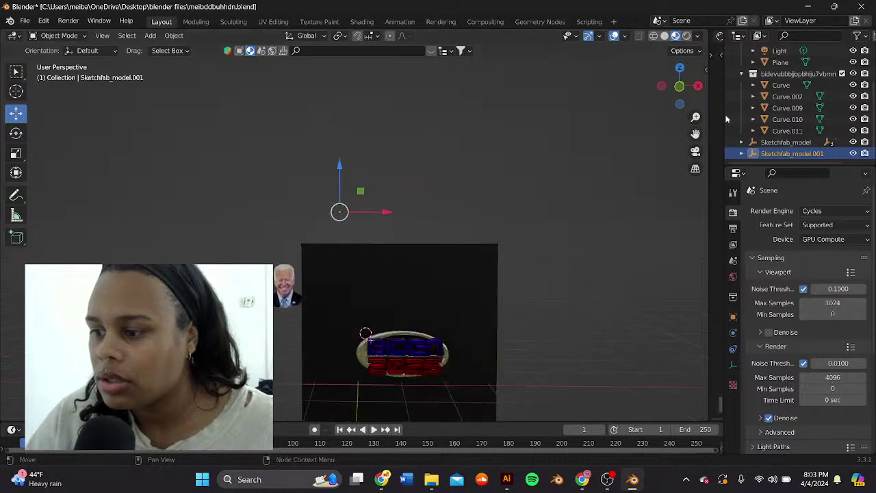
{"action": "scroll", "coordinate": [743, 110], "scroll_direction": "up", "scroll_amount": 3}
{"action": "middle_click_drag", "start_coordinate": [375, 166], "coordinate": [386, 147]}
{"action": "scroll", "coordinate": [385, 148], "scroll_direction": "down", "scroll_amount": 6}
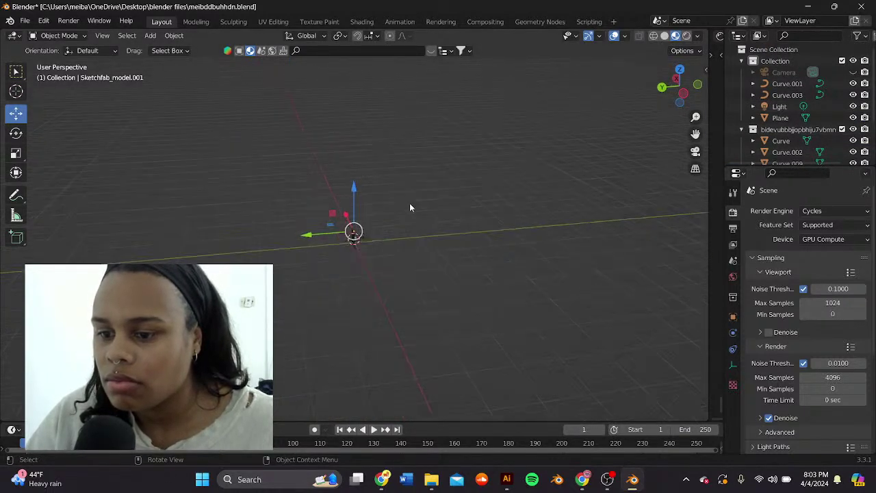
{"action": "scroll", "coordinate": [428, 236], "scroll_direction": "up", "scroll_amount": 5}
{"action": "middle_click_drag", "start_coordinate": [425, 242], "coordinate": [323, 192]}
{"action": "scroll", "coordinate": [323, 193], "scroll_direction": "up", "scroll_amount": 3}
{"action": "scroll", "coordinate": [736, 155], "scroll_direction": "down", "scroll_amount": 4}
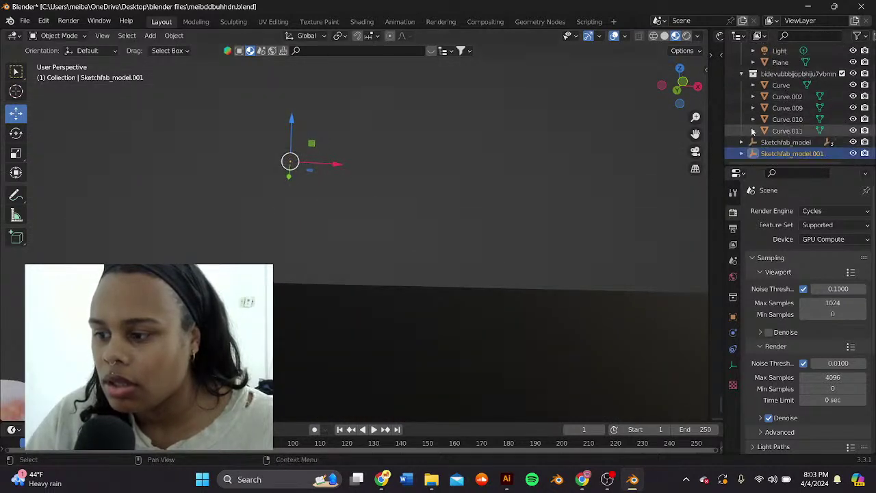
Step: Enlarge the Project Name.obj empty nested under Sketchfab_model.001 and delete it
{"action": "scroll", "coordinate": [743, 150], "scroll_direction": "down", "scroll_amount": 1}
{"action": "left_click", "coordinate": [771, 153]}
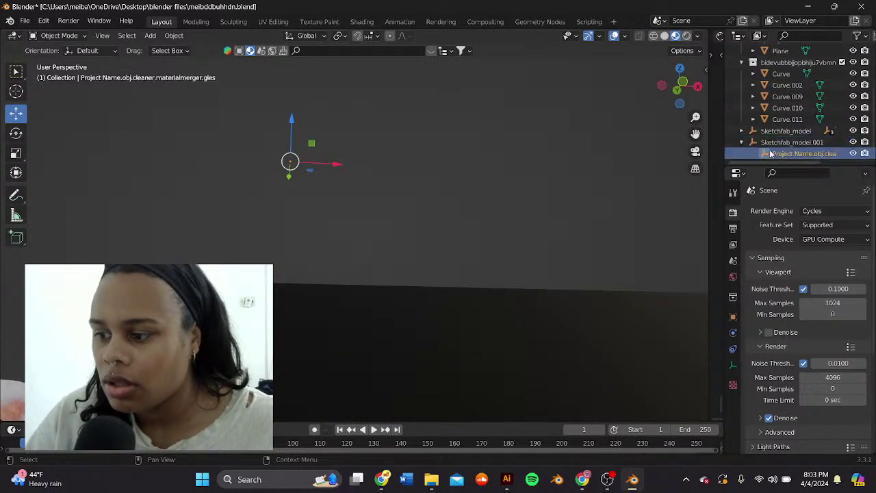
{"action": "scroll", "coordinate": [393, 172], "scroll_direction": "down", "scroll_amount": 5}
{"action": "key", "text": "s"}
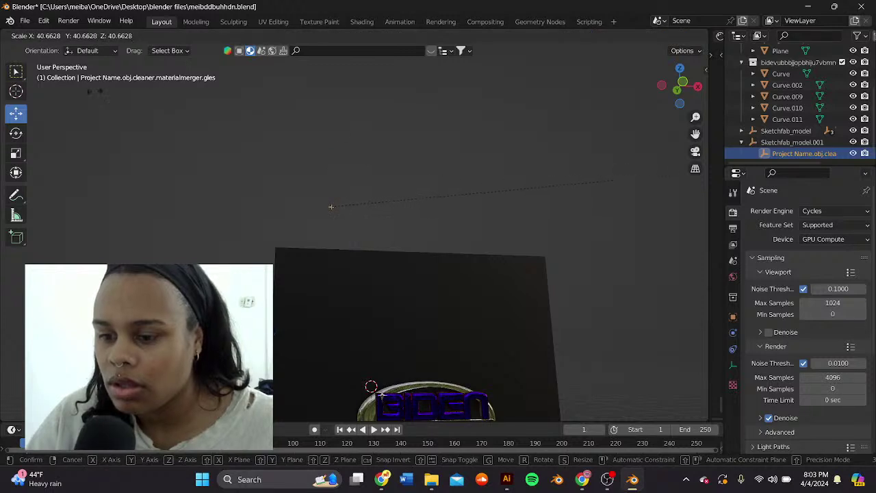
{"action": "left_click", "coordinate": [204, 71]}
{"action": "key", "text": "s"}
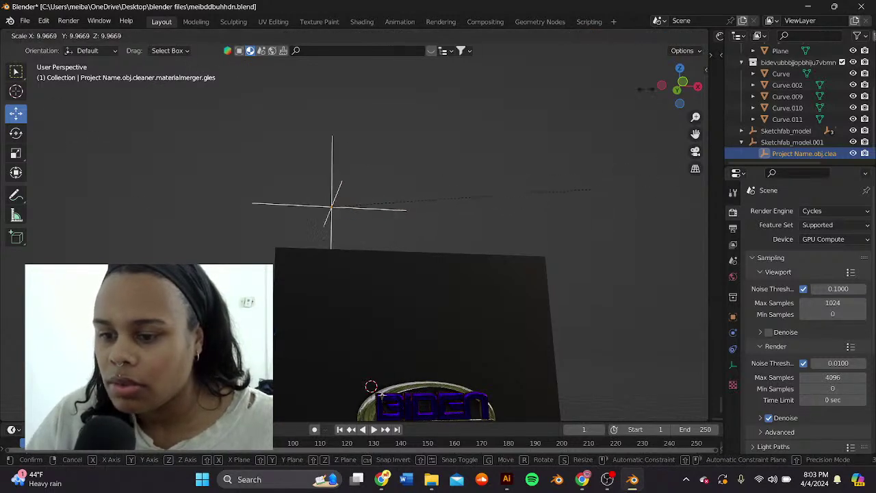
{"action": "left_click", "coordinate": [322, 215]}
{"action": "key", "text": "Escape"}
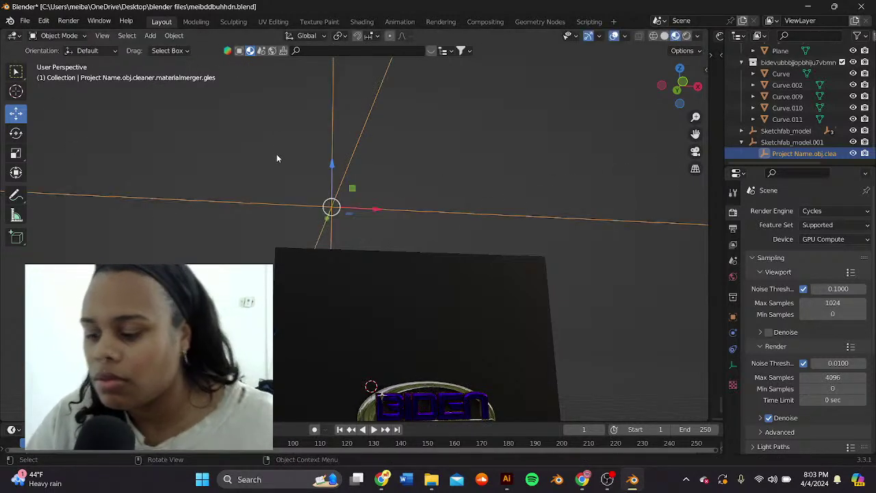
{"action": "key", "text": "Delete"}
{"action": "scroll", "coordinate": [572, 177], "scroll_direction": "down", "scroll_amount": 8}
{"action": "middle_click_drag", "start_coordinate": [556, 166], "coordinate": [565, 201]}
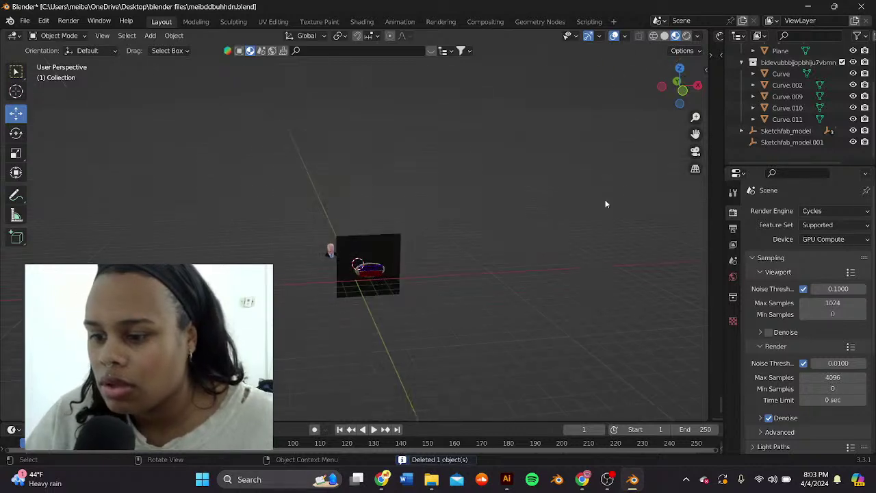
Step: Select the remaining Sketchfab_model.001 empty, scale it up repeatedly and delete it
{"action": "left_click", "coordinate": [822, 143]}
{"action": "left_click", "coordinate": [794, 153]}
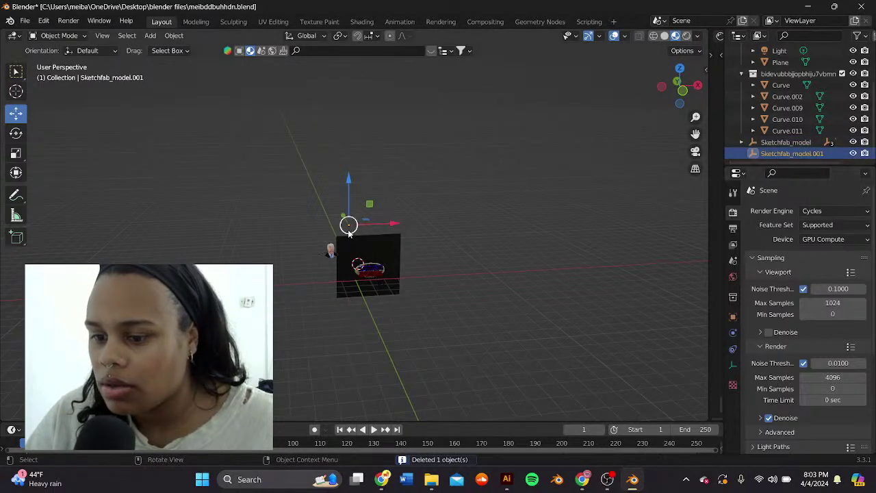
{"action": "key", "text": "s"}
{"action": "left_click", "coordinate": [629, 407]}
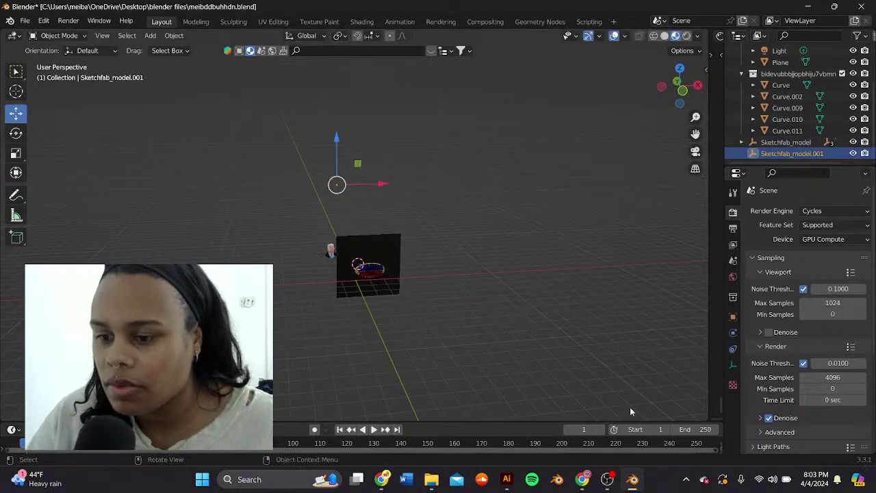
{"action": "scroll", "coordinate": [503, 309], "scroll_direction": "down", "scroll_amount": 13}
{"action": "scroll", "coordinate": [472, 291], "scroll_direction": "up", "scroll_amount": 5}
{"action": "key", "text": "s"}
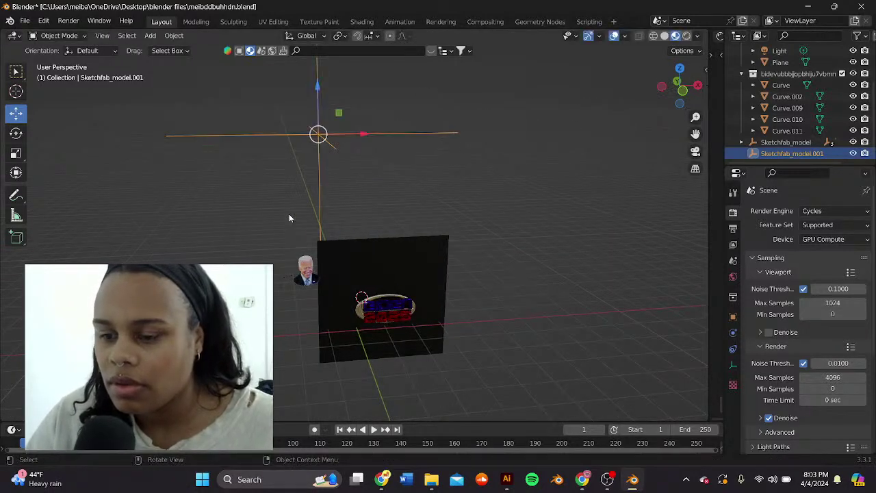
{"action": "left_click", "coordinate": [189, 63]}
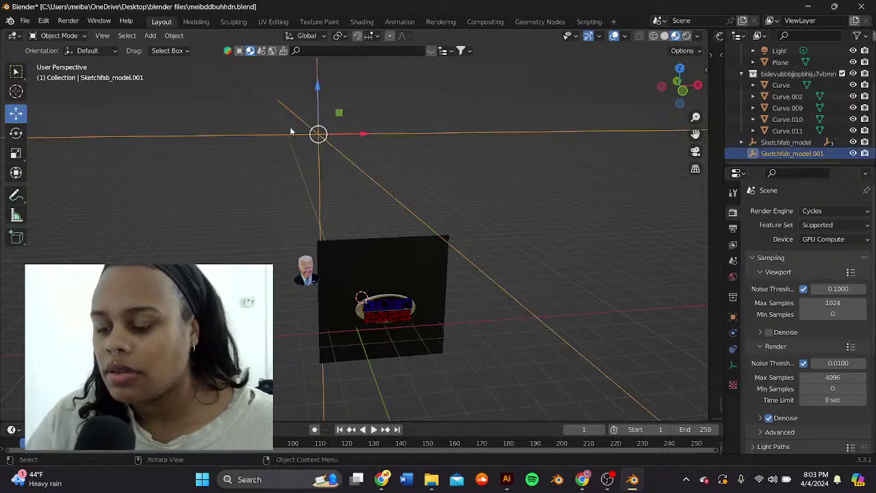
{"action": "key", "text": "Delete"}
Step: Move the Biden bust from beside the backdrop to the middle of the logo, its chest behind the BIDEN lettering
{"action": "middle_click_drag", "start_coordinate": [389, 273], "coordinate": [379, 253]}
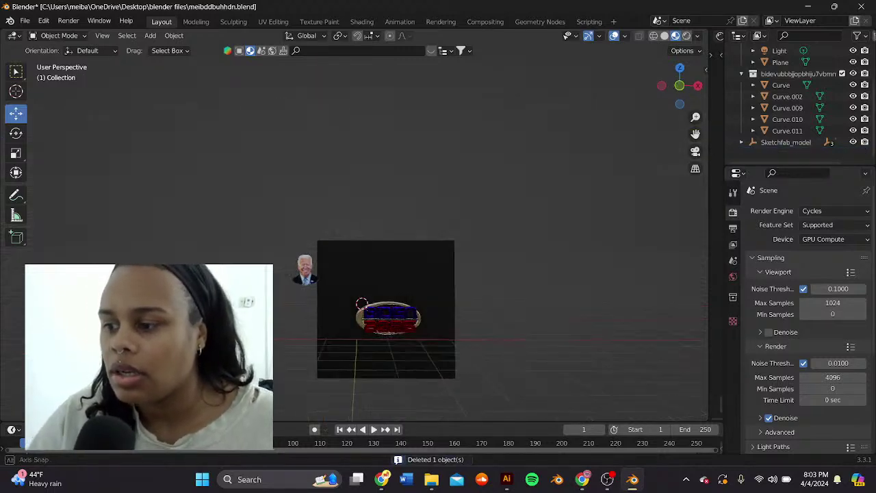
{"action": "left_click", "coordinate": [307, 281]}
{"action": "scroll", "coordinate": [307, 281], "scroll_direction": "up", "scroll_amount": 5}
{"action": "left_click_drag", "start_coordinate": [235, 323], "coordinate": [414, 378]}
{"action": "scroll", "coordinate": [437, 390], "scroll_direction": "up", "scroll_amount": 1}
{"action": "scroll", "coordinate": [438, 390], "scroll_direction": "down", "scroll_amount": 4}
{"action": "left_click_drag", "start_coordinate": [695, 134], "coordinate": [581, 158]}
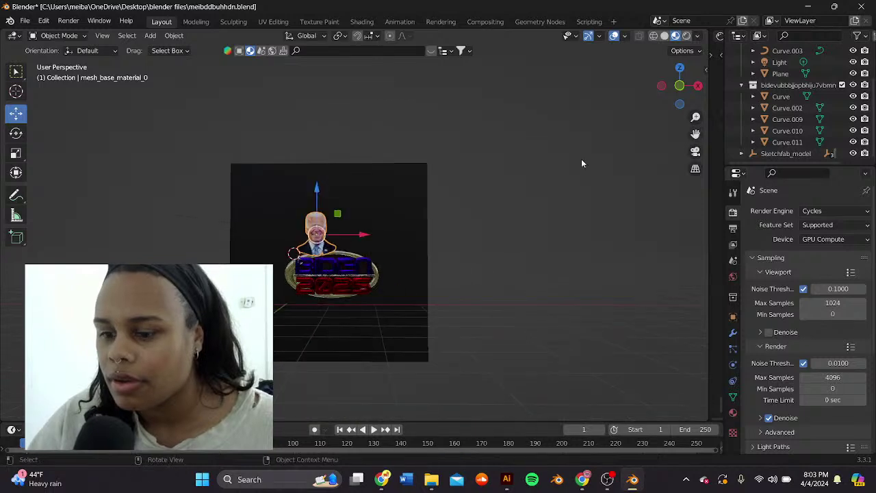
{"action": "scroll", "coordinate": [374, 198], "scroll_direction": "up", "scroll_amount": 4}
{"action": "left_click_drag", "start_coordinate": [276, 236], "coordinate": [308, 260]}
Step: Select the backdrop plane, preview the scene in rendered shading and inspect the bust's face up close
{"action": "left_click", "coordinate": [447, 172]}
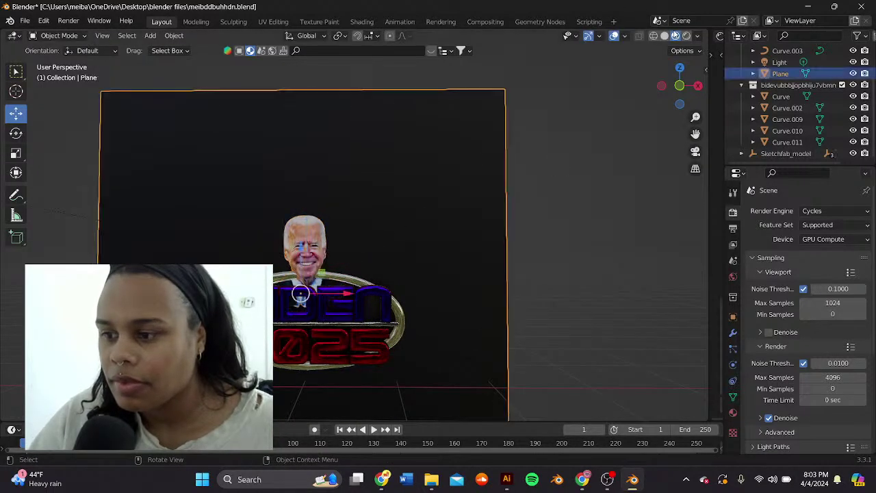
{"action": "left_click", "coordinate": [687, 36]}
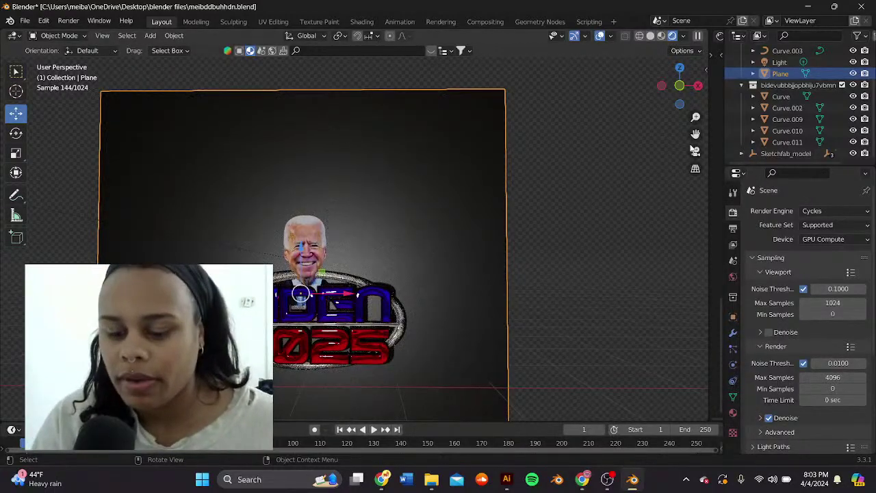
{"action": "scroll", "coordinate": [691, 149], "scroll_direction": "up", "scroll_amount": 4}
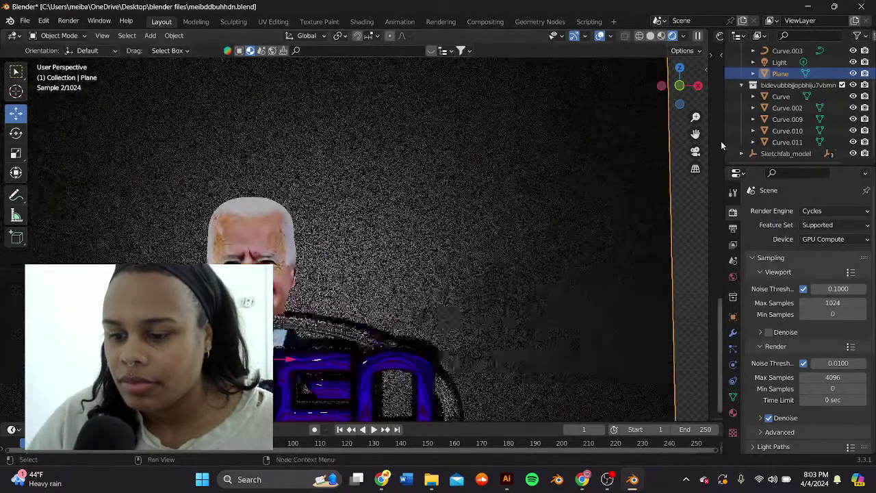
{"action": "scroll", "coordinate": [732, 138], "scroll_direction": "up", "scroll_amount": 2}
{"action": "scroll", "coordinate": [493, 267], "scroll_direction": "up", "scroll_amount": 4}
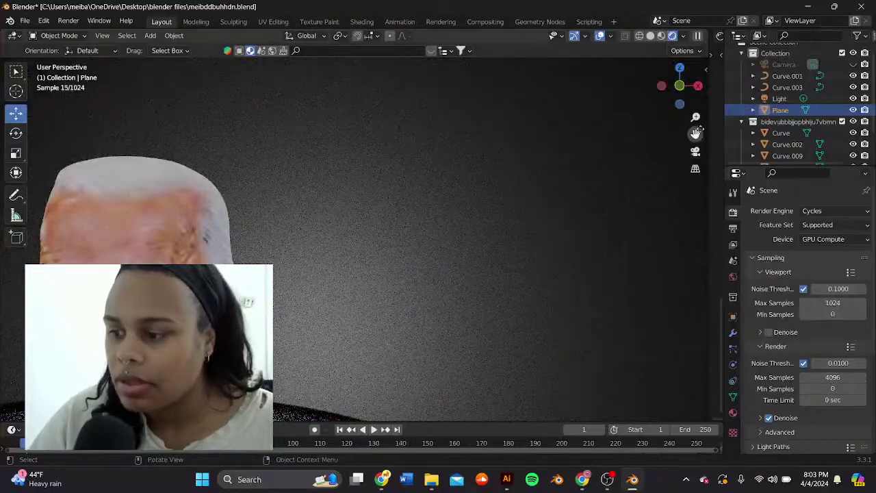
{"action": "left_click_drag", "start_coordinate": [695, 135], "coordinate": [670, 148]}
{"action": "scroll", "coordinate": [671, 144], "scroll_direction": "down", "scroll_amount": 5}
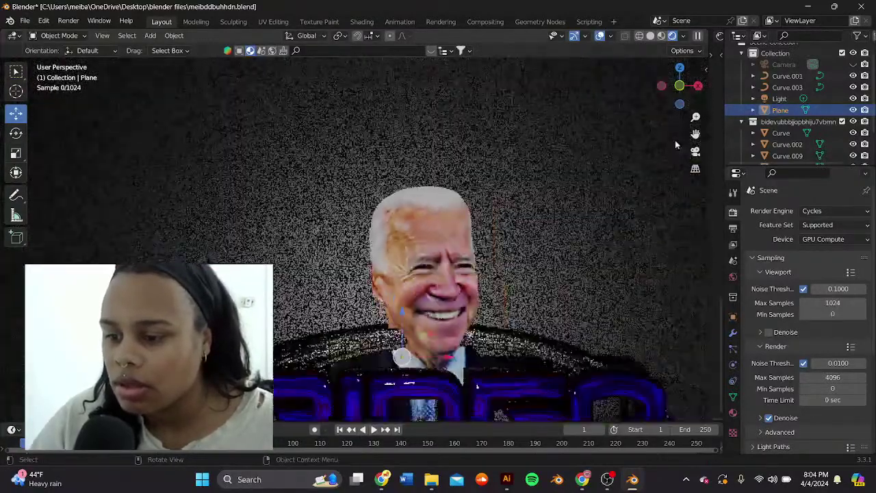
Step: Raise the Biden bust slightly so its shoulders show above the logo's oval ring
{"action": "middle_click_drag", "start_coordinate": [364, 204], "coordinate": [416, 210]}
{"action": "left_click", "coordinate": [377, 204]}
{"action": "left_click_drag", "start_coordinate": [364, 193], "coordinate": [367, 169]}
{"action": "left_click", "coordinate": [274, 177]}
{"action": "mouse_move", "coordinate": [335, 249]}
{"action": "left_mouse_down"}
{"action": "mouse_move", "coordinate": [342, 250]}
{"action": "mouse_move", "coordinate": [334, 250]}
{"action": "left_mouse_up"}
{"action": "middle_click_drag", "start_coordinate": [501, 147], "coordinate": [447, 158]}
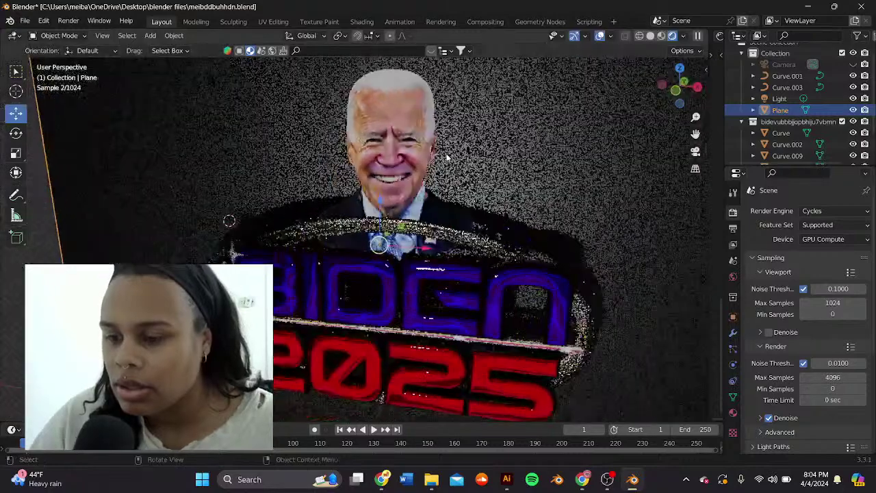
Step: Look through the camera and reframe it to face the front of the logo and bust
{"action": "scroll", "coordinate": [446, 158], "scroll_direction": "down", "scroll_amount": 2}
{"action": "left_click", "coordinate": [695, 151]}
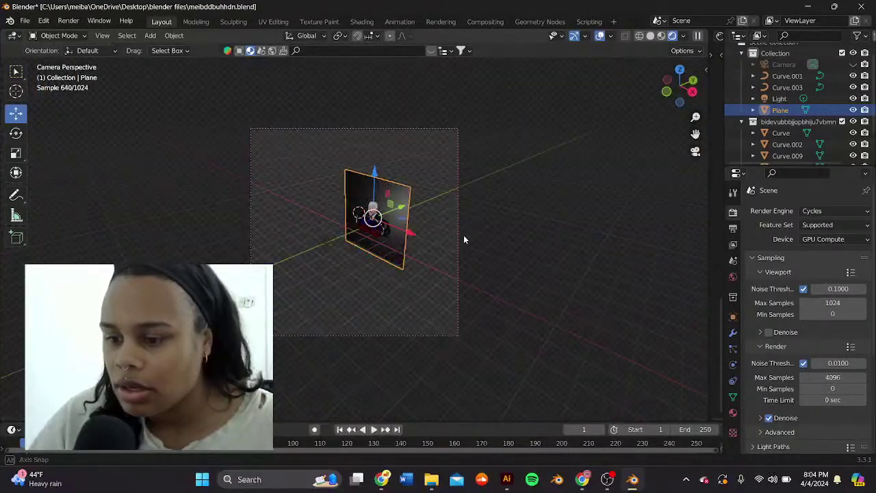
{"action": "middle_click_drag", "start_coordinate": [464, 236], "coordinate": [546, 218]}
{"action": "scroll", "coordinate": [545, 218], "scroll_direction": "up", "scroll_amount": 5}
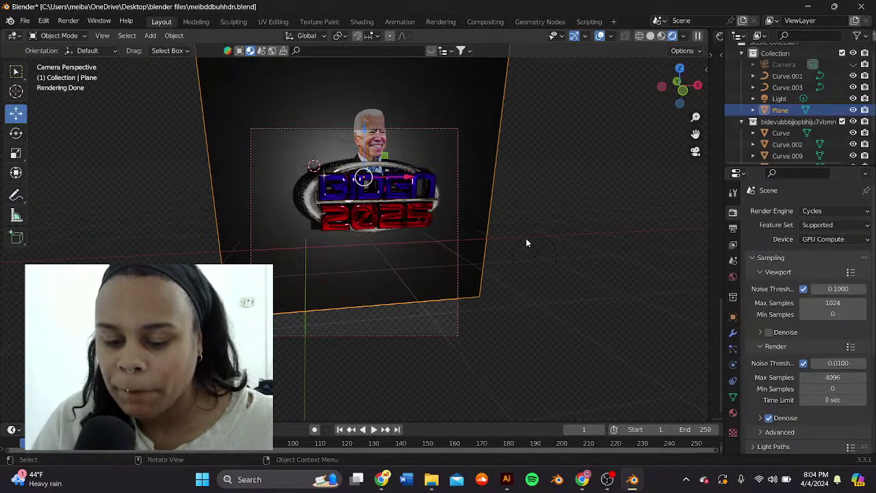
Step: Reframe the camera to face the BIDEN 2025 logo straight on, with the bust and oval ring filling the frame
{"action": "middle_click_drag", "start_coordinate": [524, 235], "coordinate": [520, 206]}
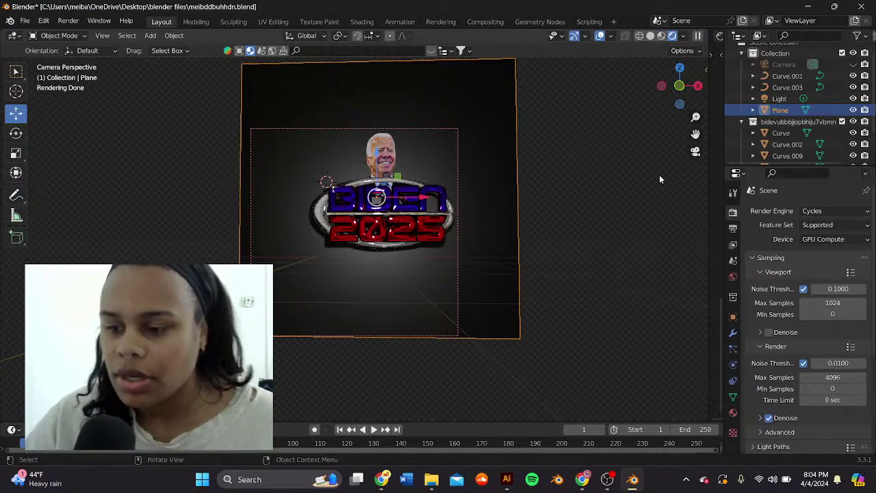
{"action": "middle_click_drag", "start_coordinate": [409, 164], "coordinate": [420, 173]}
{"action": "scroll", "coordinate": [677, 138], "scroll_direction": "up", "scroll_amount": 4}
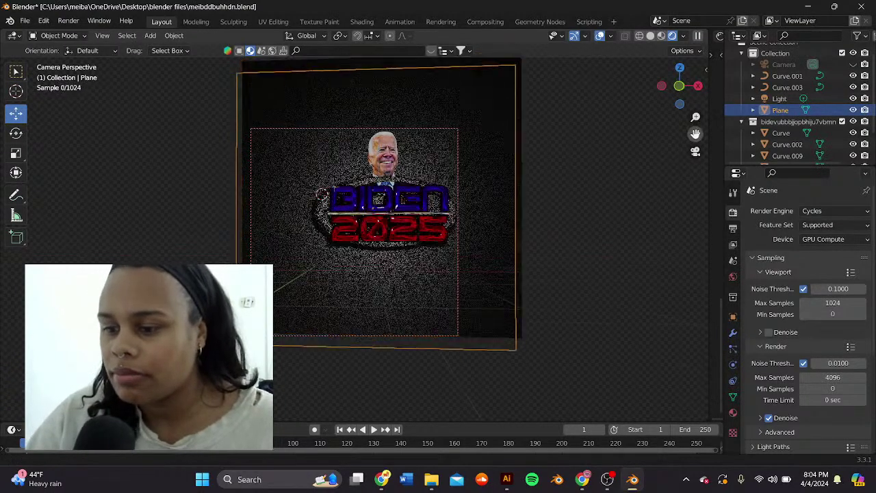
{"action": "left_click_drag", "start_coordinate": [695, 134], "coordinate": [670, 156]}
{"action": "scroll", "coordinate": [562, 207], "scroll_direction": "down", "scroll_amount": 1}
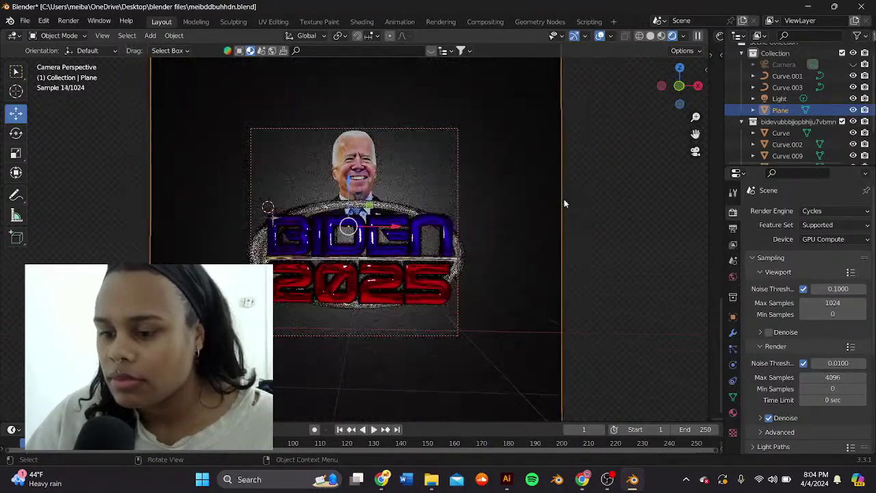
{"action": "scroll", "coordinate": [563, 202], "scroll_direction": "down", "scroll_amount": 2}
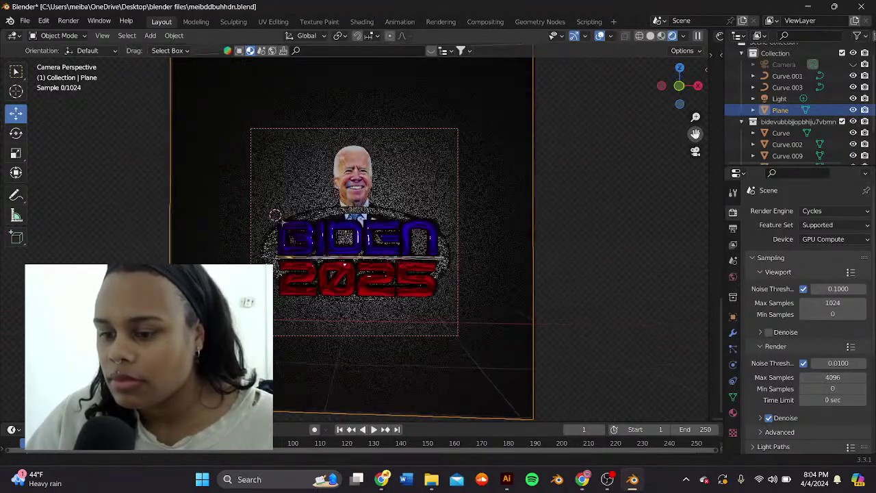
{"action": "left_click_drag", "start_coordinate": [695, 134], "coordinate": [693, 137]}
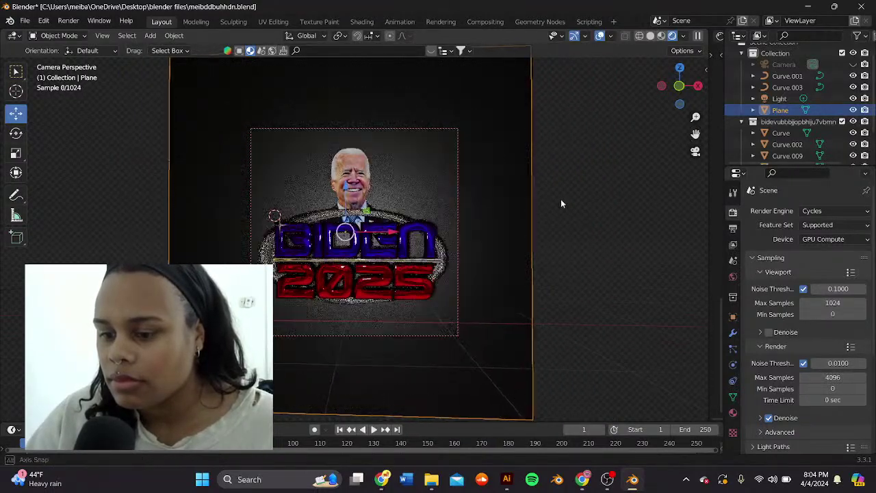
{"action": "middle_click_drag", "start_coordinate": [560, 199], "coordinate": [564, 198]}
Step: Enlarge the camera frame in the viewport and leave Camera to View locking turned on
{"action": "key", "text": "n"}
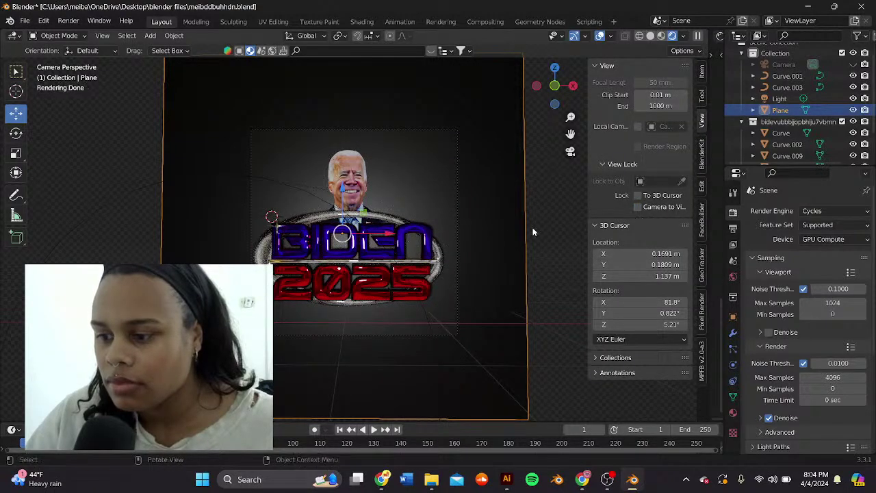
{"action": "scroll", "coordinate": [520, 225], "scroll_direction": "up", "scroll_amount": 3}
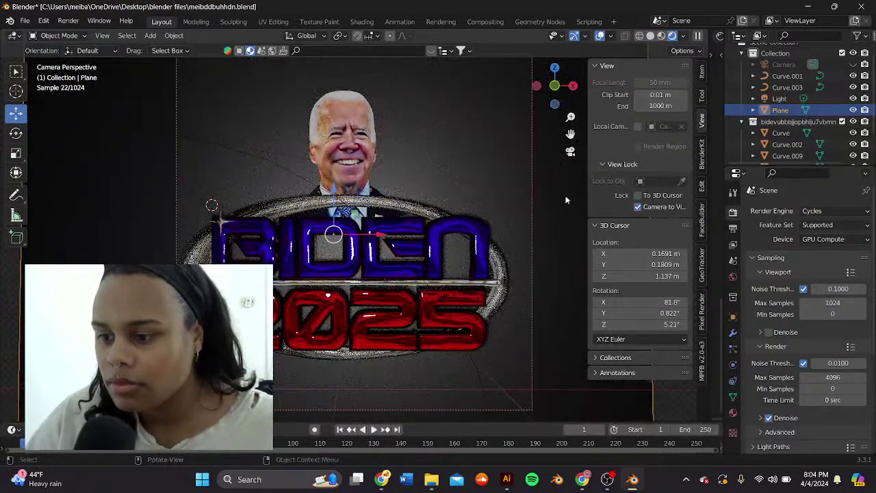
{"action": "key", "text": "n"}
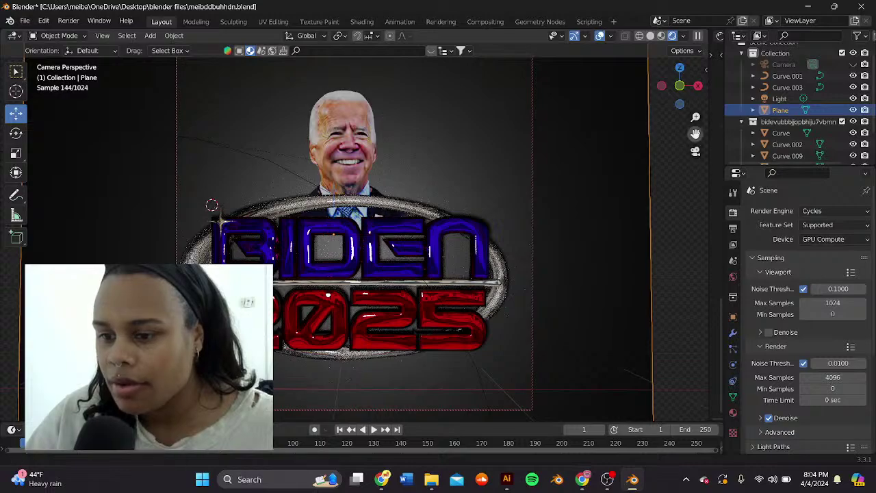
Step: Open a Shader Editor beside the viewport and replace the oval ring's Real Aesthetic Glass with a new material
{"action": "left_click_drag", "start_coordinate": [695, 134], "coordinate": [433, 137]}
{"action": "left_click", "coordinate": [415, 198]}
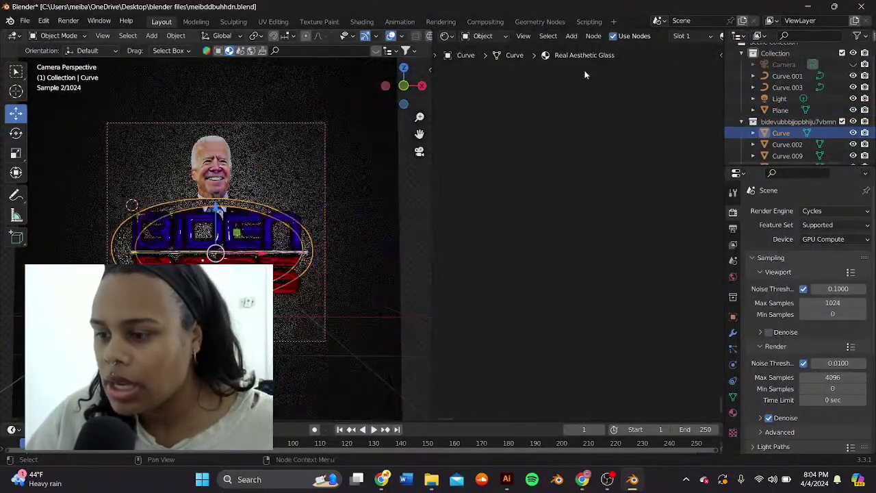
{"action": "scroll", "coordinate": [569, 38], "scroll_direction": "down", "scroll_amount": 10}
{"action": "left_click", "coordinate": [621, 36]}
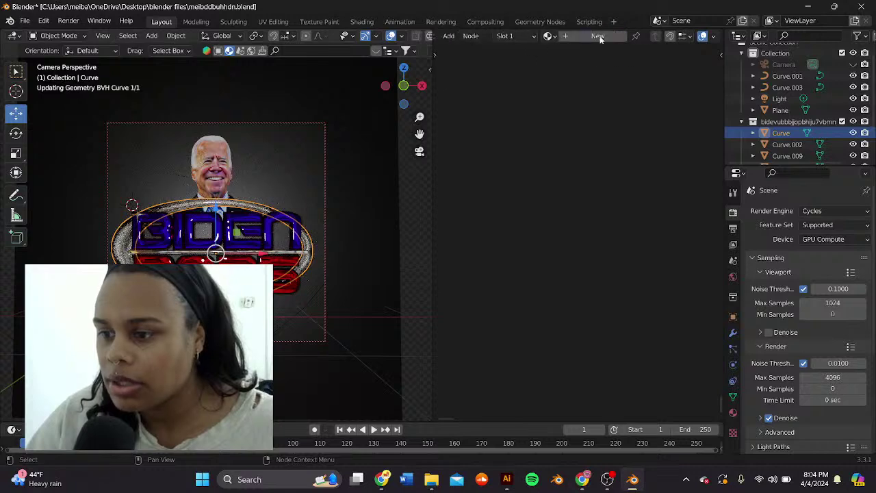
{"action": "left_click", "coordinate": [595, 36]}
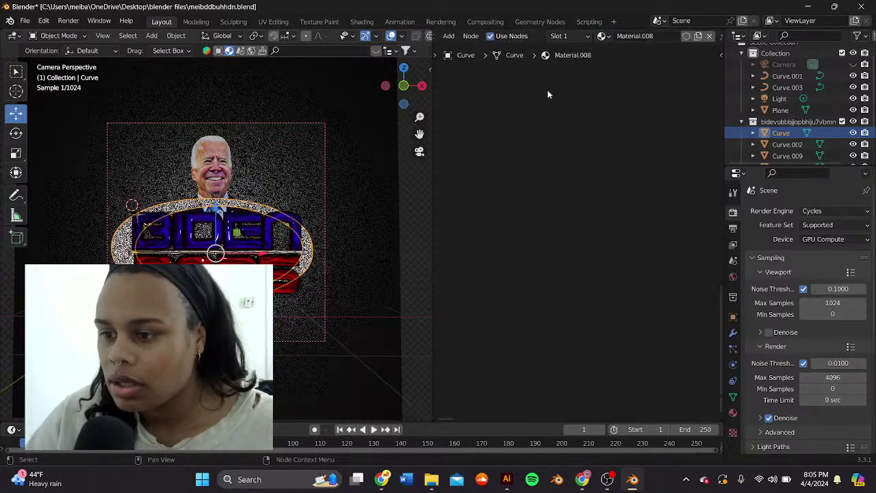
Step: Change the surface shader of the oval ring's new material to Emission
{"action": "left_click", "coordinate": [734, 413]}
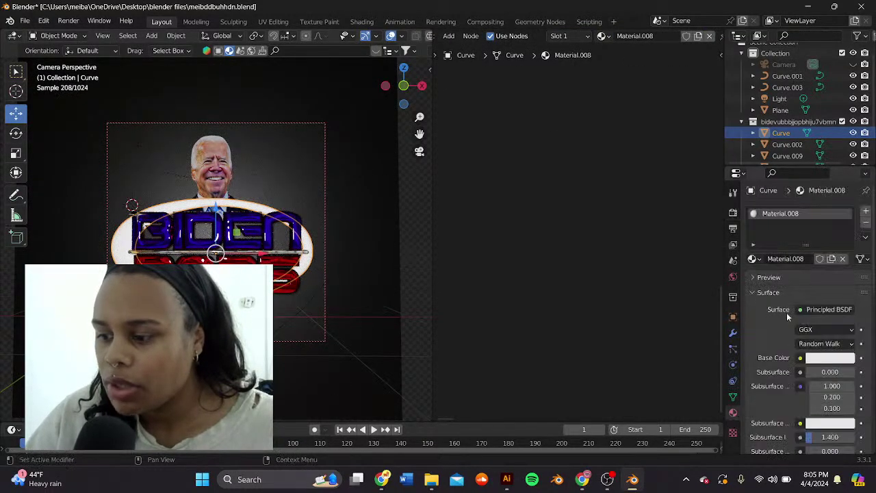
{"action": "scroll", "coordinate": [772, 291], "scroll_direction": "down", "scroll_amount": 4}
{"action": "key", "text": "Home"}
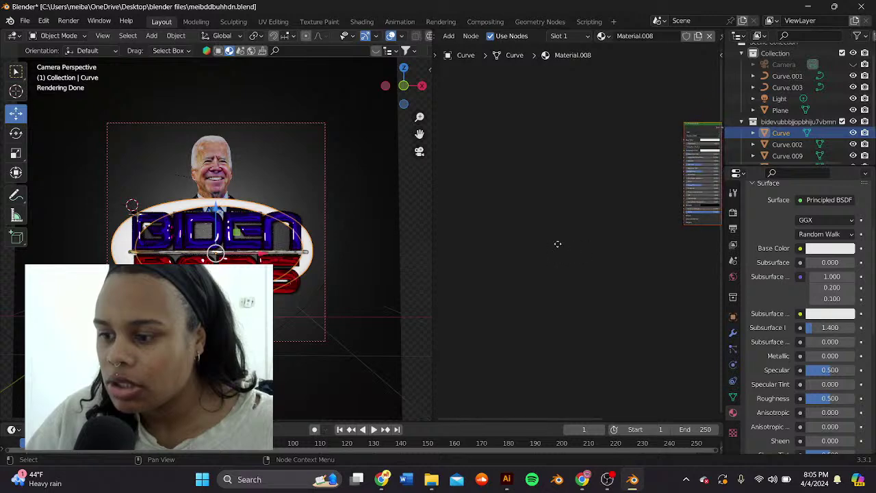
{"action": "scroll", "coordinate": [486, 181], "scroll_direction": "up", "scroll_amount": 5}
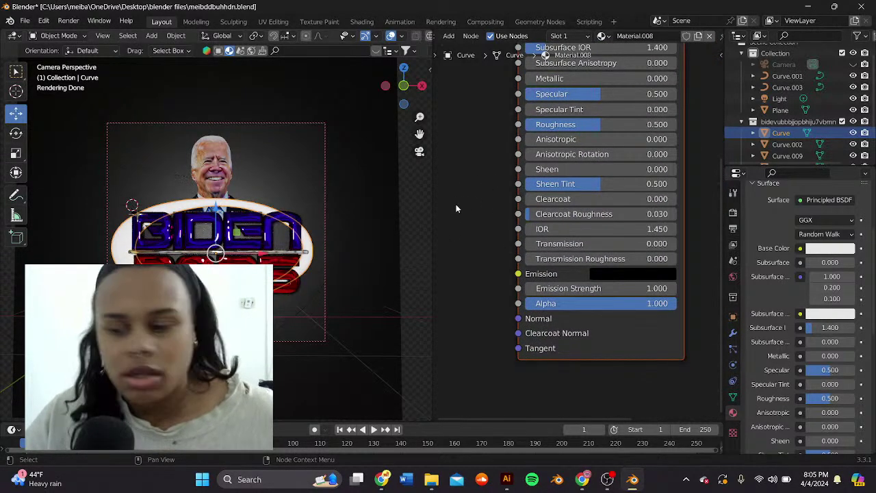
{"action": "middle_click_drag", "start_coordinate": [586, 135], "coordinate": [589, 219]}
{"action": "middle_click_drag", "start_coordinate": [630, 145], "coordinate": [608, 164]}
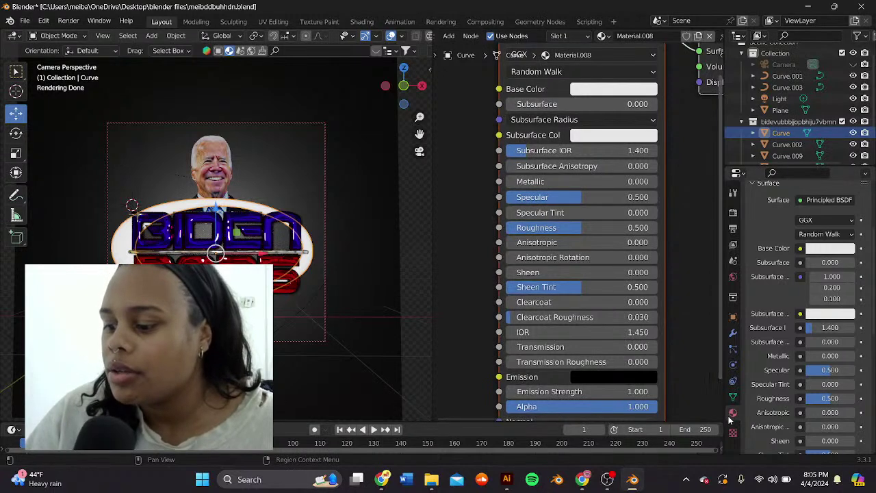
{"action": "scroll", "coordinate": [766, 262], "scroll_direction": "up", "scroll_amount": 4}
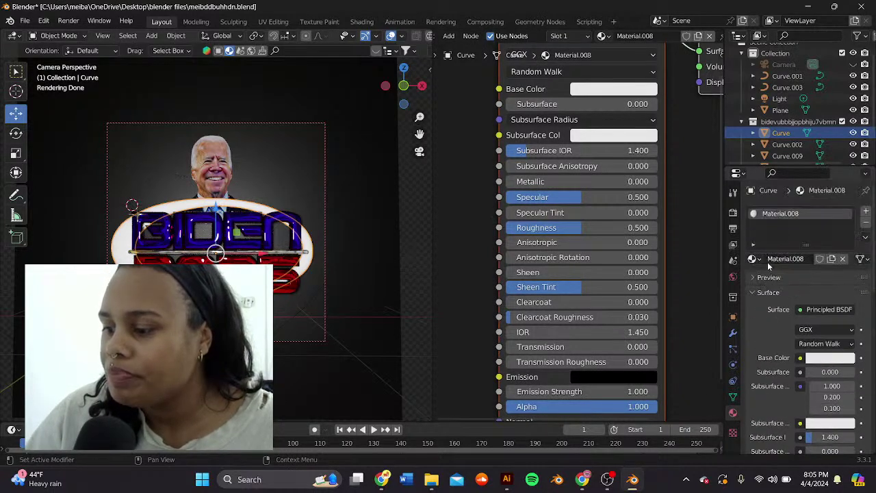
{"action": "scroll", "coordinate": [794, 299], "scroll_direction": "down", "scroll_amount": 2}
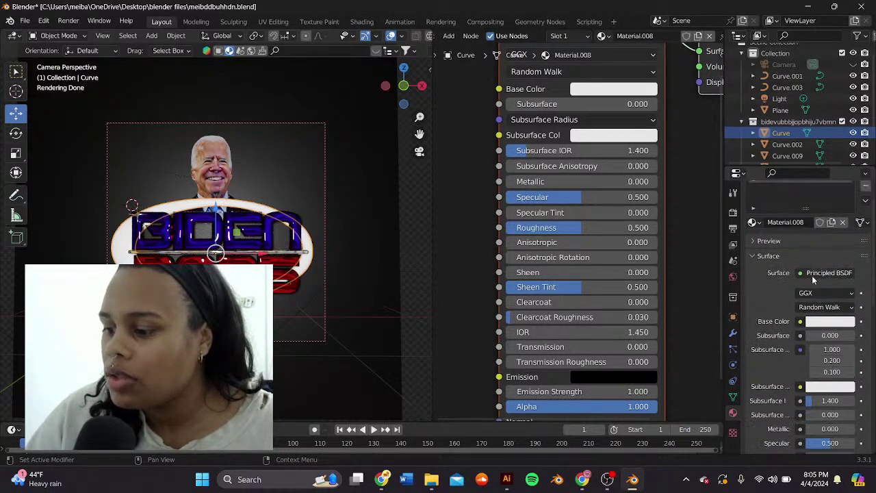
{"action": "left_click", "coordinate": [811, 275]}
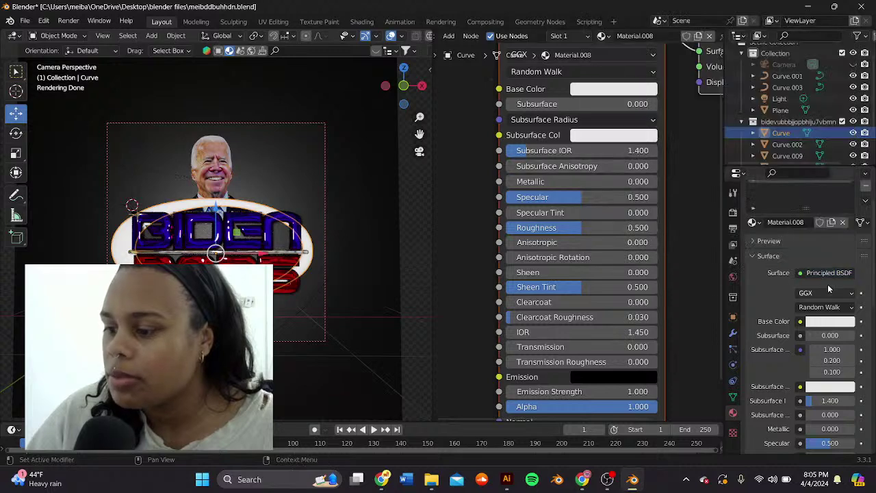
{"action": "left_click", "coordinate": [828, 274]}
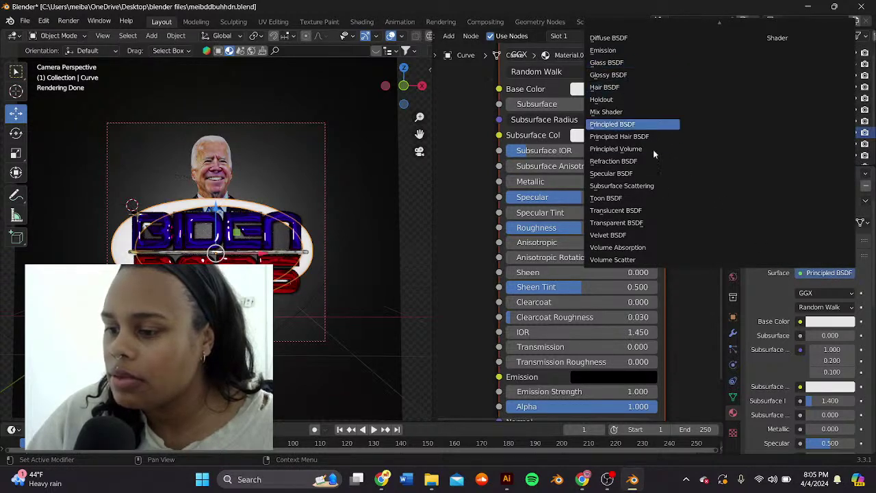
{"action": "left_click", "coordinate": [623, 49]}
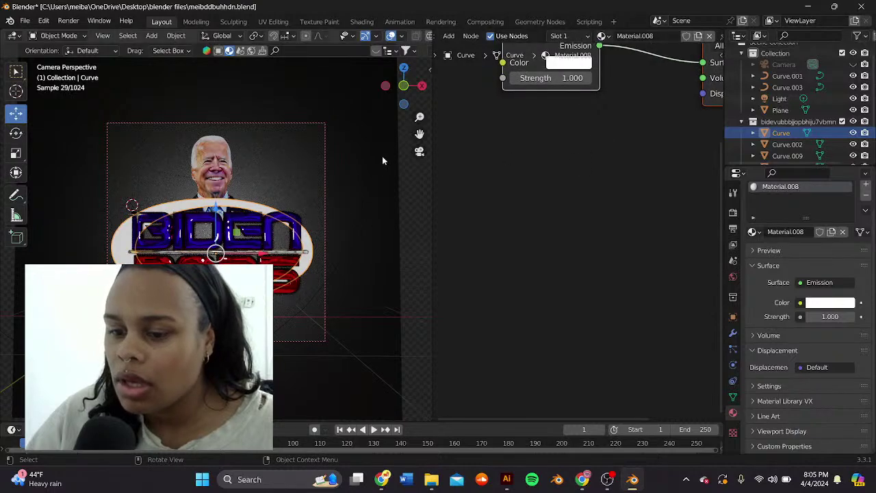
Step: Set the oval ring's emission strength to 445.5 and its emission colour to light blue, trying yellow first
{"action": "left_click_drag", "start_coordinate": [536, 78], "coordinate": [685, 78]}
{"action": "left_click", "coordinate": [331, 115]}
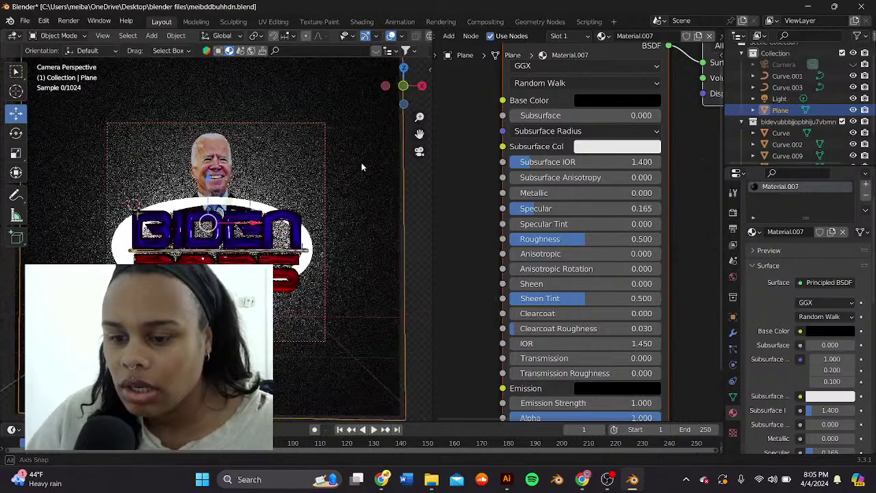
{"action": "left_click", "coordinate": [308, 245]}
{"action": "left_click", "coordinate": [586, 67]}
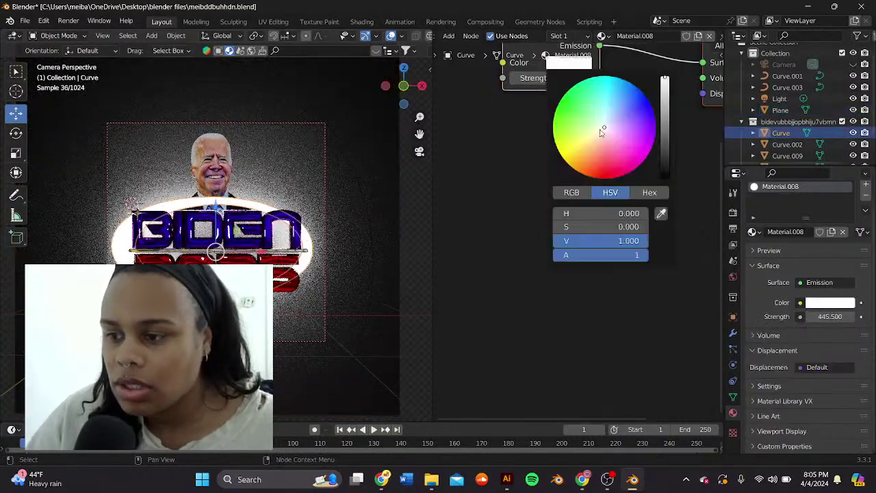
{"action": "left_click_drag", "start_coordinate": [601, 132], "coordinate": [579, 147]}
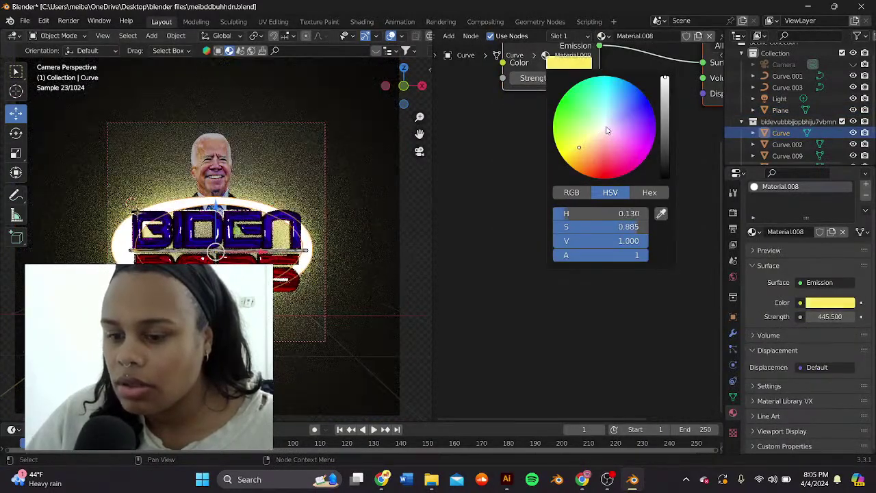
{"action": "left_click", "coordinate": [626, 106]}
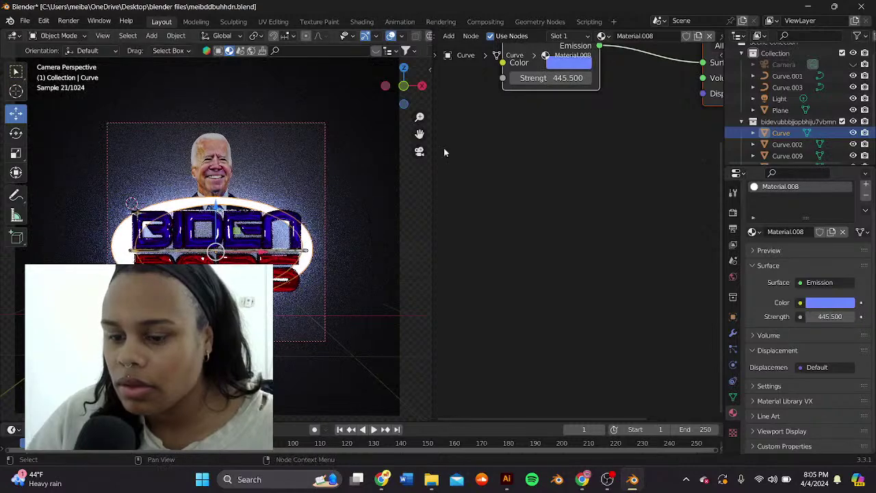
Step: Adjust the framing slightly, then leave the camera view to inspect the bust and glowing logo up close
{"action": "mouse_move", "coordinate": [419, 134]}
{"action": "left_mouse_down"}
{"action": "mouse_move", "coordinate": [431, 134]}
{"action": "mouse_move", "coordinate": [424, 132]}
{"action": "left_mouse_up"}
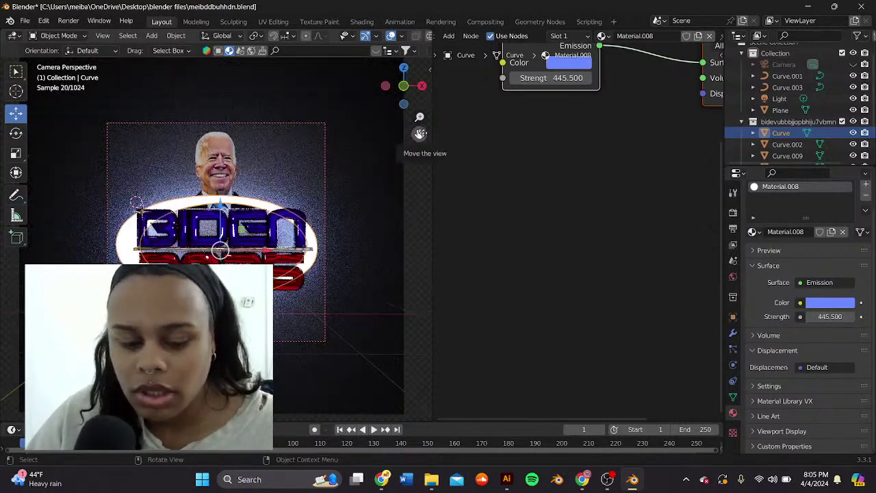
{"action": "left_click", "coordinate": [256, 178]}
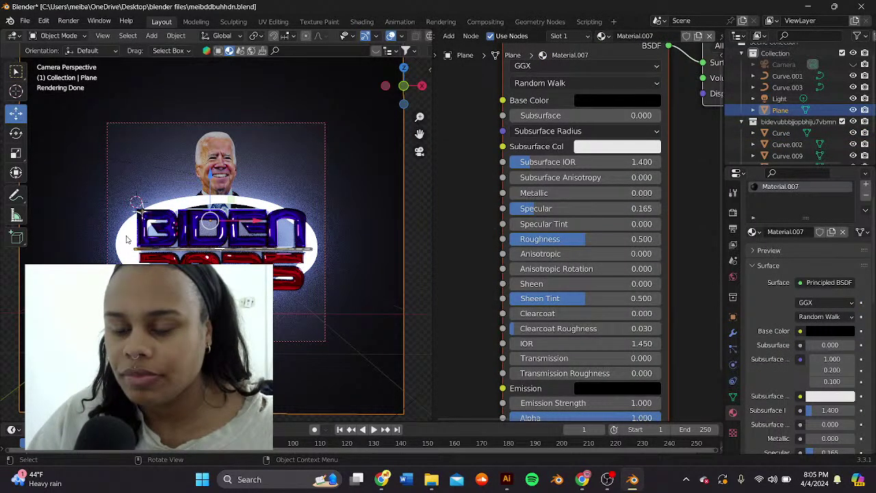
{"action": "left_click", "coordinate": [294, 199]}
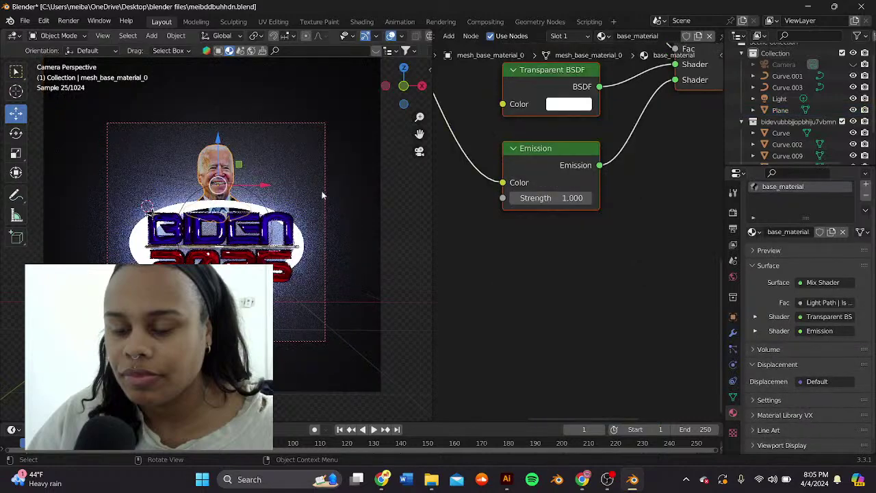
{"action": "middle_click_drag", "start_coordinate": [317, 201], "coordinate": [369, 212]}
{"action": "scroll", "coordinate": [391, 216], "scroll_direction": "up", "scroll_amount": 4}
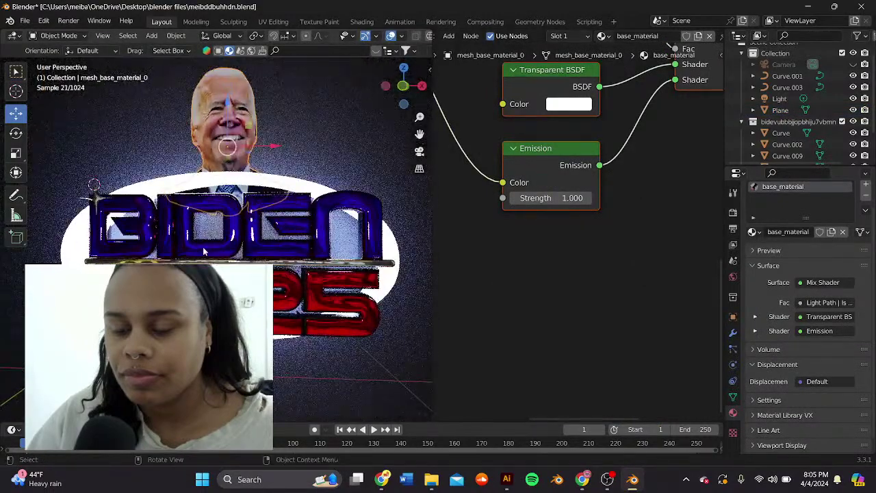
{"action": "left_click", "coordinate": [203, 246]}
Step: Select the scene's point light and change its type to Sun
{"action": "left_click", "coordinate": [779, 98]}
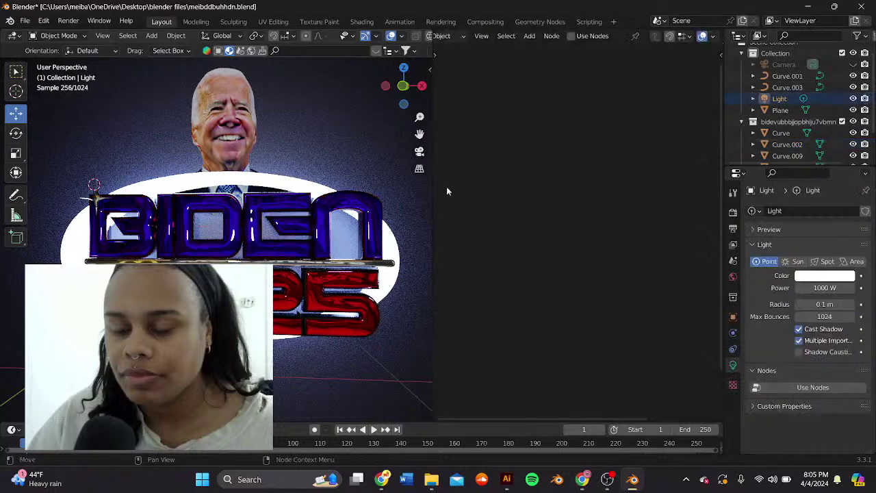
{"action": "scroll", "coordinate": [300, 228], "scroll_direction": "down", "scroll_amount": 6}
{"action": "scroll", "coordinate": [298, 222], "scroll_direction": "down", "scroll_amount": 6}
{"action": "middle_click_drag", "start_coordinate": [297, 221], "coordinate": [310, 219]}
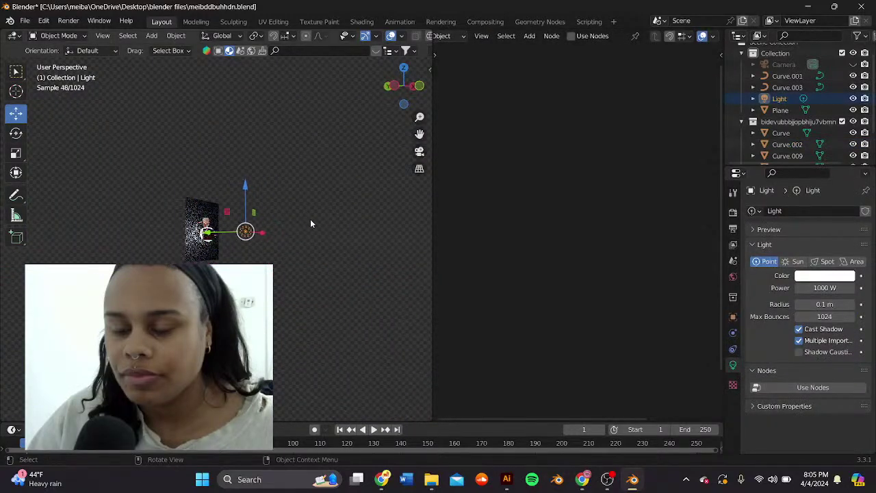
{"action": "scroll", "coordinate": [310, 219], "scroll_direction": "up", "scroll_amount": 6}
{"action": "left_click", "coordinate": [794, 261]}
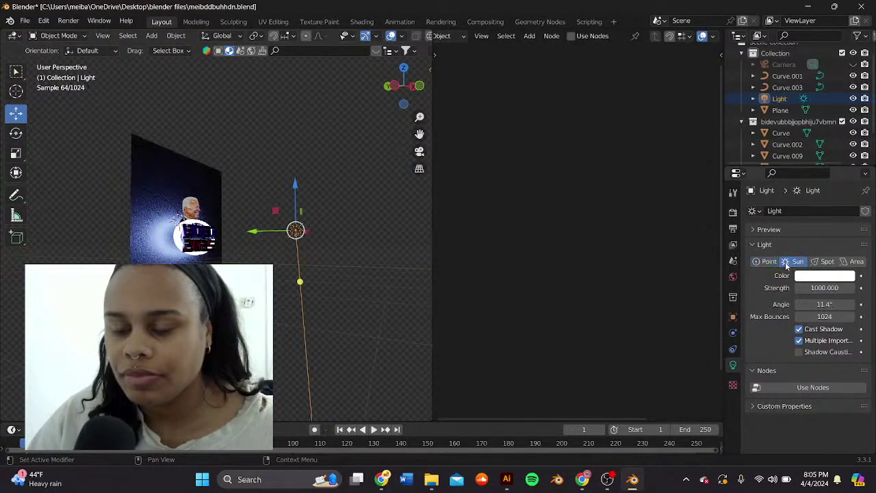
Step: Aim the sun light toward the front of the logo and set its strength to 3
{"action": "middle_click_drag", "start_coordinate": [299, 281], "coordinate": [285, 261]}
{"action": "mouse_move", "coordinate": [245, 258]}
{"action": "left_mouse_down"}
{"action": "mouse_move", "coordinate": [329, 306]}
{"action": "mouse_move", "coordinate": [274, 245]}
{"action": "mouse_move", "coordinate": [256, 244]}
{"action": "left_mouse_up"}
{"action": "type", "text": "3"}
{"action": "key", "text": "Return"}
{"action": "scroll", "coordinate": [361, 226], "scroll_direction": "up", "scroll_amount": 4}
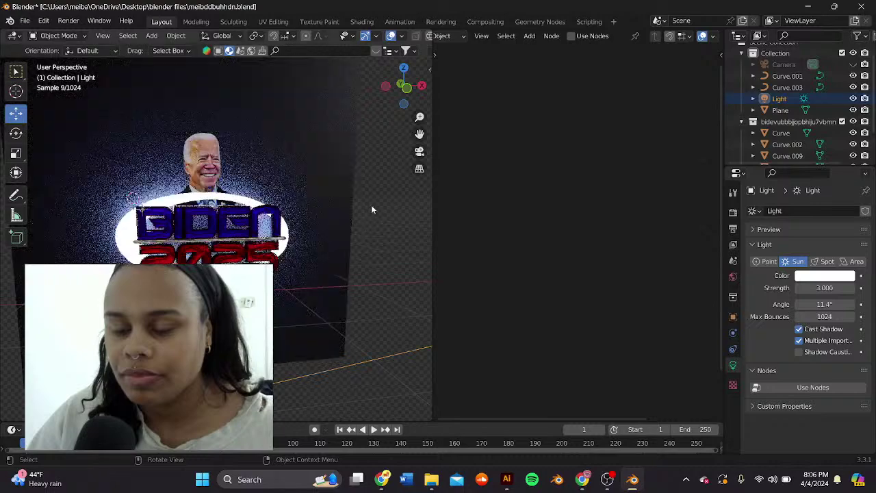
Step: Reframe the camera so the bust and the BIDEN 2025 logo fill more of the frame
{"action": "left_click", "coordinate": [419, 151]}
{"action": "middle_click_drag", "start_coordinate": [374, 187], "coordinate": [377, 184]}
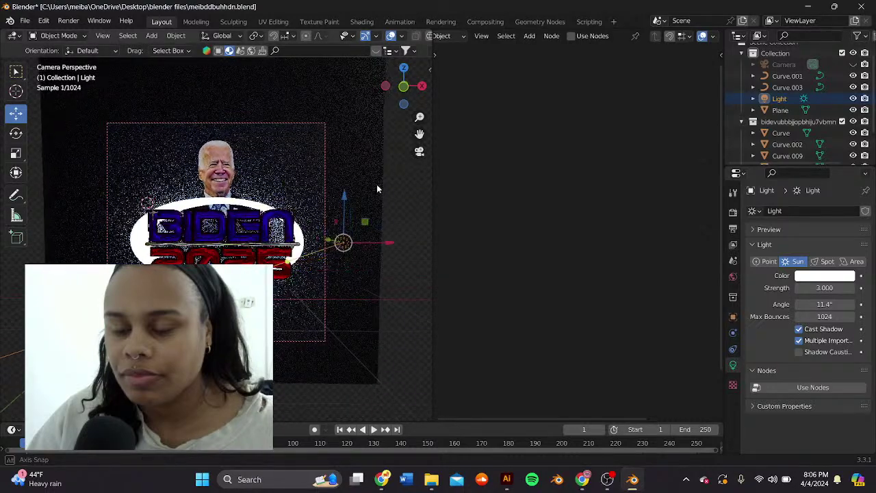
{"action": "left_click_drag", "start_coordinate": [420, 134], "coordinate": [420, 124]}
{"action": "left_click_drag", "start_coordinate": [353, 180], "coordinate": [354, 176]}
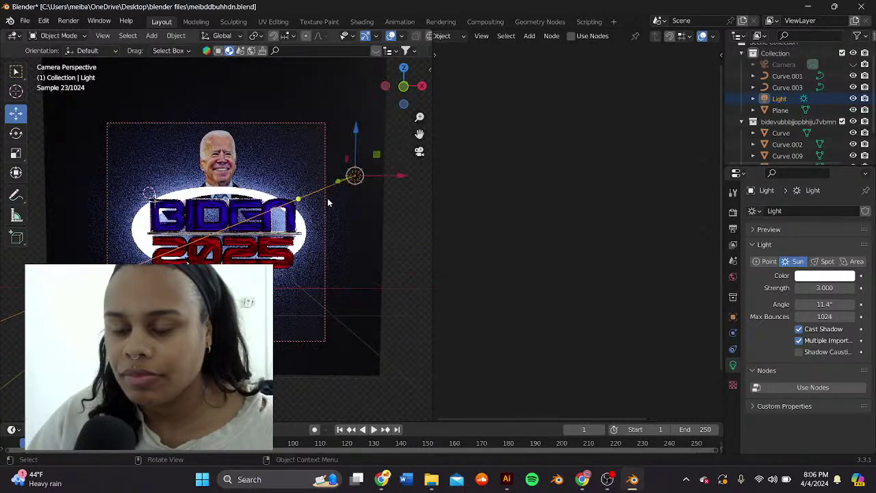
{"action": "left_click_drag", "start_coordinate": [420, 117], "coordinate": [412, 157]}
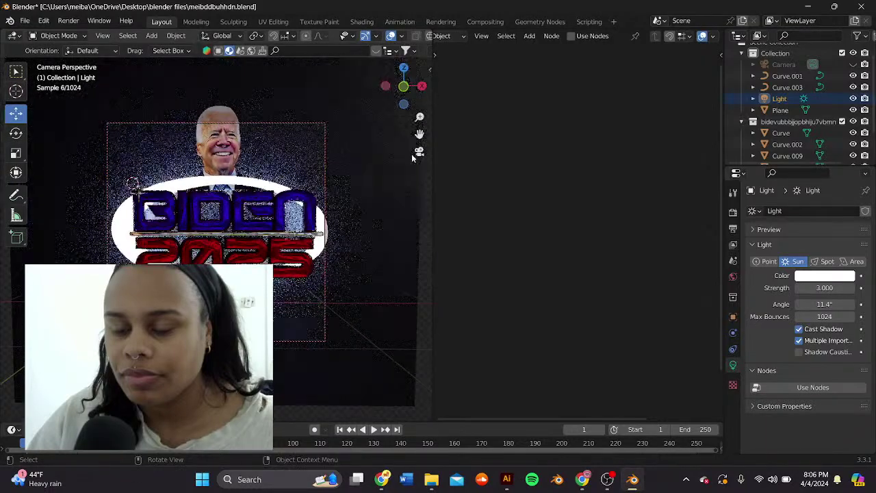
Step: Replace the oval ring's emission material with a new Principled BSDF material with Metallic 1 and Roughness 0
{"action": "left_click_drag", "start_coordinate": [405, 87], "coordinate": [415, 92]}
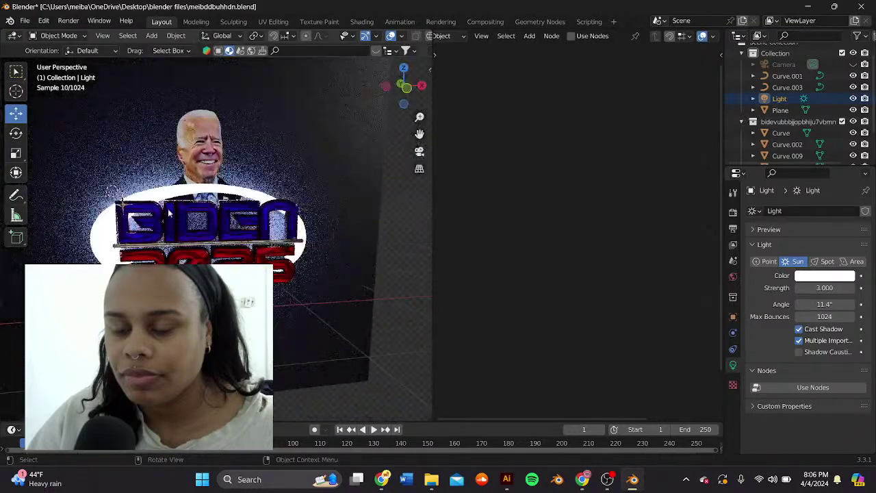
{"action": "left_click", "coordinate": [182, 189]}
{"action": "middle_click_drag", "start_coordinate": [538, 101], "coordinate": [550, 140]}
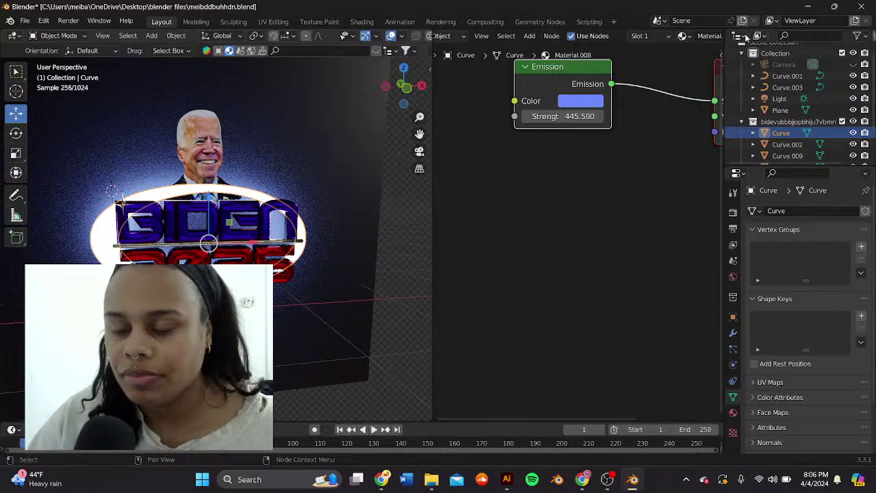
{"action": "scroll", "coordinate": [639, 39], "scroll_direction": "down", "scroll_amount": 5}
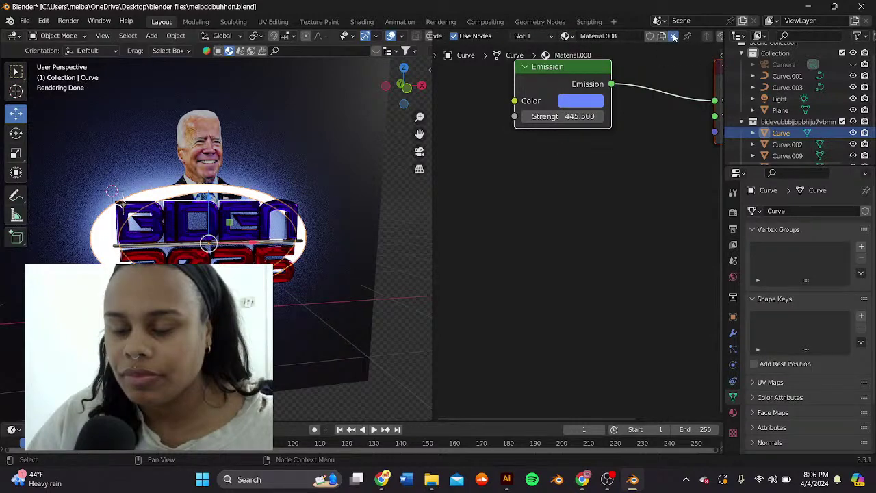
{"action": "left_click", "coordinate": [674, 38]}
{"action": "left_click", "coordinate": [607, 37]}
{"action": "left_click_drag", "start_coordinate": [589, 231], "coordinate": [647, 233]}
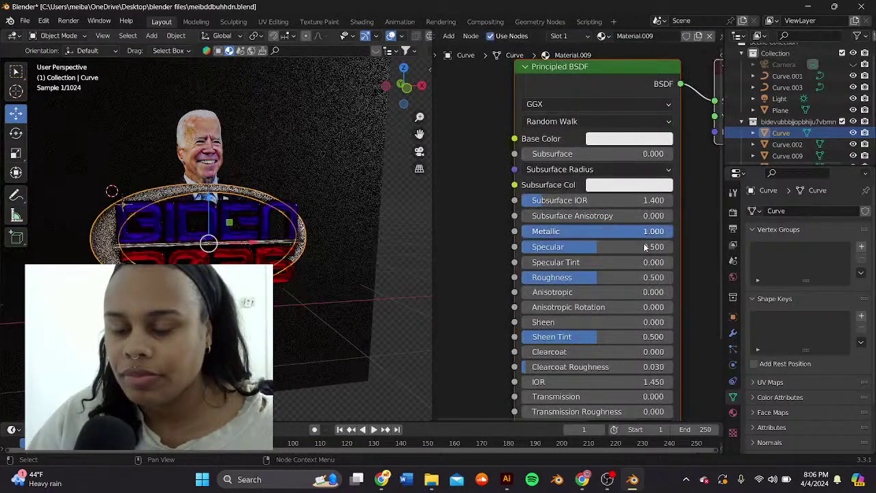
{"action": "left_click_drag", "start_coordinate": [643, 277], "coordinate": [561, 277]}
{"action": "scroll", "coordinate": [281, 168], "scroll_direction": "up", "scroll_amount": 2}
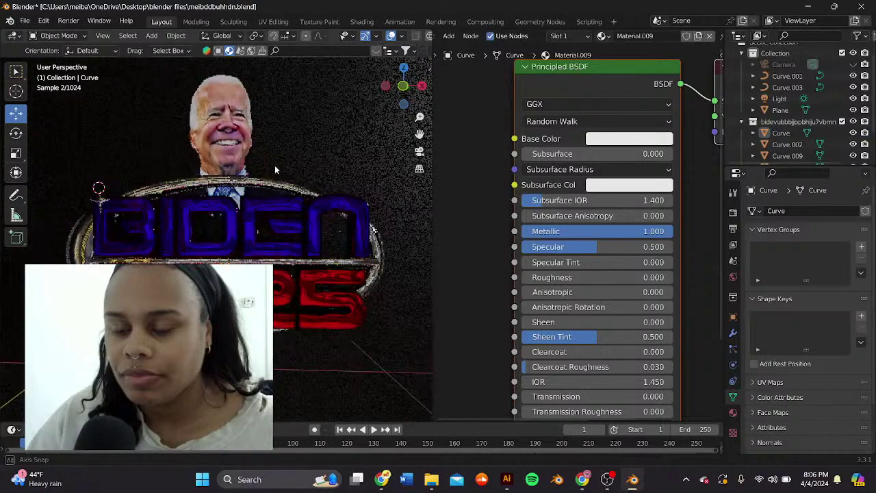
Step: Try an Emission surface on the BIDEN lettering with a pure blue color and a strength of 50.5
{"action": "left_click", "coordinate": [195, 243]}
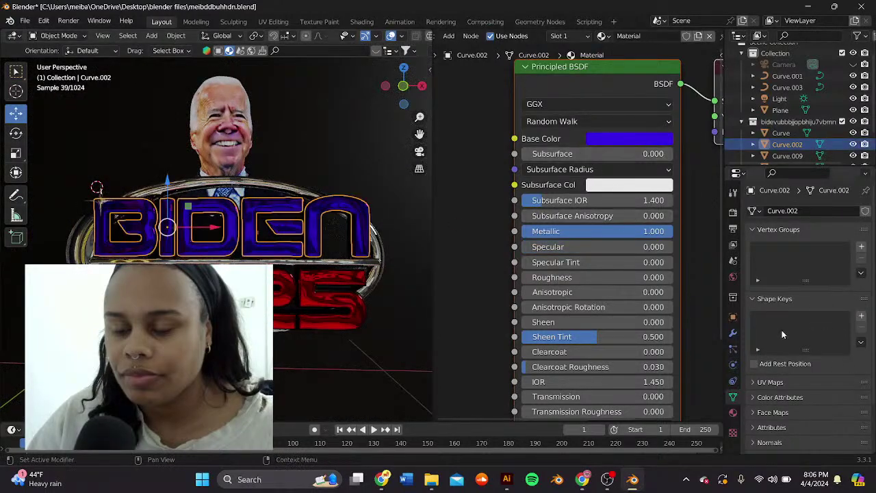
{"action": "left_click", "coordinate": [733, 229]}
{"action": "left_click", "coordinate": [733, 397]}
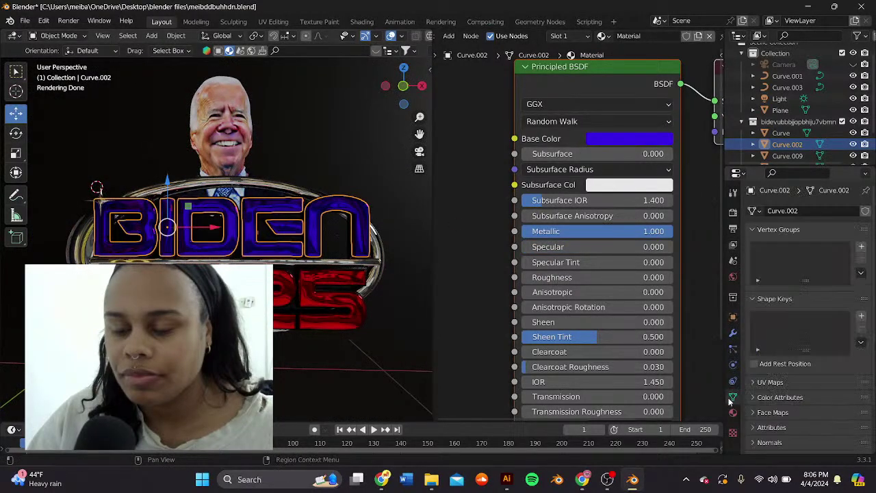
{"action": "left_click", "coordinate": [733, 413]}
{"action": "left_click", "coordinate": [825, 309]}
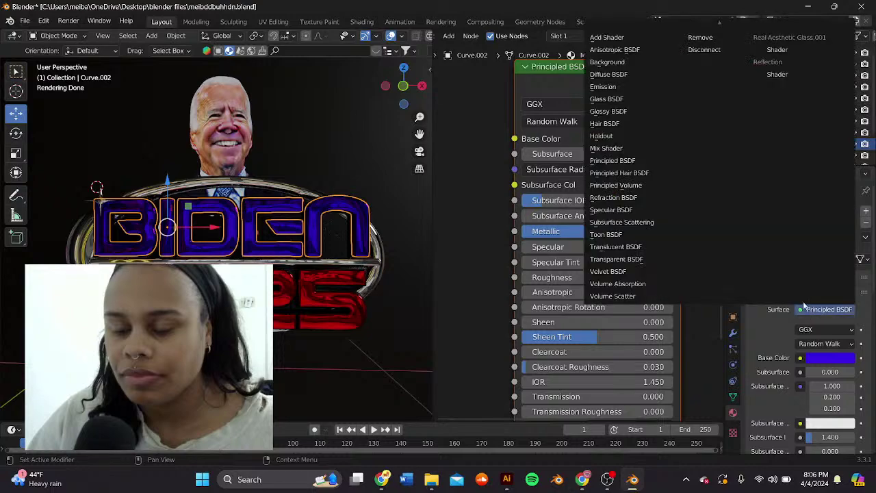
{"action": "left_click", "coordinate": [606, 75]}
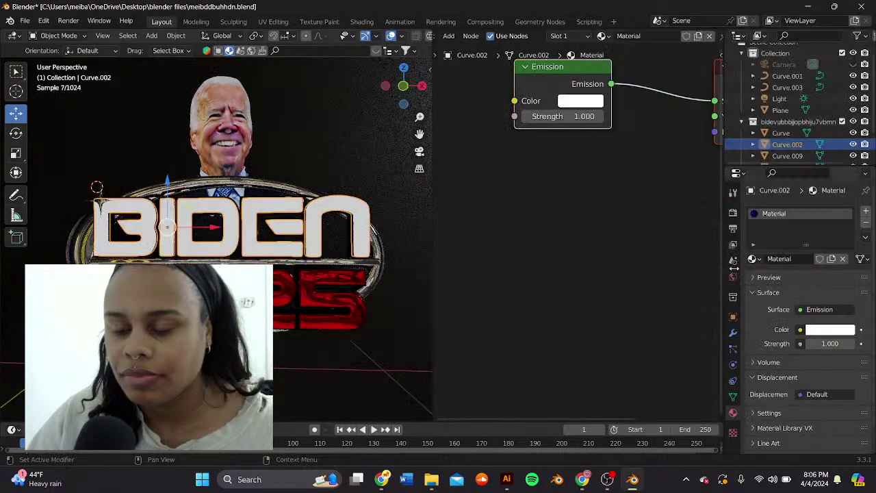
{"action": "left_click", "coordinate": [579, 103]}
{"action": "left_click_drag", "start_coordinate": [658, 179], "coordinate": [662, 140]}
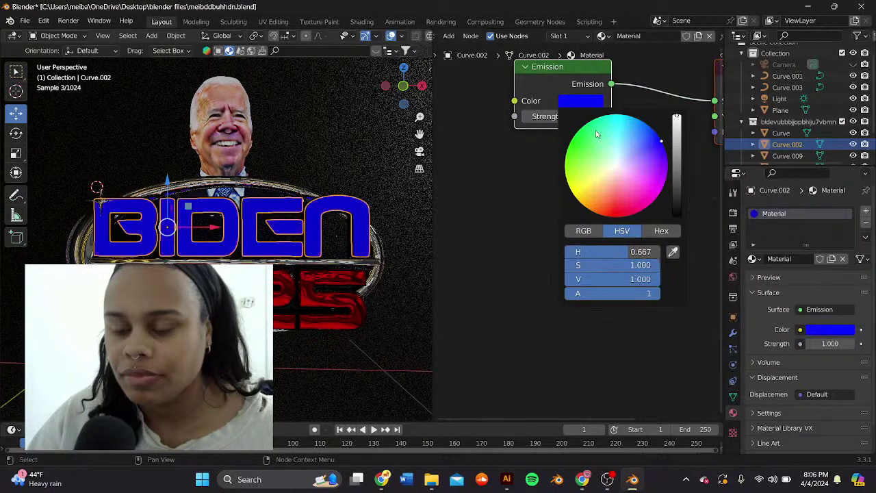
{"action": "left_click_drag", "start_coordinate": [545, 121], "coordinate": [502, 128]}
{"action": "left_click_drag", "start_coordinate": [505, 125], "coordinate": [728, 125]}
Step: Try an Emission surface on the 2025 lettering with a red color and a higher strength
{"action": "left_click", "coordinate": [301, 300]}
{"action": "left_click", "coordinate": [277, 299]}
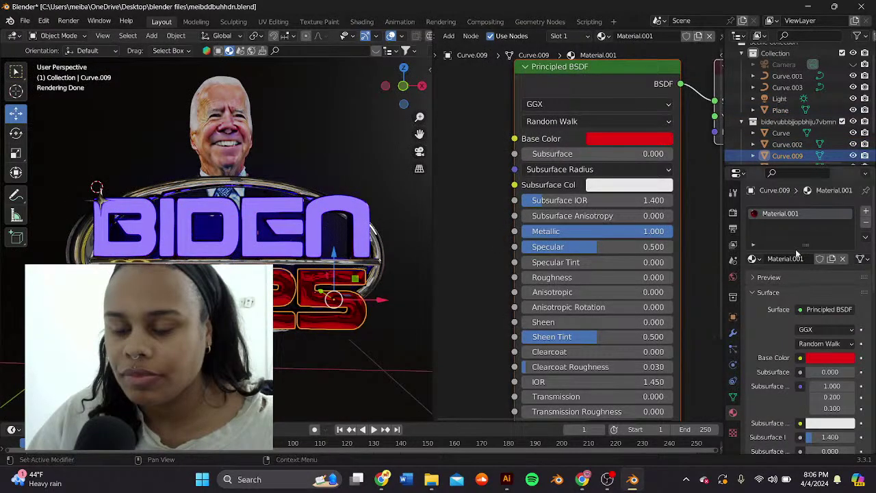
{"action": "left_click", "coordinate": [802, 310]}
{"action": "left_click", "coordinate": [629, 87]}
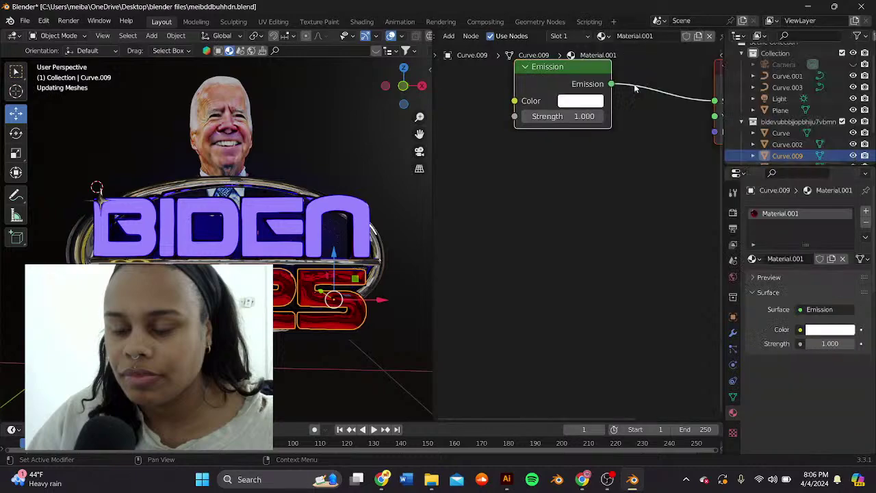
{"action": "left_click", "coordinate": [570, 104]}
{"action": "left_click_drag", "start_coordinate": [614, 166], "coordinate": [620, 218]}
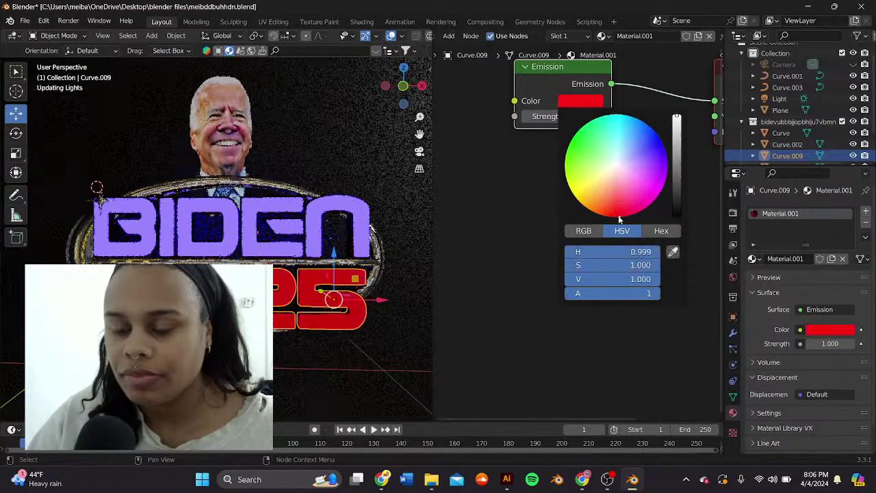
{"action": "left_click_drag", "start_coordinate": [565, 116], "coordinate": [602, 116]}
Step: Return to the camera view and switch the node editor to the World shader
{"action": "left_click", "coordinate": [295, 140]}
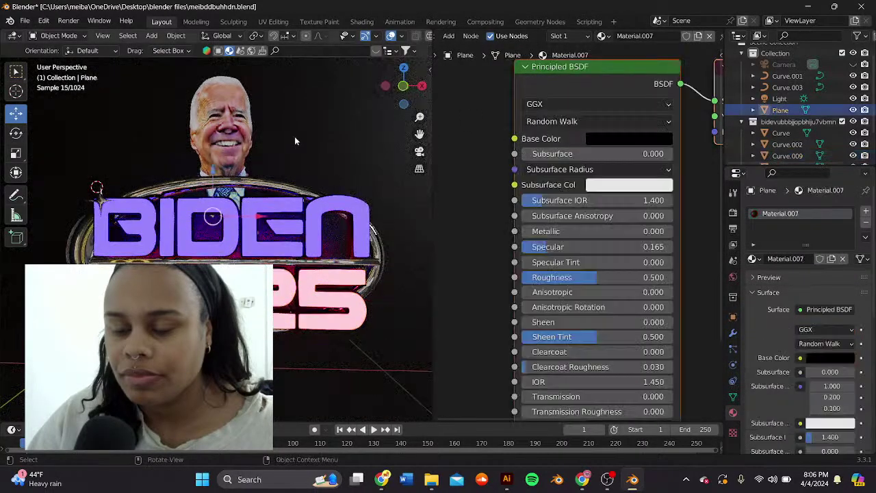
{"action": "scroll", "coordinate": [340, 178], "scroll_direction": "down", "scroll_amount": 1}
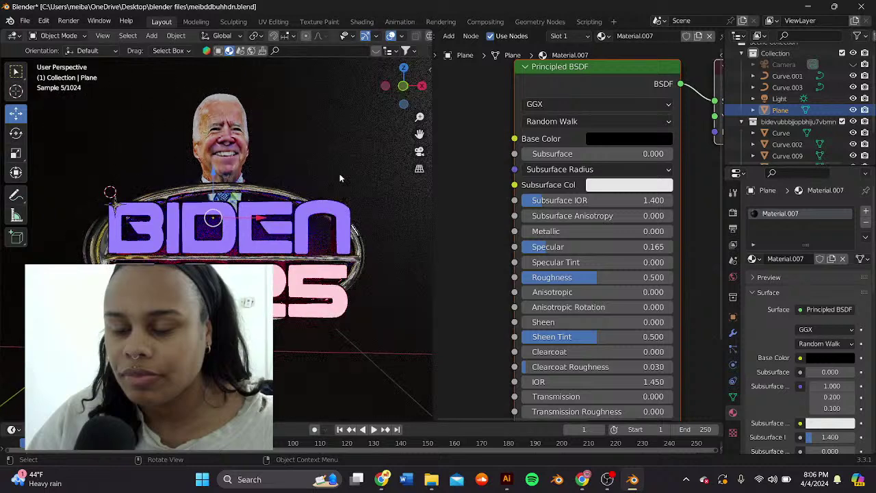
{"action": "left_click", "coordinate": [419, 152]}
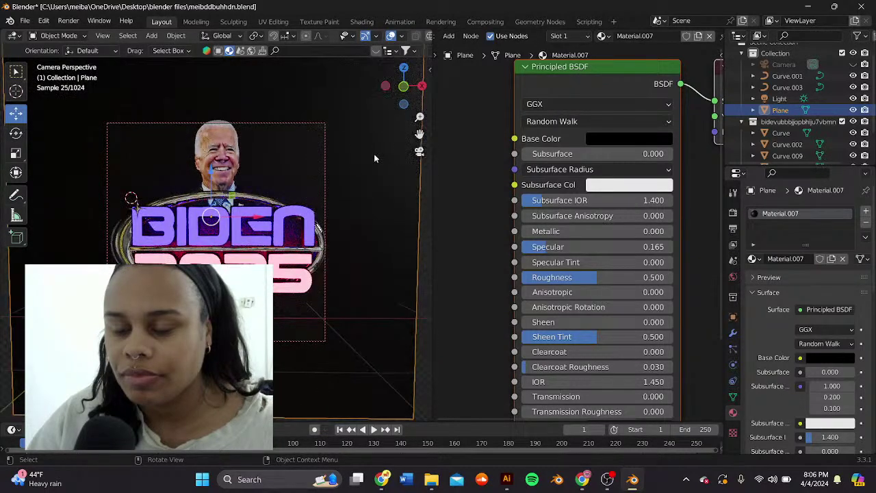
{"action": "middle_click_drag", "start_coordinate": [450, 36], "coordinate": [630, 34]}
{"action": "left_click", "coordinate": [502, 37]}
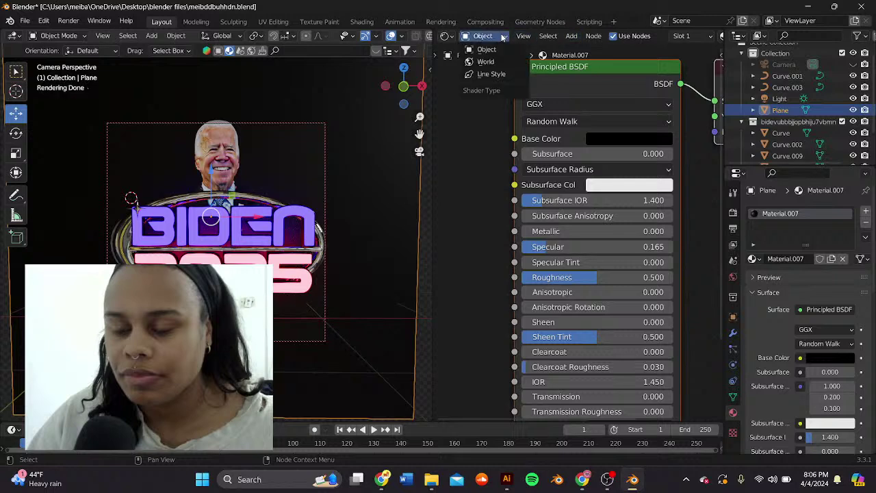
{"action": "left_click", "coordinate": [500, 61]}
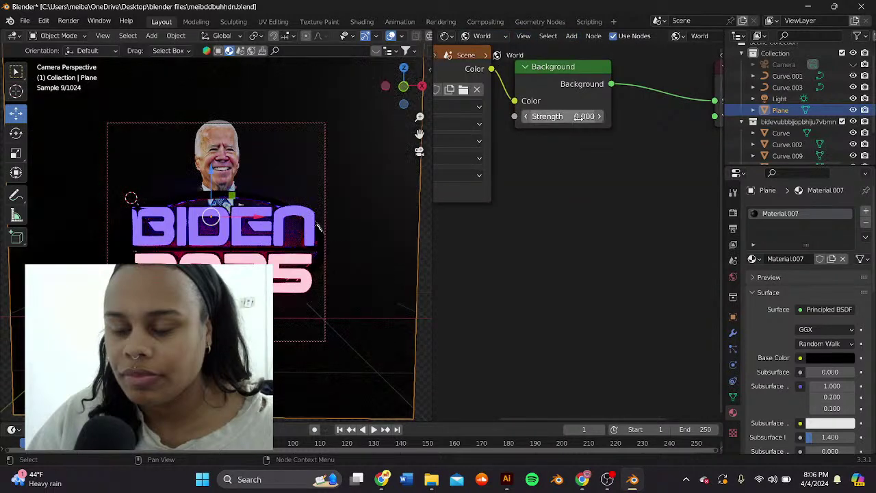
Step: Try a world background strength of 0.1, and undo it along with the emission changes on both words
{"action": "left_click", "coordinate": [600, 116]}
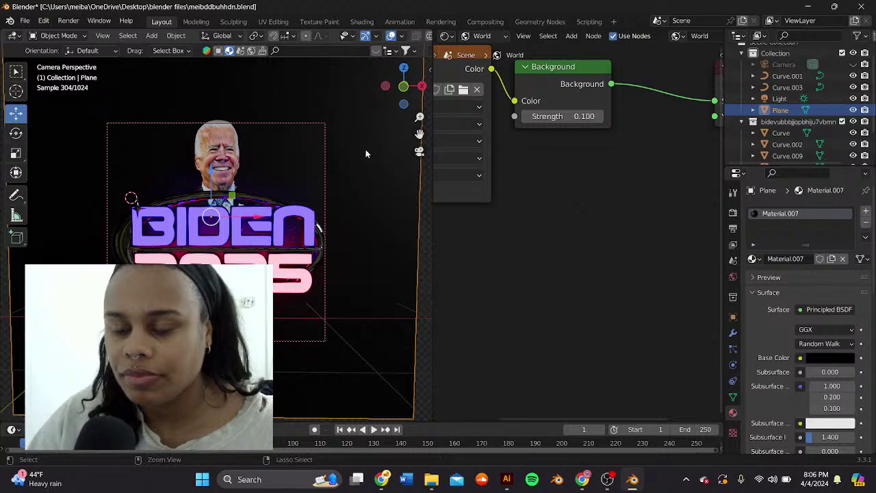
{"action": "key", "text": "ctrl+z"}
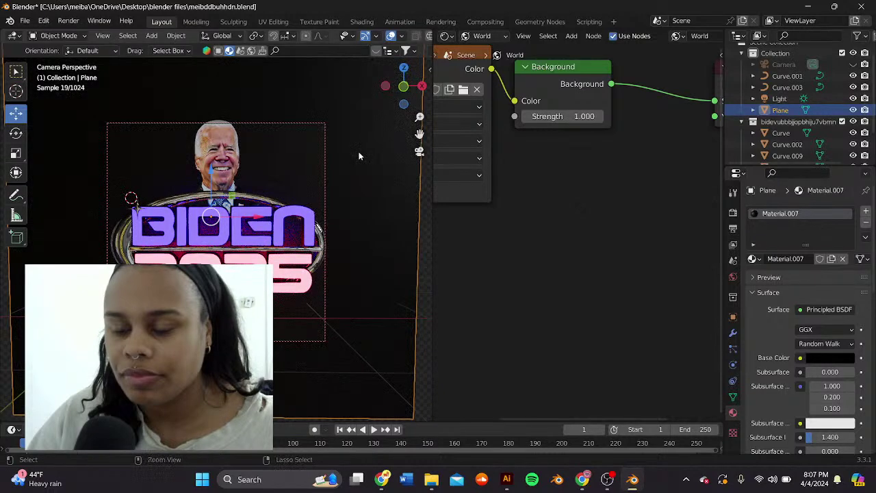
{"action": "key", "text": "ctrl+z"}
{"action": "key", "text": "ctrl+z"}
{"action": "key", "text": "ctrl+z"}
{"action": "key", "text": "ctrl+z"}
{"action": "key", "text": "ctrl+z"}
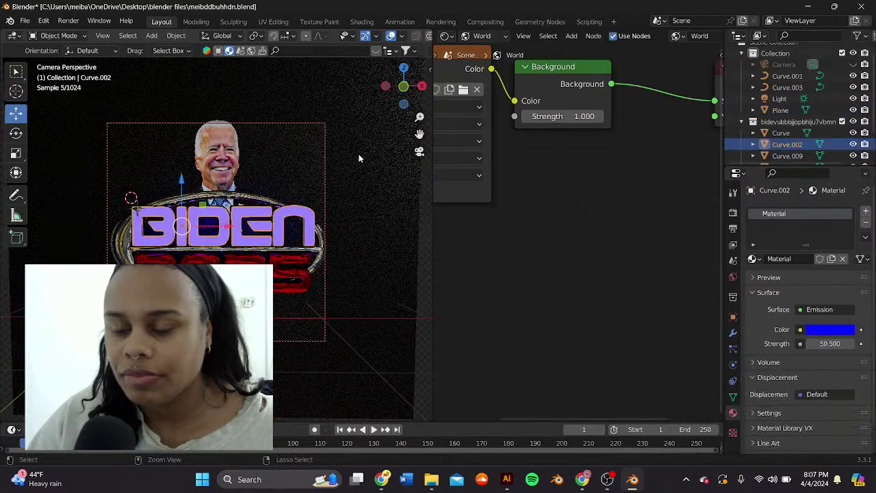
{"action": "left_click", "coordinate": [358, 157]}
{"action": "left_click", "coordinate": [358, 157]}
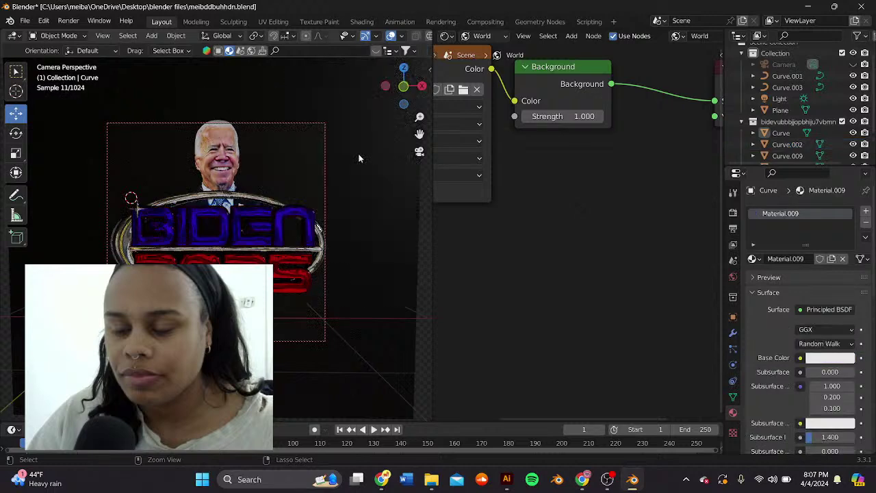
Step: Set the world background strength to 5 and shift the camera framing slightly
{"action": "left_click", "coordinate": [372, 139]}
{"action": "left_click", "coordinate": [419, 151]}
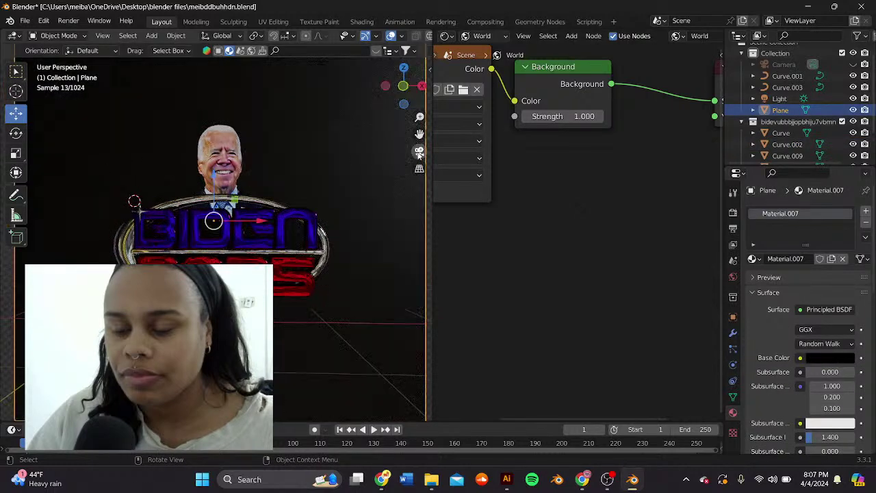
{"action": "left_click", "coordinate": [419, 151]}
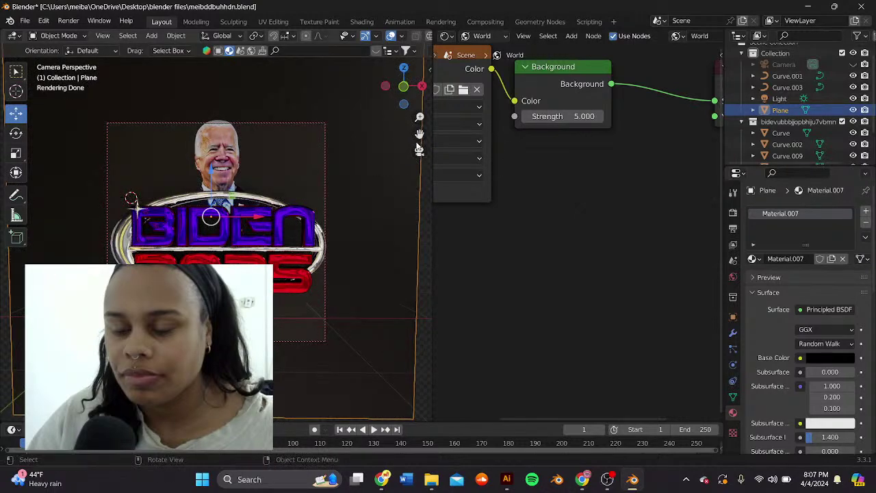
{"action": "left_click_drag", "start_coordinate": [418, 137], "coordinate": [415, 145]}
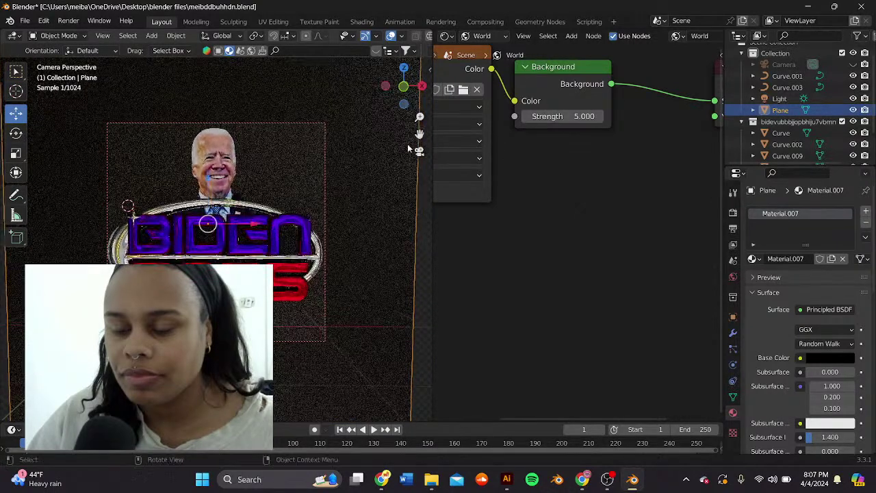
Step: Lower the Biden bust slightly behind the ring and rotate it a little
{"action": "left_click", "coordinate": [214, 176]}
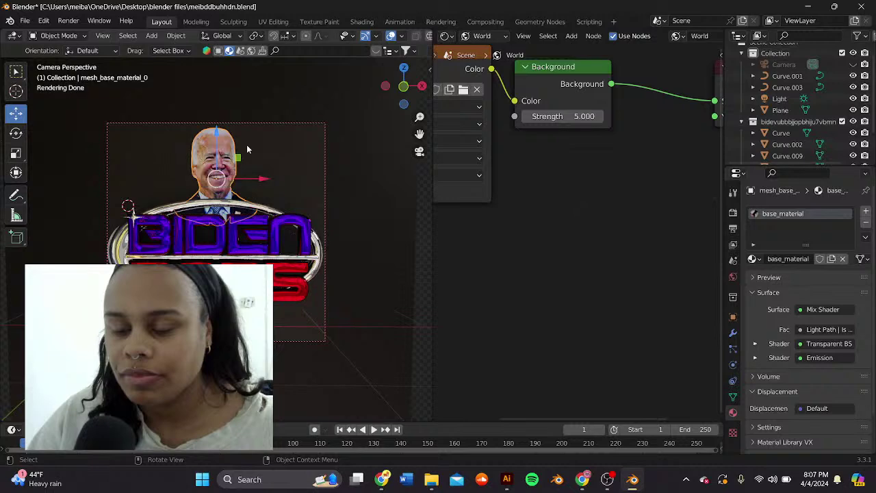
{"action": "left_click", "coordinate": [284, 176]}
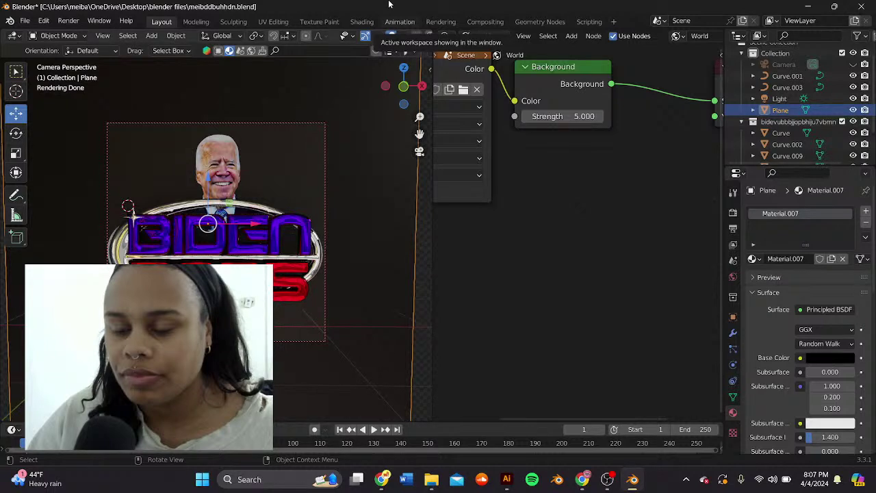
{"action": "left_click", "coordinate": [220, 180]}
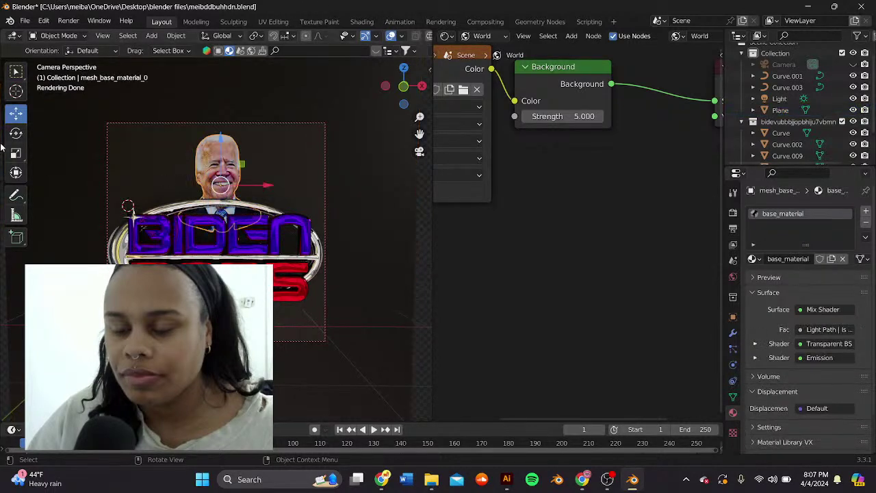
{"action": "mouse_move", "coordinate": [244, 181]}
{"action": "left_mouse_down"}
{"action": "mouse_move", "coordinate": [220, 180]}
{"action": "mouse_move", "coordinate": [243, 183]}
{"action": "left_mouse_up"}
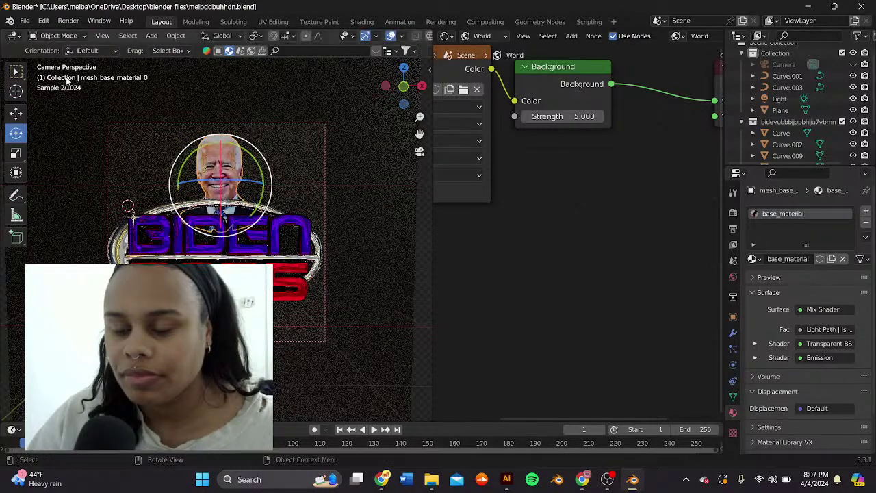
{"action": "left_click", "coordinate": [16, 112]}
{"action": "left_click", "coordinate": [266, 152]}
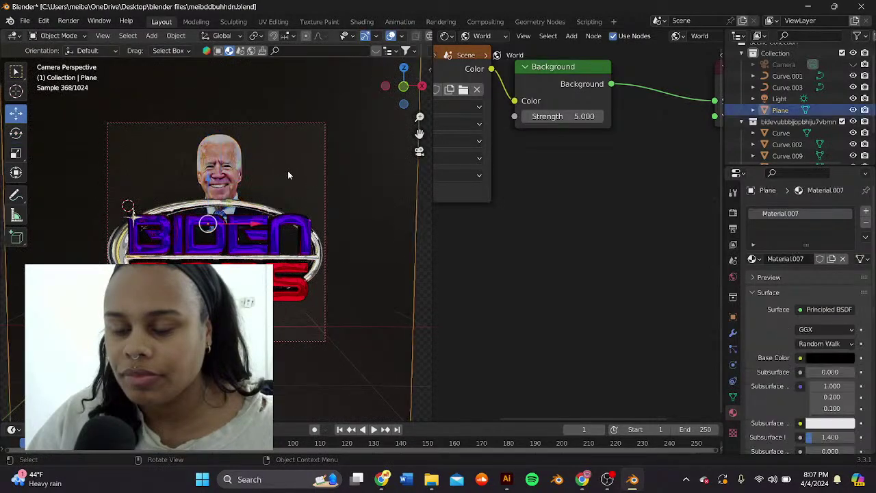
Step: Delete the Biden bust from the scene and return to the camera view
{"action": "left_click", "coordinate": [419, 152]}
{"action": "middle_click_drag", "start_coordinate": [356, 187], "coordinate": [337, 188]}
{"action": "left_click", "coordinate": [219, 179]}
{"action": "key", "text": "Delete"}
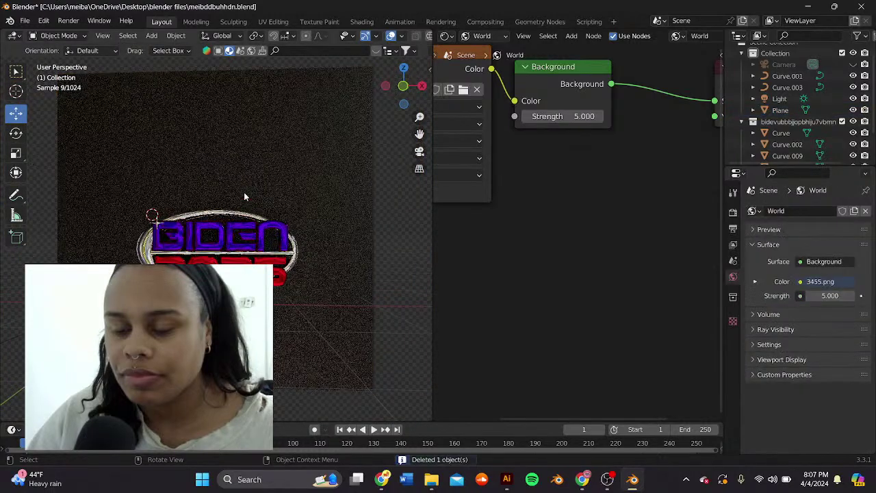
{"action": "left_click", "coordinate": [419, 152]}
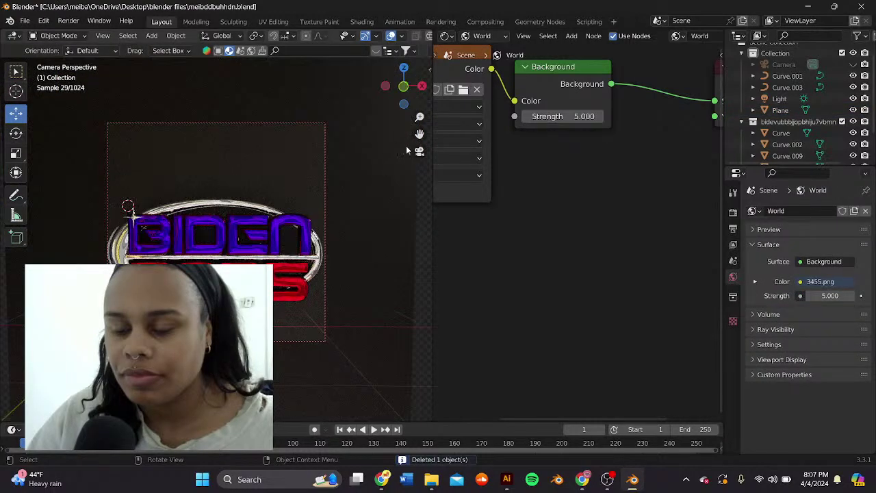
Step: Leave the camera view, select all the logo's parts together with the background plane, and convert them to mesh
{"action": "left_click_drag", "start_coordinate": [419, 135], "coordinate": [422, 119]}
{"action": "left_click", "coordinate": [420, 152]}
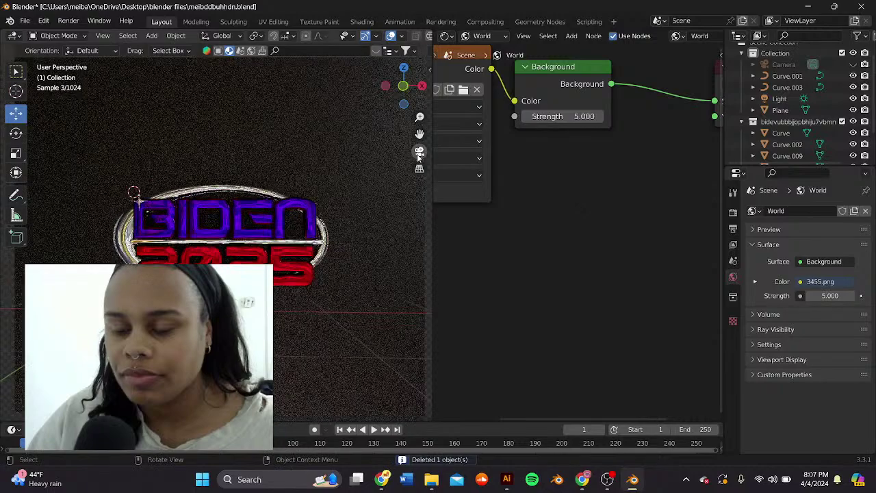
{"action": "scroll", "coordinate": [208, 227], "scroll_direction": "up", "scroll_amount": 2}
{"action": "left_click", "coordinate": [206, 230]}
{"action": "scroll", "coordinate": [155, 230], "scroll_direction": "down", "scroll_amount": 1}
{"action": "scroll", "coordinate": [155, 231], "scroll_direction": "up", "scroll_amount": 4}
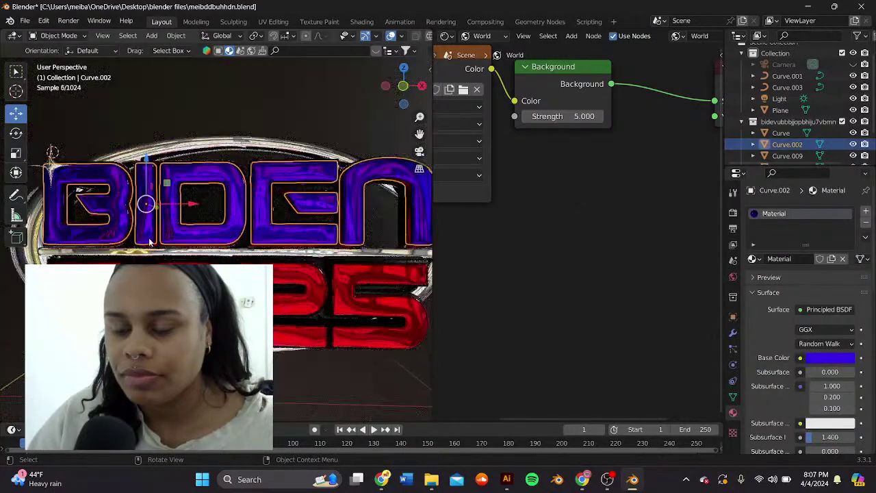
{"action": "scroll", "coordinate": [154, 233], "scroll_direction": "down", "scroll_amount": 5}
{"action": "left_click_drag", "start_coordinate": [344, 322], "coordinate": [177, 202]}
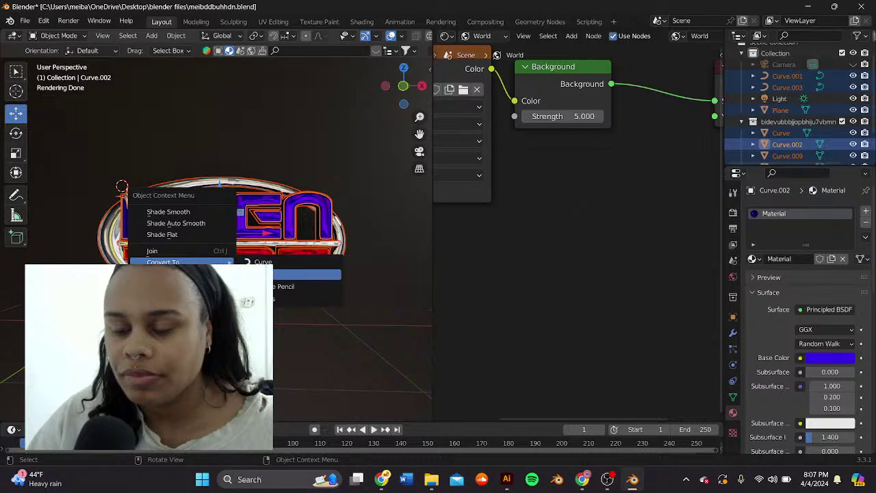
{"action": "left_click", "coordinate": [305, 275]}
Step: Hide the background plane in the viewport and widen the 3D view beside the node editor
{"action": "left_click", "coordinate": [221, 225]}
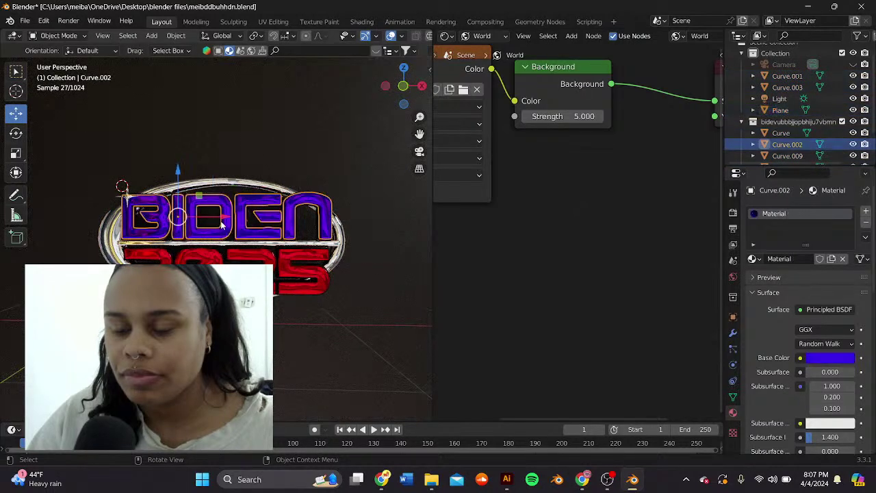
{"action": "scroll", "coordinate": [214, 238], "scroll_direction": "up", "scroll_amount": 1}
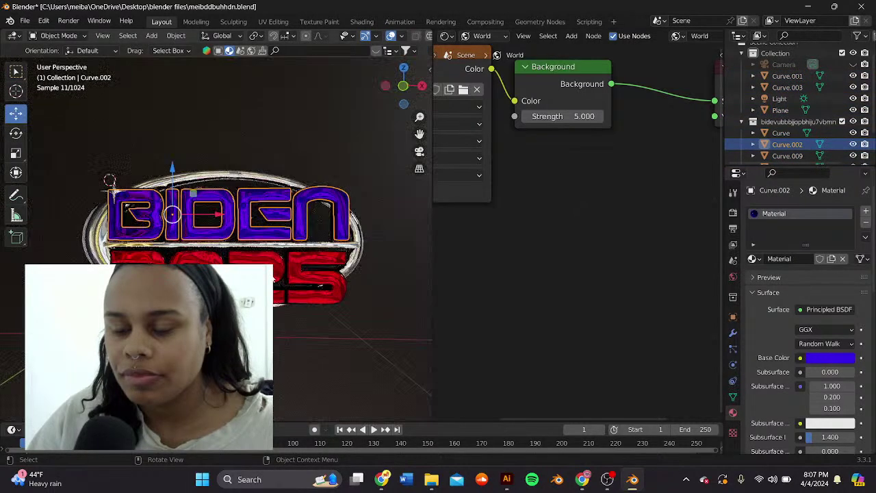
{"action": "left_click", "coordinate": [315, 289]}
{"action": "left_click_drag", "start_coordinate": [345, 334], "coordinate": [69, 180]}
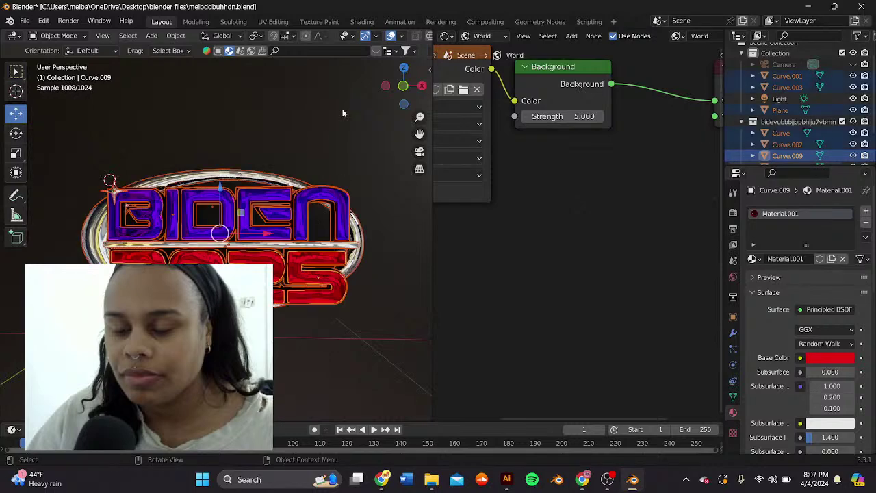
{"action": "left_click", "coordinate": [343, 112]}
{"action": "left_click", "coordinate": [853, 109]}
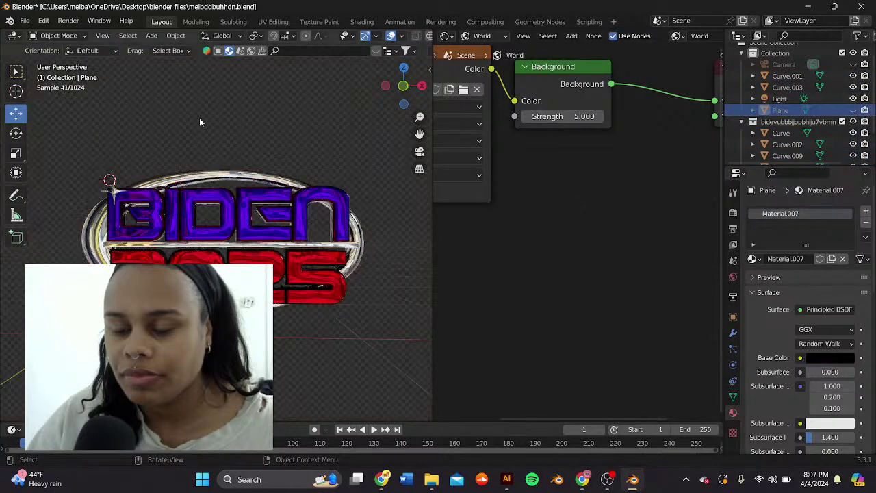
{"action": "scroll", "coordinate": [257, 126], "scroll_direction": "down", "scroll_amount": 2}
{"action": "left_click", "coordinate": [286, 215]}
{"action": "middle_click_drag", "start_coordinate": [250, 248], "coordinate": [266, 237]}
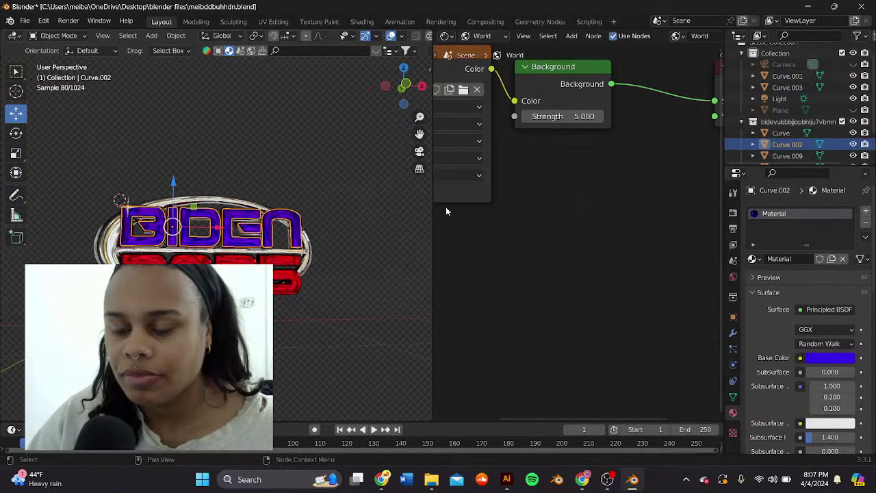
{"action": "left_click_drag", "start_coordinate": [432, 216], "coordinate": [709, 216]}
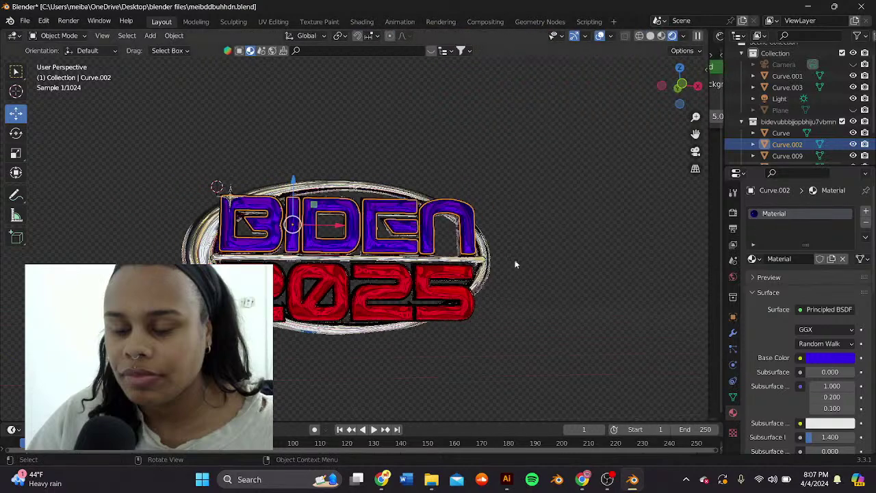
Step: Nudge the metallic divider bar between BIDEN and 2025 slightly in the negative X direction
{"action": "left_click_drag", "start_coordinate": [505, 354], "coordinate": [149, 178]}
{"action": "mouse_move", "coordinate": [405, 231]}
{"action": "middle_mouse_down"}
{"action": "mouse_move", "coordinate": [420, 243]}
{"action": "mouse_move", "coordinate": [409, 237]}
{"action": "middle_mouse_up"}
{"action": "left_click", "coordinate": [481, 249]}
{"action": "left_click", "coordinate": [466, 254]}
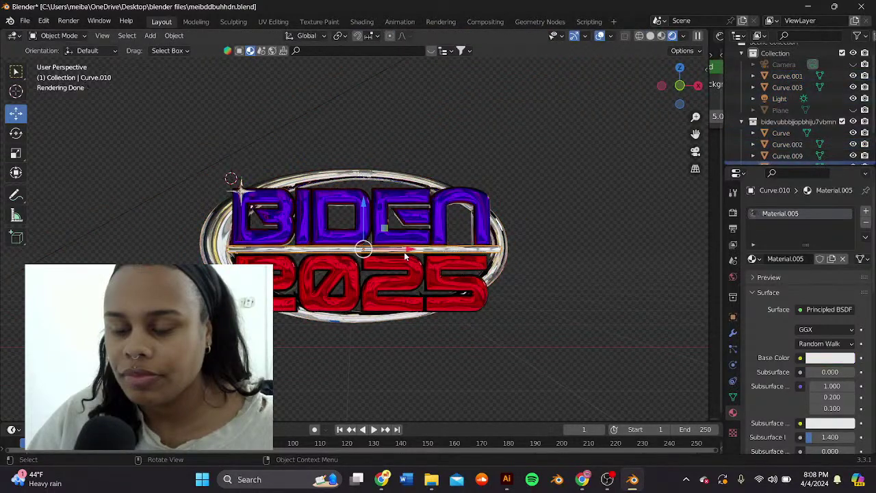
{"action": "left_click_drag", "start_coordinate": [403, 252], "coordinate": [399, 254]}
{"action": "left_click", "coordinate": [460, 124]}
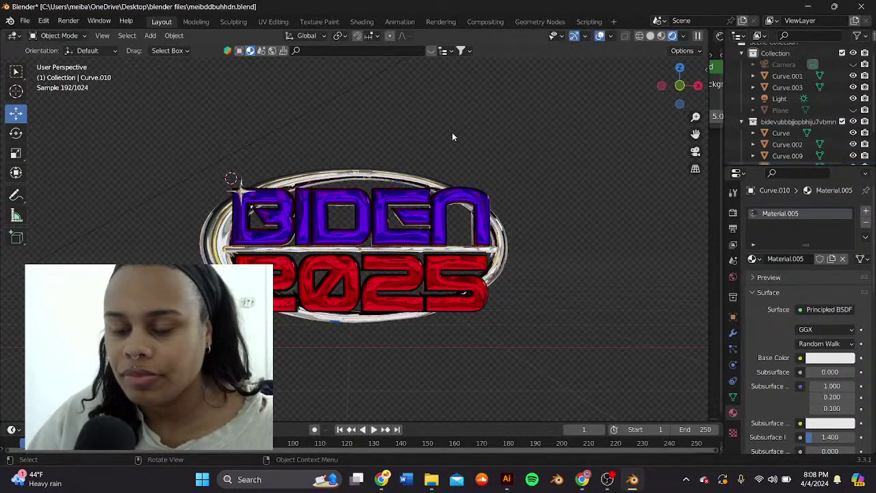
Step: Select every part of the logo with the BIDEN word active, convert the selection to mesh, and join it into one object
{"action": "left_click", "coordinate": [360, 226]}
{"action": "left_click_drag", "start_coordinate": [518, 329], "coordinate": [228, 170]}
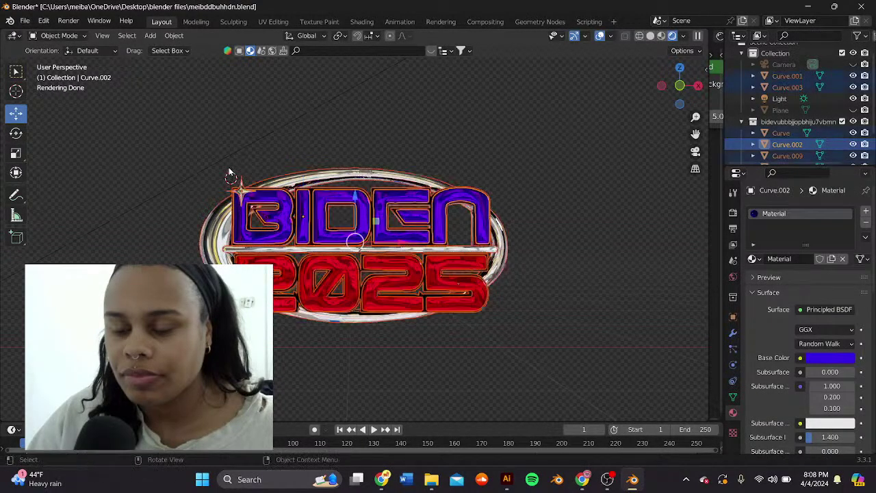
{"action": "right_click", "coordinate": [300, 214]}
{"action": "mouse_move", "coordinate": [296, 213]}
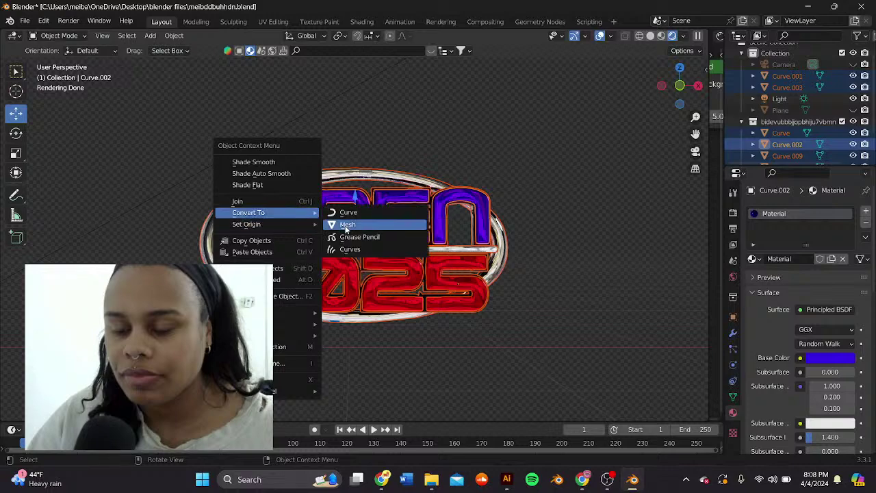
{"action": "left_click", "coordinate": [346, 226]}
{"action": "right_click", "coordinate": [280, 230]}
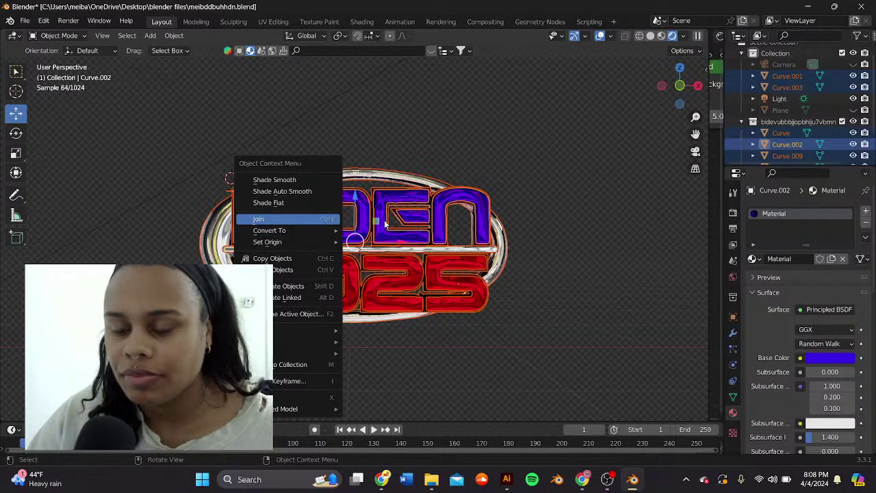
{"action": "left_click", "coordinate": [305, 218]}
Step: Set the joined logo's origin with Origin to Geometry
{"action": "right_click", "coordinate": [332, 237]}
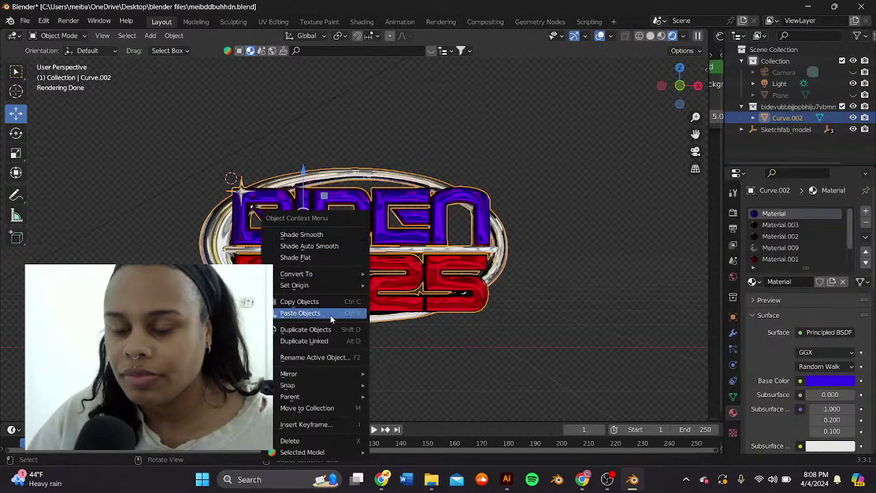
{"action": "mouse_move", "coordinate": [326, 287]}
{"action": "left_click", "coordinate": [389, 299]}
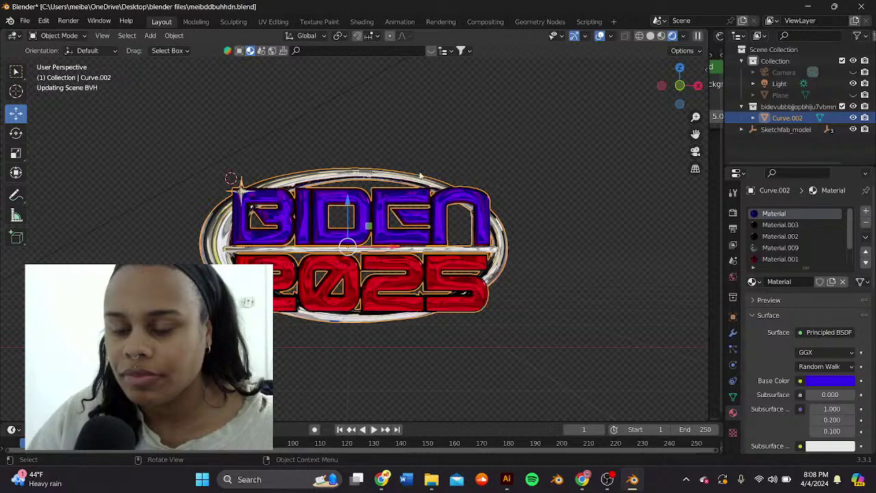
Step: Switch to the Animation workspace and frame the BIDEN 2025 logo from the front in the main 3D view
{"action": "left_click", "coordinate": [401, 25]}
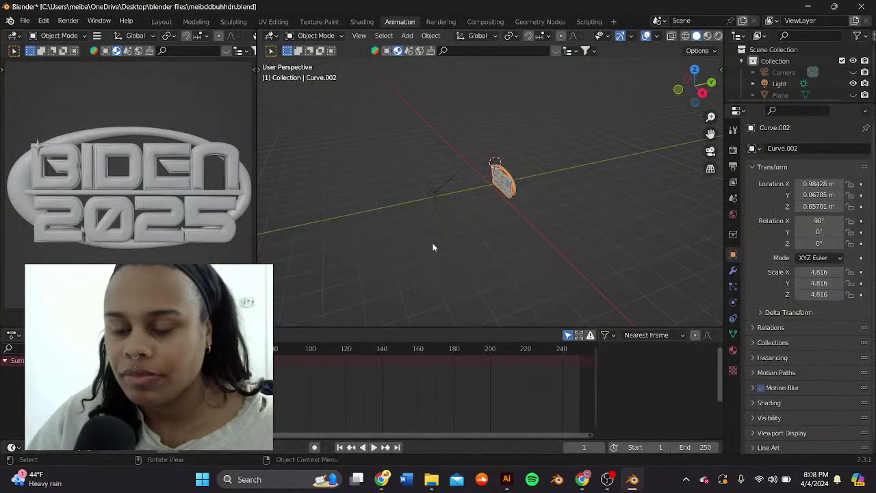
{"action": "middle_click_drag", "start_coordinate": [428, 227], "coordinate": [505, 187]}
{"action": "left_click_drag", "start_coordinate": [710, 134], "coordinate": [603, 181]}
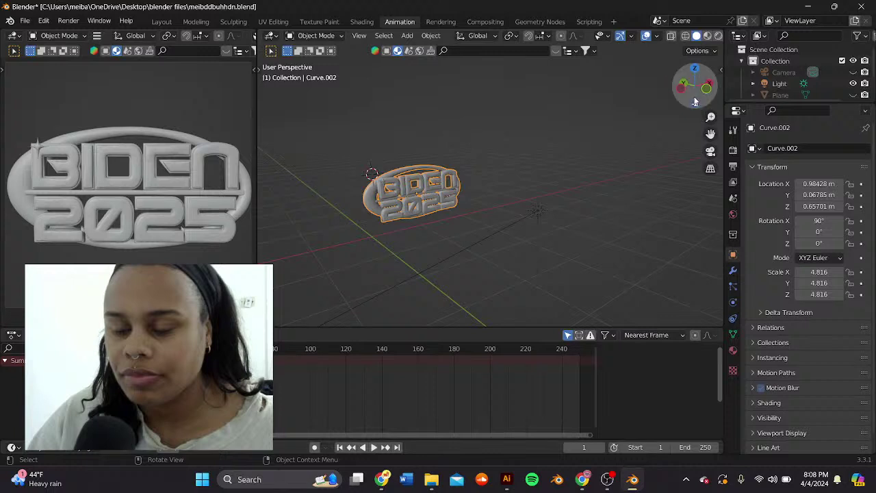
{"action": "middle_click_drag", "start_coordinate": [603, 128], "coordinate": [523, 146]}
{"action": "scroll", "coordinate": [581, 157], "scroll_direction": "up", "scroll_amount": 4}
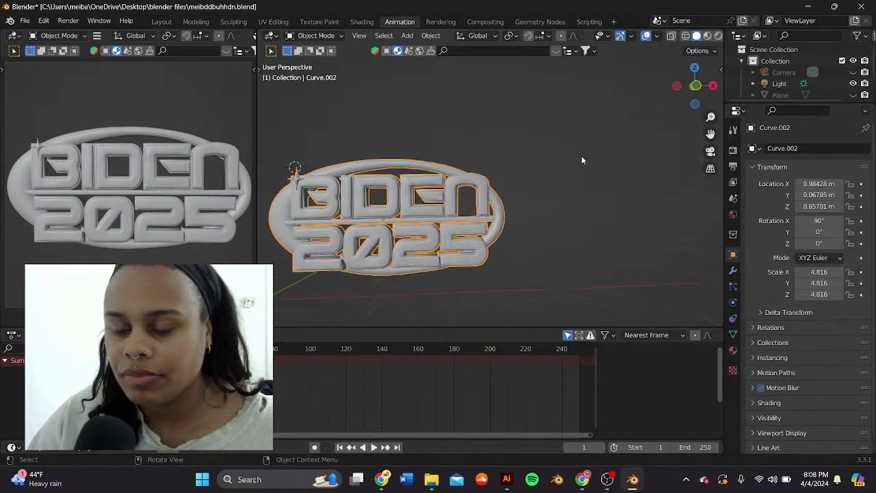
{"action": "left_click_drag", "start_coordinate": [711, 135], "coordinate": [738, 107]}
{"action": "scroll", "coordinate": [494, 157], "scroll_direction": "up", "scroll_amount": 3}
{"action": "scroll", "coordinate": [431, 224], "scroll_direction": "down", "scroll_amount": 1}
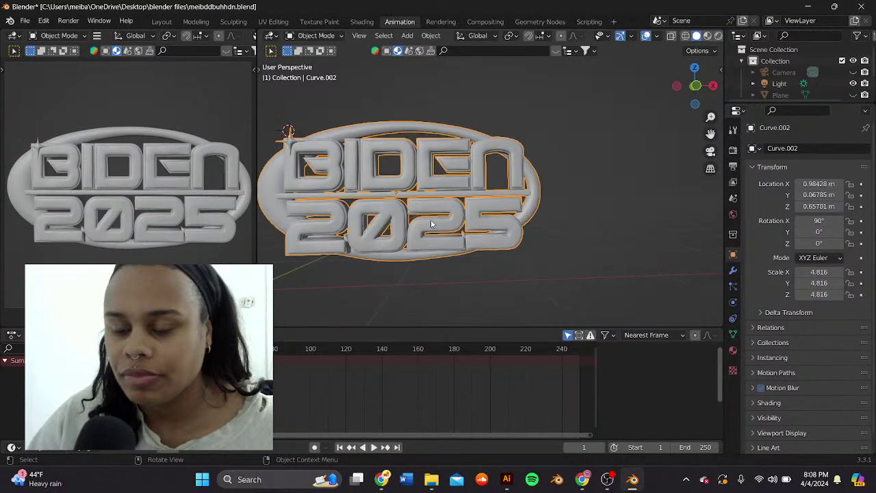
{"action": "scroll", "coordinate": [415, 203], "scroll_direction": "down", "scroll_amount": 2}
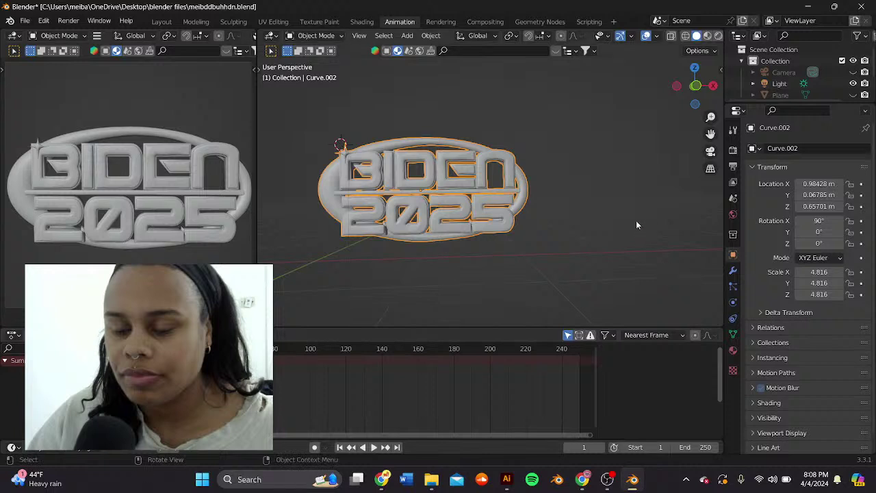
Step: Keyframe the logo's Z rotation from 0° at frame 1 to 360° at frame 77, and play the spin
{"action": "key", "text": "n"}
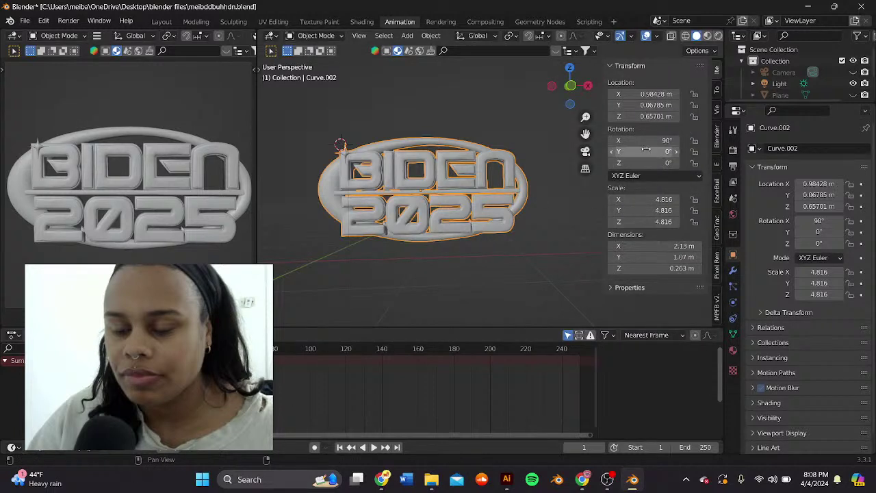
{"action": "key", "text": "i"}
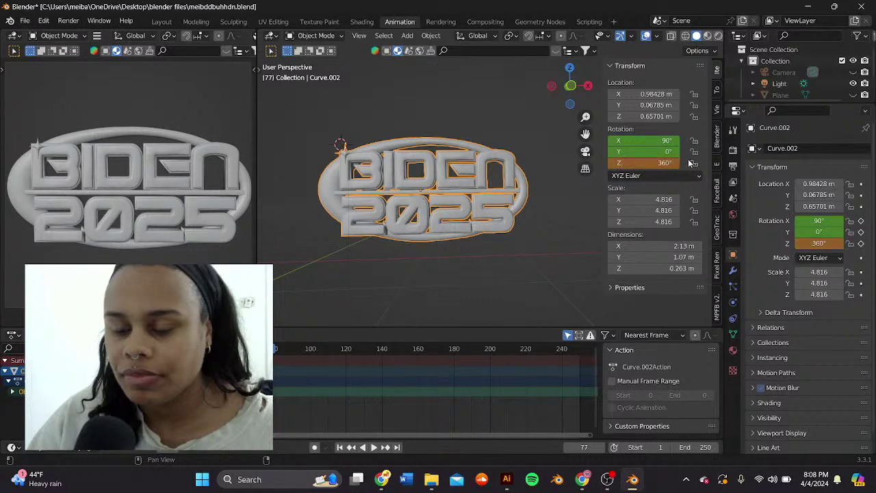
{"action": "key", "text": "space"}
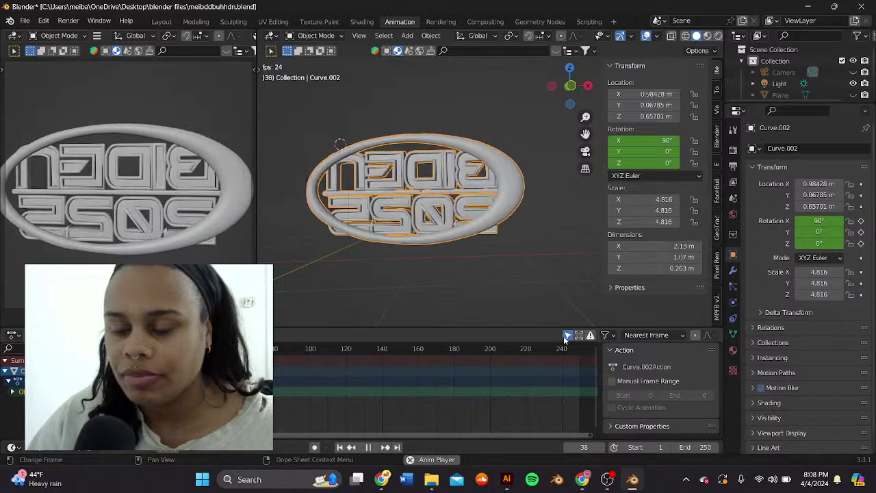
{"action": "key", "text": "space"}
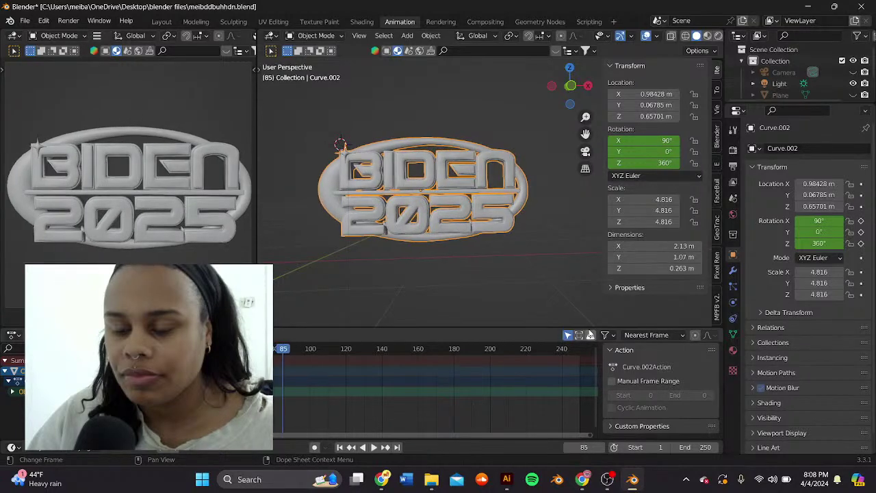
Step: Change the rotation keyframes' interpolation to linear and play the animation again from the start
{"action": "left_click", "coordinate": [205, 407]}
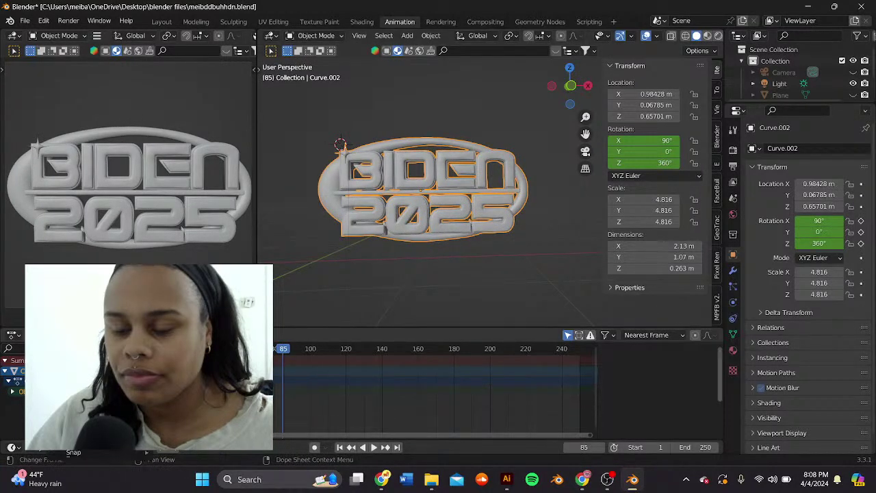
{"action": "key", "text": "t"}
{"action": "left_click", "coordinate": [299, 361]}
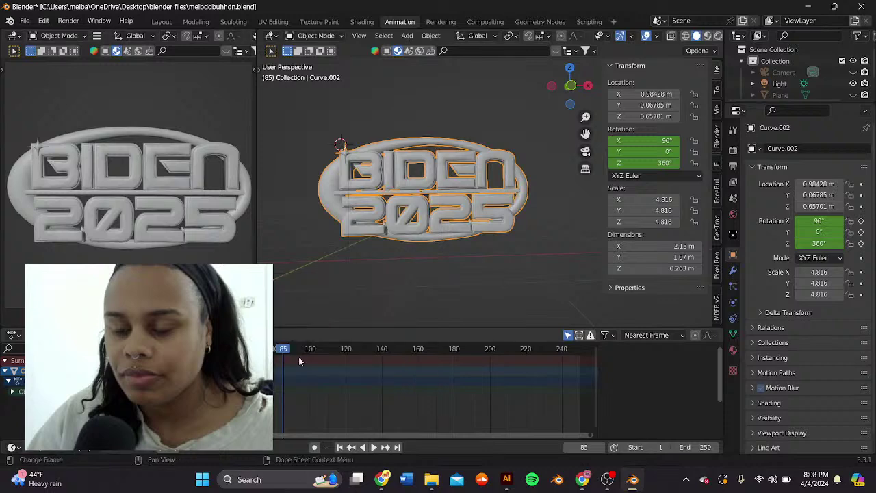
{"action": "key", "text": "shift+Left"}
{"action": "key", "text": "space"}
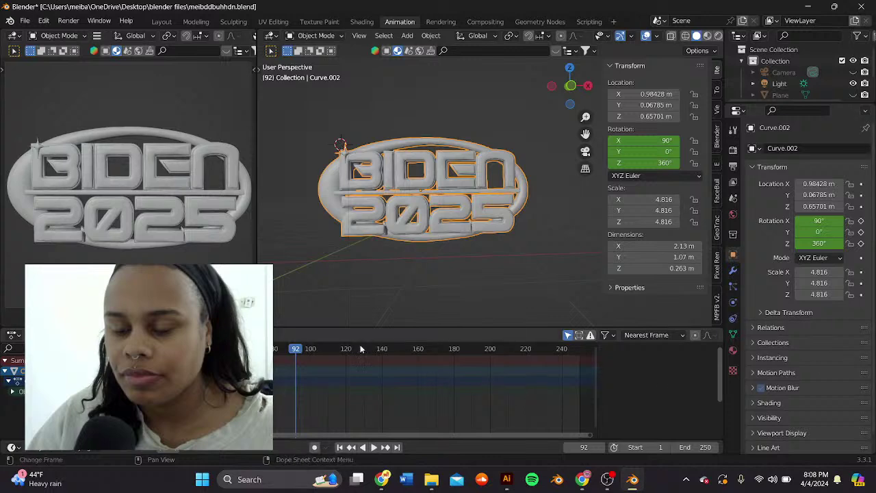
Step: Slow the spin by moving the ending rotation keyframes to about frame 119, and replay it from the start
{"action": "key", "text": "g"}
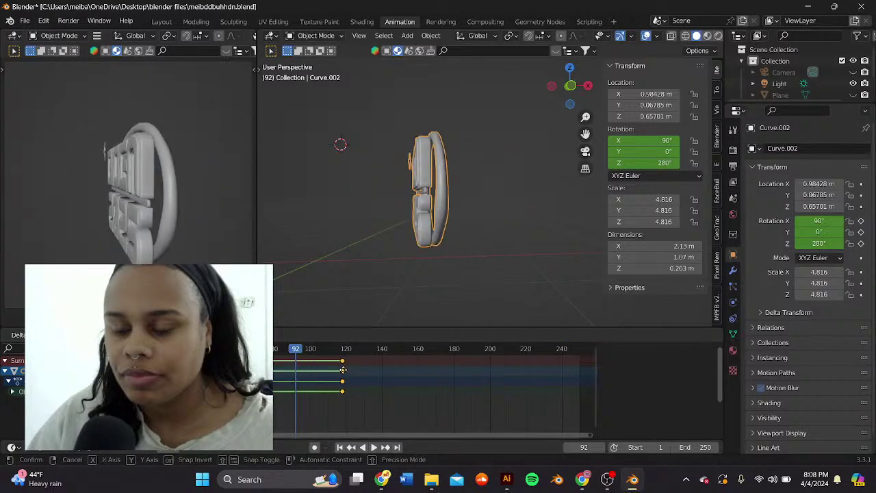
{"action": "left_click", "coordinate": [345, 373]}
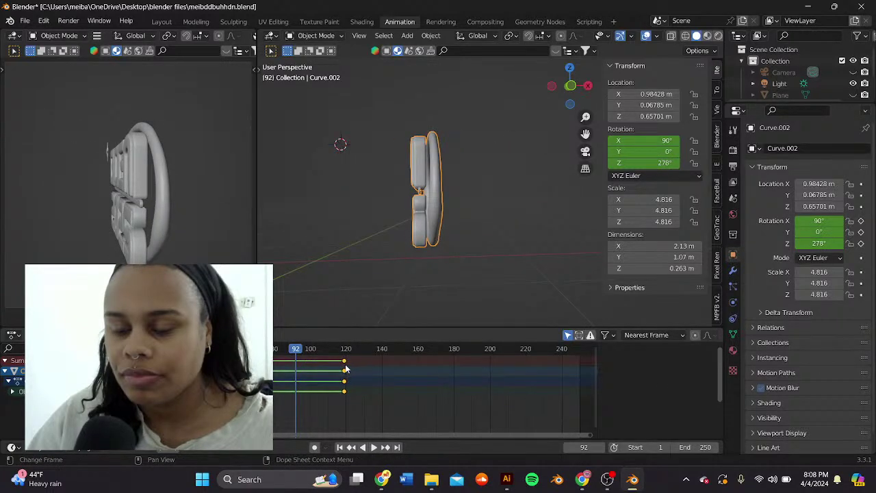
{"action": "key", "text": "shift+Left"}
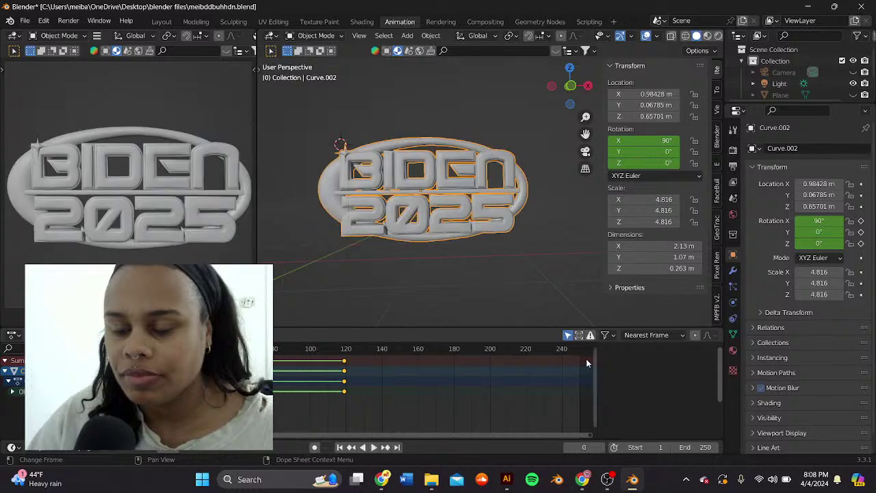
{"action": "key", "text": "space"}
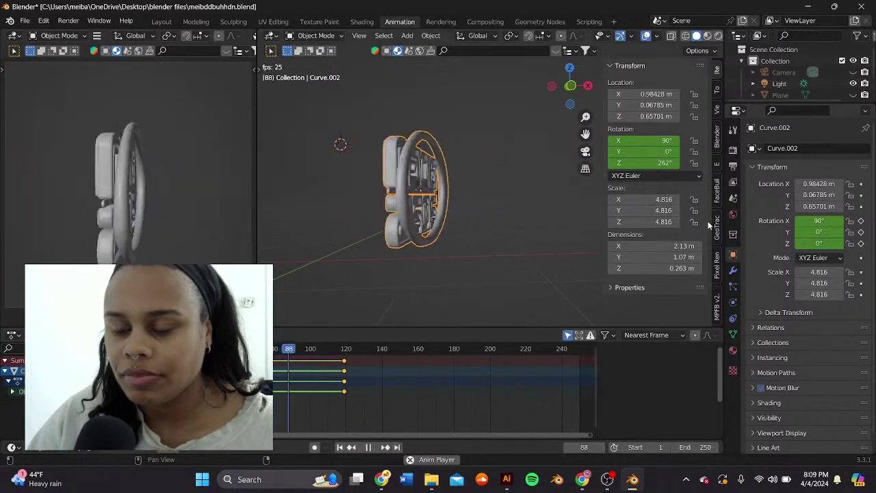
Step: Show the logo in Material Preview shading, replay the spin from the start, and widen the main 3D view over the camera view
{"action": "left_click", "coordinate": [708, 36]}
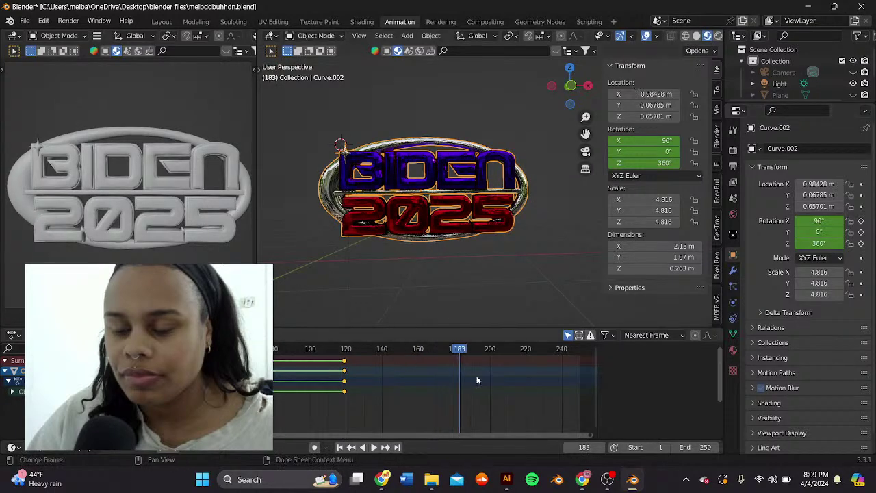
{"action": "key", "text": "b"}
{"action": "left_click_drag", "start_coordinate": [457, 349], "coordinate": [132, 349]}
{"action": "key", "text": "space"}
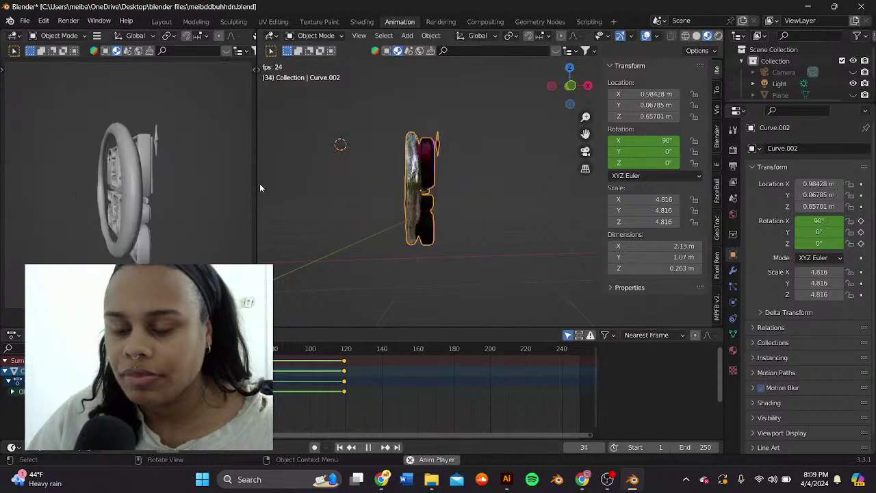
{"action": "left_click_drag", "start_coordinate": [256, 185], "coordinate": [15, 194]}
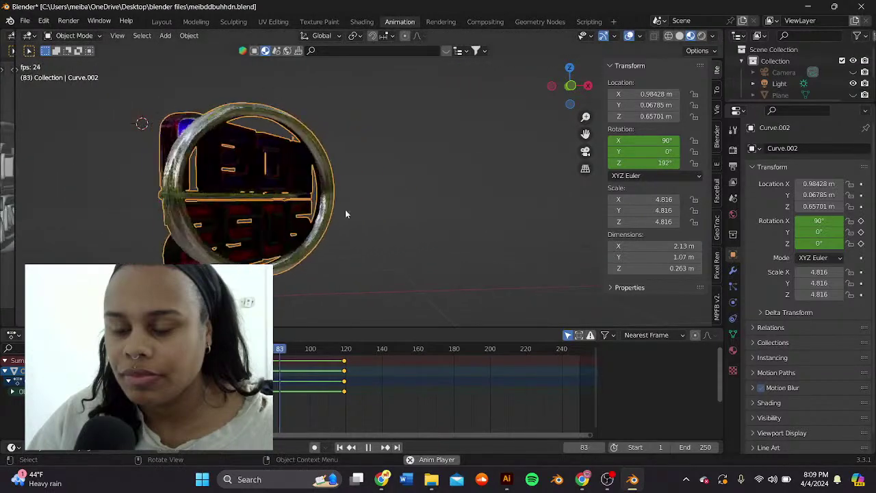
Step: In the Layout workspace, stop playback, set the scene's end frame to 120, and play the logo's spin again
{"action": "left_click", "coordinate": [161, 21]}
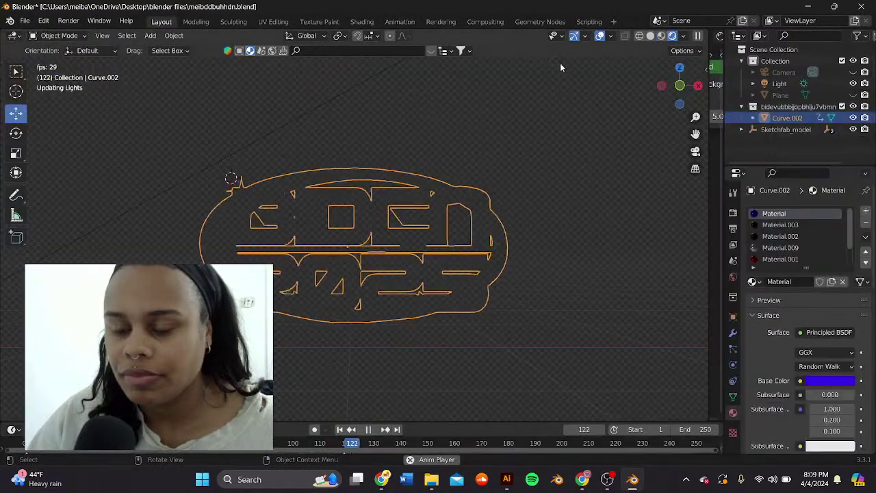
{"action": "key", "text": "space"}
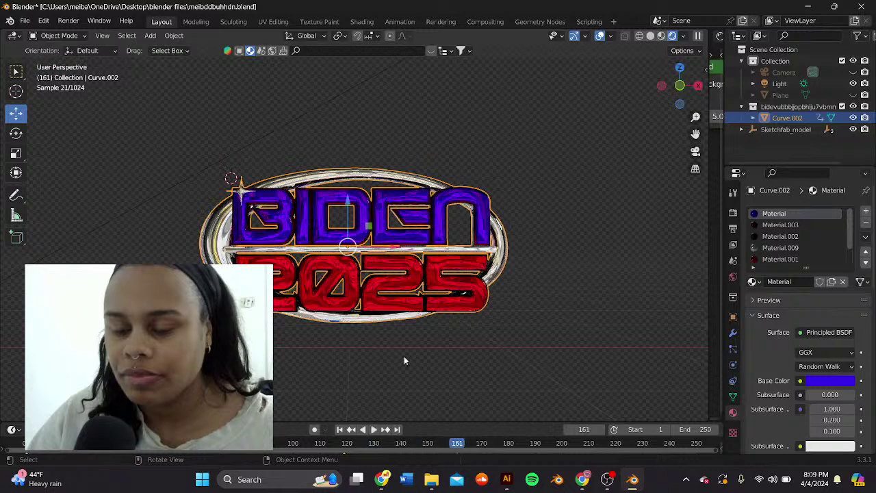
{"action": "left_click", "coordinate": [733, 213]}
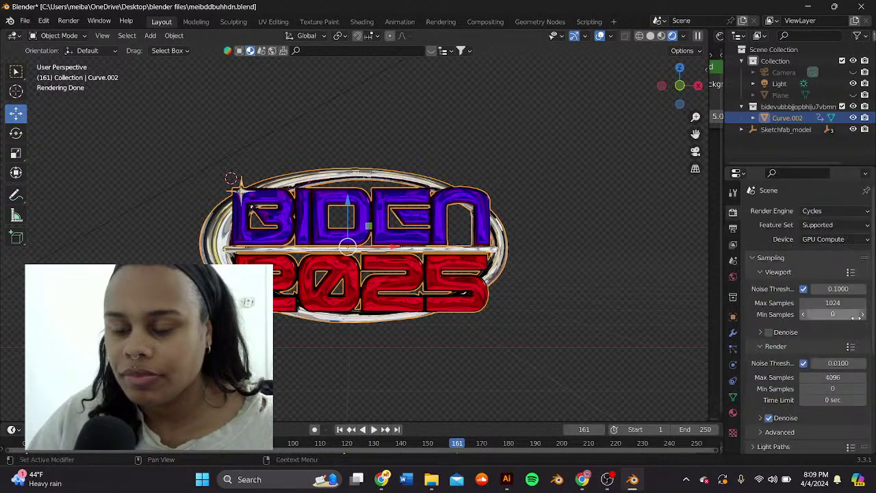
{"action": "left_click", "coordinate": [733, 229]}
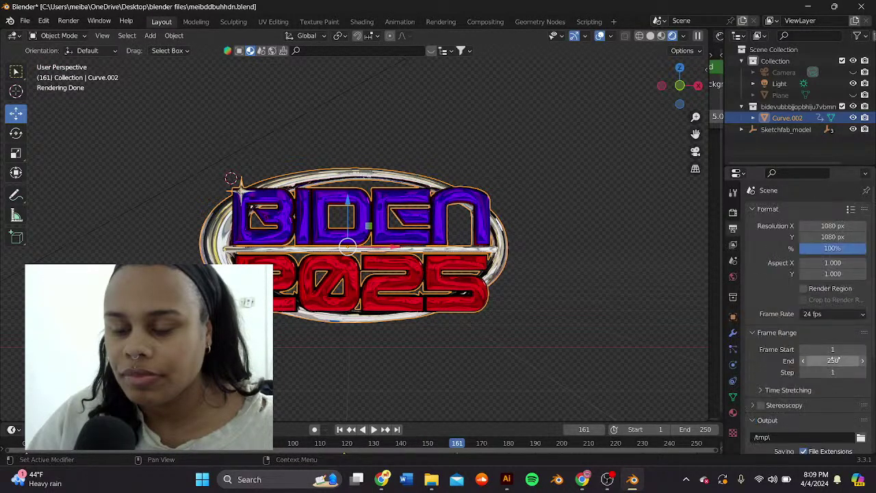
{"action": "key", "text": "Return"}
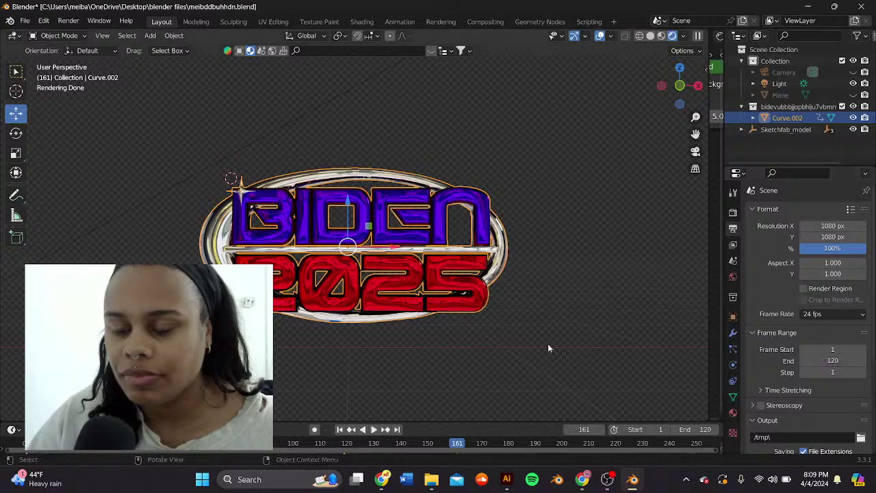
{"action": "key", "text": "space"}
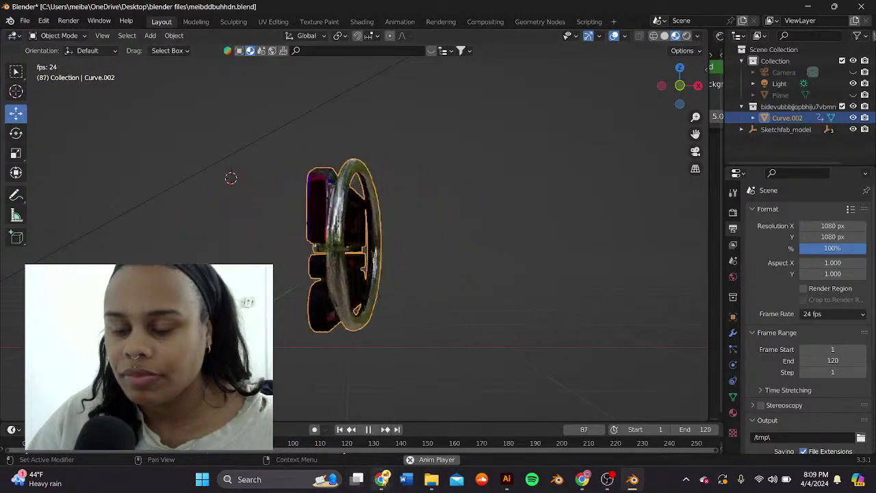
{"action": "mouse_move", "coordinate": [381, 479]}
{"action": "left_click", "coordinate": [325, 424]}
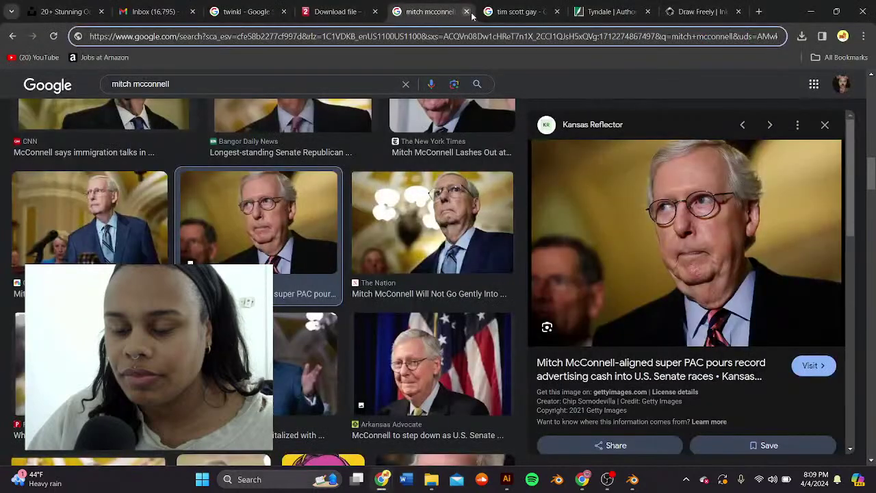
{"action": "left_click", "coordinate": [477, 44]}
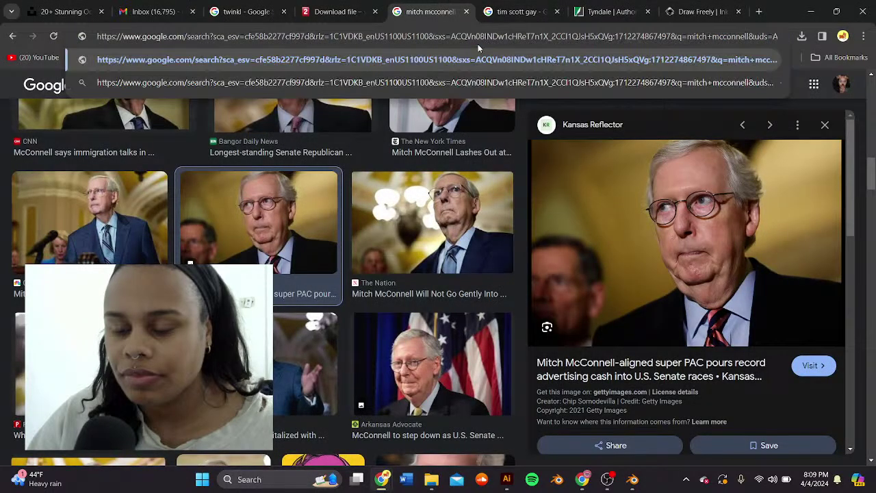
{"action": "left_click_drag", "start_coordinate": [448, 35], "coordinate": [465, 34]}
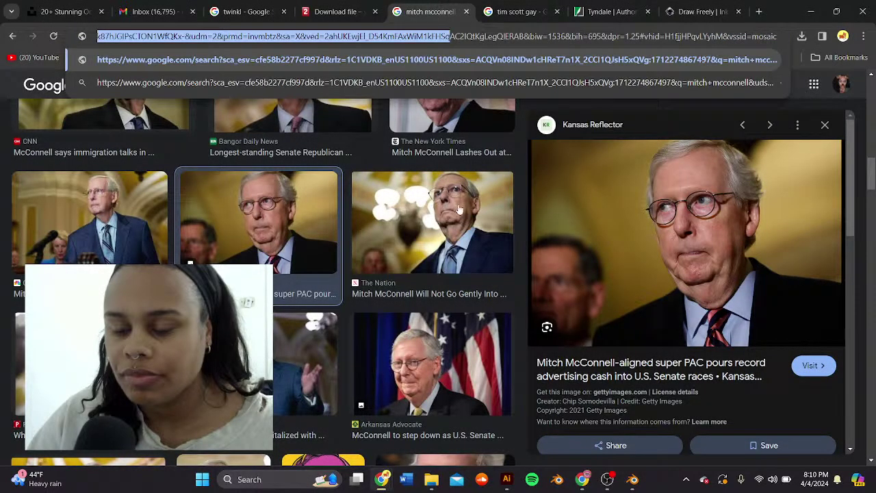
{"action": "left_click", "coordinate": [632, 480]}
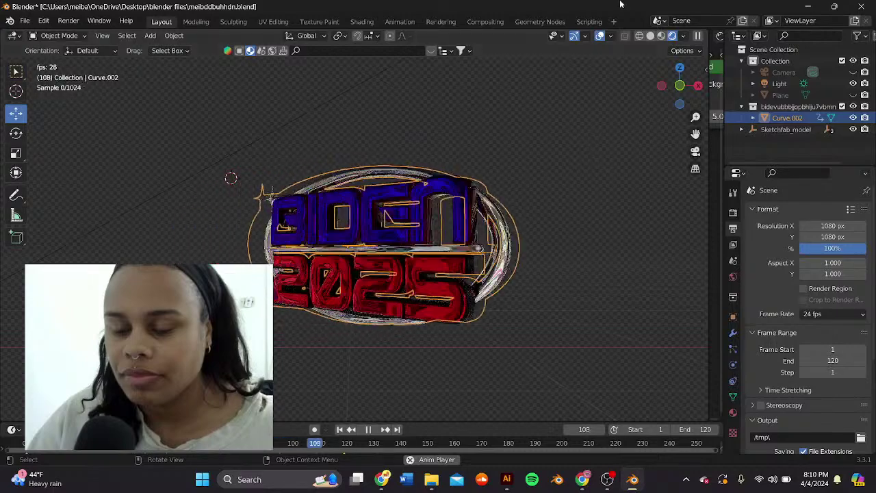
Step: Deselect the logo, move the timeline back to frame 0, and replay the spin in the rendered view
{"action": "left_click", "coordinate": [381, 311]}
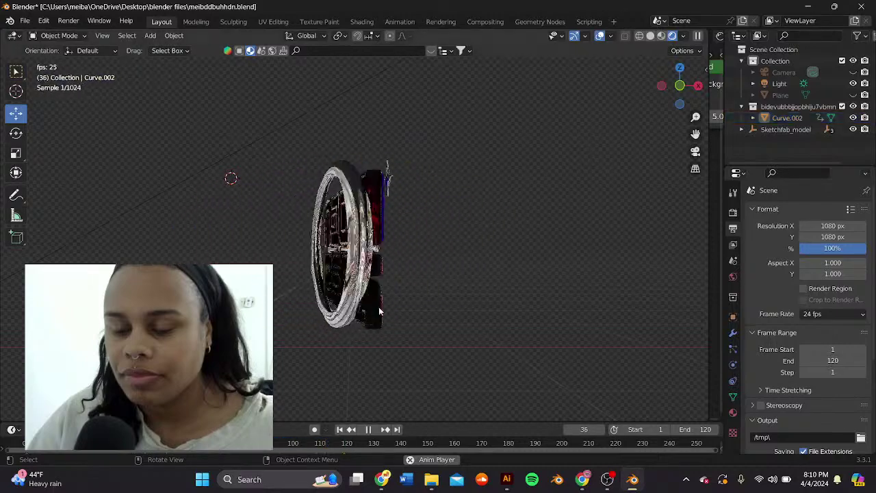
{"action": "key", "text": "space"}
{"action": "left_click", "coordinate": [144, 444]}
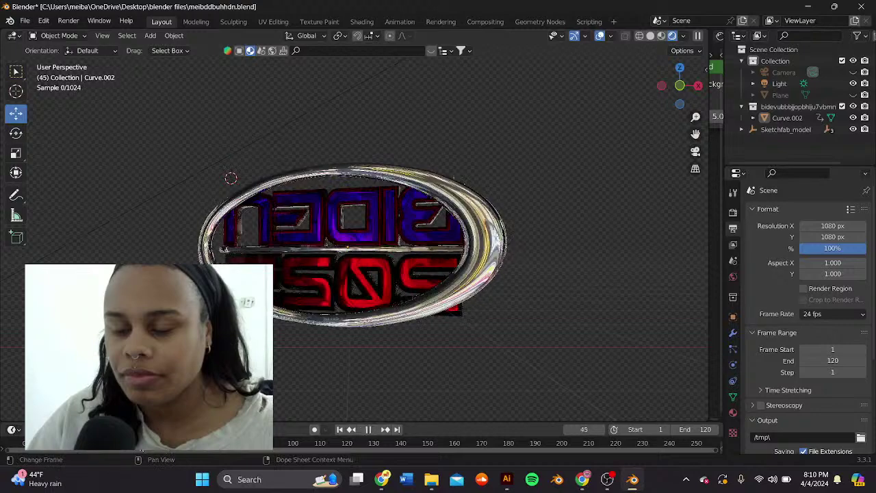
{"action": "left_click_drag", "start_coordinate": [142, 444], "coordinate": [23, 444]}
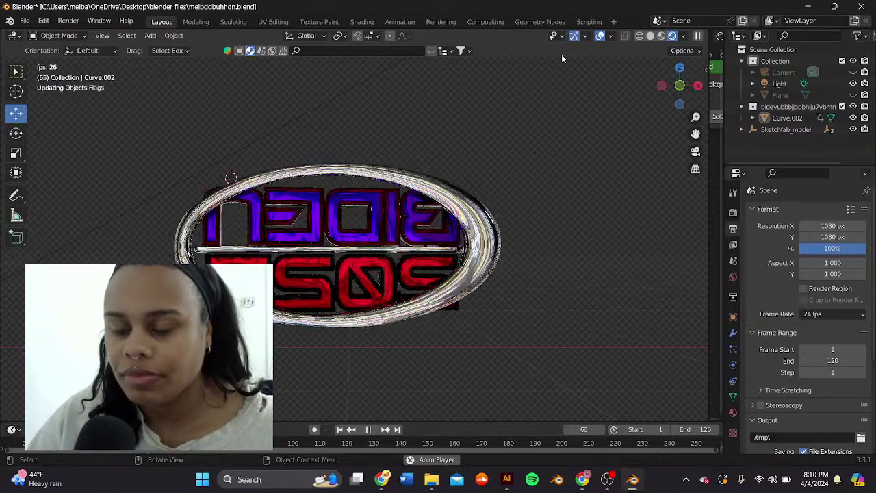
{"action": "key", "text": "Escape"}
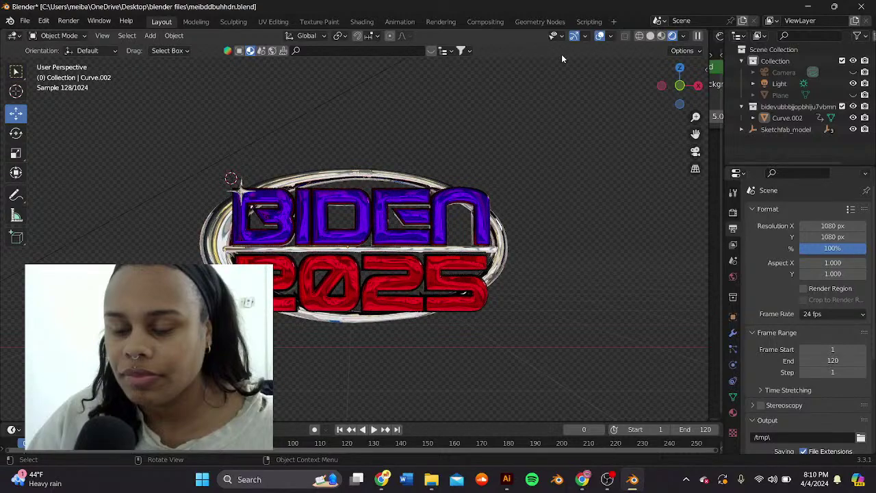
{"action": "key", "text": "space"}
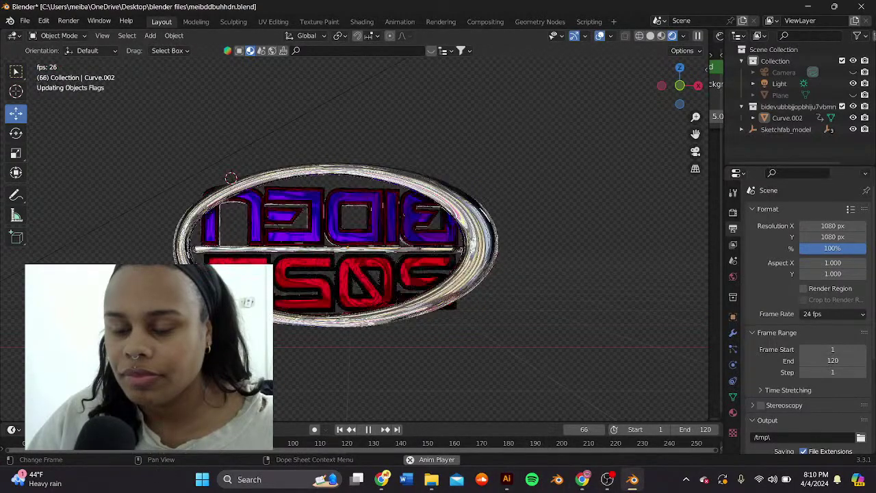
Step: Switch to OBS to view the live stream's controls and chat
{"action": "mouse_move", "coordinate": [582, 483]}
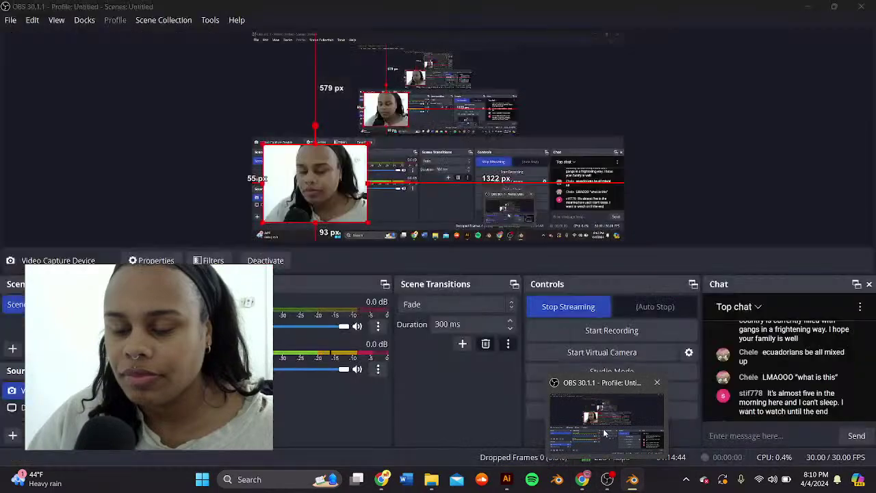
{"action": "left_click", "coordinate": [608, 429]}
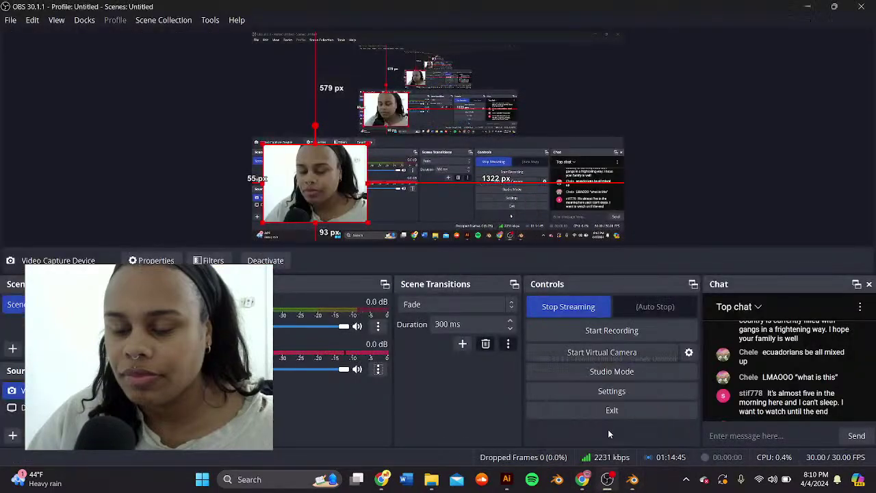